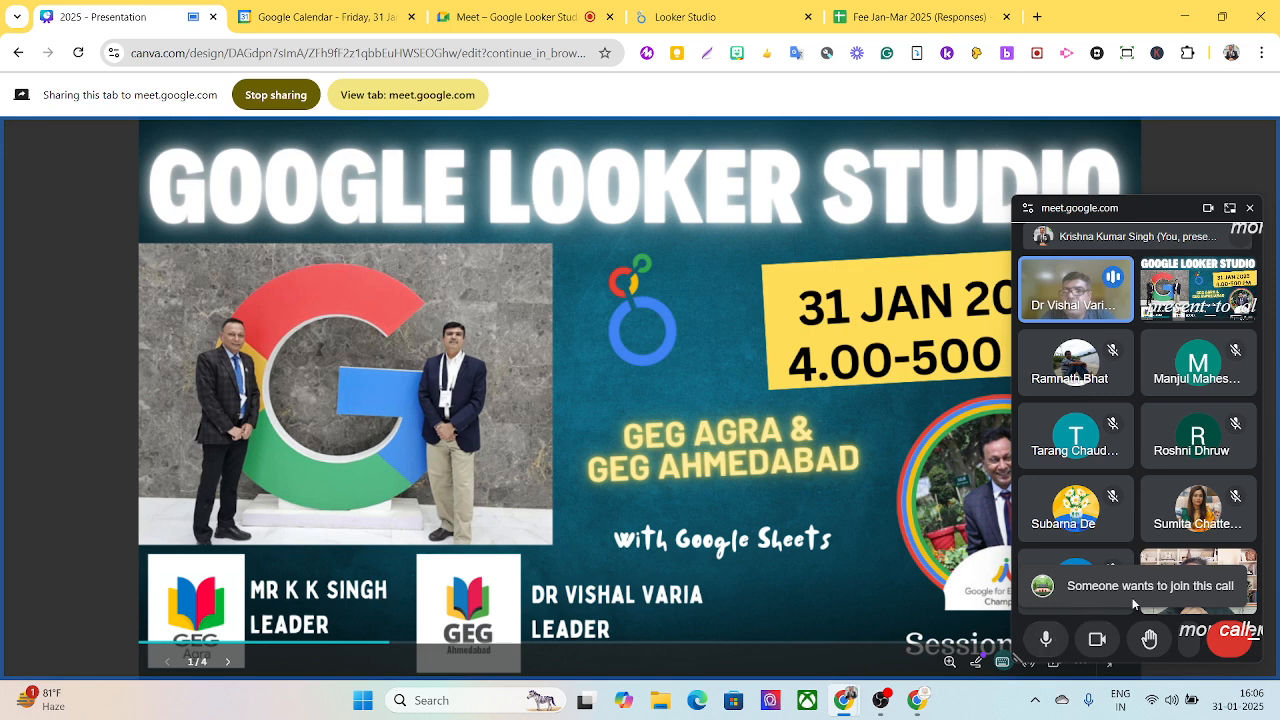
- Switch to the Google Meet call and admit the participant waiting to join
drag(1092, 208, 627, 202)
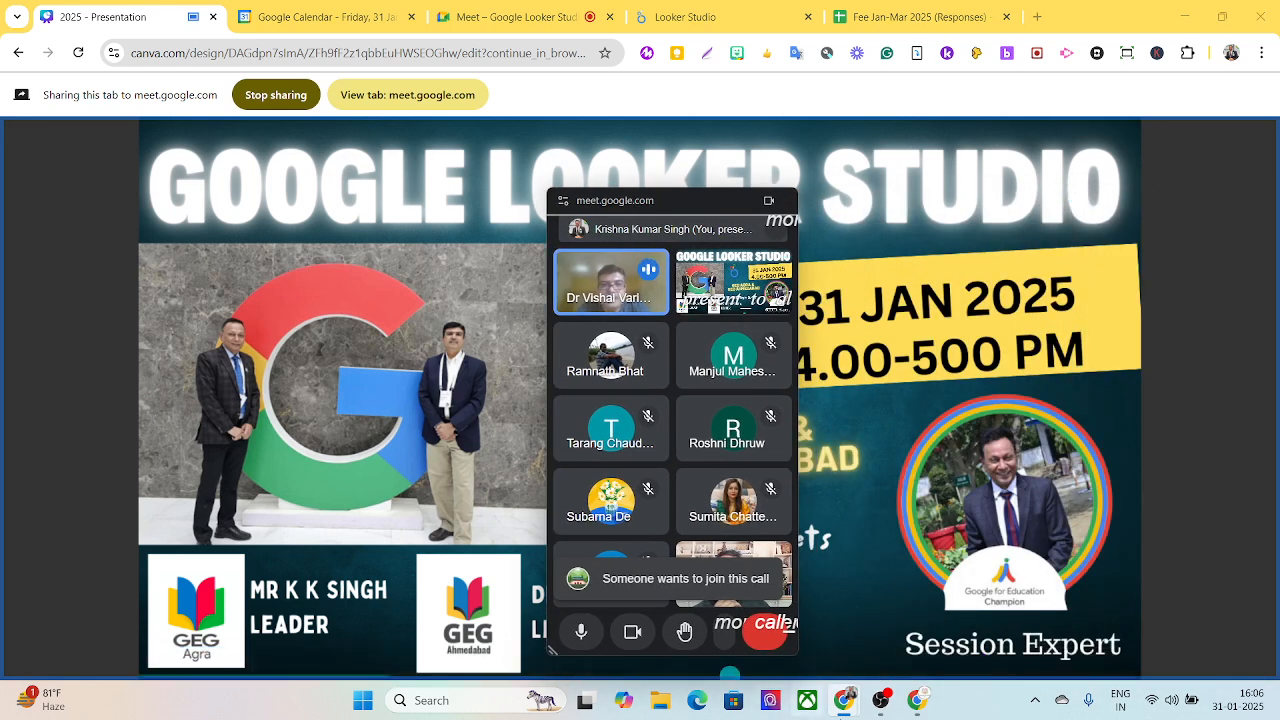
click(535, 17)
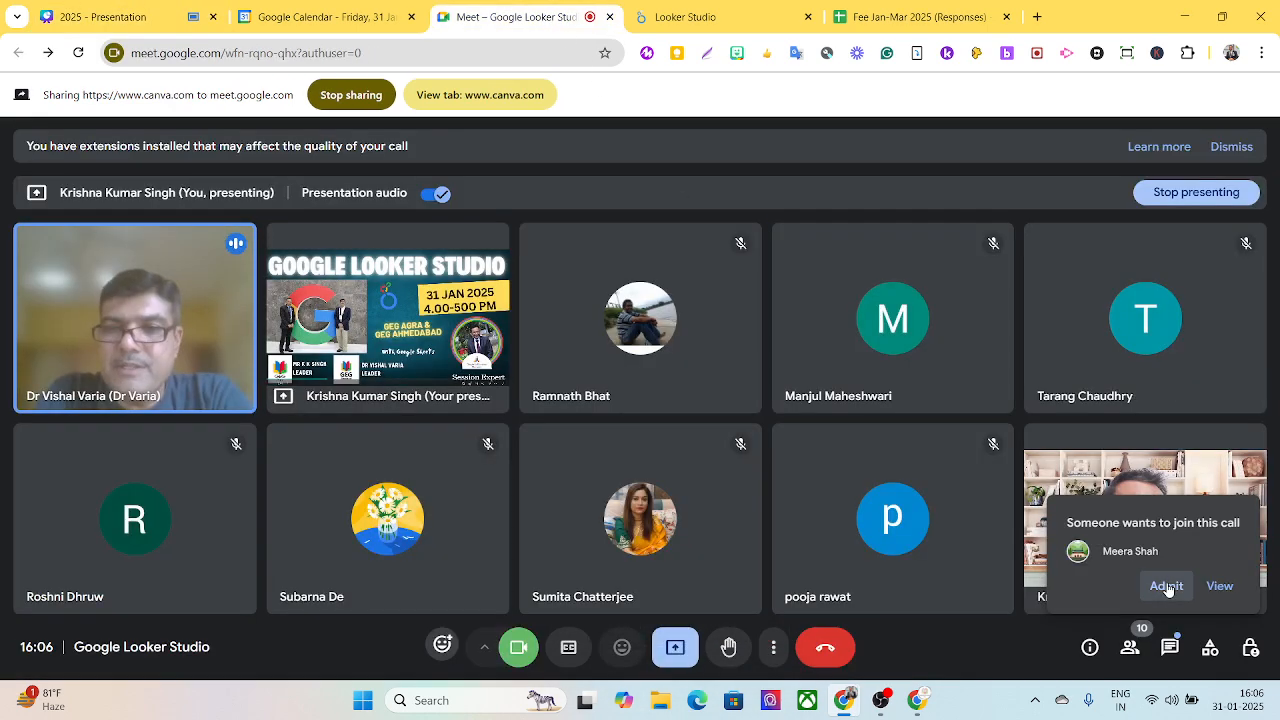
click(1166, 586)
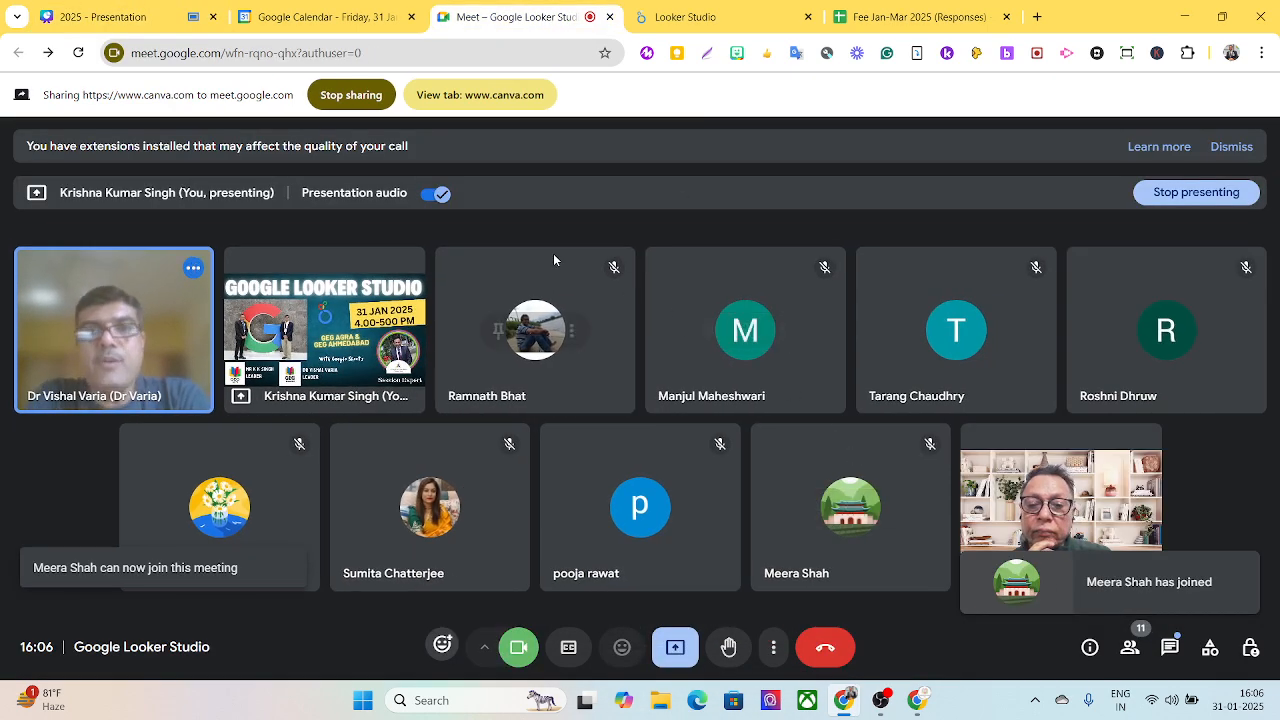
- Return to the Canva presentation and move the floating call window to the slide's edge
mouse_move(141, 16)
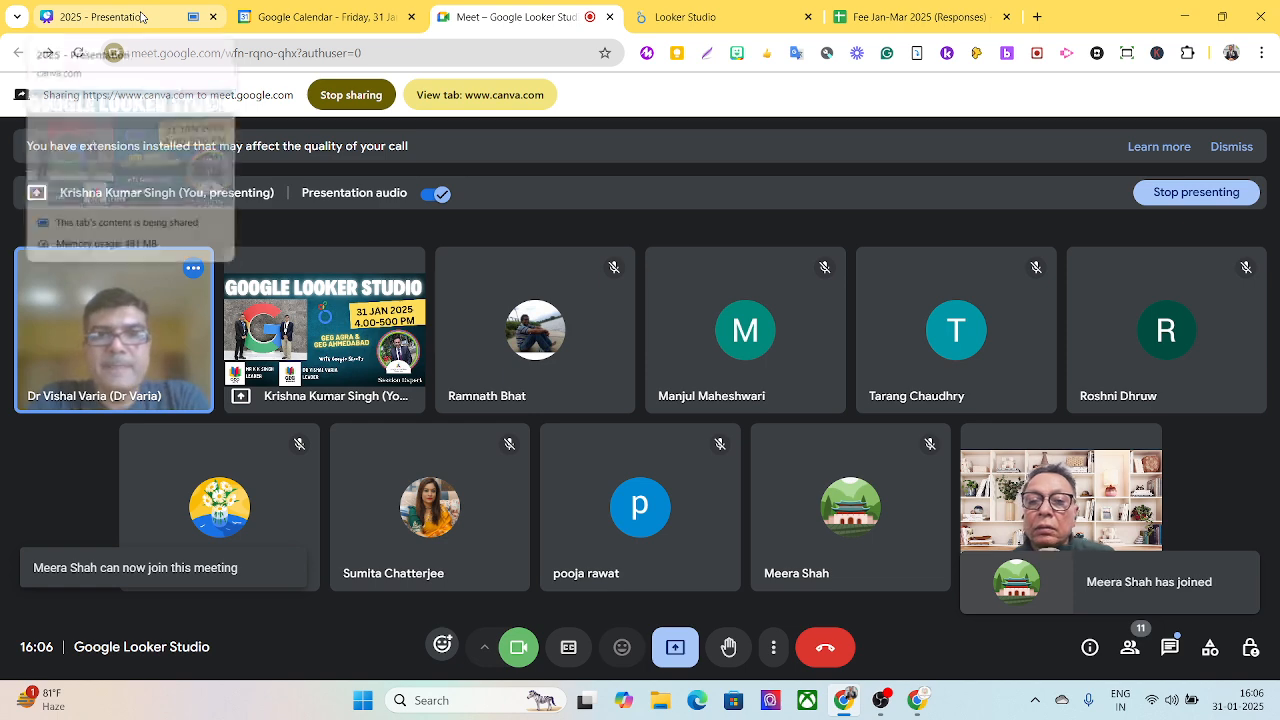
click(141, 16)
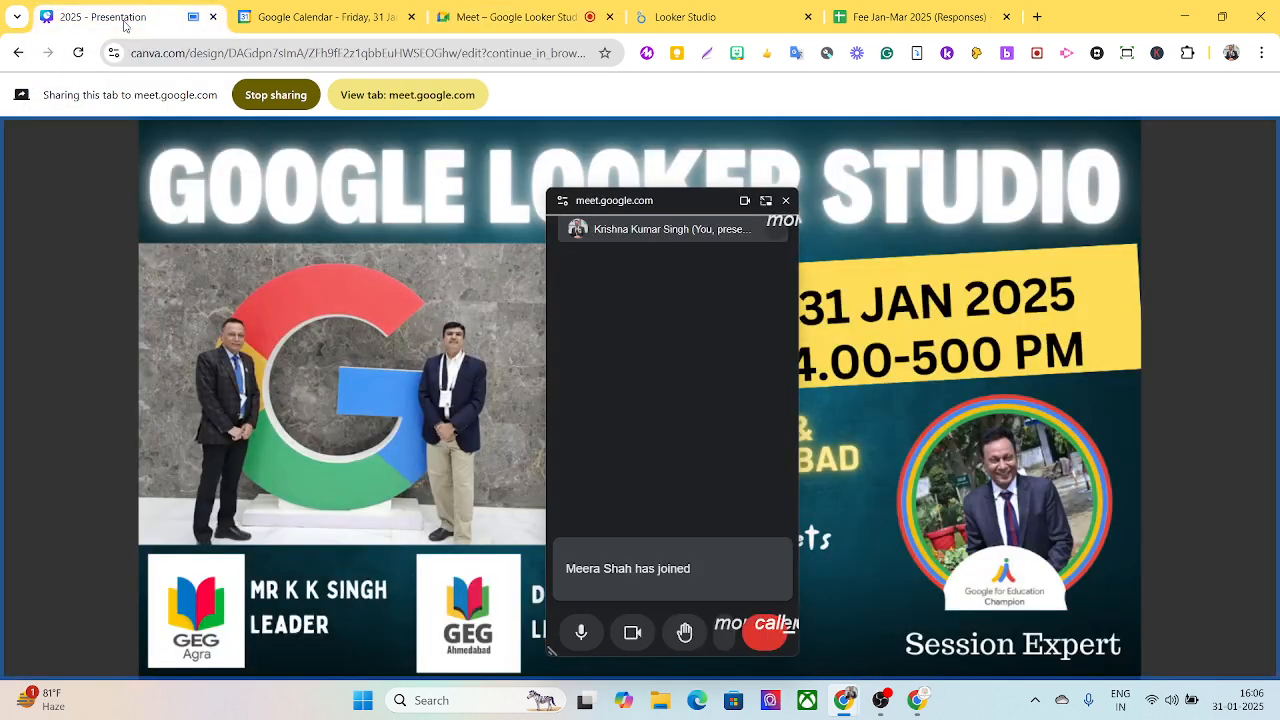
drag(670, 200, 1117, 176)
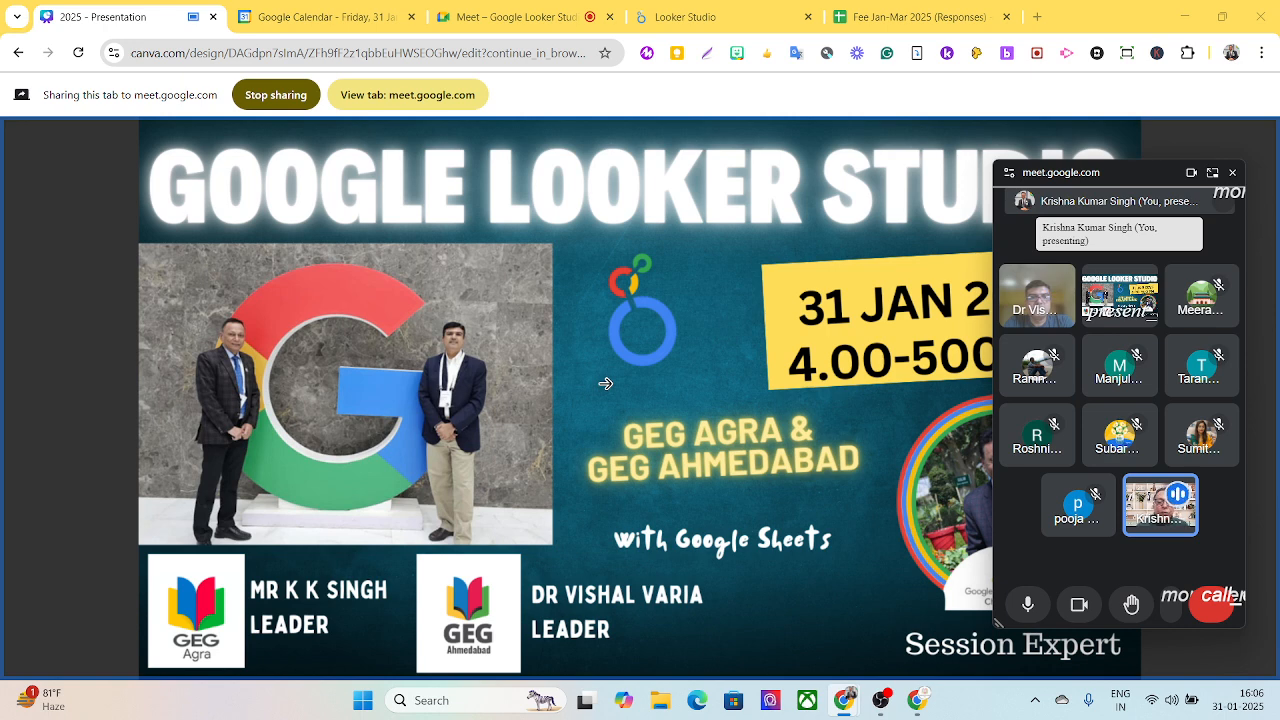
- Switch to the Looker Studio reports page and share it in the meeting instead of the Canva presentation
click(672, 10)
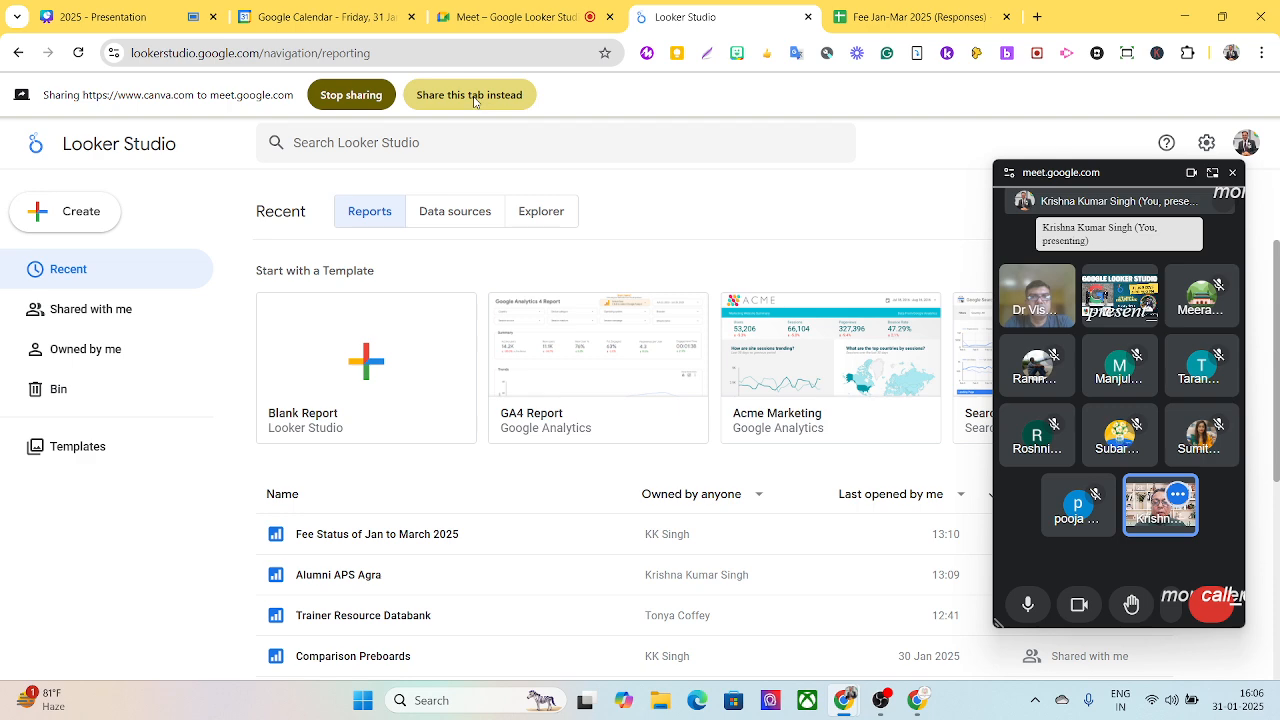
click(918, 702)
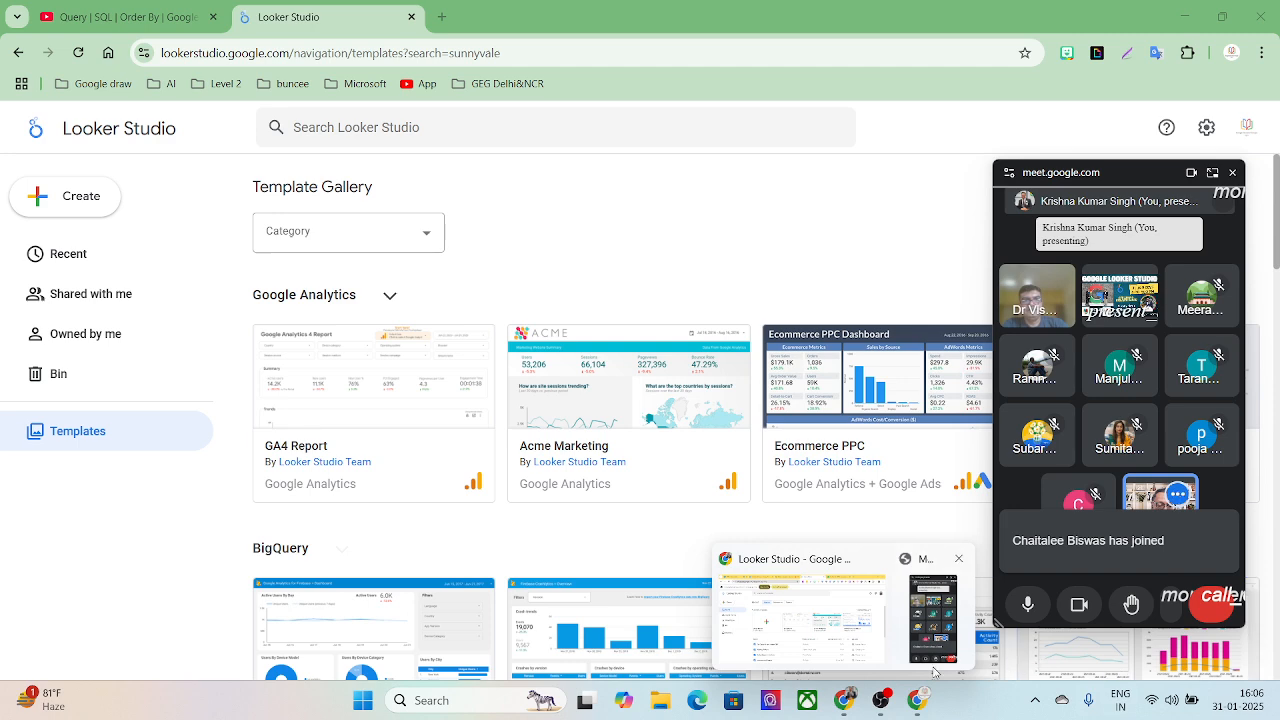
click(832, 660)
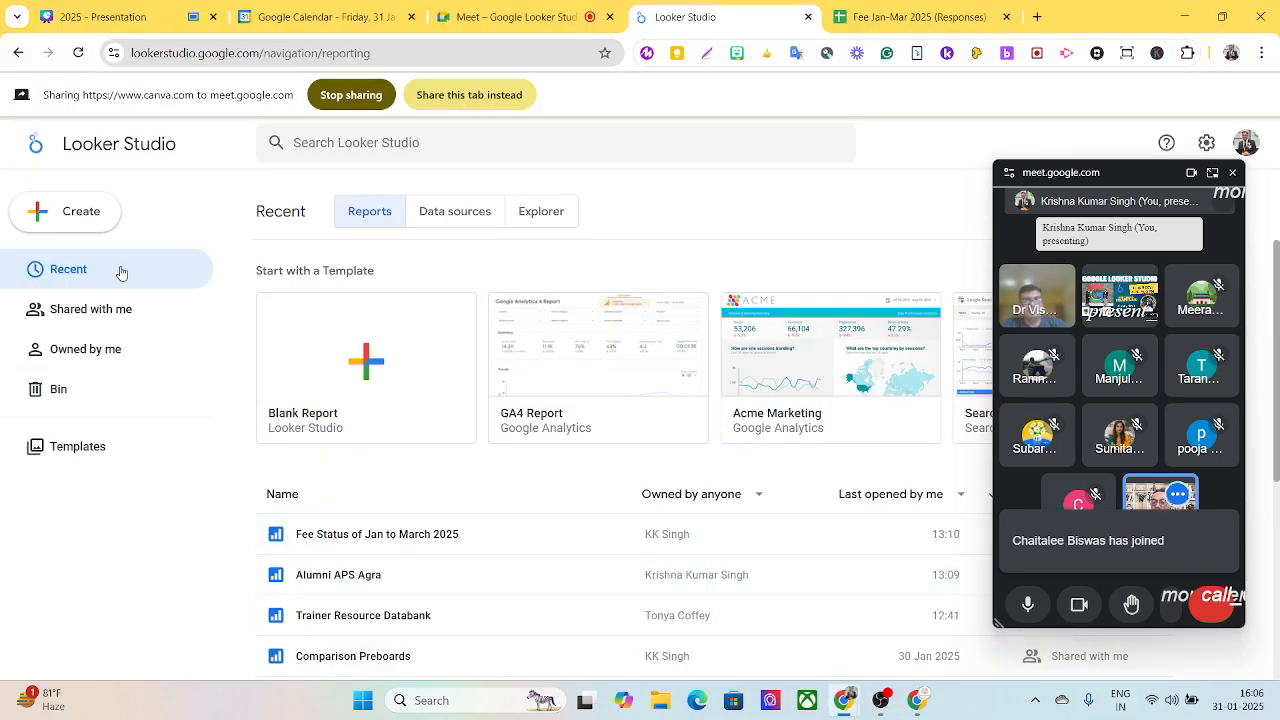
click(432, 101)
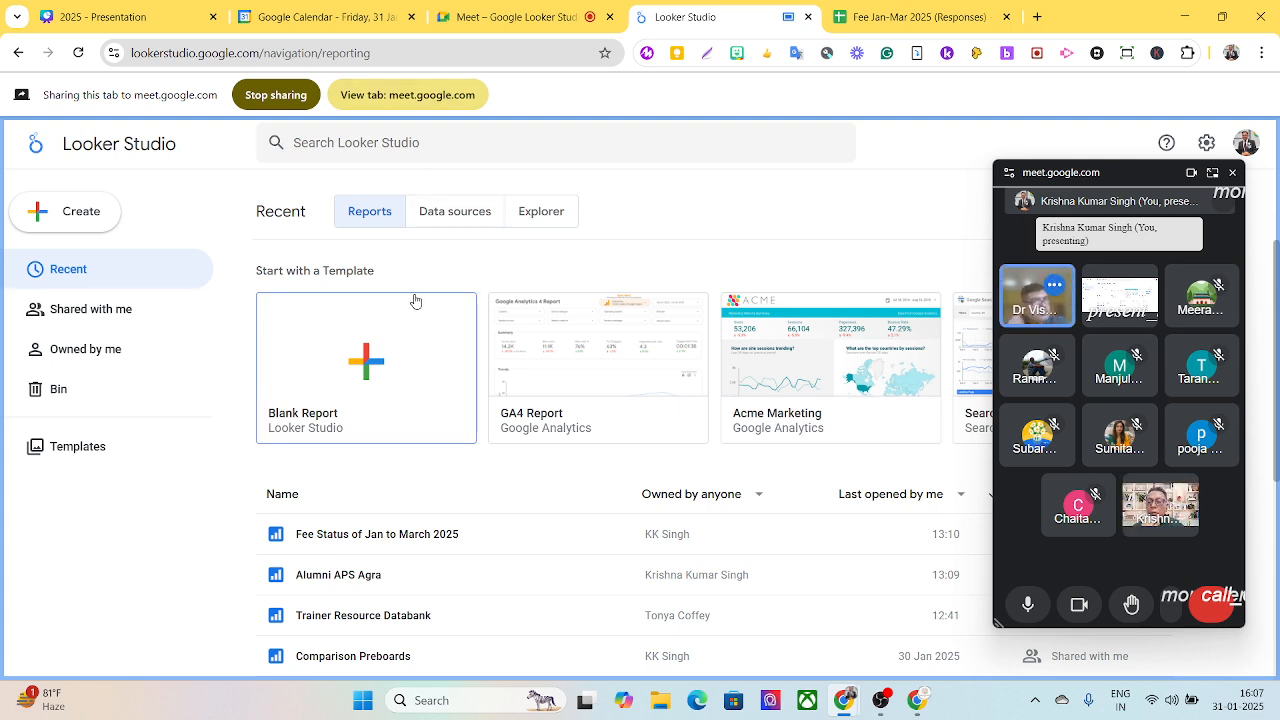
click(391, 60)
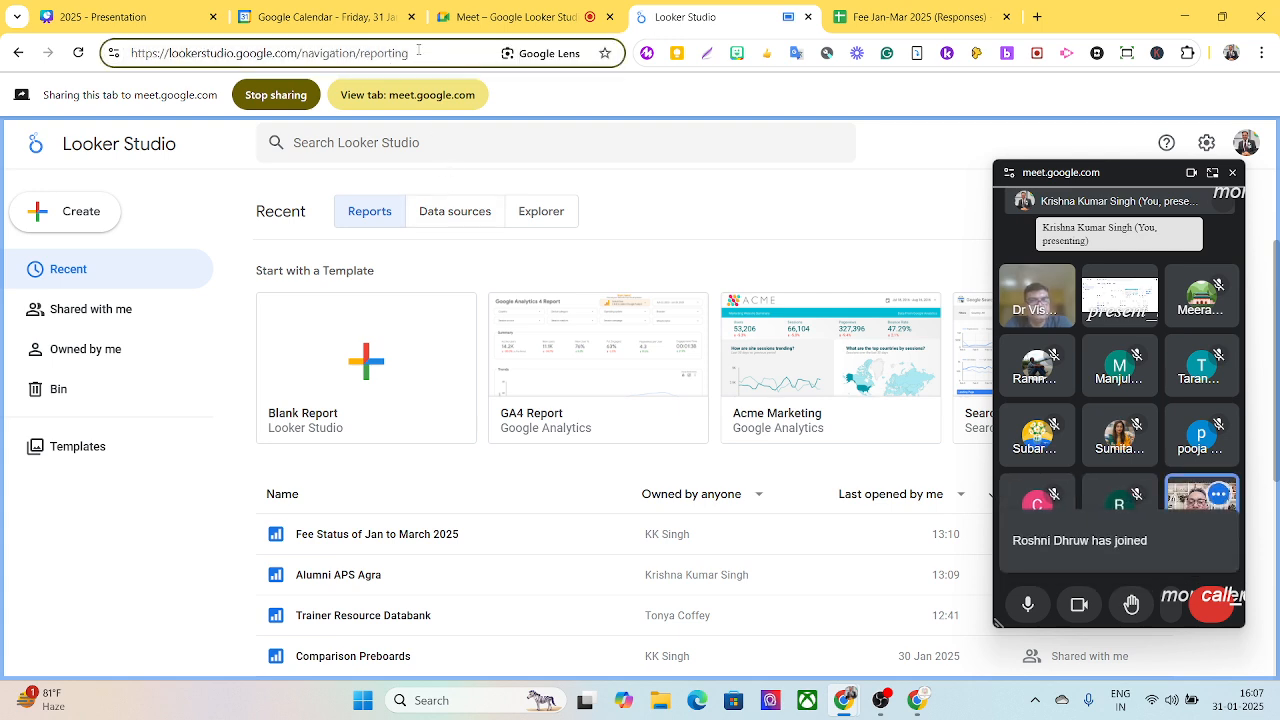
key(BackSpace)
key(BackSpace)
key(BackSpace)
key(BackSpace)
key(BackSpace)
key(BackSpace)
key(BackSpace)
key(BackSpace)
key(BackSpace)
key(BackSpace)
key(BackSpace)
key(BackSpace)
key(BackSpace)
key(BackSpace)
key(BackSpace)
key(BackSpace)
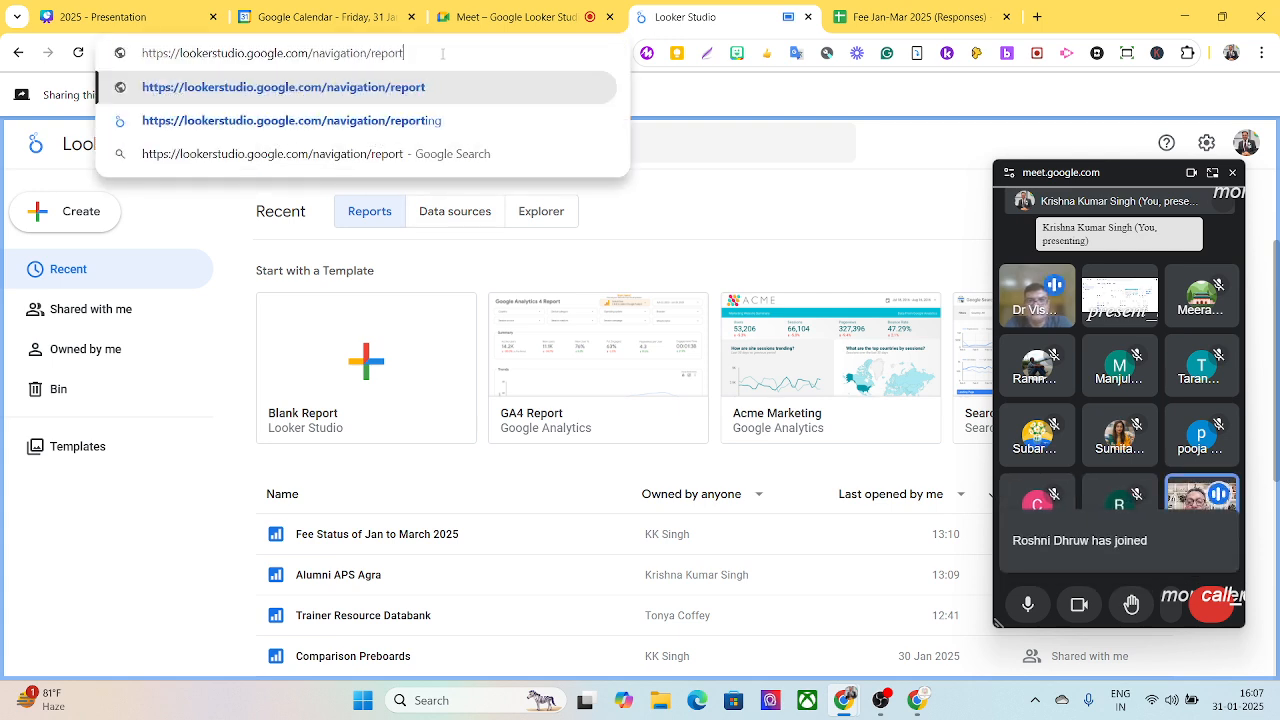
key(BackSpace)
key(BackSpace)
key(BackSpace)
key(BackSpace)
key(BackSpace)
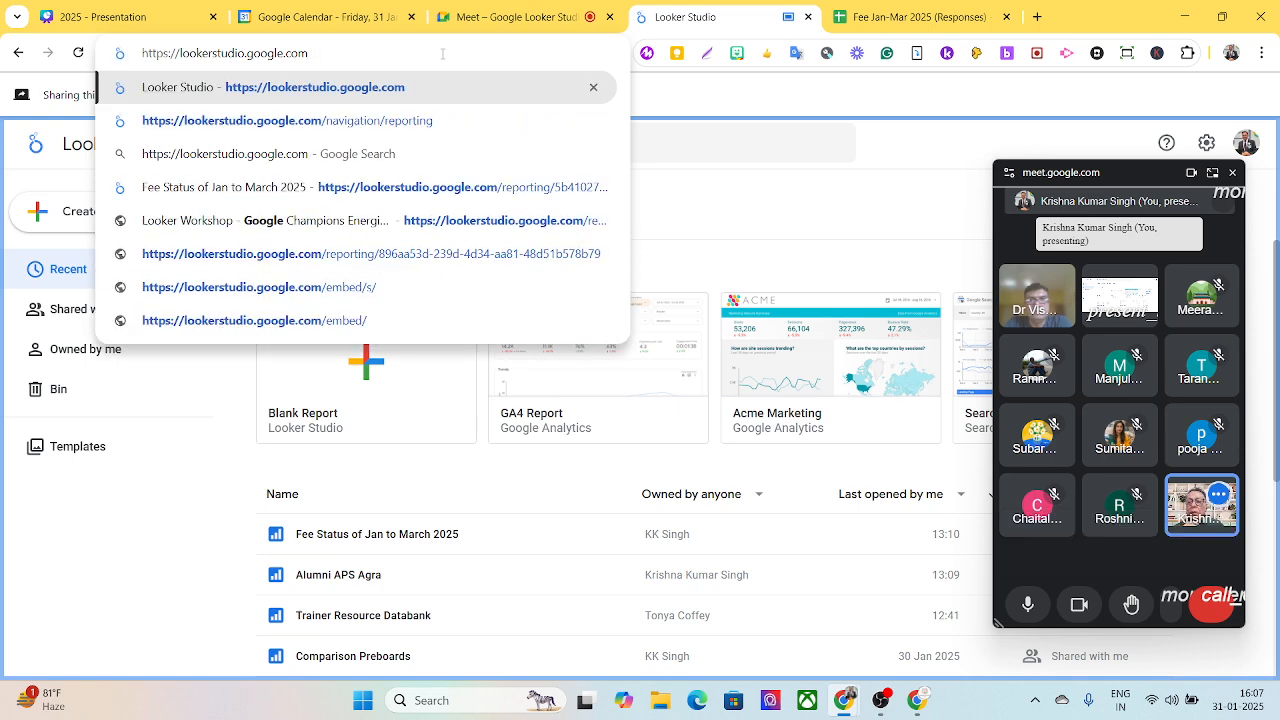
key(Return)
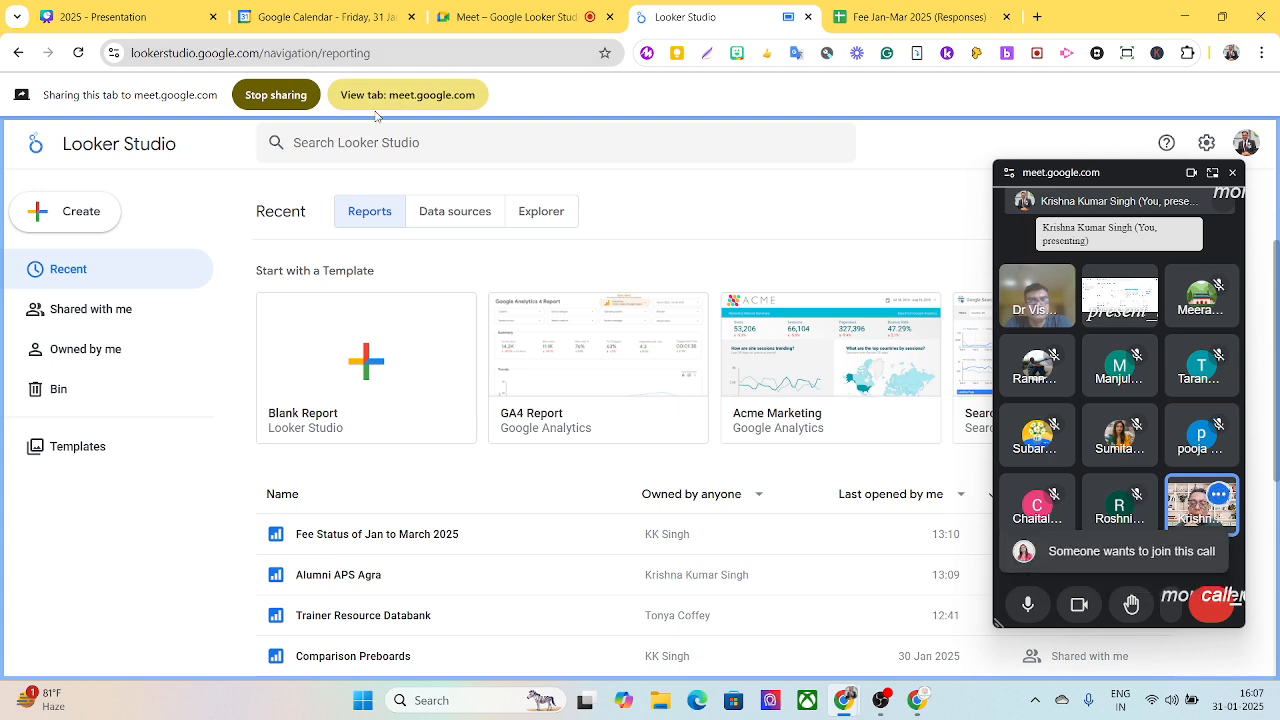
- Show the options for creating new items, dismiss them, and open the report Fee Status of Jan to March 2025
click(97, 222)
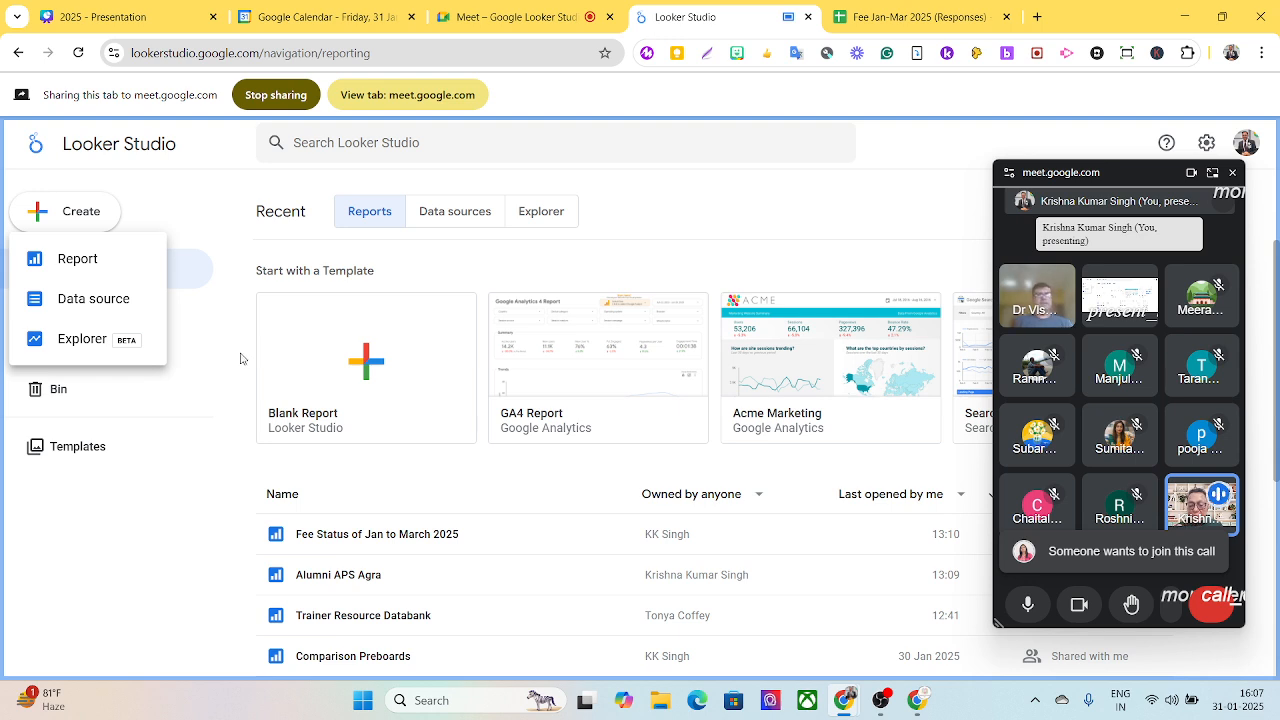
click(328, 540)
click(331, 533)
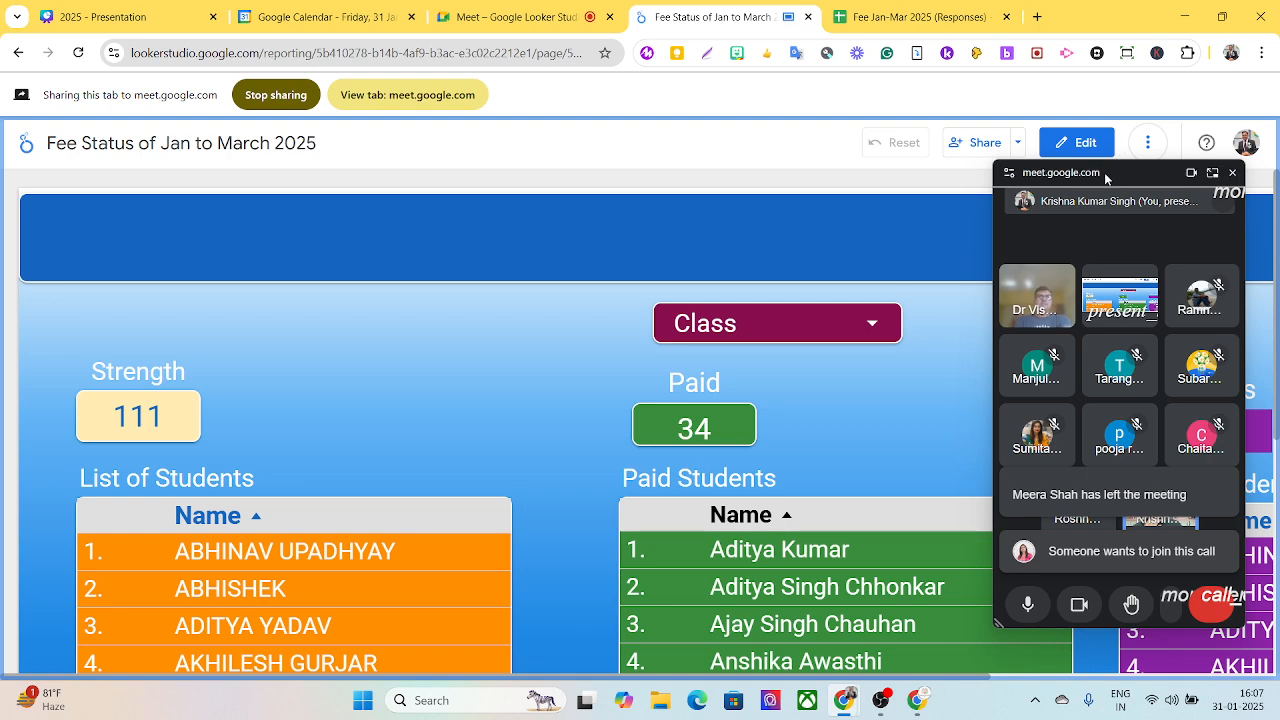
- Move the floating call window off the dashboard's student list and look over the fee collection report
drag(1106, 177, 203, 31)
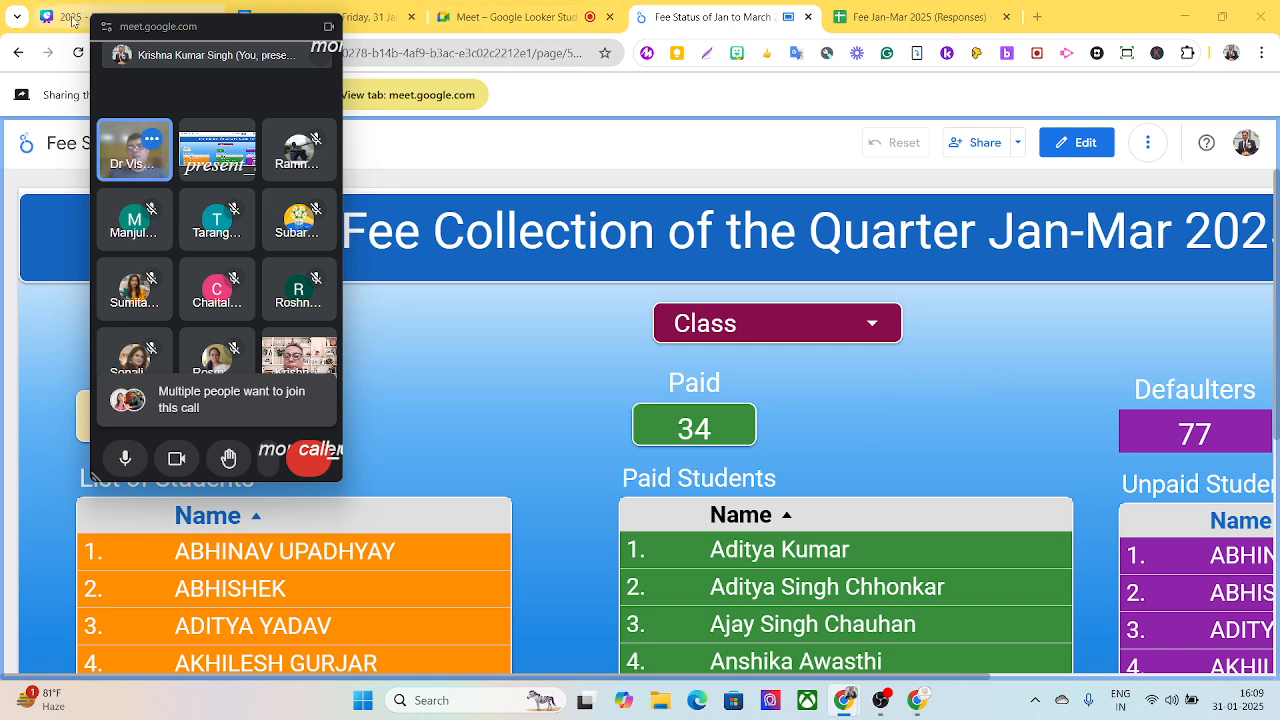
mouse_move(124, 35)
mouse_down()
mouse_move(883, 6)
mouse_move(139, 5)
mouse_move(140, 22)
mouse_up()
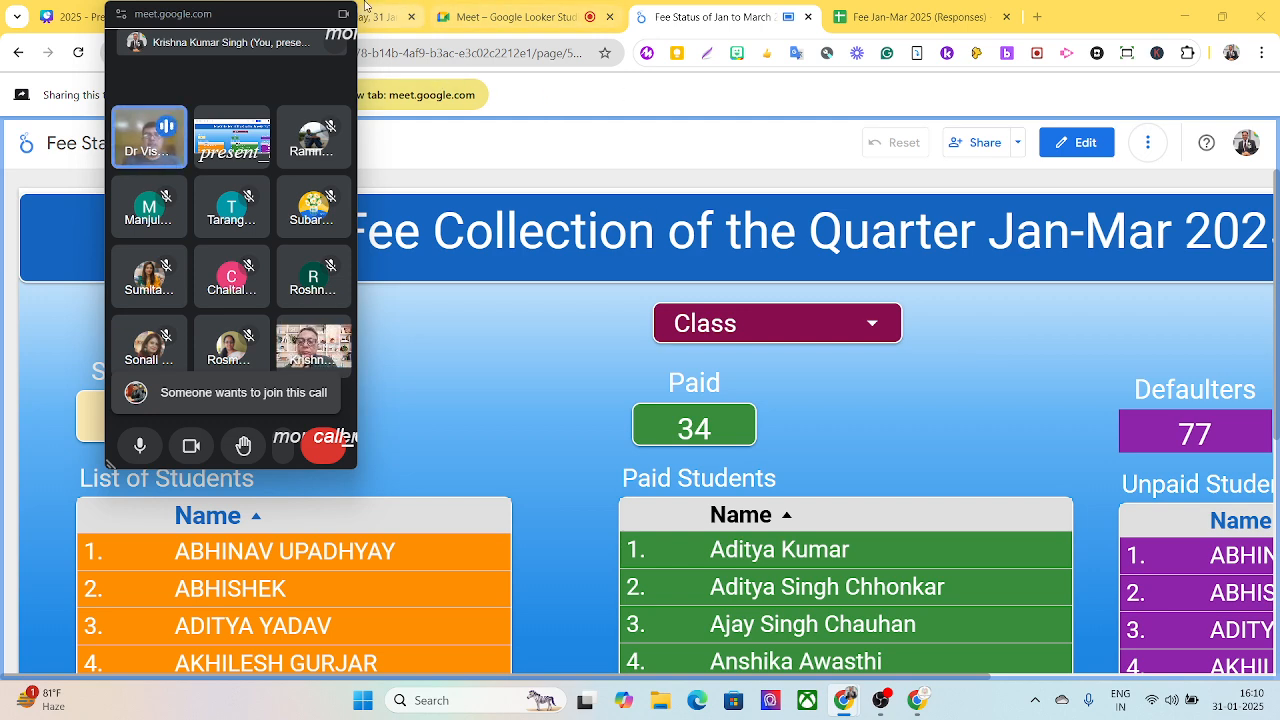
drag(244, 23, 1072, 30)
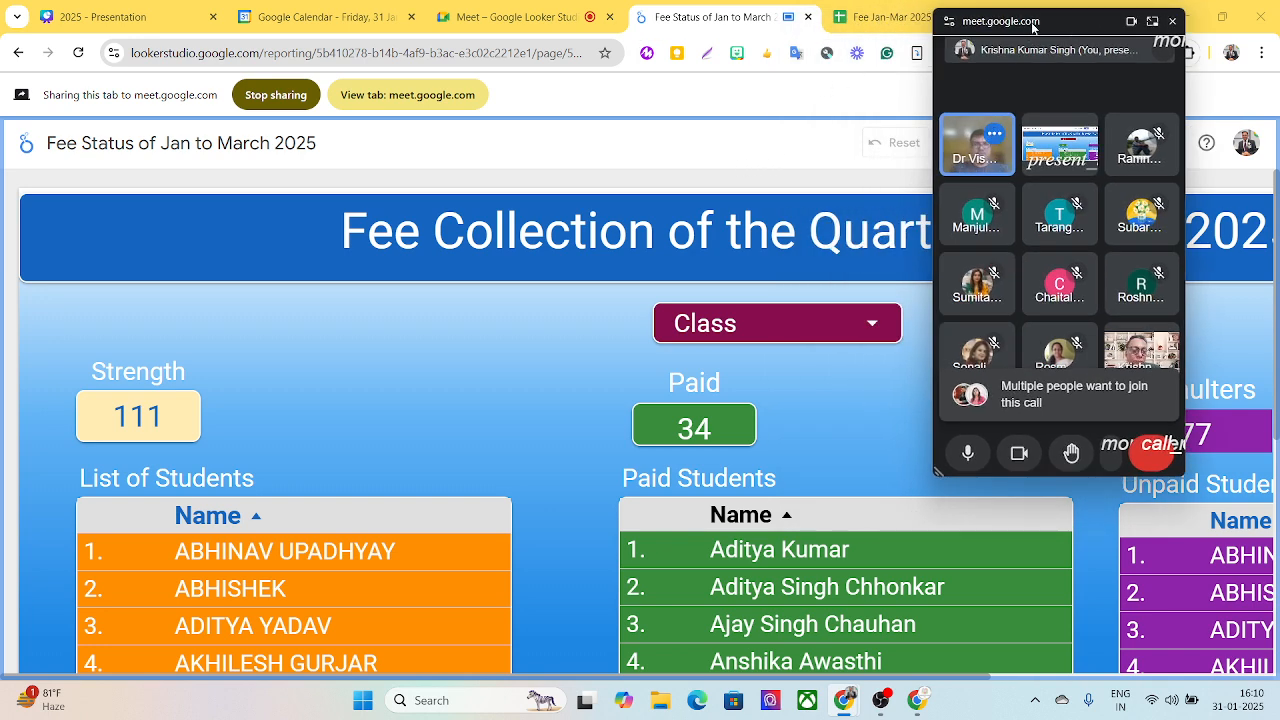
drag(1033, 27, 1140, 28)
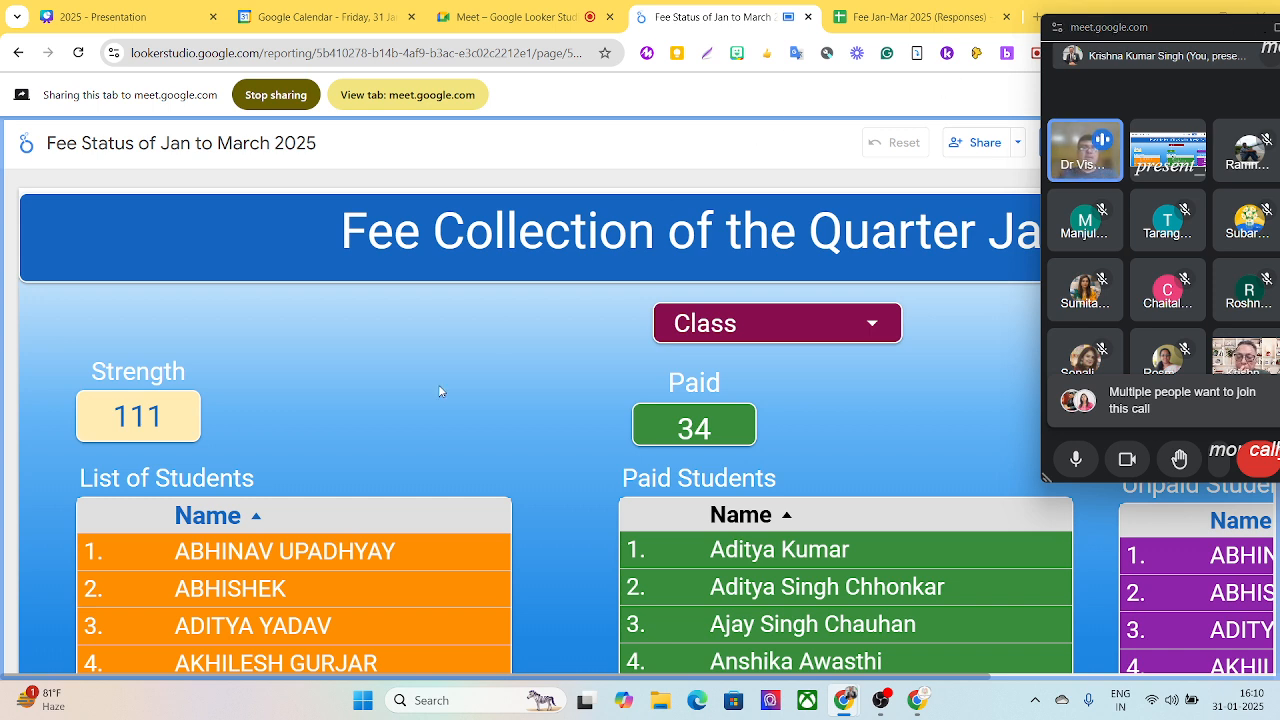
scroll(439, 386, down, 1)
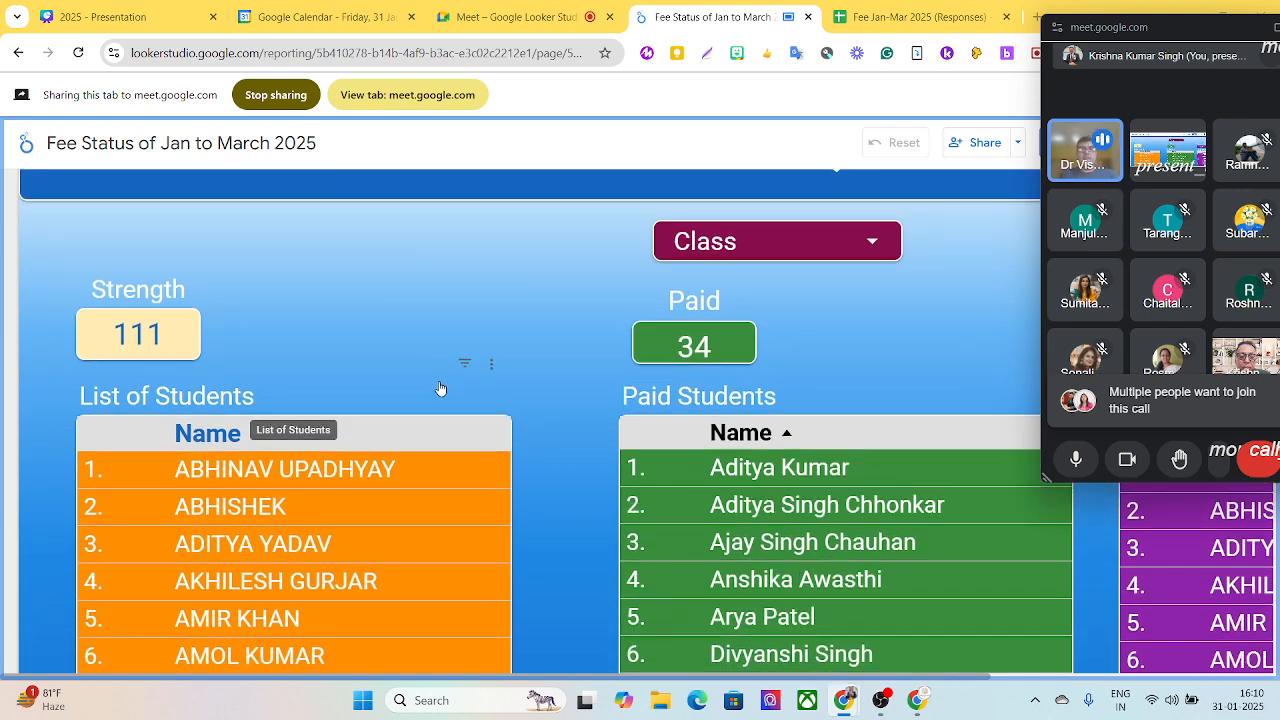
scroll(440, 386, up, 1)
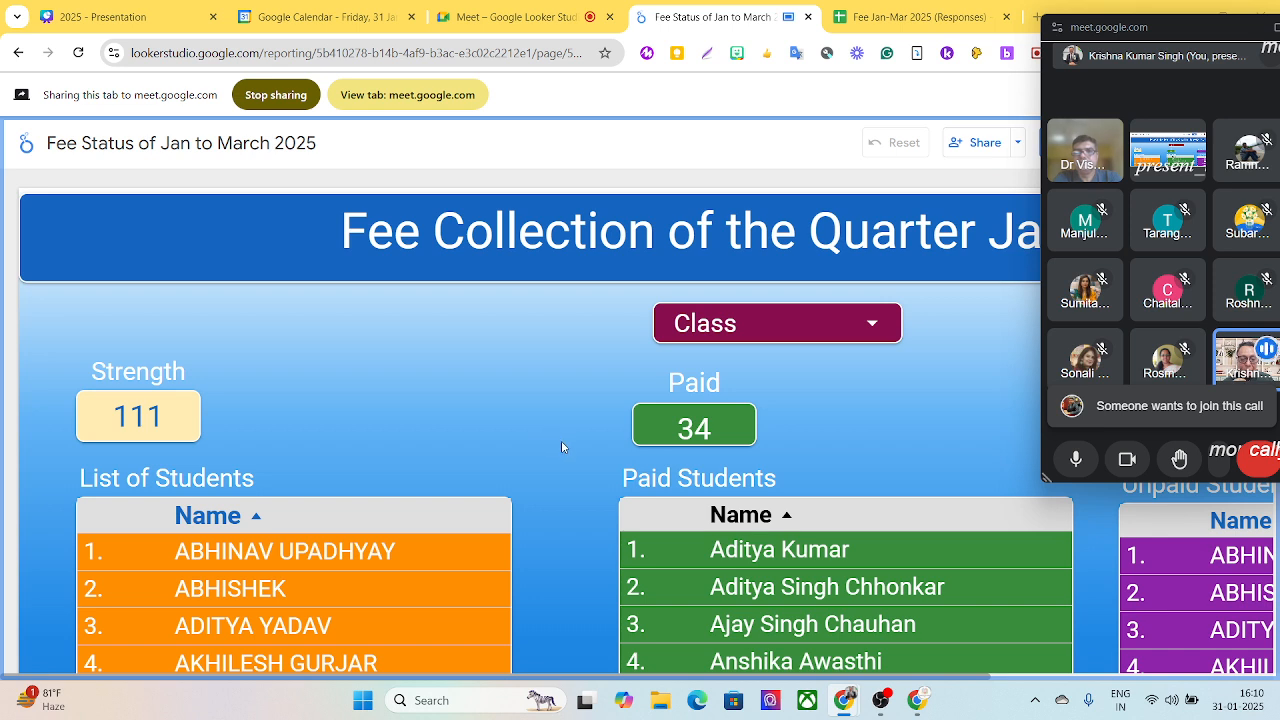
- Filter the fee collection dashboard to show only class XIIA
click(871, 325)
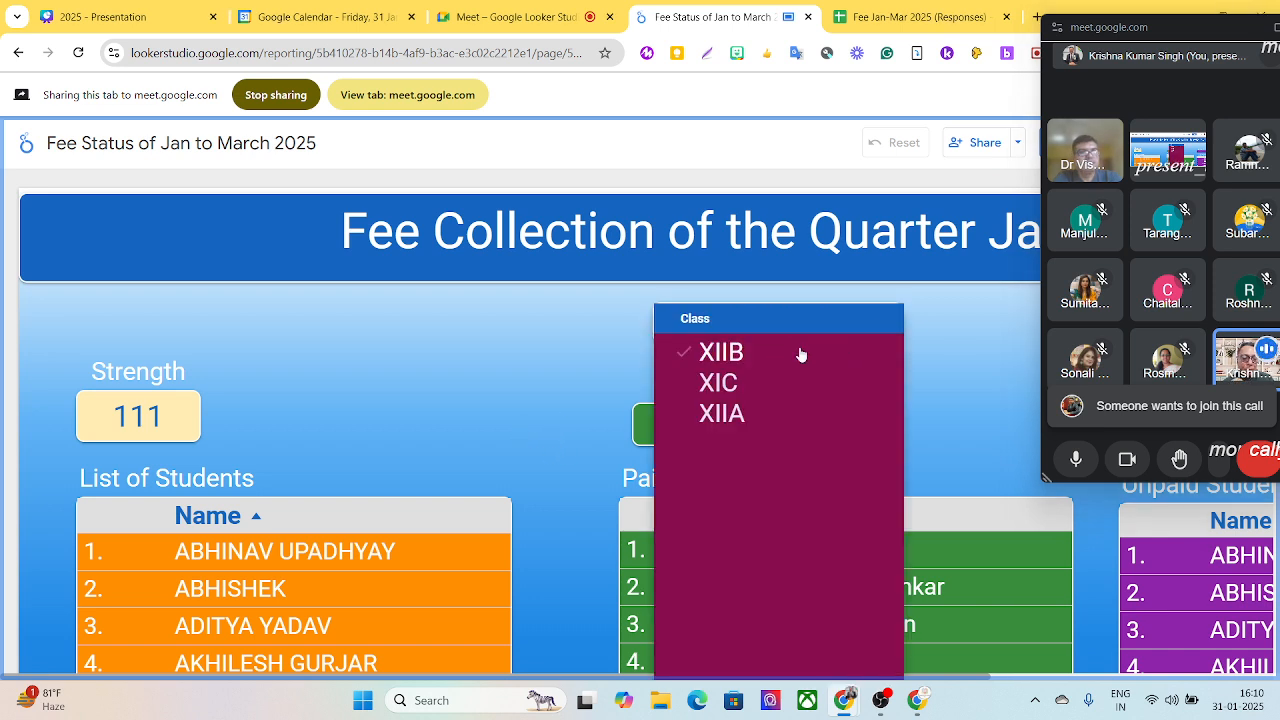
click(720, 360)
click(741, 385)
click(749, 424)
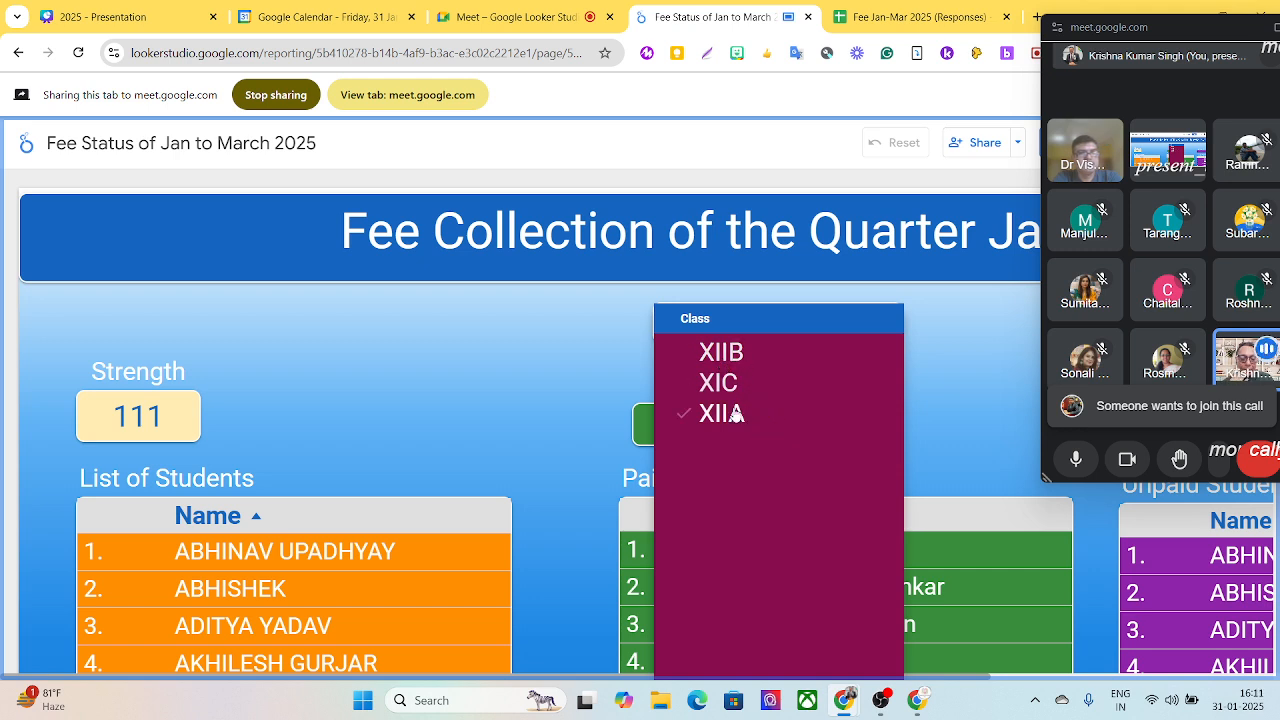
click(737, 413)
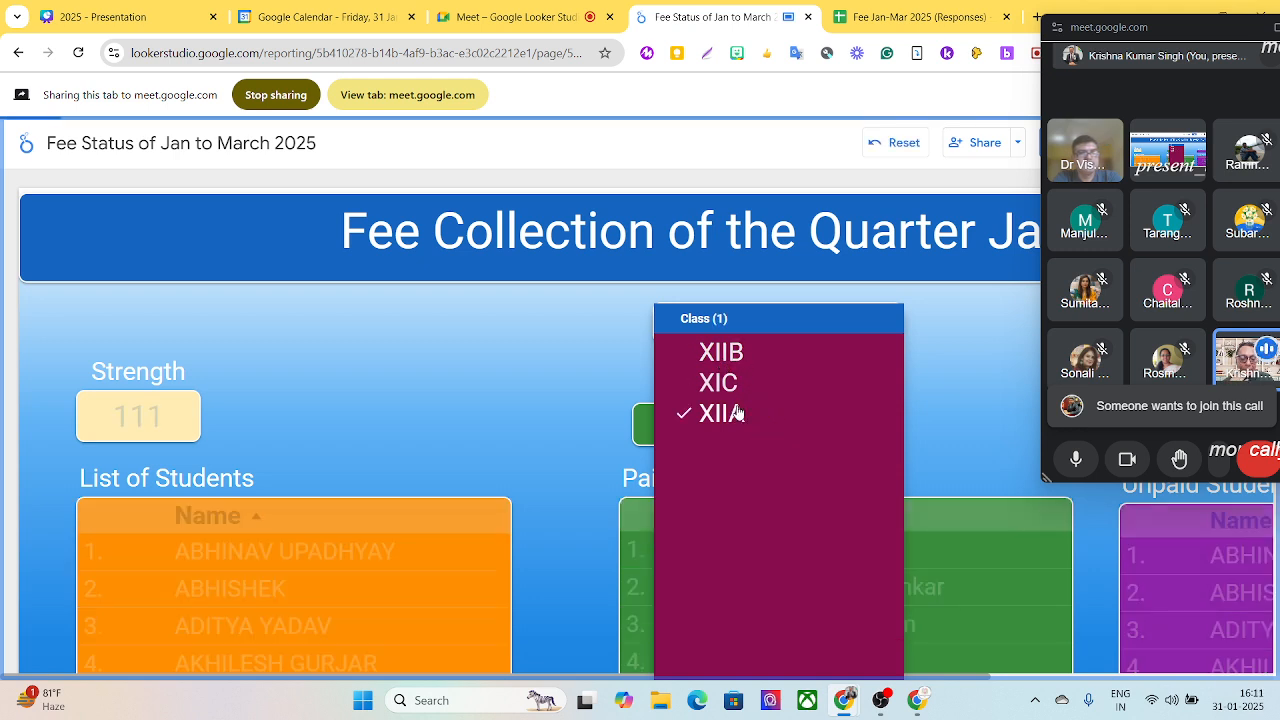
click(565, 331)
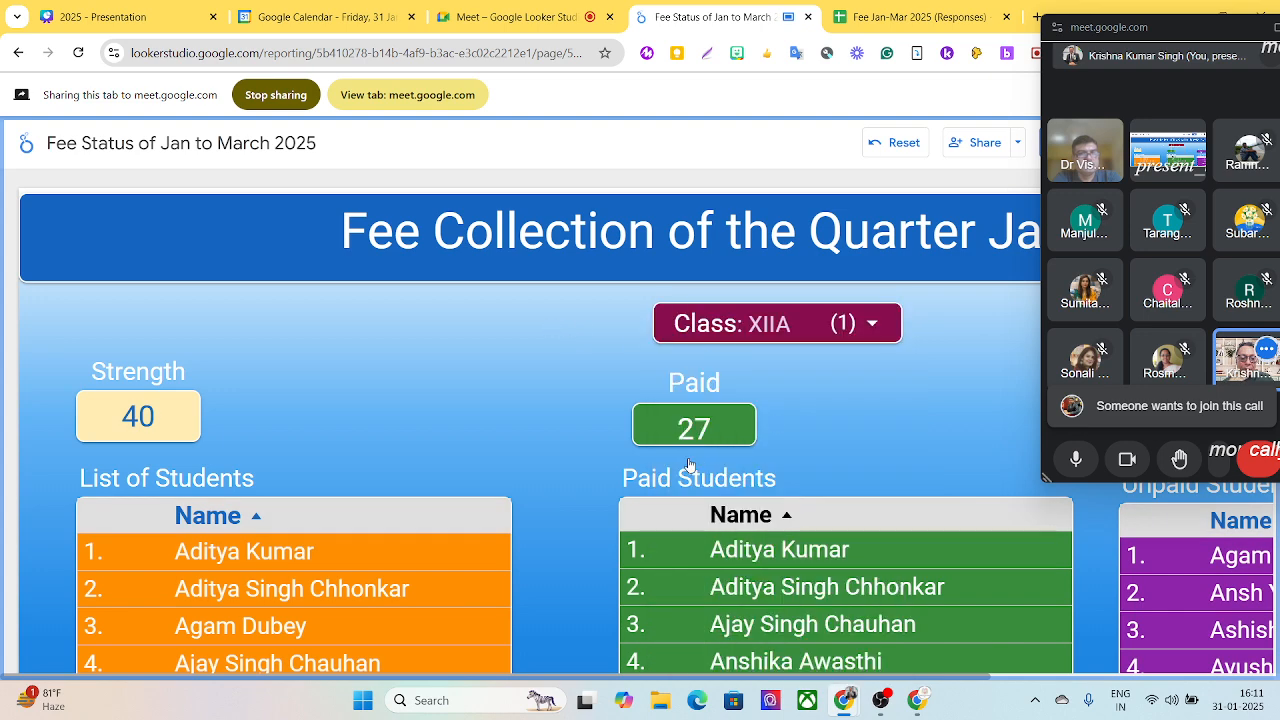
- Uncover the defaulters column, switch the class filter to only XIC, and review the student lists
drag(1104, 35, 320, 35)
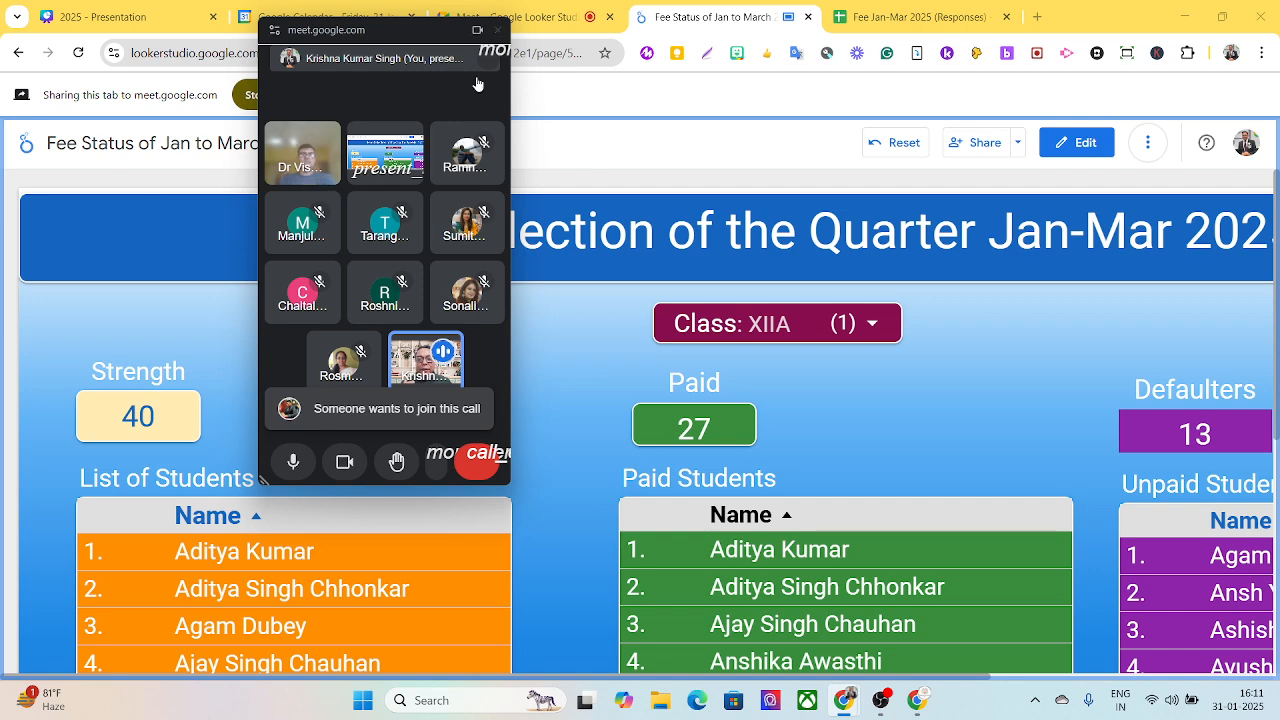
click(851, 332)
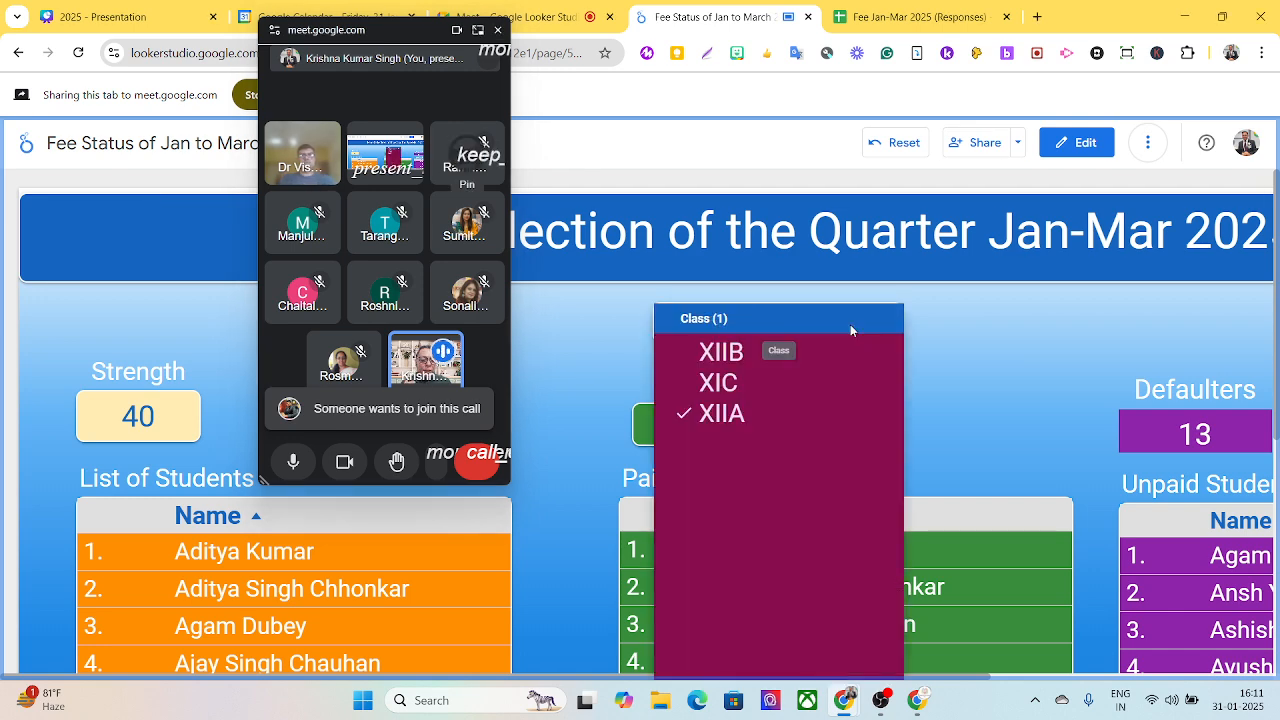
click(731, 383)
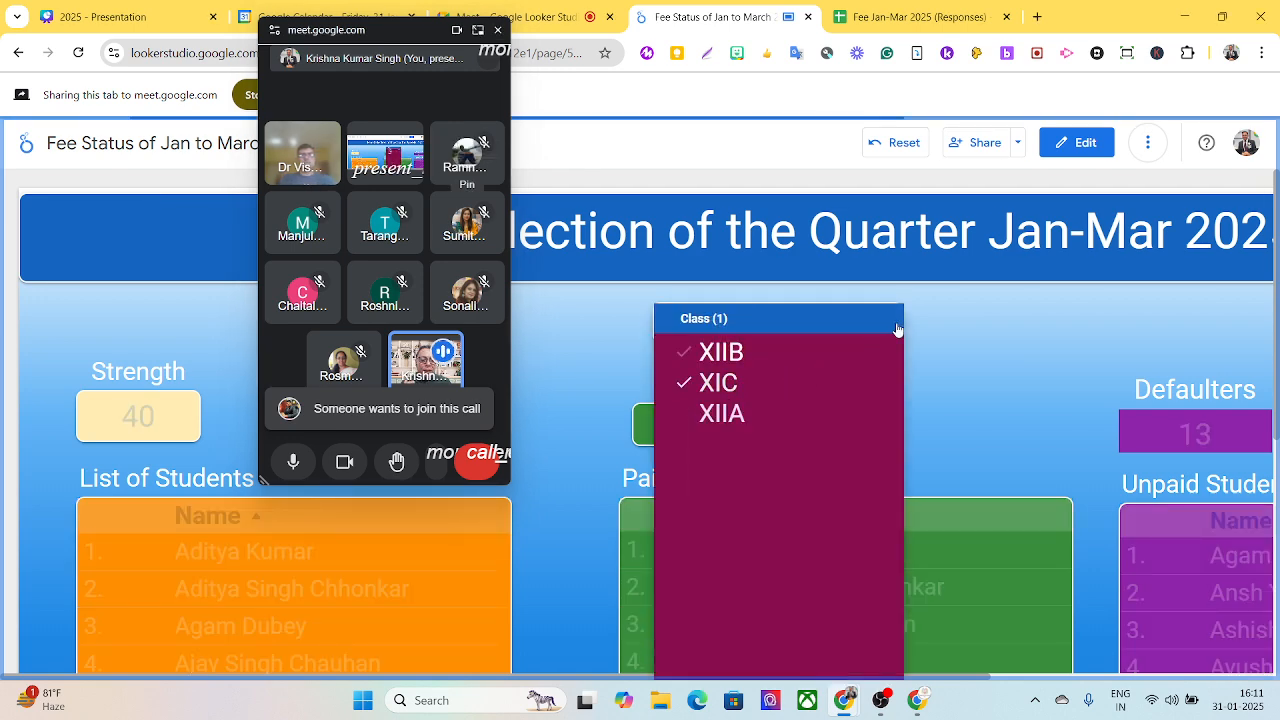
click(1027, 352)
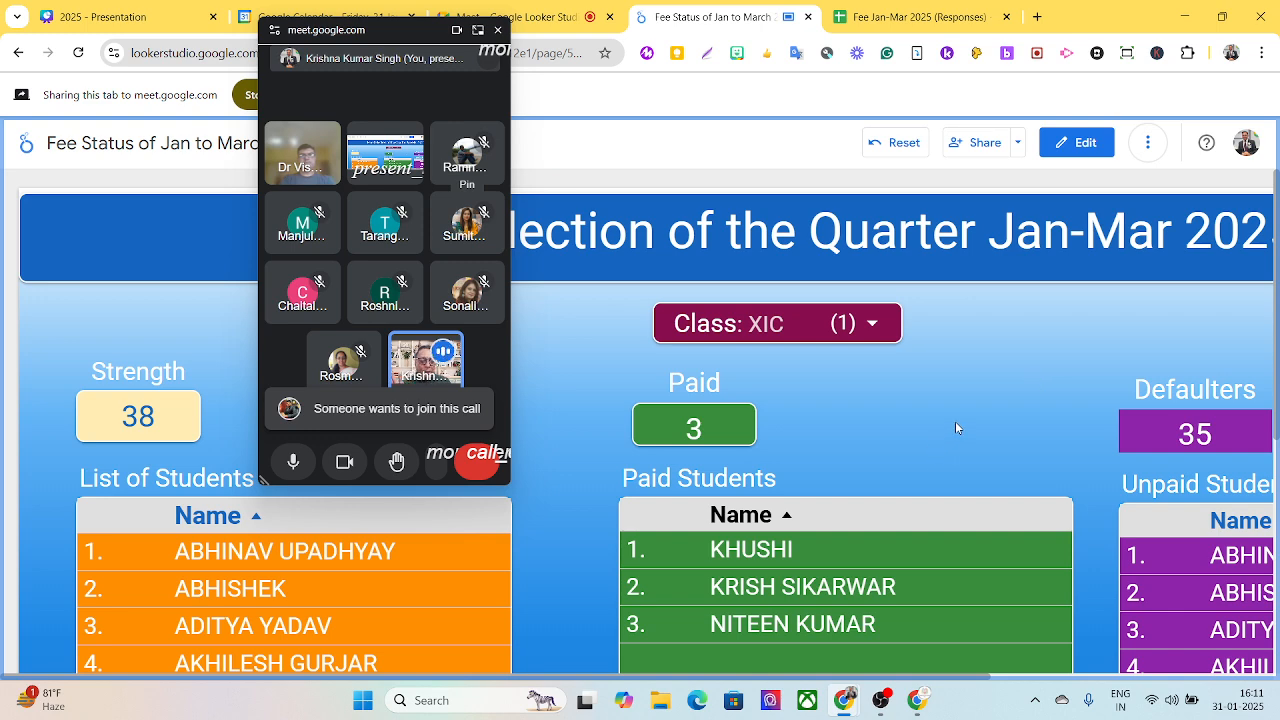
scroll(956, 428, down, 1)
scroll(956, 428, down, 1)
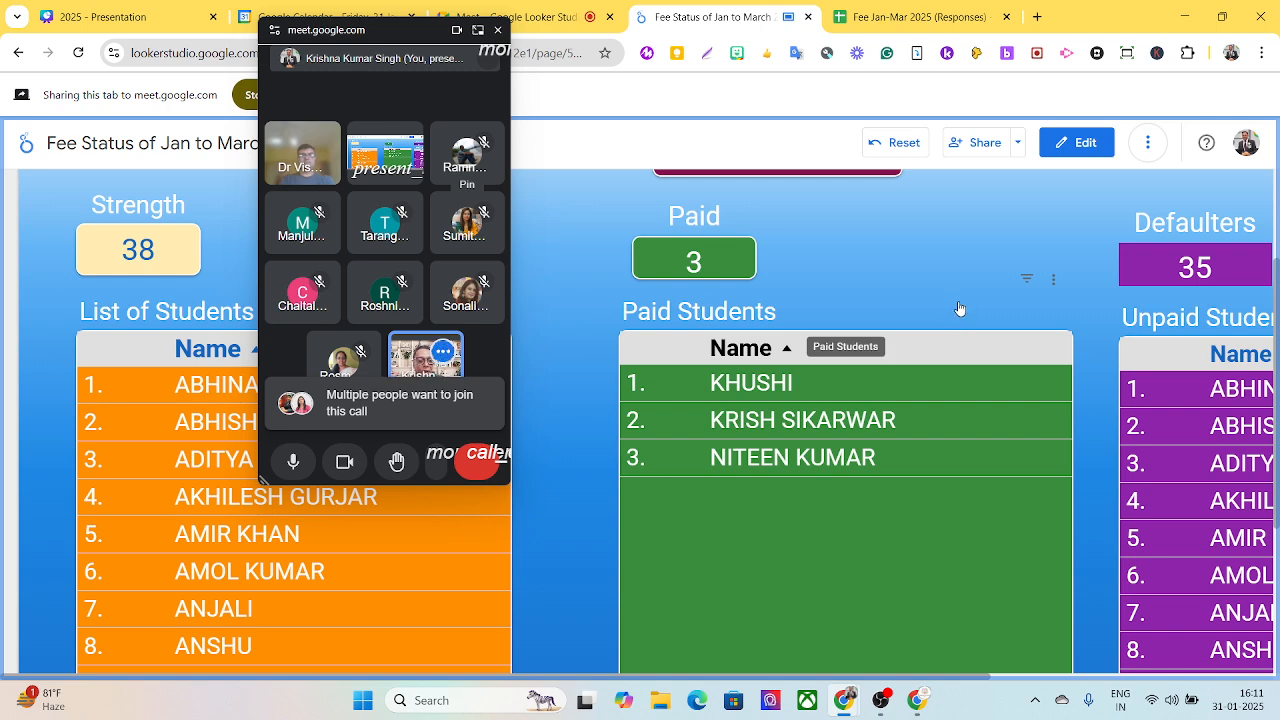
scroll(957, 305, up, 2)
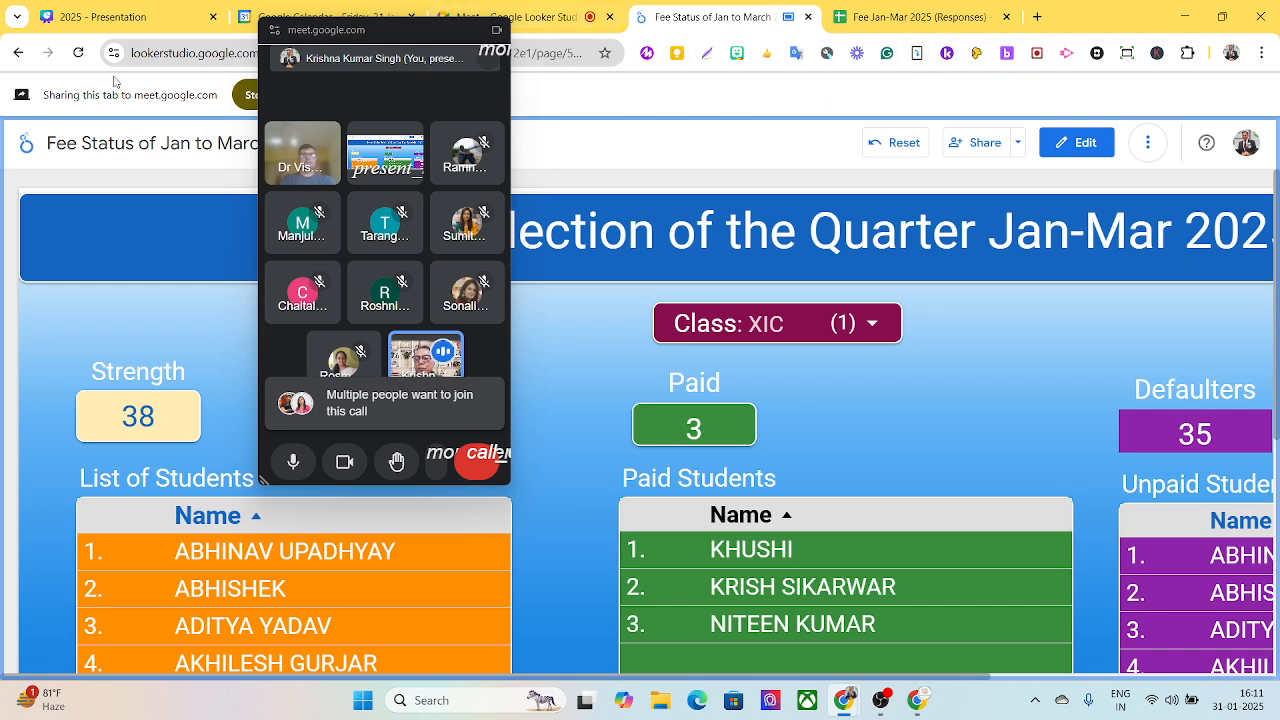
- Go back to the recent reports, move the call window off the list, and open the Alumni APS Agra report
click(19, 53)
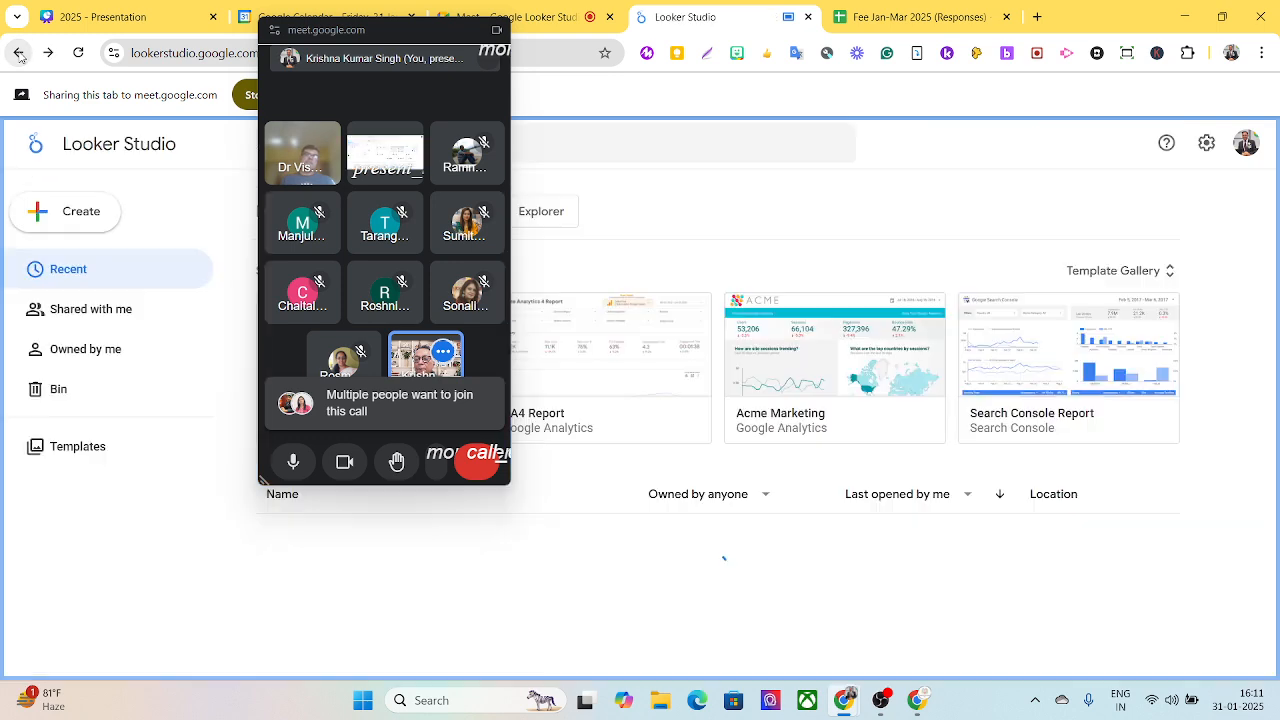
drag(312, 38, 944, 116)
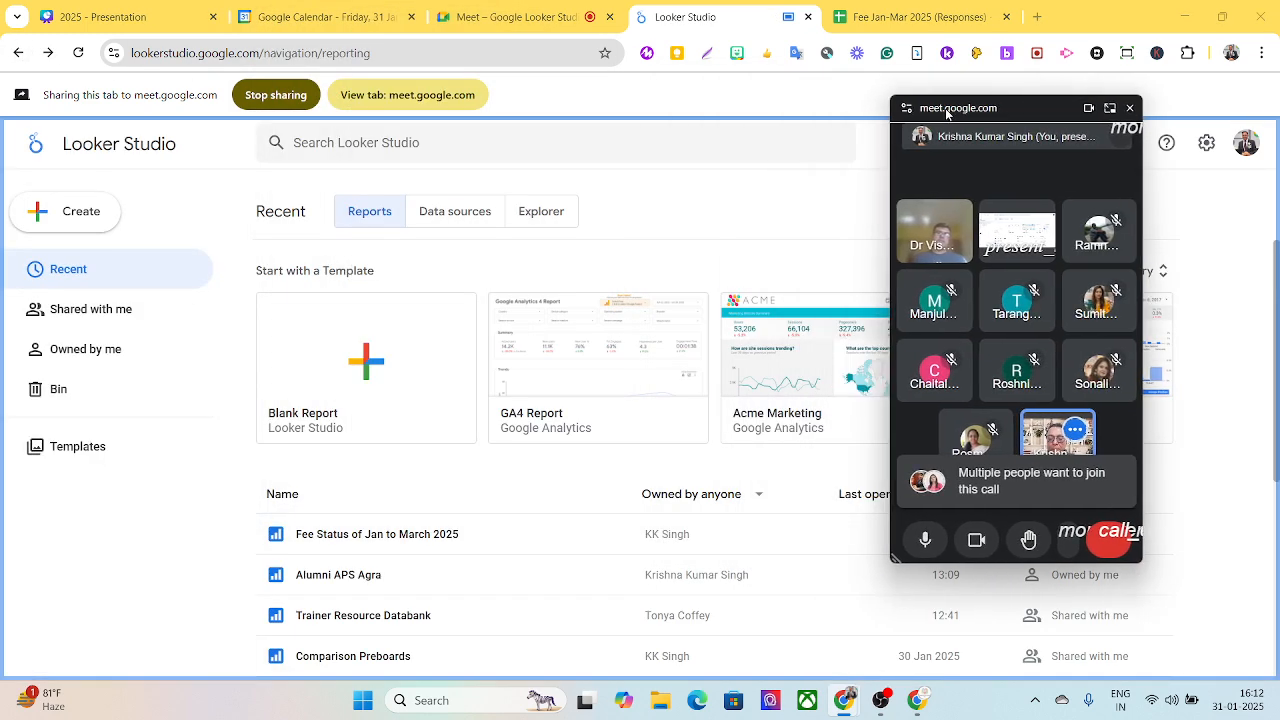
click(343, 574)
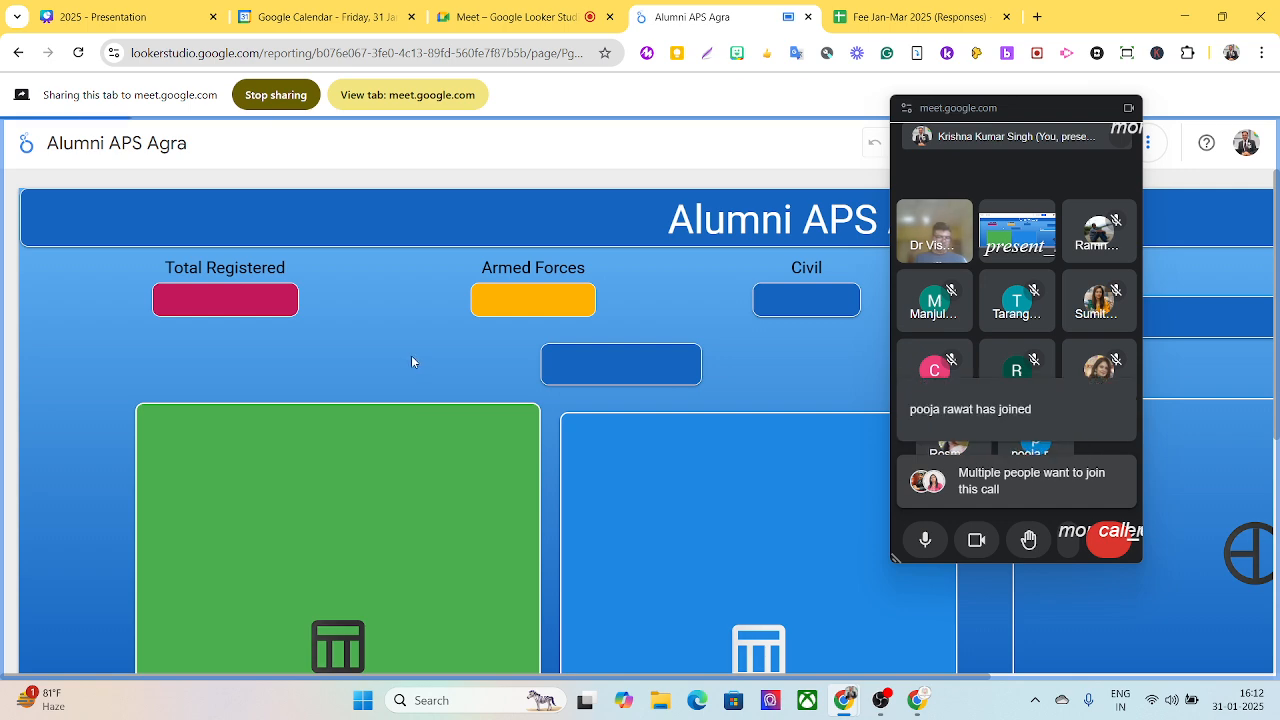
- Move the call window clear of the alumni tables and filter the report's organization to only Army
drag(965, 114, 3, 48)
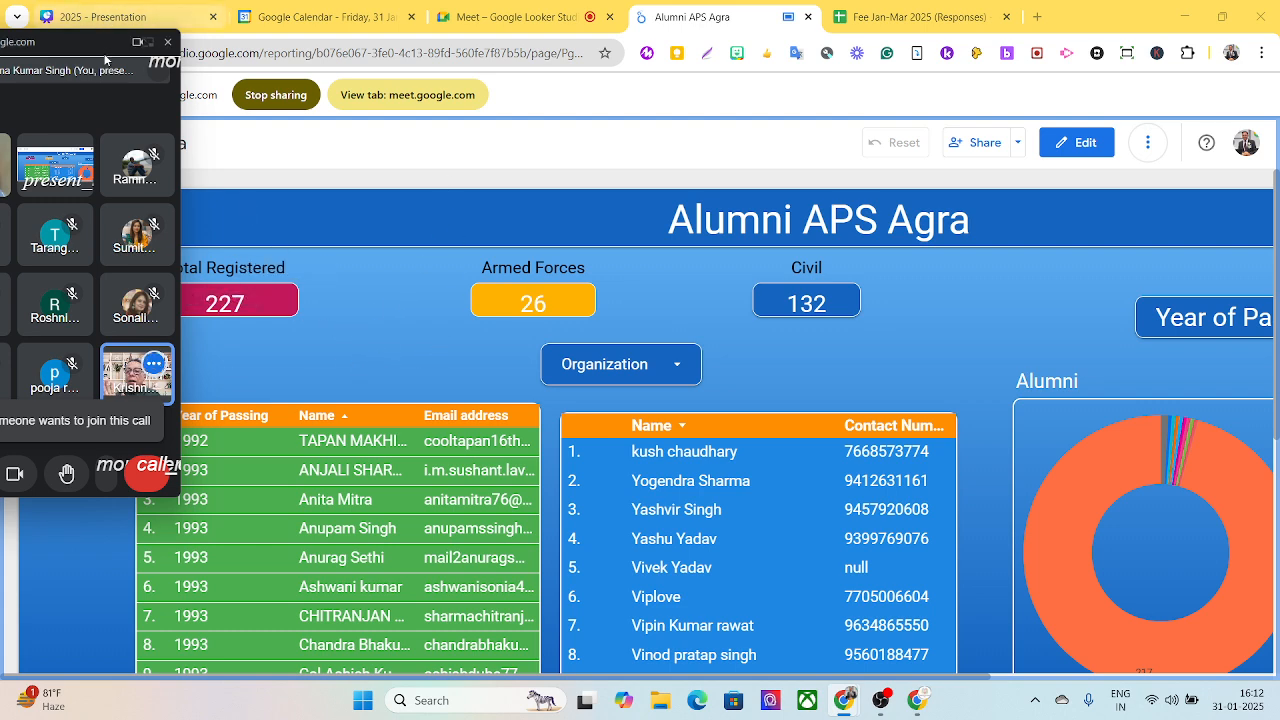
drag(100, 42, 1233, 142)
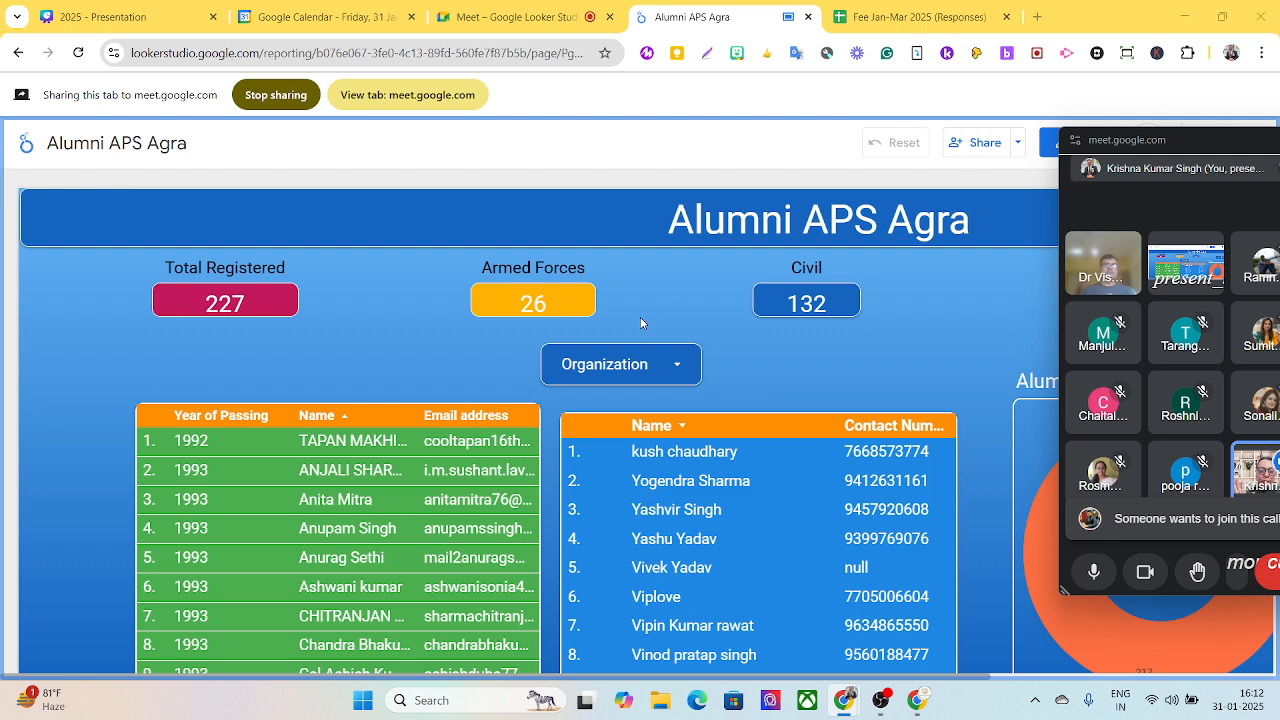
click(681, 370)
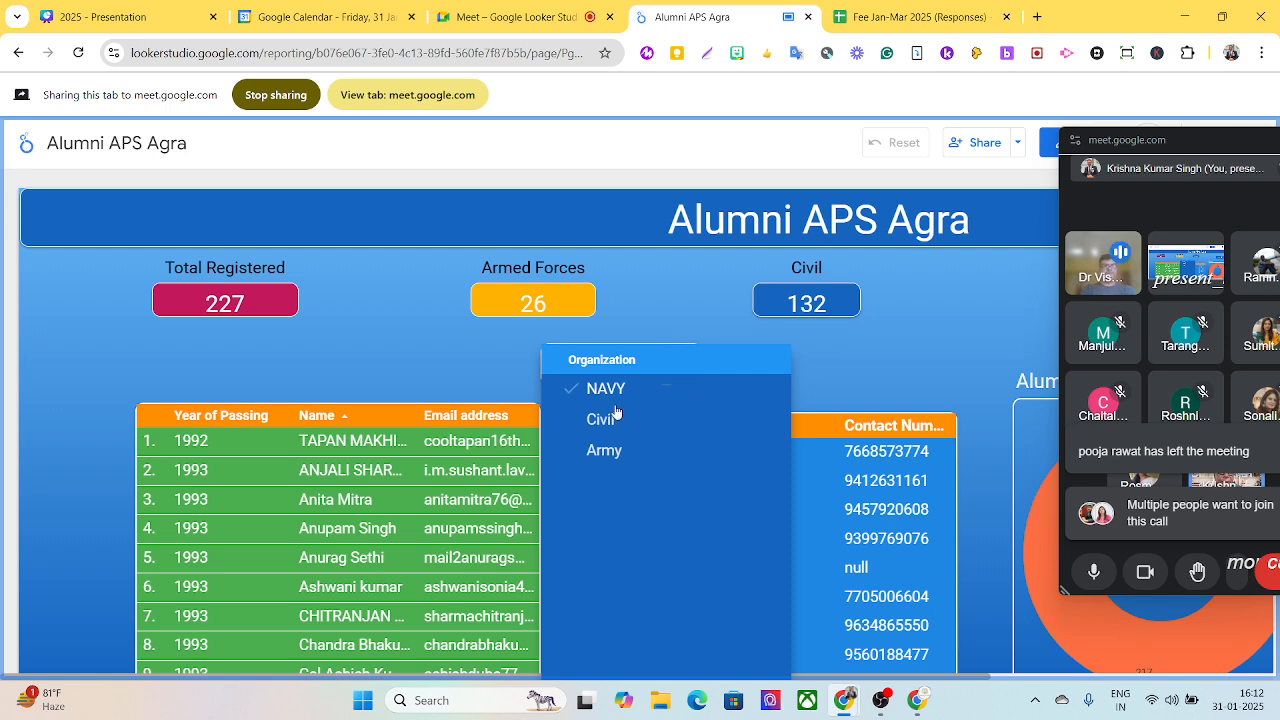
click(604, 452)
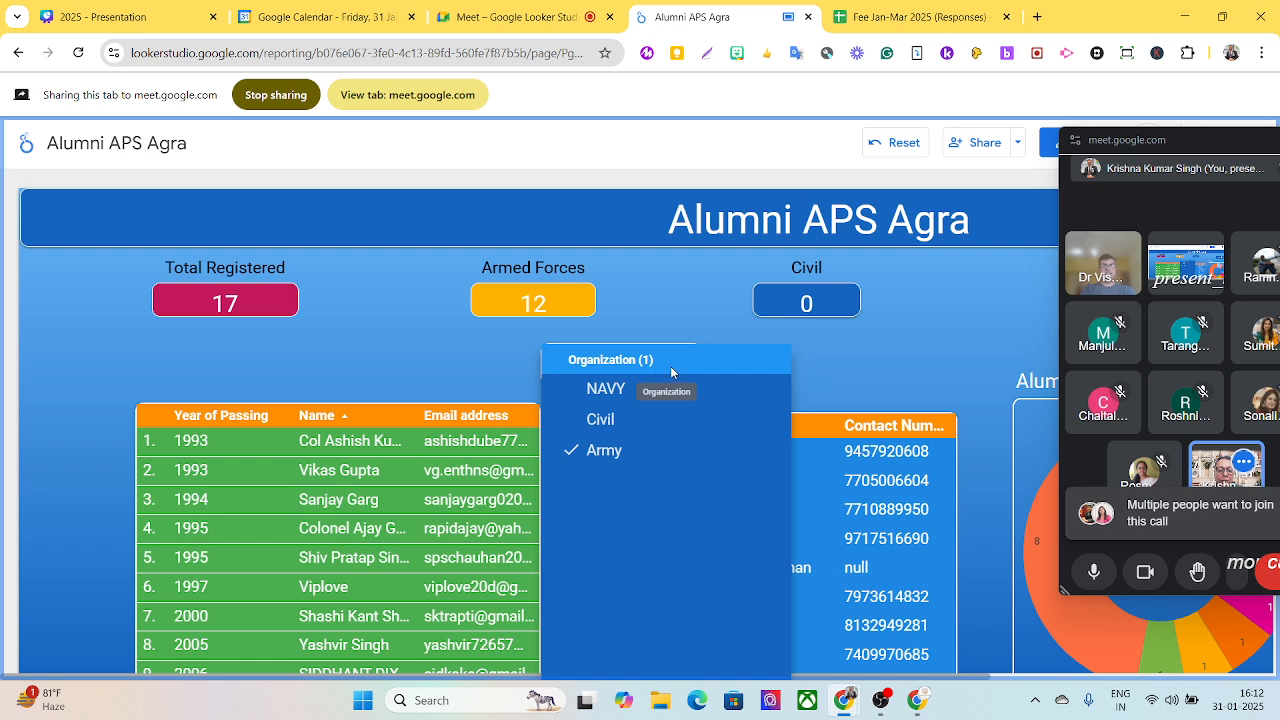
drag(680, 354, 520, 262)
click(520, 262)
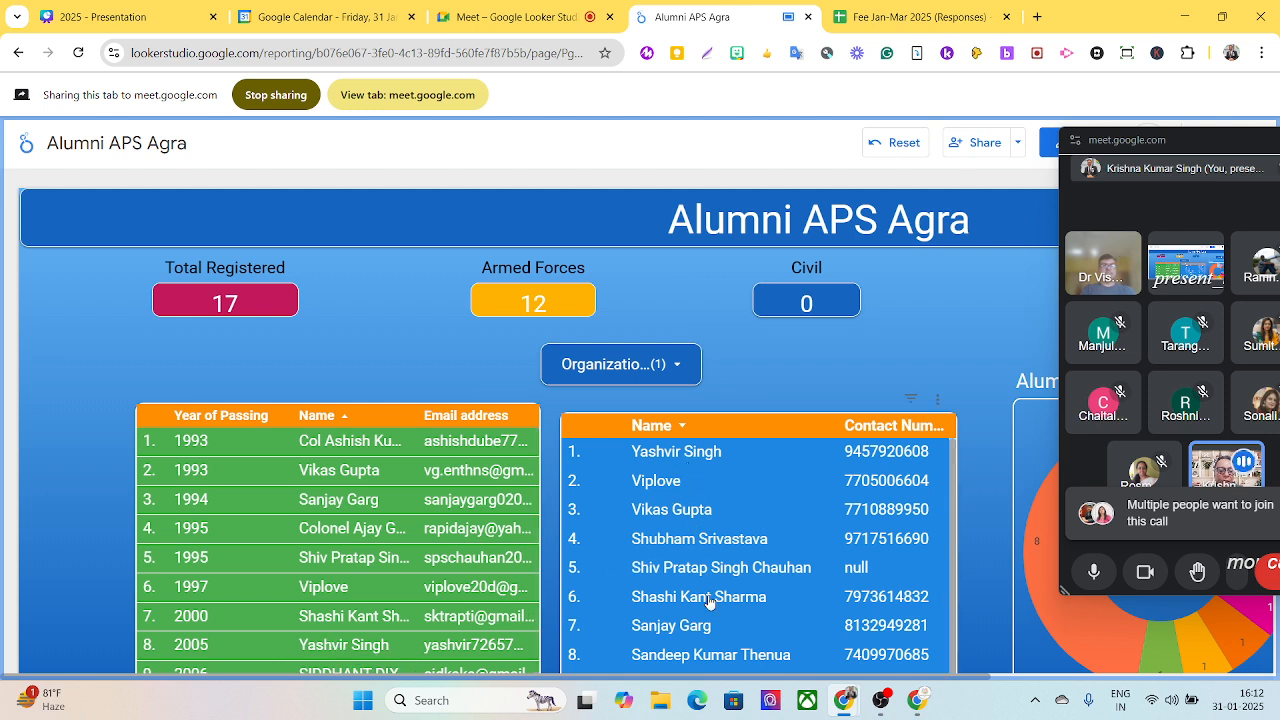
- Switch the organization filter to only Civil and move the call window off the Year of Passing filter
click(679, 366)
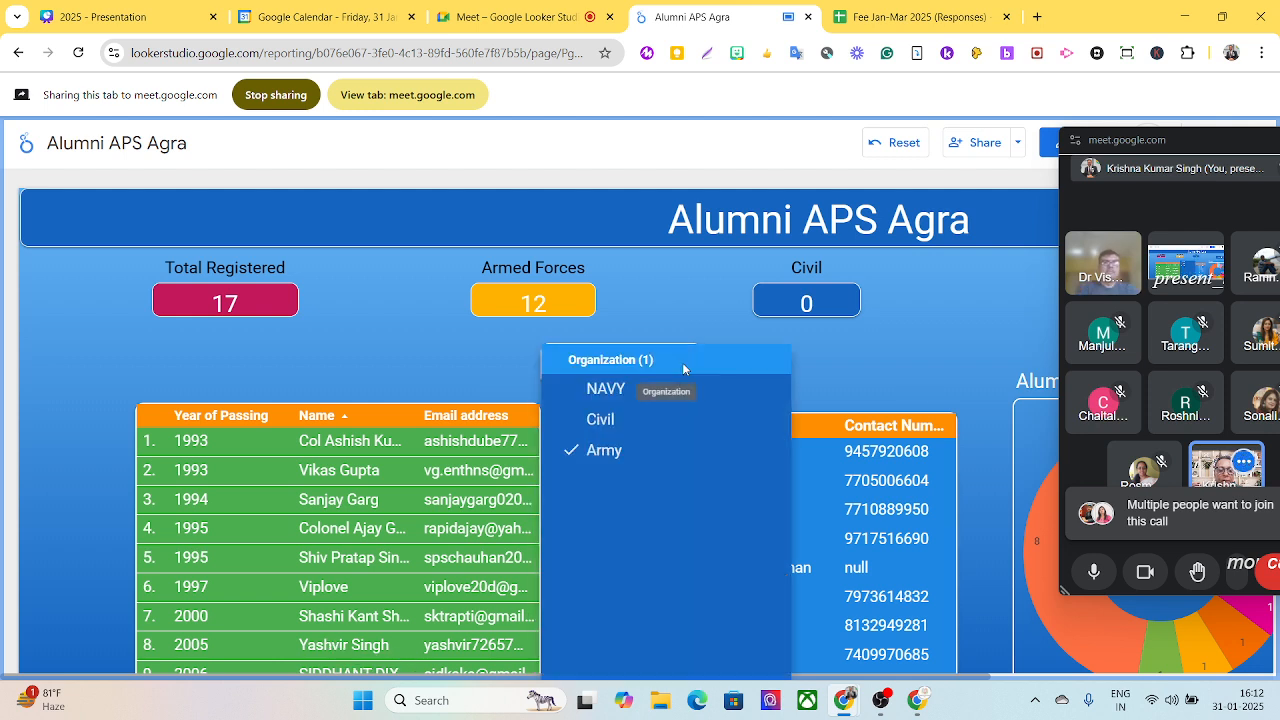
click(603, 420)
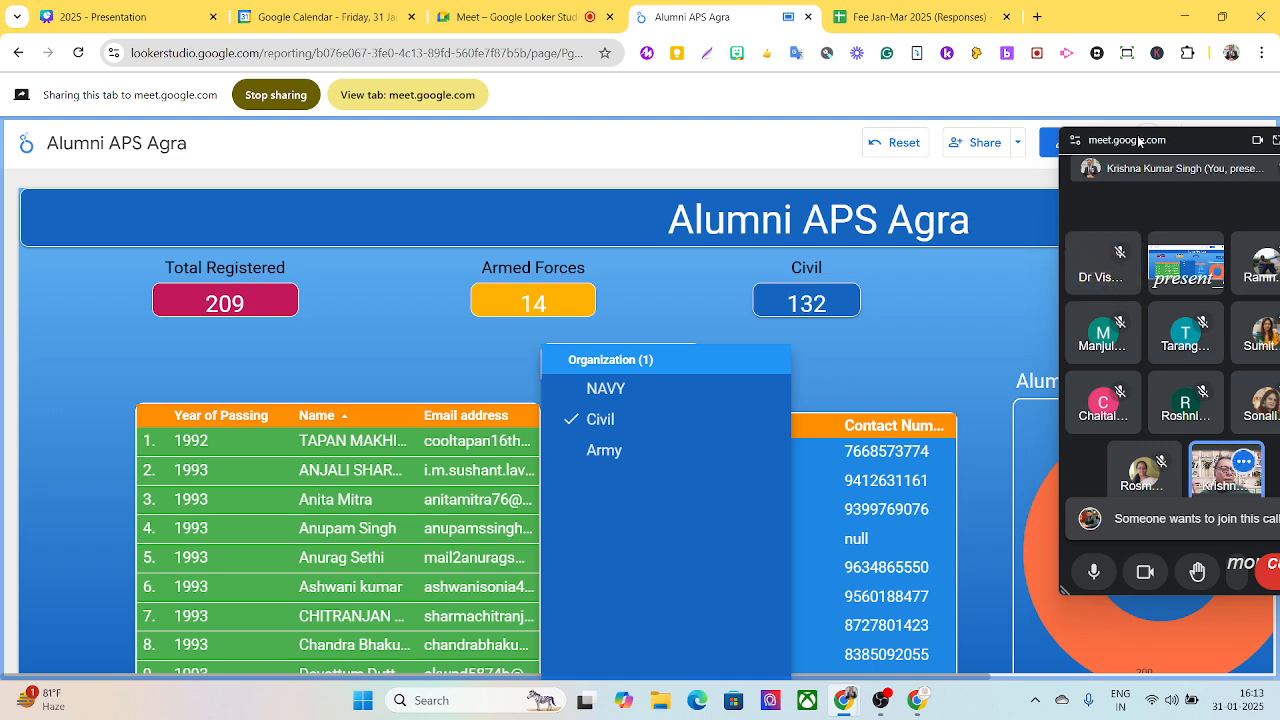
drag(1138, 141, 204, 62)
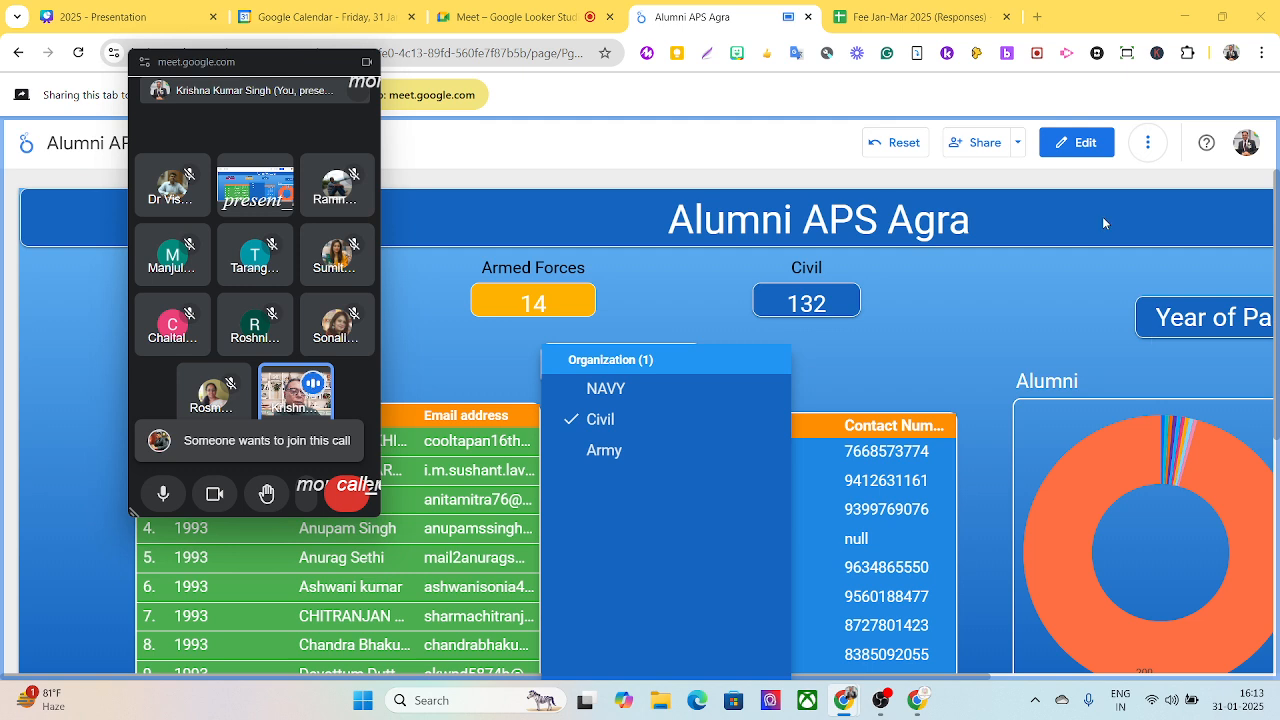
click(1206, 333)
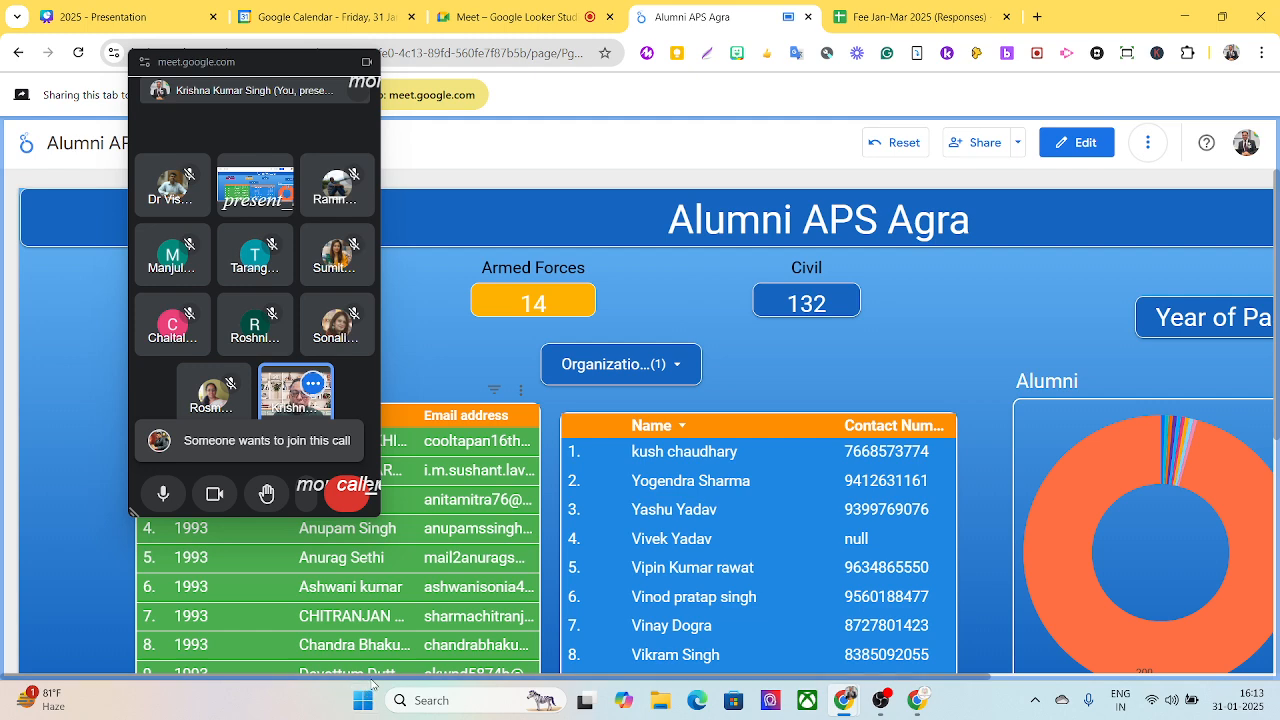
- Filter the alumni report by year of passing to only 2004
drag(378, 678, 548, 678)
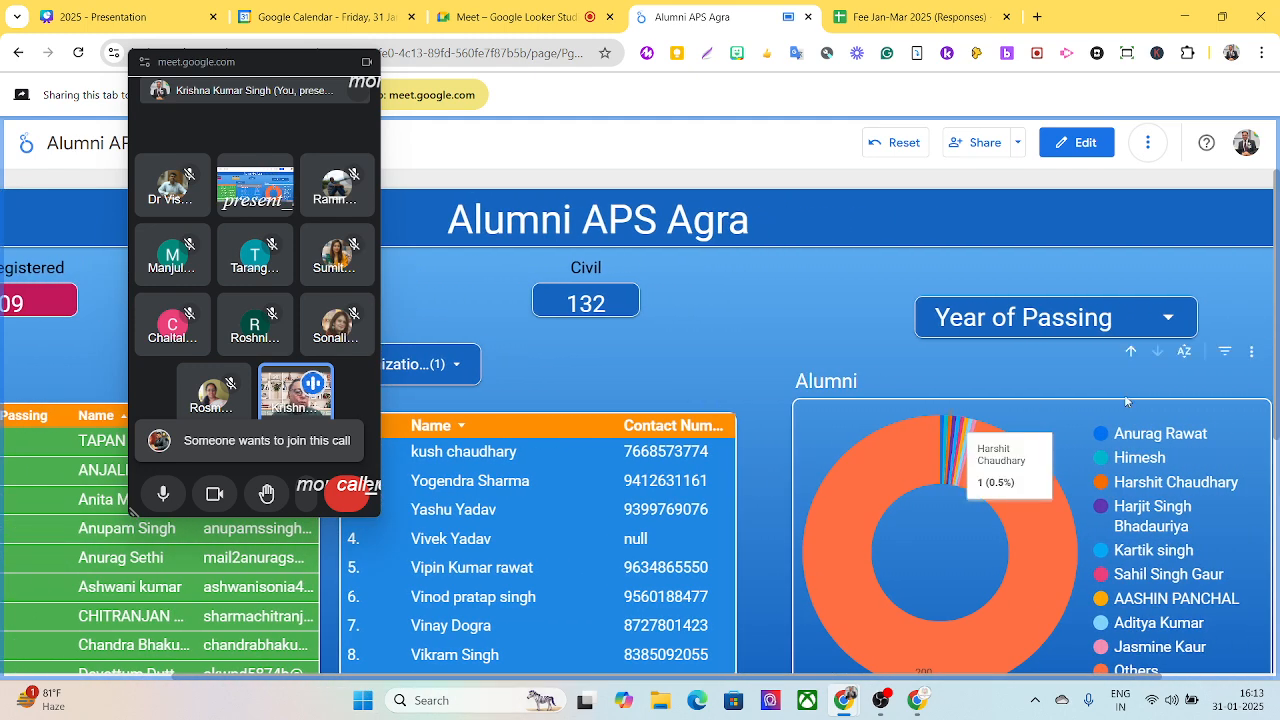
click(1178, 324)
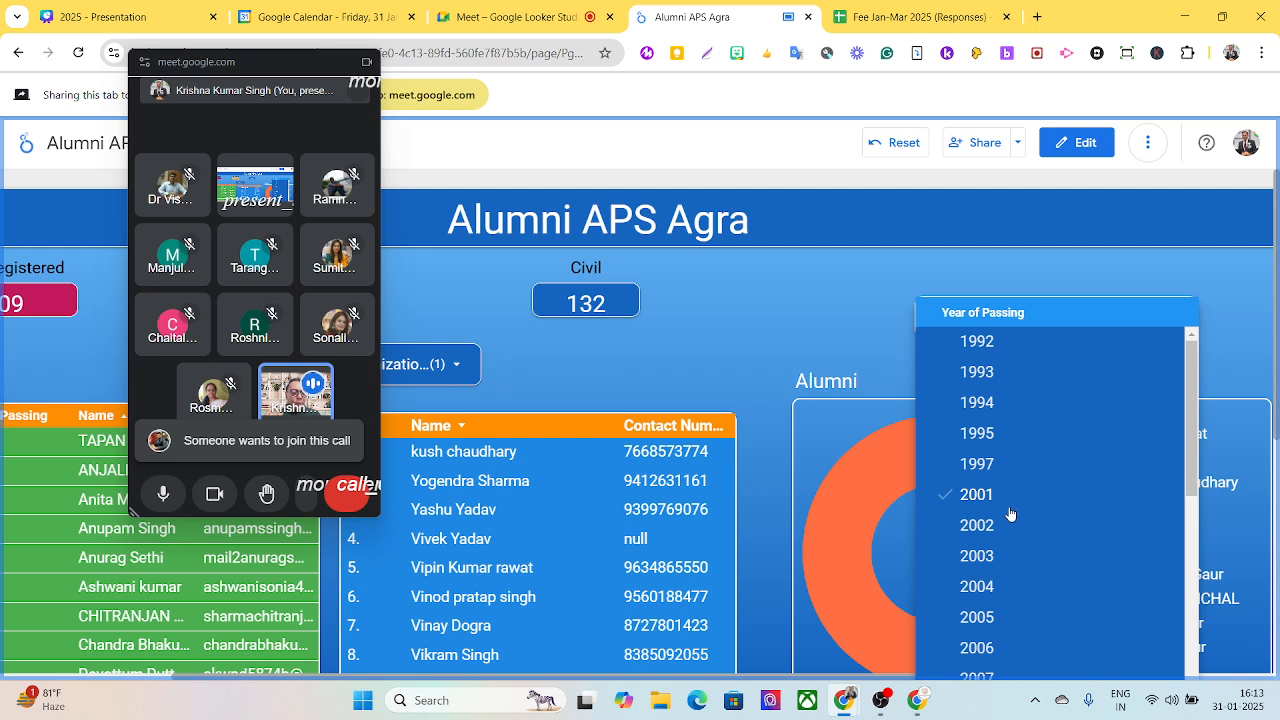
click(993, 589)
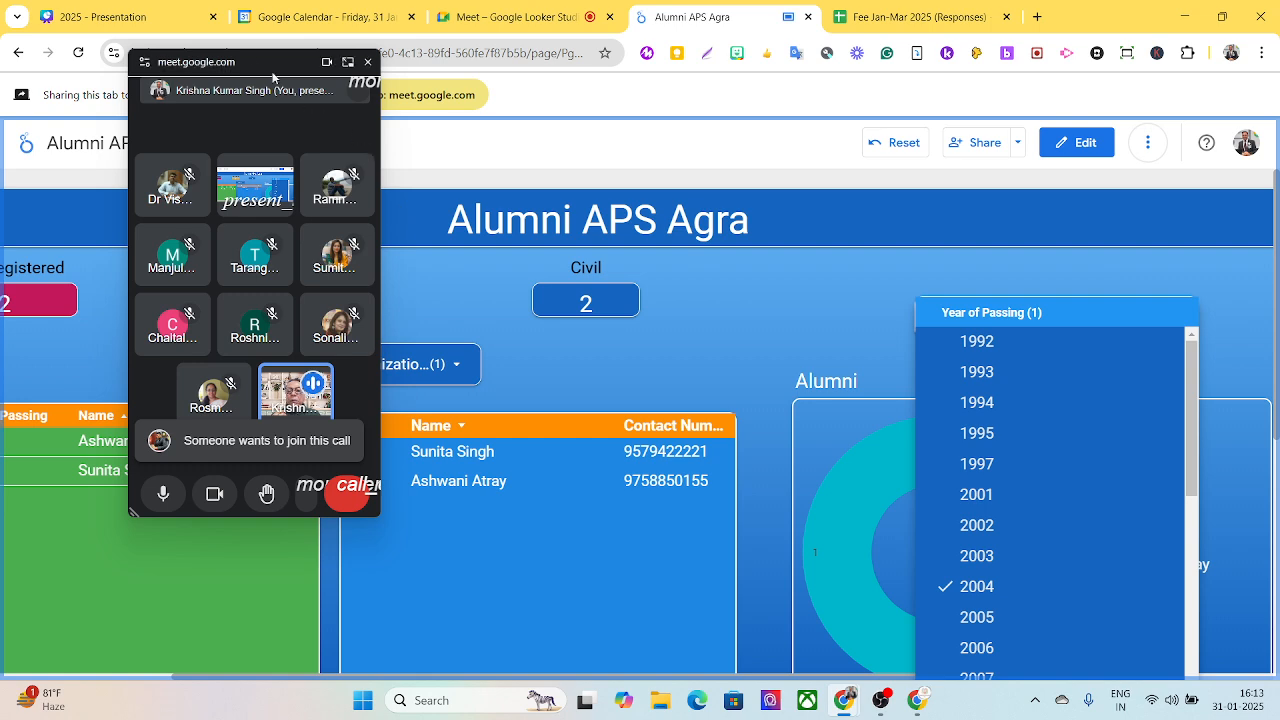
- Uncover the filtered alumni lists, return to the recent reports, and move the call window off the GA4 Report template
drag(245, 64, 605, 64)
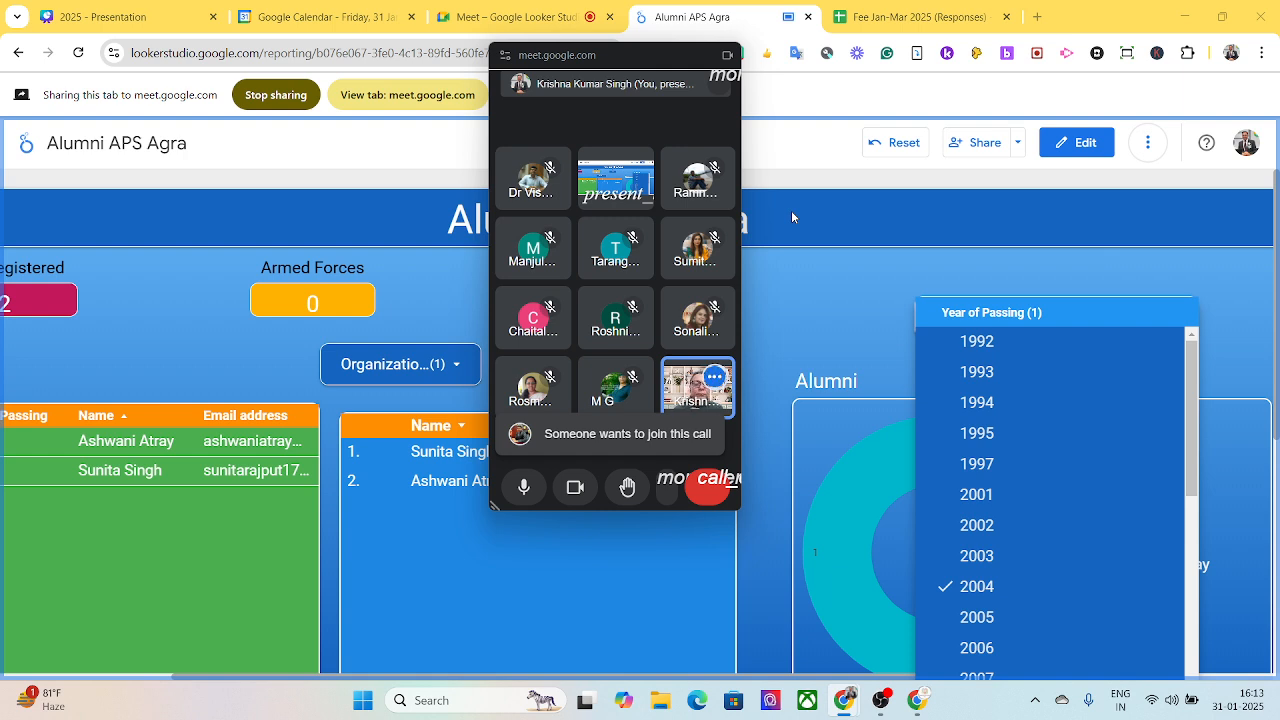
click(18, 55)
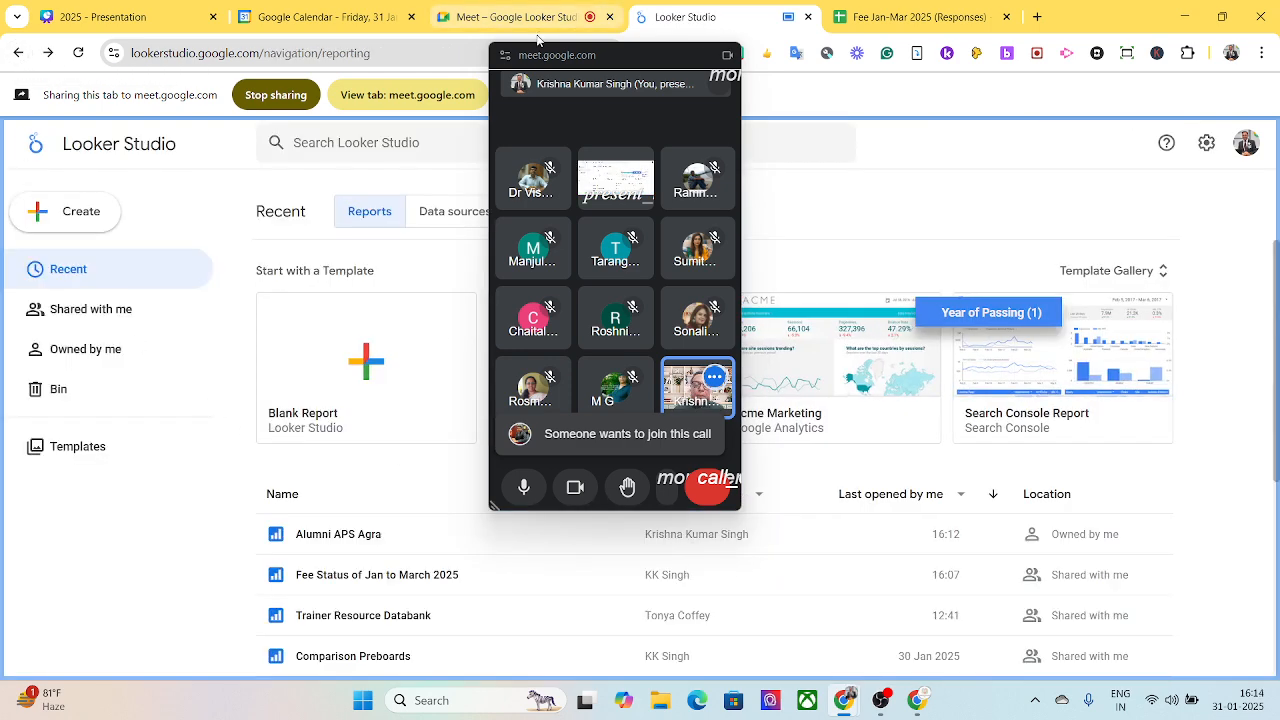
drag(553, 59, 856, 54)
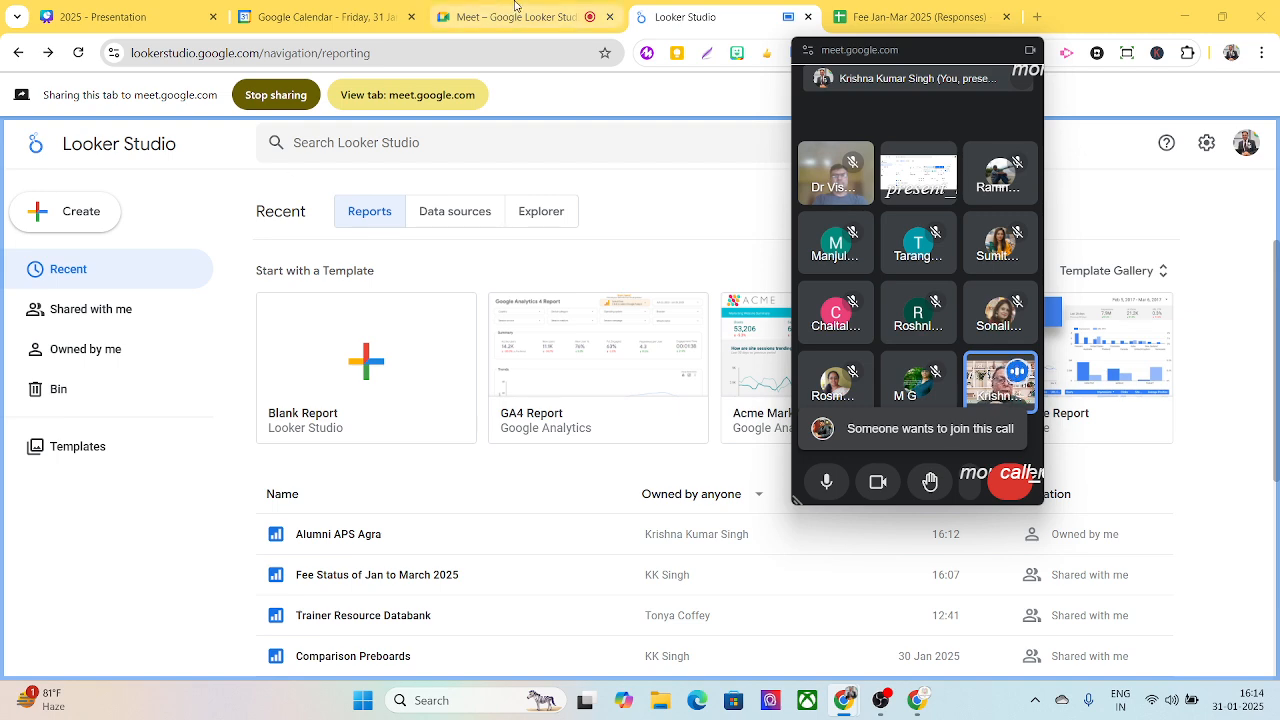
- Share the Fee Jan-Mar 2025 (Responses) spreadsheet in the call and show its Form responses 1 sheet
click(873, 17)
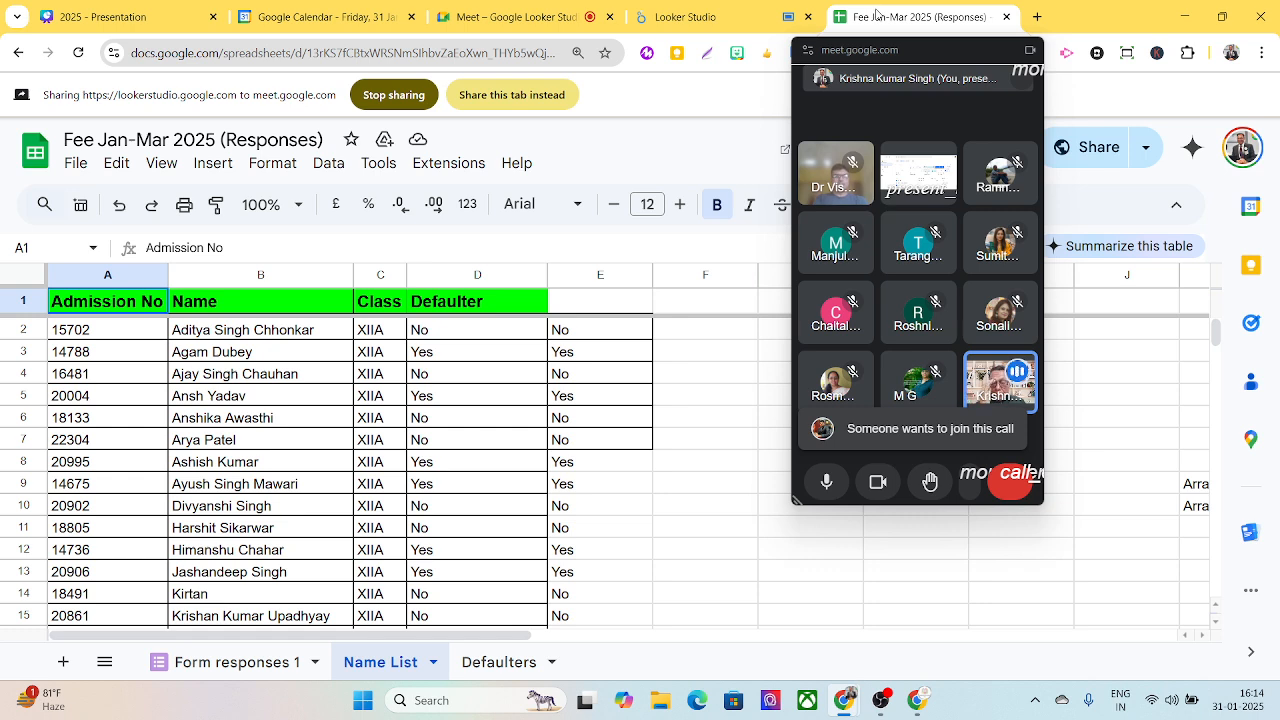
click(514, 90)
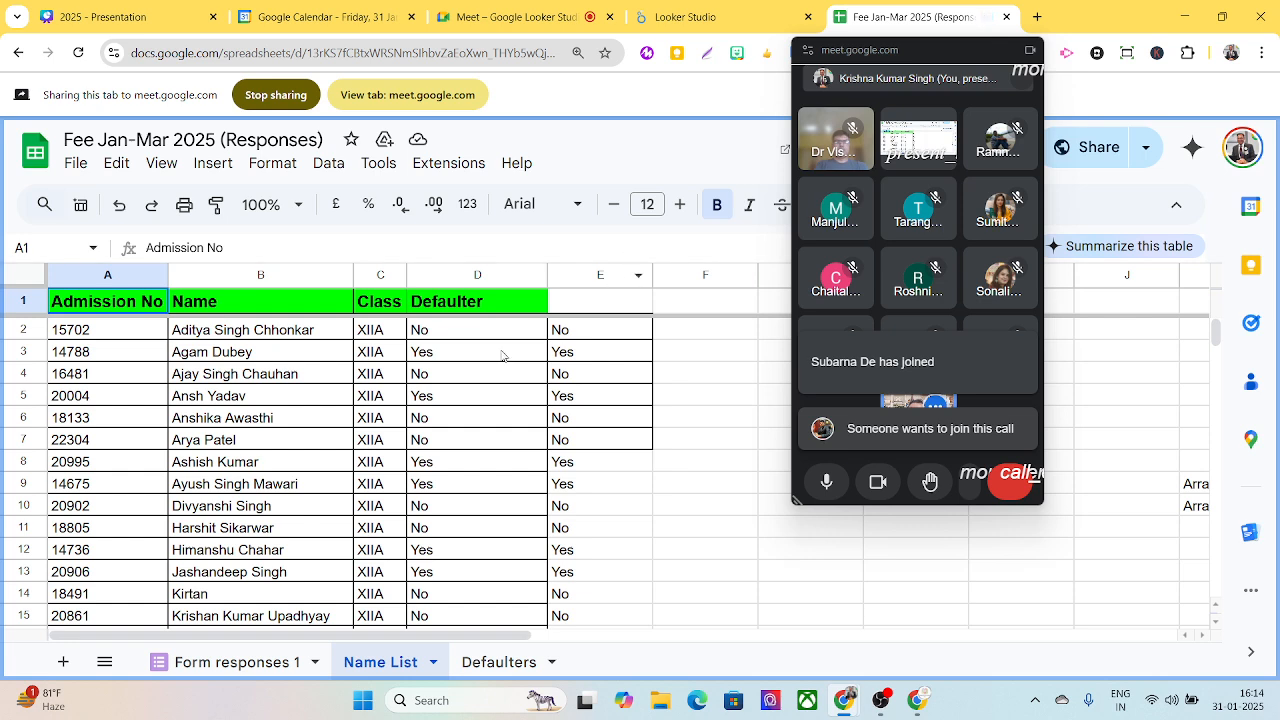
click(238, 664)
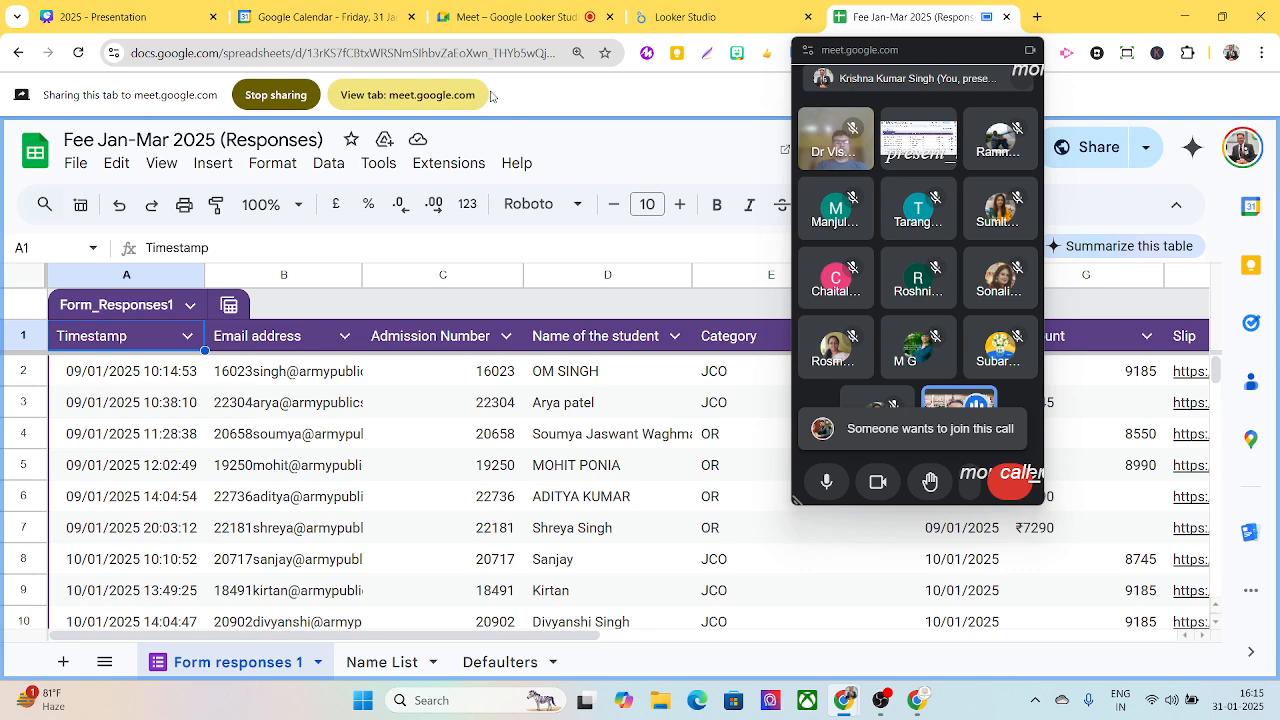
- Switch to the Canva presentation, advance to the "Looker studio Deployement" slide, and move the call window off the API text
click(133, 27)
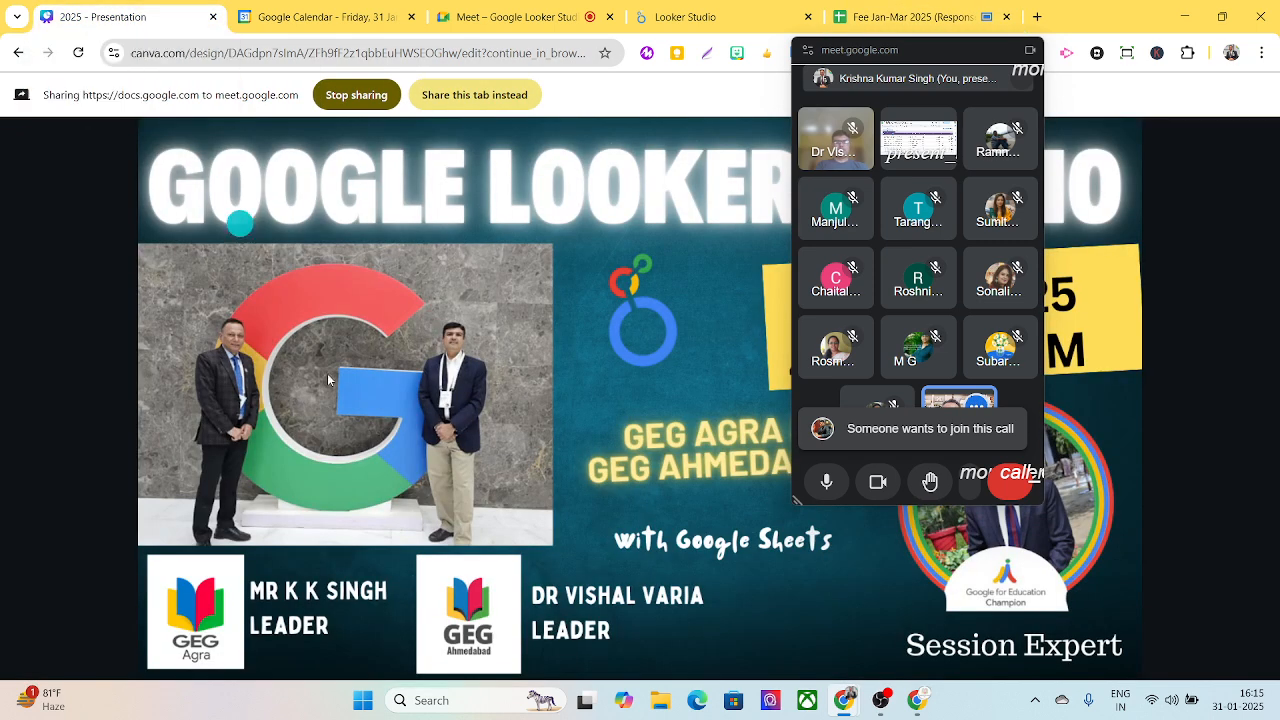
click(504, 510)
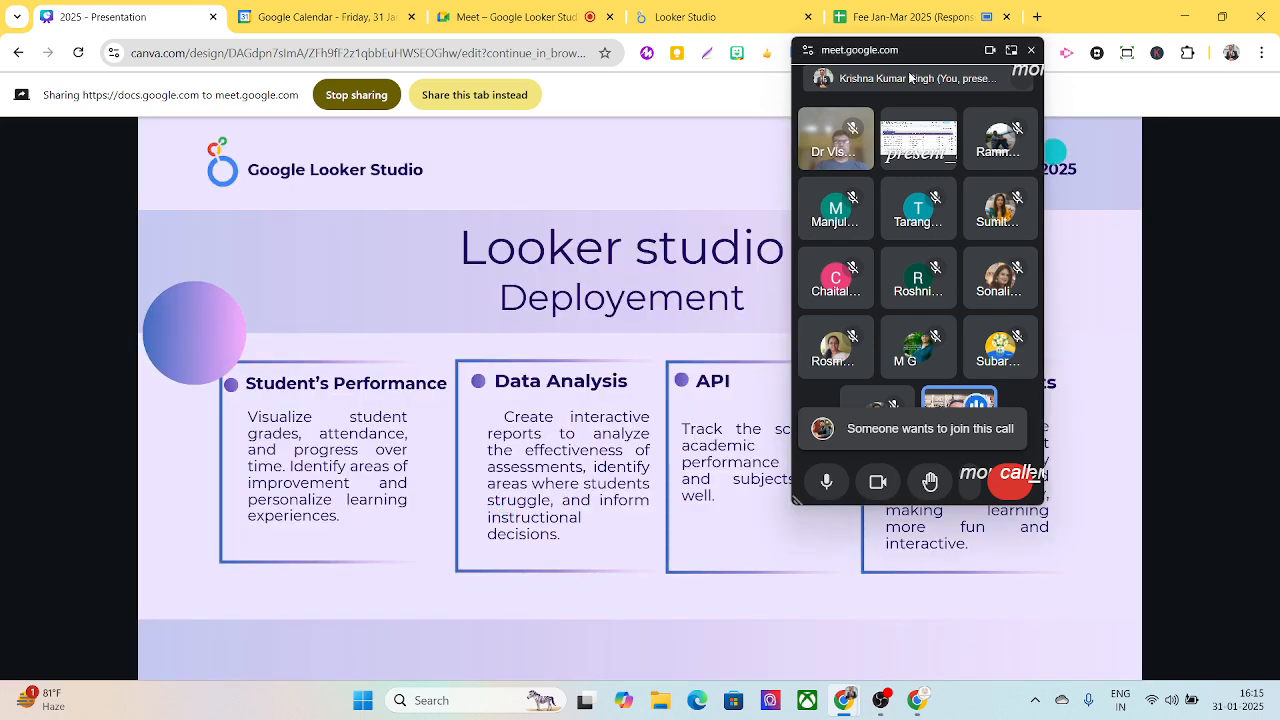
drag(905, 52, 1100, 76)
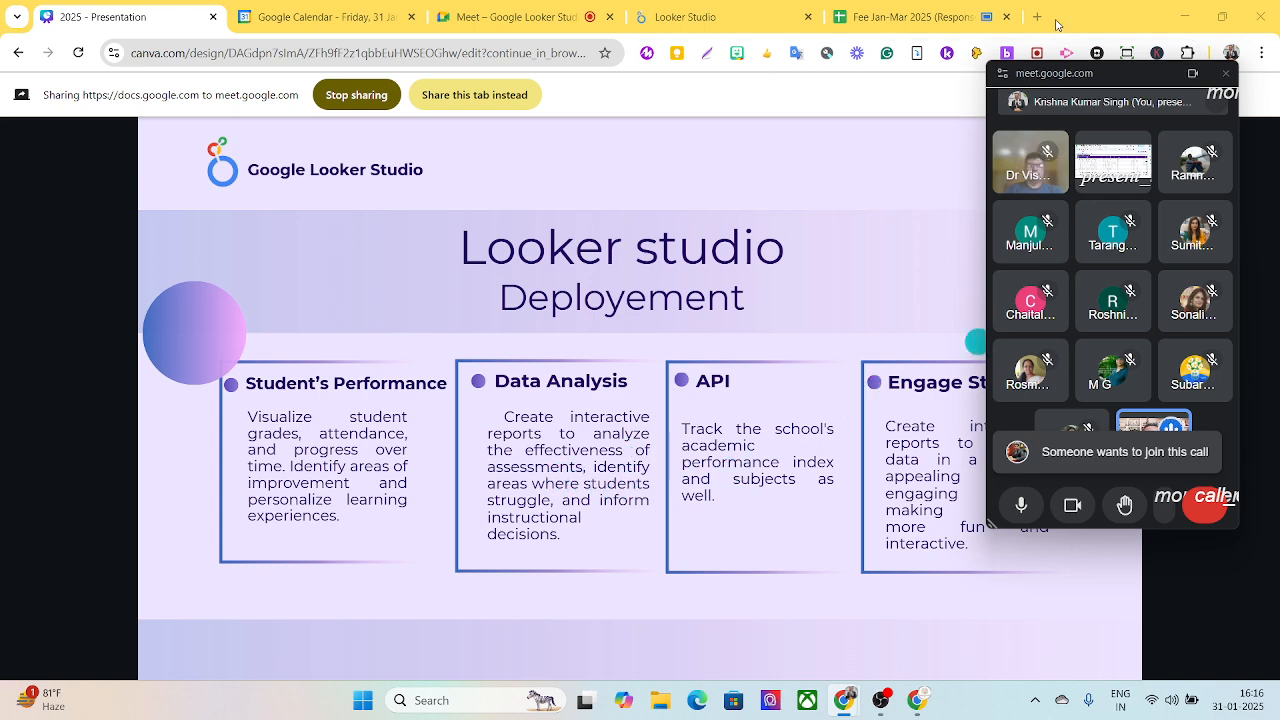
- Share the presentation in the call instead of the spreadsheet and move the call window off the slide's API and Engage Students text
drag(1050, 79, 581, 68)
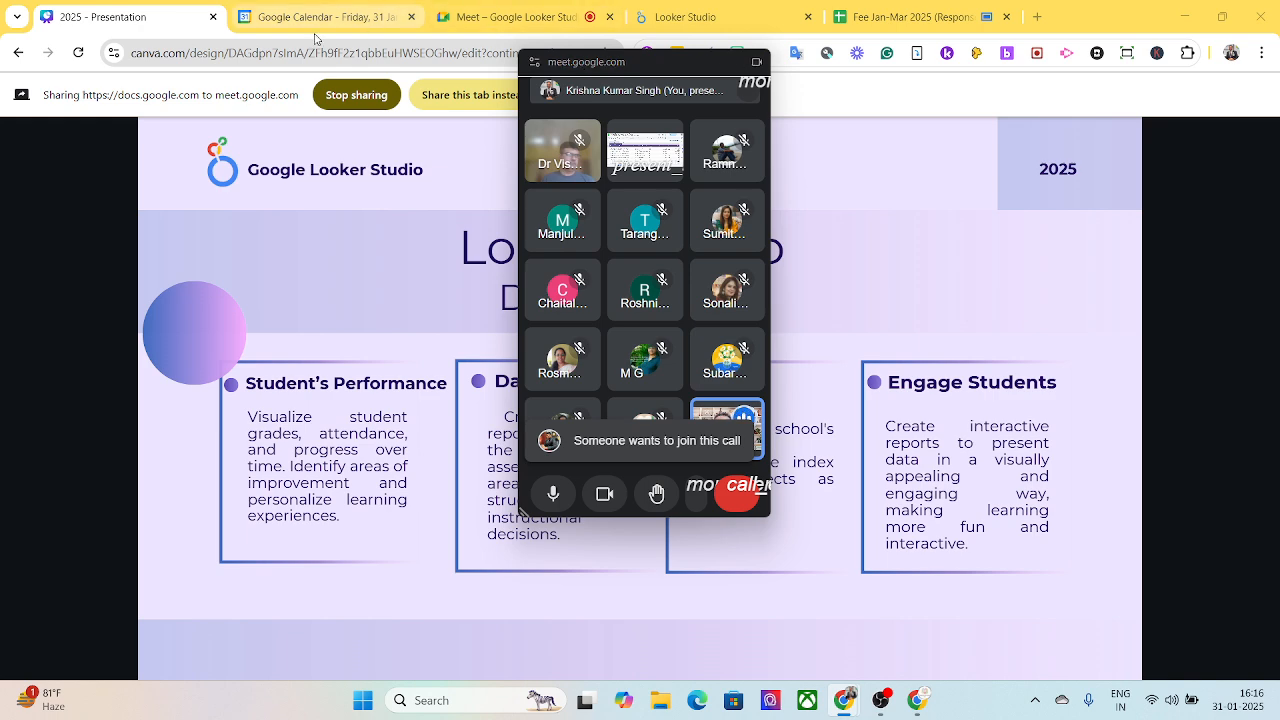
click(466, 95)
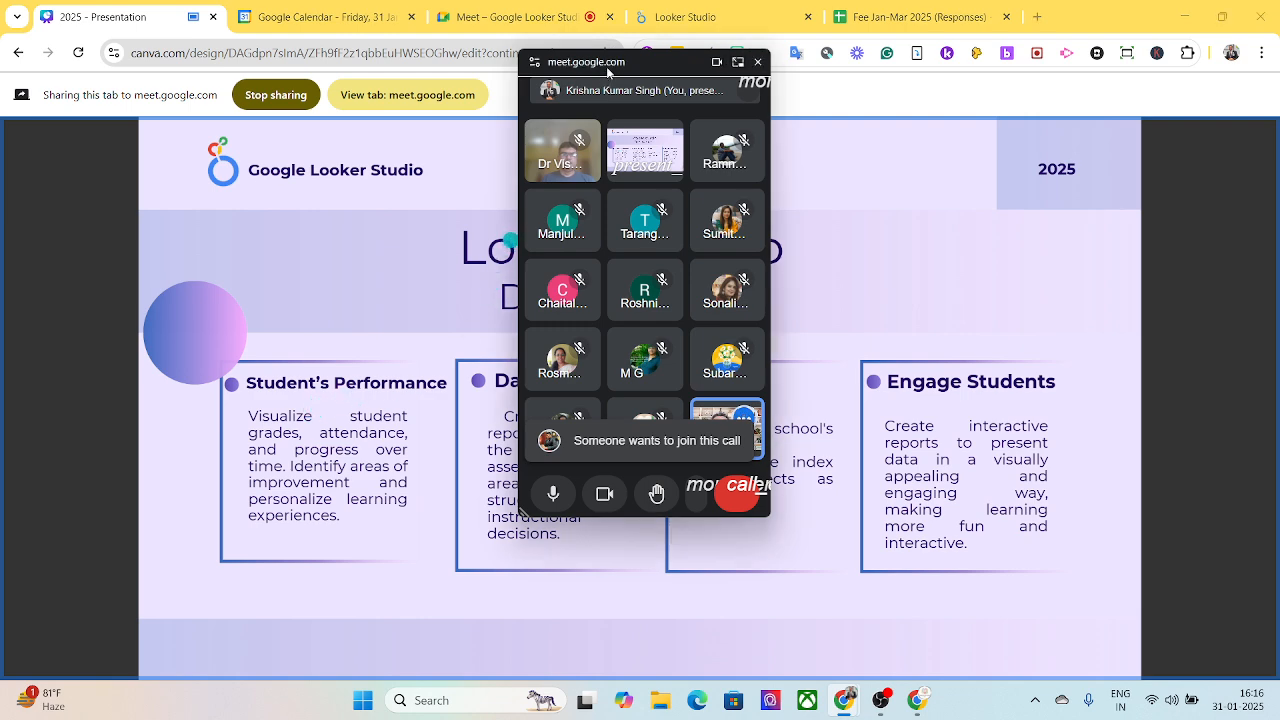
drag(612, 66, 398, 57)
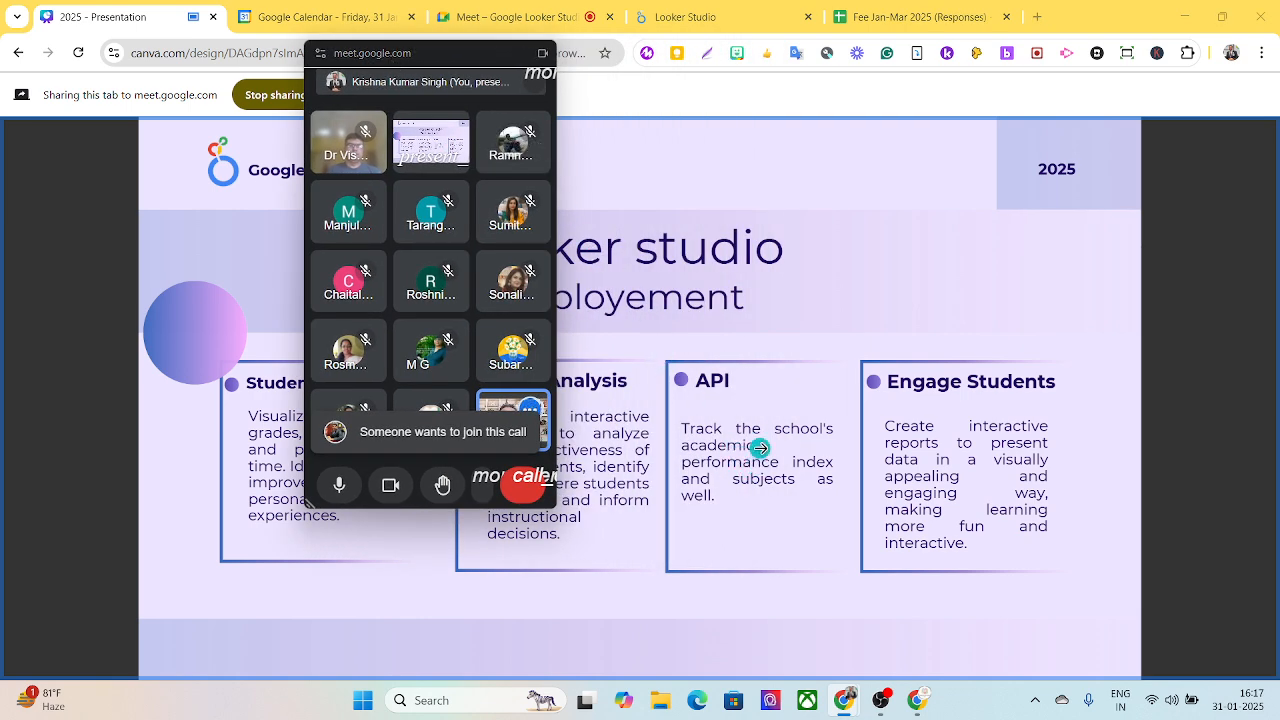
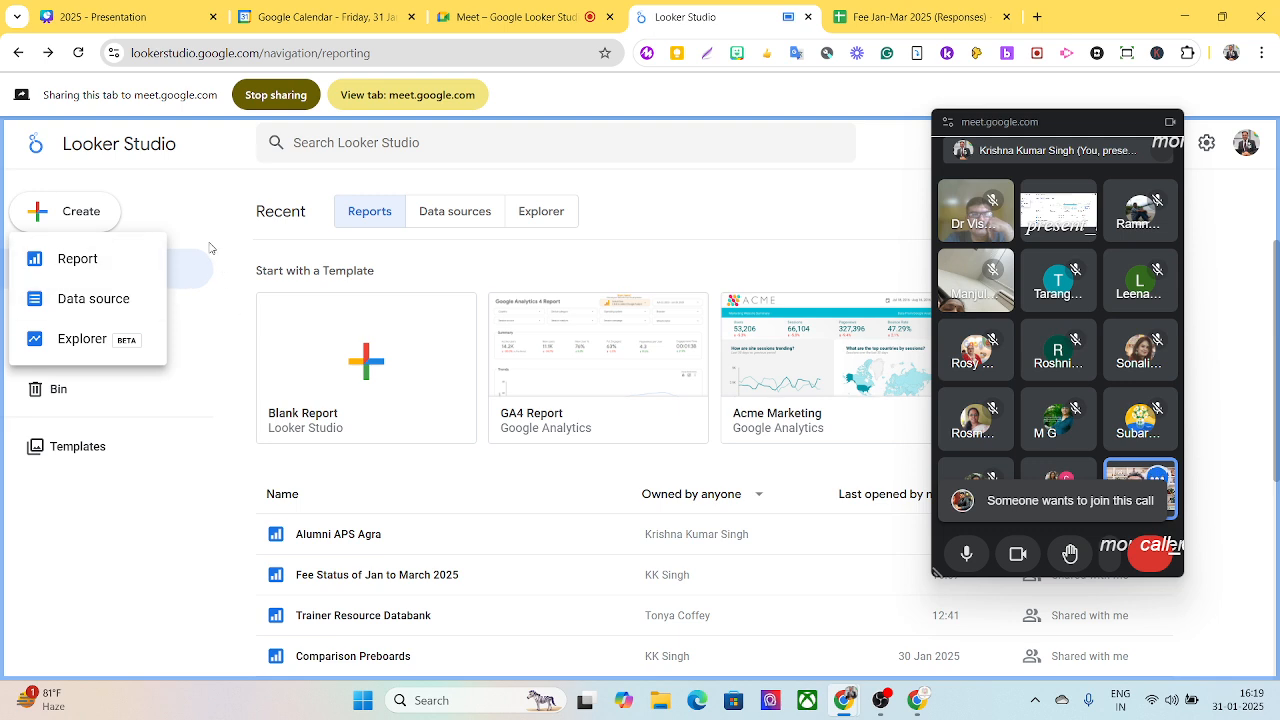
- Create a blank report and move the call window toward the edge of the screen
key(Escape)
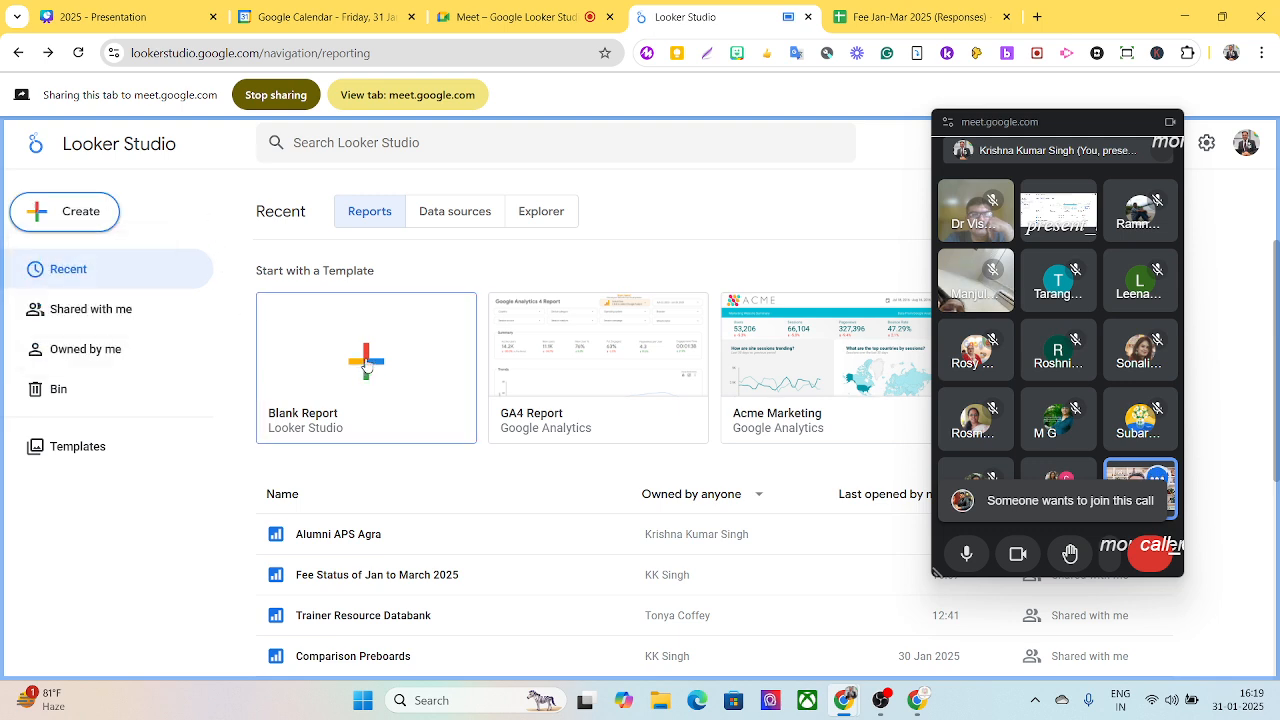
click(366, 366)
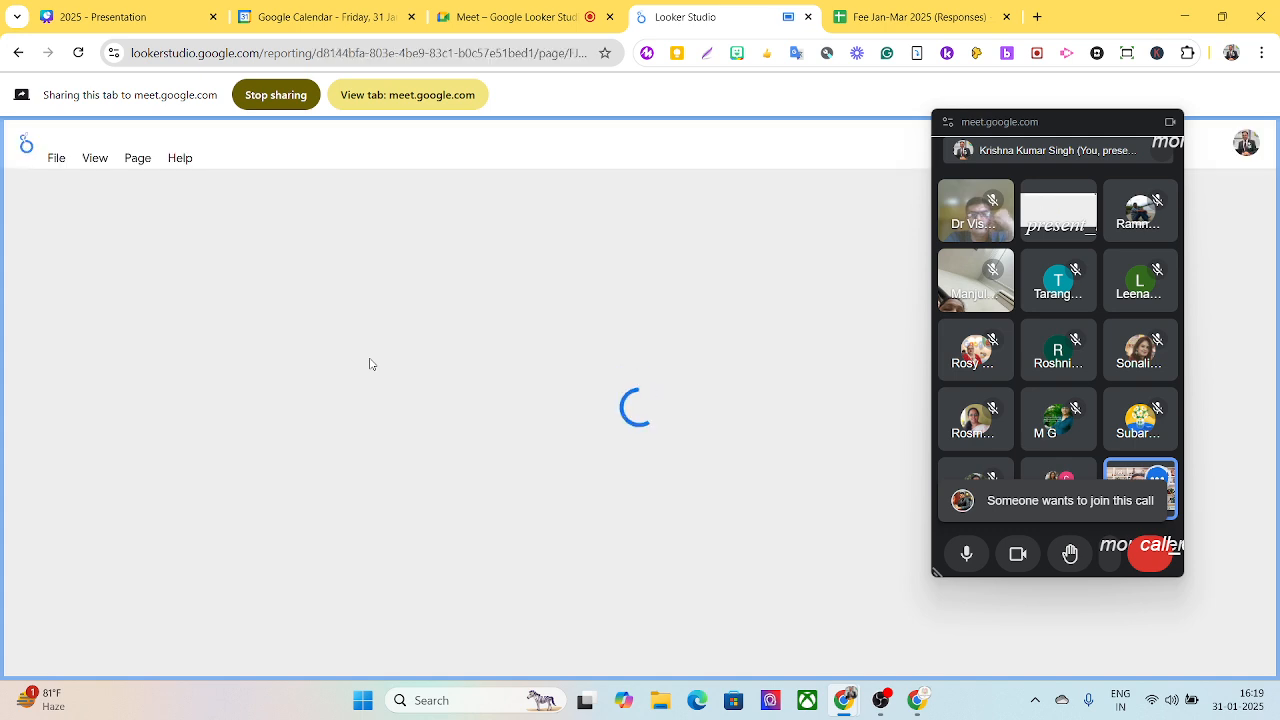
drag(989, 130, 1092, 124)
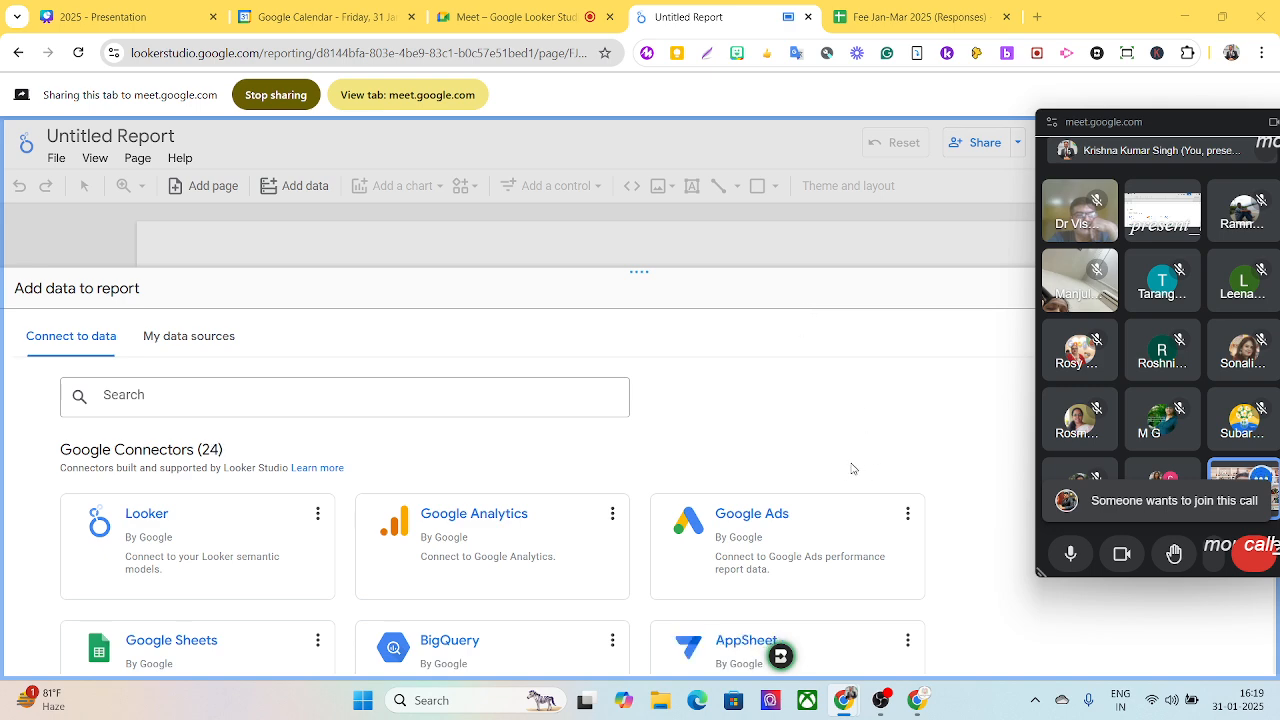
- Look through the Google connectors offered as data sources for the report
scroll(850, 466, down, 1)
scroll(795, 470, up, 2)
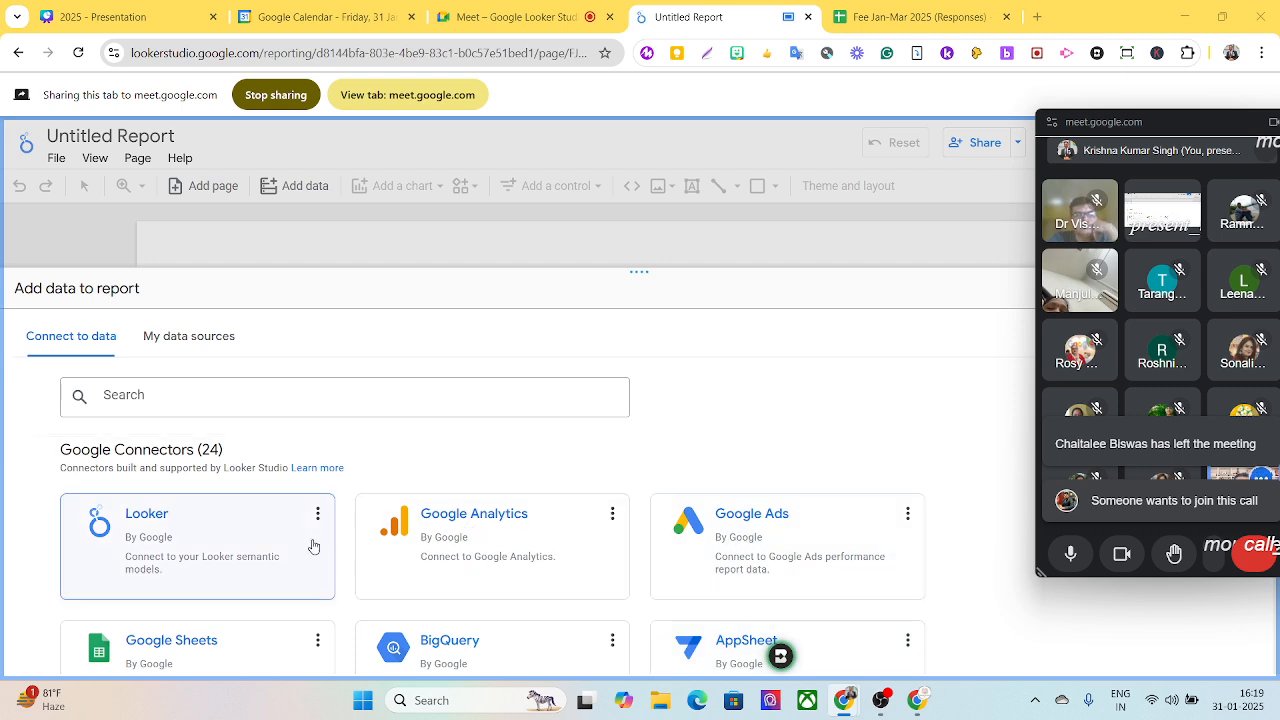
scroll(292, 560, down, 1)
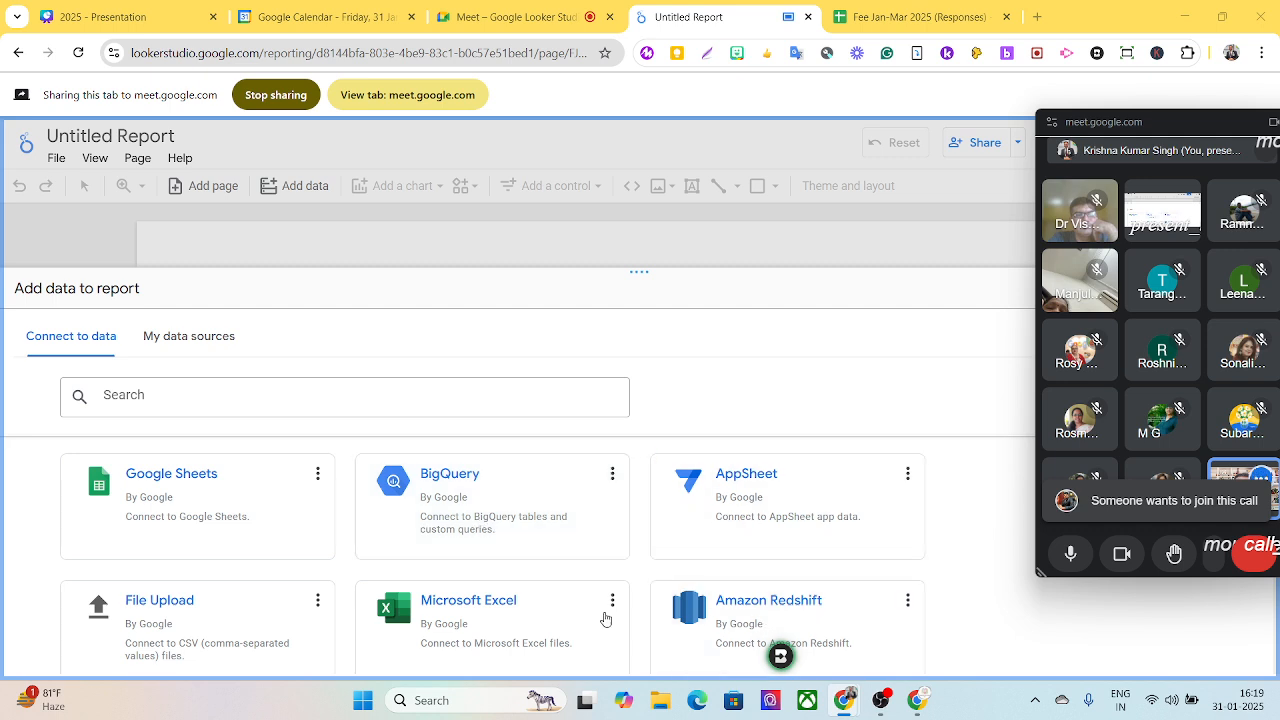
scroll(480, 623, down, 2)
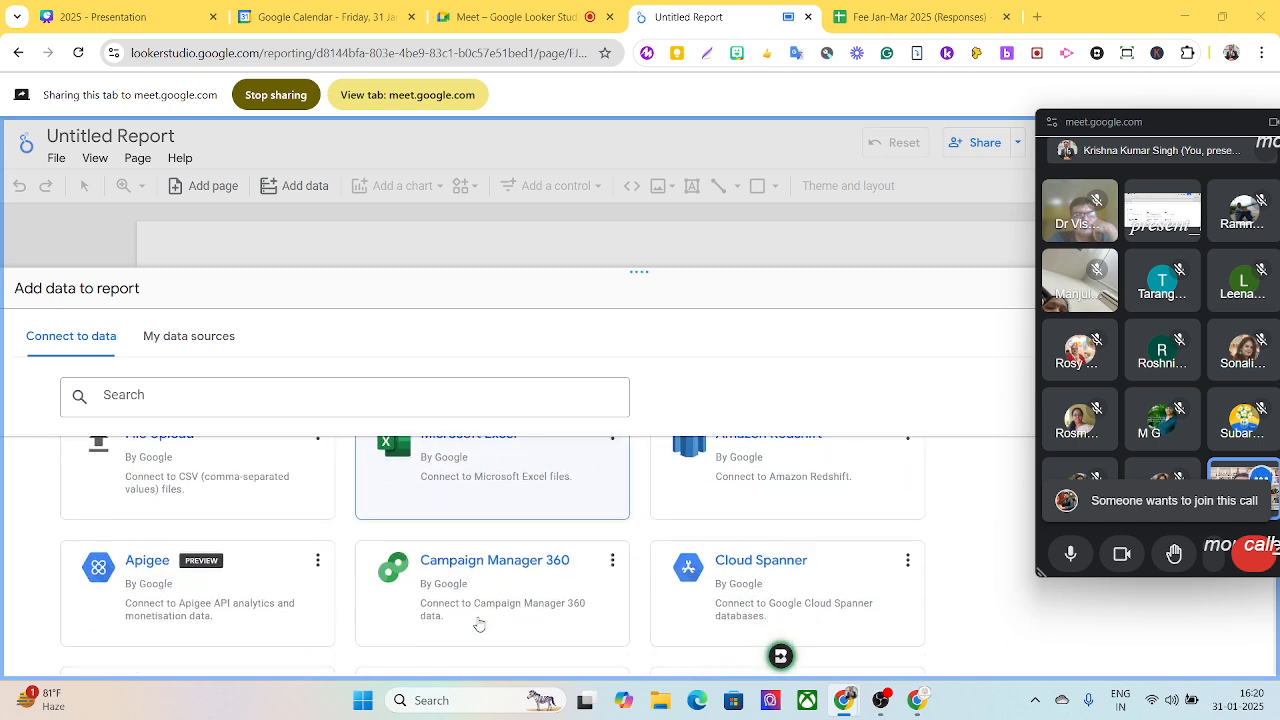
scroll(512, 610, down, 1)
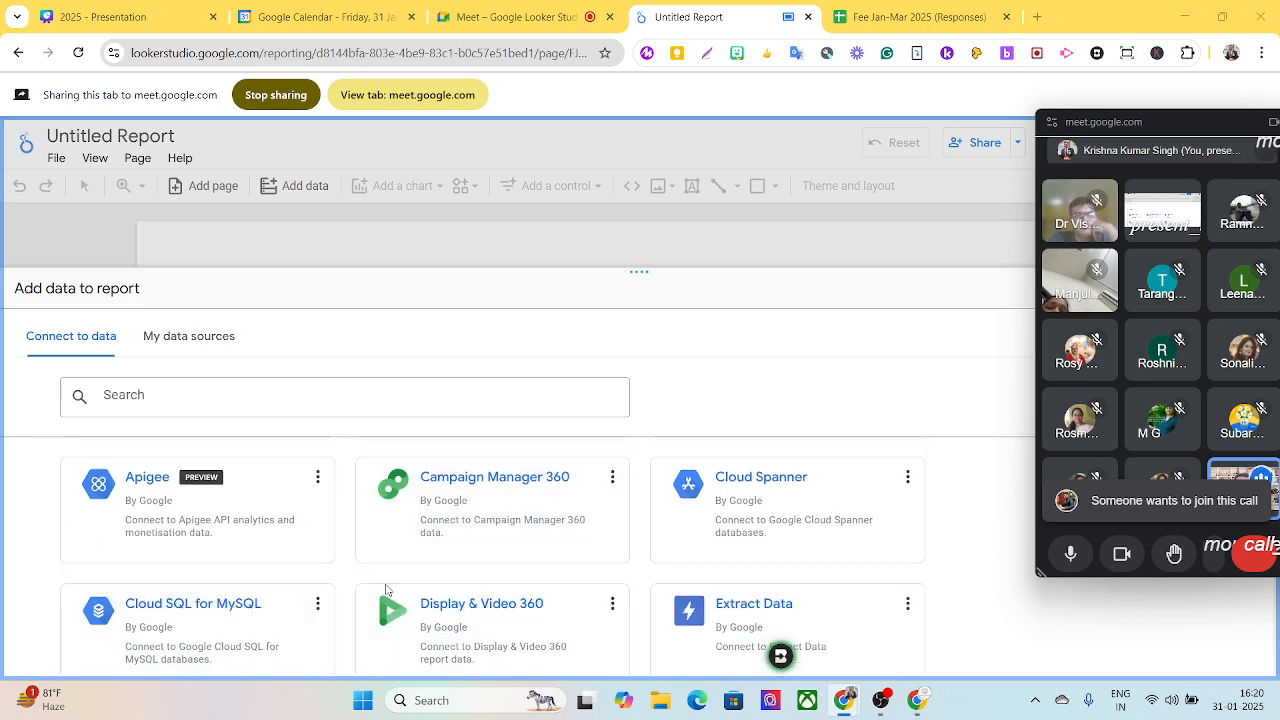
scroll(454, 613, down, 3)
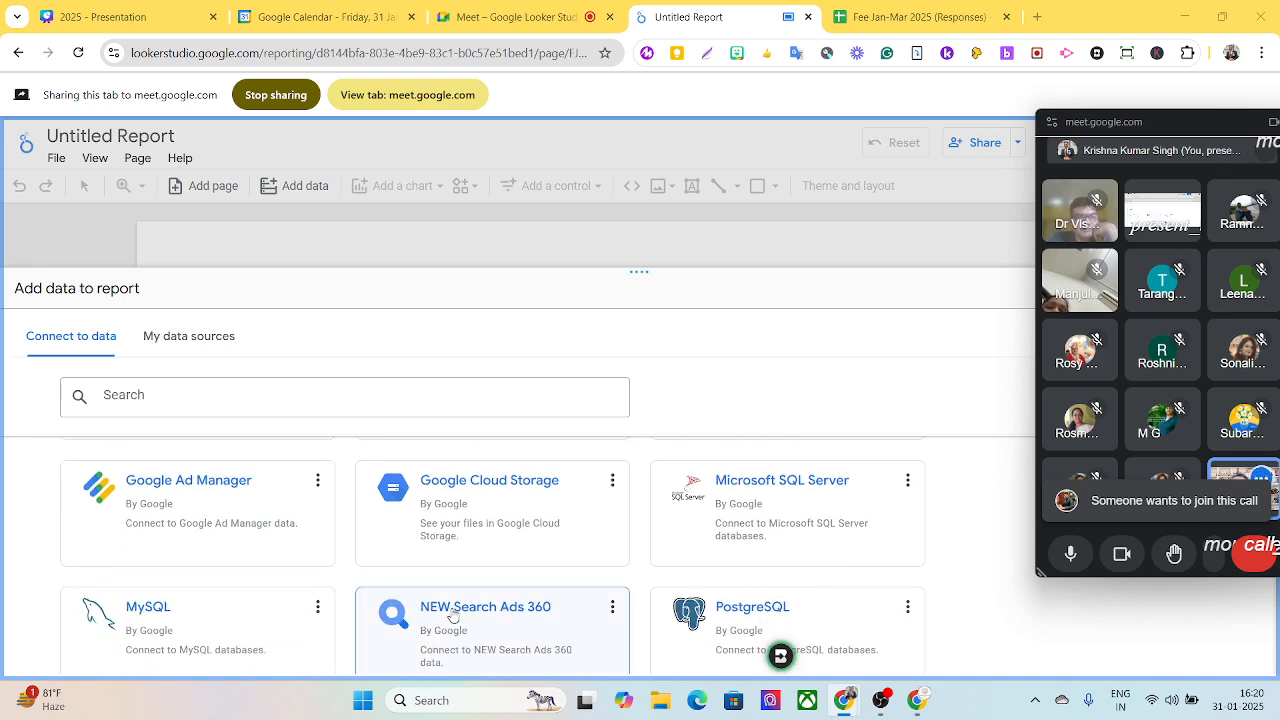
scroll(454, 613, up, 3)
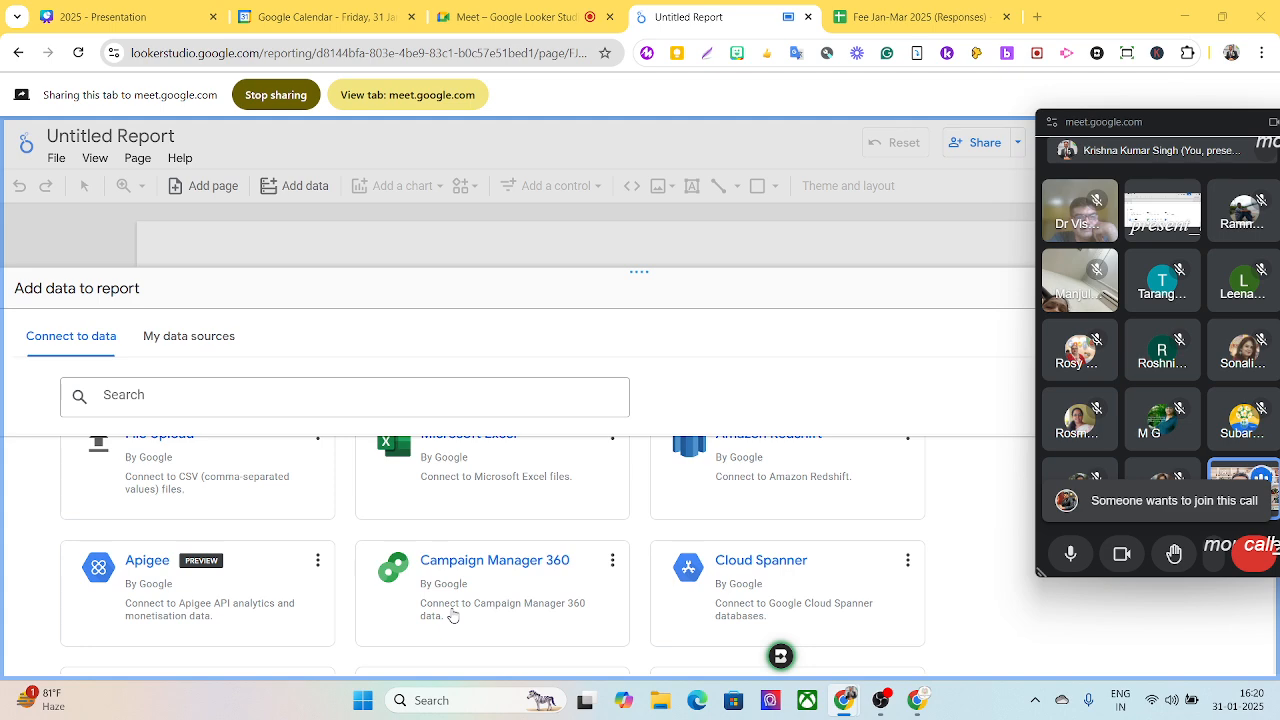
scroll(453, 615, up, 2)
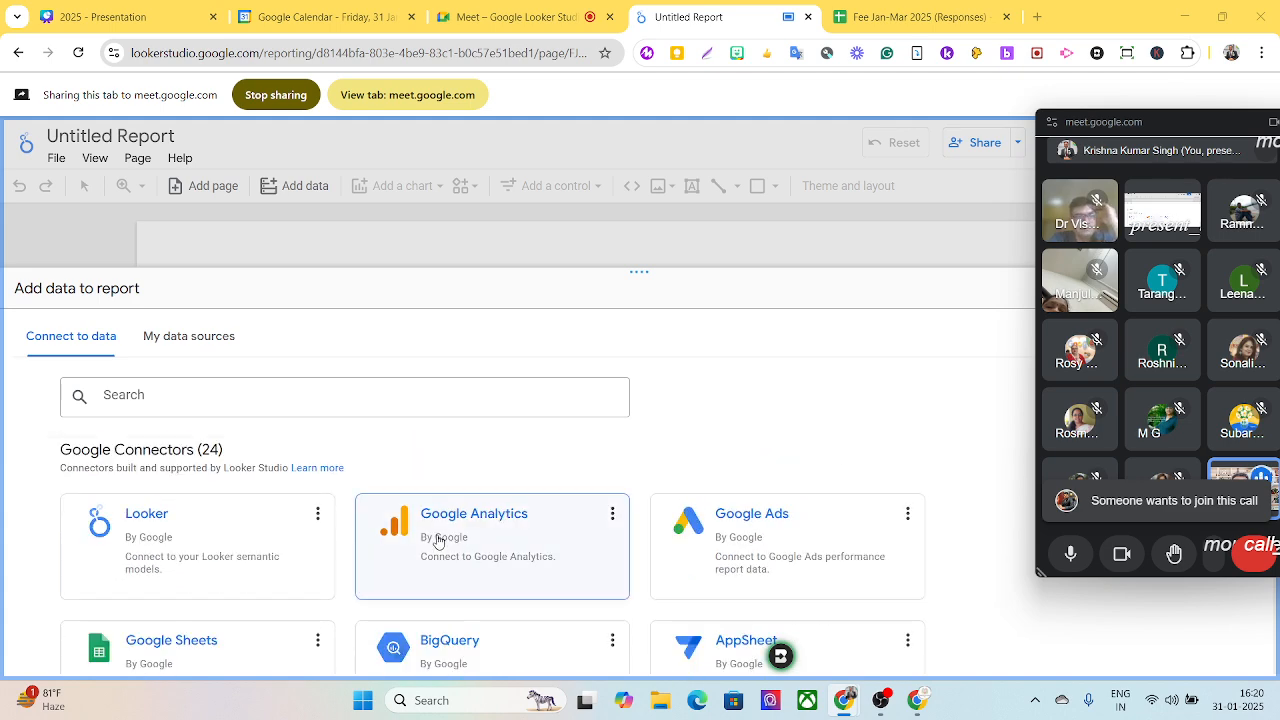
- Add the Form responses 1 worksheet of Fee Jan-Mar 2025 (Responses) to the report through the Google Sheets connector
scroll(437, 542, down, 2)
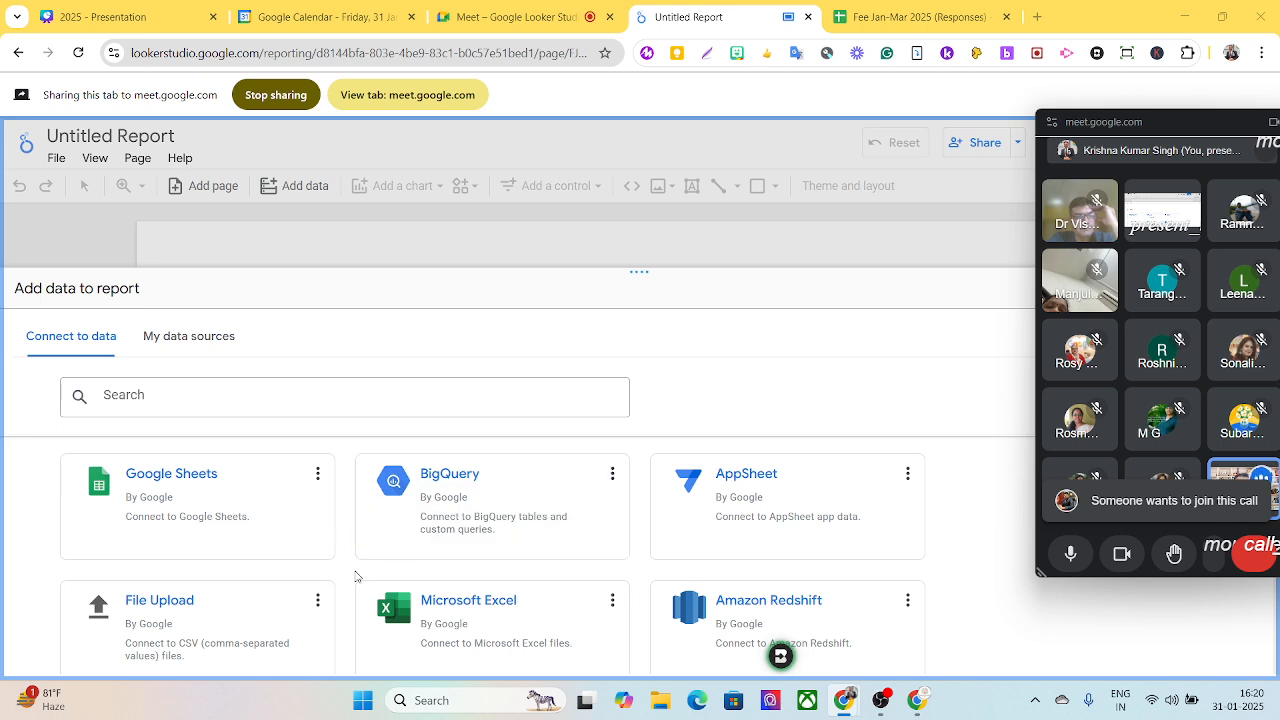
click(160, 510)
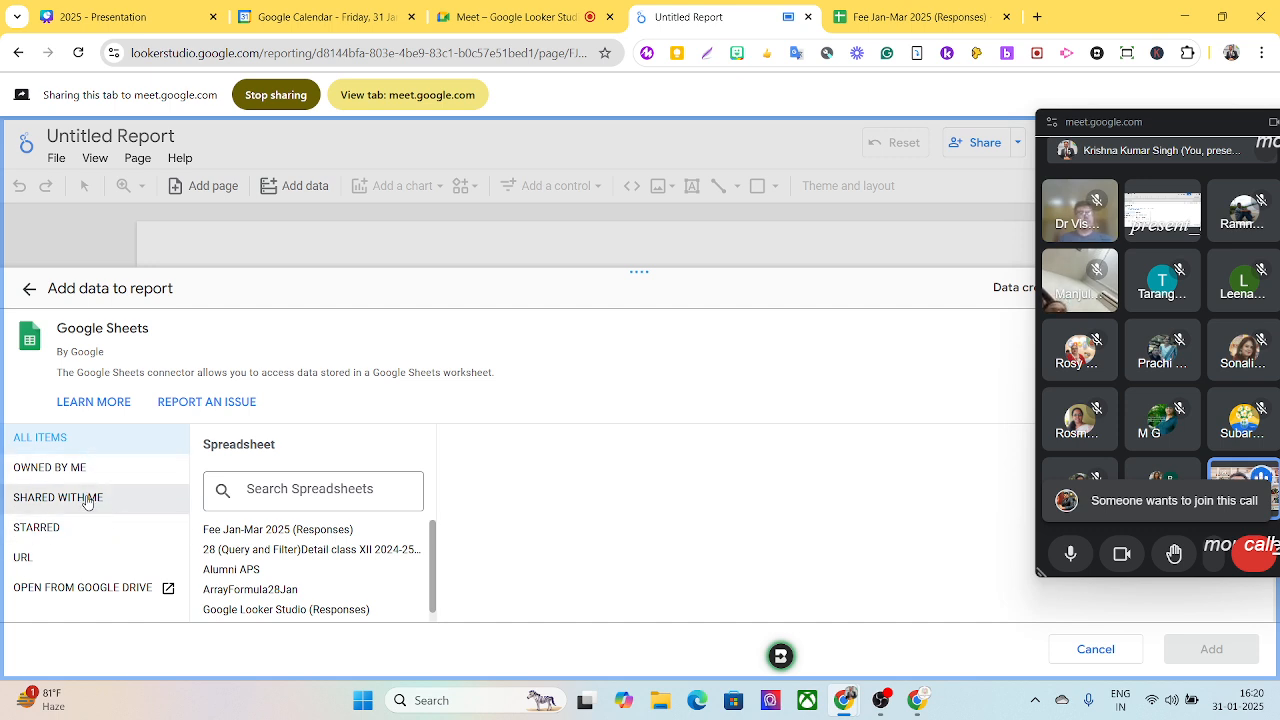
click(240, 538)
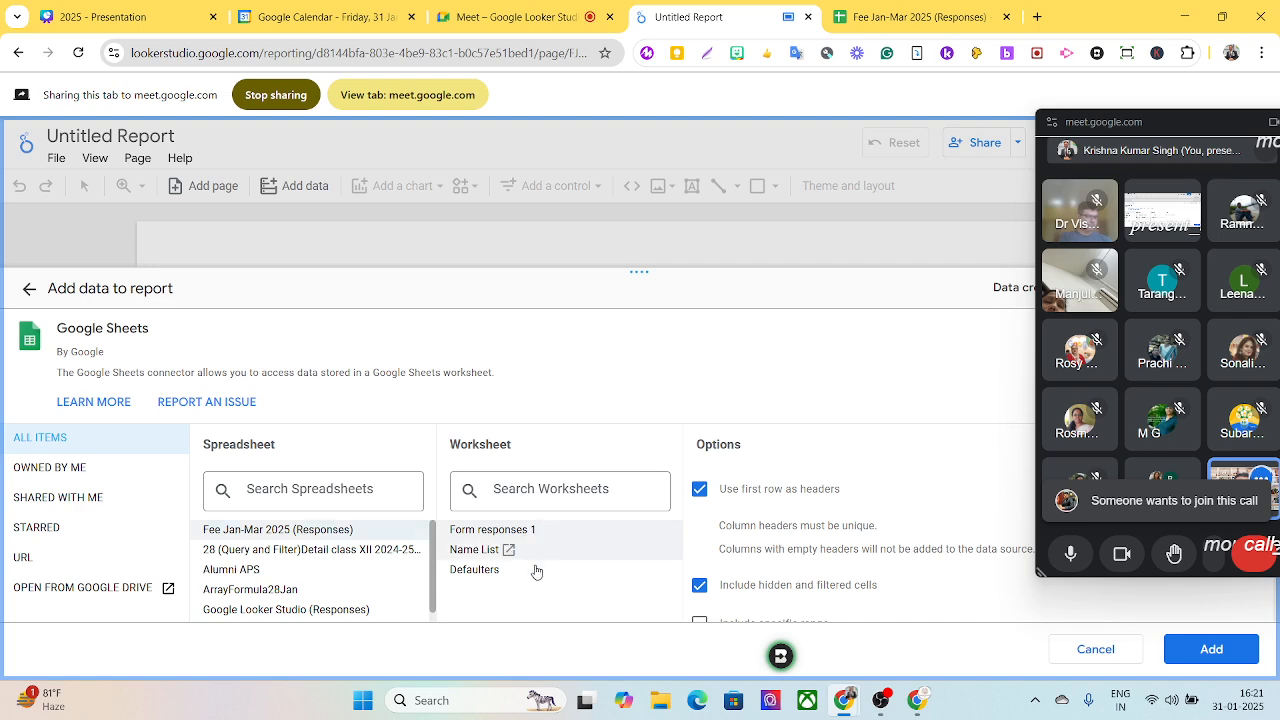
scroll(801, 593, down, 2)
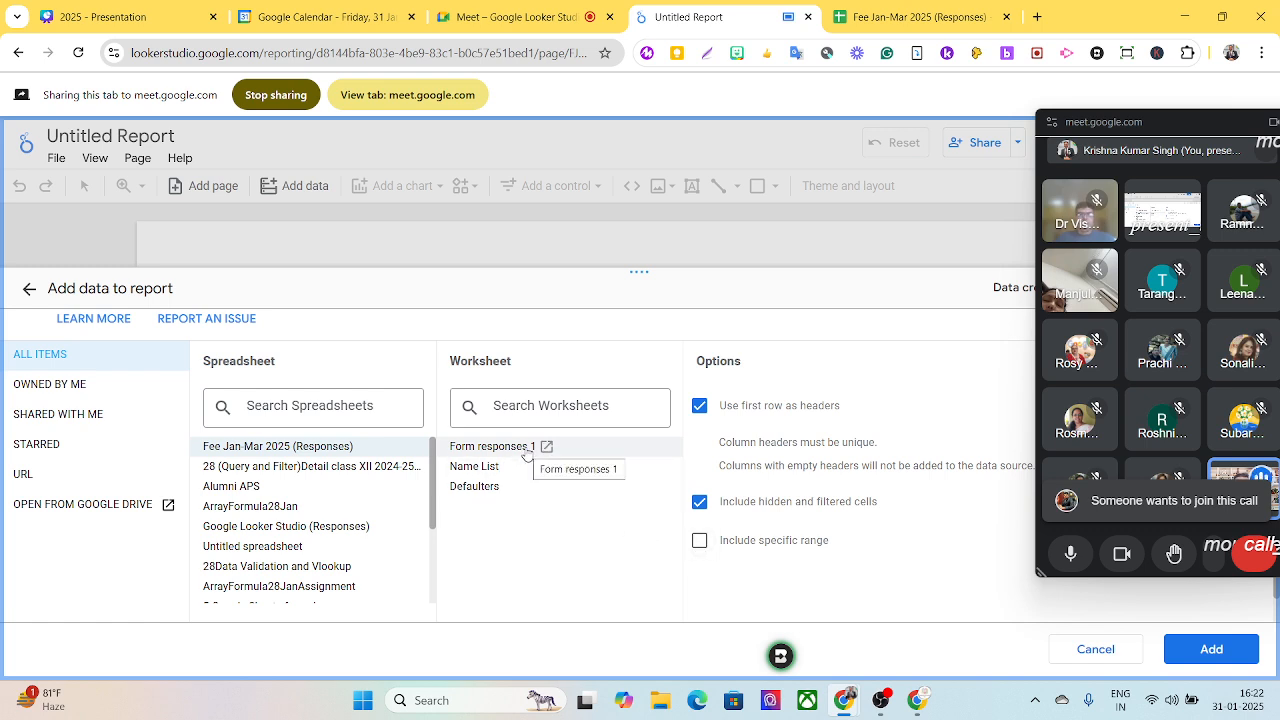
click(1199, 659)
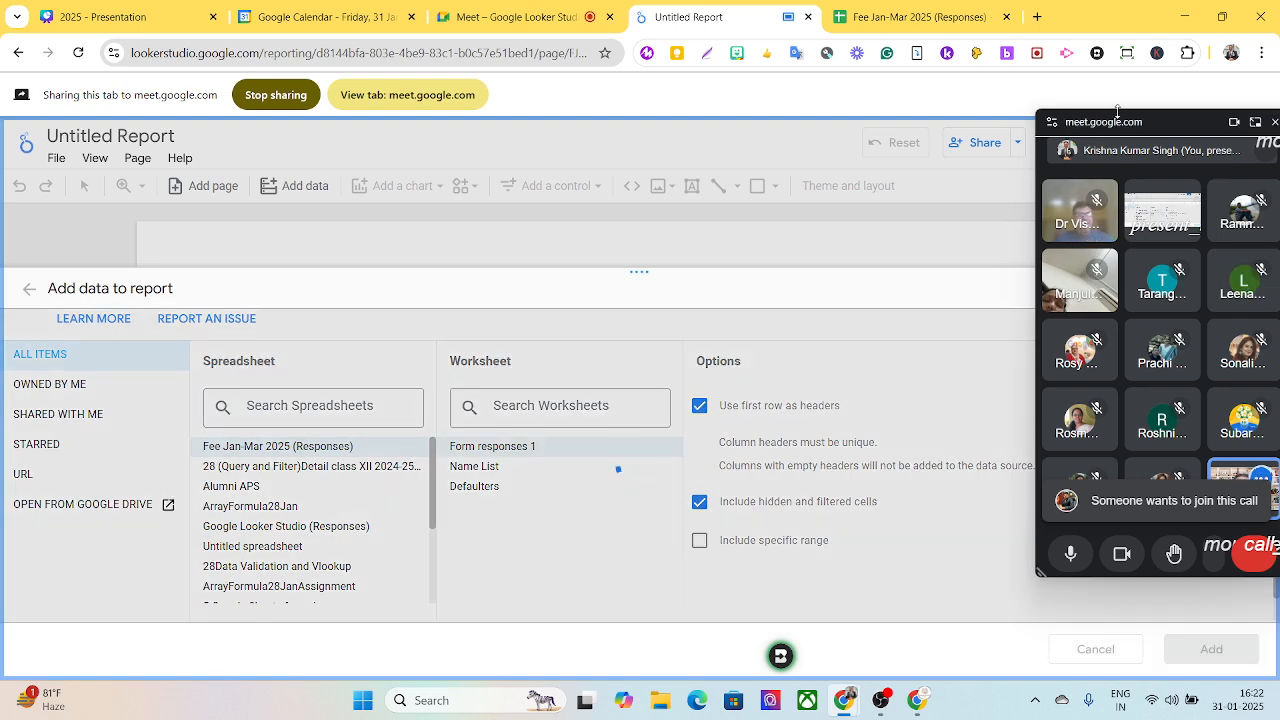
drag(1117, 111, 191, 135)
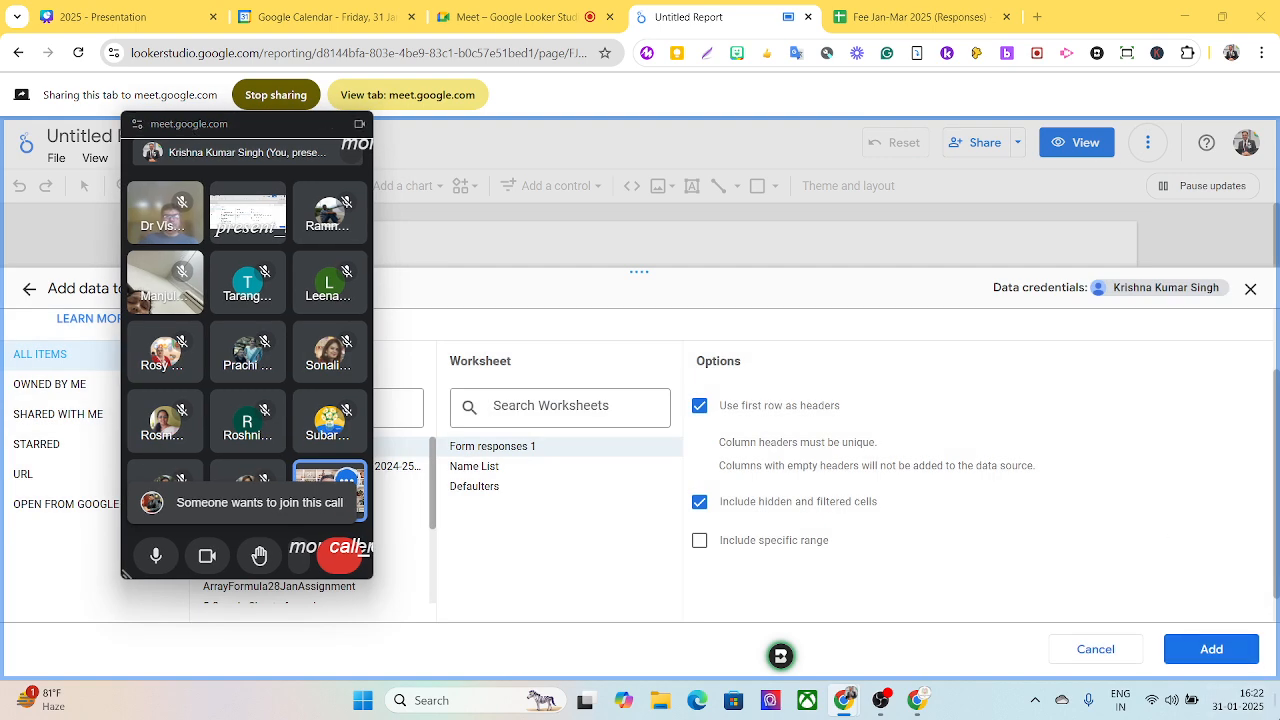
click(1211, 649)
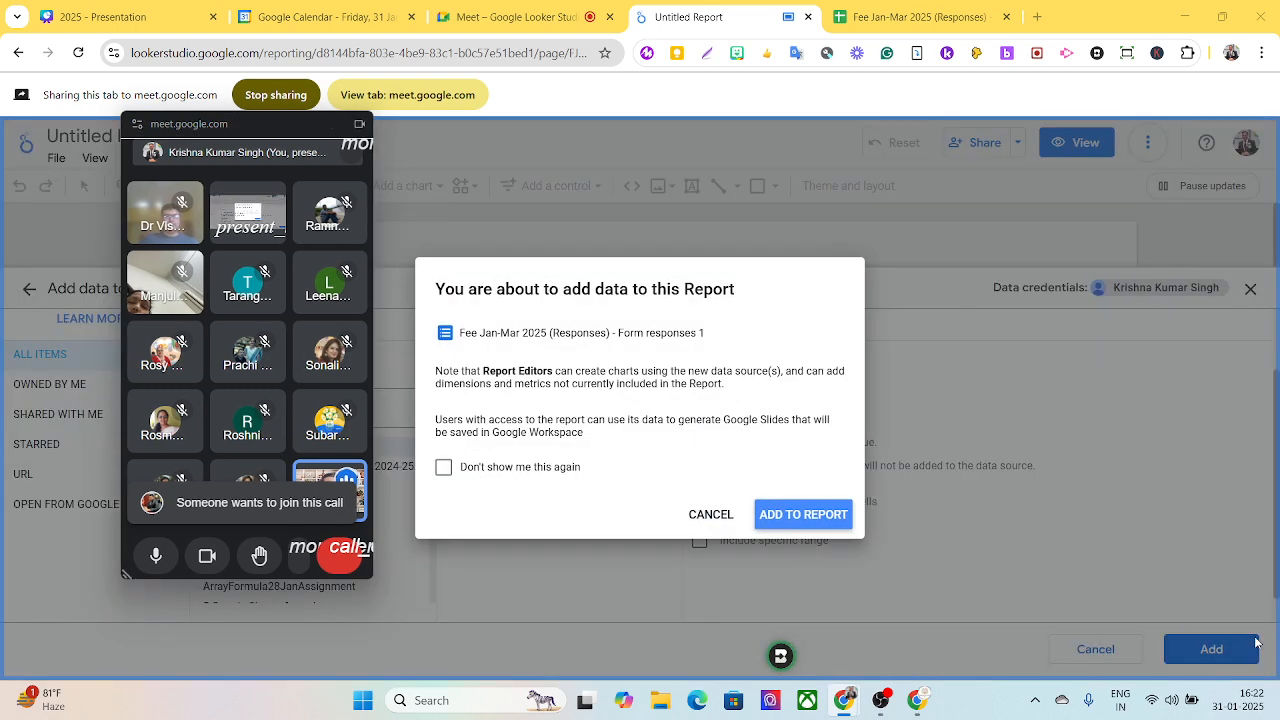
click(805, 516)
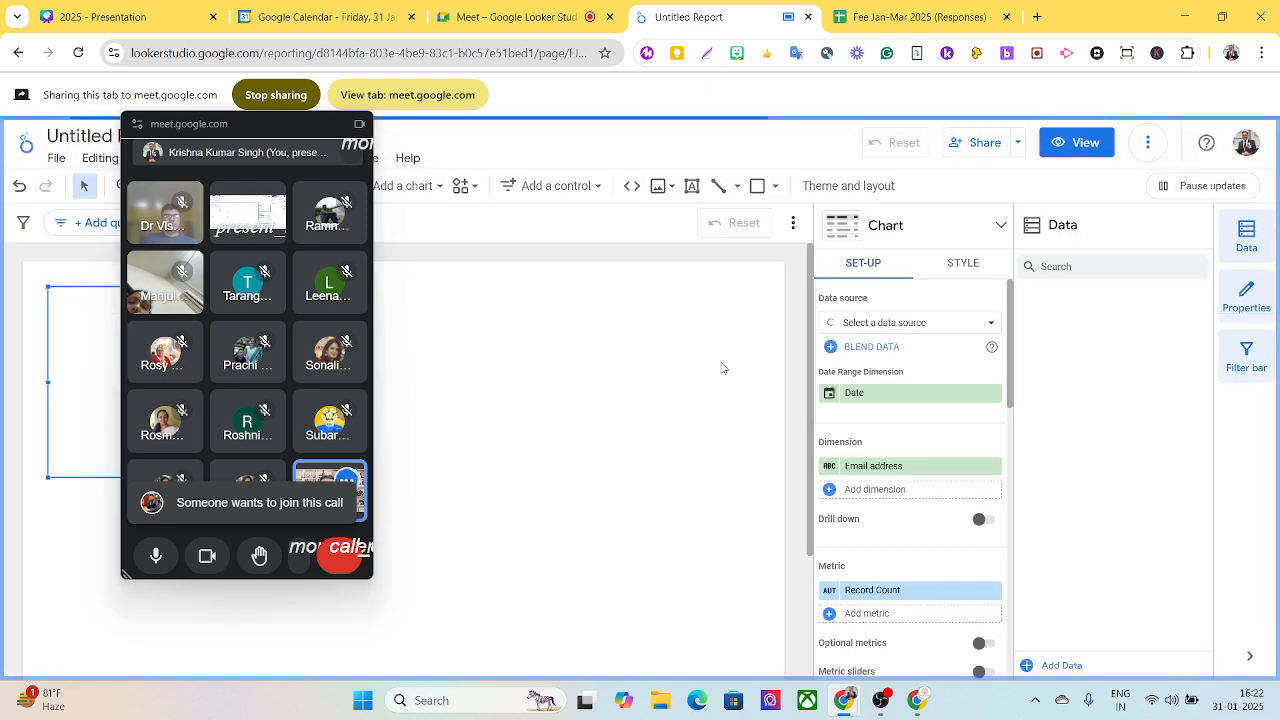
- Move the call window off the report title and rename the report as Dashboard of Fee
drag(232, 128, 1078, 151)
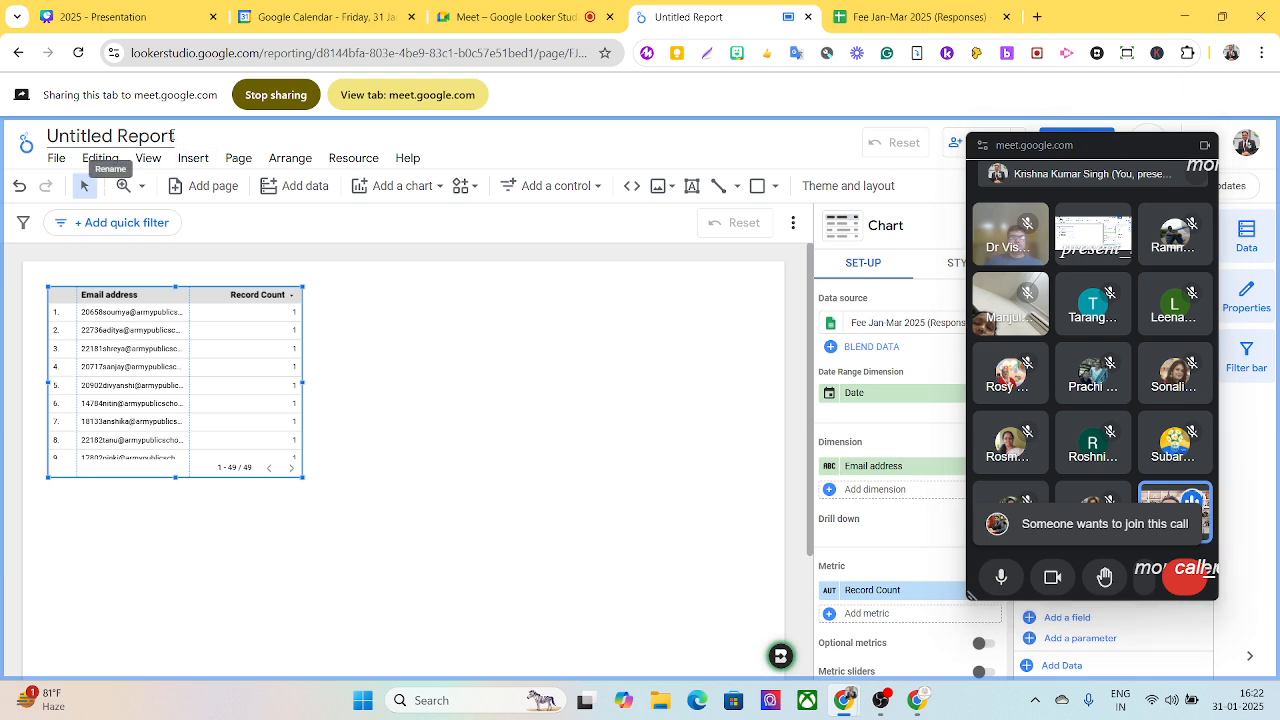
drag(175, 136, 46, 133)
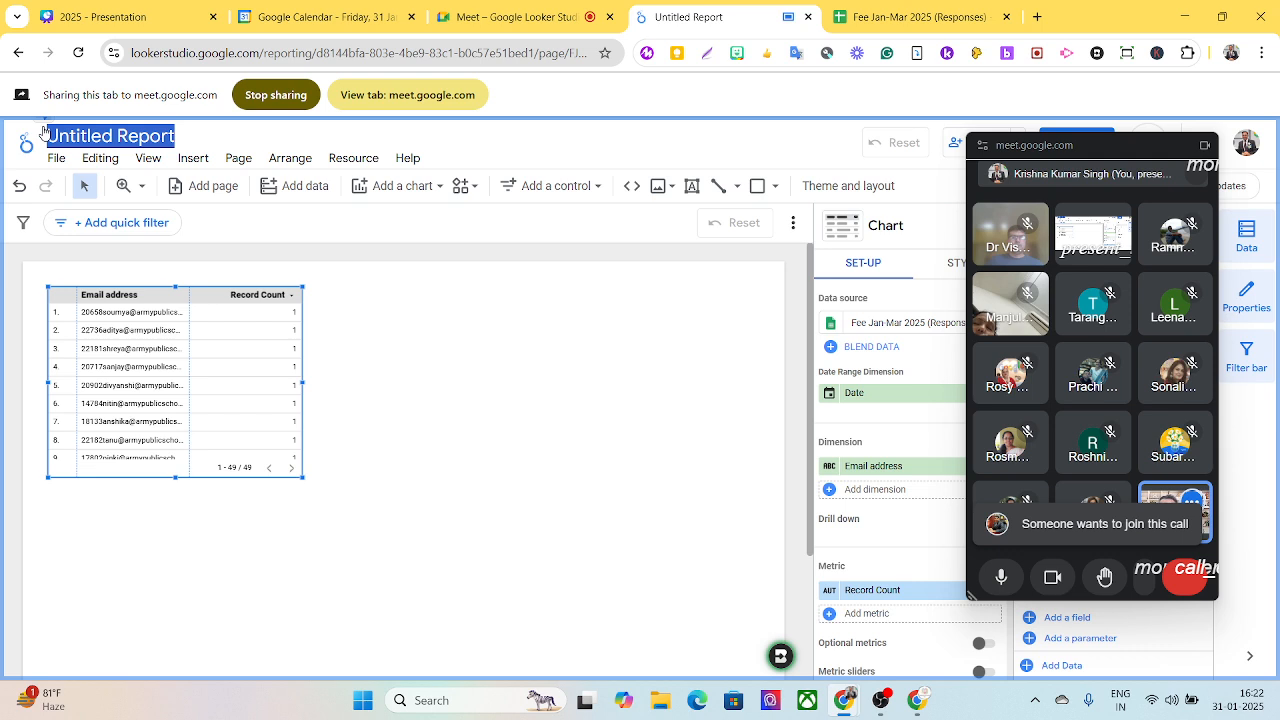
text(Das)
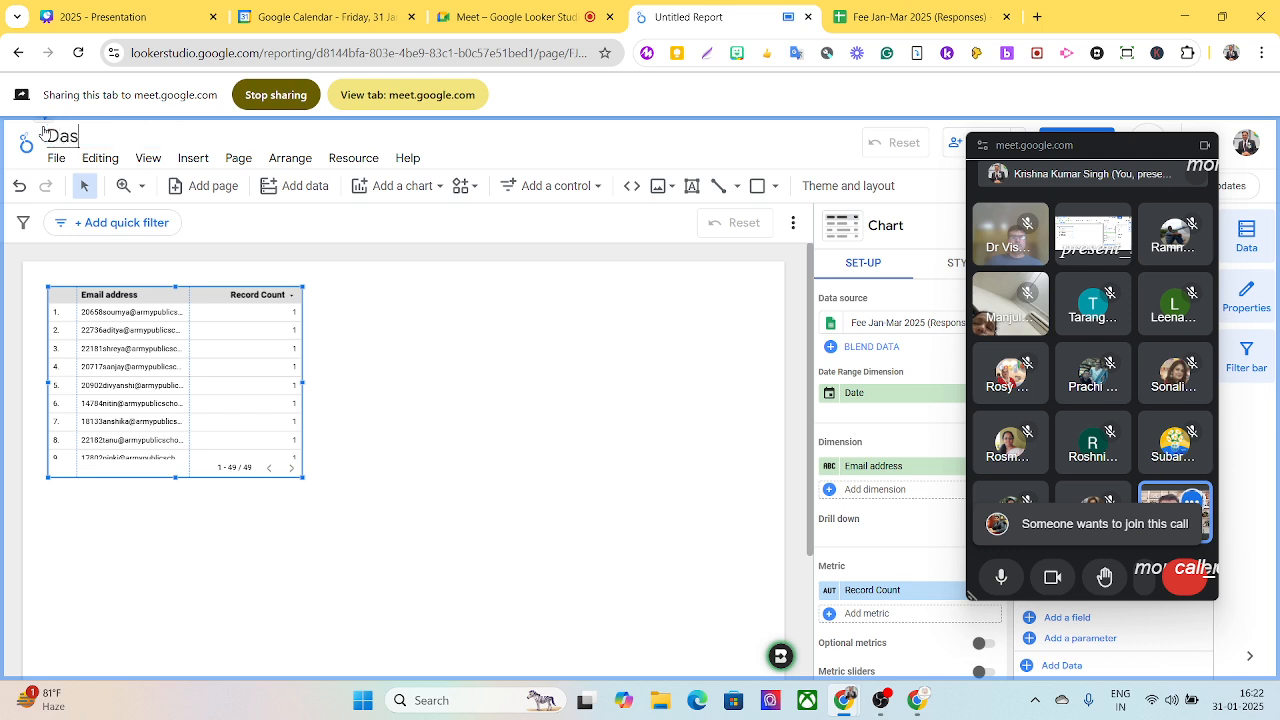
text(hboard of Fee)
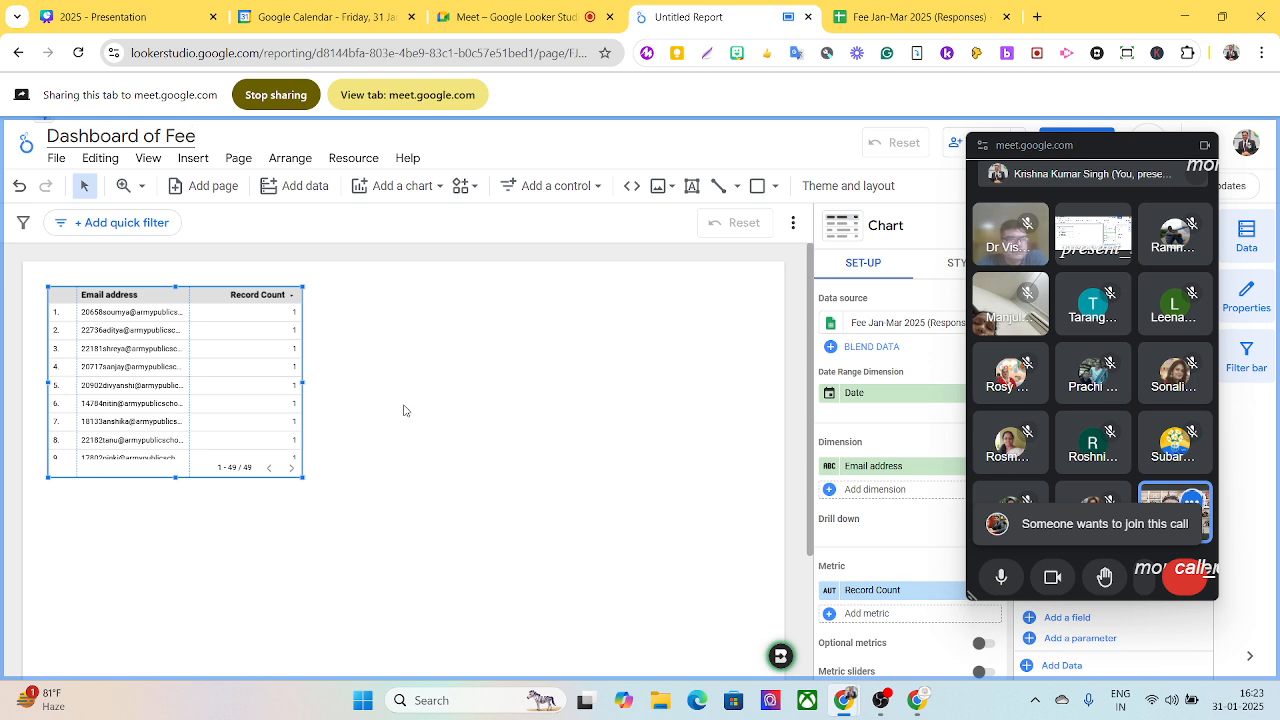
- Delete the default email address table from the canvas and move the call window off the report's data fields
click(209, 303)
key(Delete)
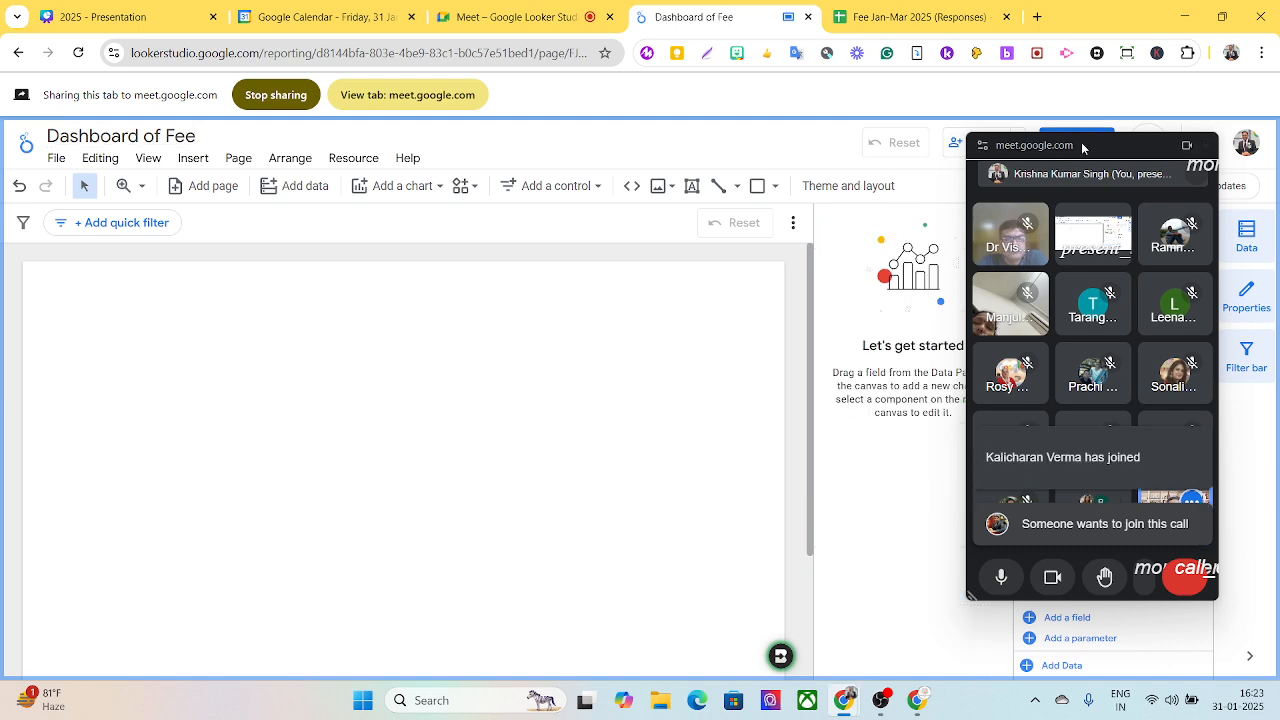
drag(1080, 143, 1, 115)
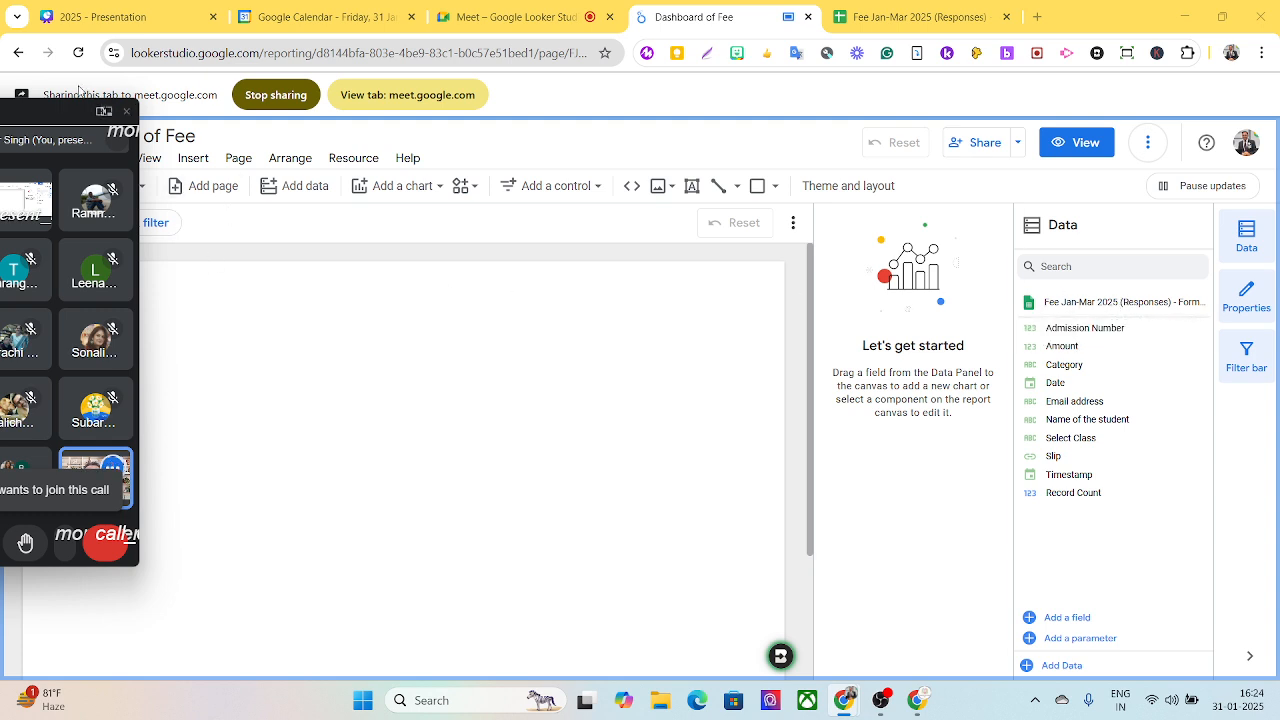
- Start adding another Google Sheets source and choose the Name List worksheet of Fee Jan-Mar 2025 (Responses)
click(305, 186)
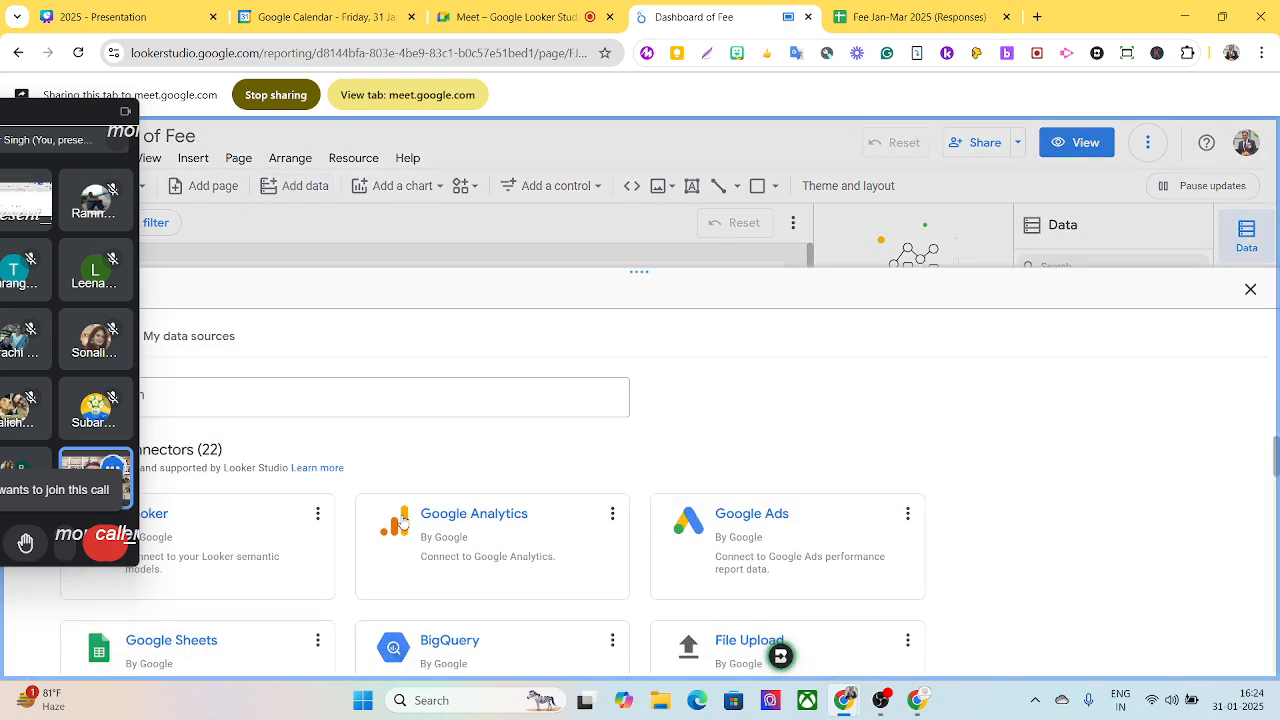
click(203, 660)
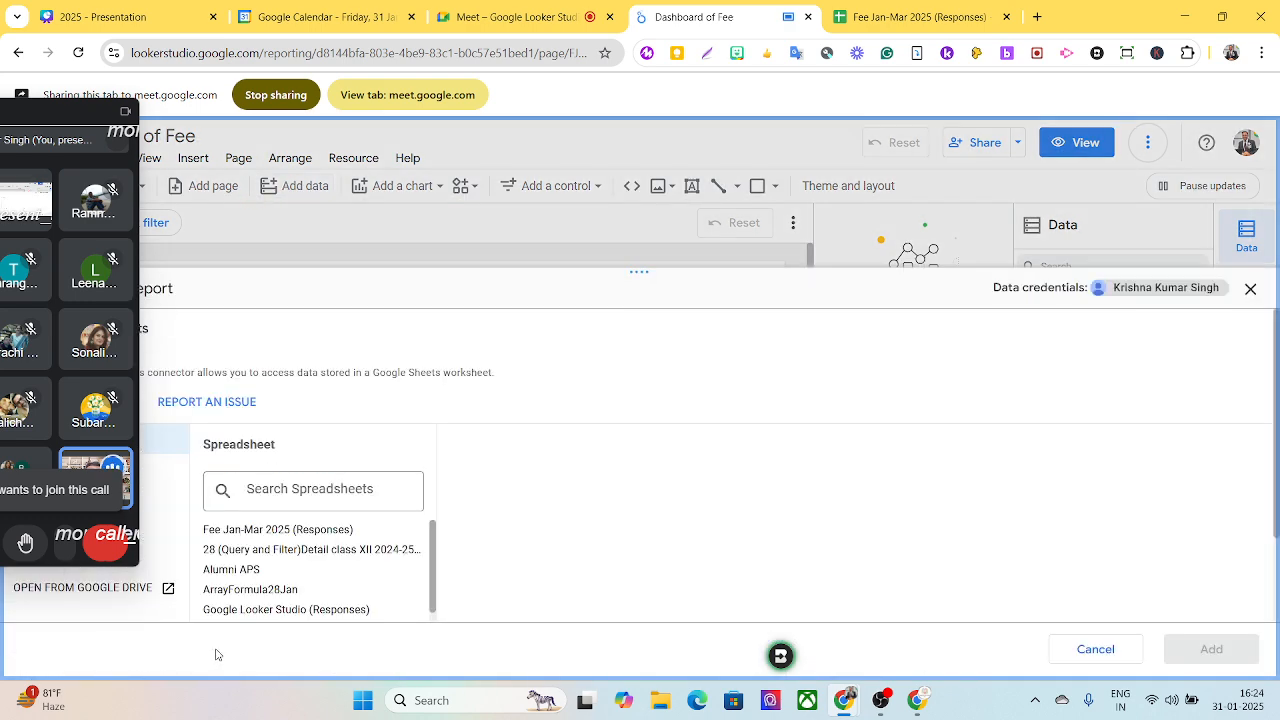
click(317, 533)
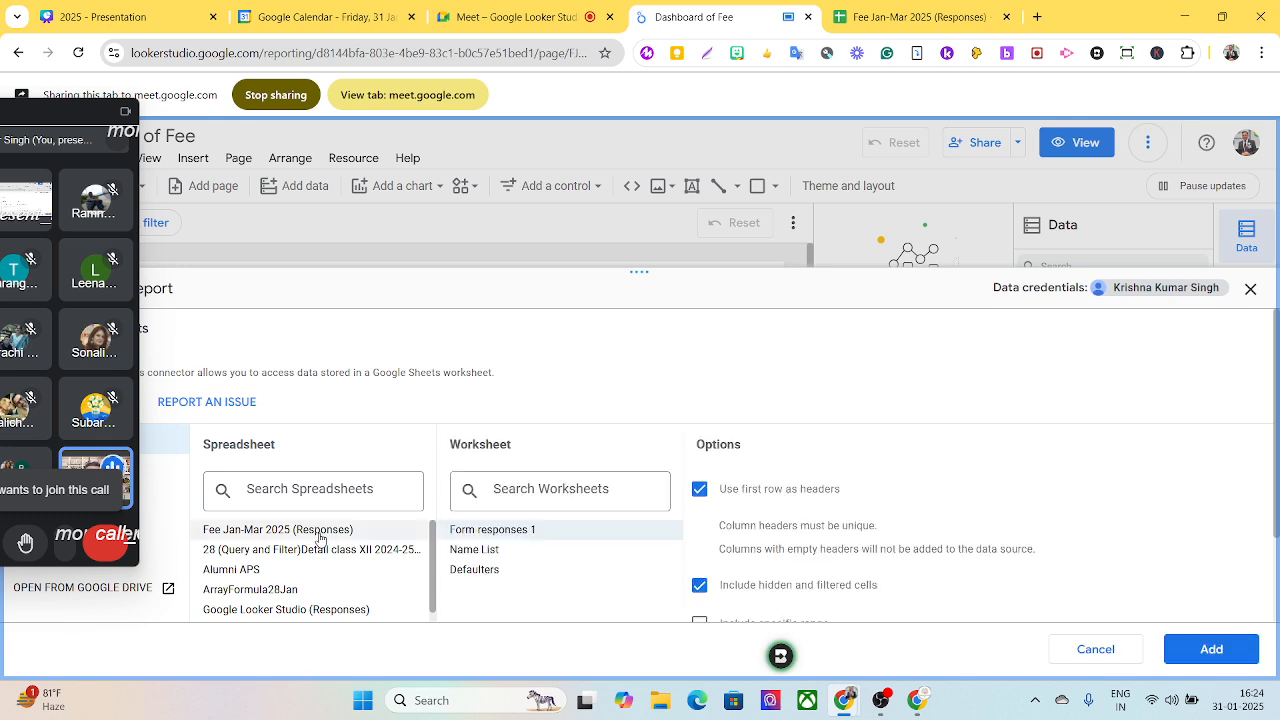
click(465, 558)
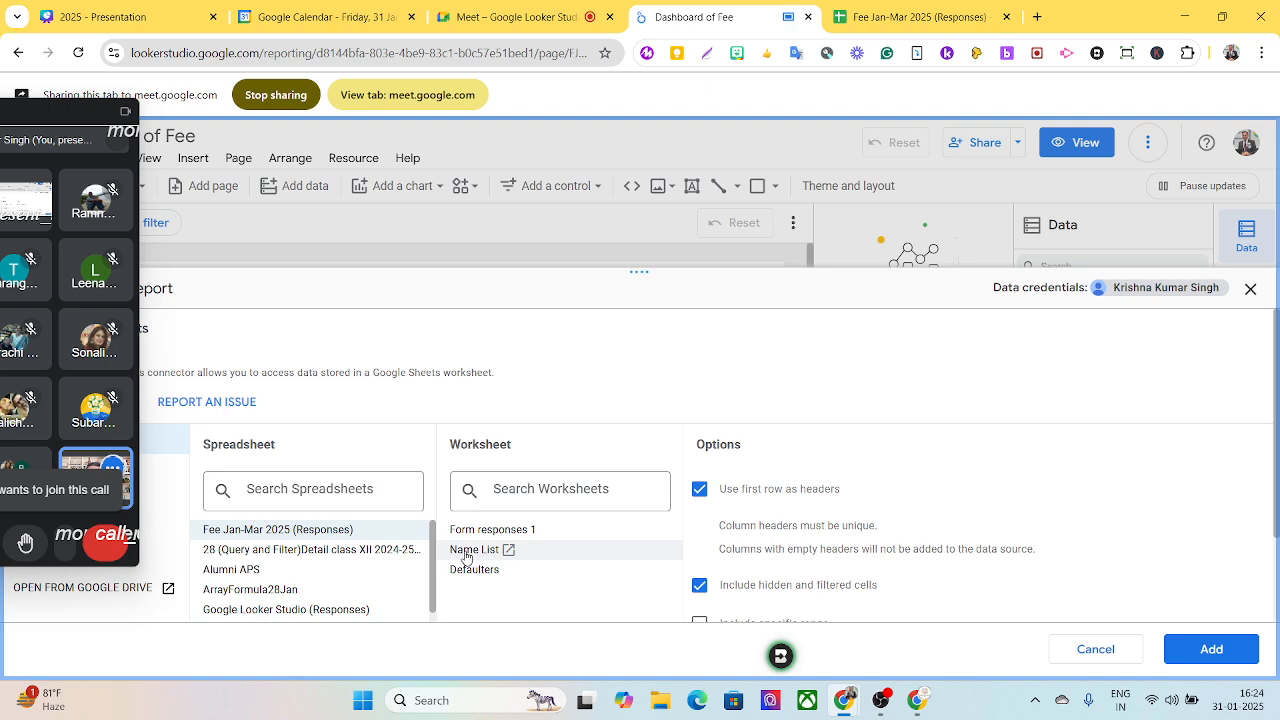
scroll(1170, 479, down, 1)
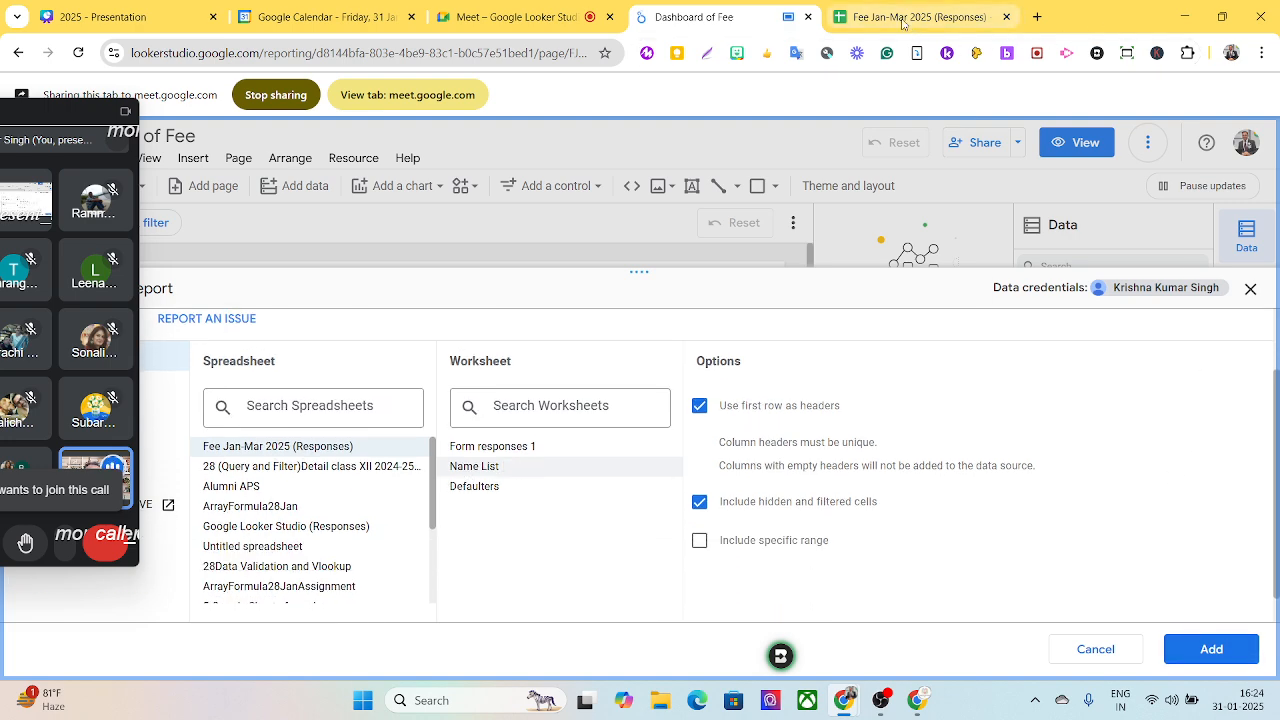
- Share the Fee Jan-Mar 2025 (Responses) spreadsheet in the call and show its Name List sheet
mouse_move(903, 21)
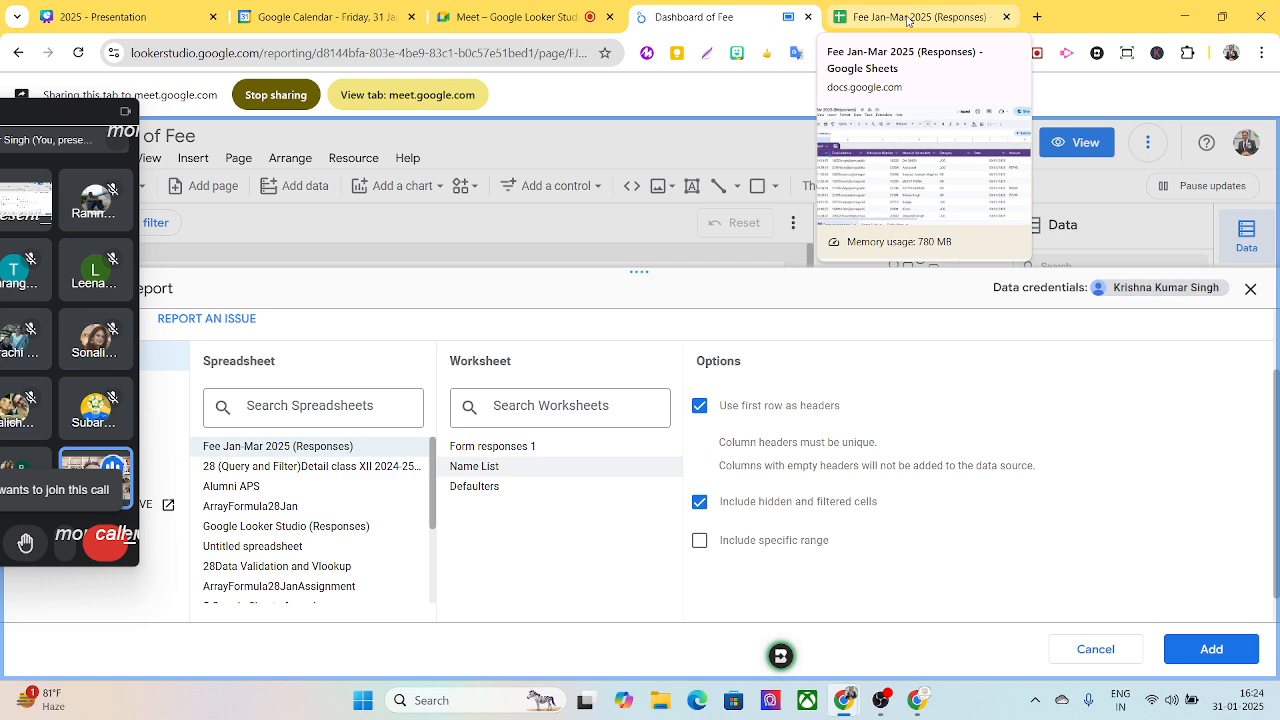
click(908, 18)
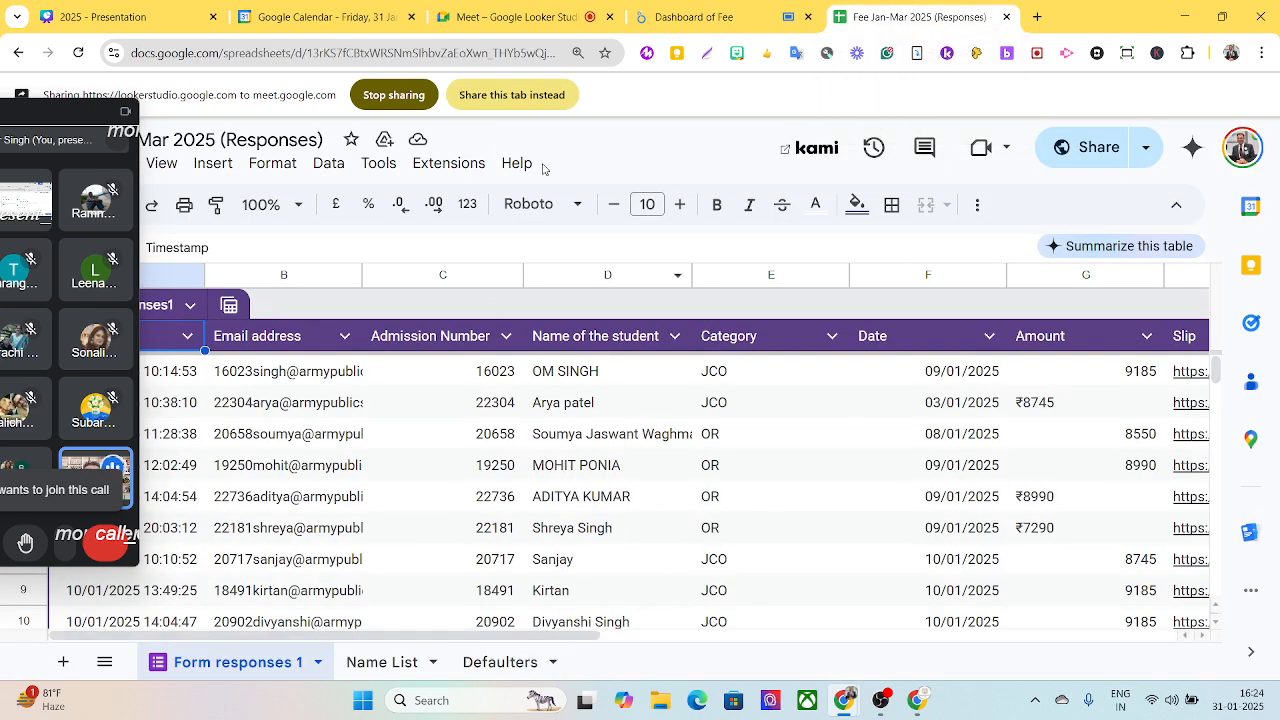
click(534, 97)
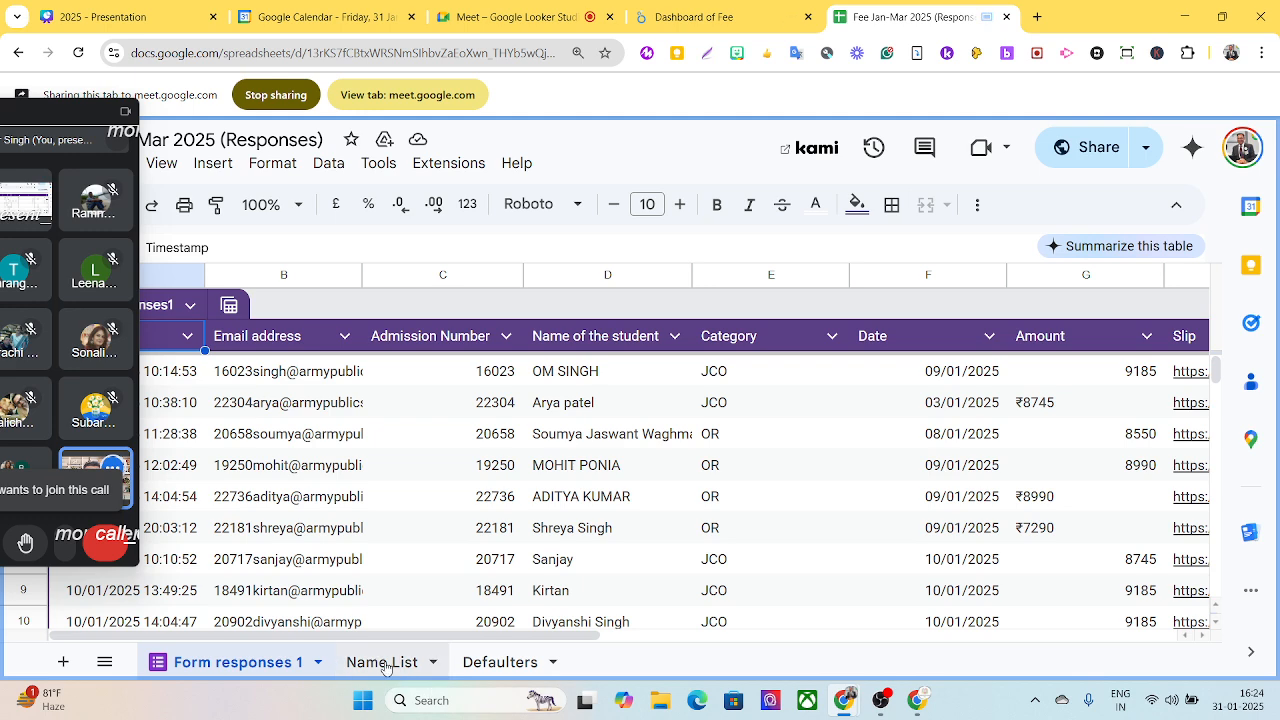
click(378, 665)
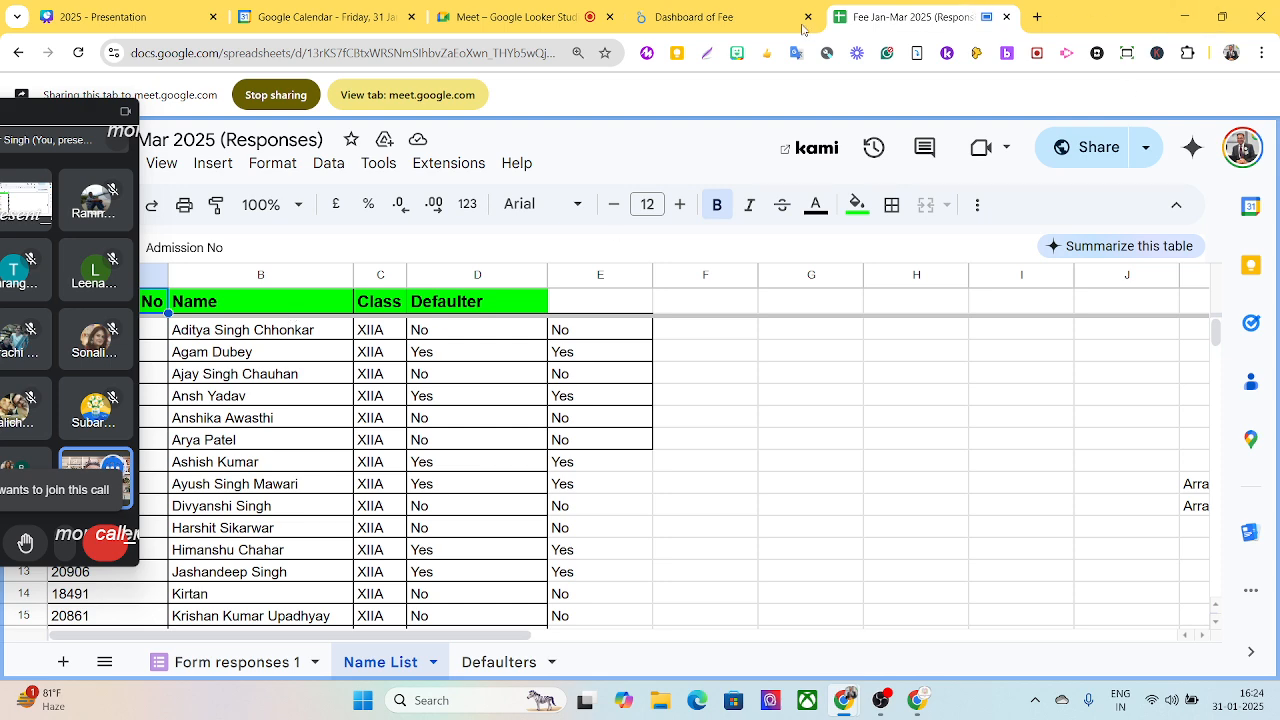
- Return to the Dashboard of Fee report and add the Name List worksheet of Fee Jan-Mar 2025 (Responses) as a data source
click(727, 28)
click(505, 100)
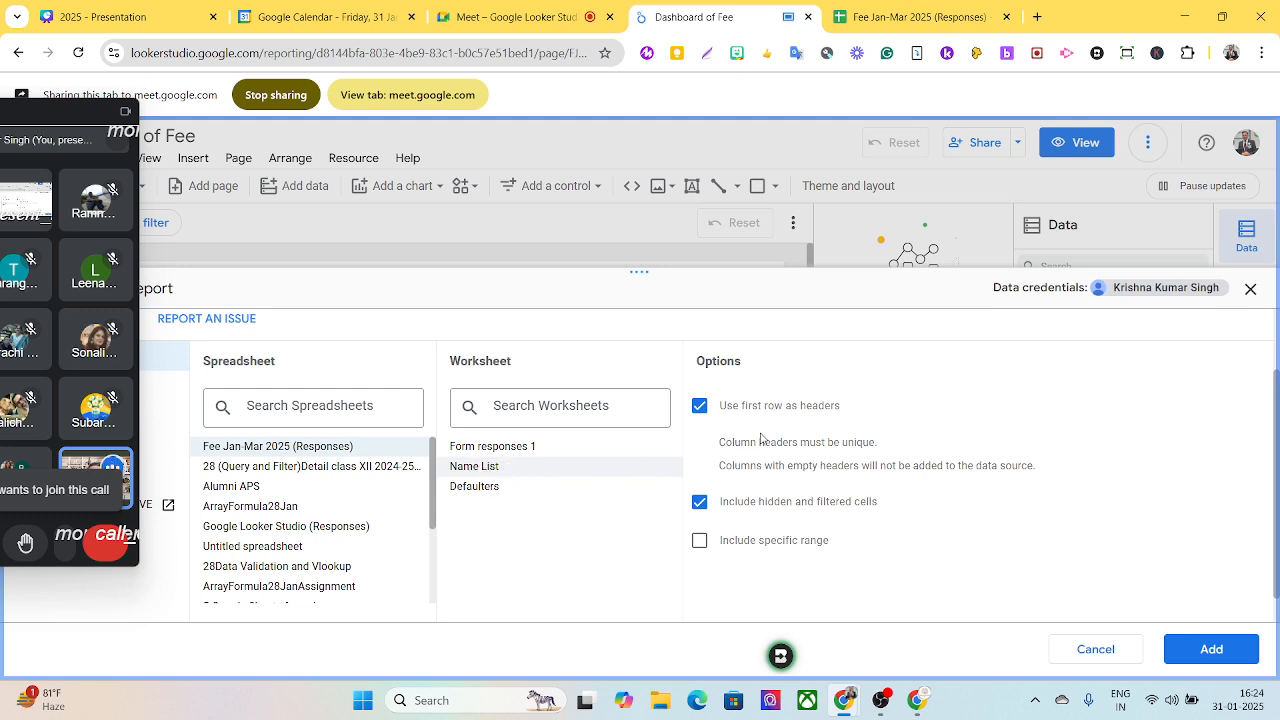
click(1218, 652)
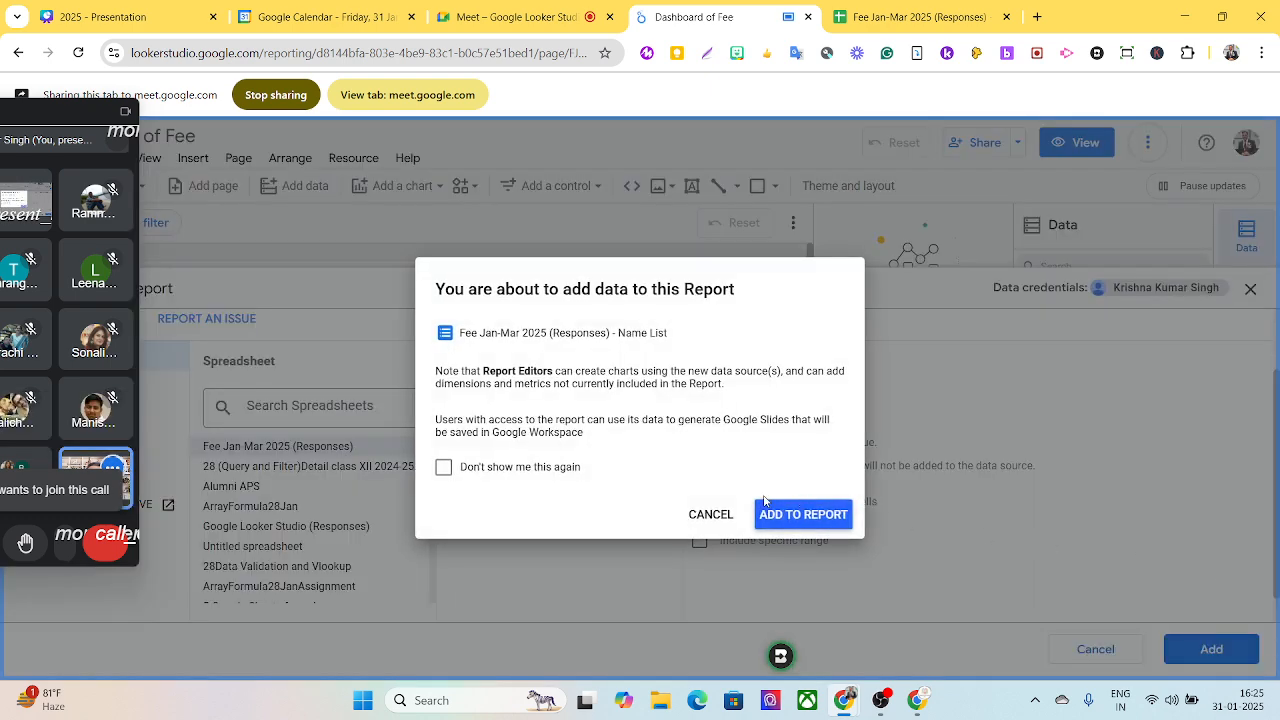
click(780, 522)
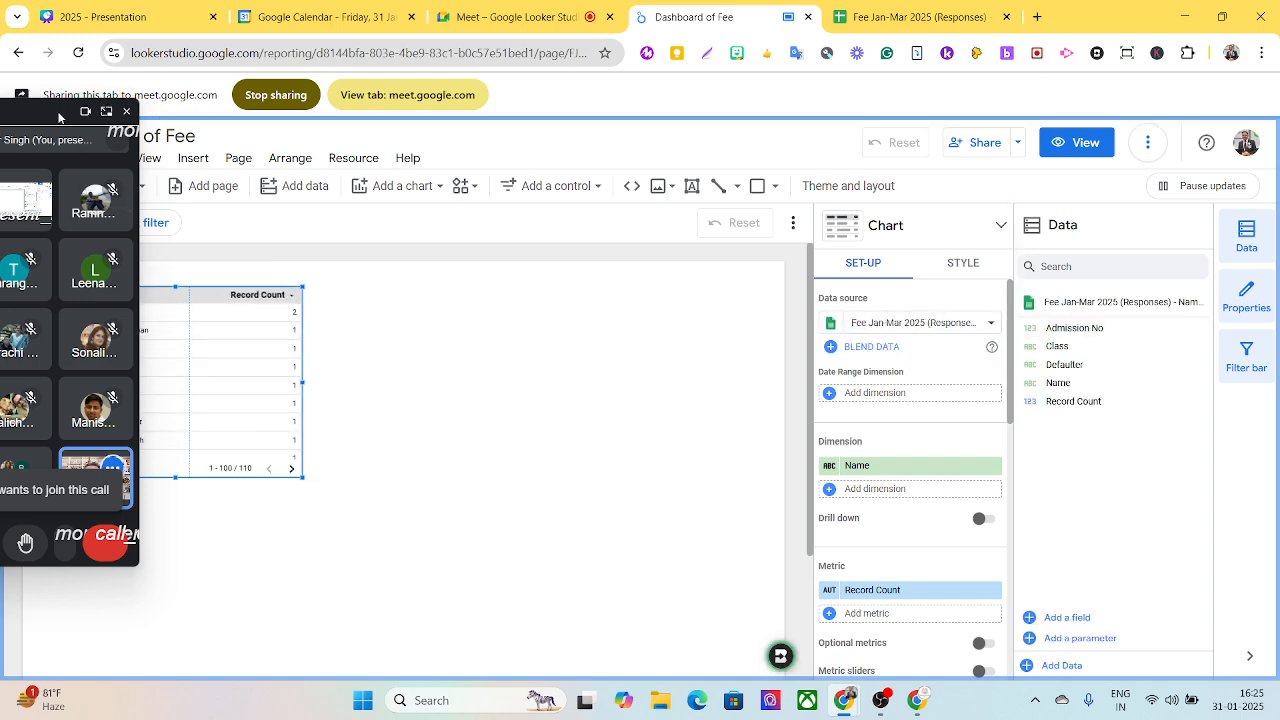
- Delete the default Name table from the canvas and collapse the field list of the Form responses data source
drag(76, 132, 970, 132)
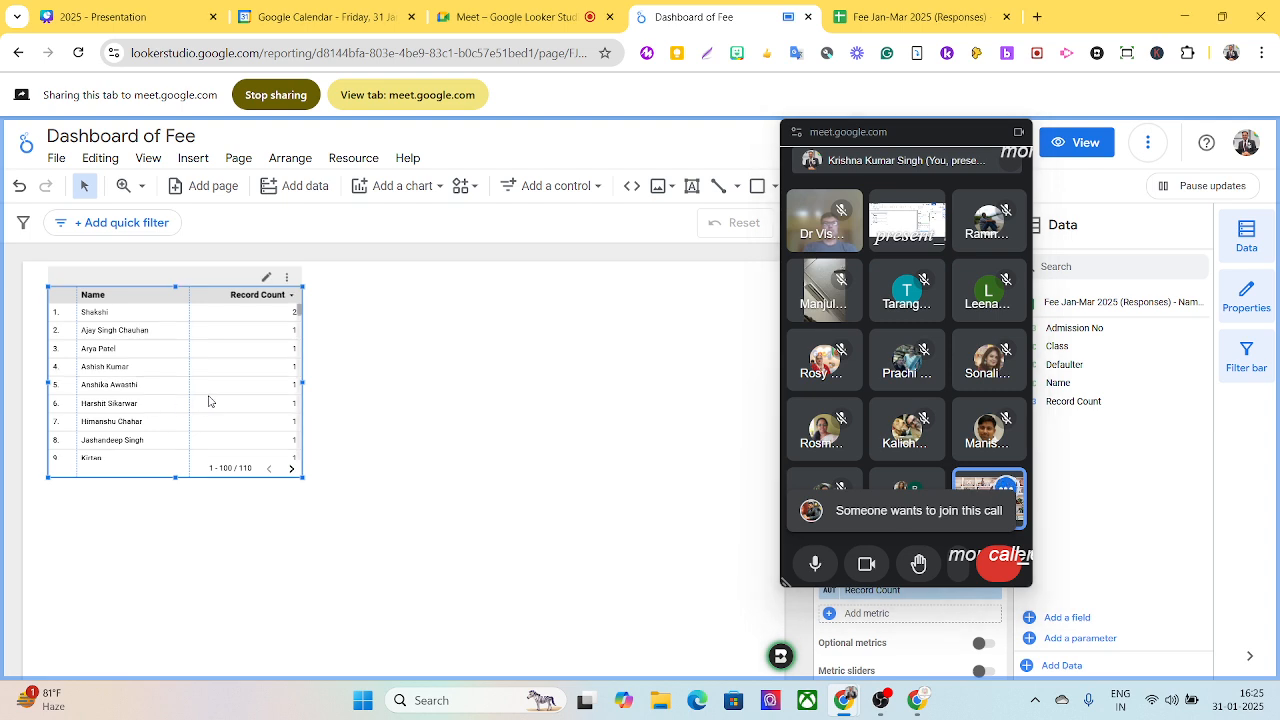
key(Delete)
drag(836, 132, 685, 78)
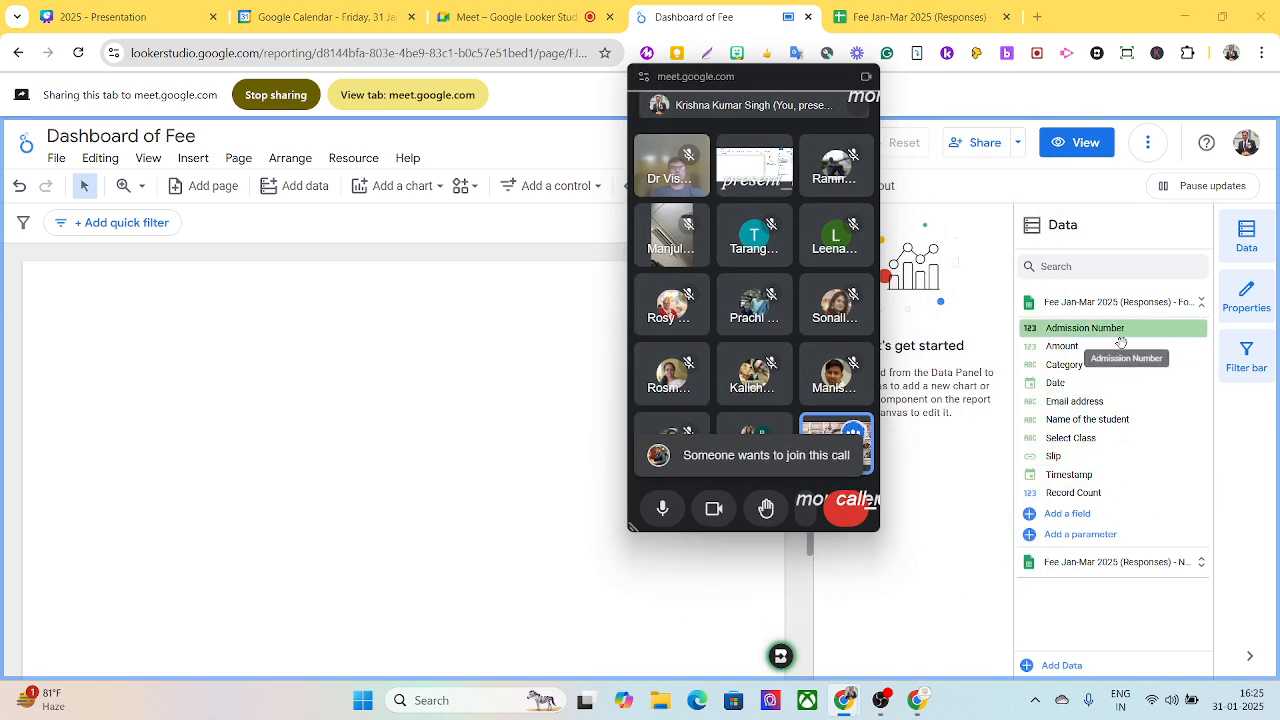
click(1201, 304)
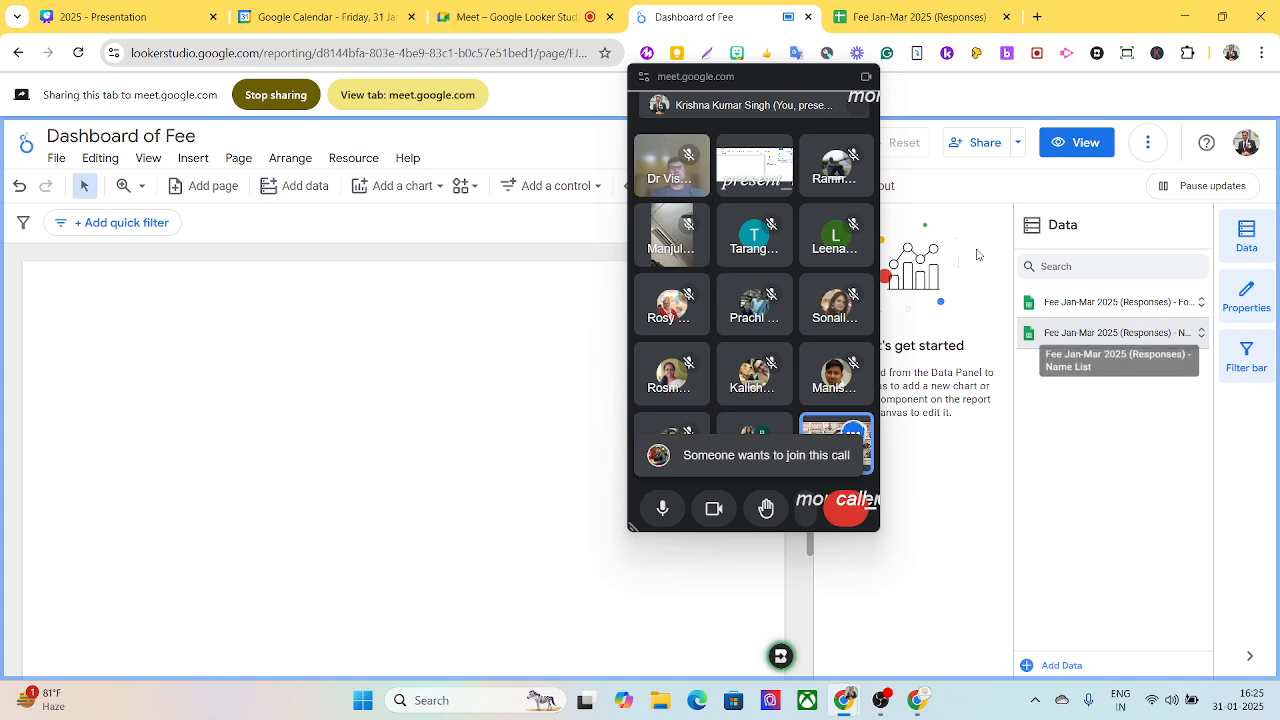
- Move the call window off the canvas tools and place a Total scorecard near the canvas's upper-left corner
drag(735, 85, 1071, 55)
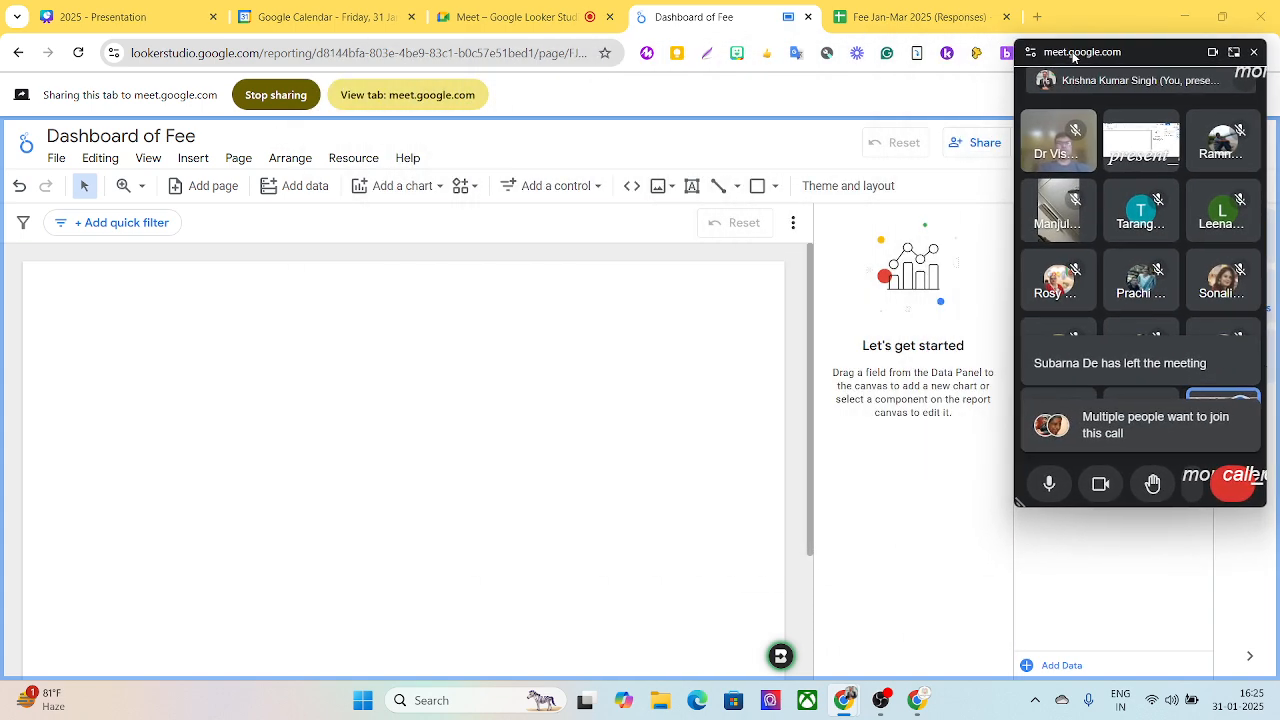
click(422, 190)
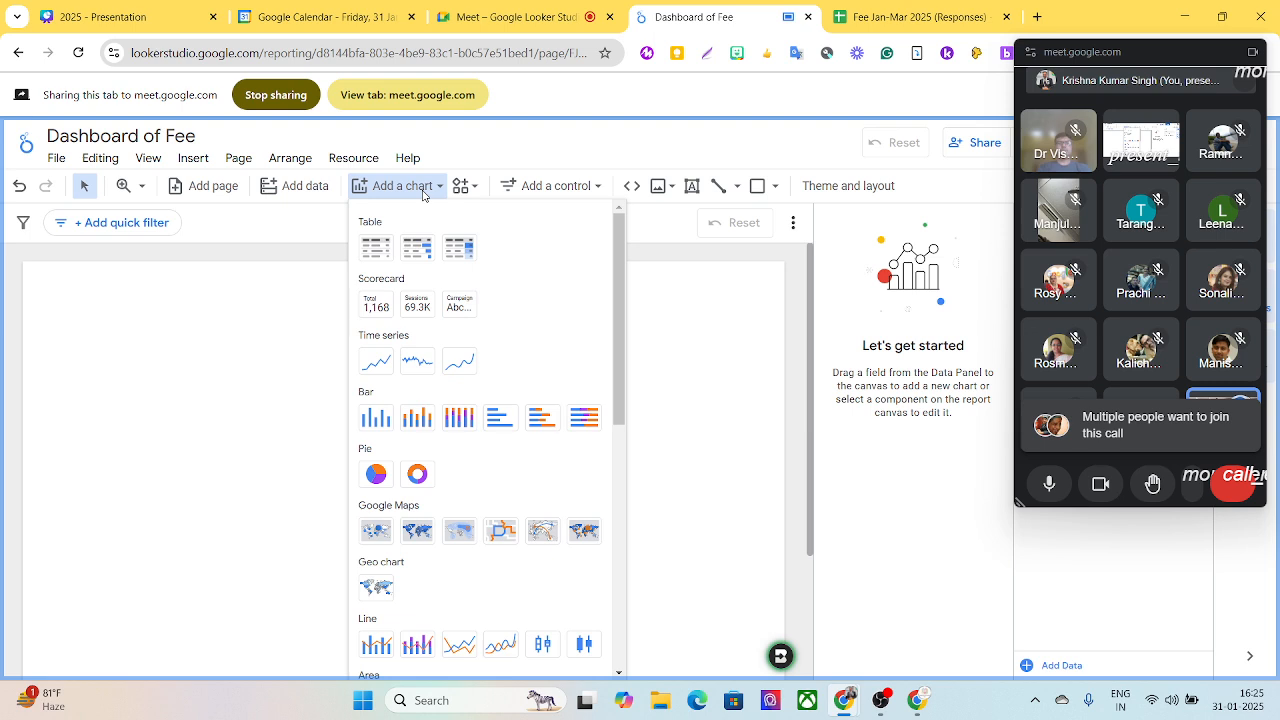
click(372, 306)
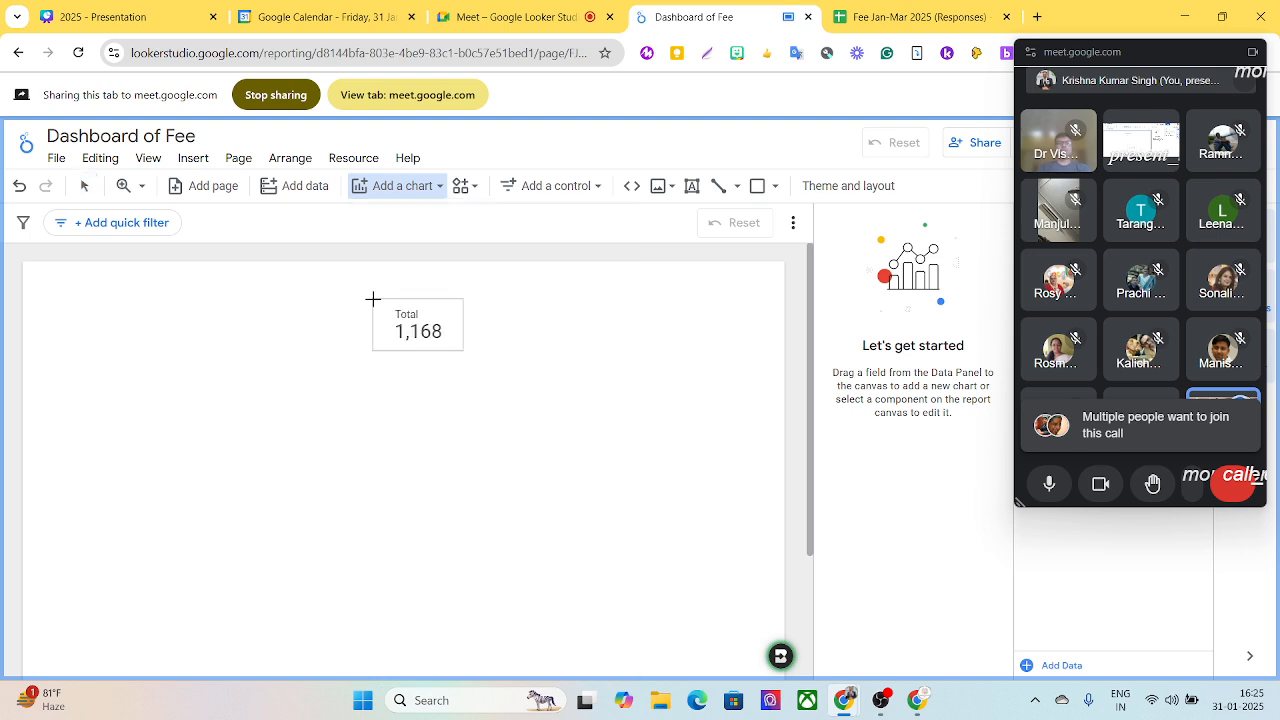
click(65, 312)
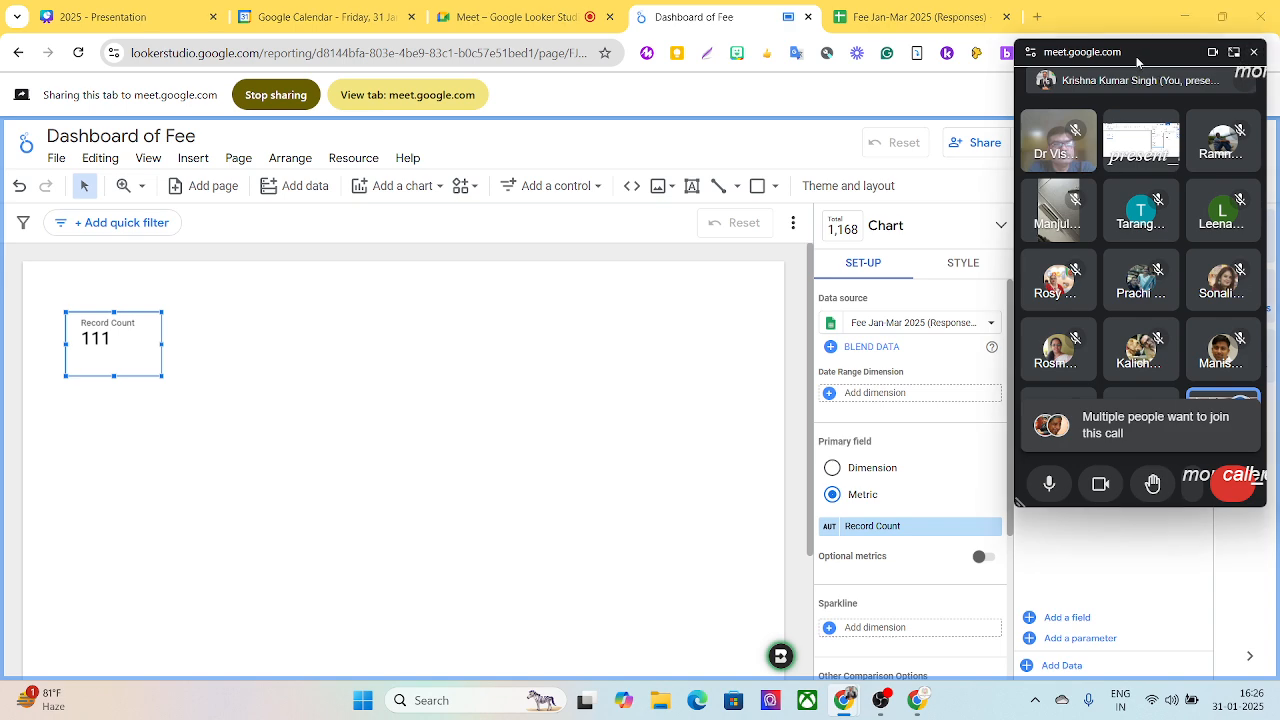
- Uncover the chart settings and choose the Name List worksheet as the scorecard's data source
drag(1138, 62, 627, 62)
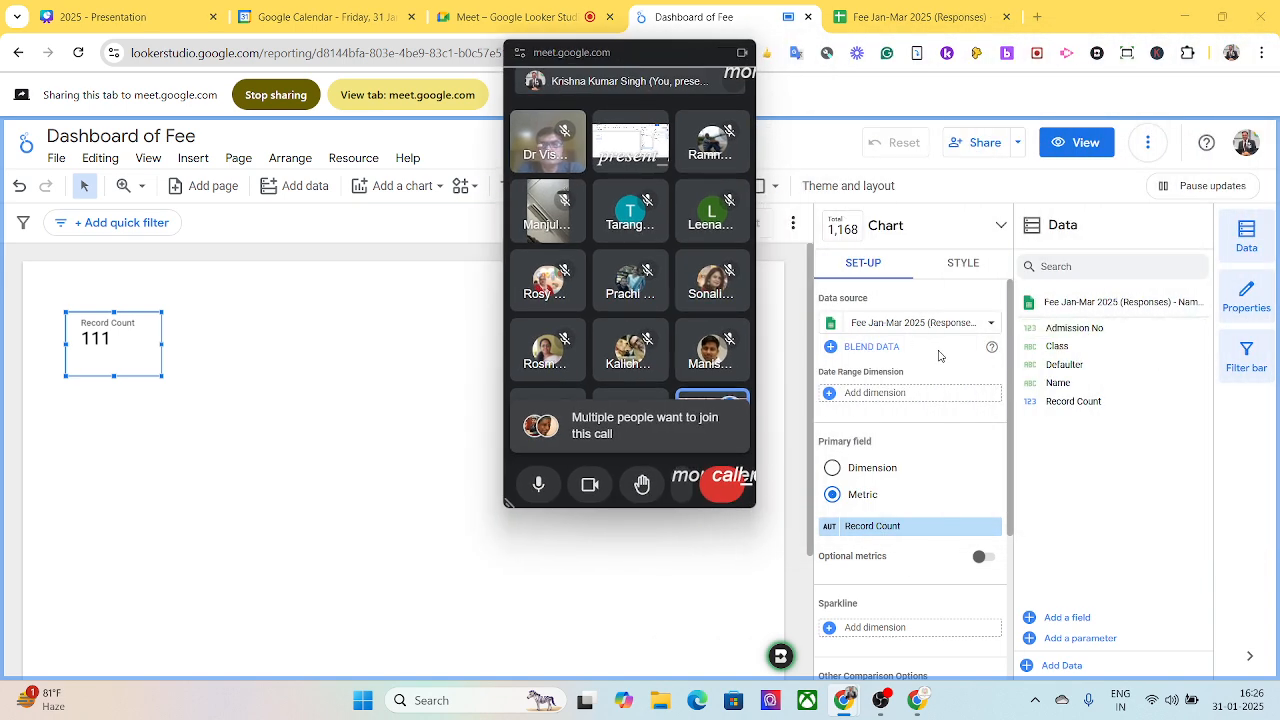
click(992, 330)
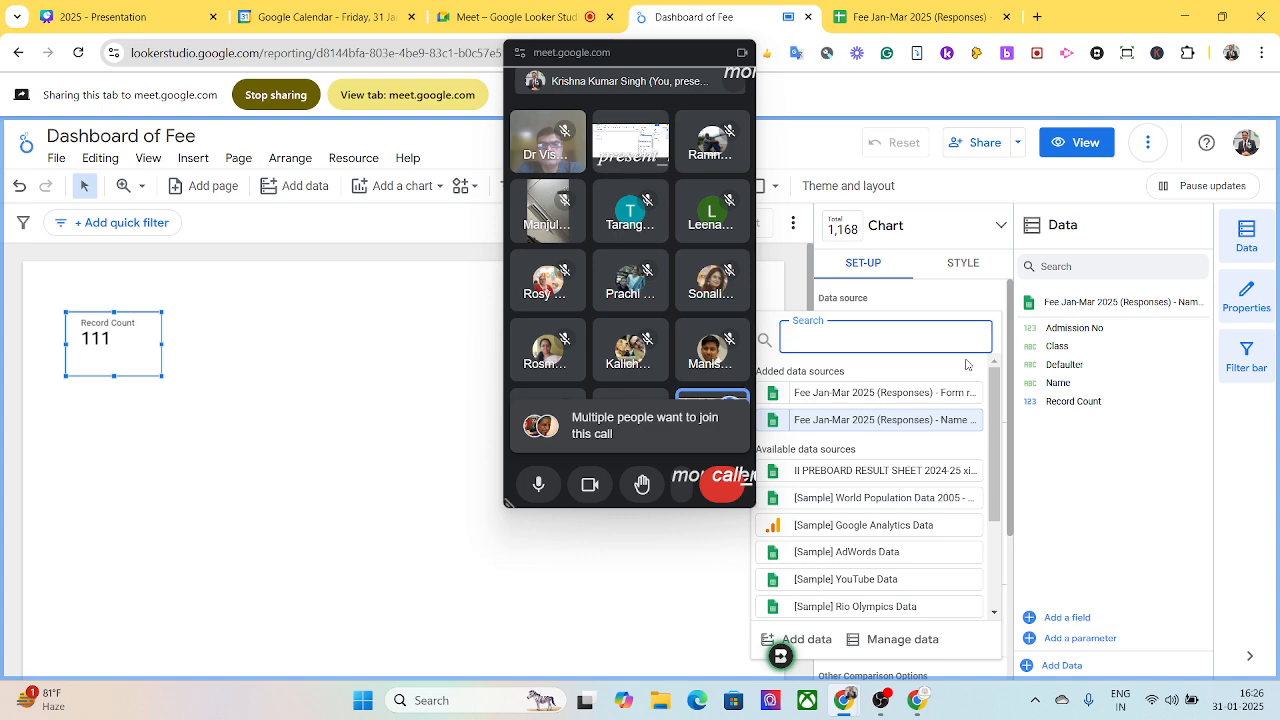
click(973, 424)
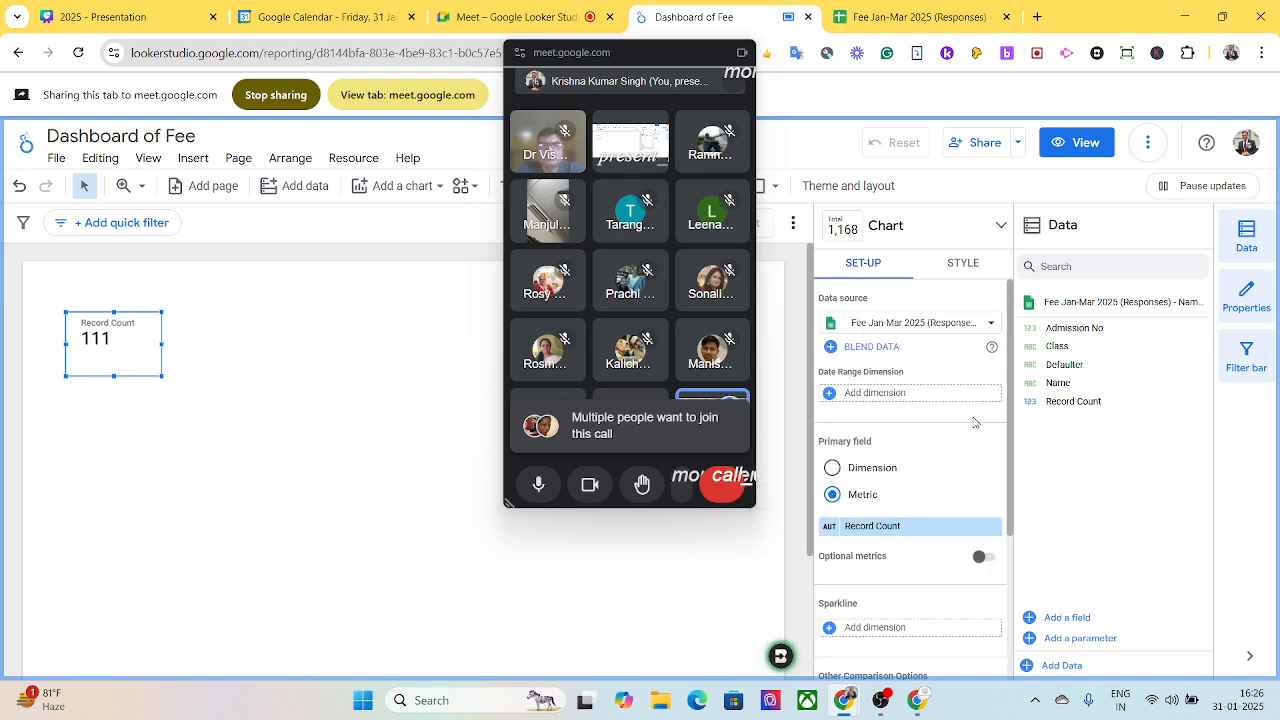
- Move the call window clear of the chart settings and reduce the scorecard's height from its lower edge
drag(620, 52, 1063, 52)
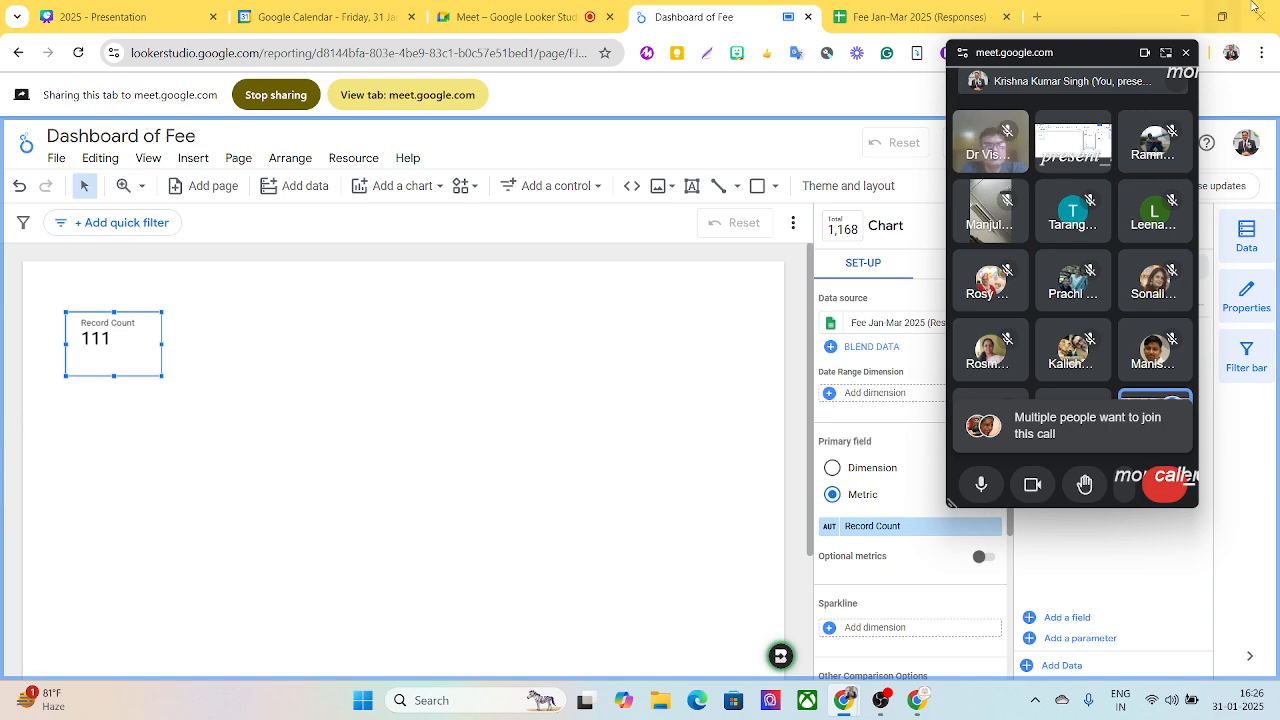
drag(1071, 54, 774, 17)
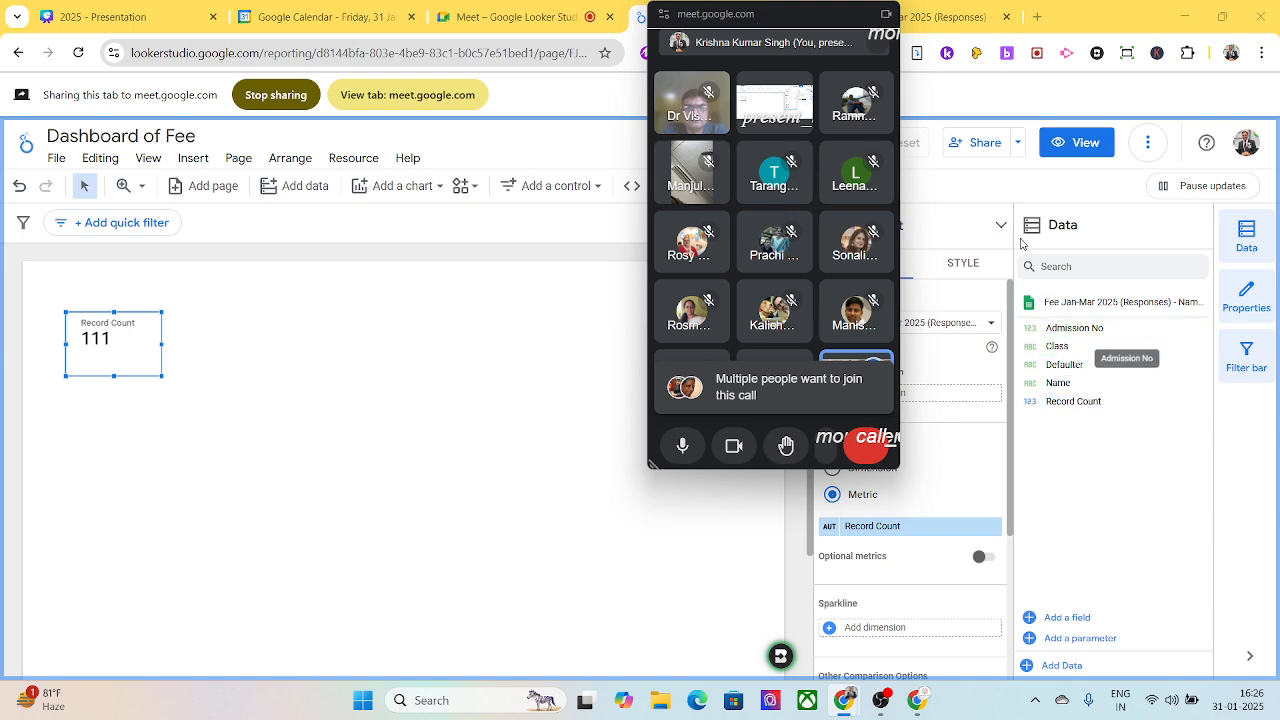
drag(703, 14, 1150, 27)
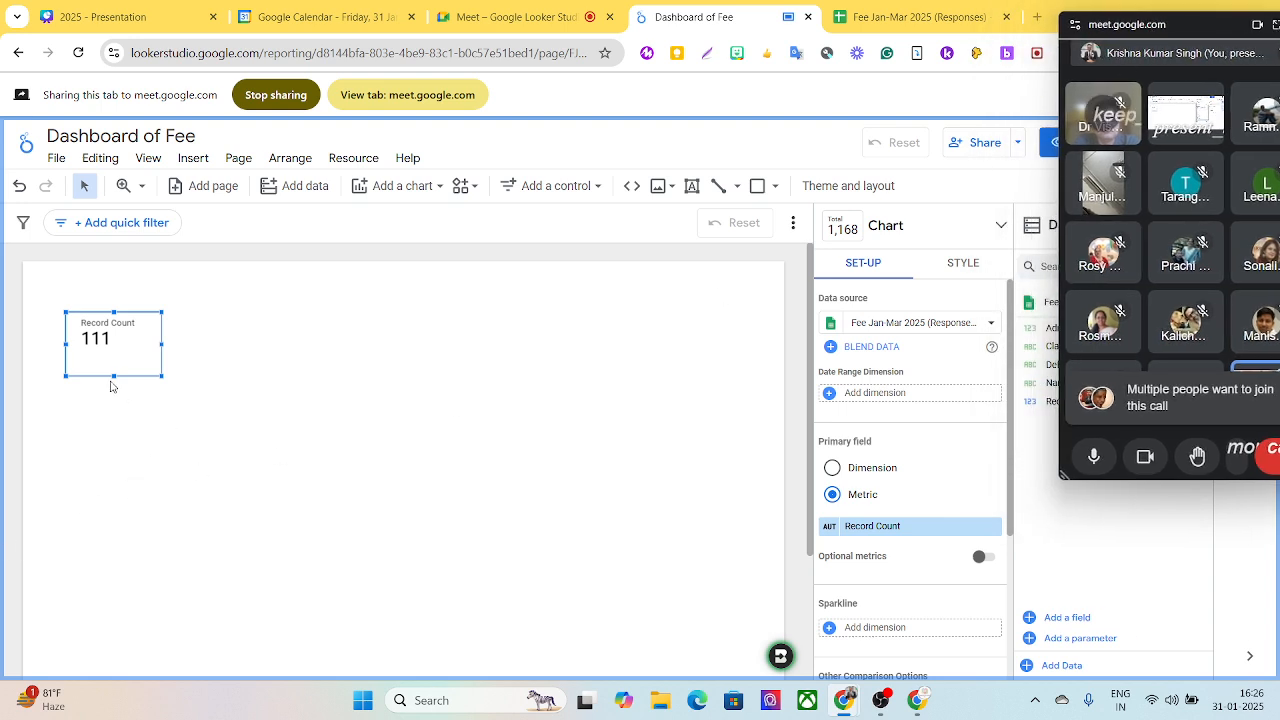
drag(113, 378, 112, 358)
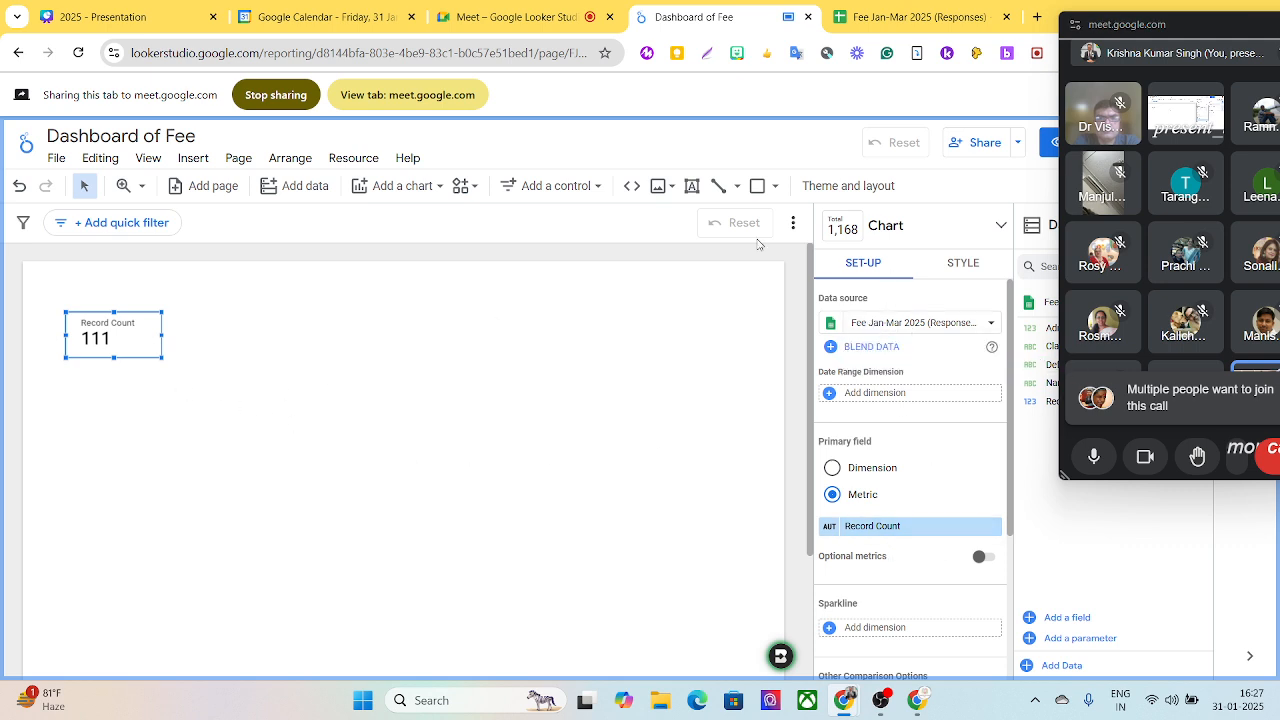
drag(1215, 32, 1242, 29)
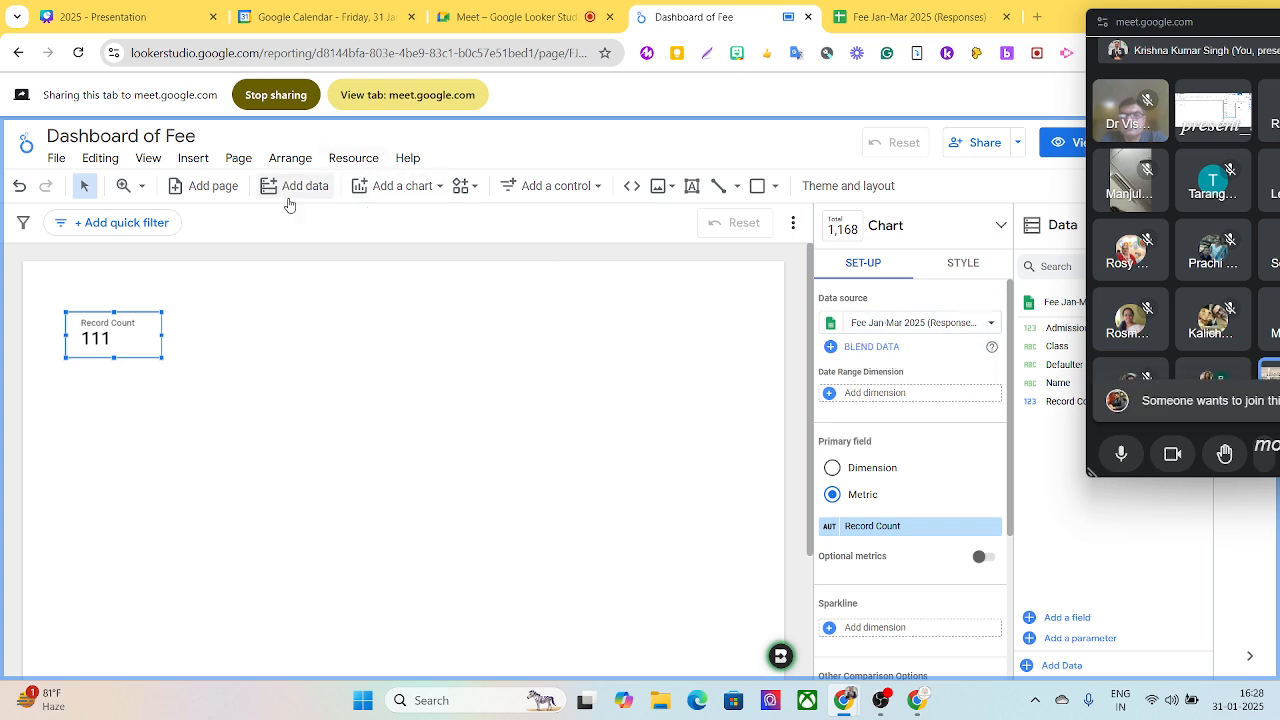
- Insert a plain table below the scorecard, aligned with its left edge
click(390, 188)
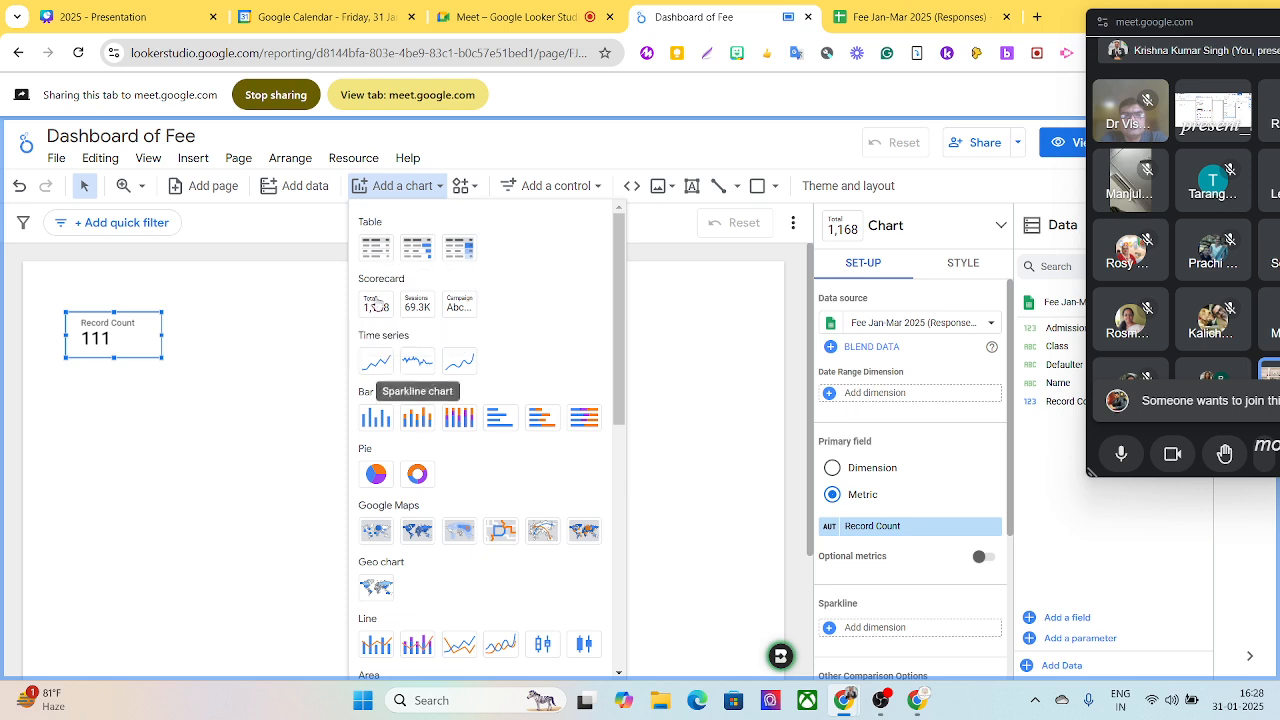
click(374, 249)
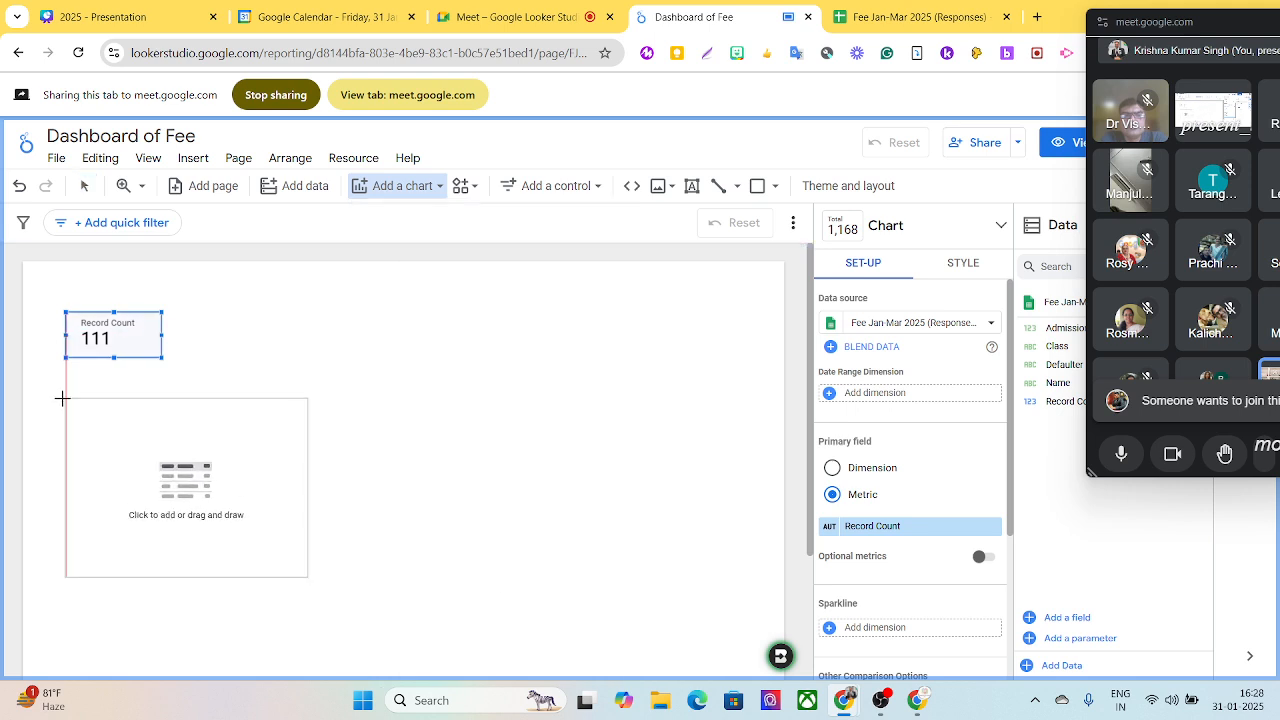
click(65, 399)
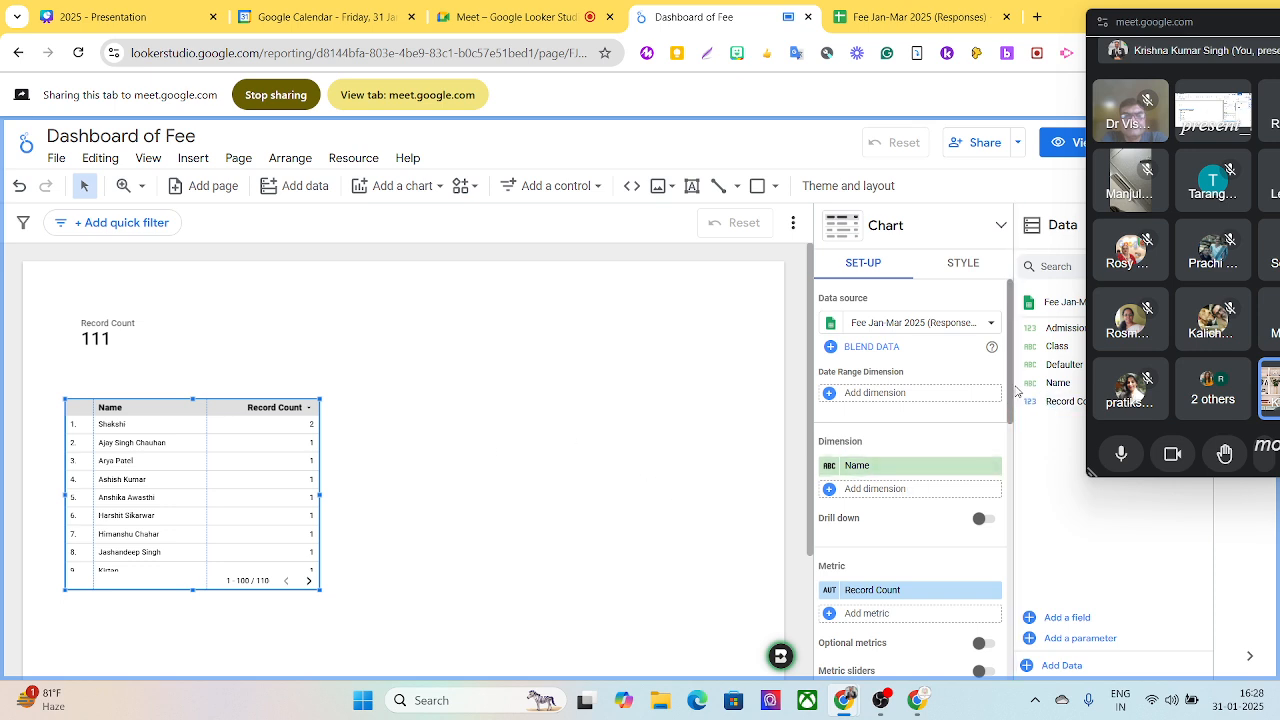
- Show a chart title on the scorecard and set it to Strength
click(115, 338)
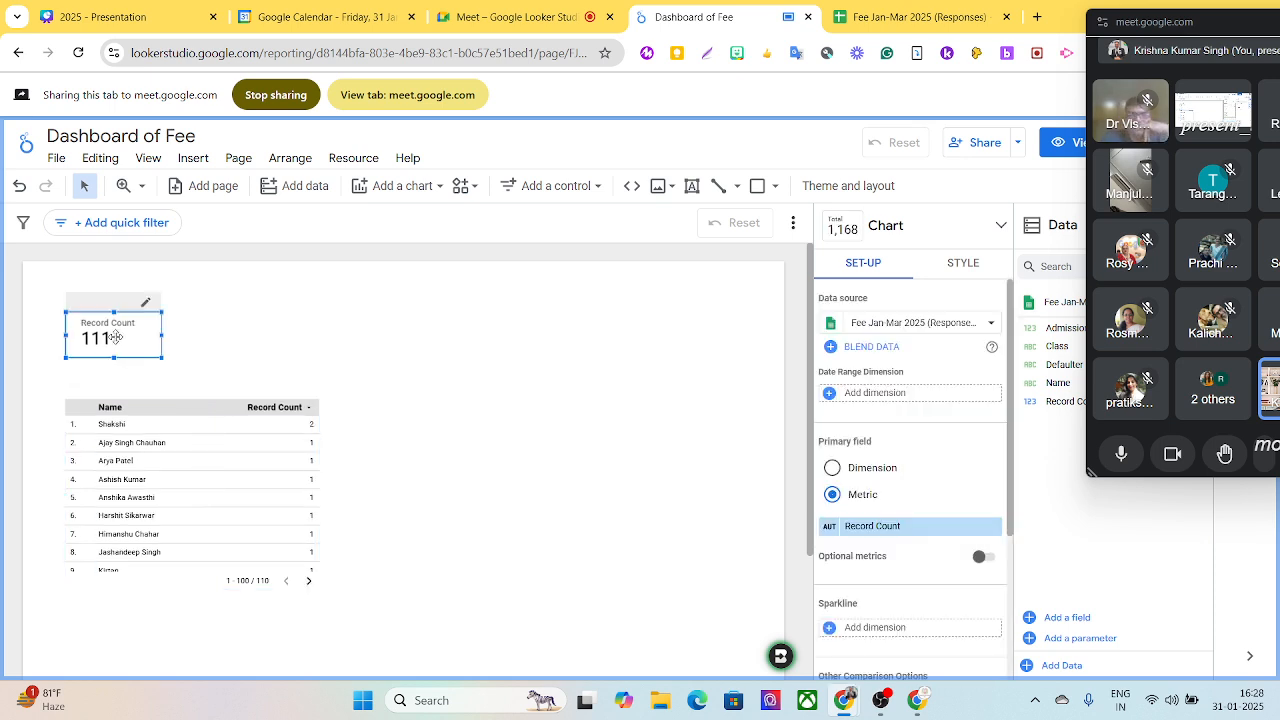
click(966, 266)
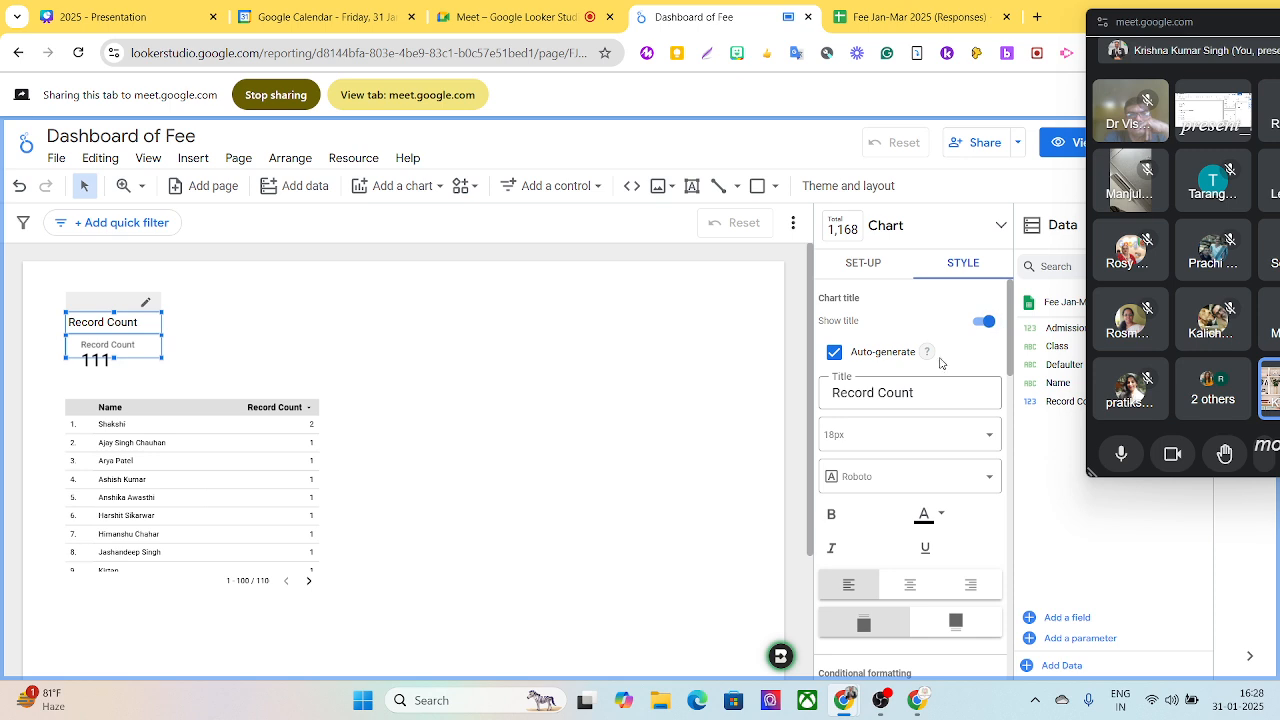
drag(920, 390, 820, 384)
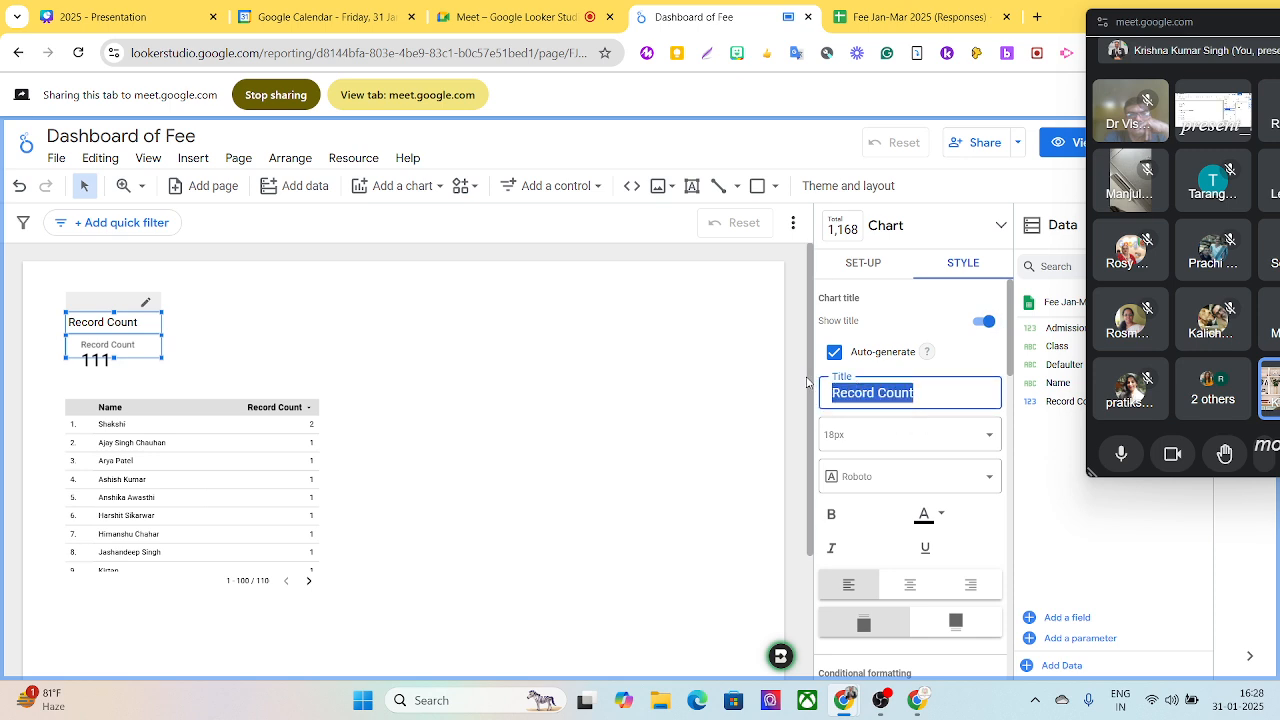
text(Strength)
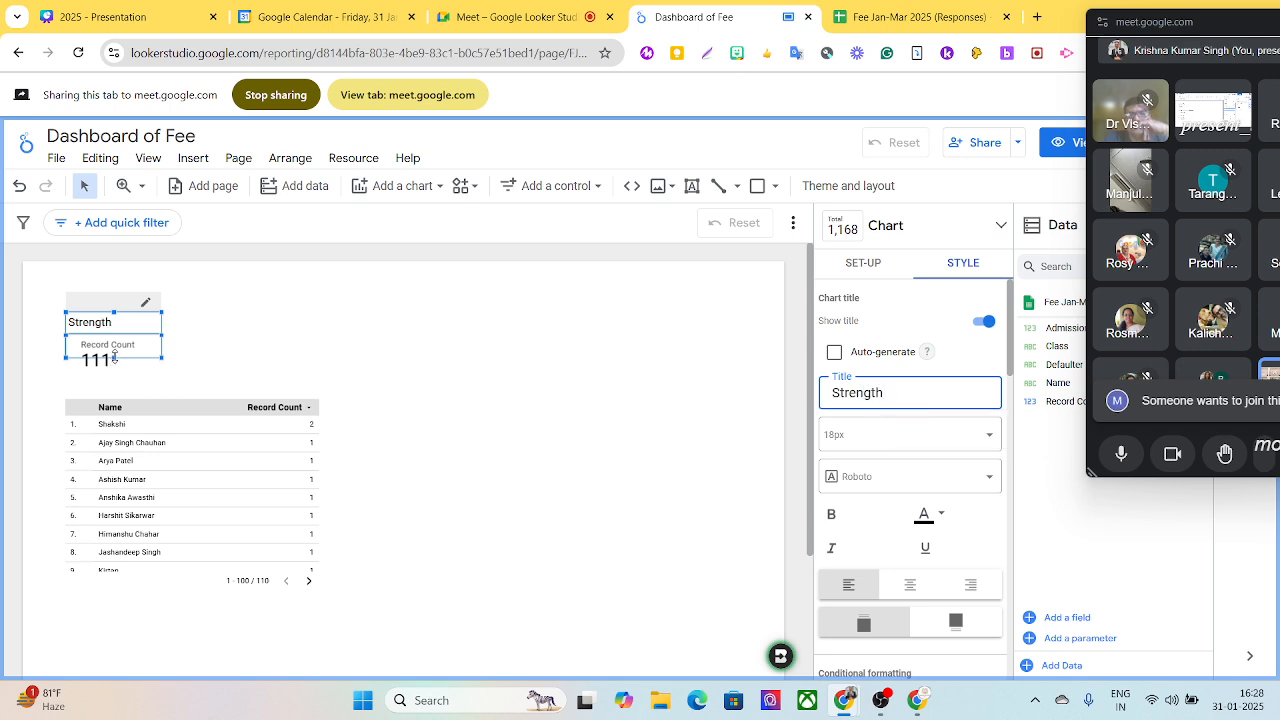
click(239, 346)
- Colour the scorecard's Strength title dark orange and centre it
click(132, 338)
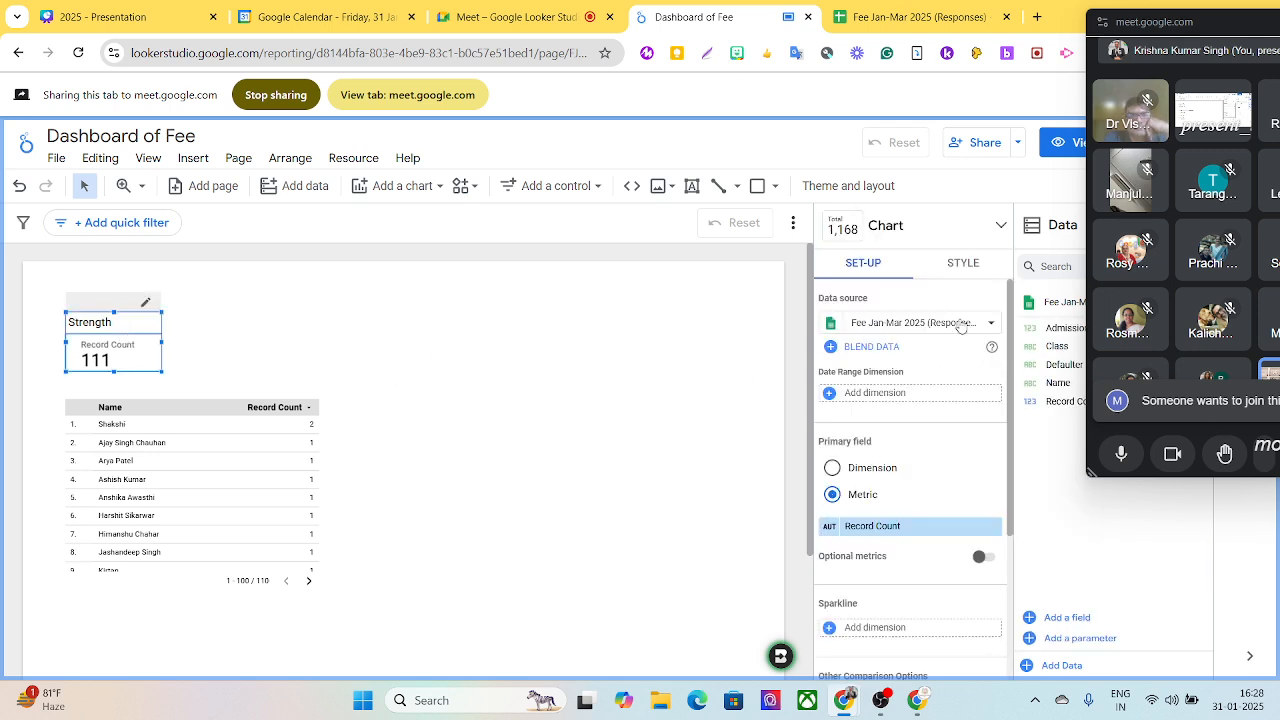
click(962, 270)
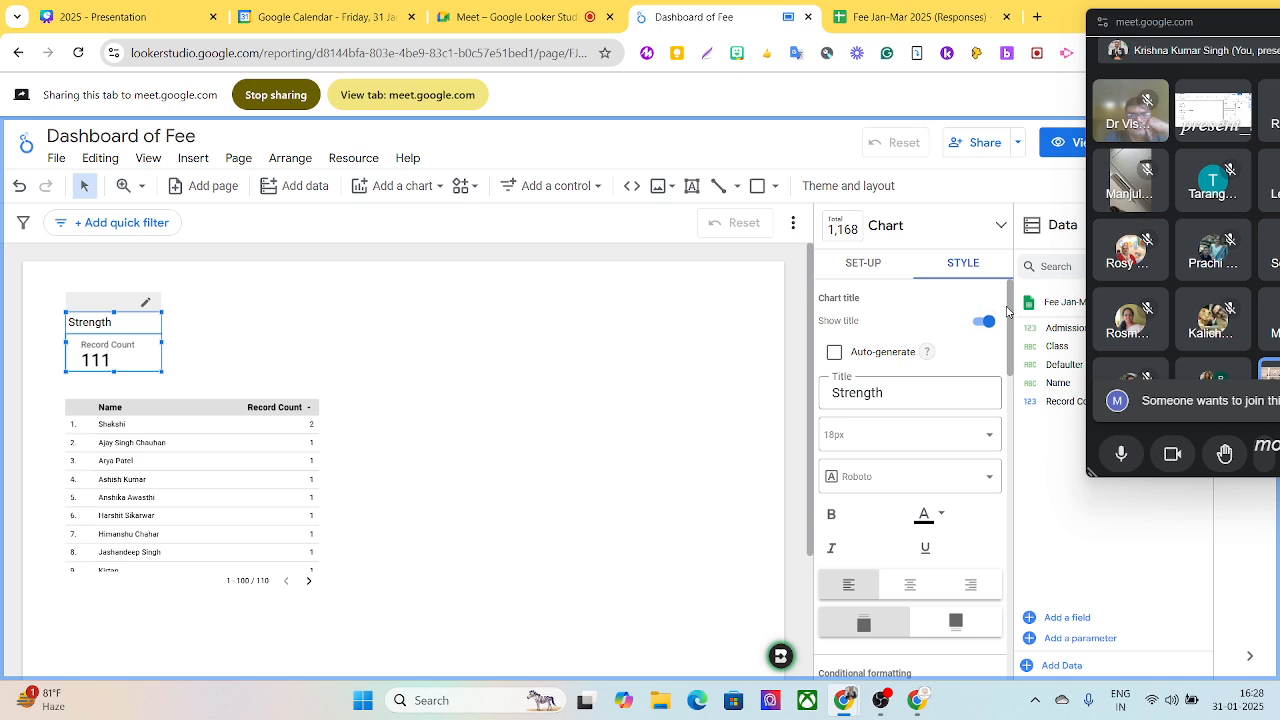
drag(1007, 312, 1012, 344)
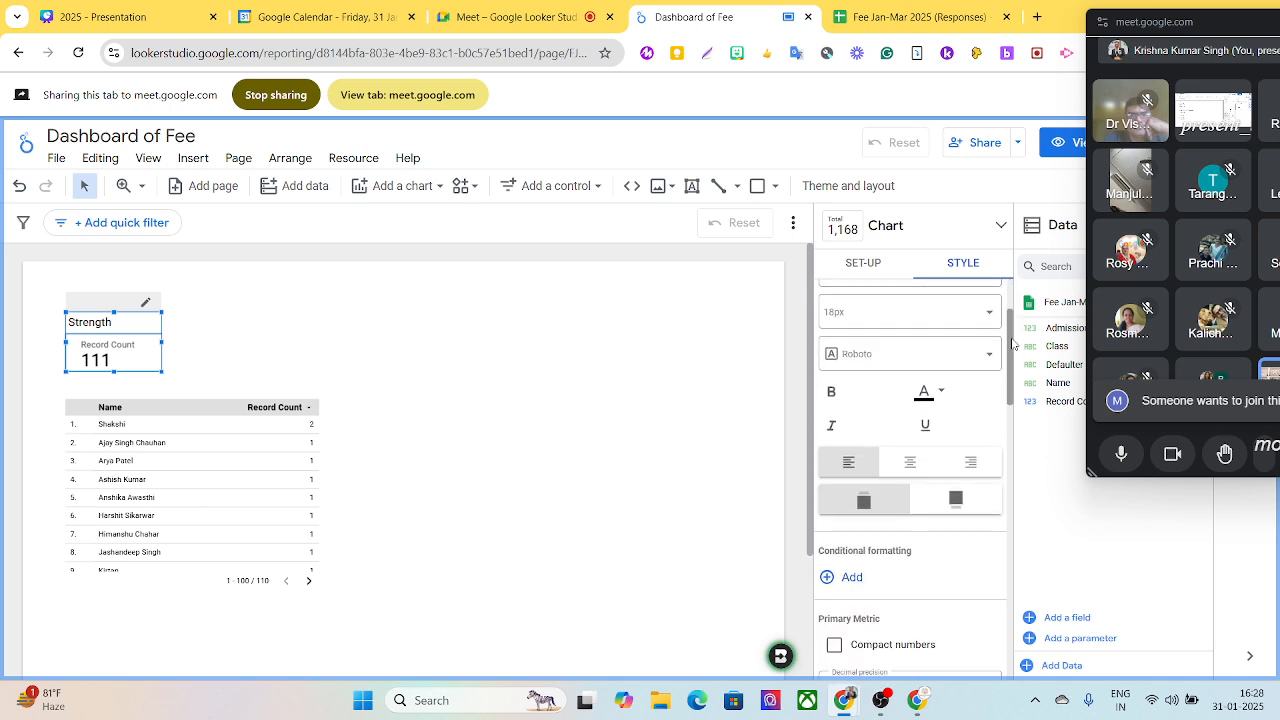
click(938, 393)
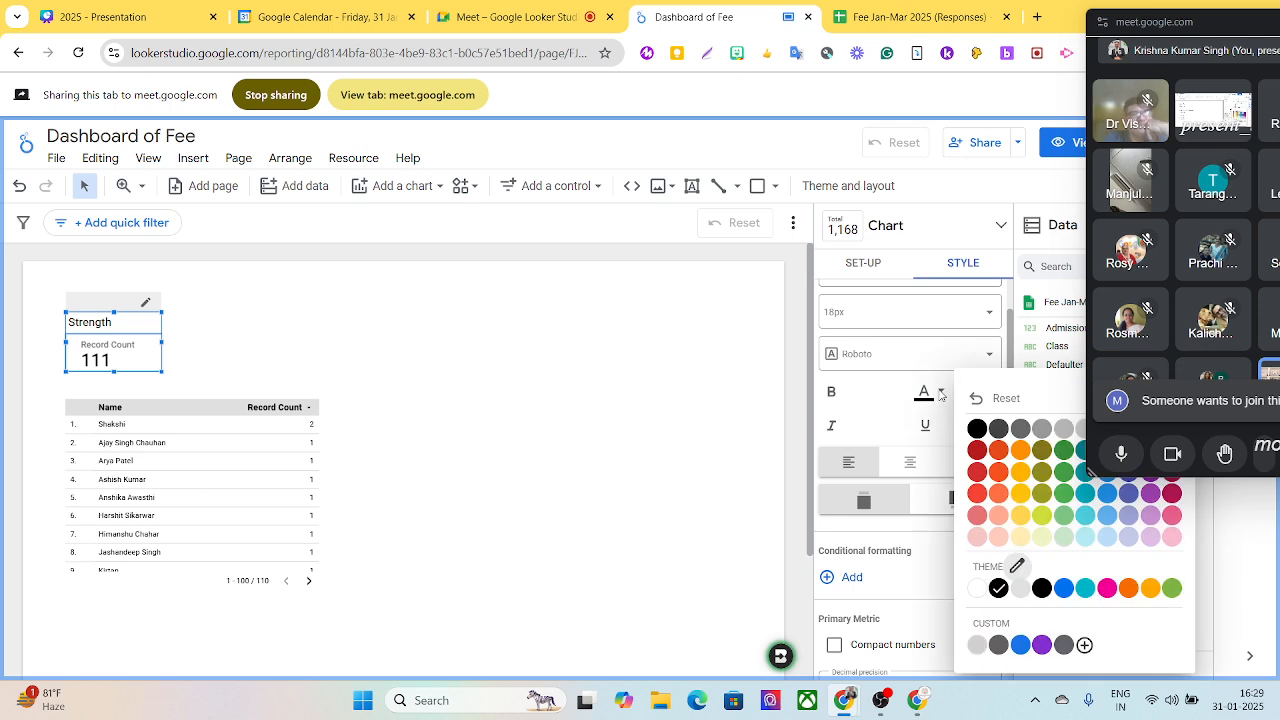
click(998, 453)
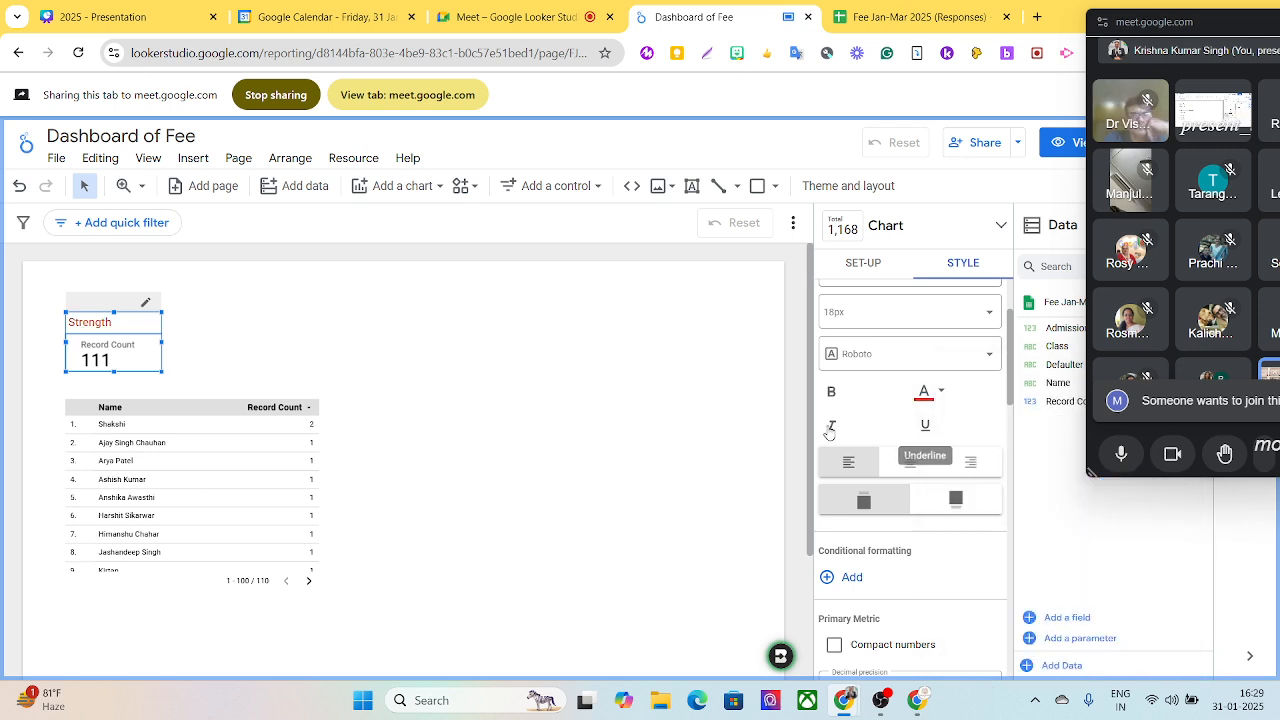
click(911, 465)
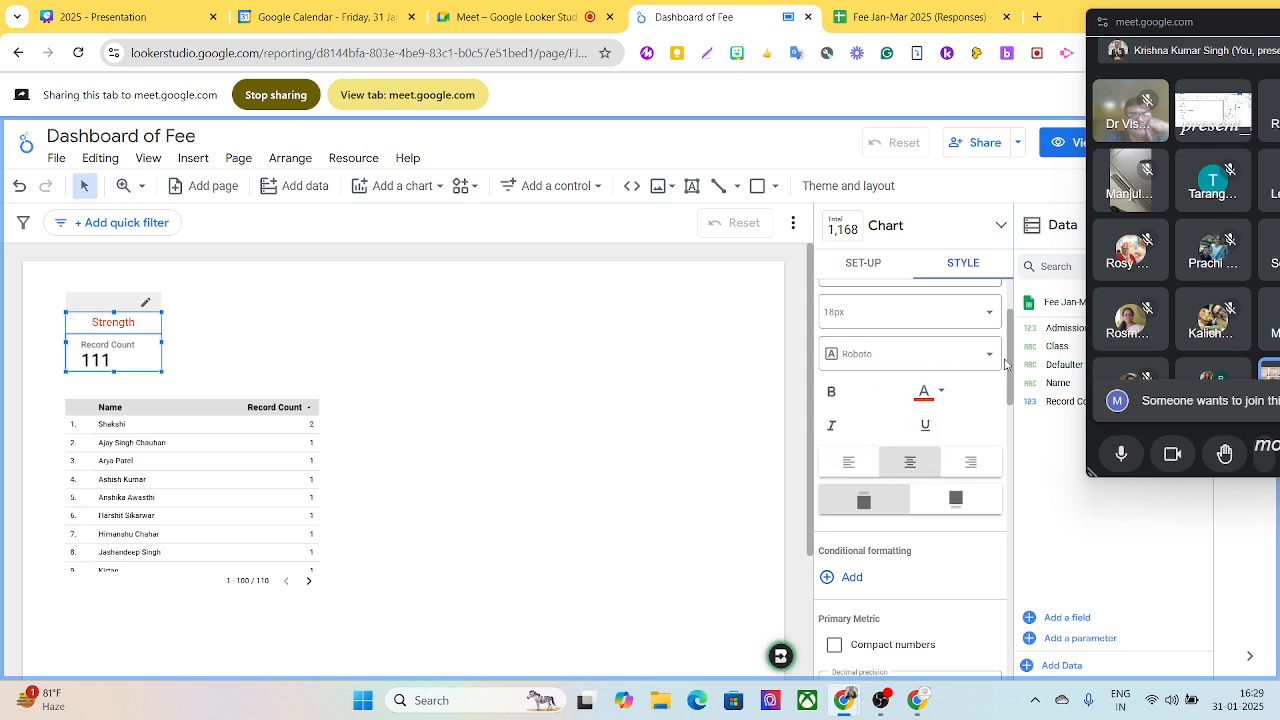
- Set the font colour of the scorecard's labels to orange
drag(1012, 360, 998, 456)
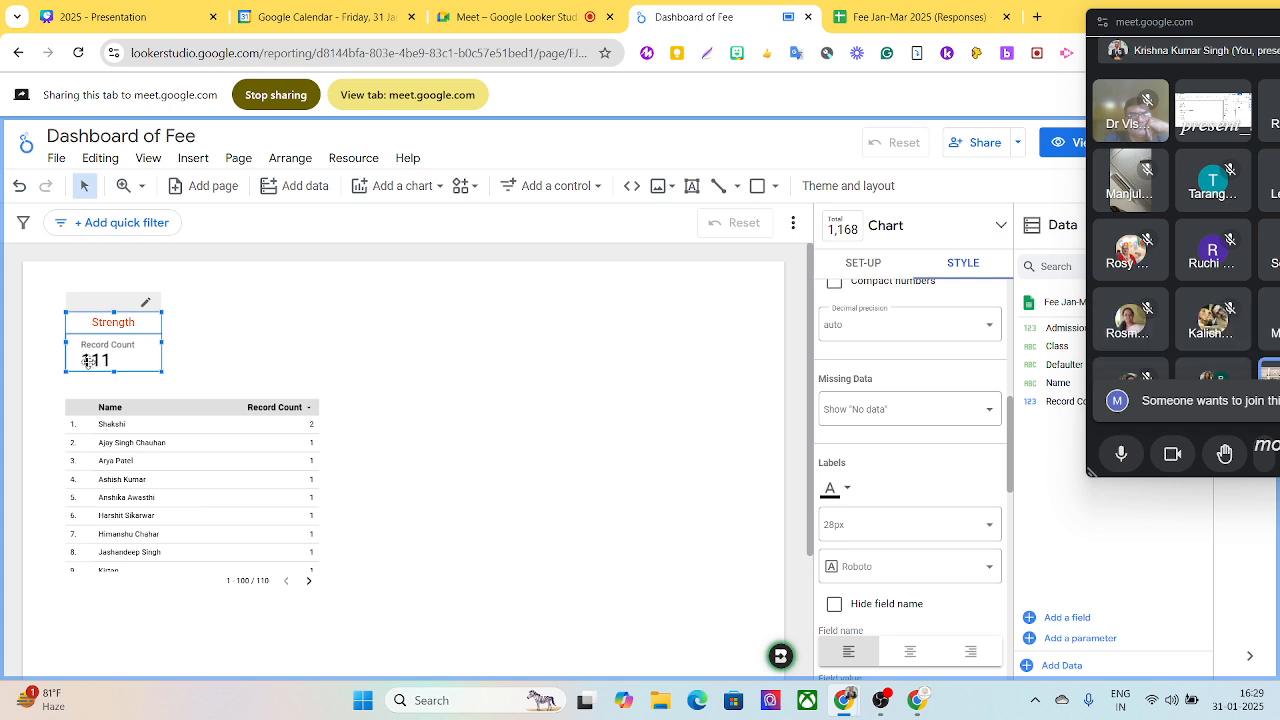
click(848, 493)
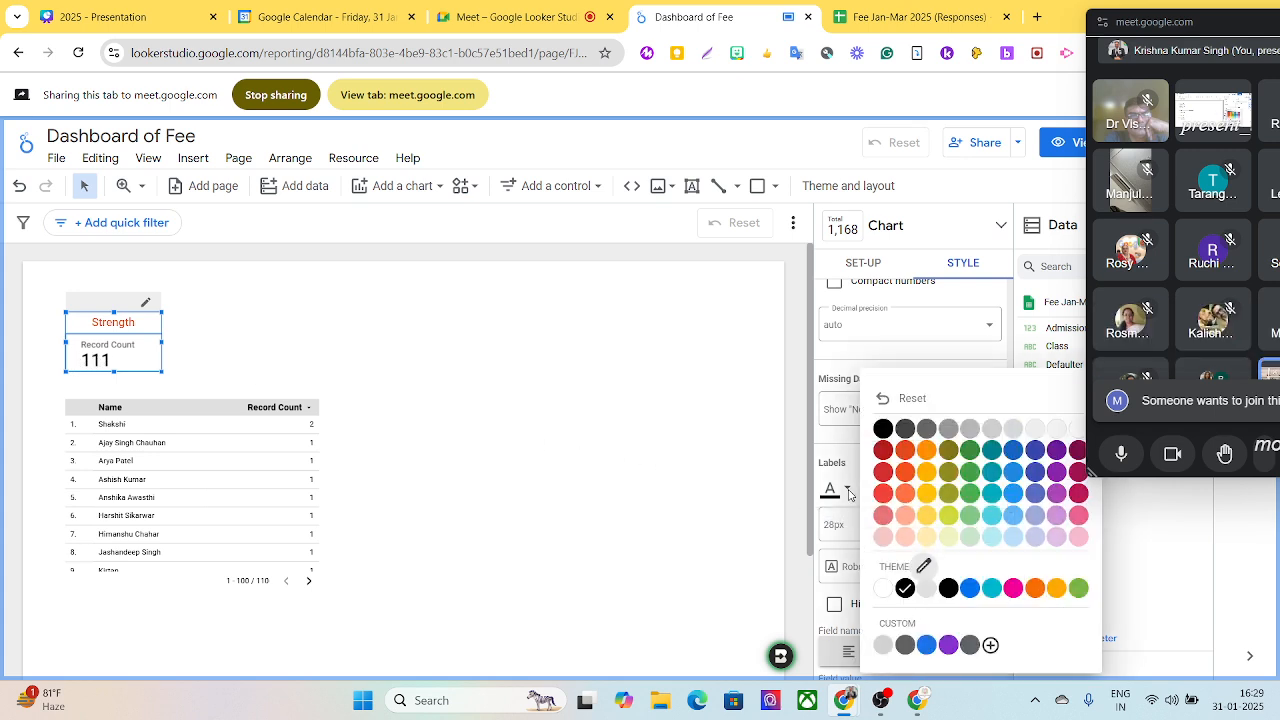
click(926, 452)
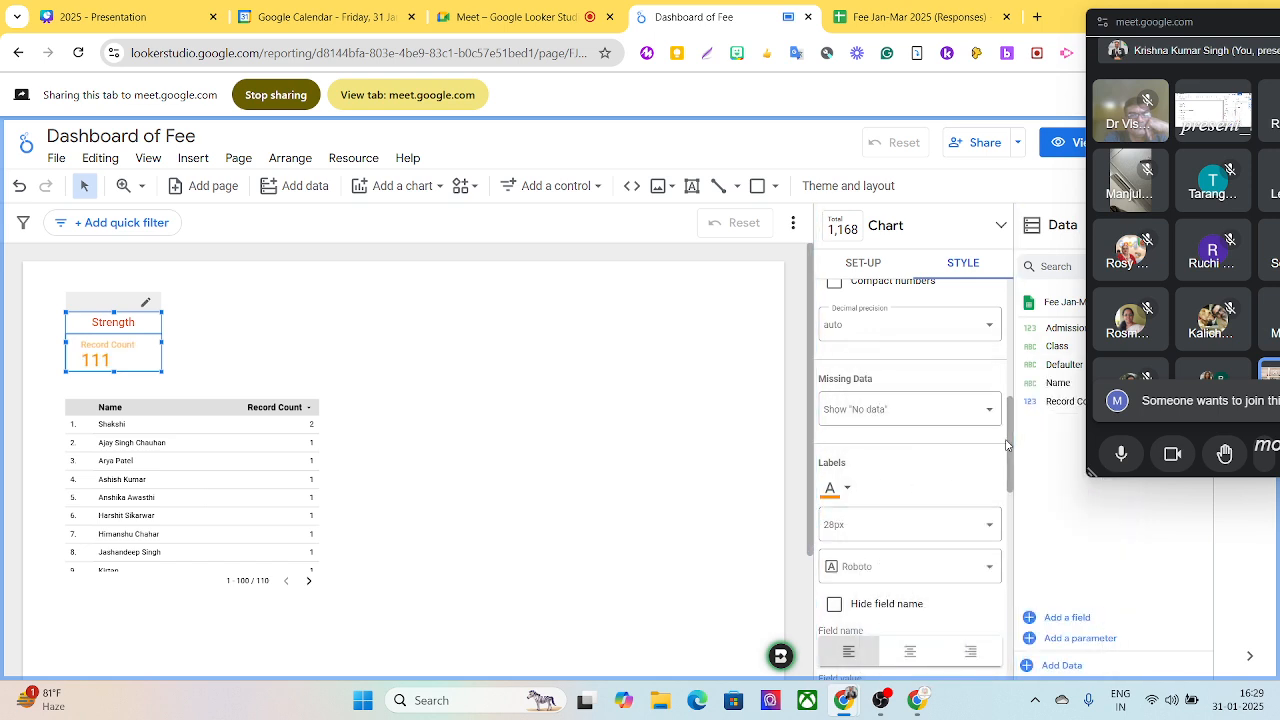
drag(1012, 438, 1011, 480)
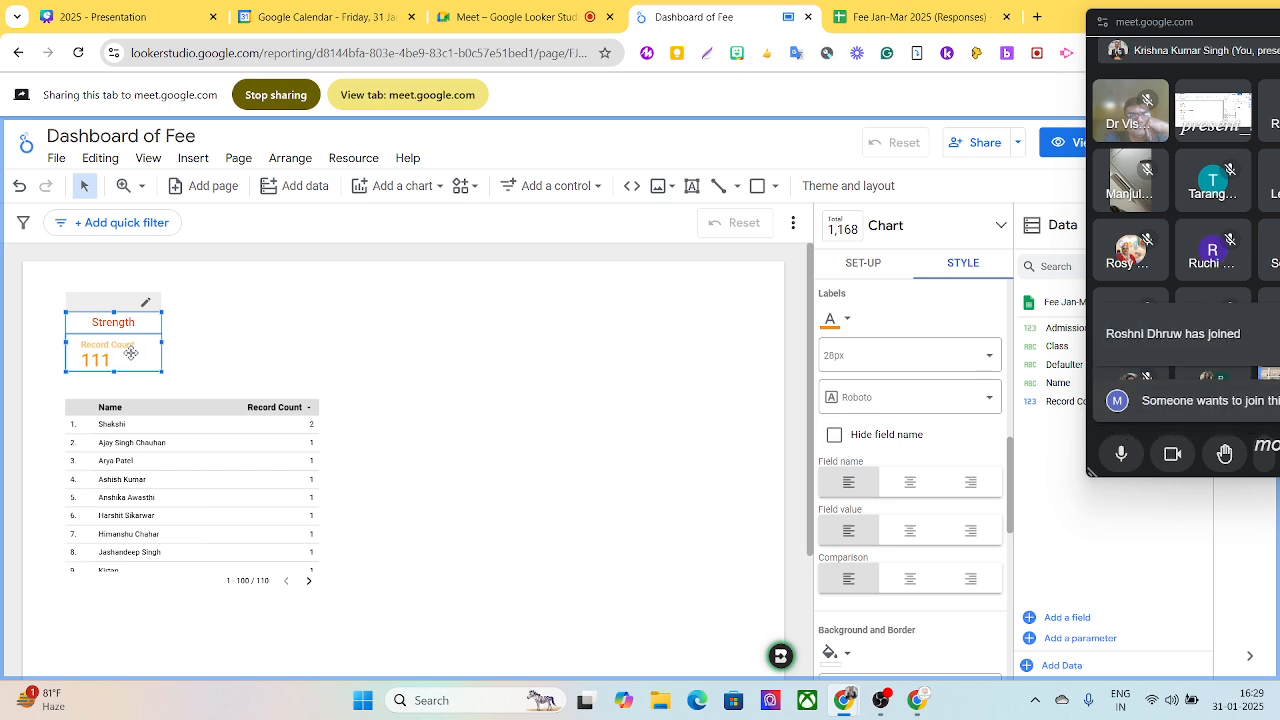
- Hide the field name on the Strength scorecard and centre its field value
click(835, 438)
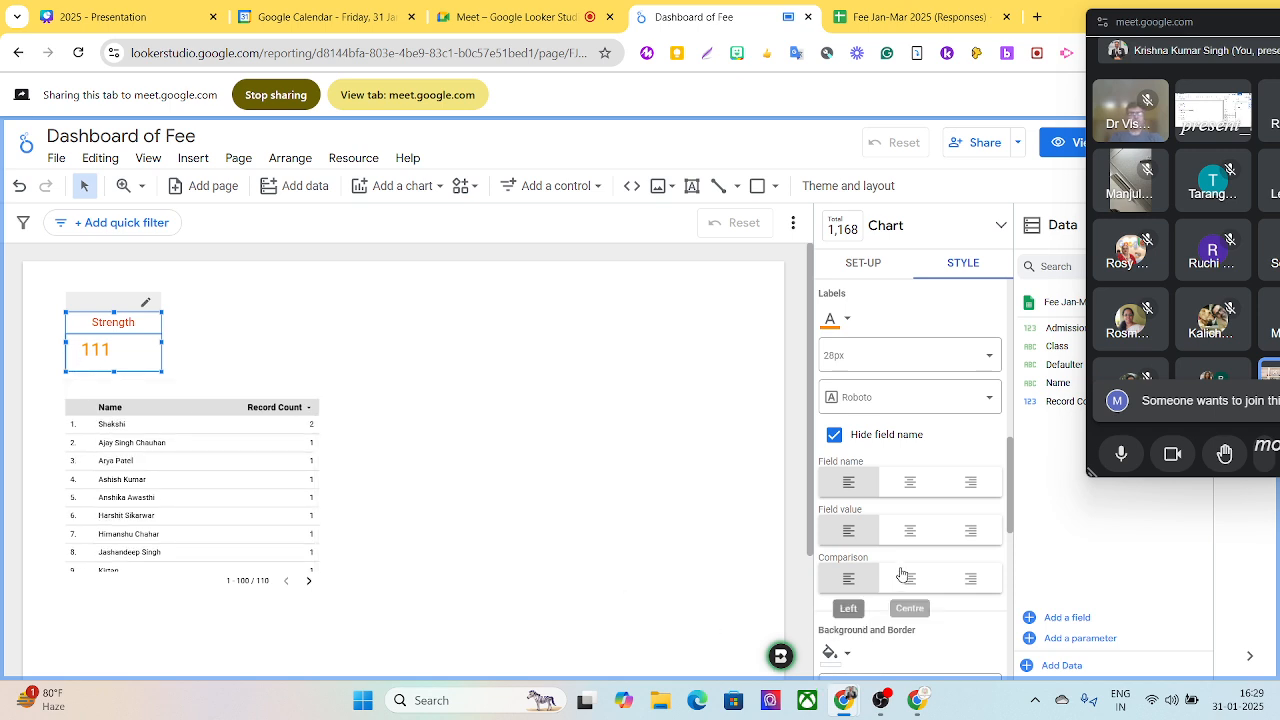
click(910, 531)
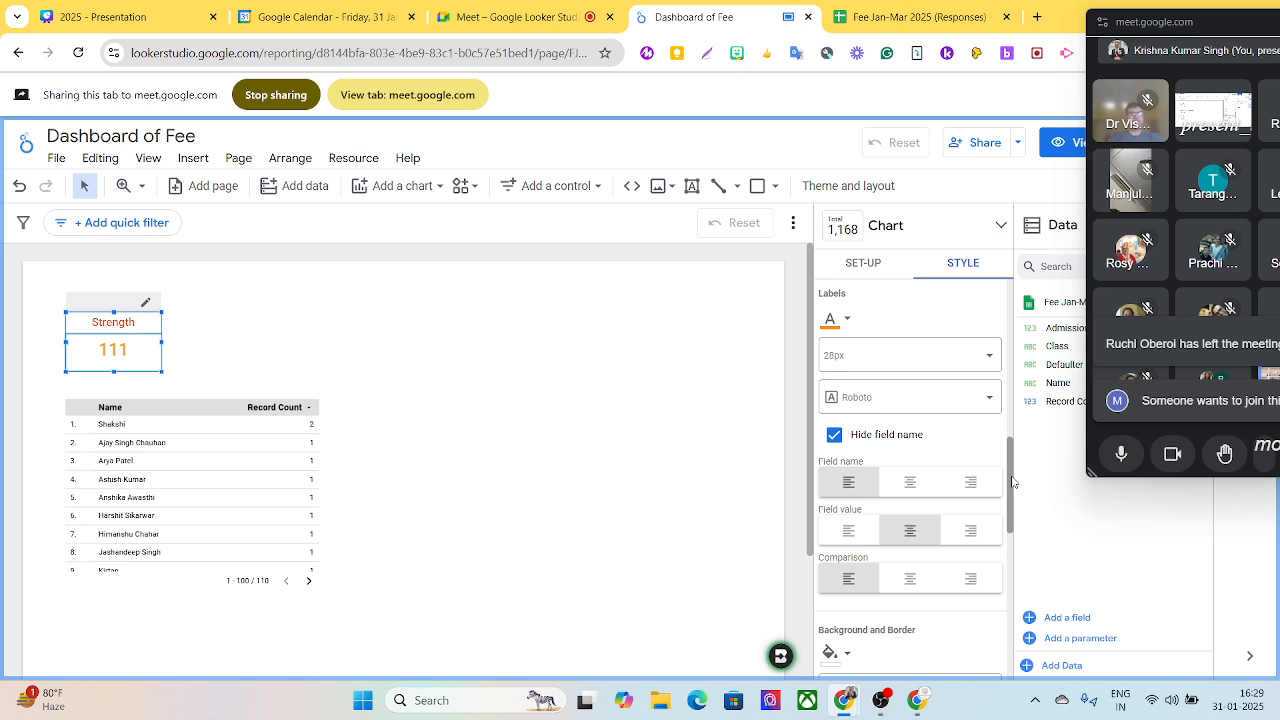
scroll(1012, 482, down, 2)
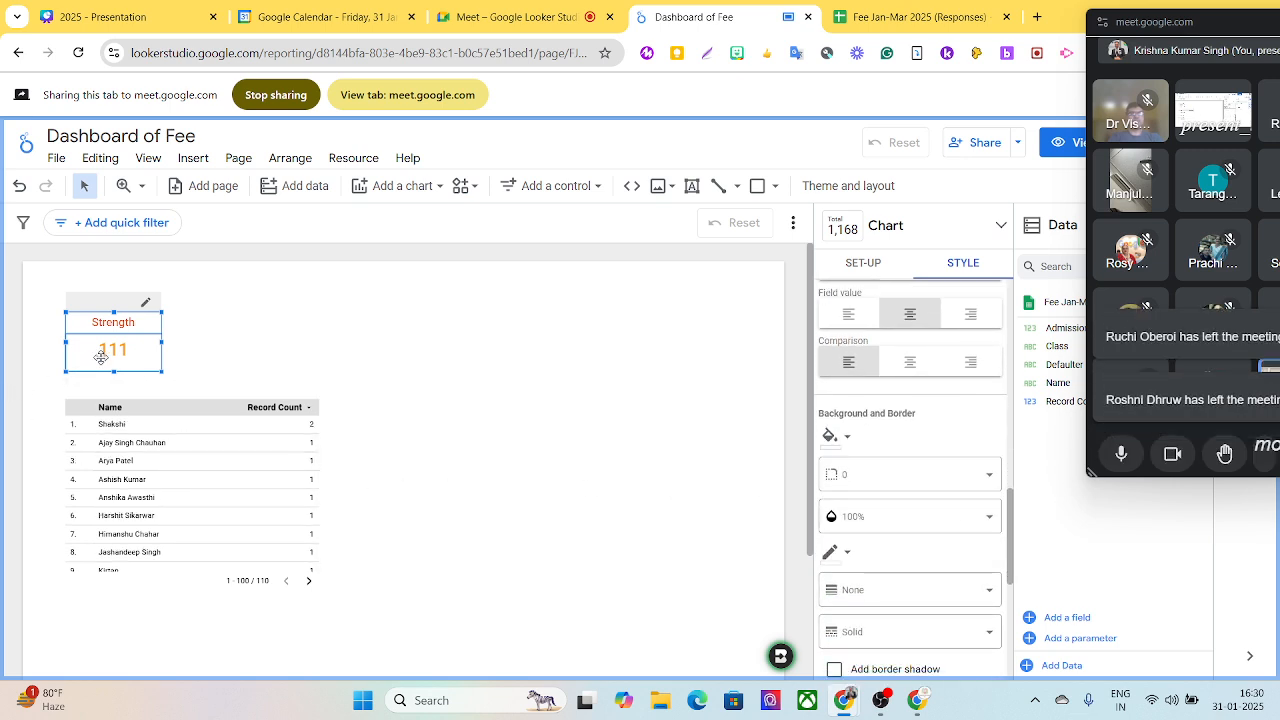
click(849, 440)
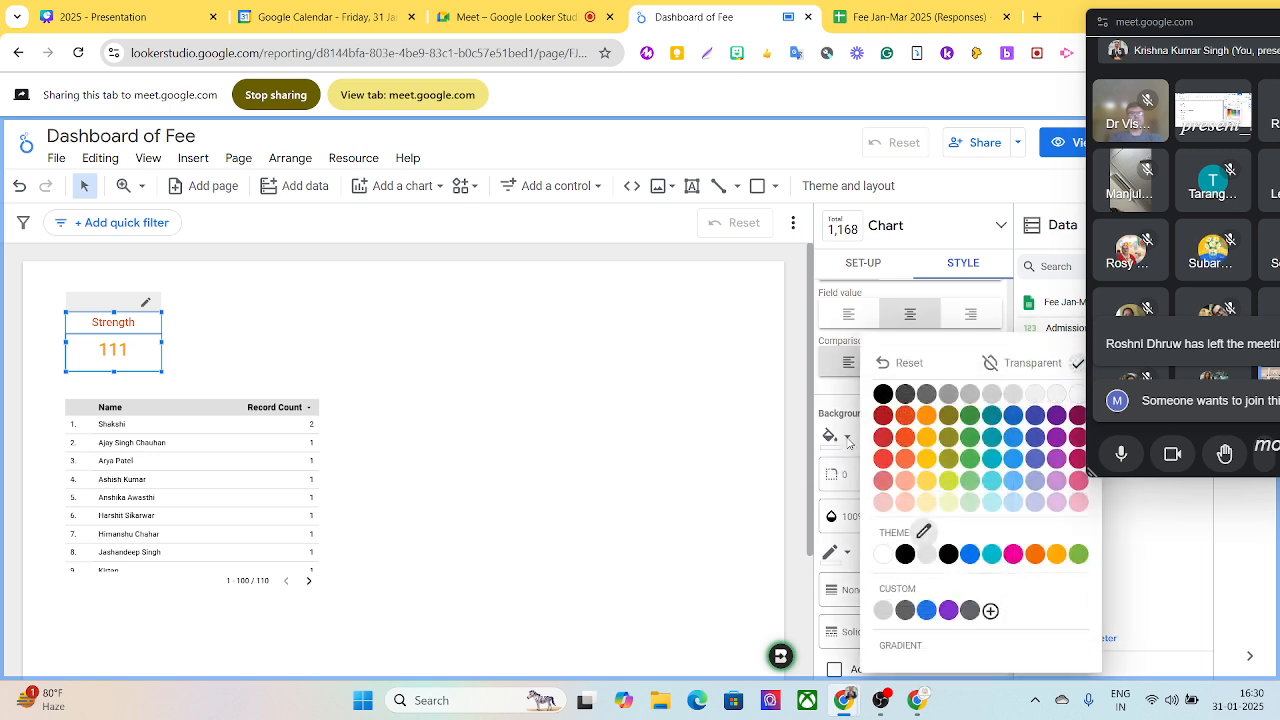
click(559, 421)
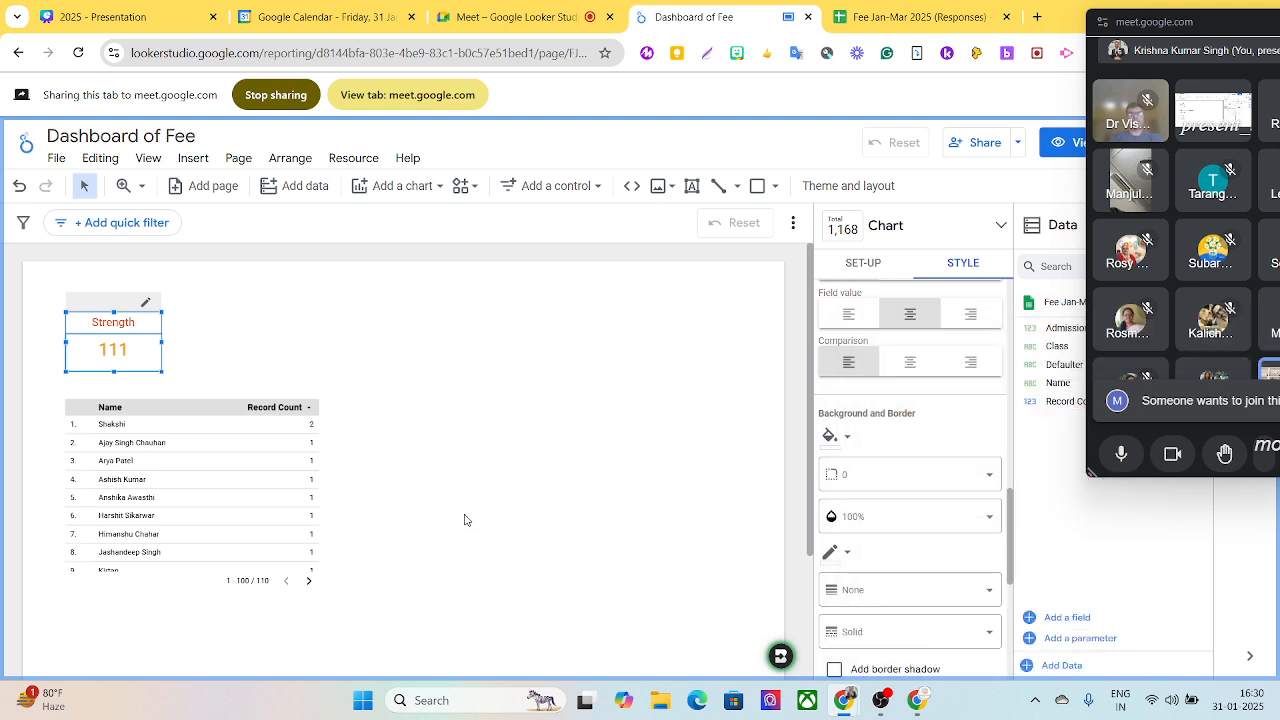
- Remove the Record Count metric from the name table beneath the scorecard
click(163, 394)
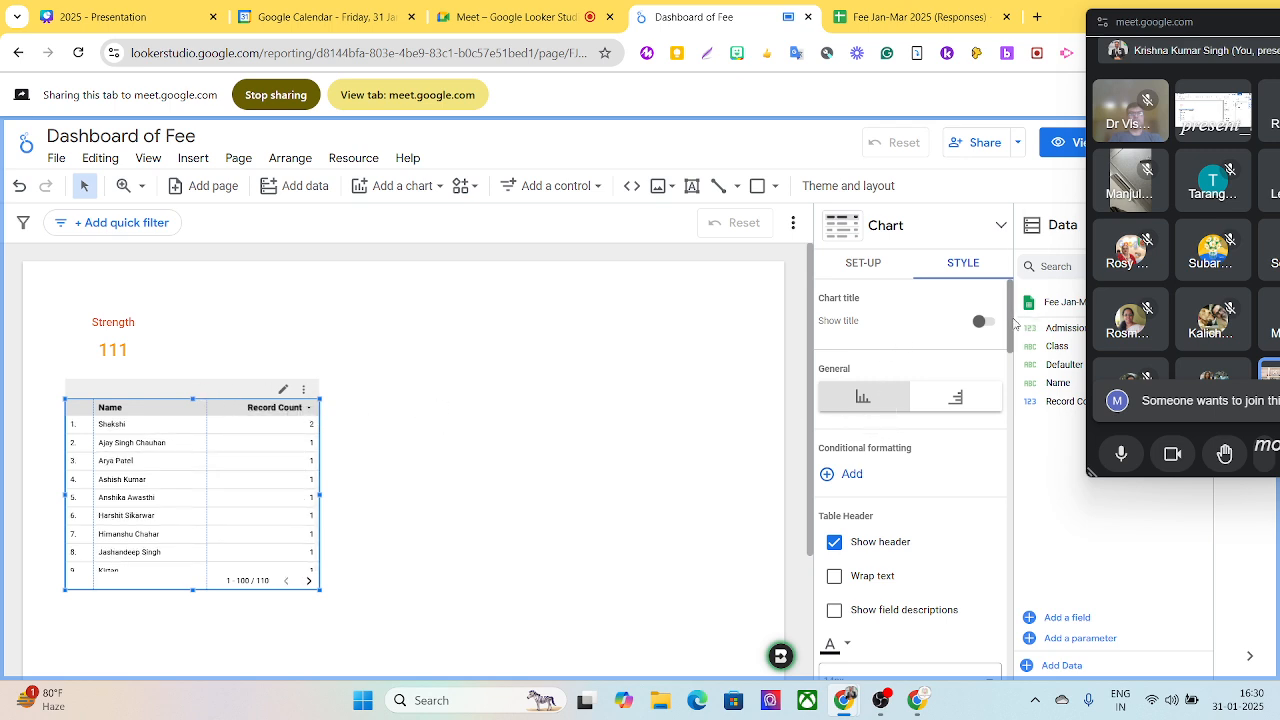
click(866, 264)
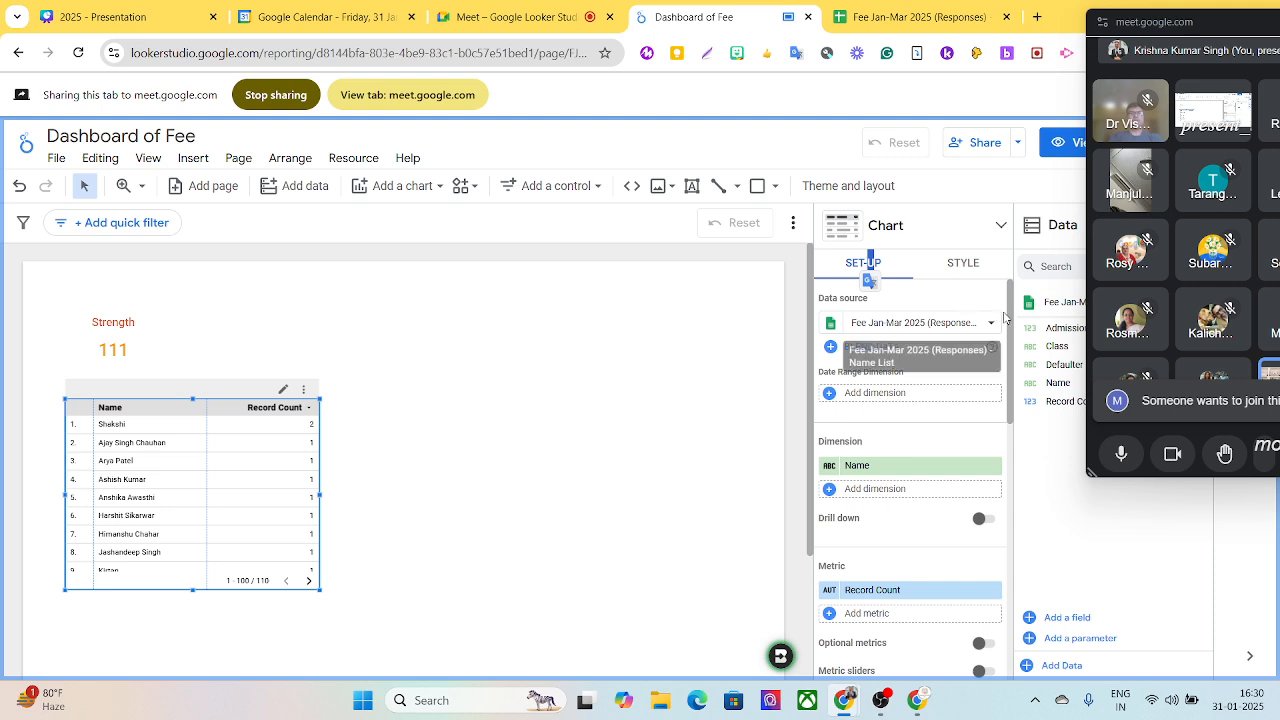
scroll(1008, 325, down, 1)
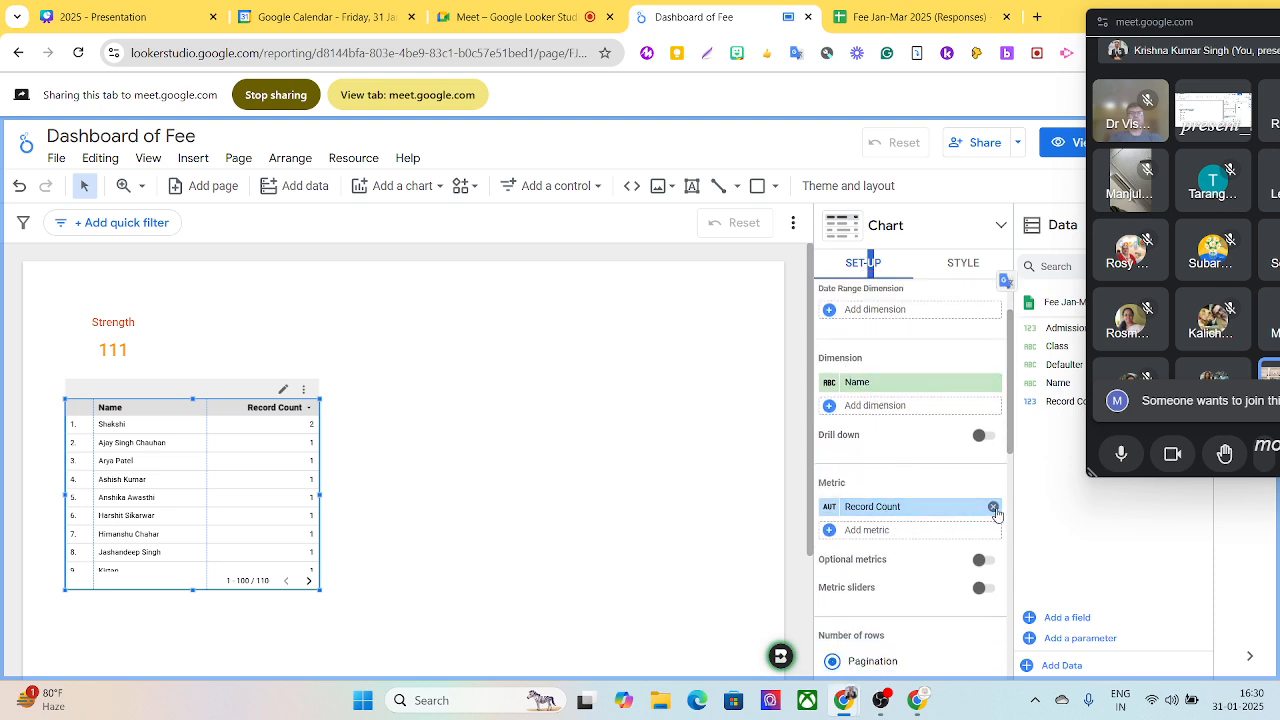
click(992, 506)
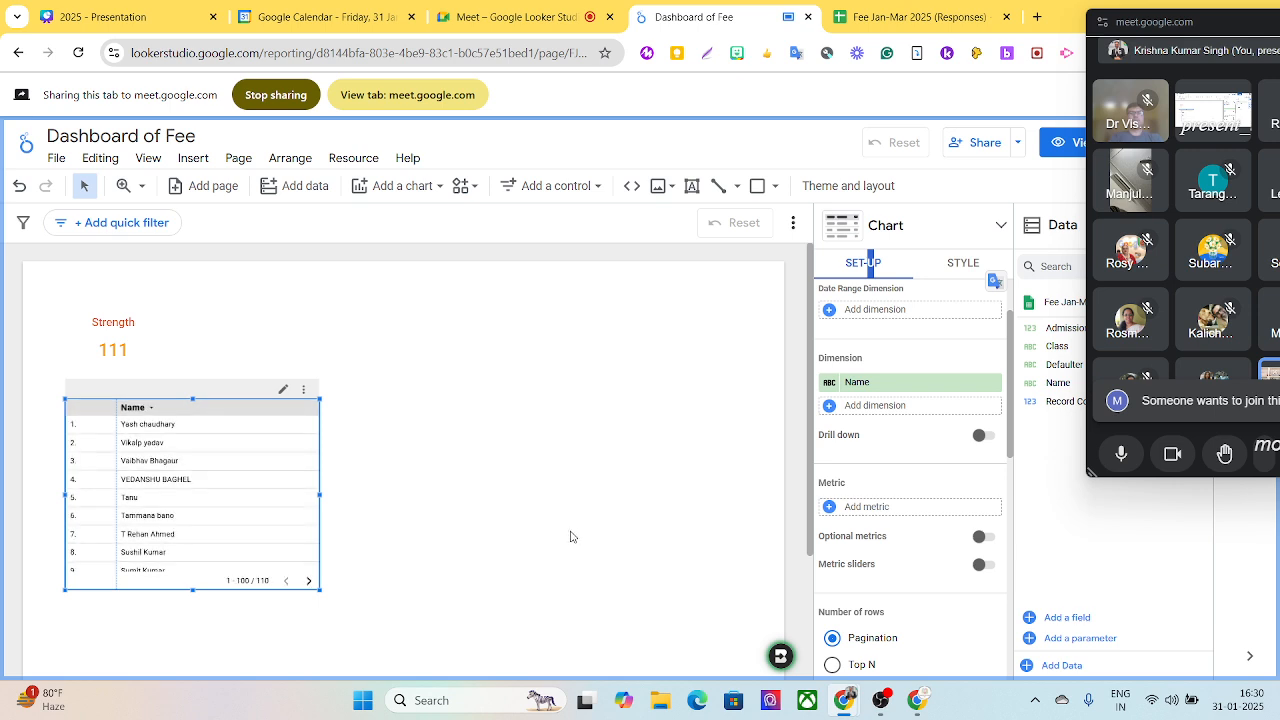
- Set the font size of the name table's header to 28px
click(963, 266)
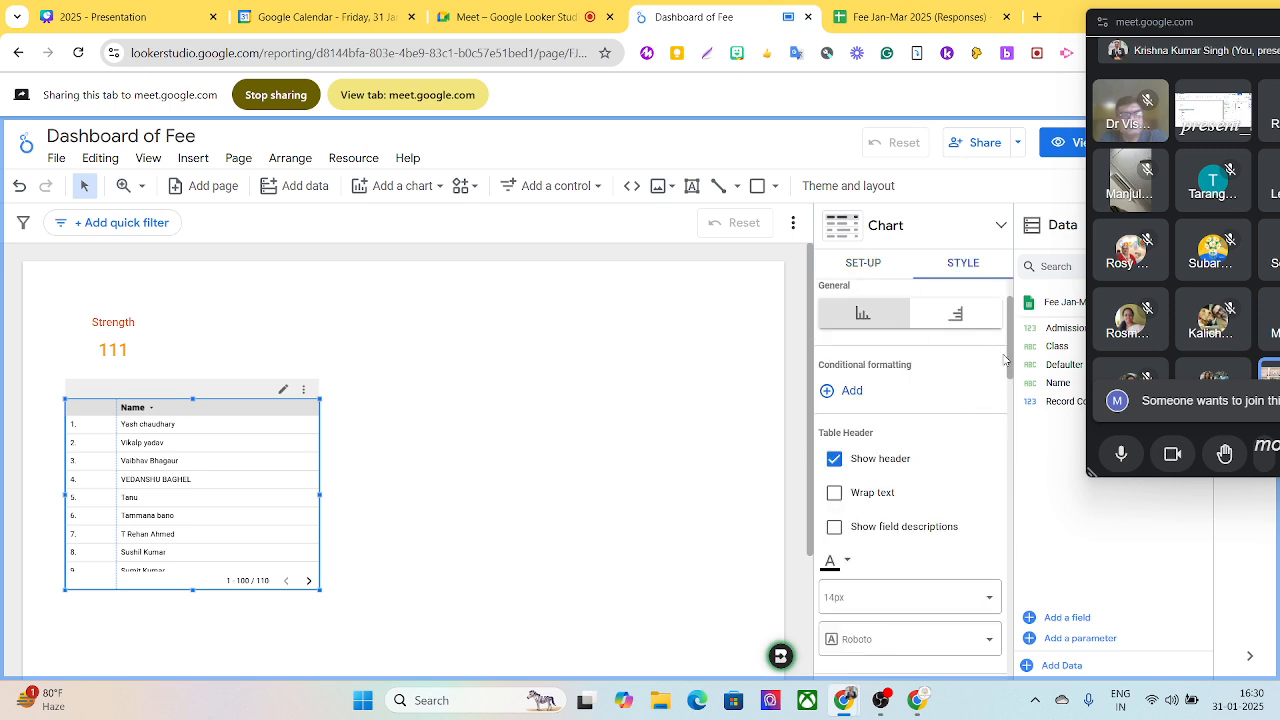
scroll(1011, 345, down, 3)
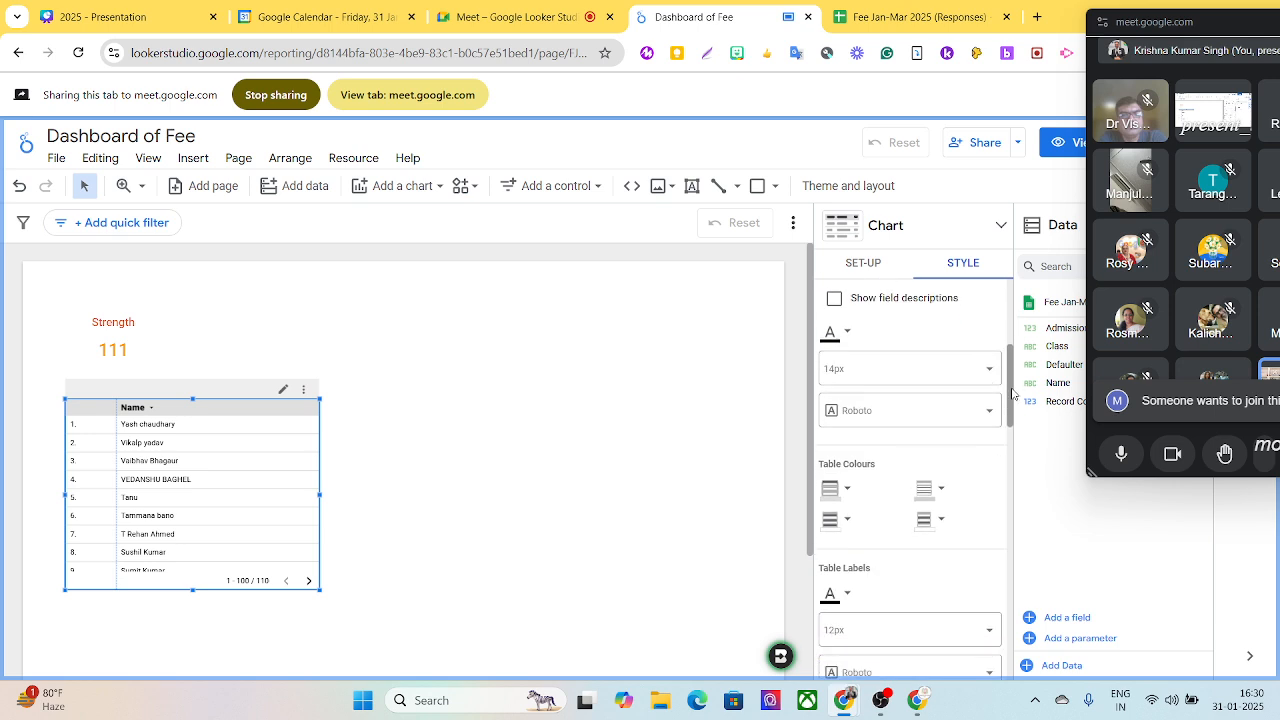
click(925, 378)
scroll(907, 432, down, 3)
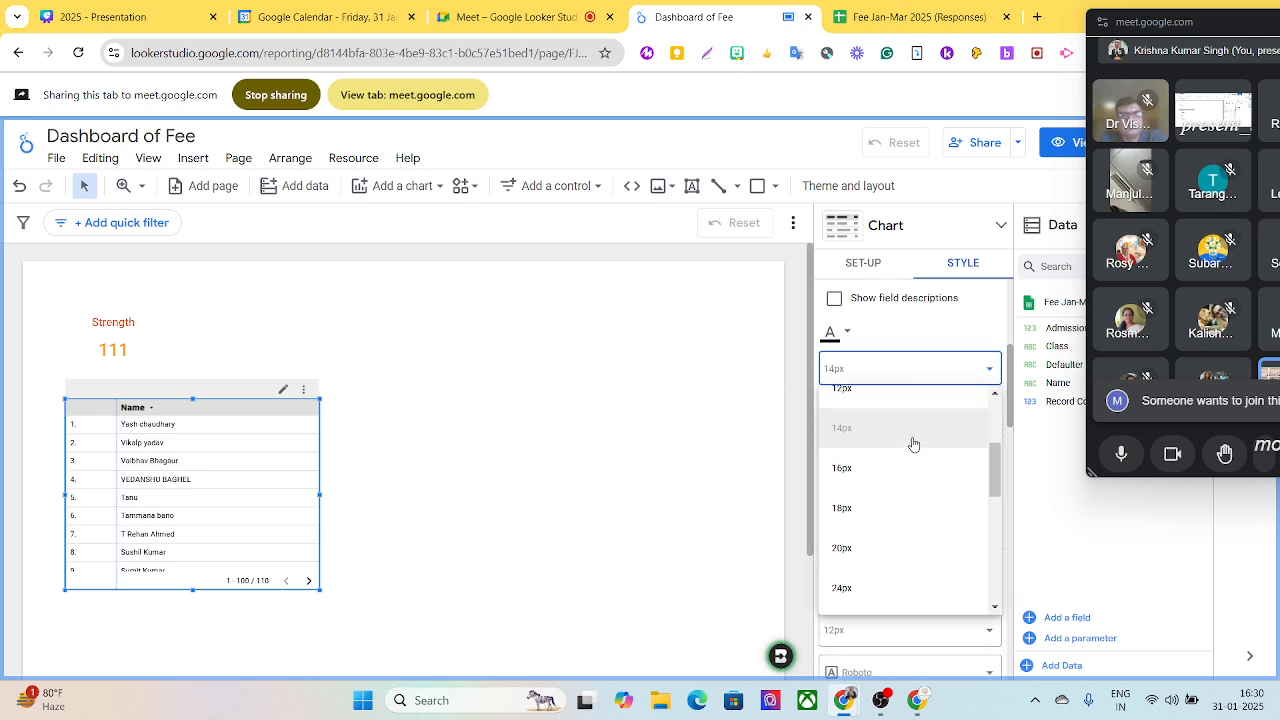
scroll(843, 475, down, 1)
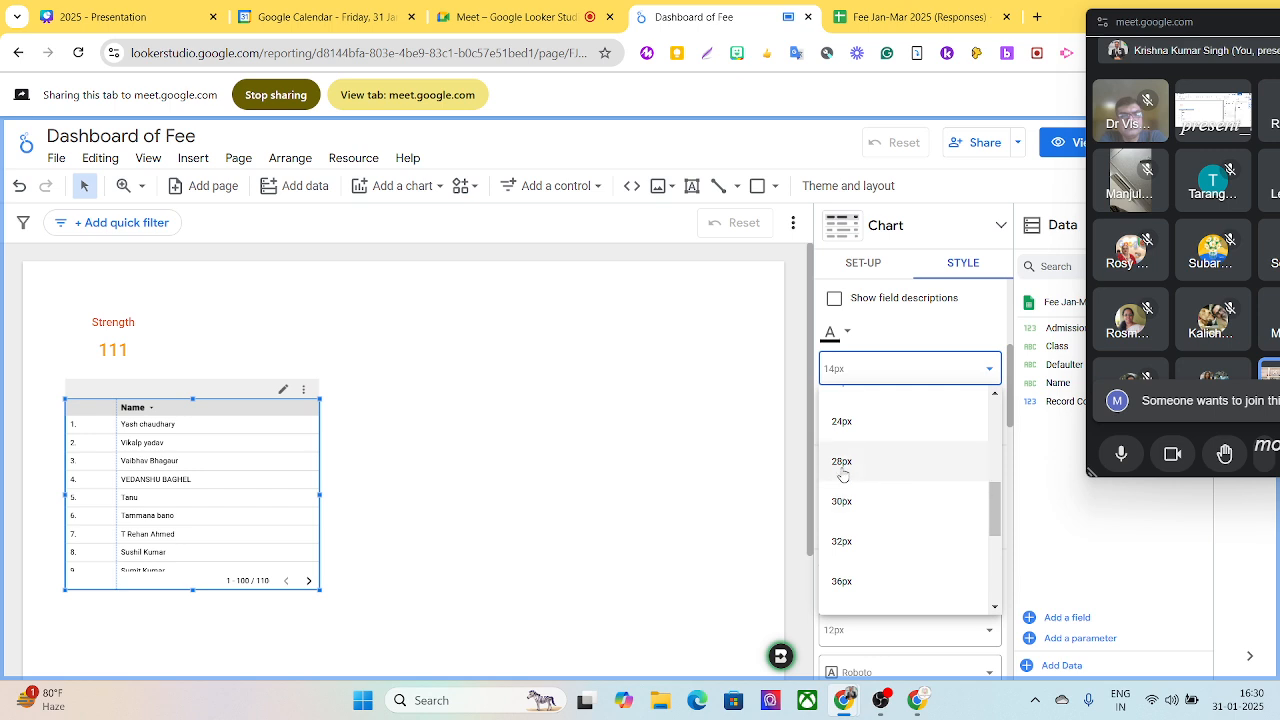
click(843, 467)
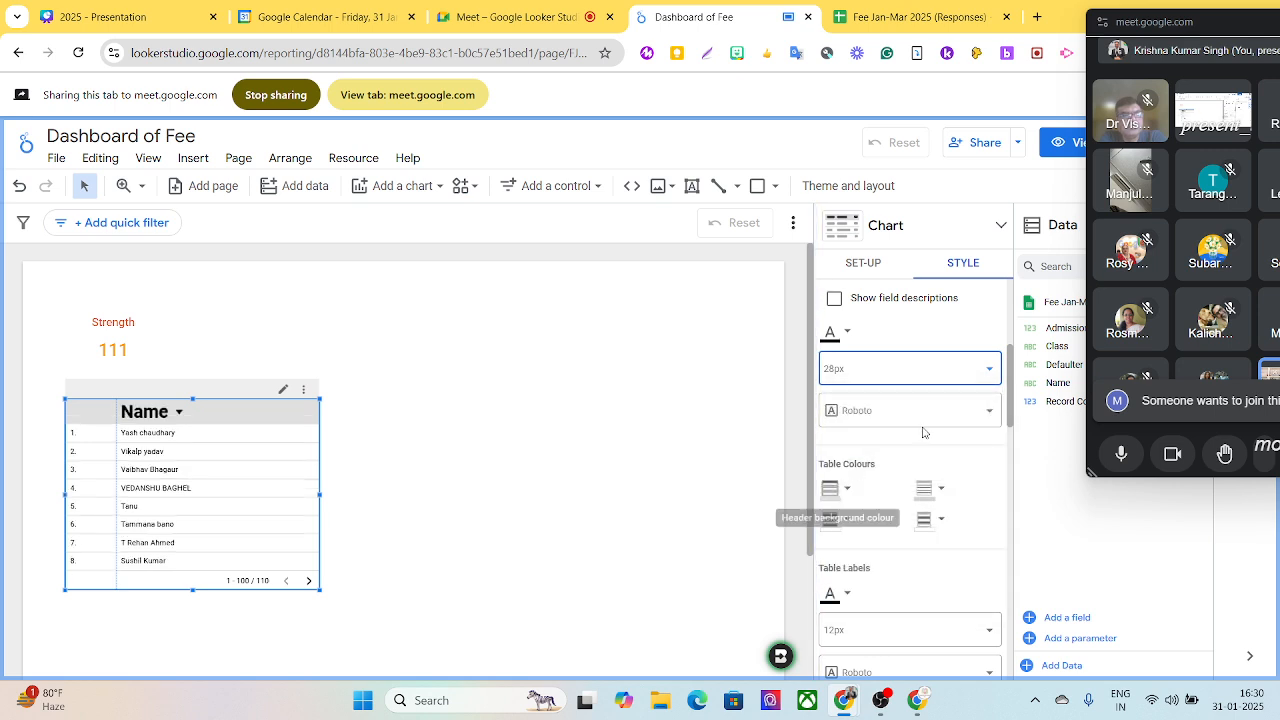
- Try a 30px font size on the table header, then return it to 28px
click(961, 370)
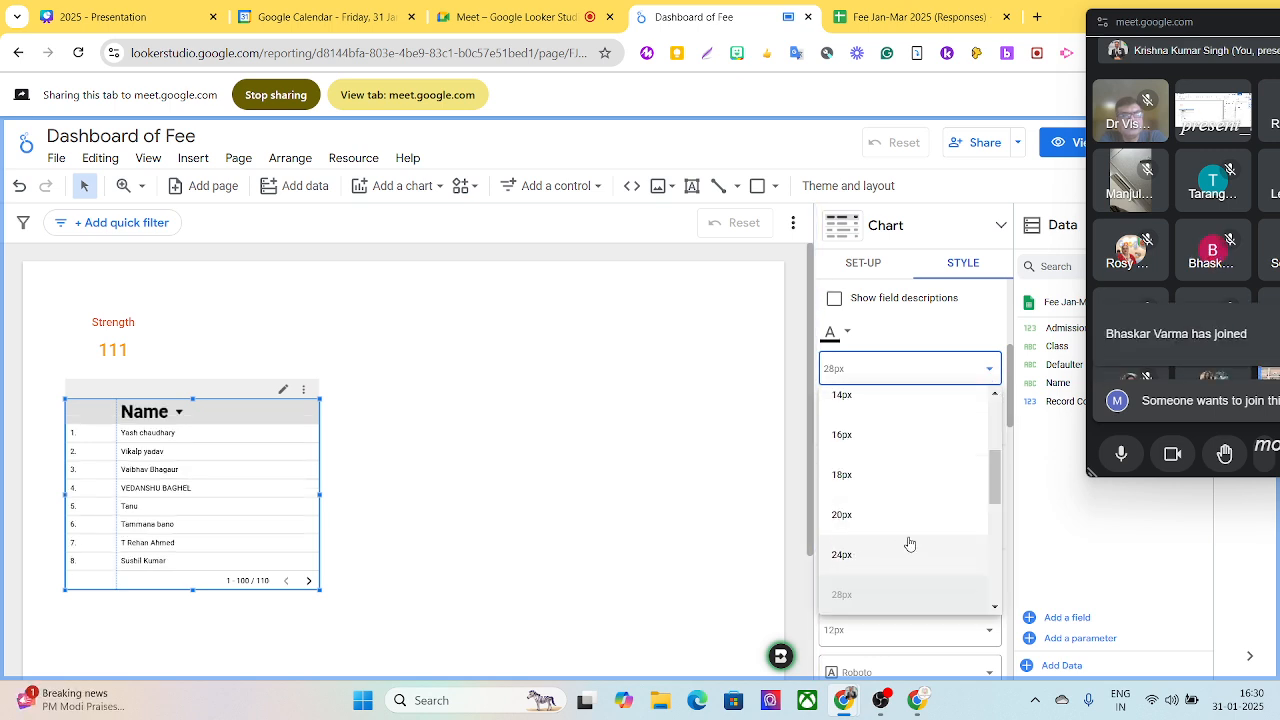
scroll(894, 531, down, 1)
click(856, 553)
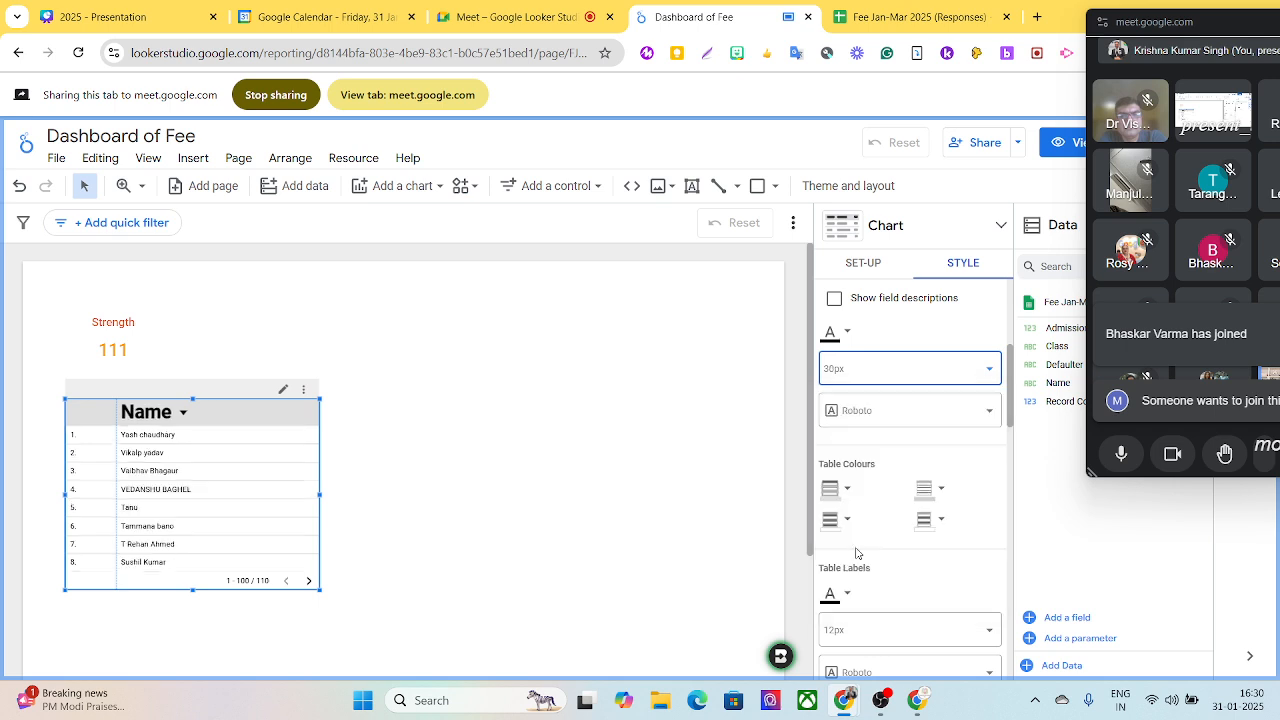
click(987, 374)
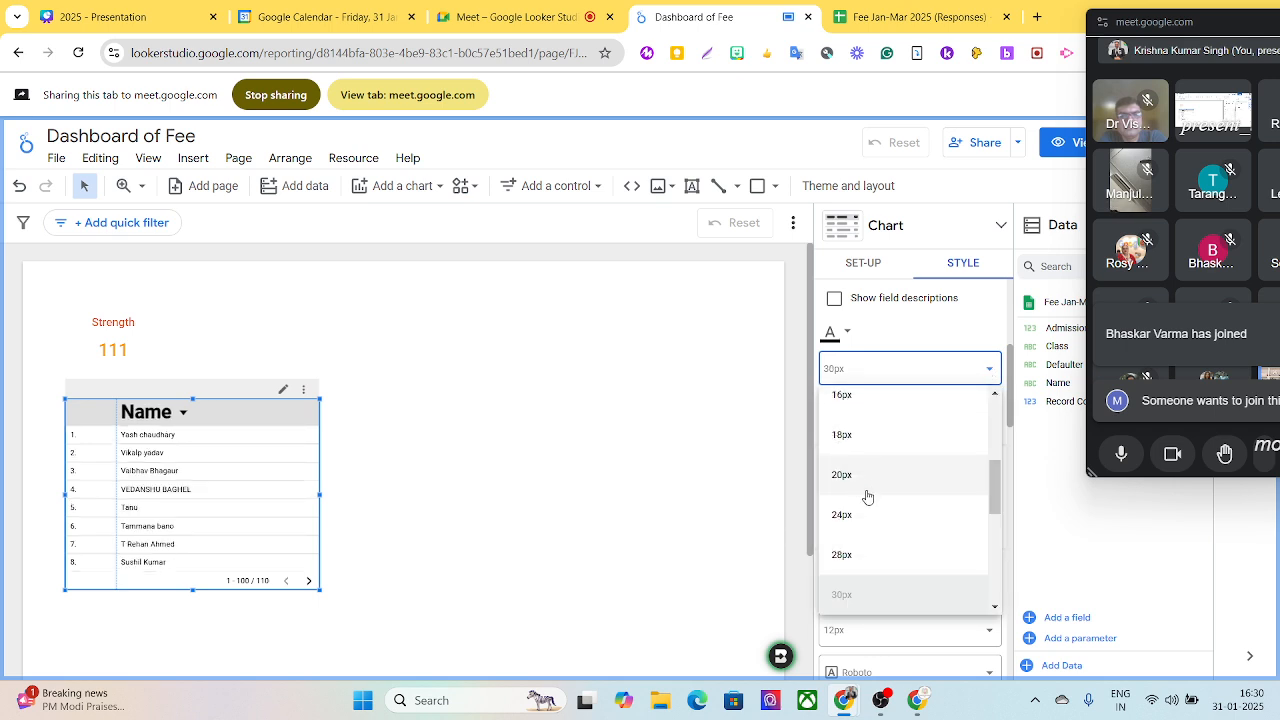
click(841, 554)
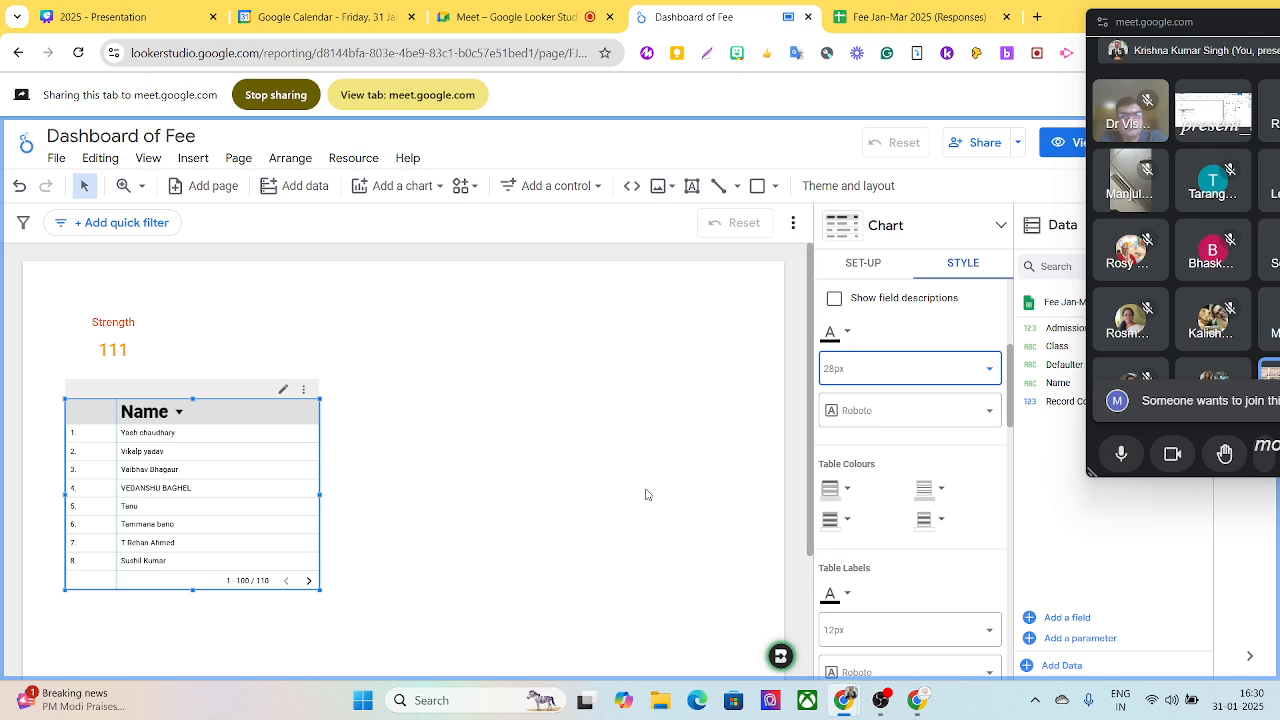
- Set the font size of the name table's labels to 20px
drag(1008, 362, 1015, 400)
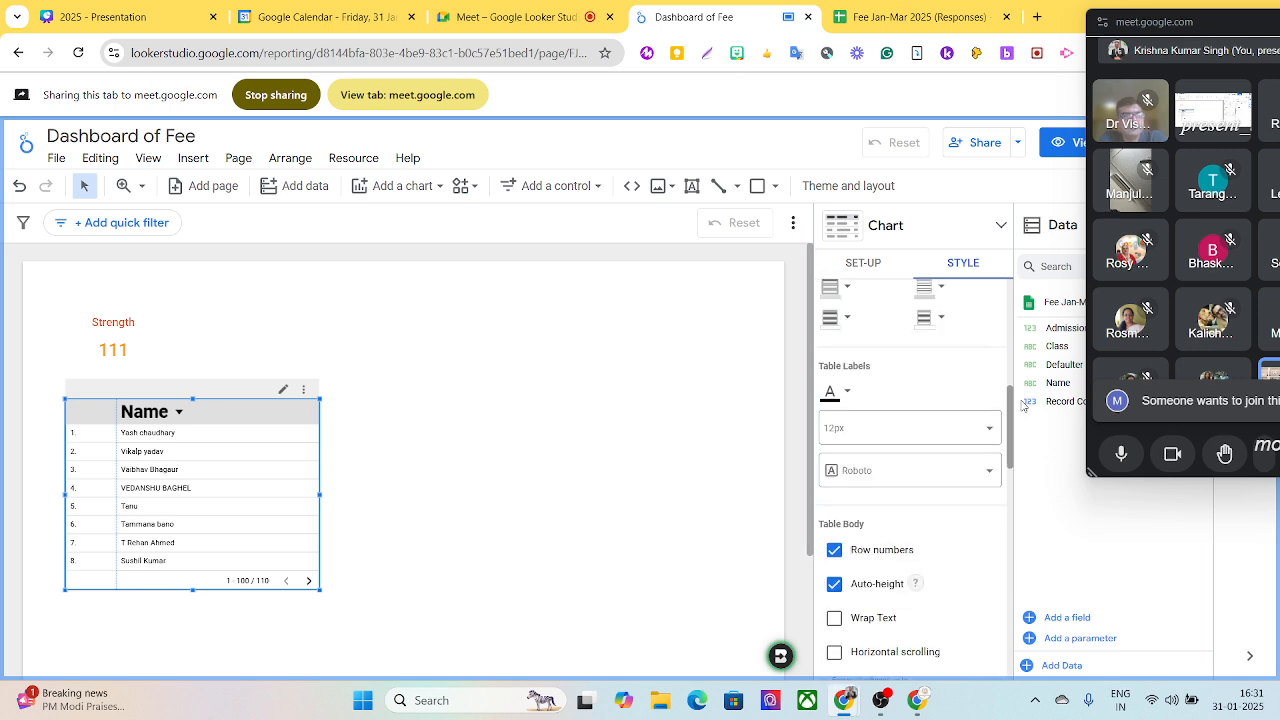
click(850, 397)
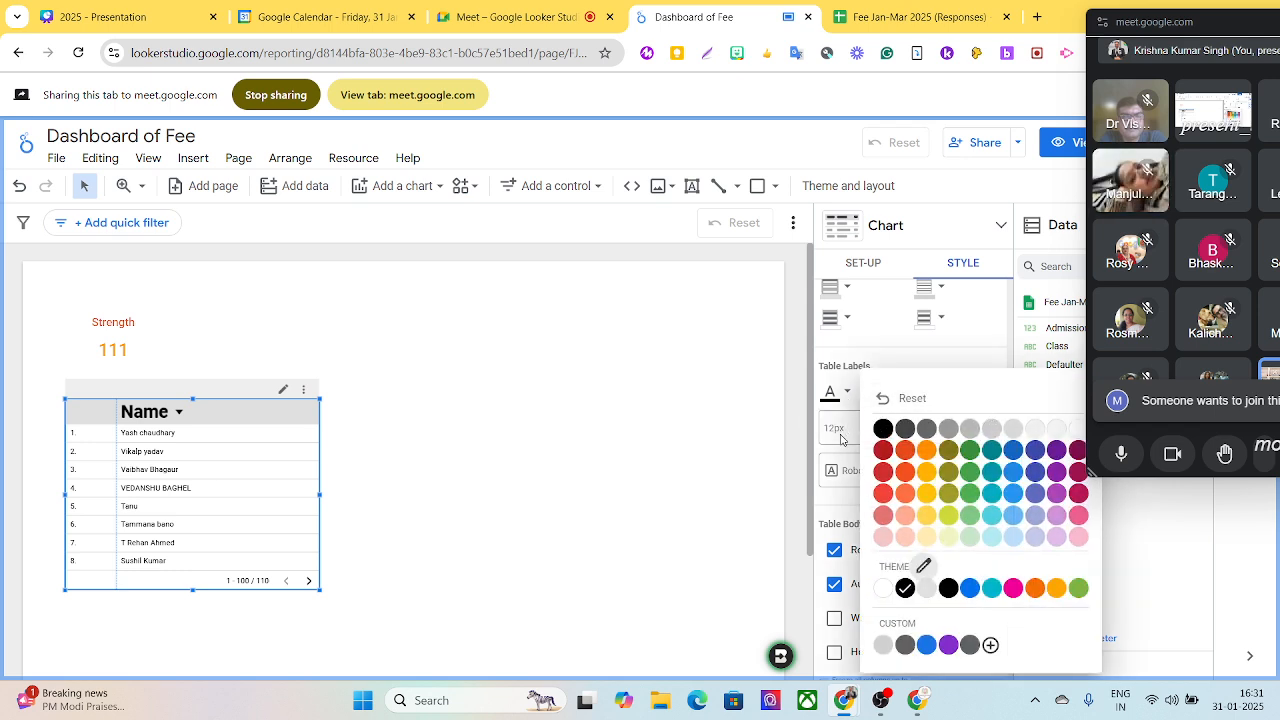
click(841, 438)
click(841, 438)
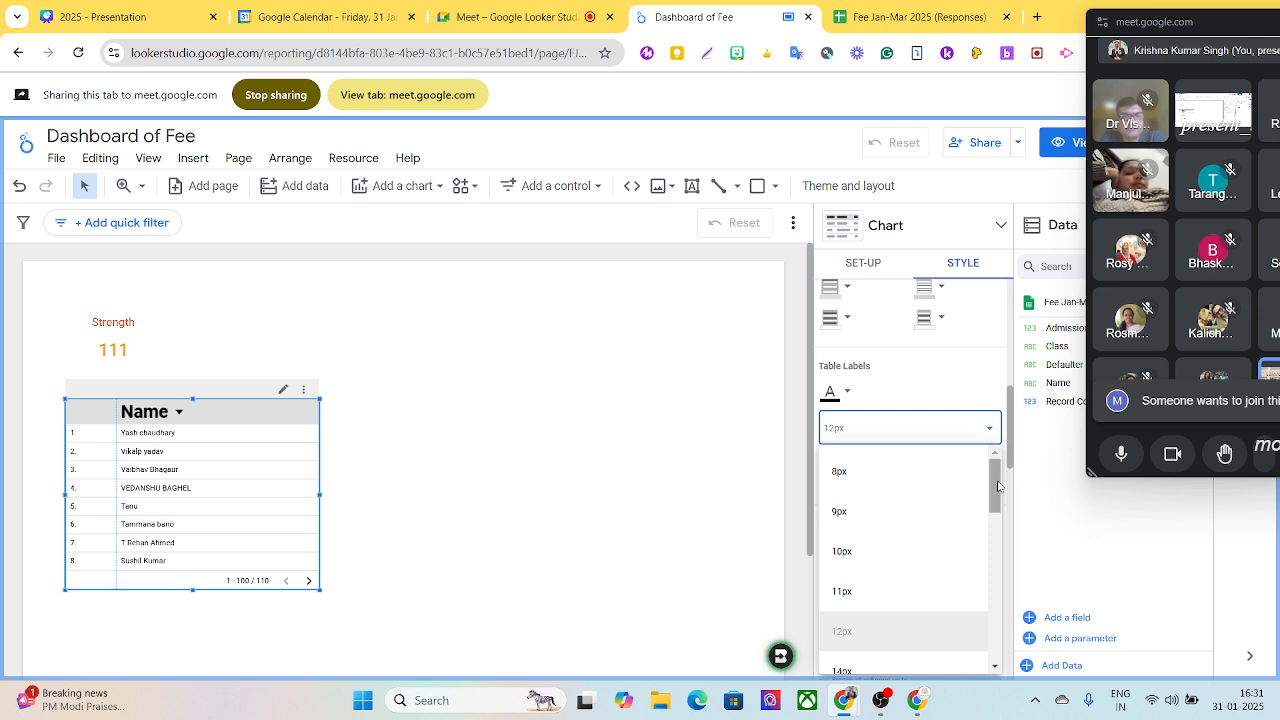
drag(991, 494, 992, 544)
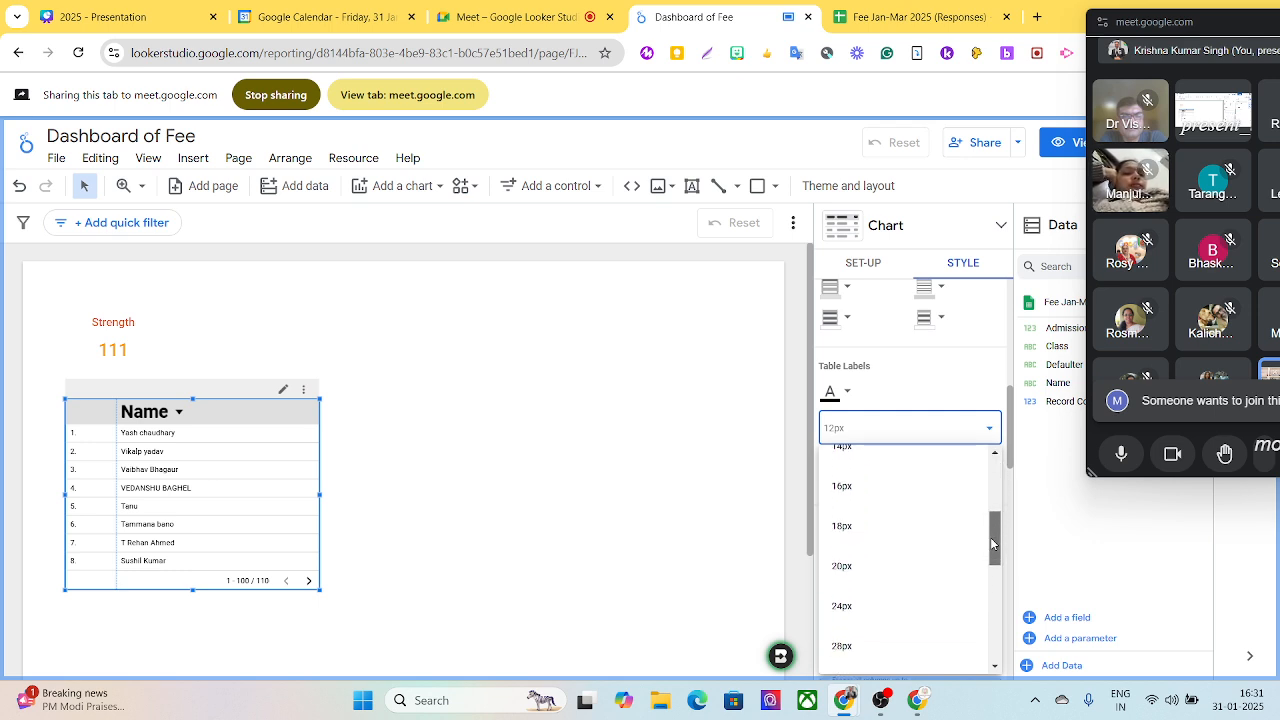
click(856, 568)
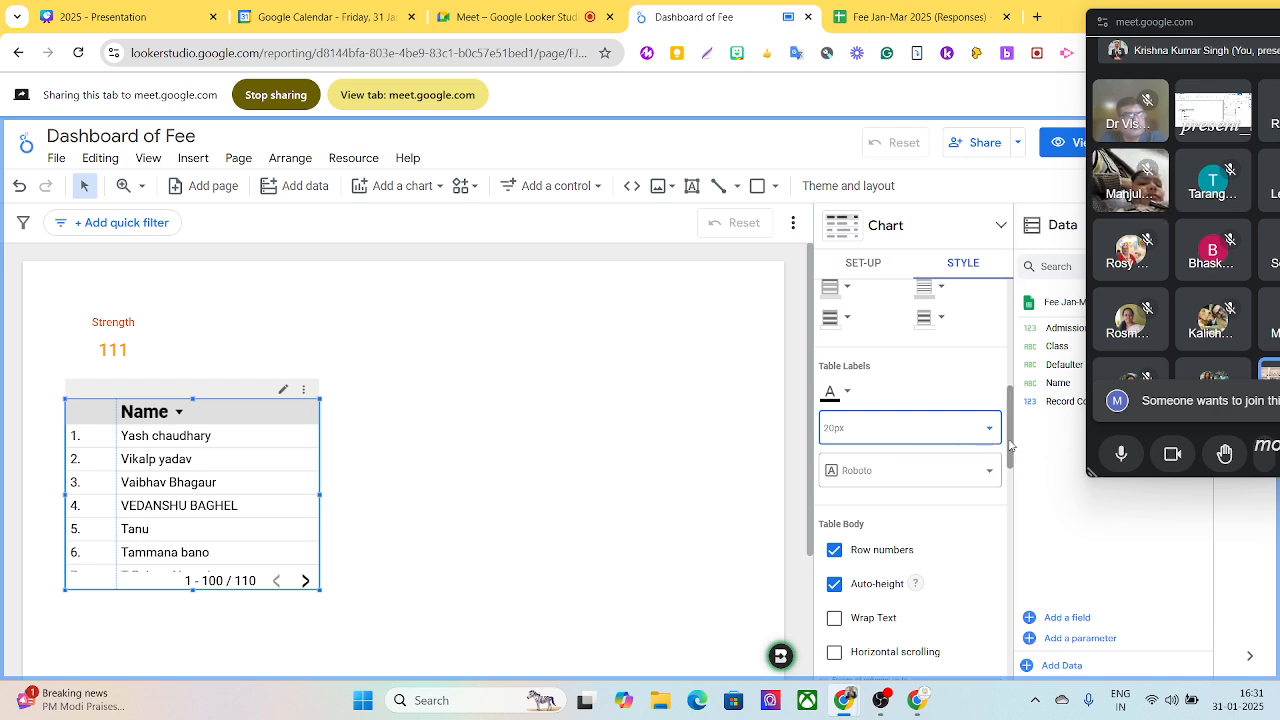
- Colour the name table's label text white and fill the table's background with purple
click(847, 392)
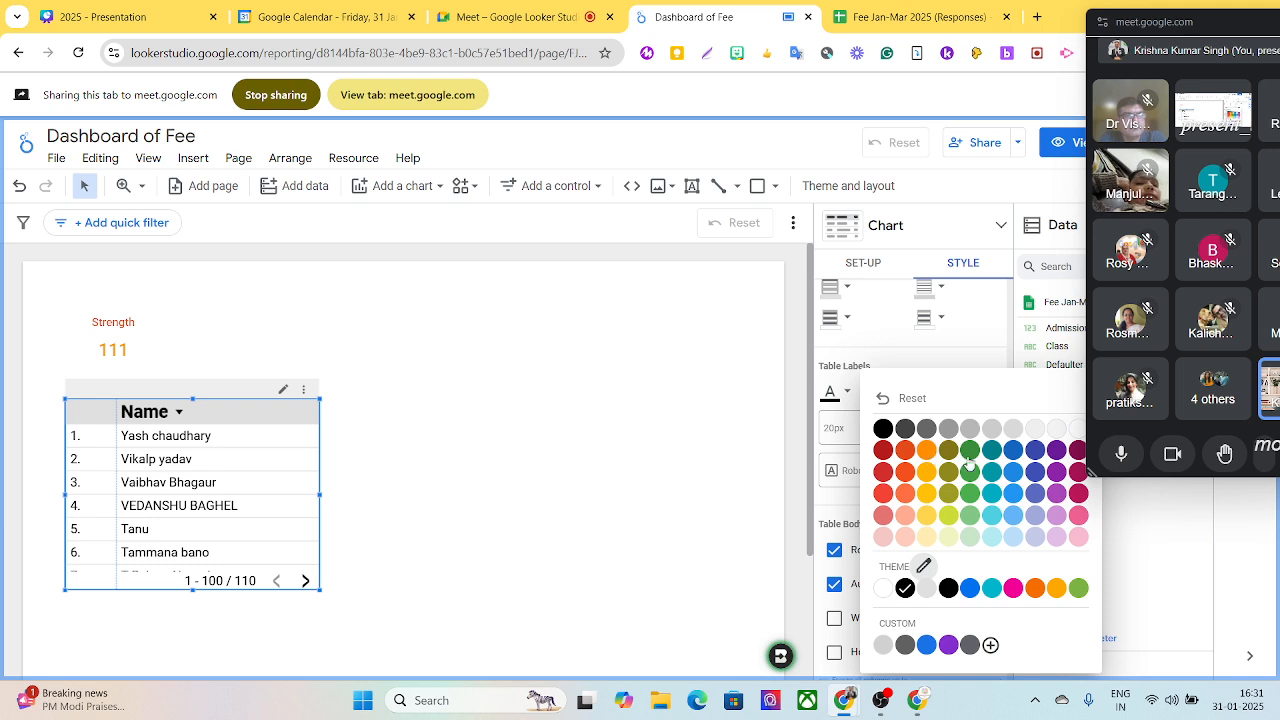
click(1076, 436)
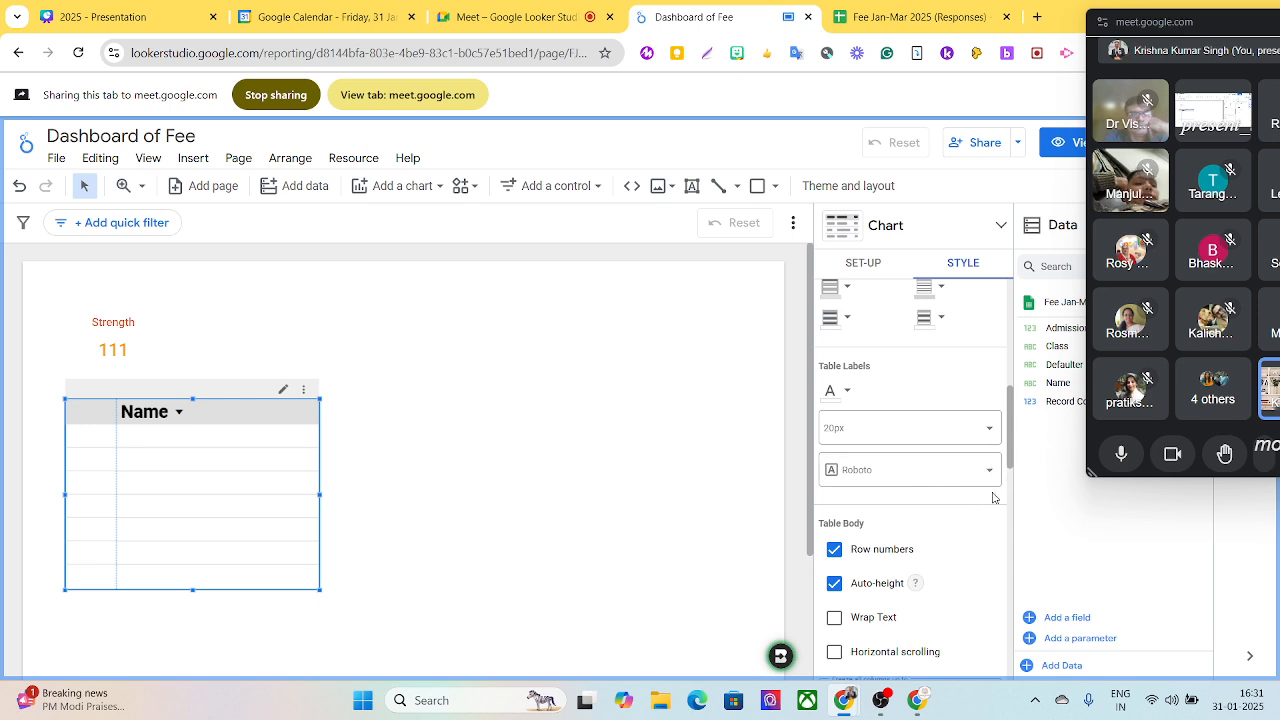
drag(1013, 445, 1016, 602)
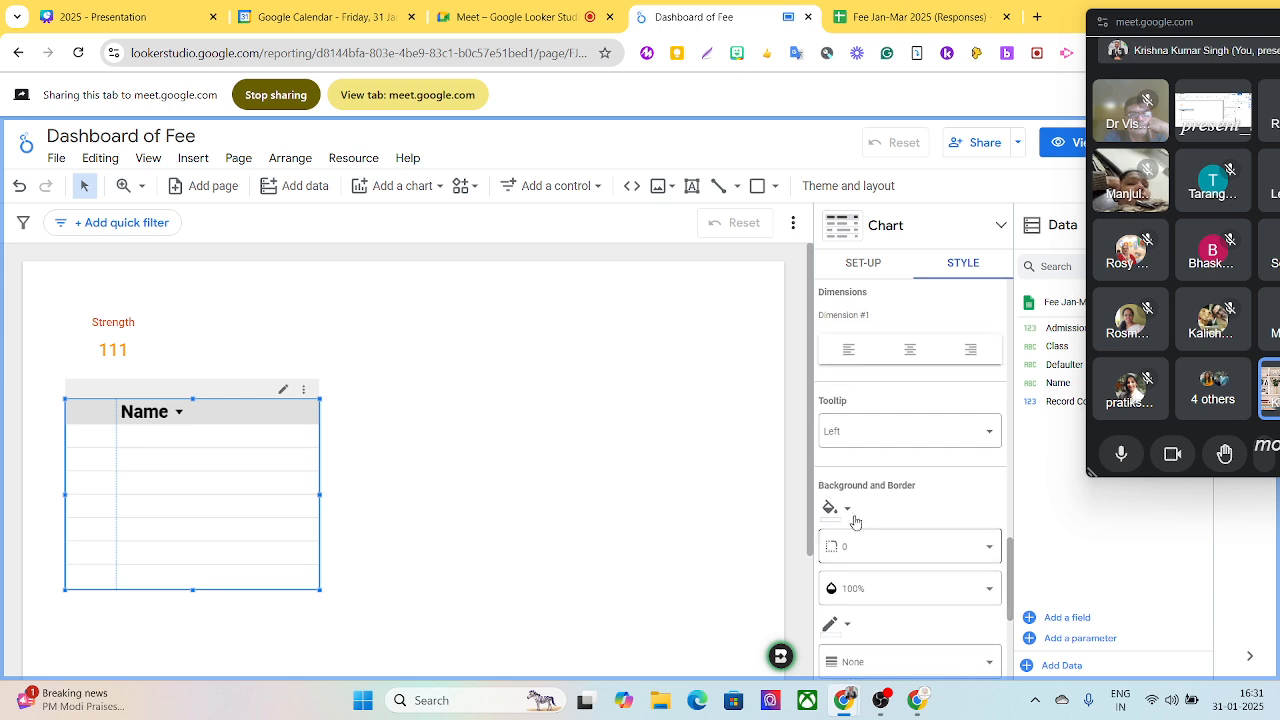
click(849, 512)
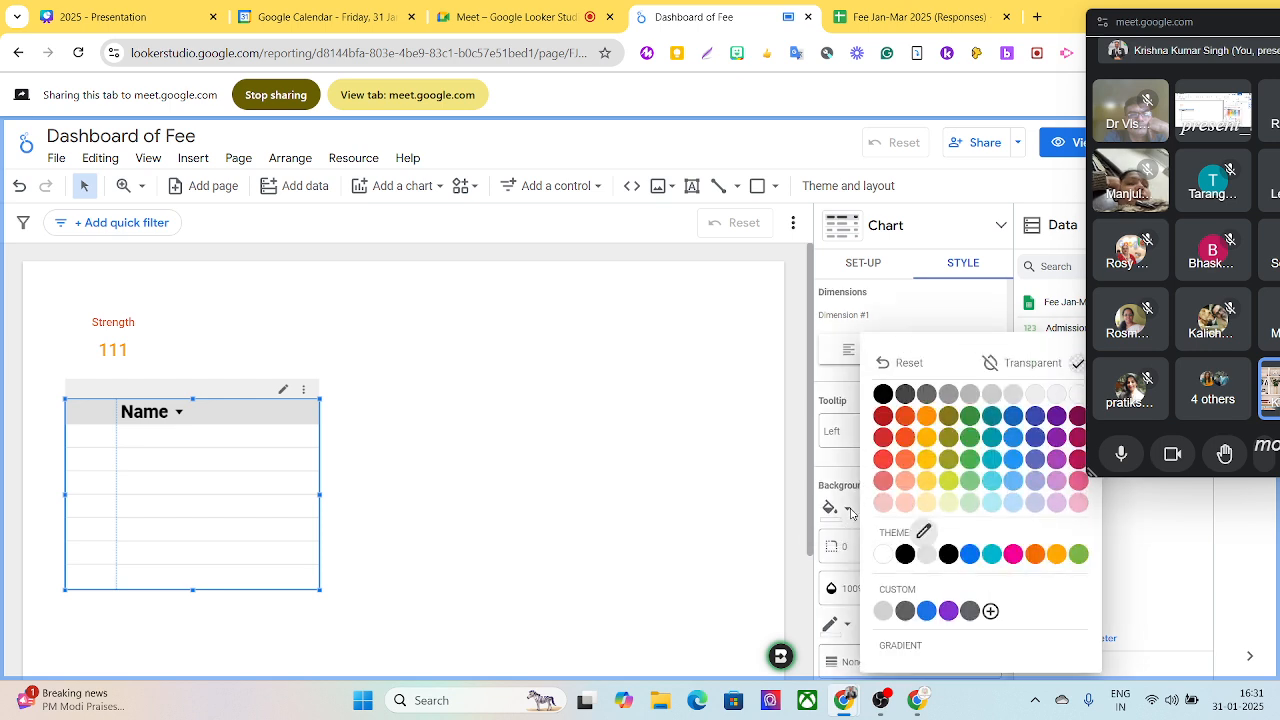
click(1056, 459)
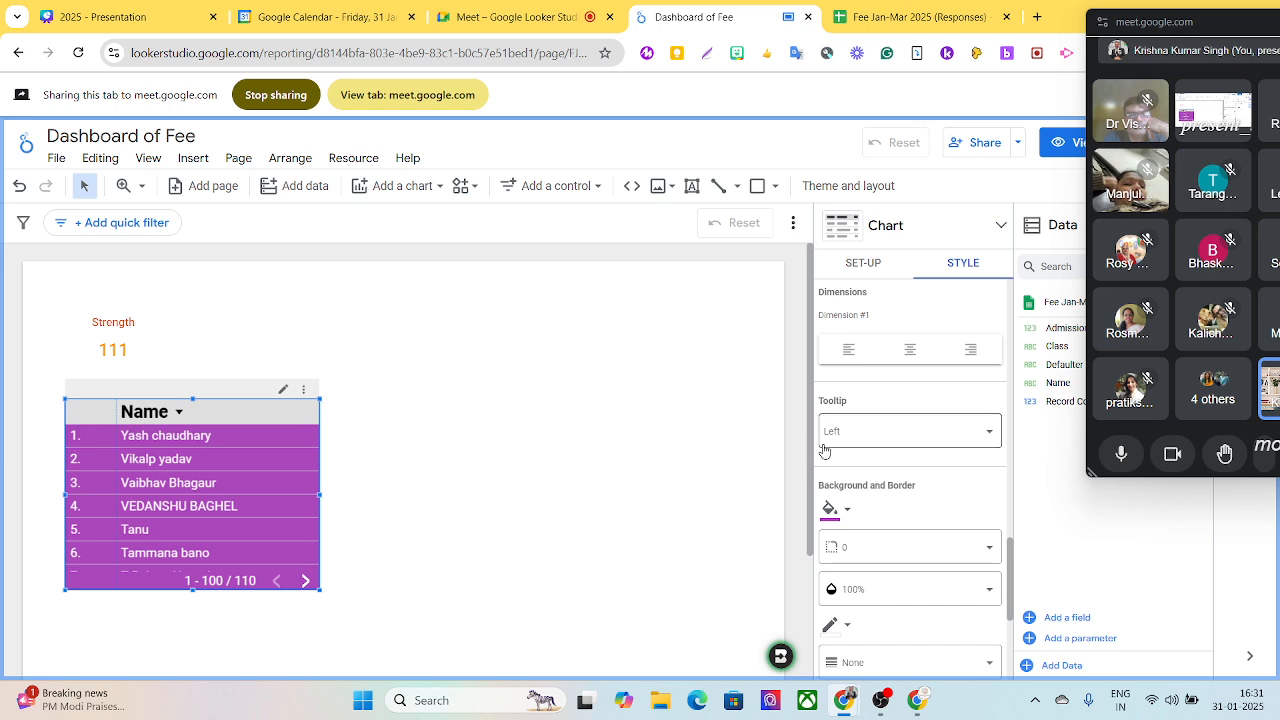
- Extend the purple name table downward until ten rows fit, and move it up closer to the Strength scorecard
scroll(812, 462, down, 1)
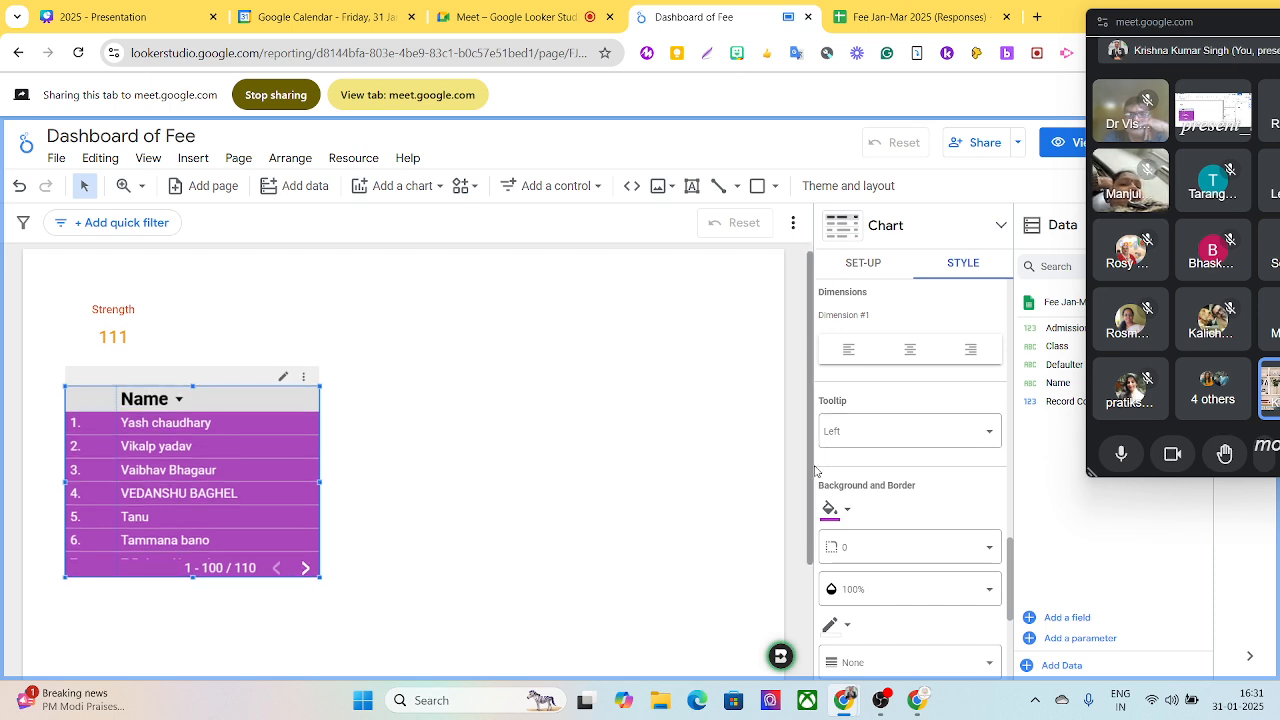
click(200, 591)
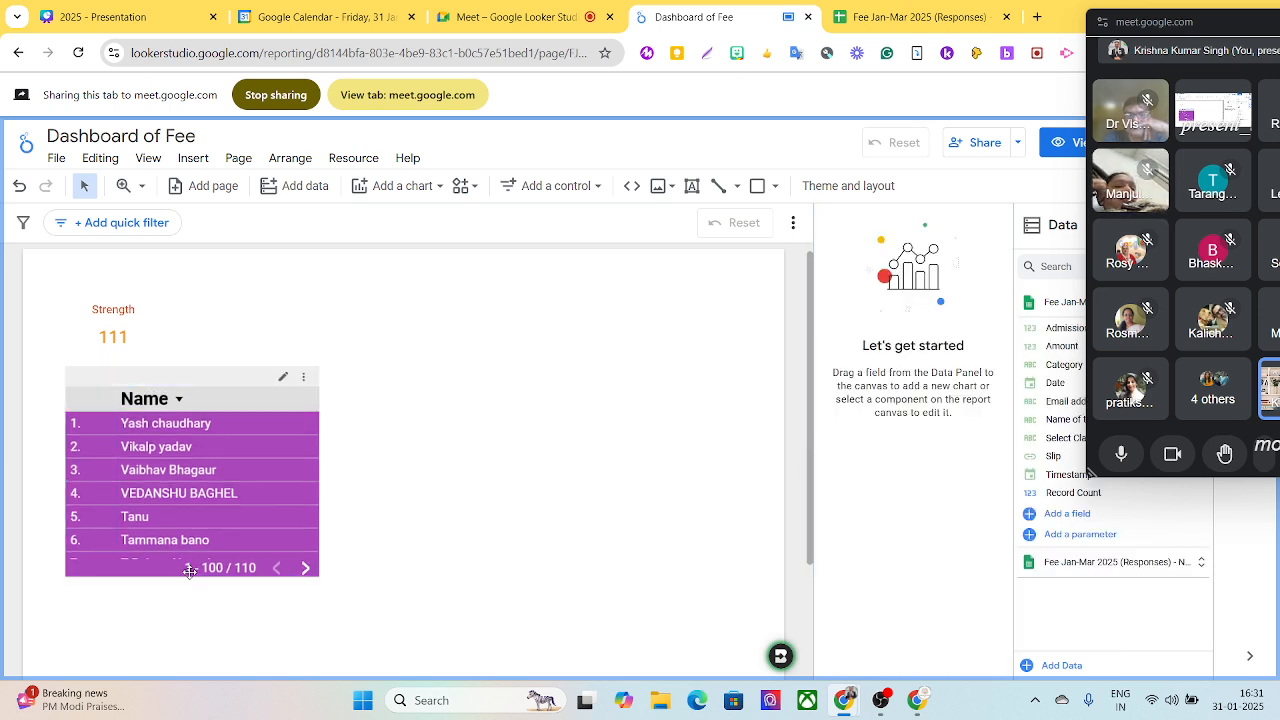
click(237, 531)
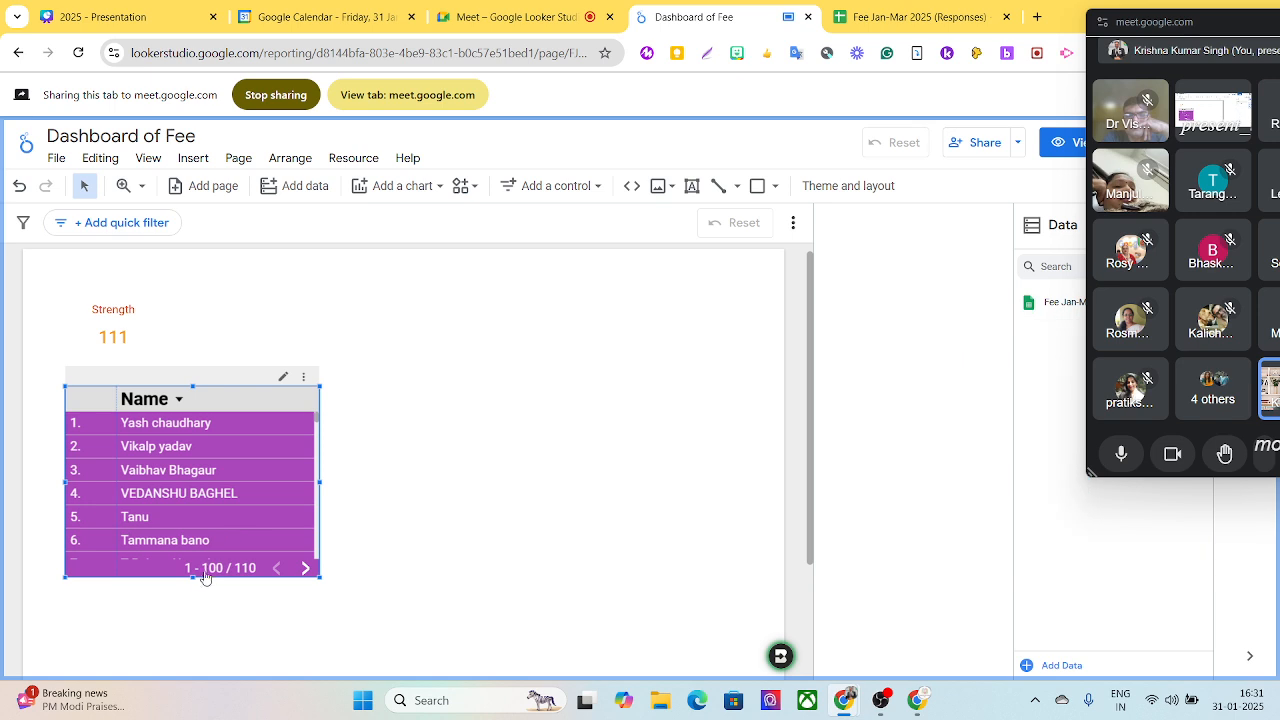
drag(192, 577, 171, 658)
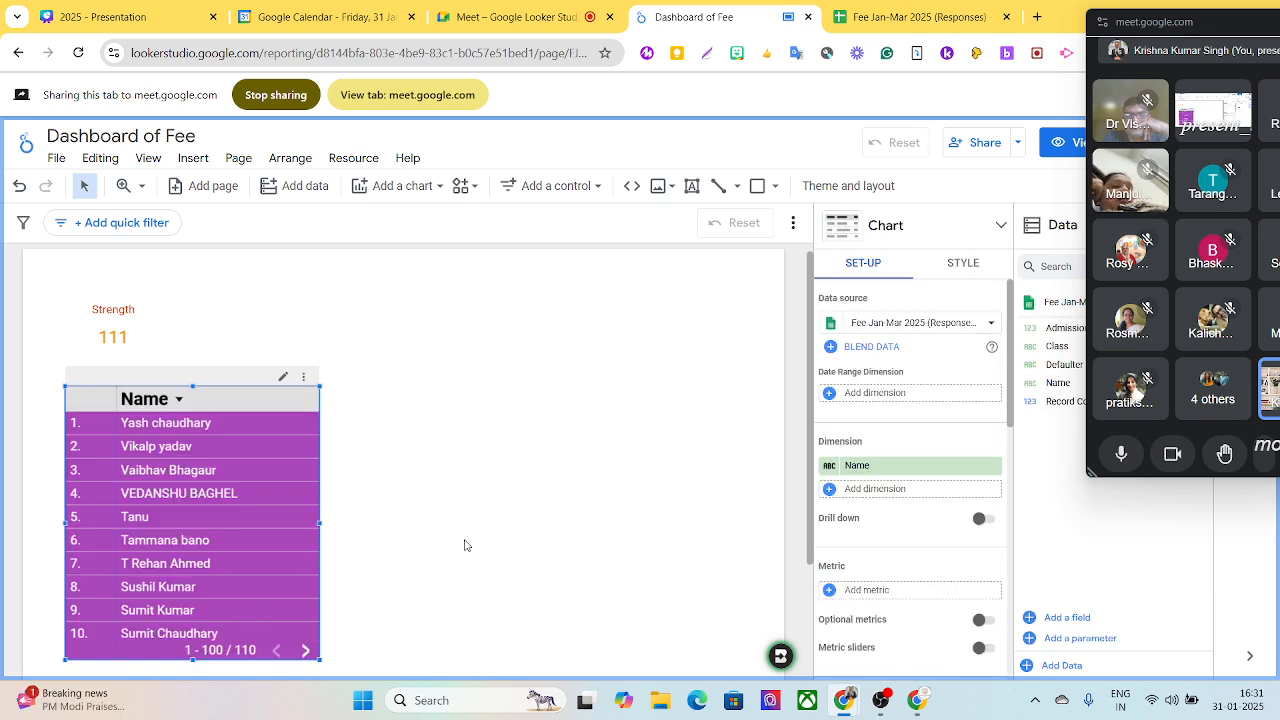
drag(229, 399, 237, 383)
click(131, 318)
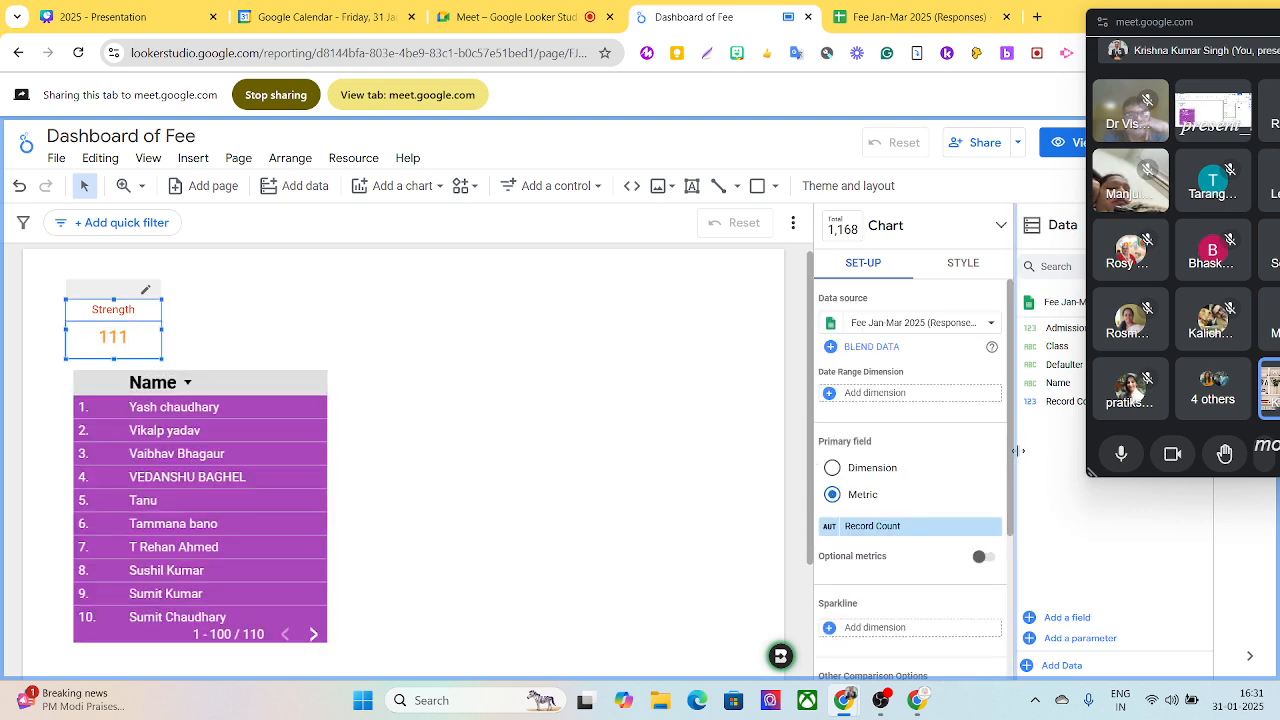
click(974, 270)
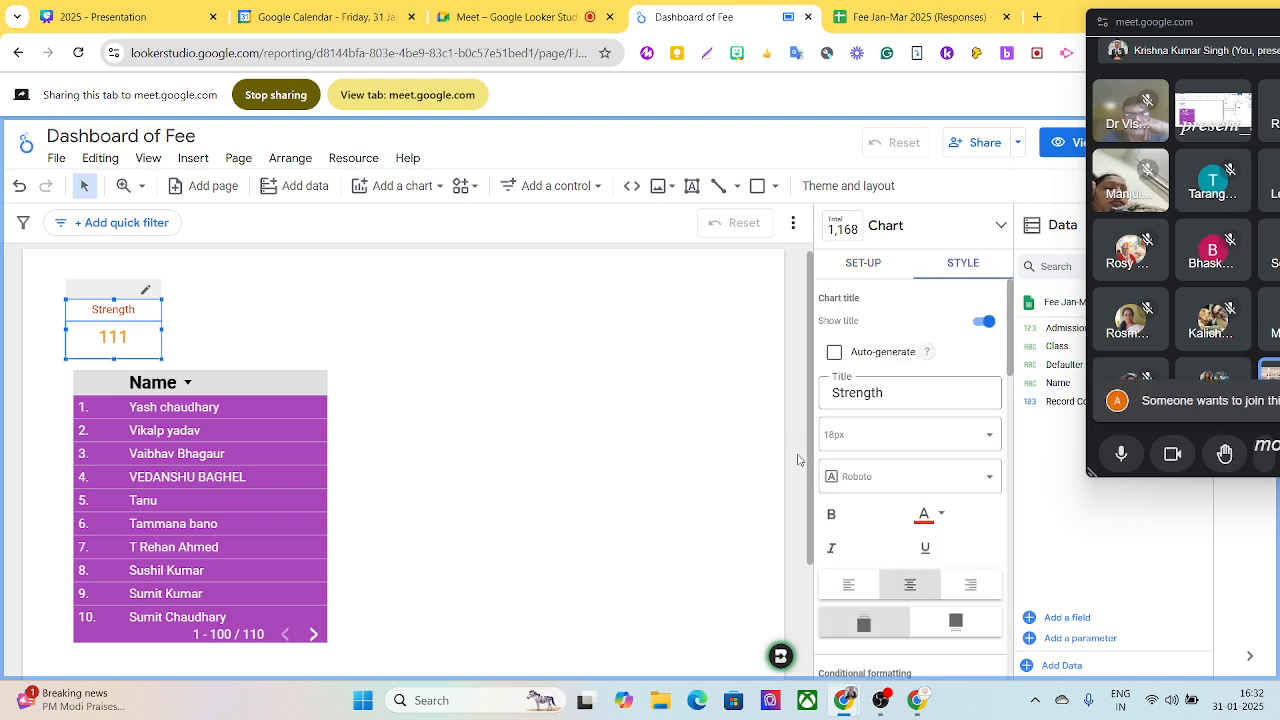
scroll(810, 500, down, 1)
scroll(810, 500, down, 3)
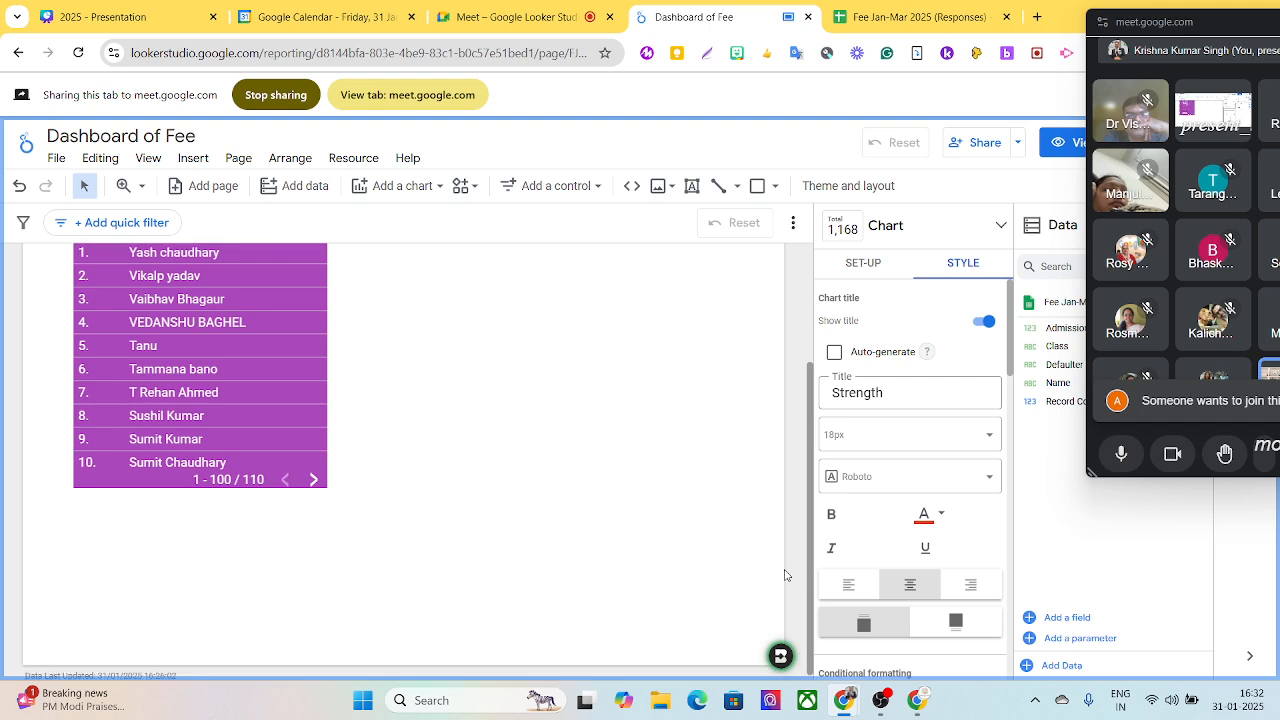
click(576, 461)
scroll(584, 438, up, 4)
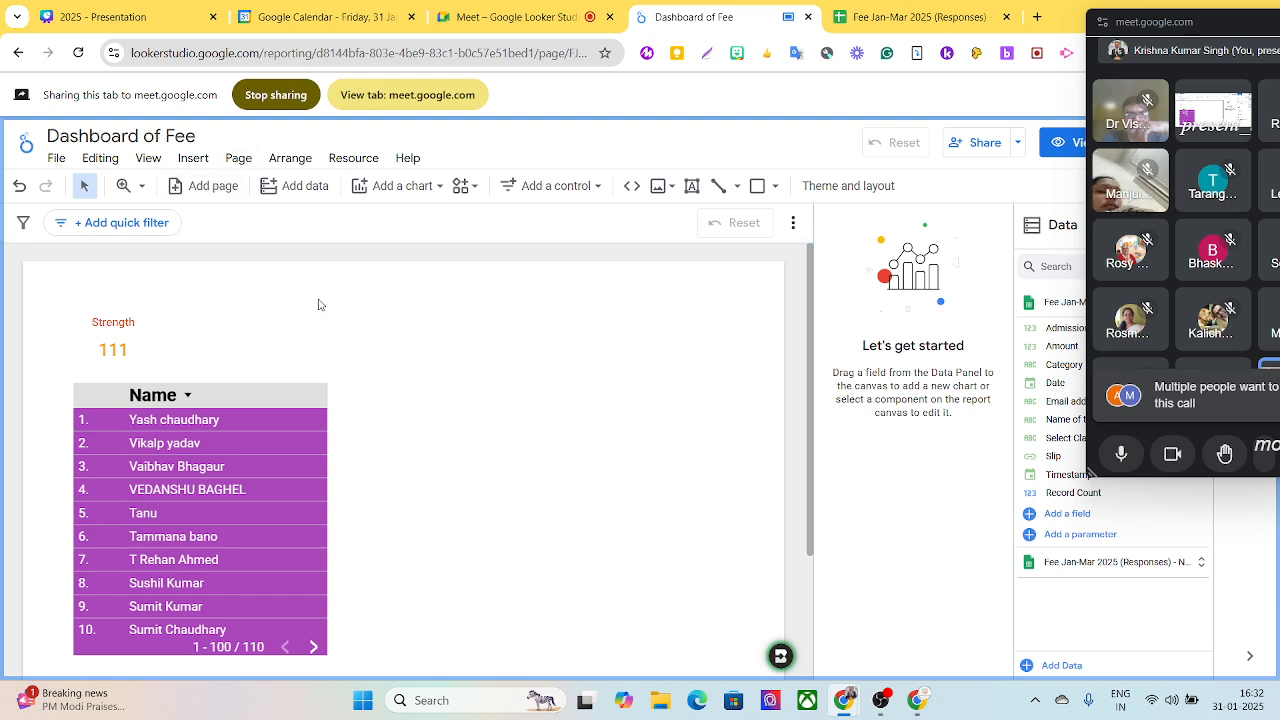
- Start a custom linear gradient for the current page's background and make its first colour step dark blue
click(238, 160)
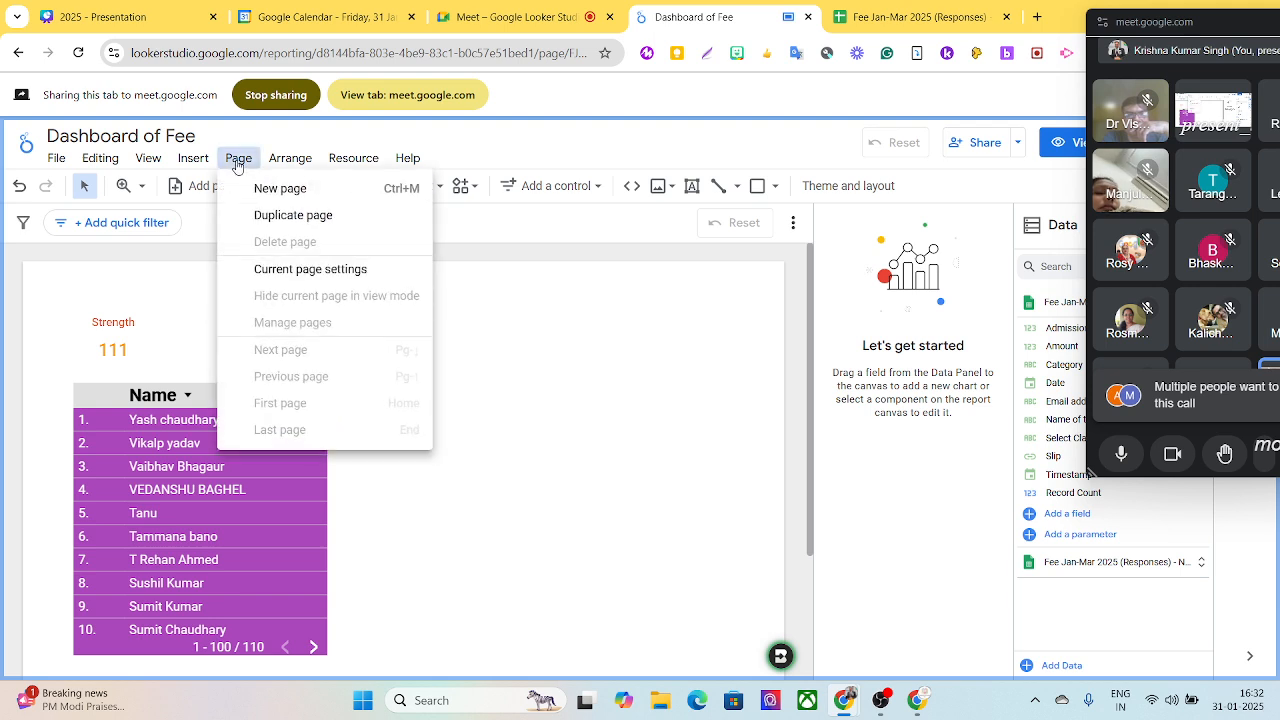
click(305, 270)
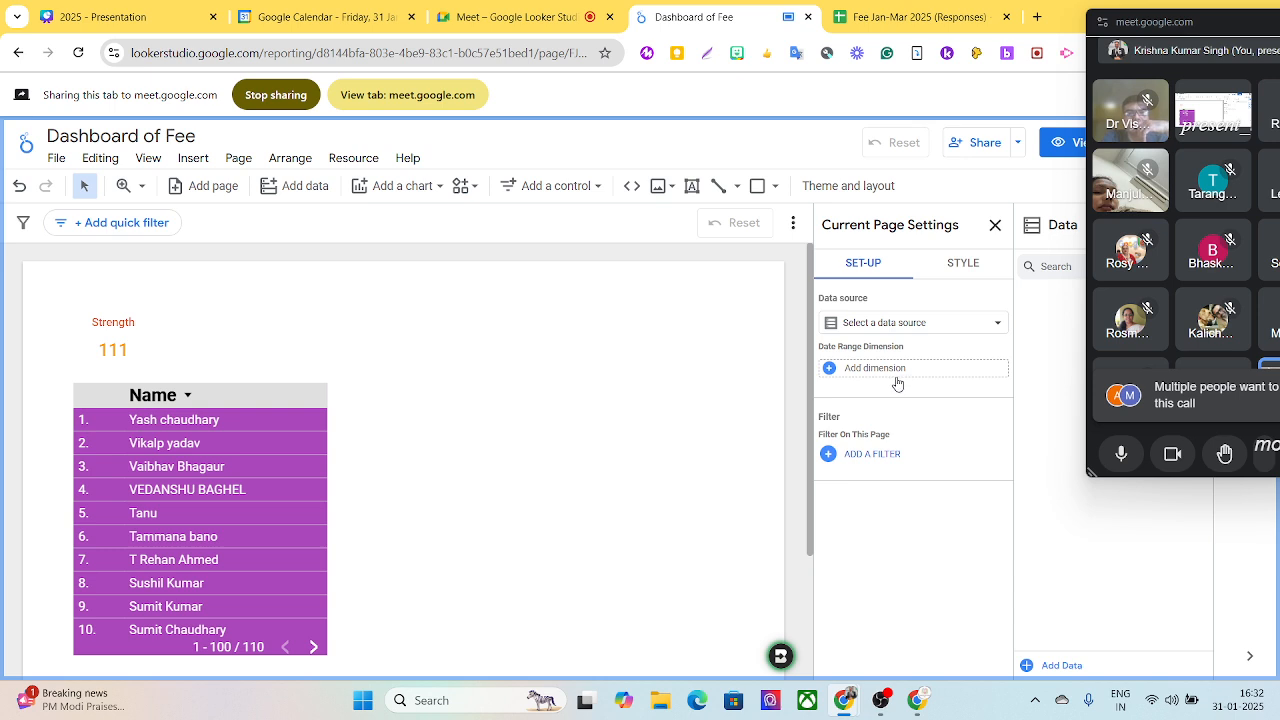
click(963, 264)
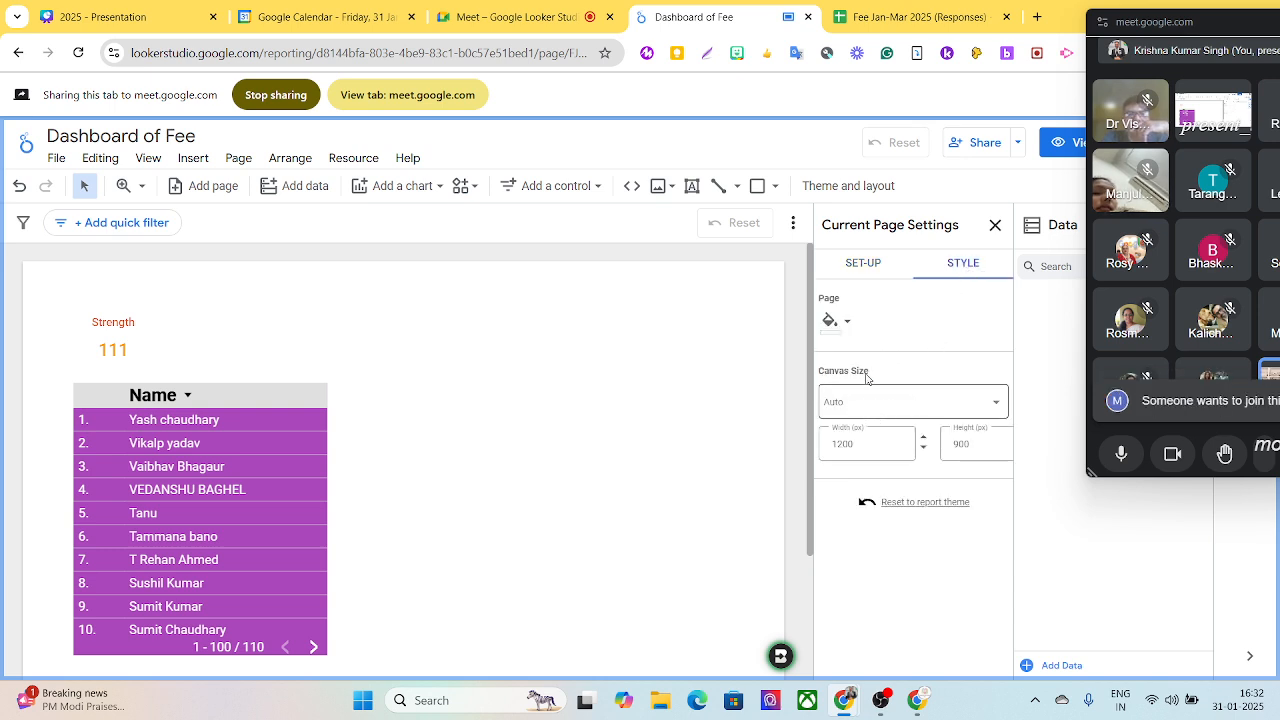
click(851, 323)
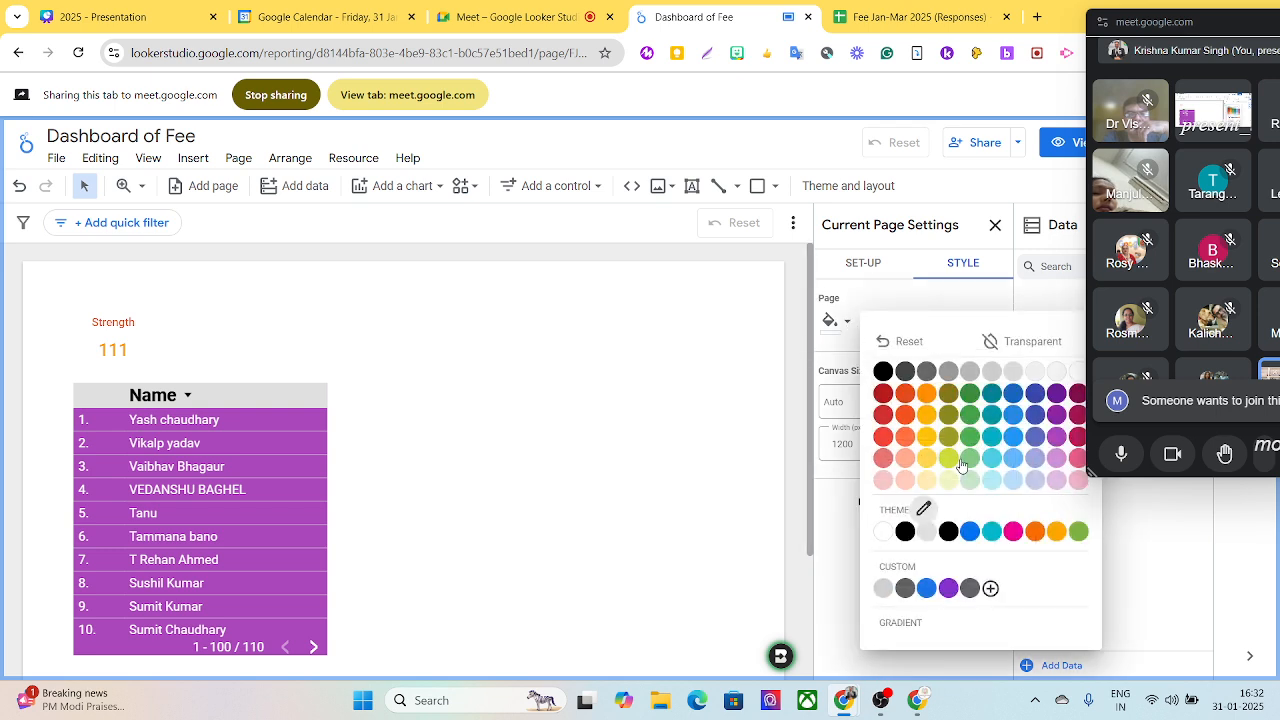
click(893, 625)
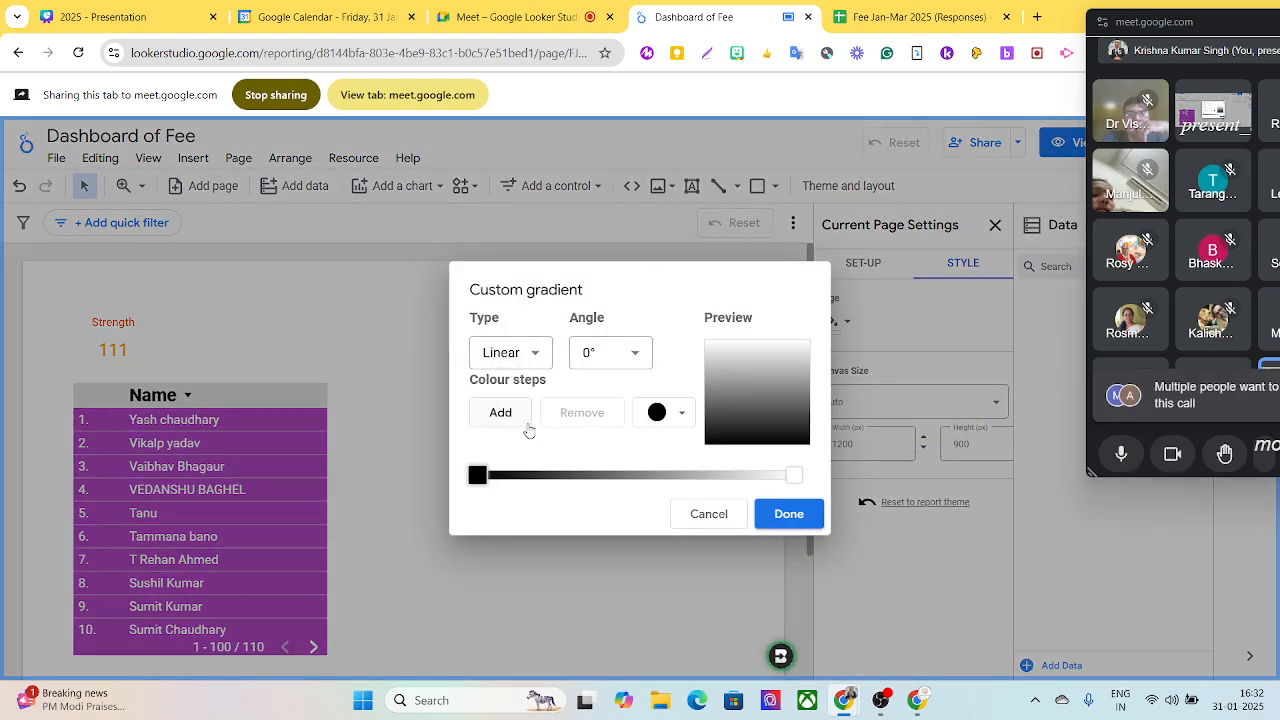
click(668, 413)
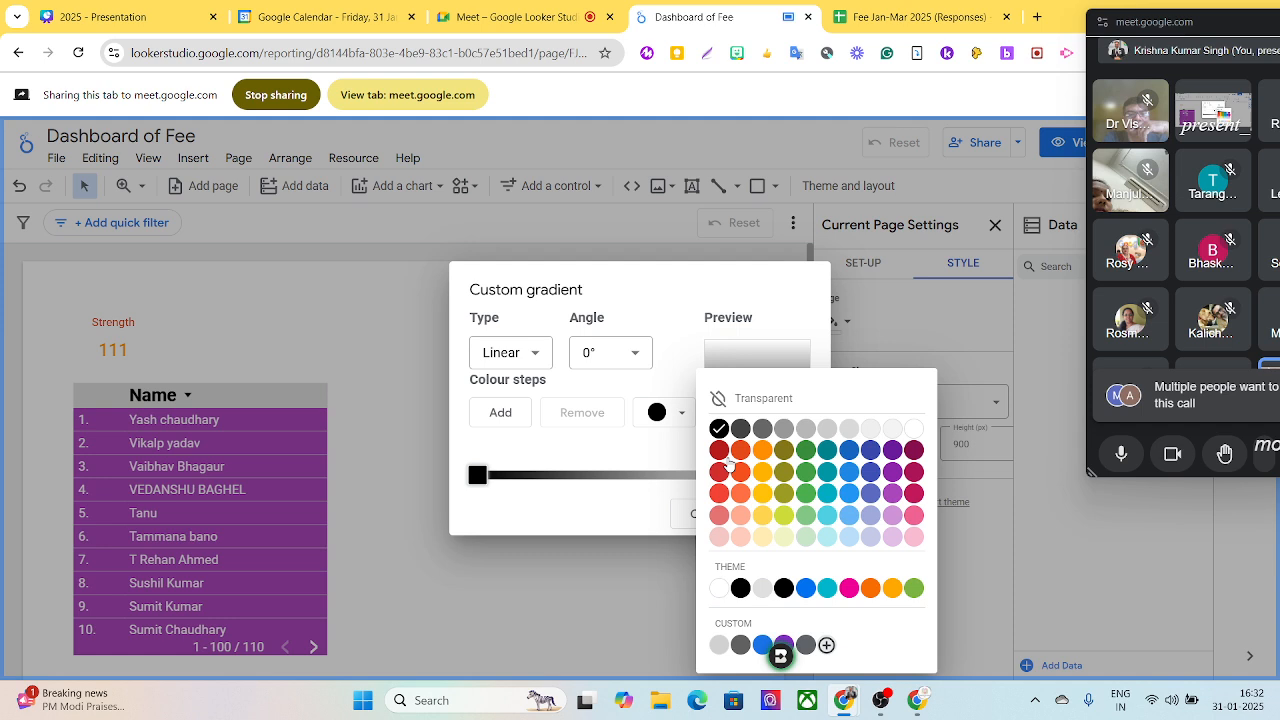
click(850, 451)
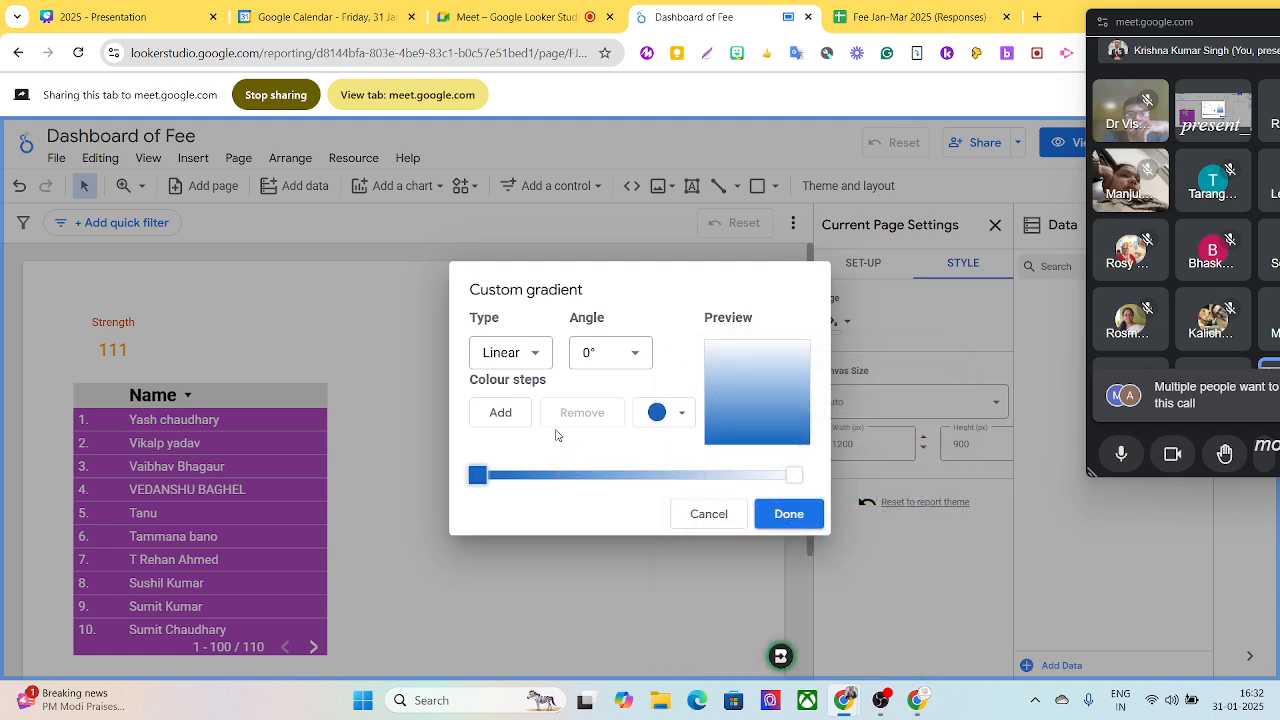
- Add two more colour steps in progressively lighter blues, keep the white end, and apply the gradient to the page background
click(501, 413)
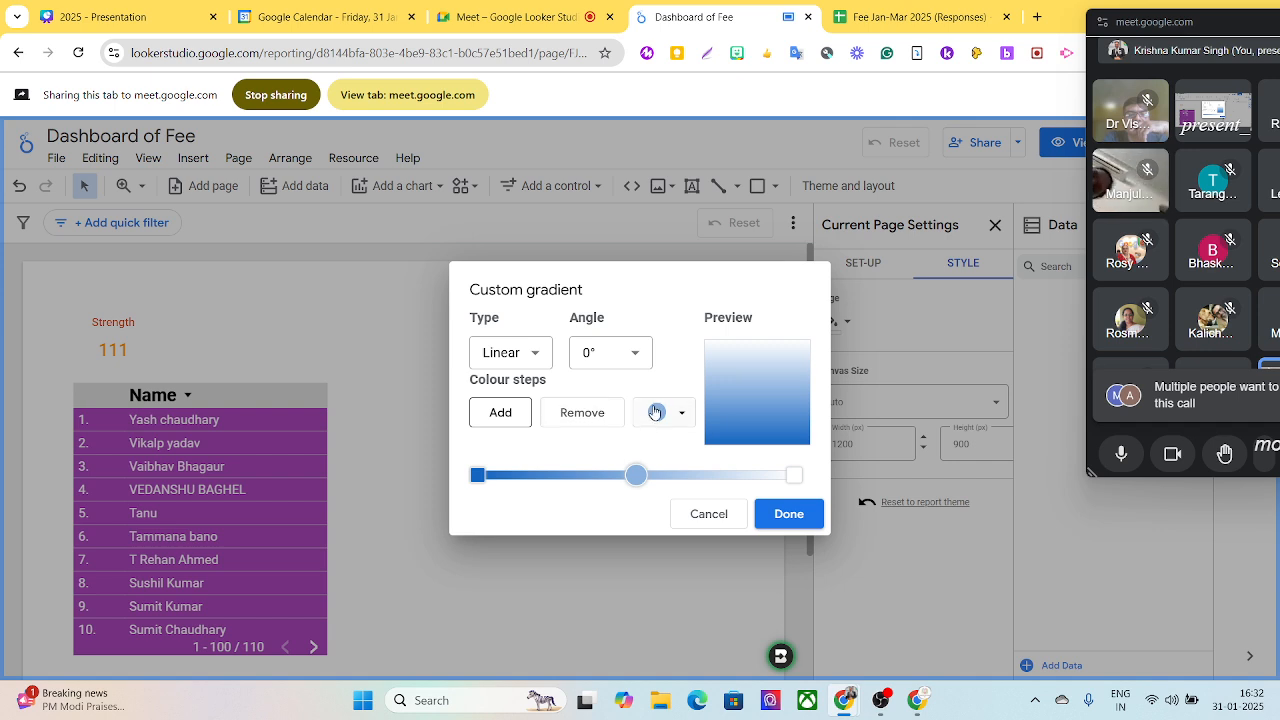
click(679, 414)
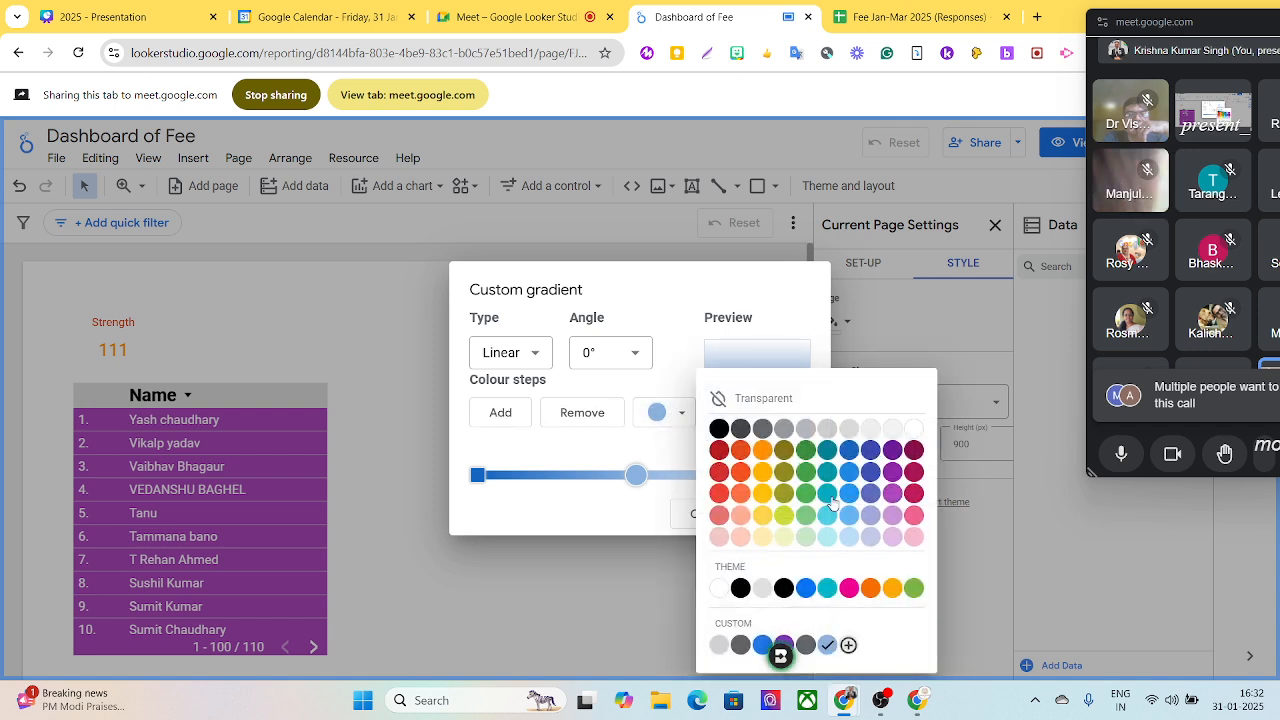
click(848, 472)
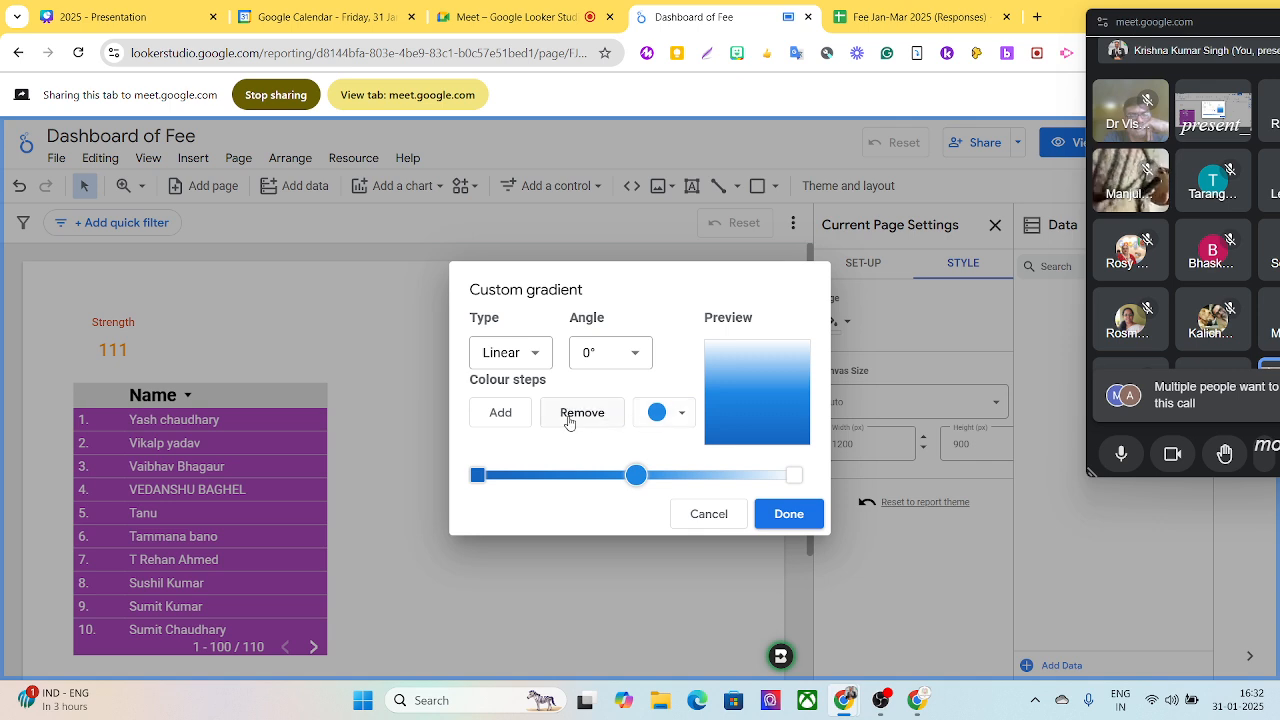
click(496, 420)
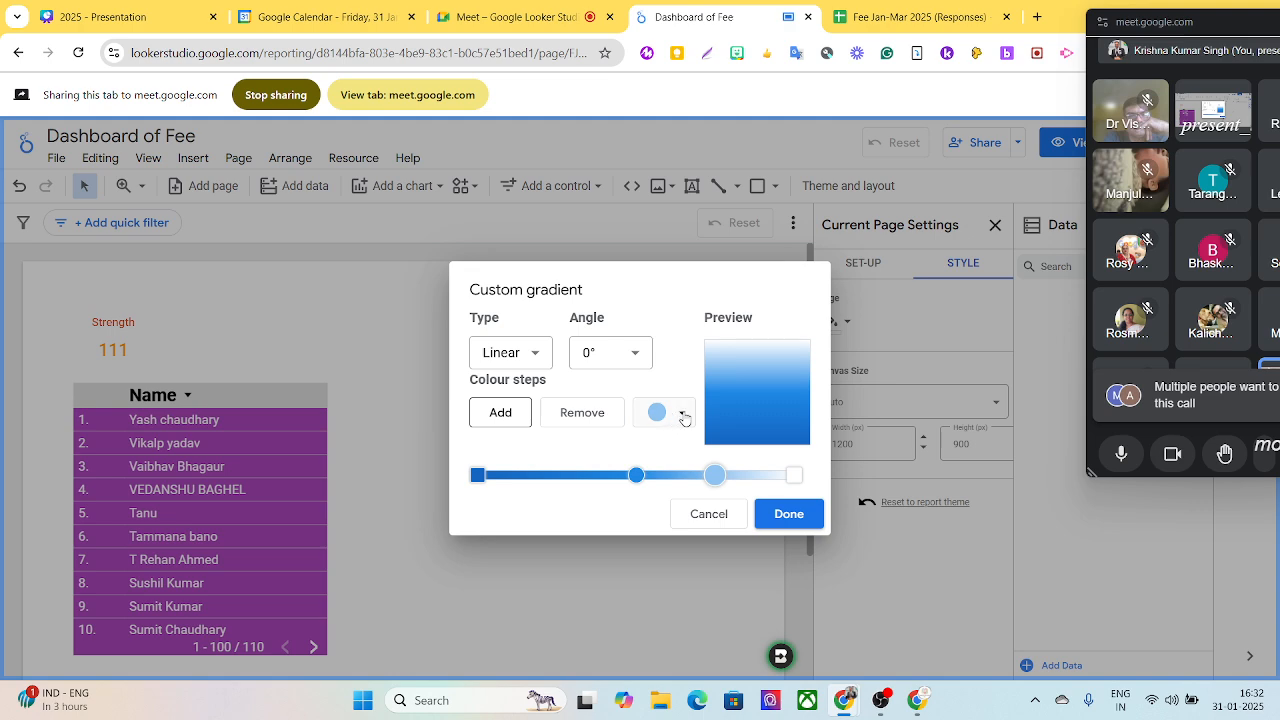
click(683, 413)
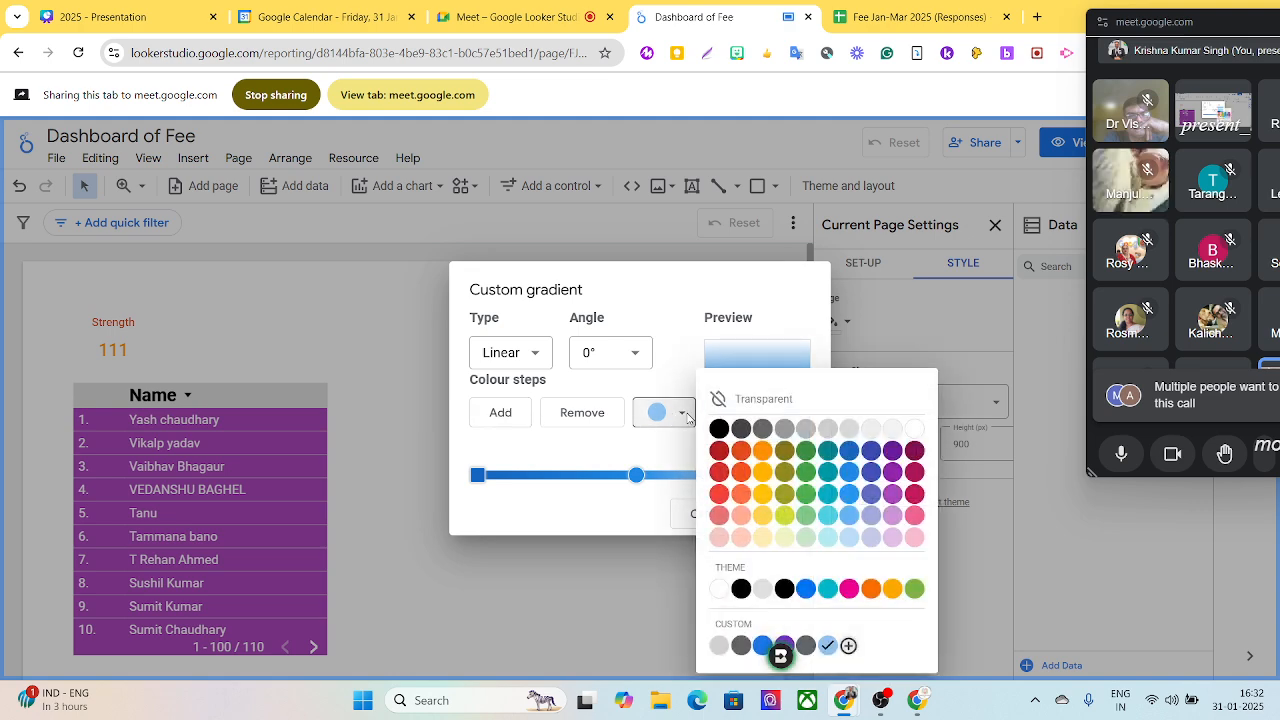
click(848, 493)
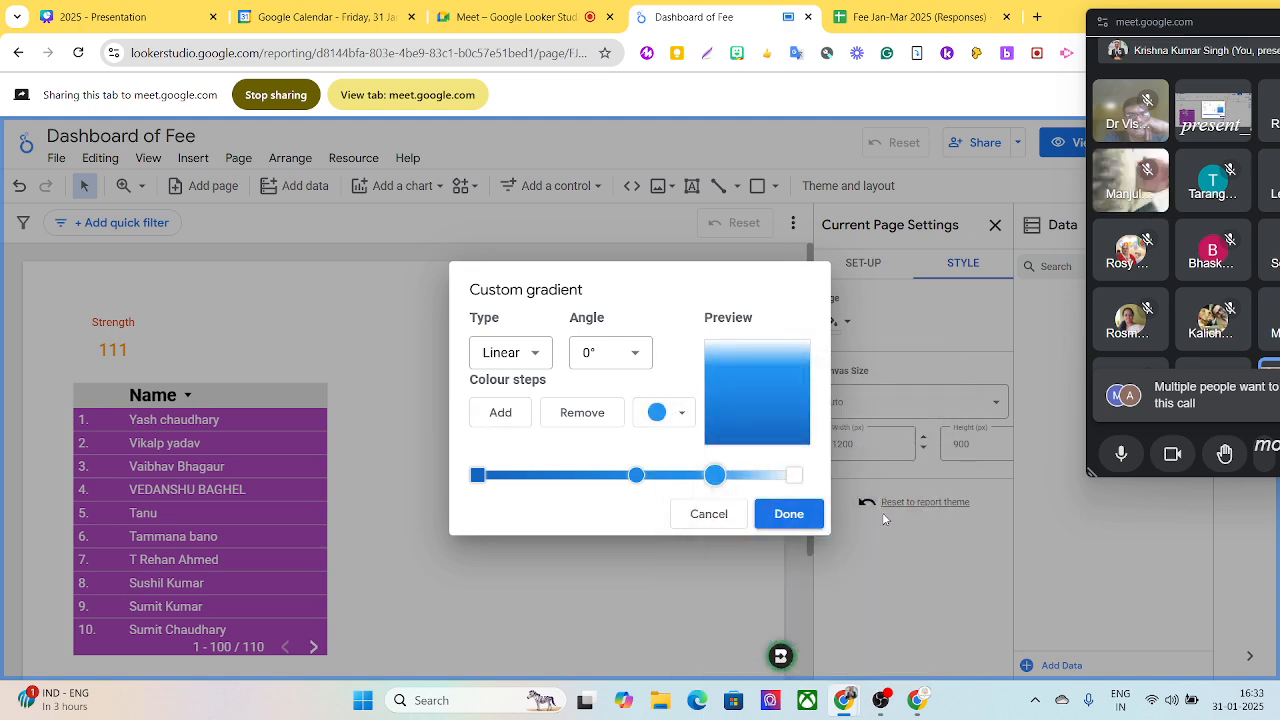
click(794, 478)
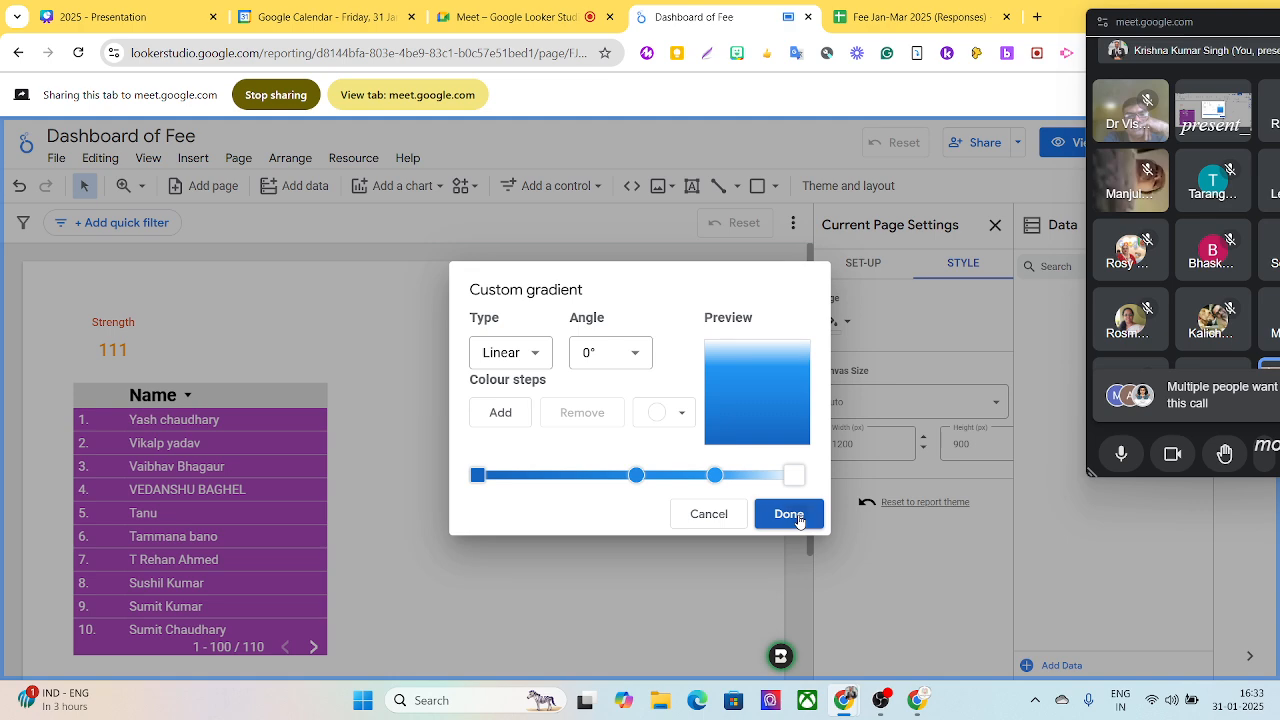
click(789, 514)
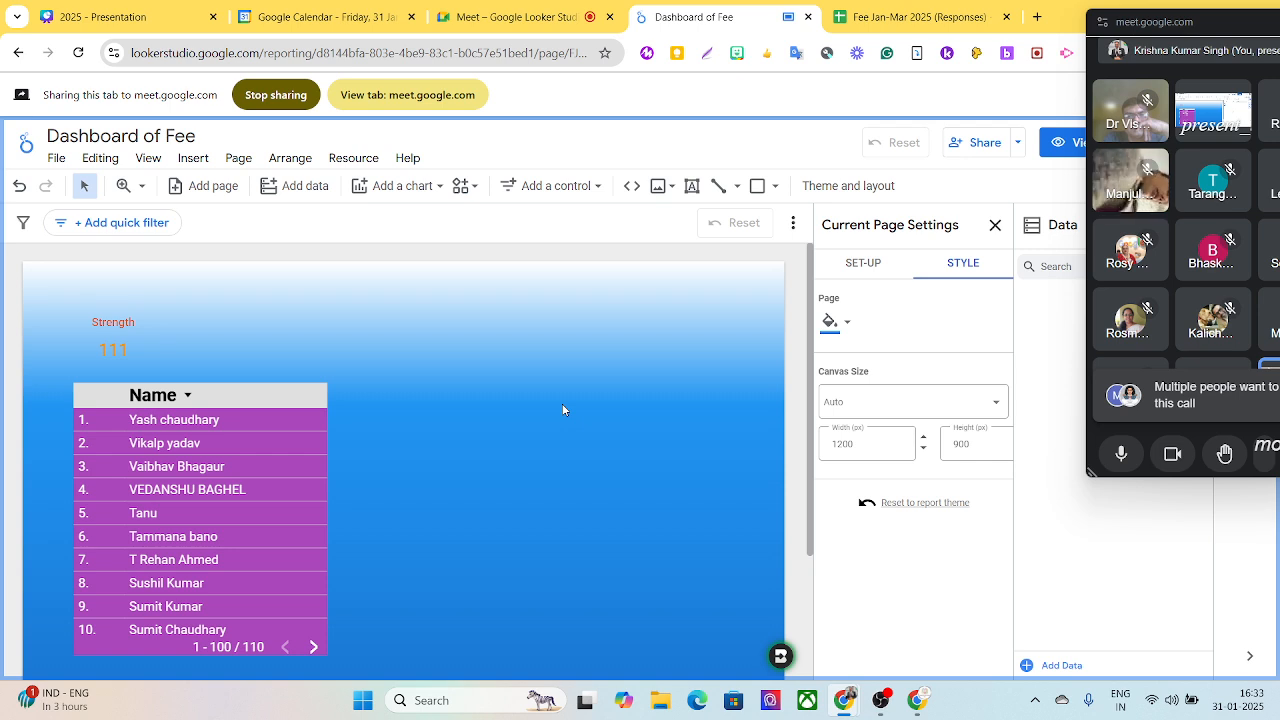
- Set the page's canvas size to 1920 px wide and 1080 px high
click(860, 443)
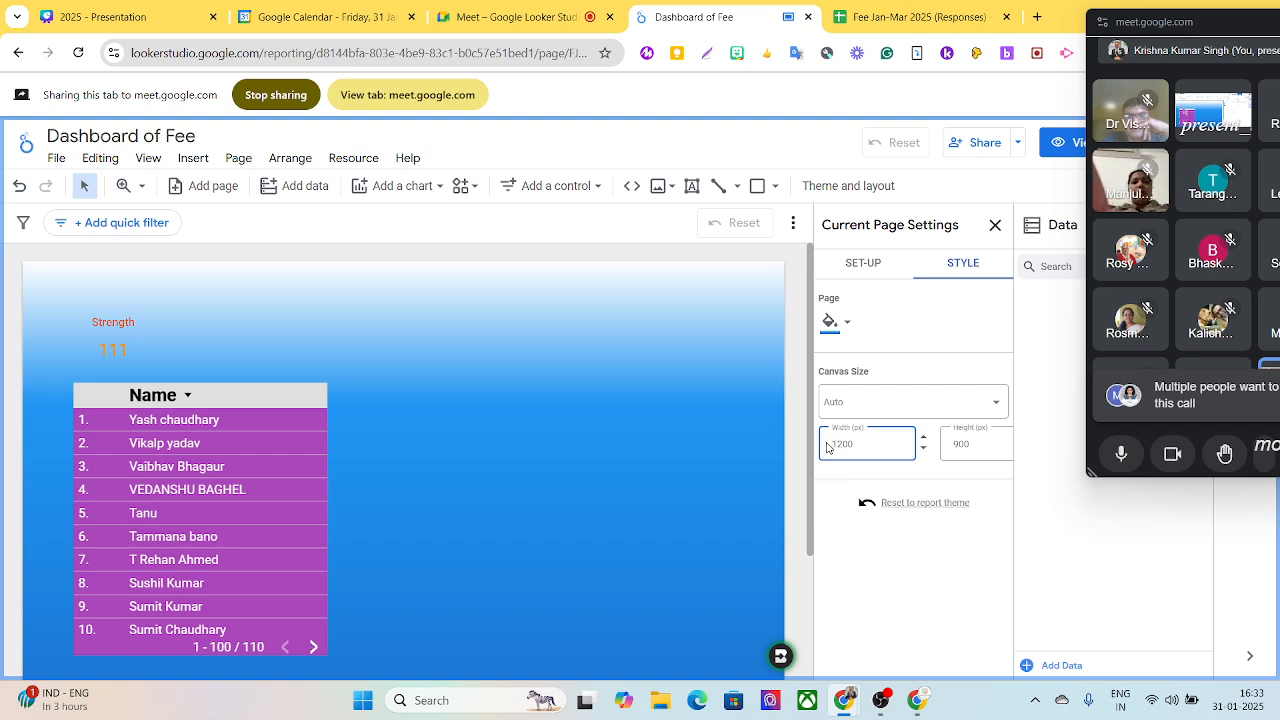
click(975, 447)
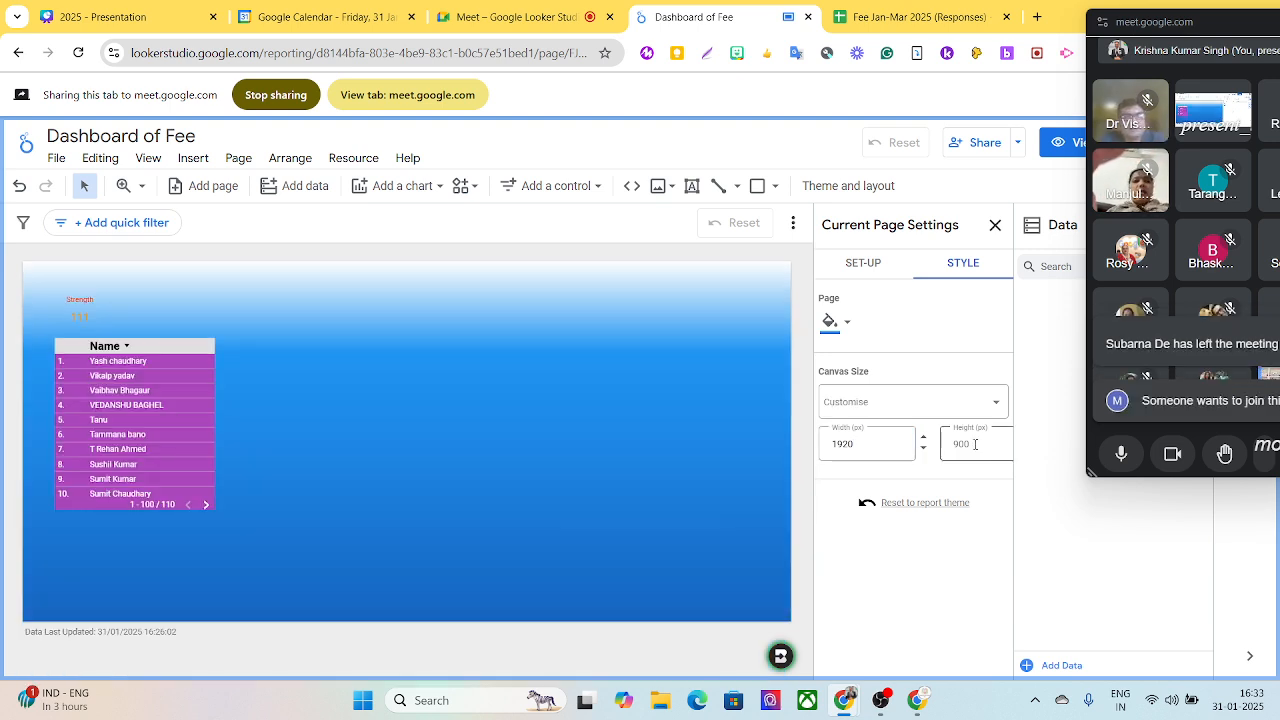
click(975, 445)
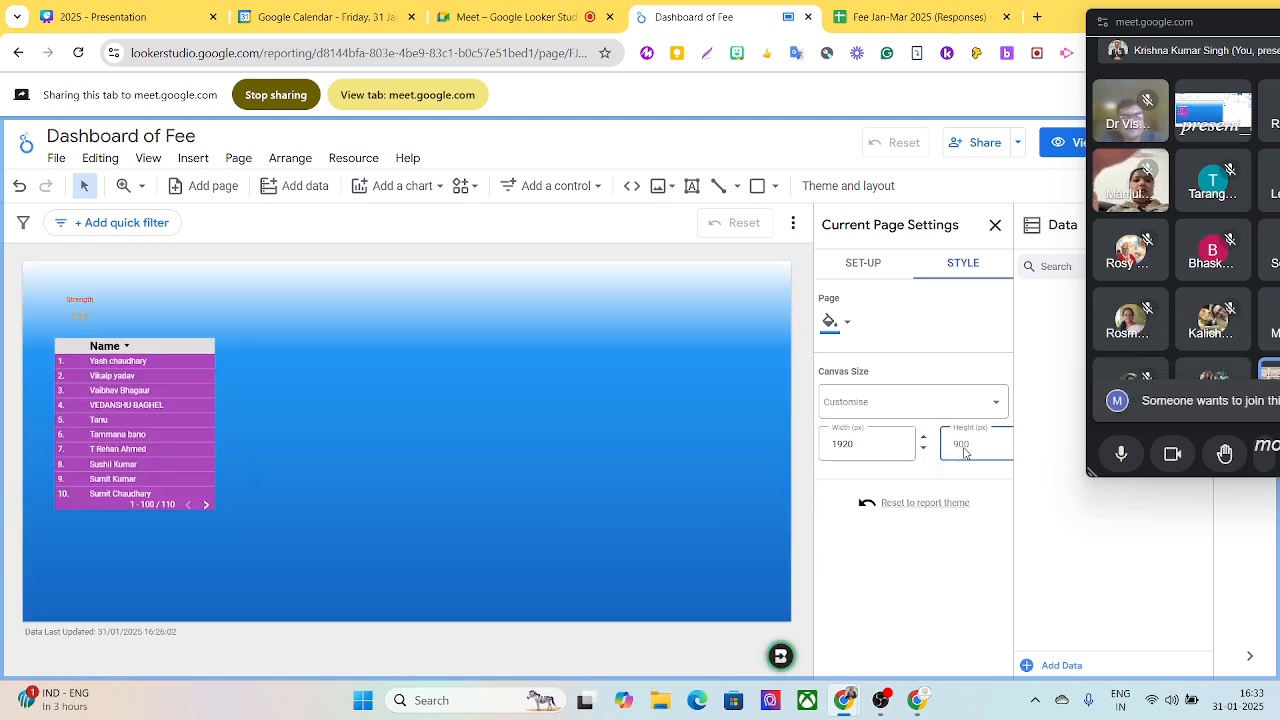
text(1)
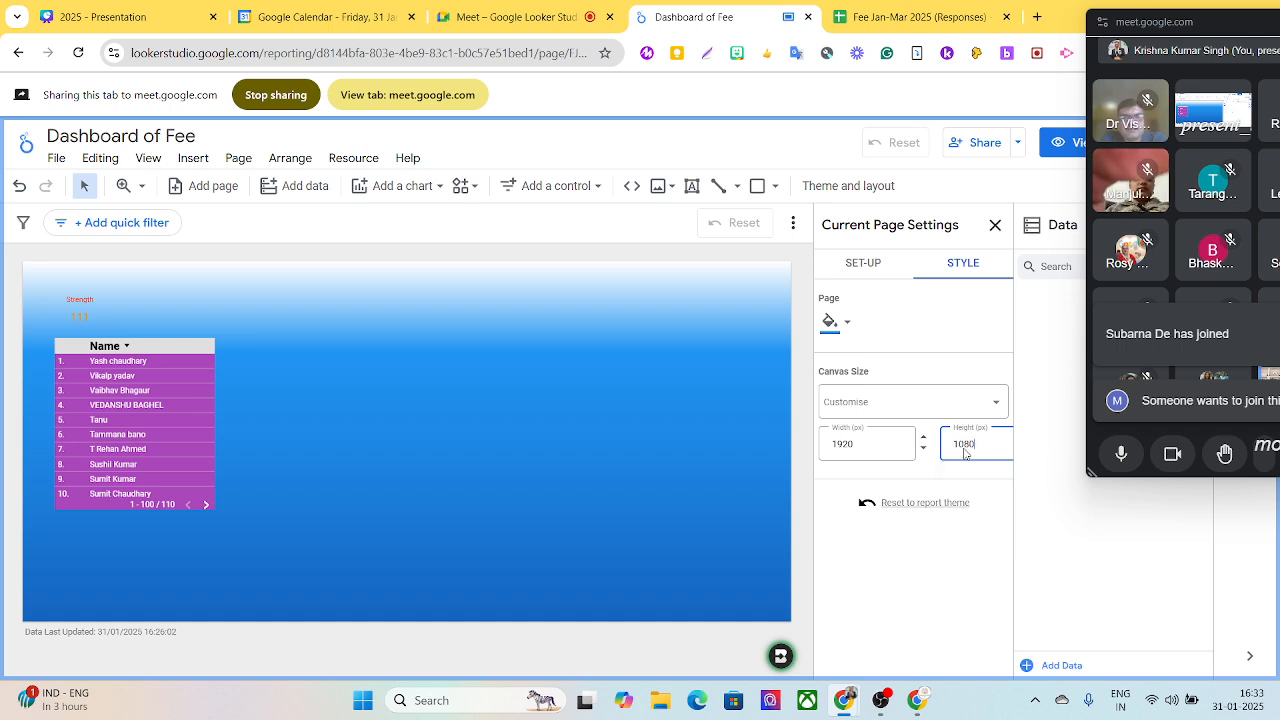
text(080)
key(Return)
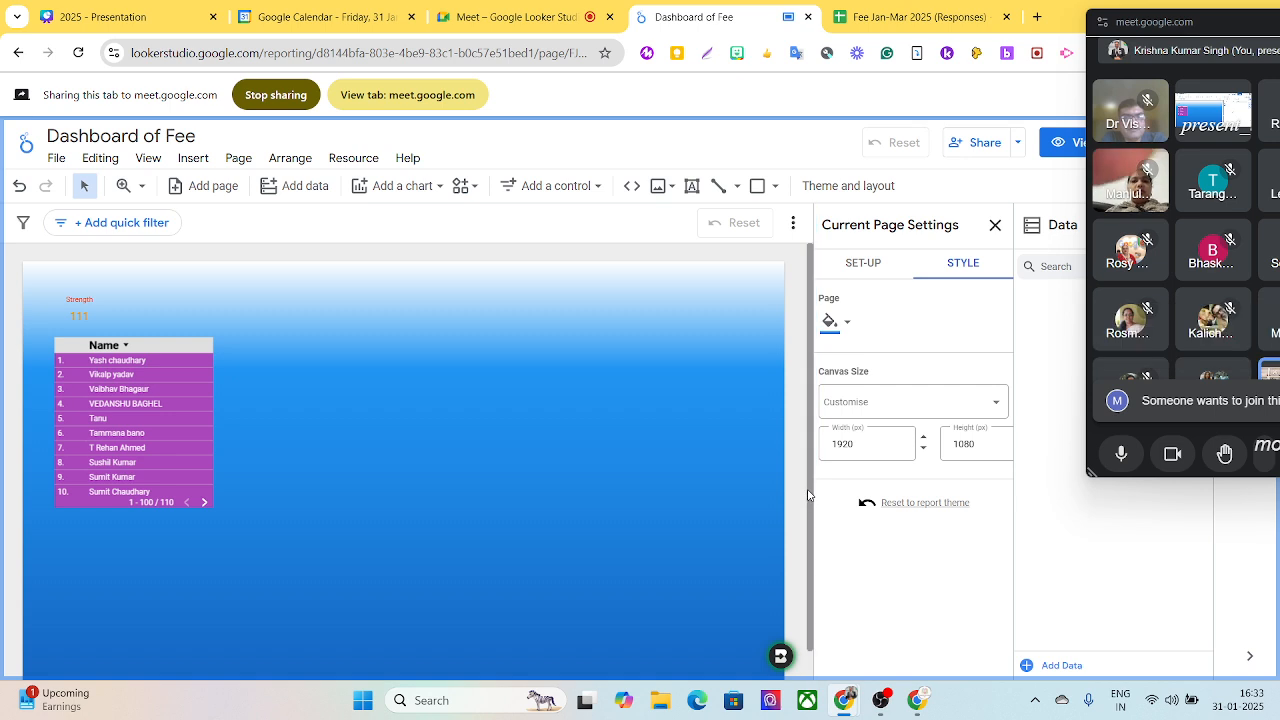
scroll(808, 520, down, 2)
scroll(804, 556, up, 2)
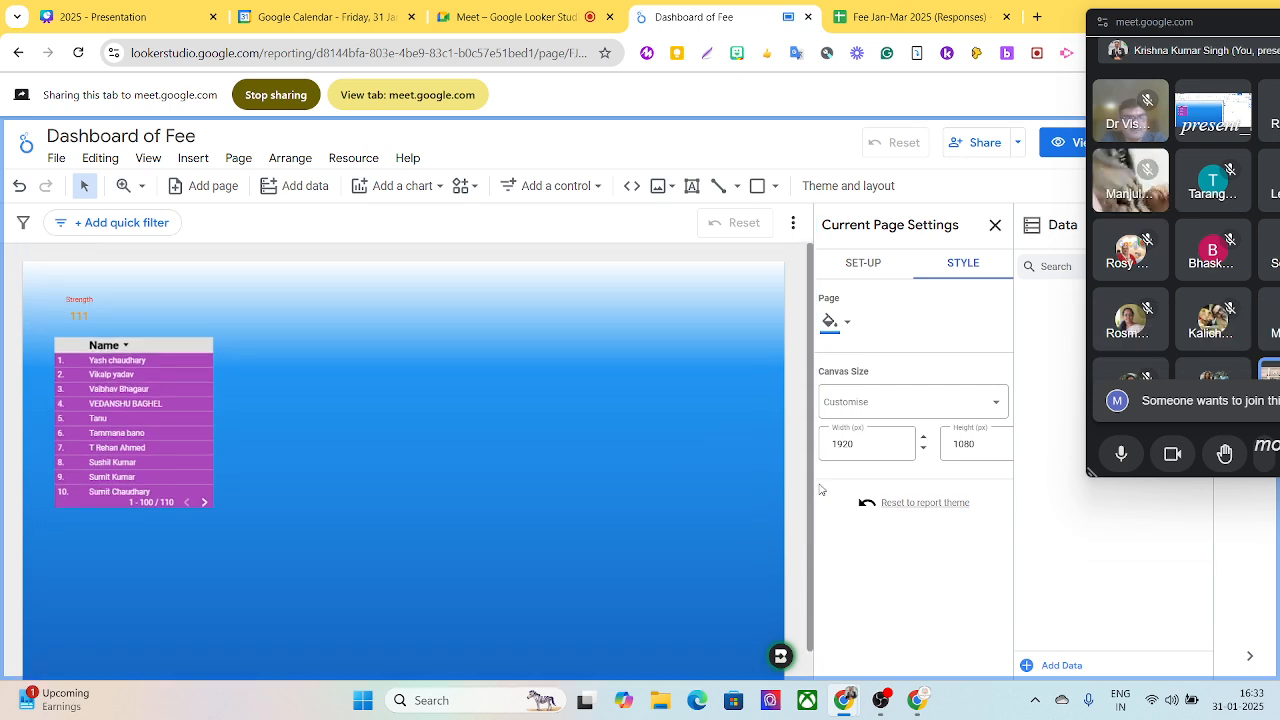
click(648, 426)
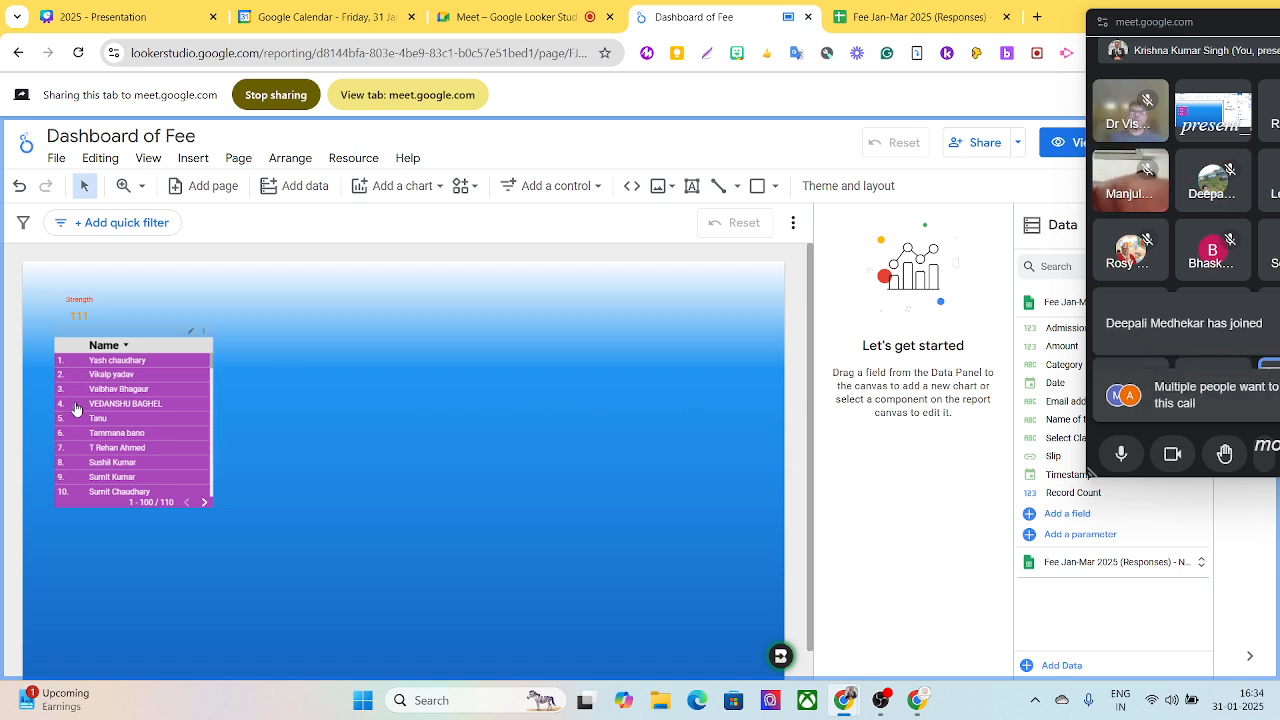
click(390, 195)
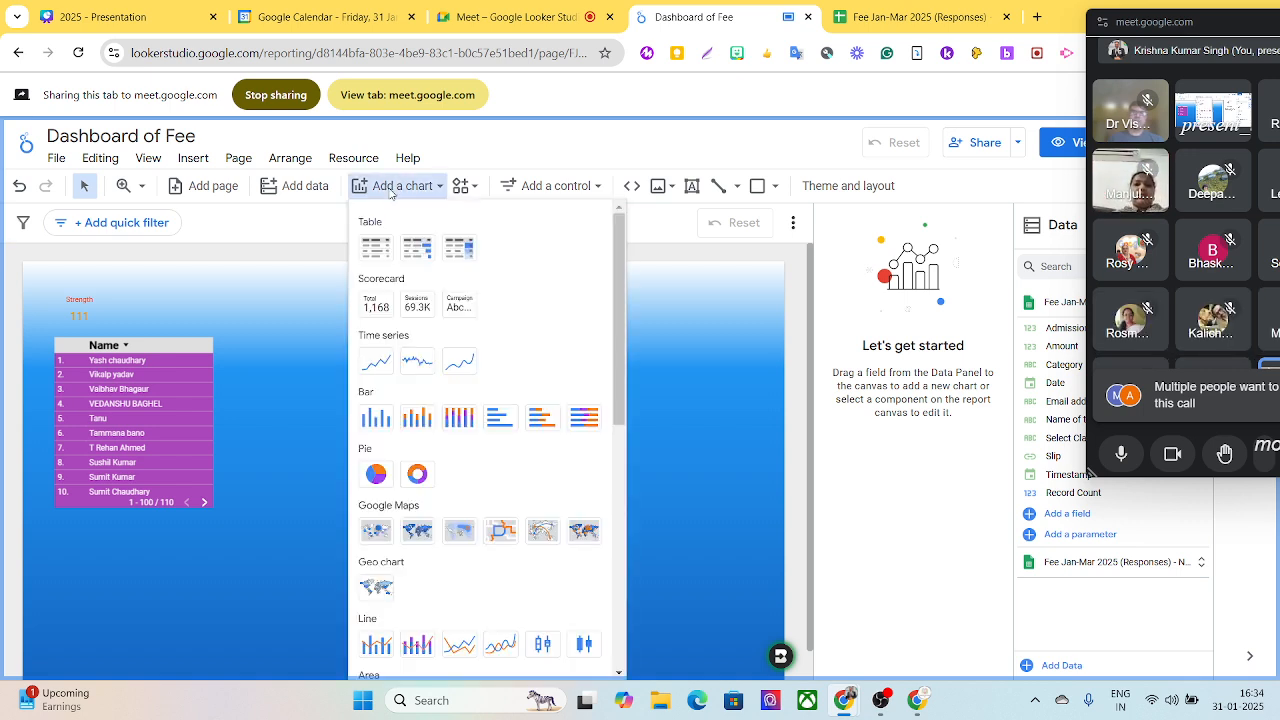
click(380, 257)
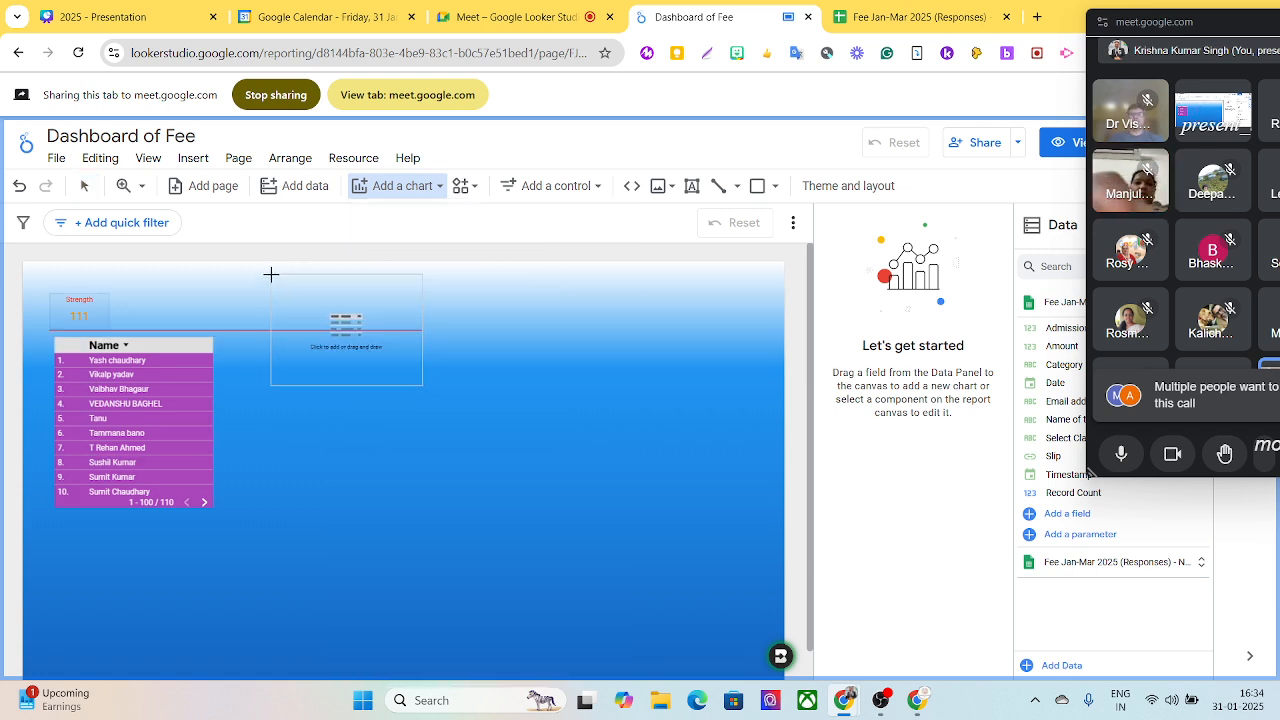
key(Escape)
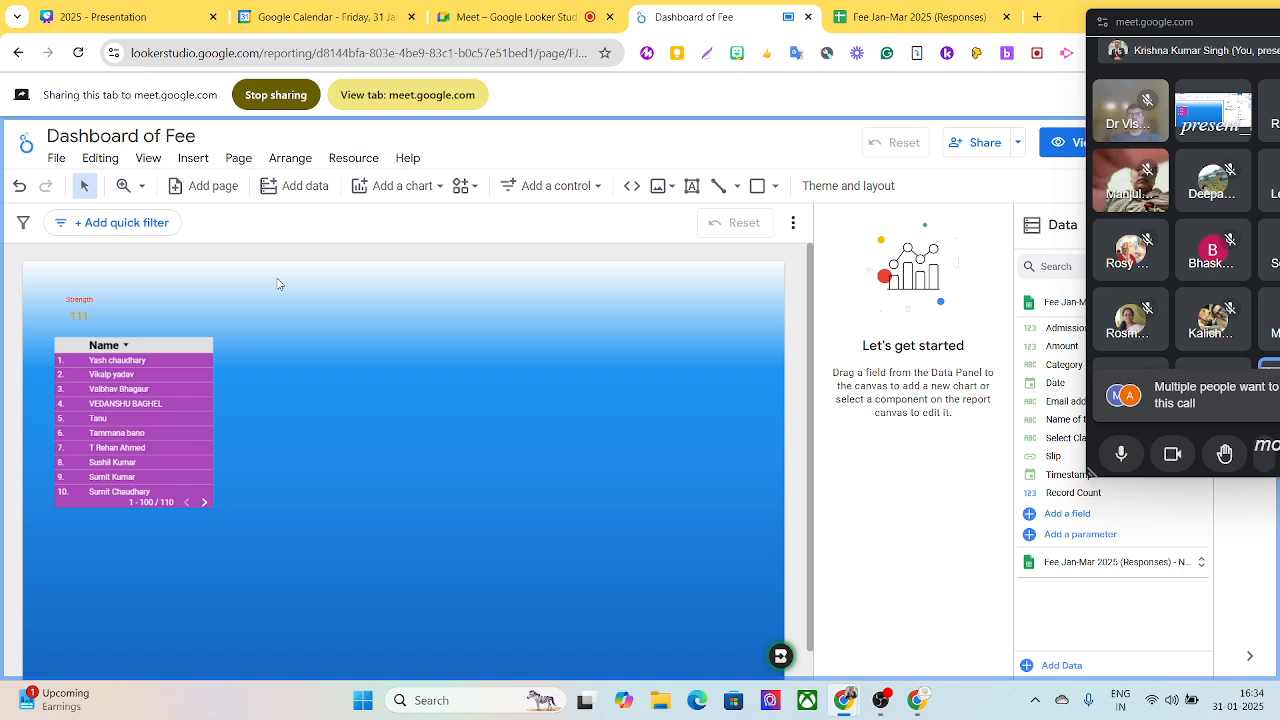
click(372, 363)
key(Delete)
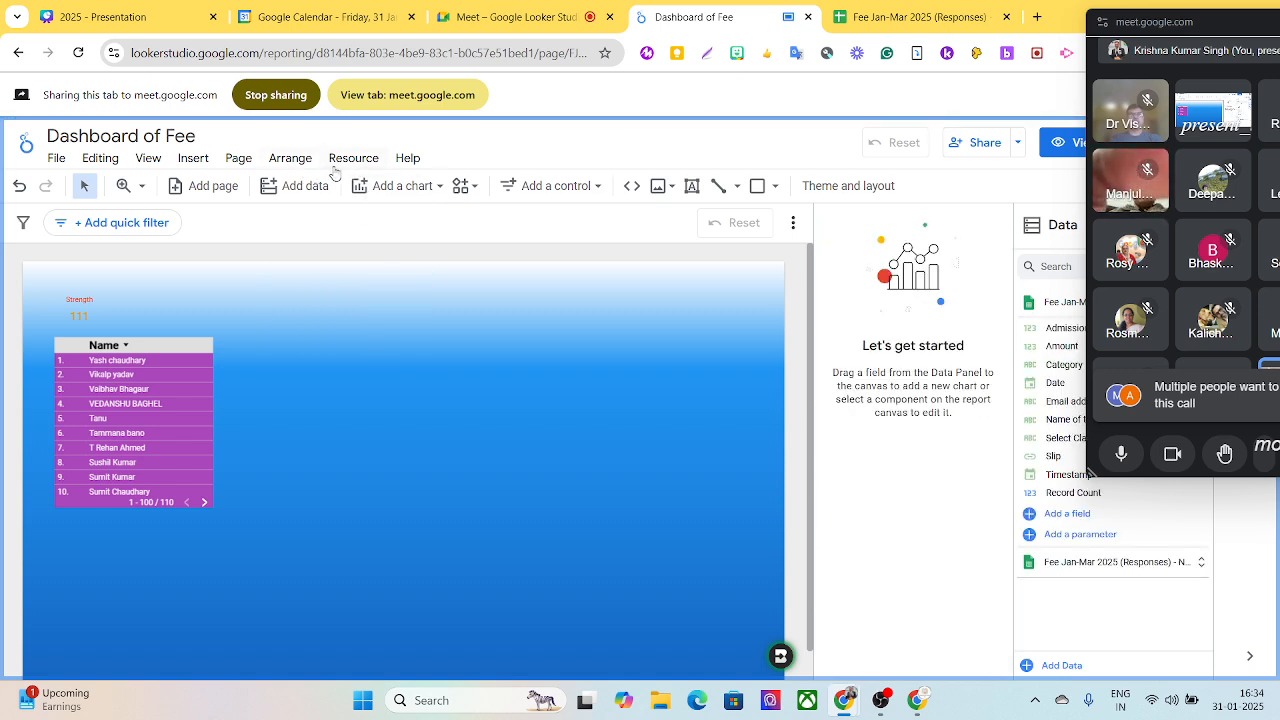
- Add a scorecard to the right of the Strength scorecard, level with it, and go through its data settings
click(391, 193)
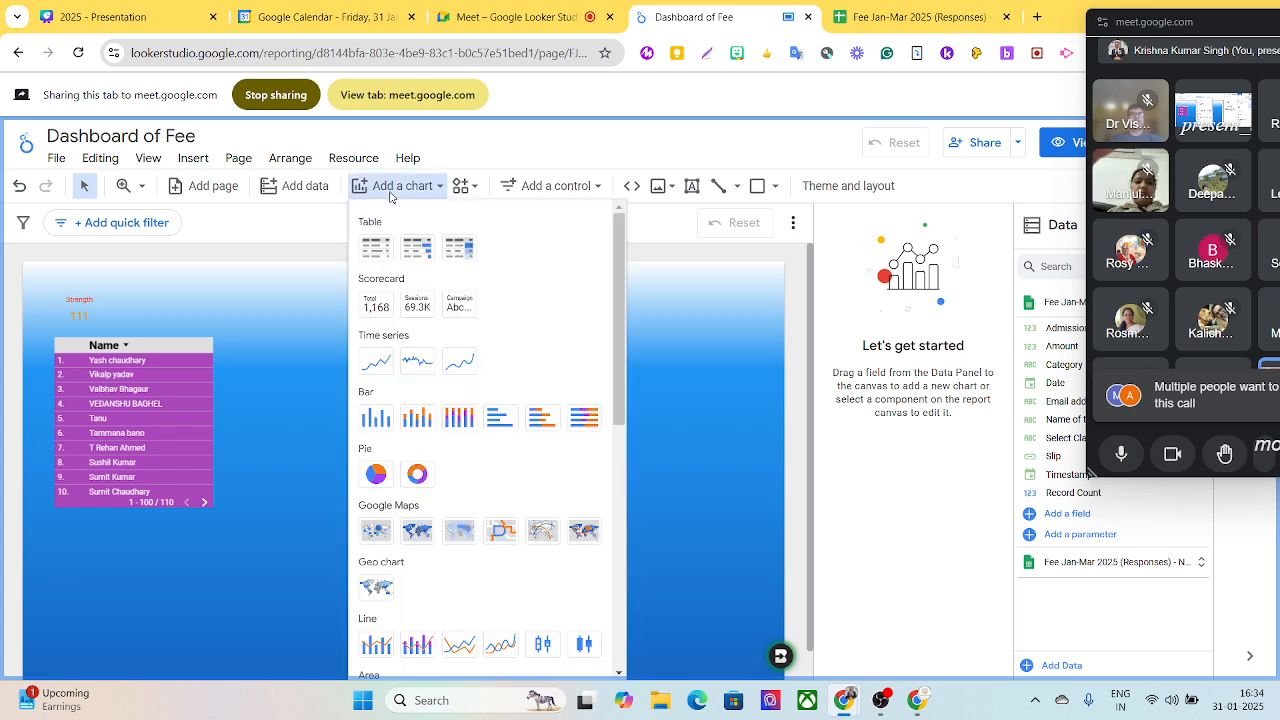
click(376, 305)
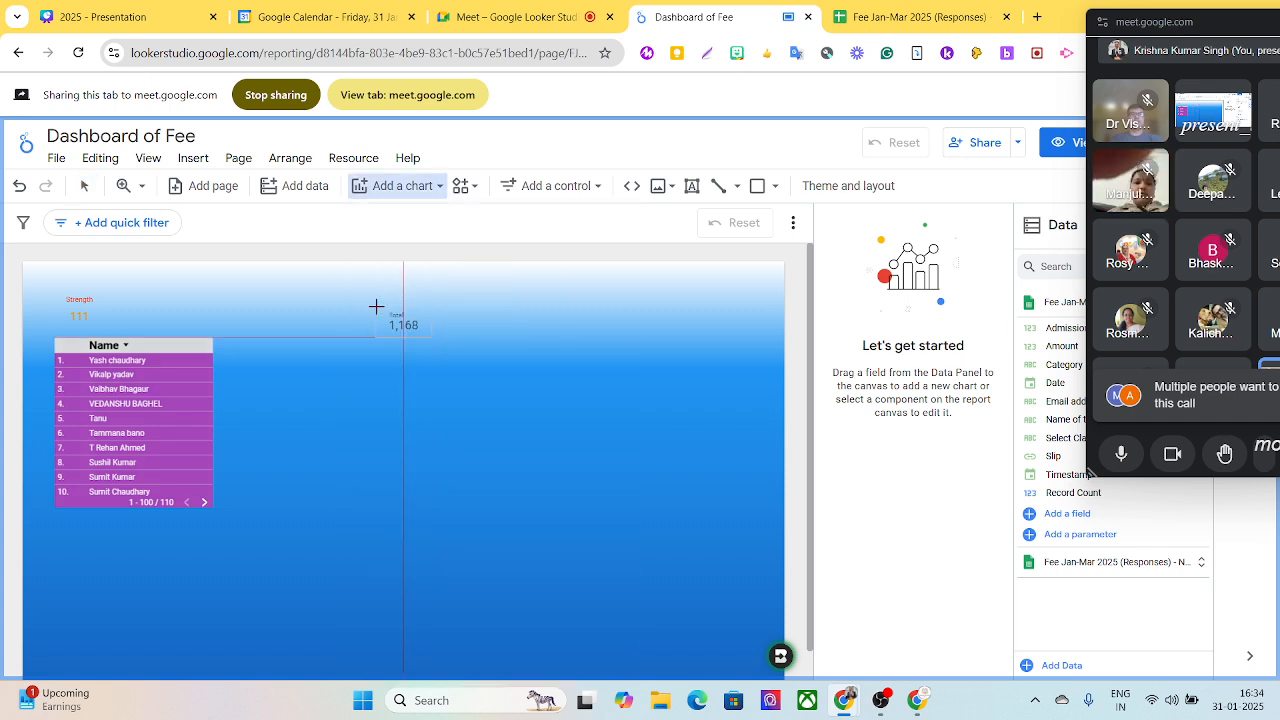
click(298, 293)
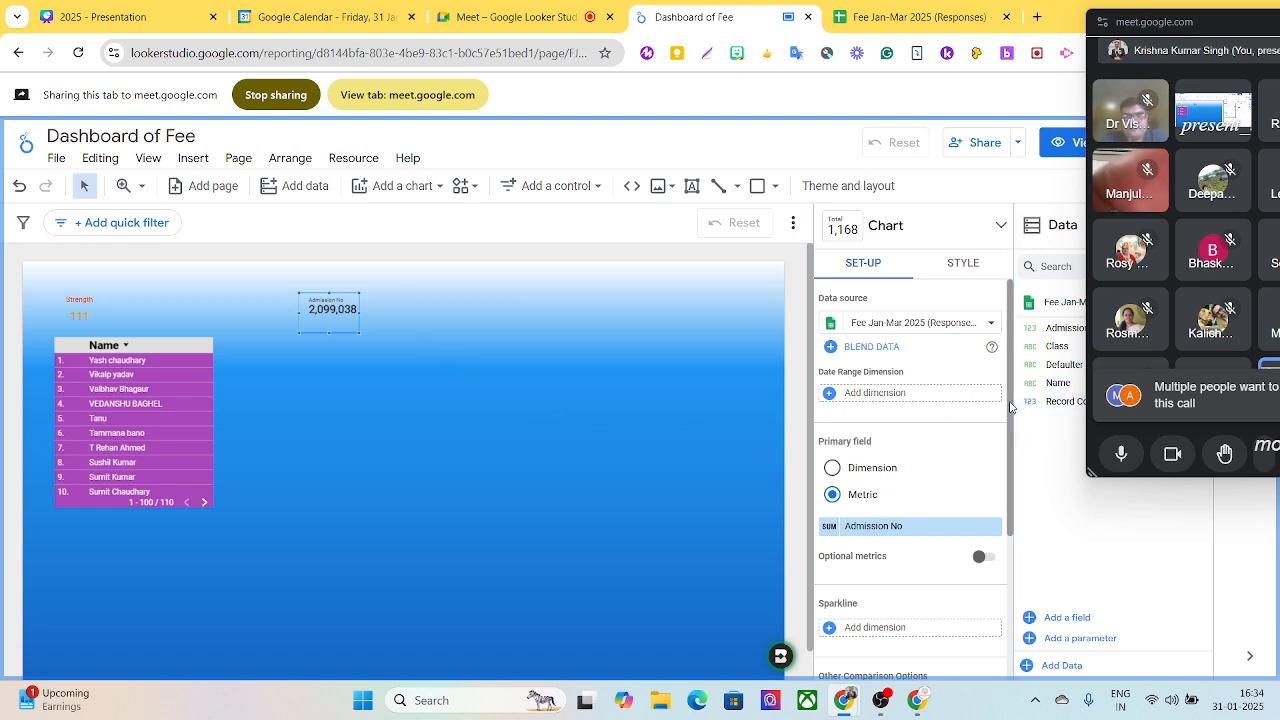
drag(1011, 405, 1016, 463)
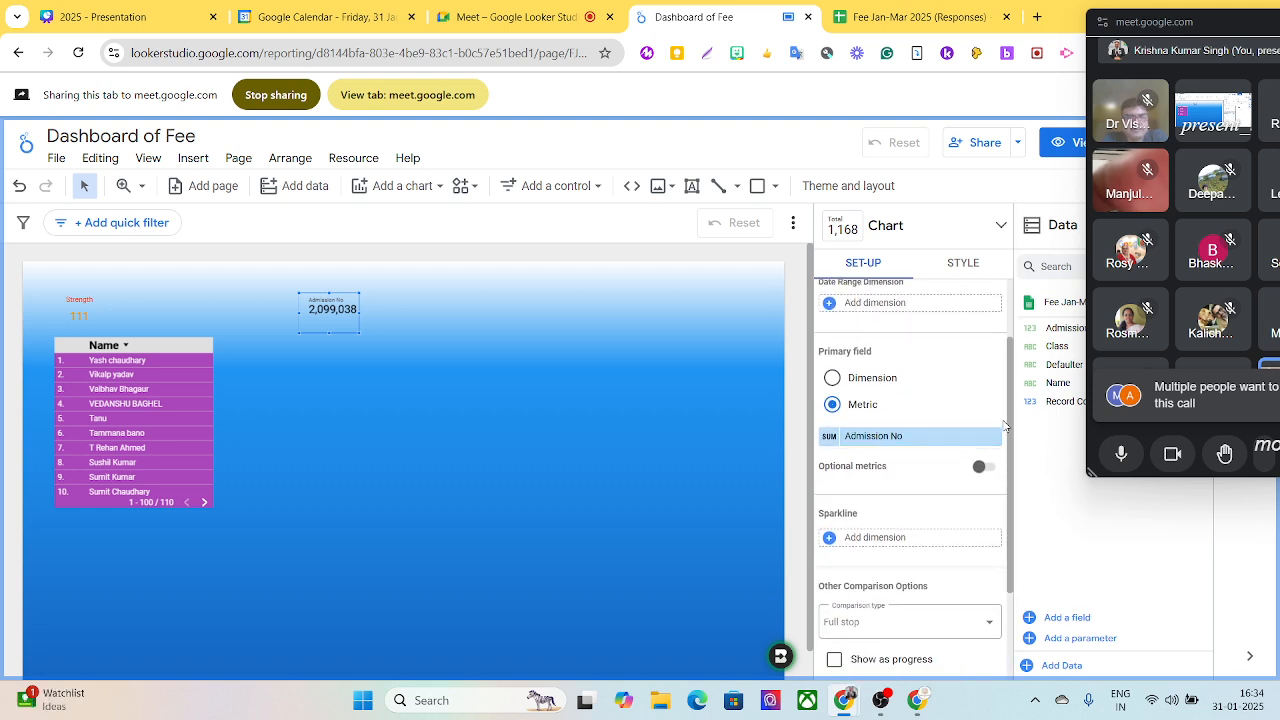
drag(1009, 422, 1012, 460)
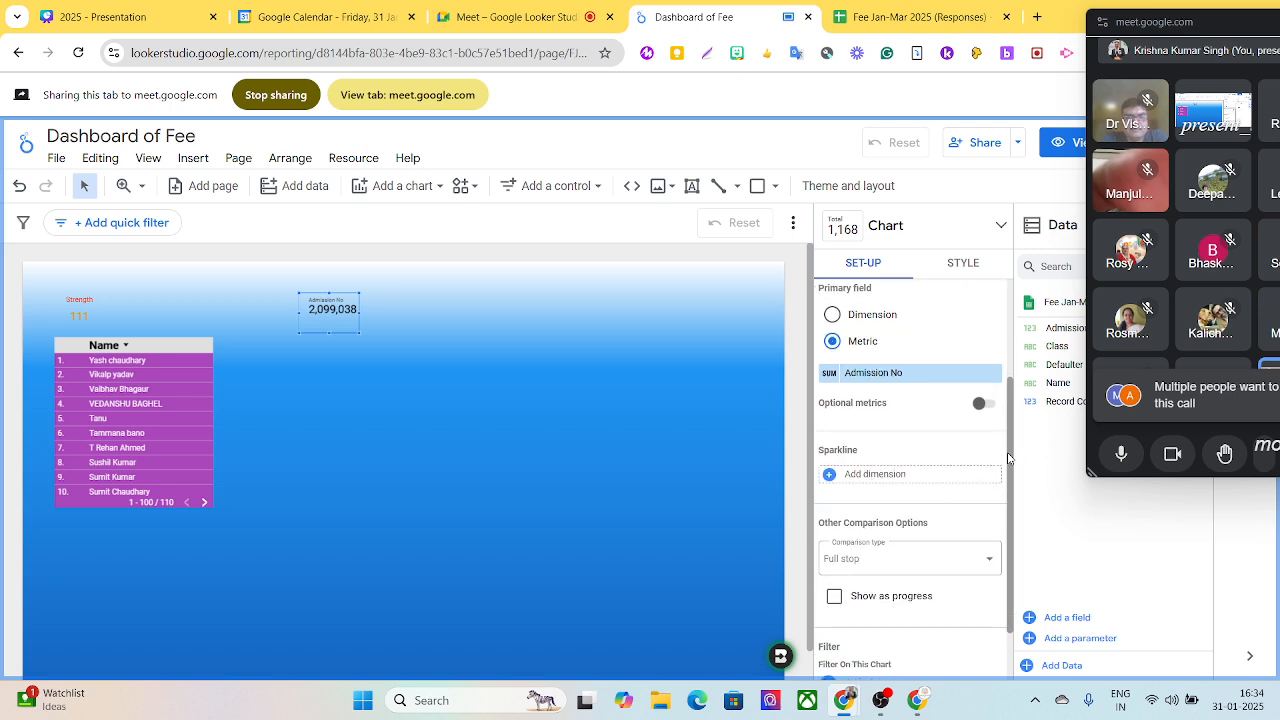
- Replace the new scorecard's Admission No metric with Record Count and check the metric's field settings
drag(1009, 452, 1025, 312)
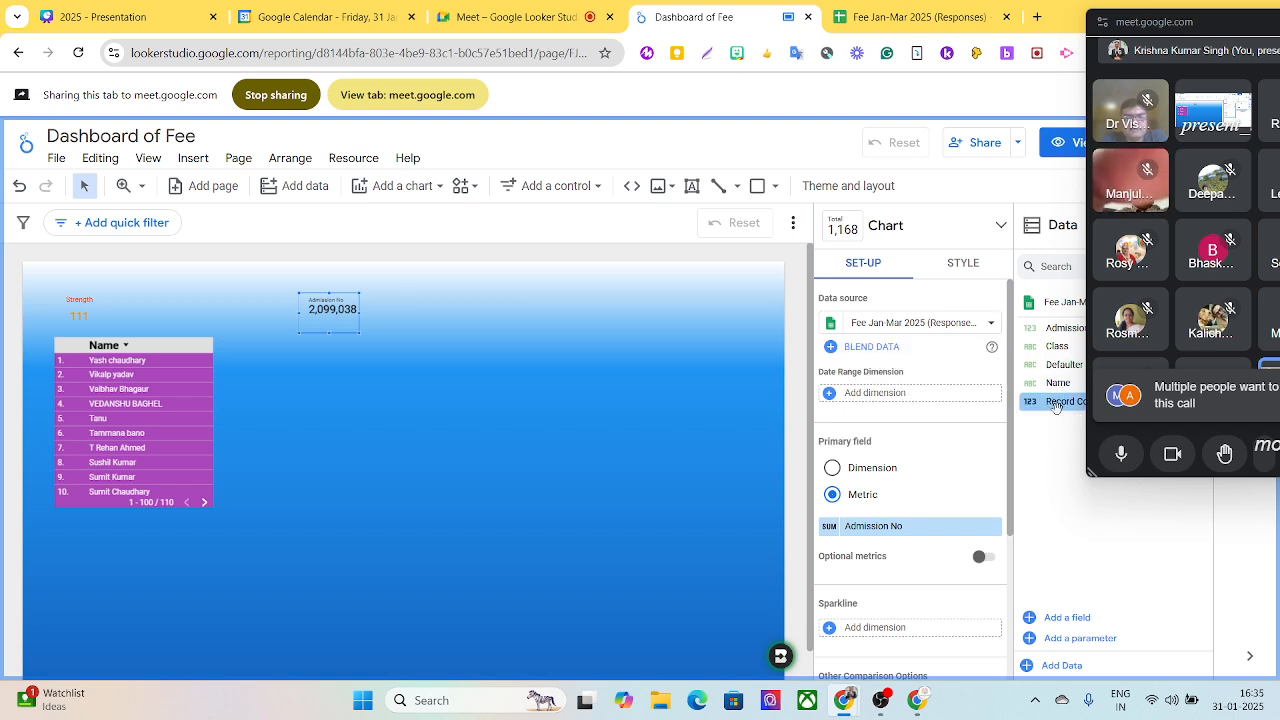
drag(1055, 404, 824, 532)
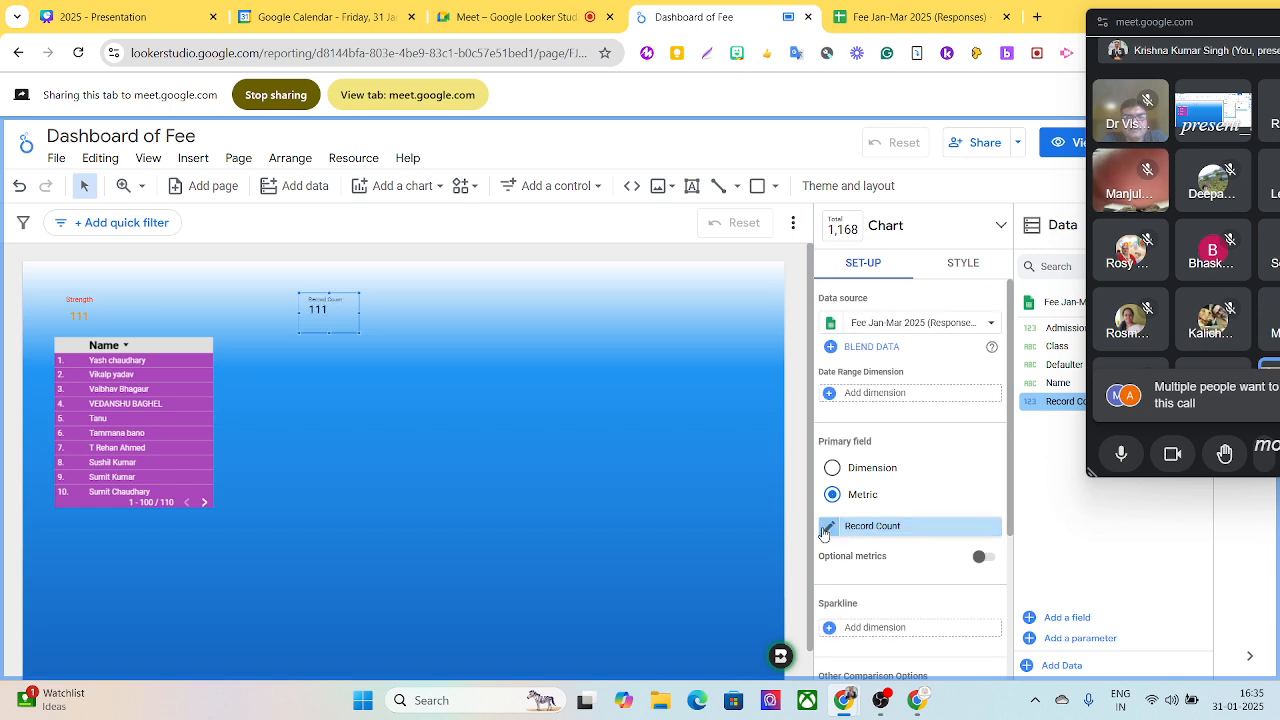
click(826, 527)
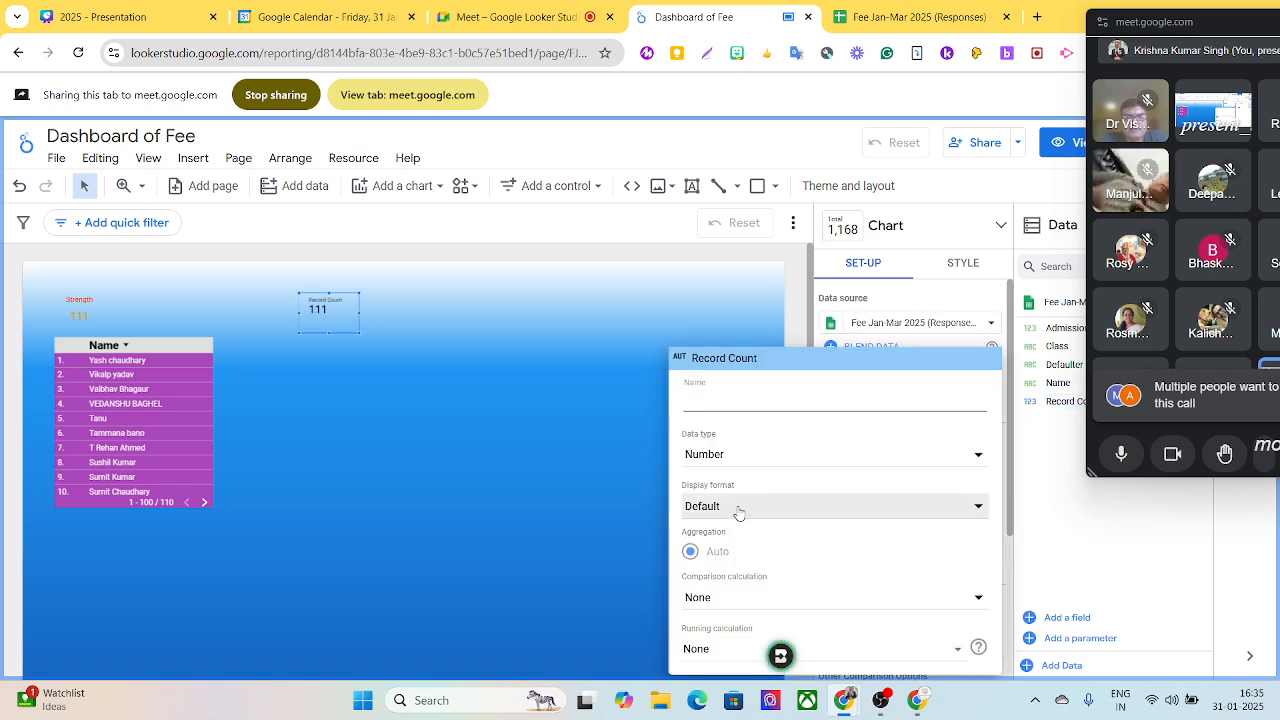
click(643, 312)
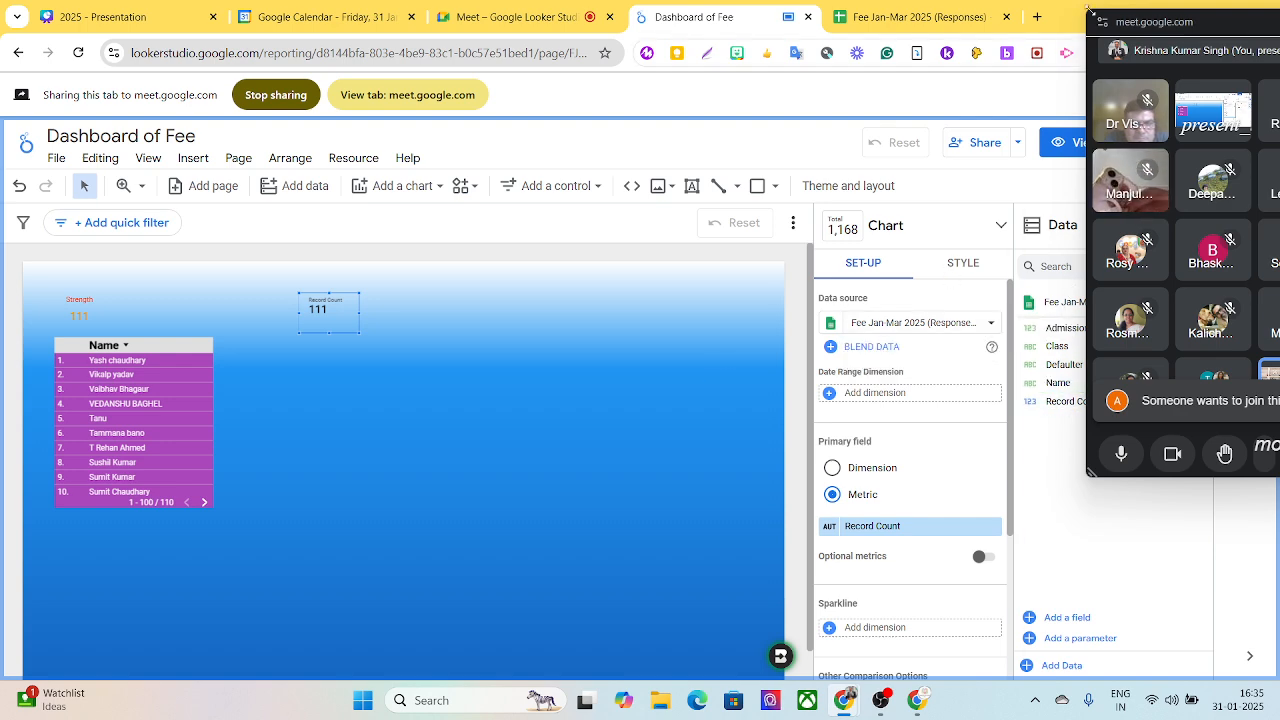
- Switch to the Fee Jan-Mar 2025 (Responses) spreadsheet, share its tab in the meeting, and examine the Defaulter column of Name List
drag(1122, 22, 176, 14)
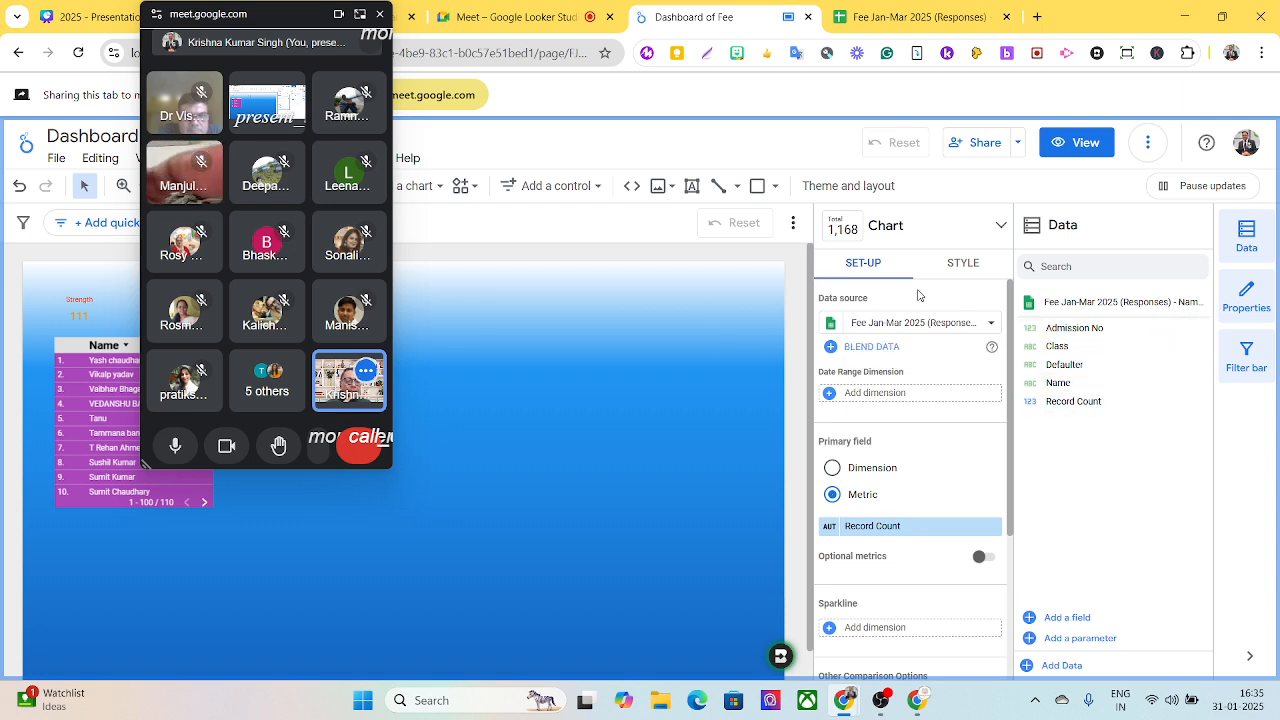
click(982, 326)
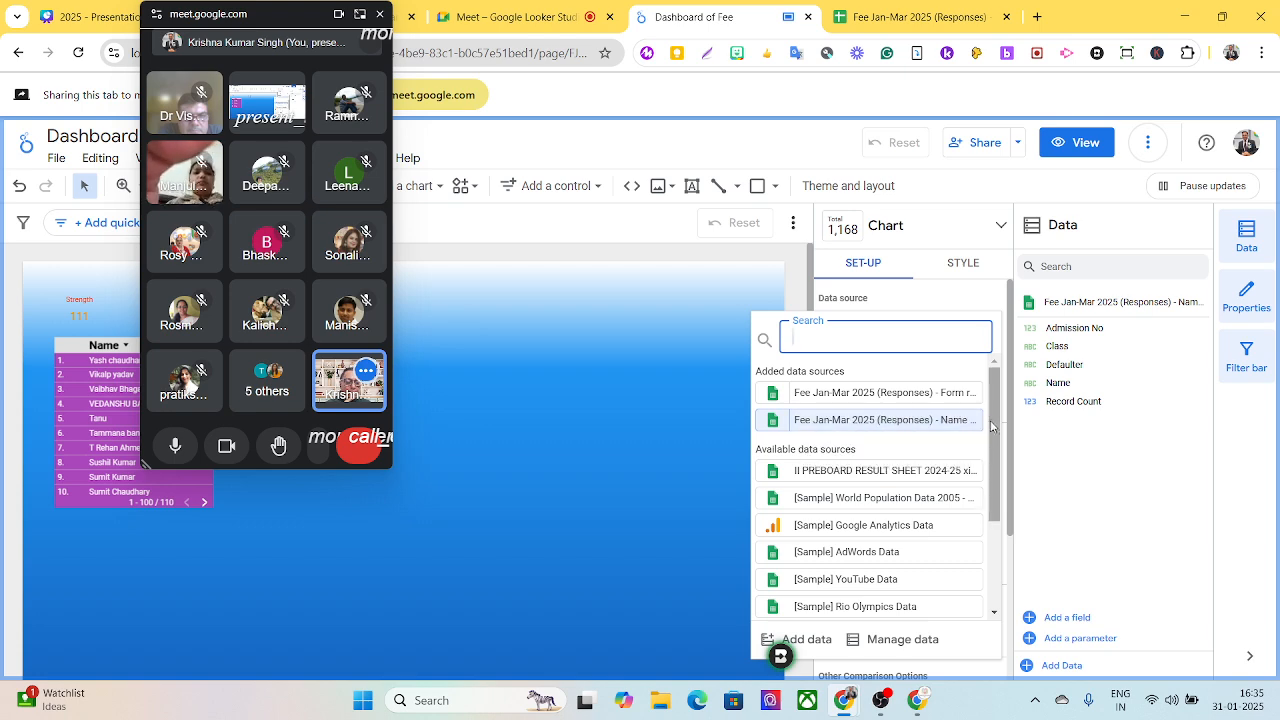
click(933, 21)
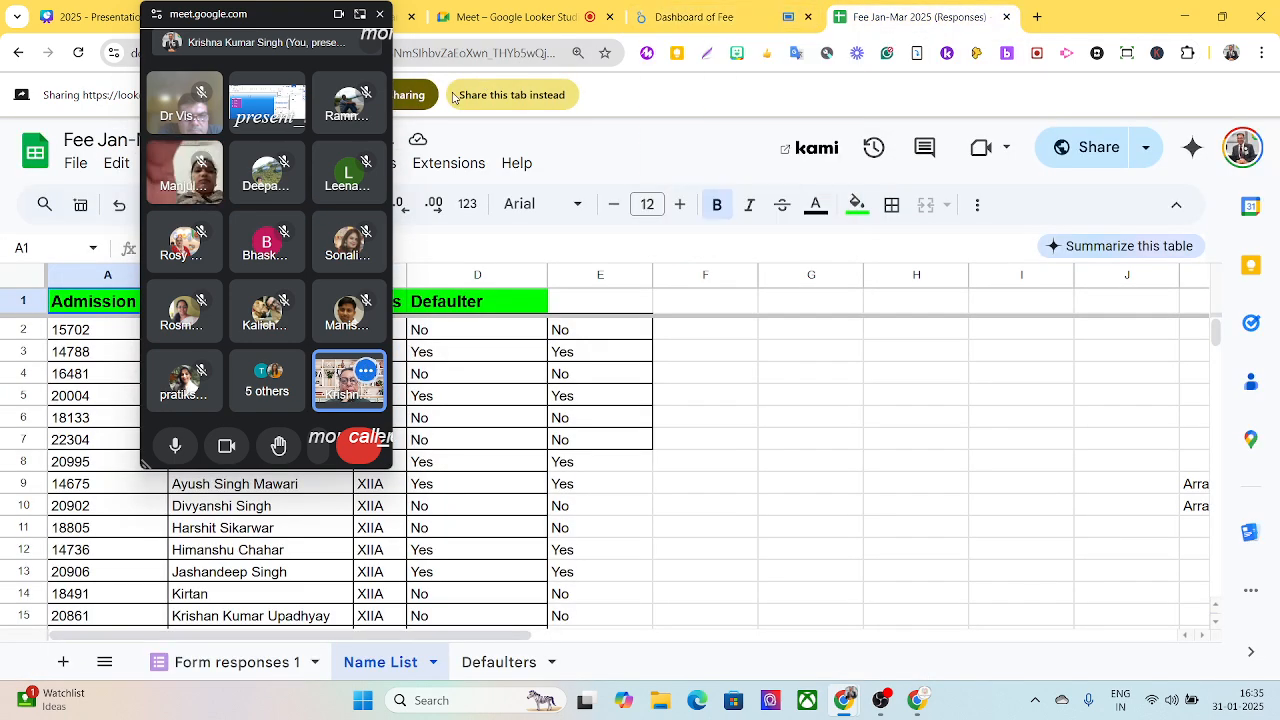
click(515, 97)
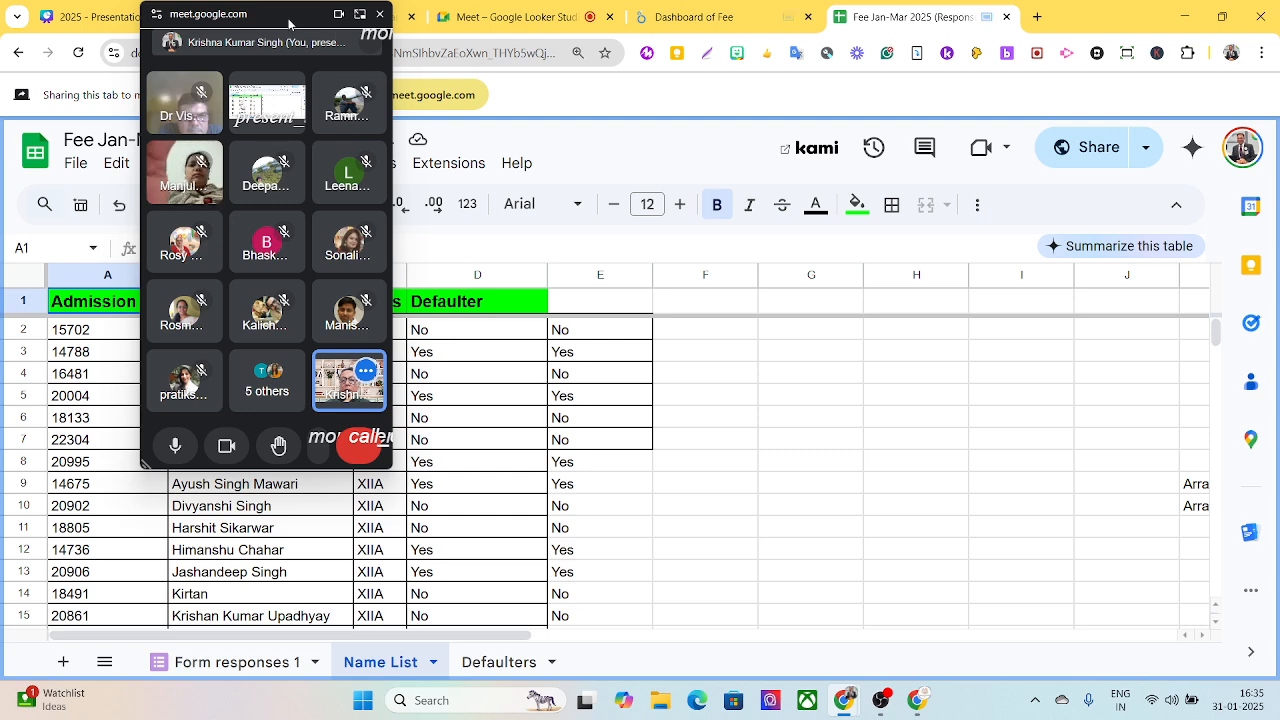
drag(288, 22, 1069, 22)
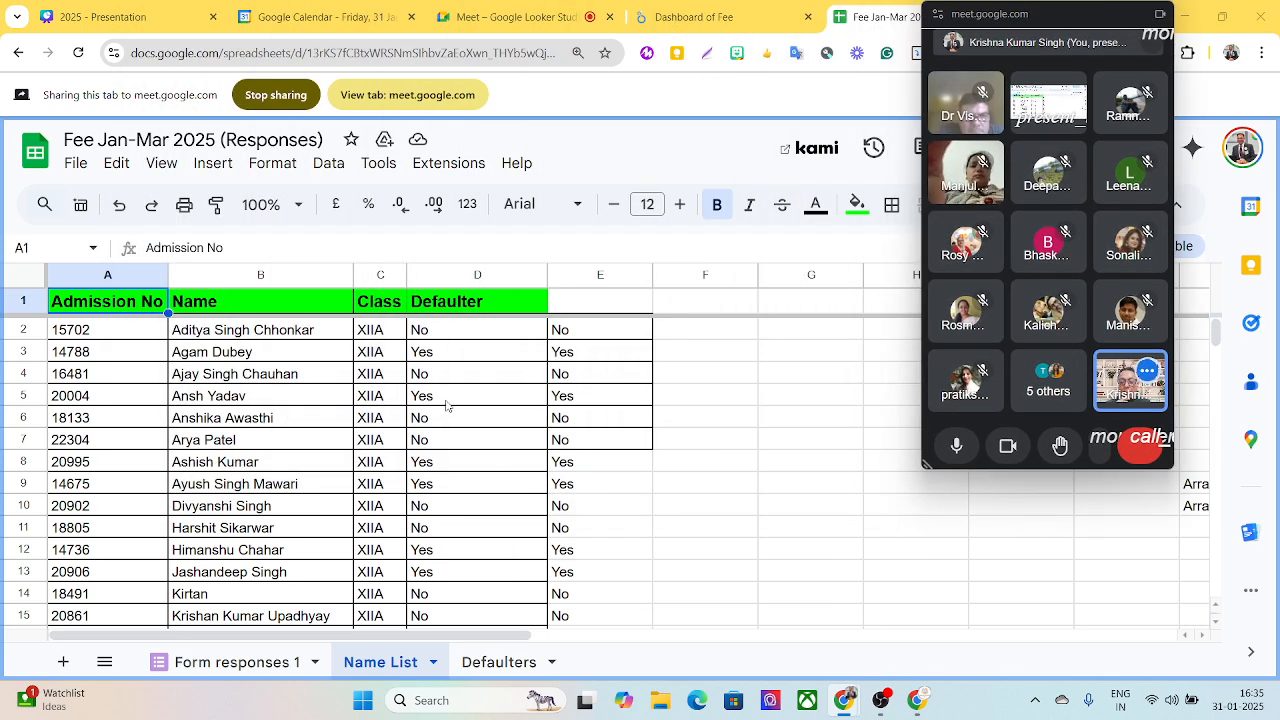
scroll(449, 409, down, 3)
scroll(449, 406, down, 1)
scroll(449, 406, up, 4)
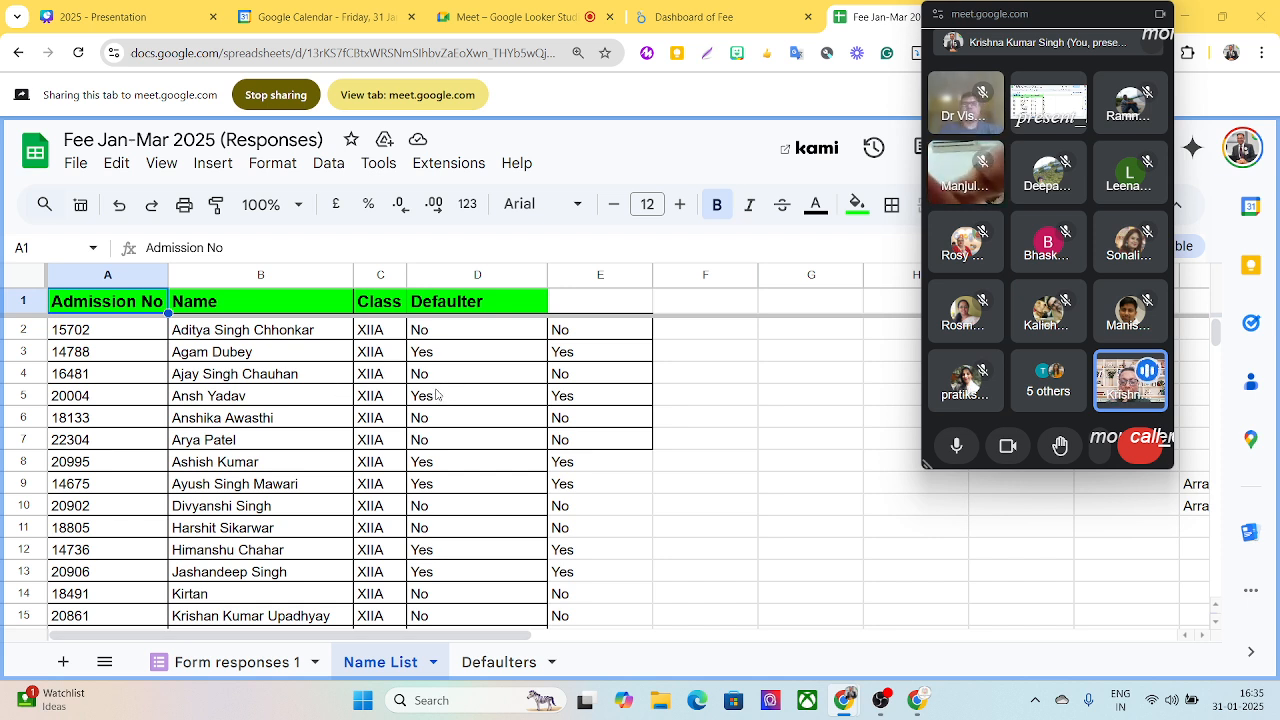
click(421, 334)
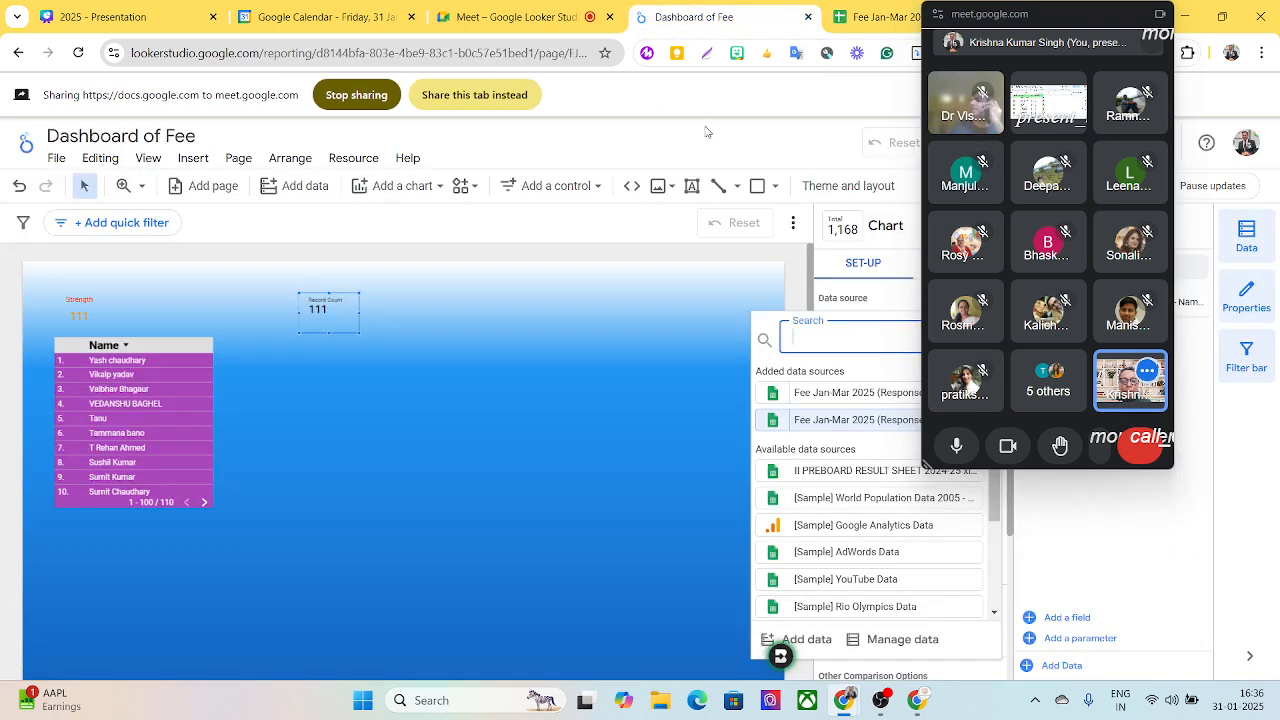
- Return to the Dashboard of Fee report, share its tab in the meeting, and close the data source list
click(695, 17)
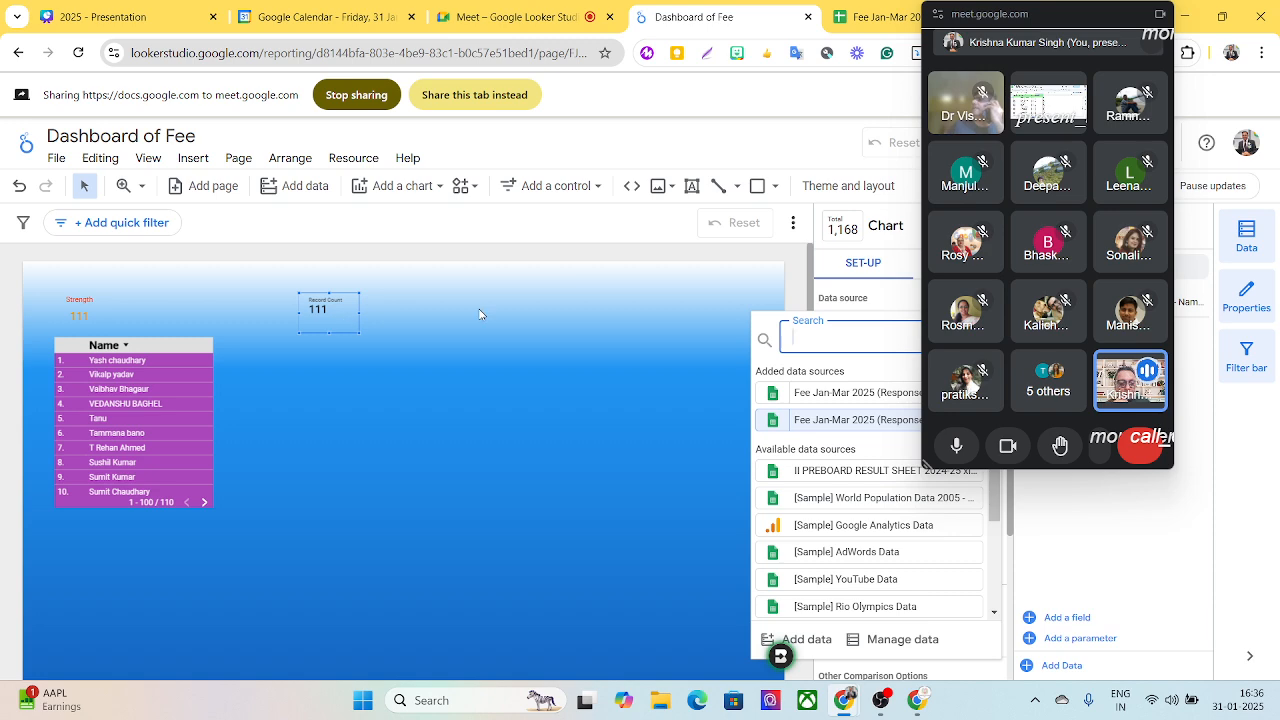
drag(1120, 14, 1208, 14)
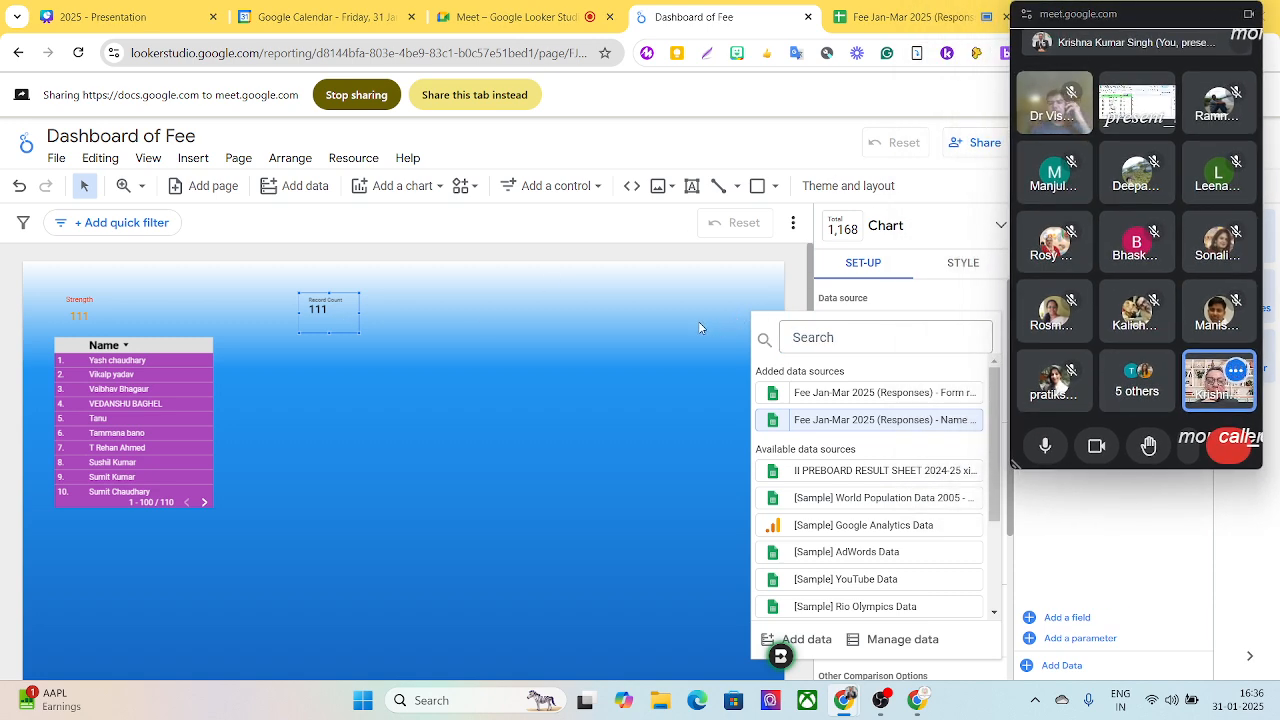
click(468, 96)
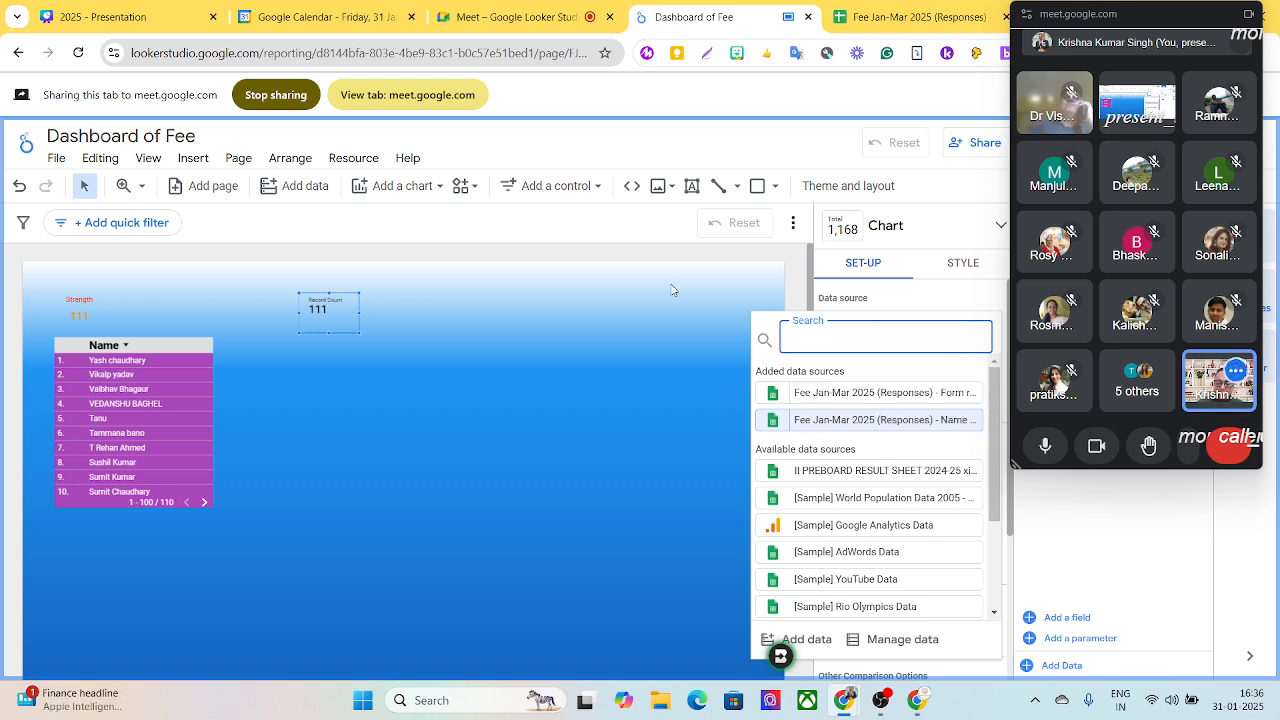
click(684, 314)
scroll(913, 465, down, 2)
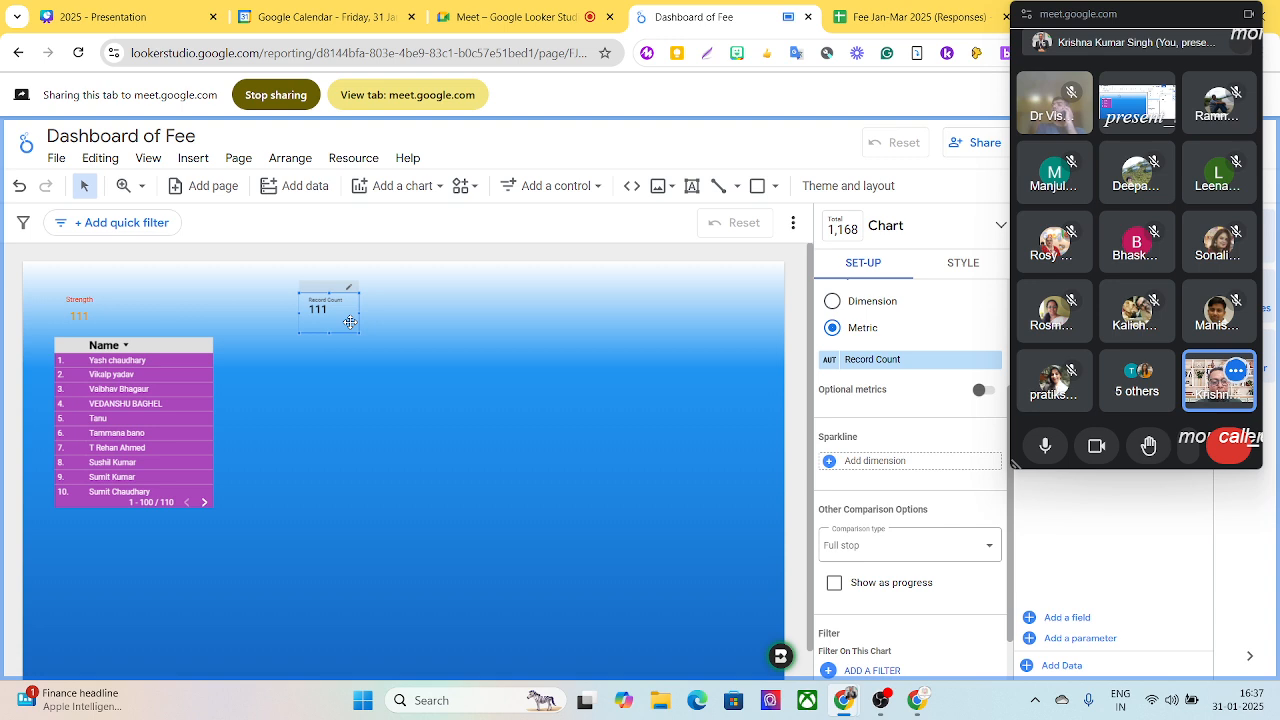
- Show a chart title on the Record Count scorecard and set its text to Paid
click(964, 265)
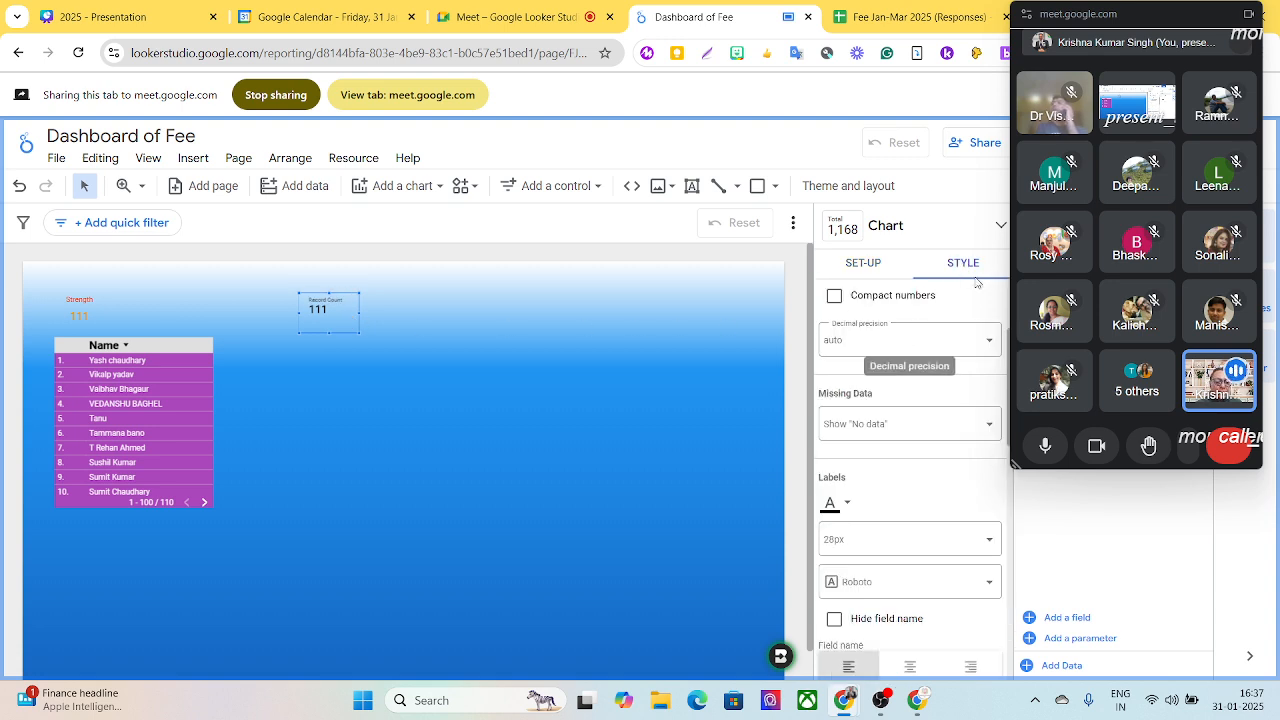
scroll(1012, 445, down, 5)
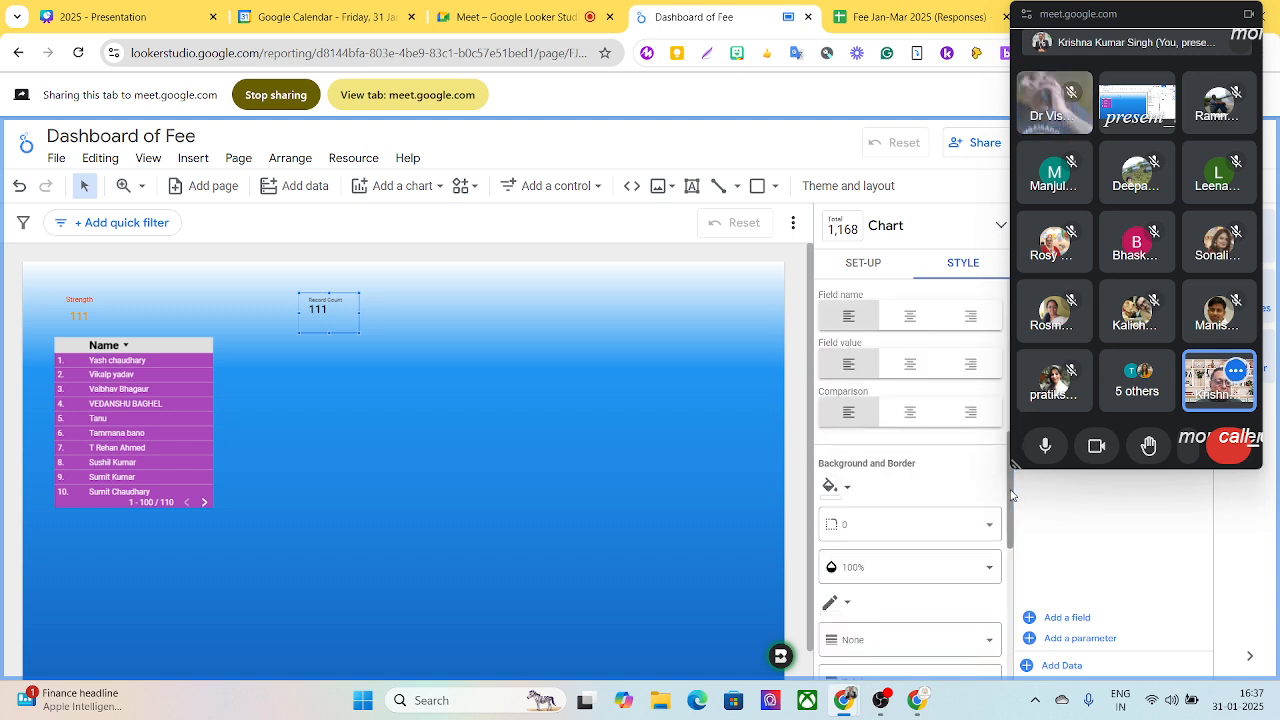
scroll(1008, 450, up, 1)
scroll(1005, 452, up, 5)
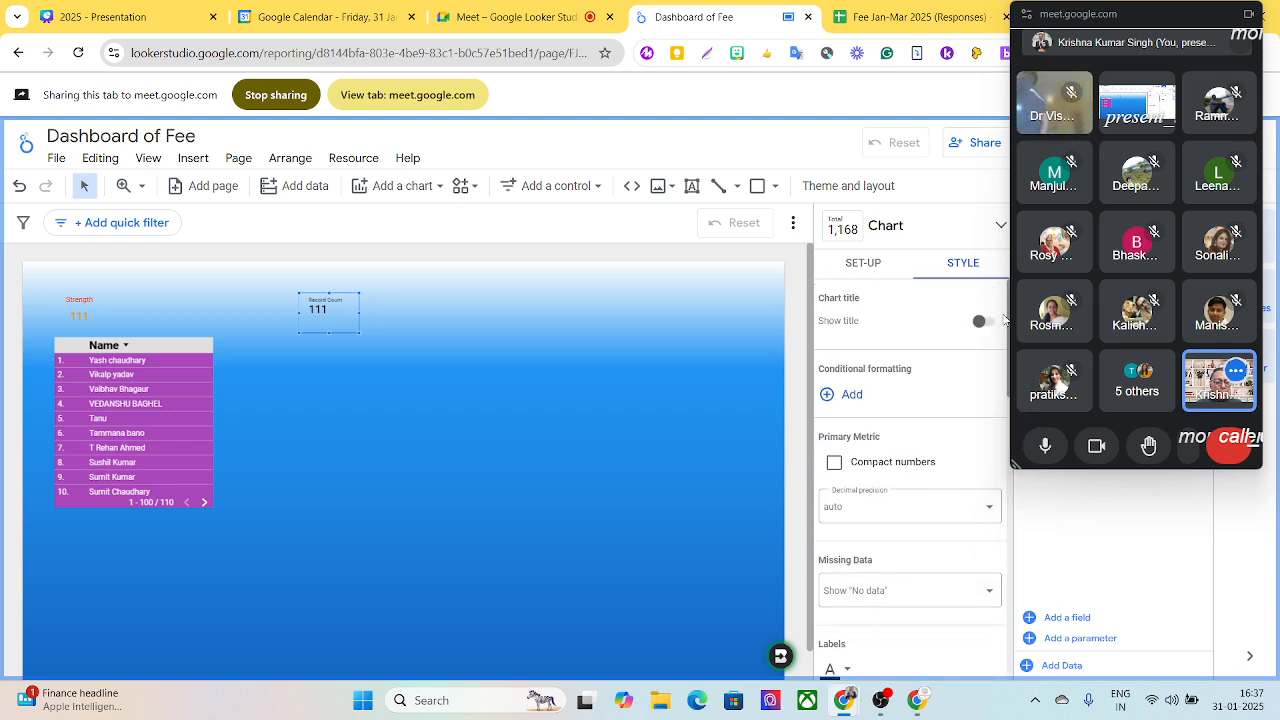
click(979, 323)
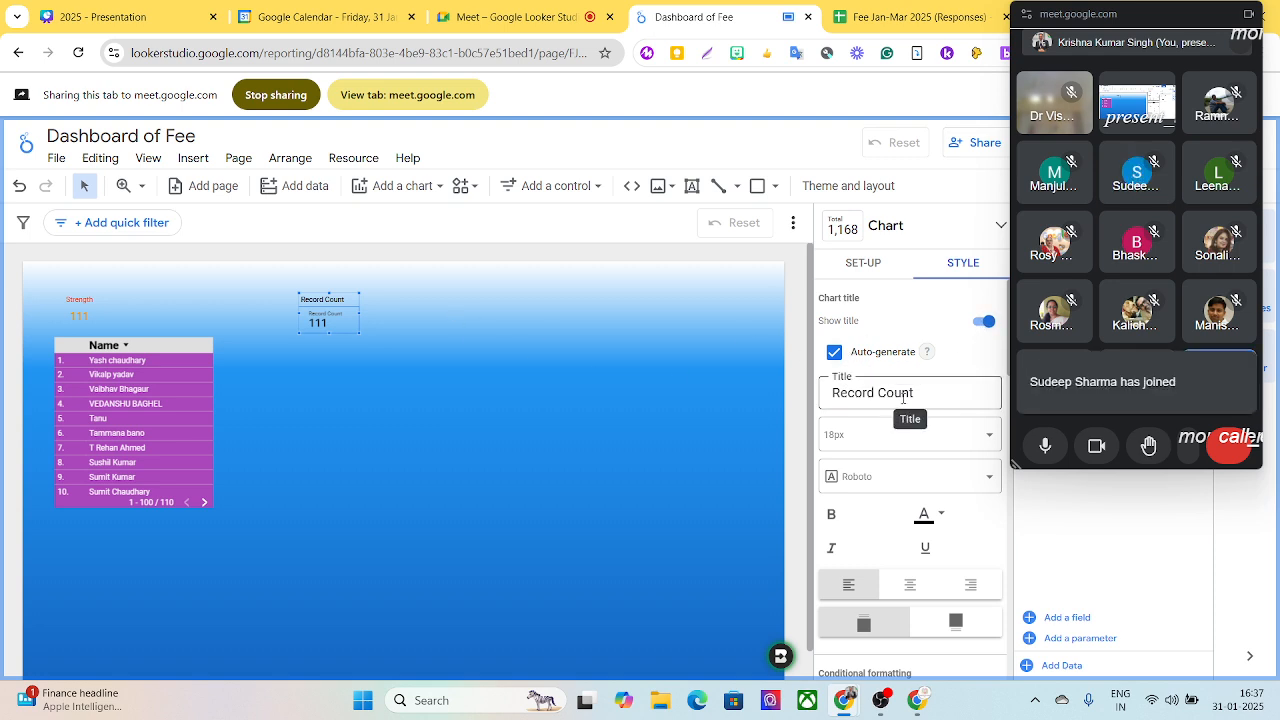
drag(916, 393, 823, 394)
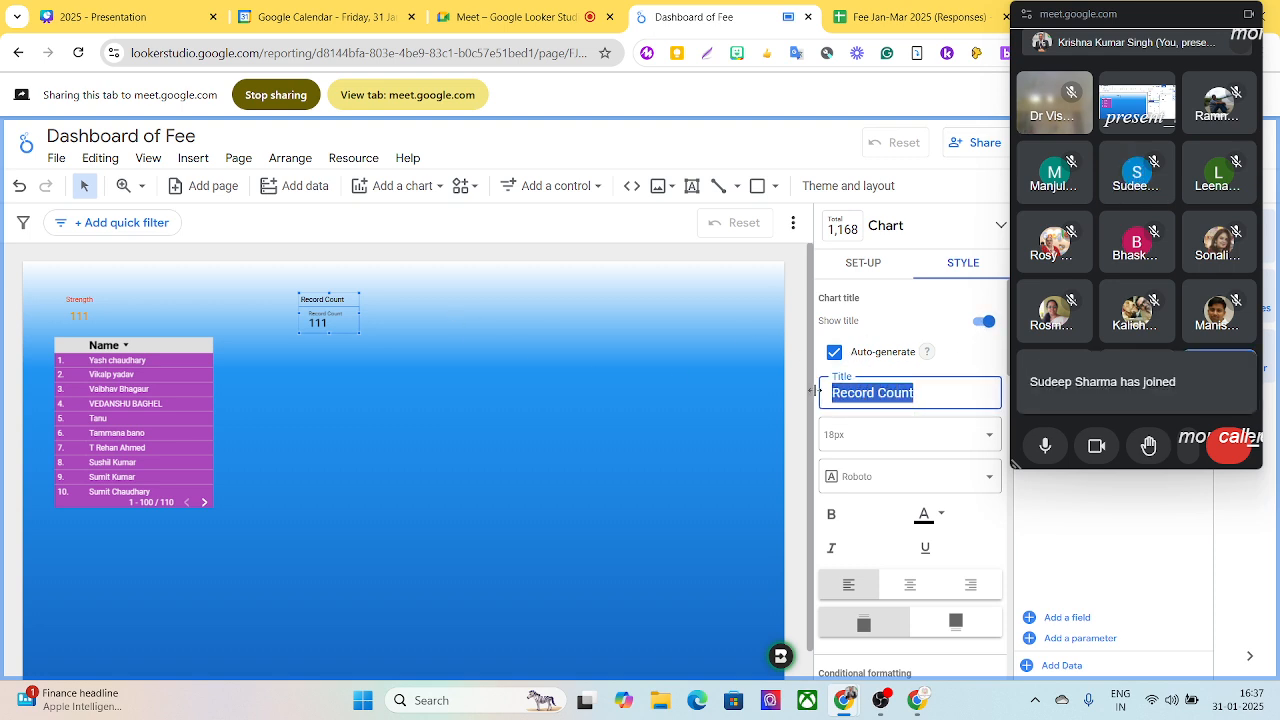
text(Paid)
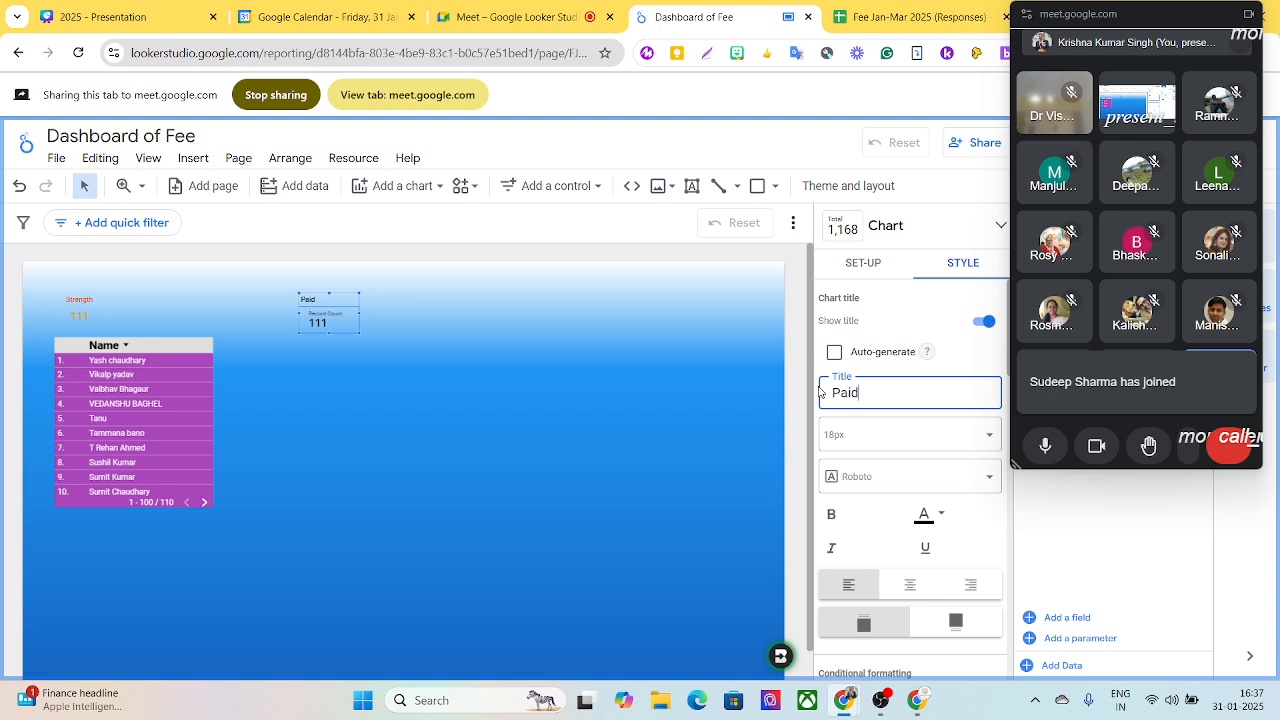
key(Return)
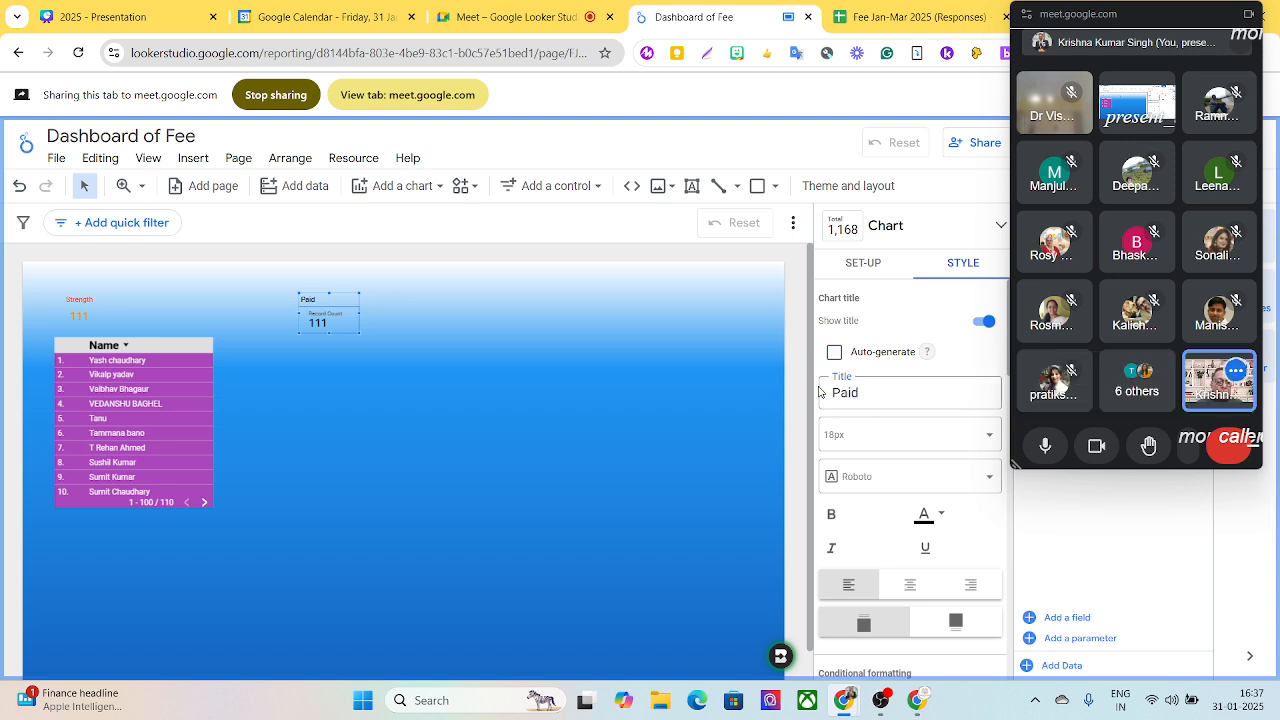
- Set the Paid title's font size to 24px
click(858, 443)
scroll(866, 543, down, 1)
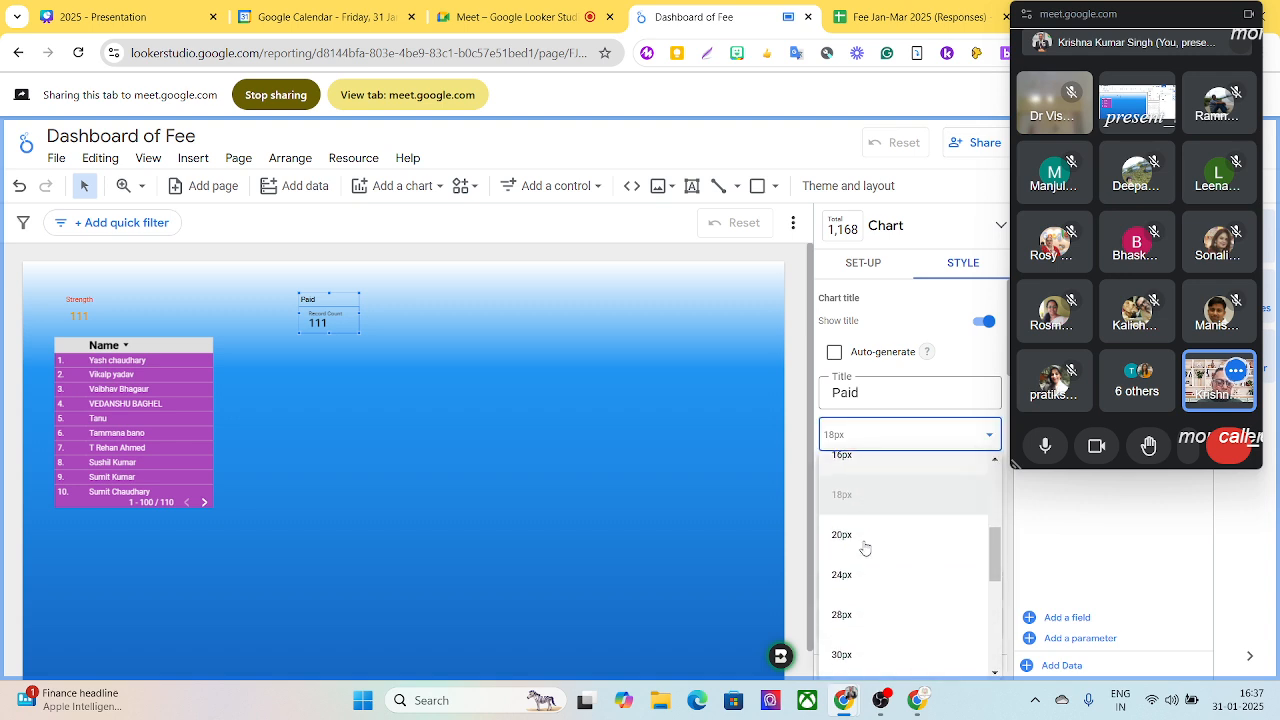
click(863, 580)
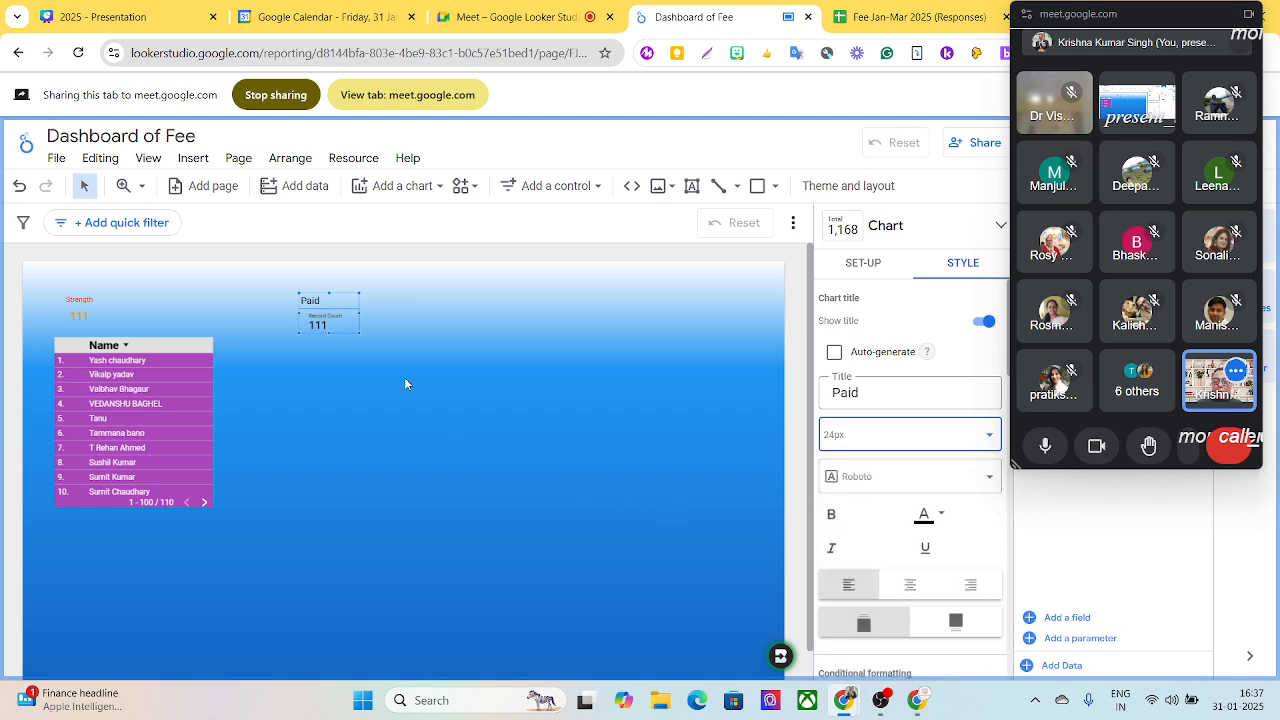
- Try orange for the Paid scorecard's label font colour, and settle on dark red
scroll(870, 499, down, 2)
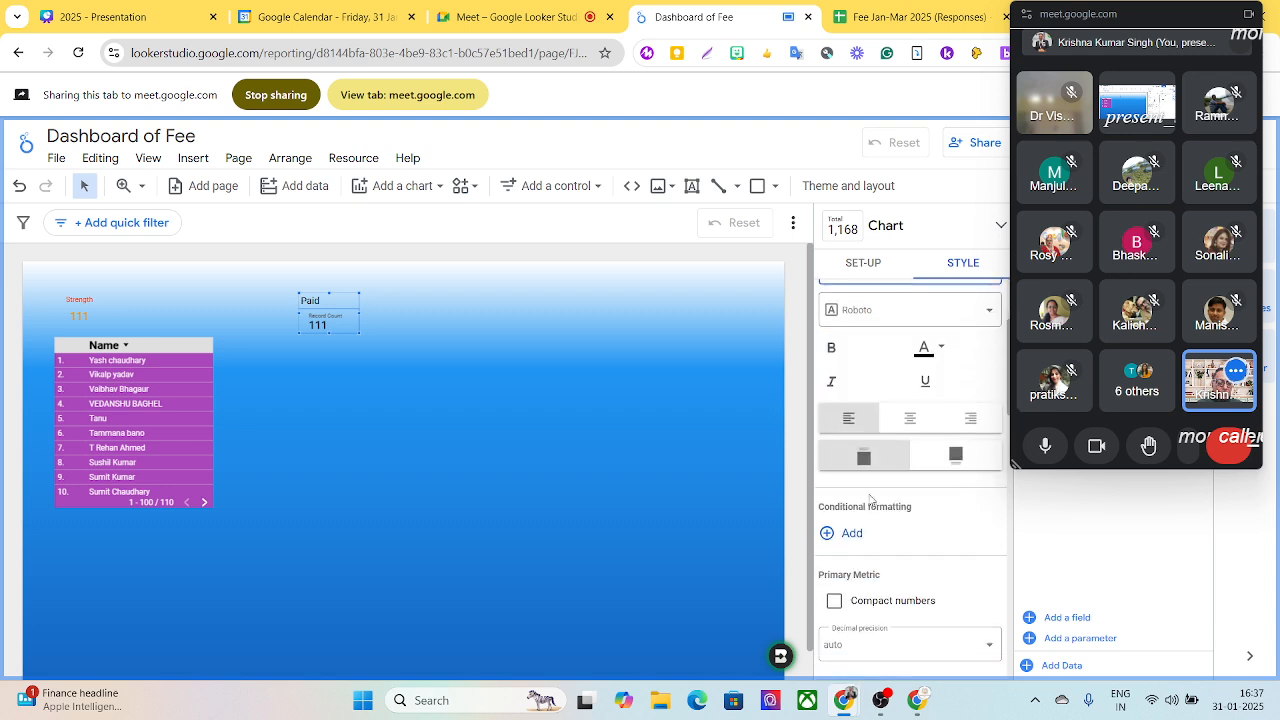
scroll(912, 511, down, 2)
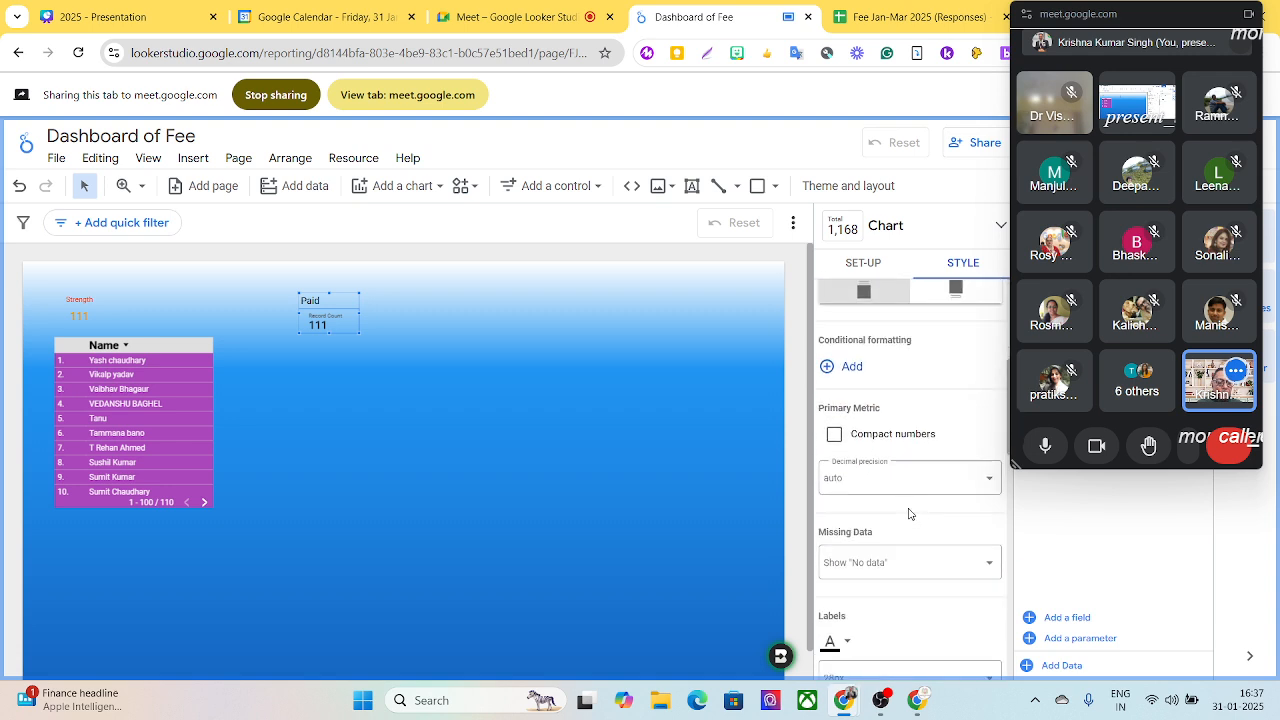
scroll(909, 514, down, 2)
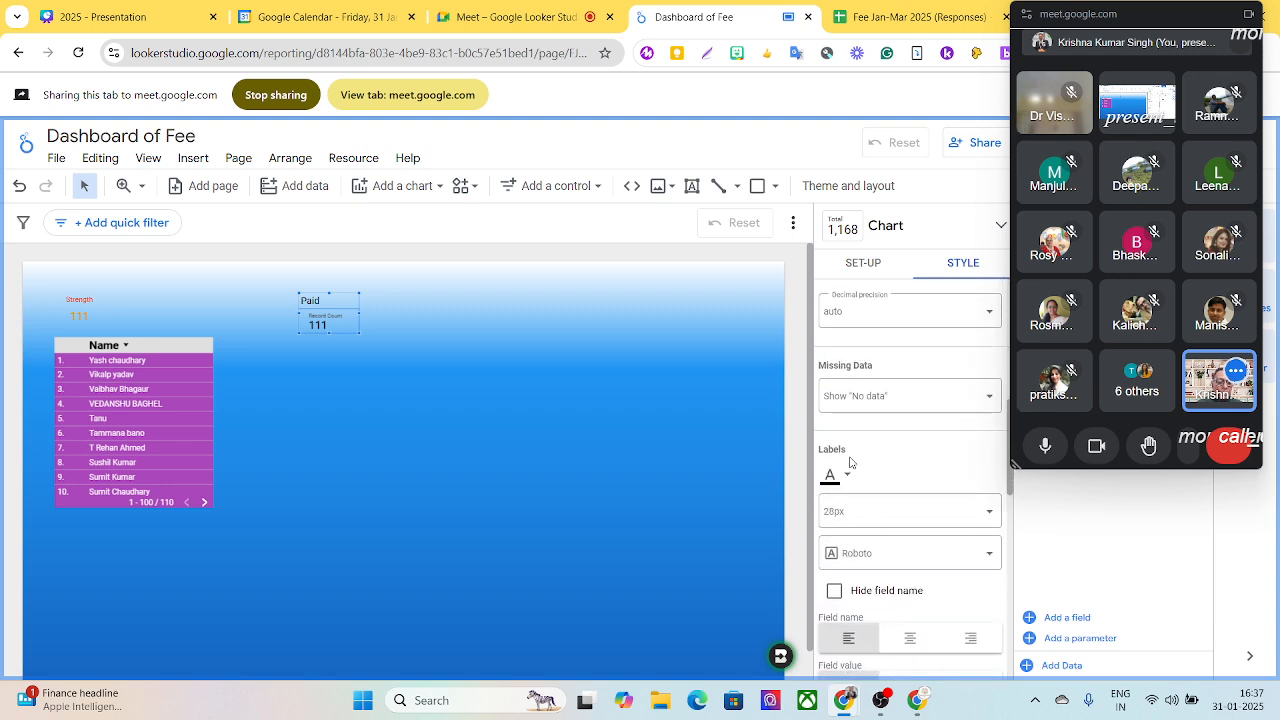
click(848, 477)
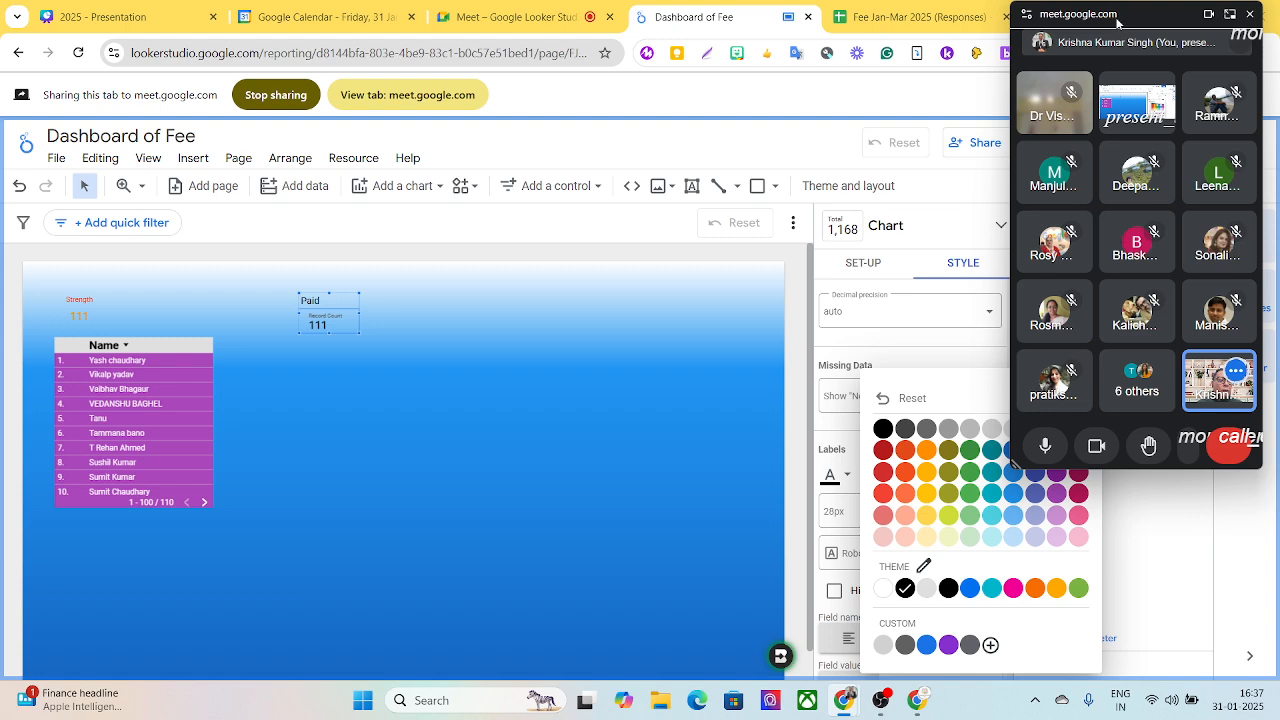
drag(1117, 22, 604, 16)
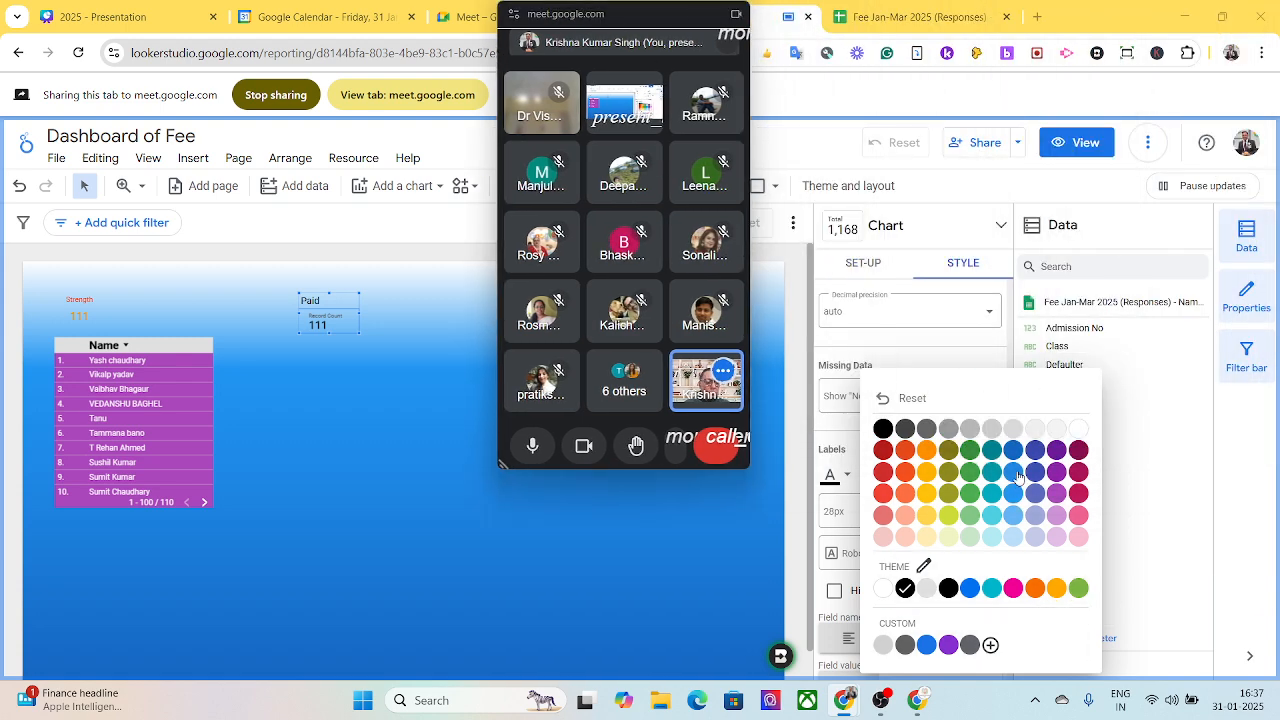
click(928, 452)
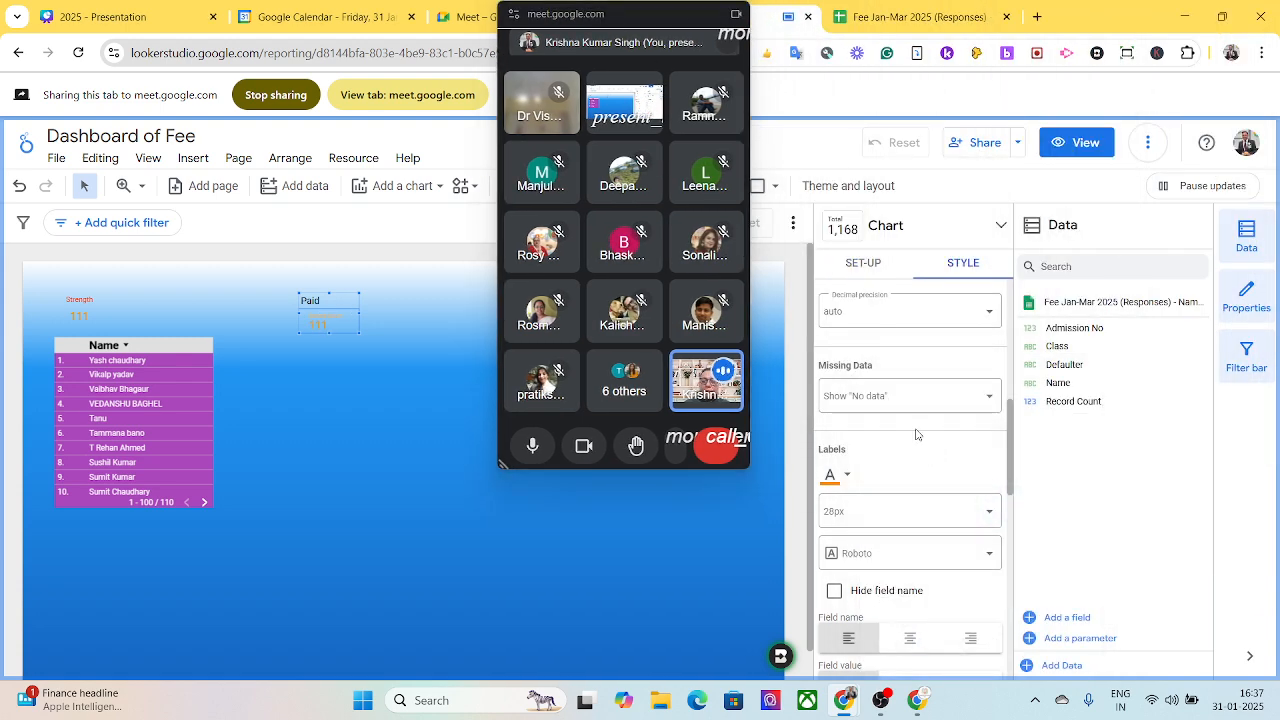
click(836, 478)
click(885, 455)
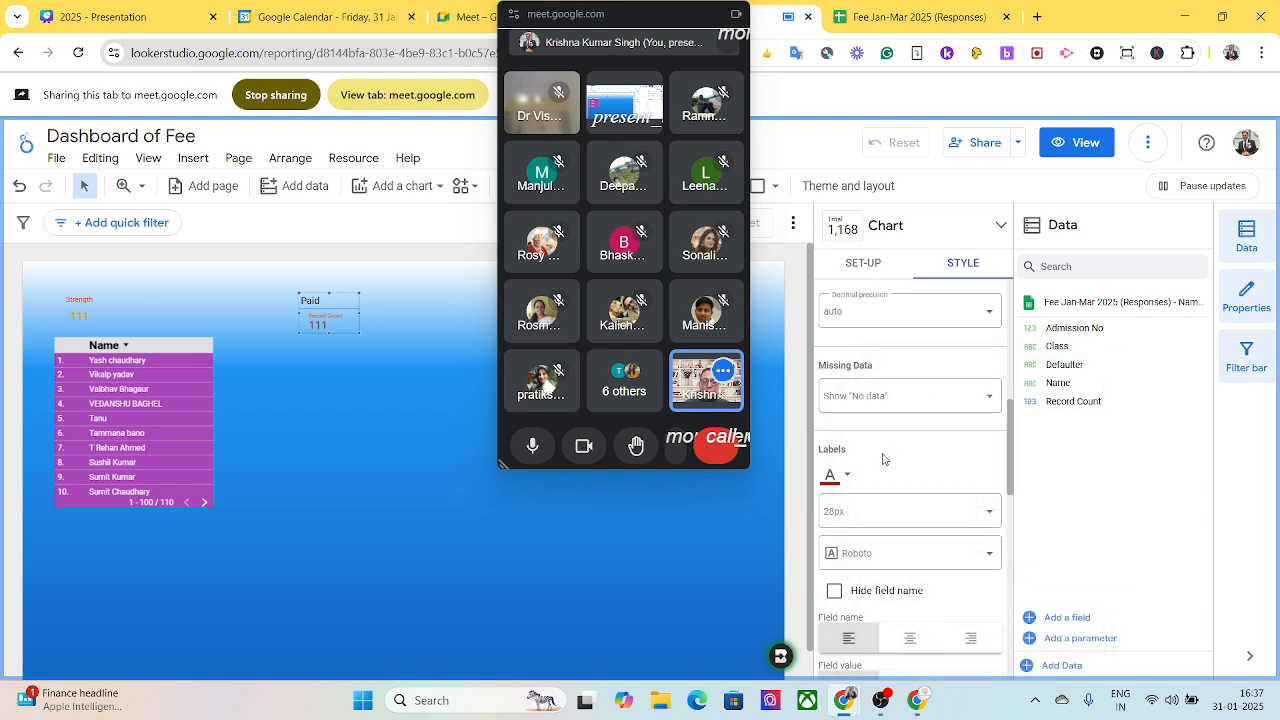
- Hide the Record Count field name on the Paid scorecard
drag(630, 20, 1142, 46)
scroll(930, 380, down, 1)
scroll(942, 383, down, 1)
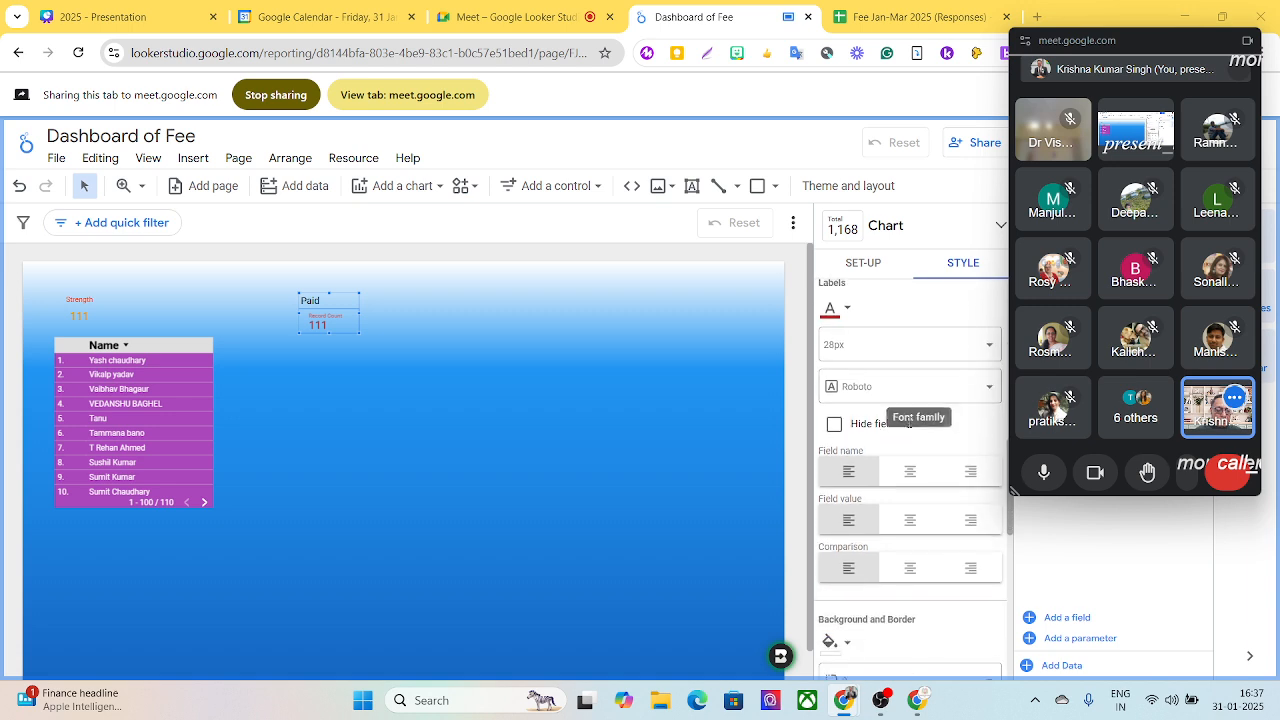
click(834, 425)
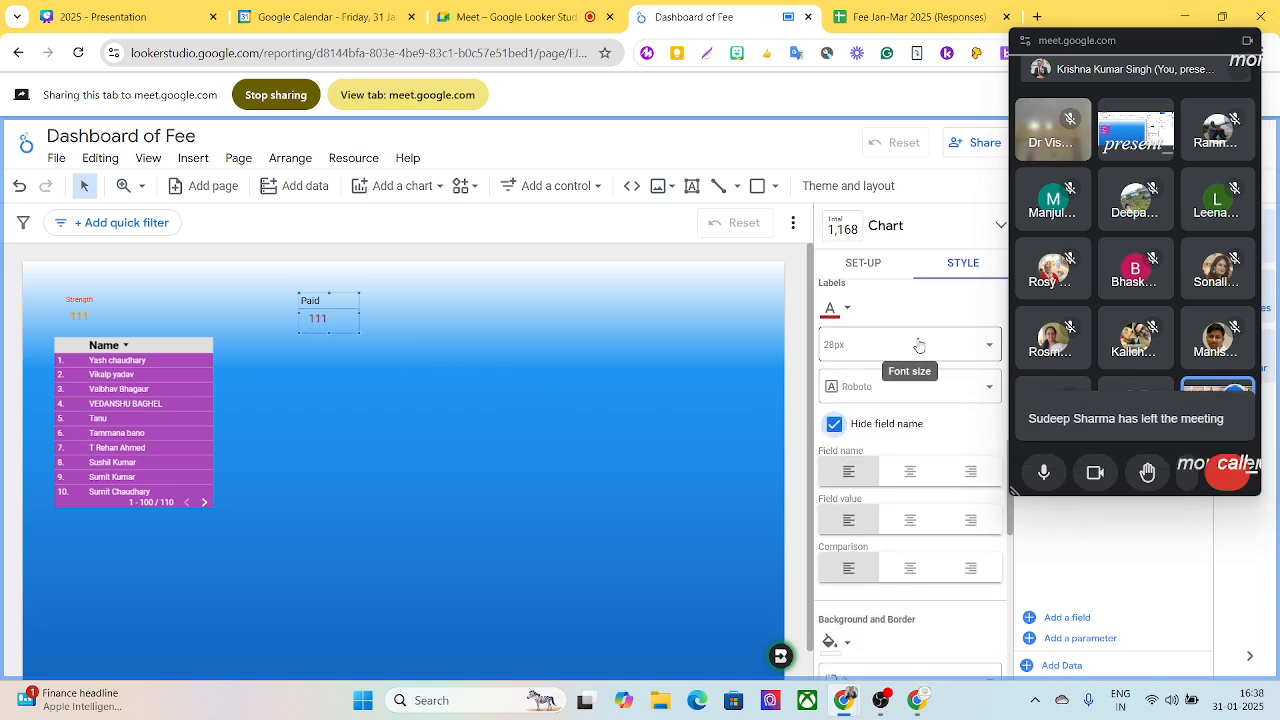
scroll(918, 360, up, 2)
scroll(913, 487, up, 4)
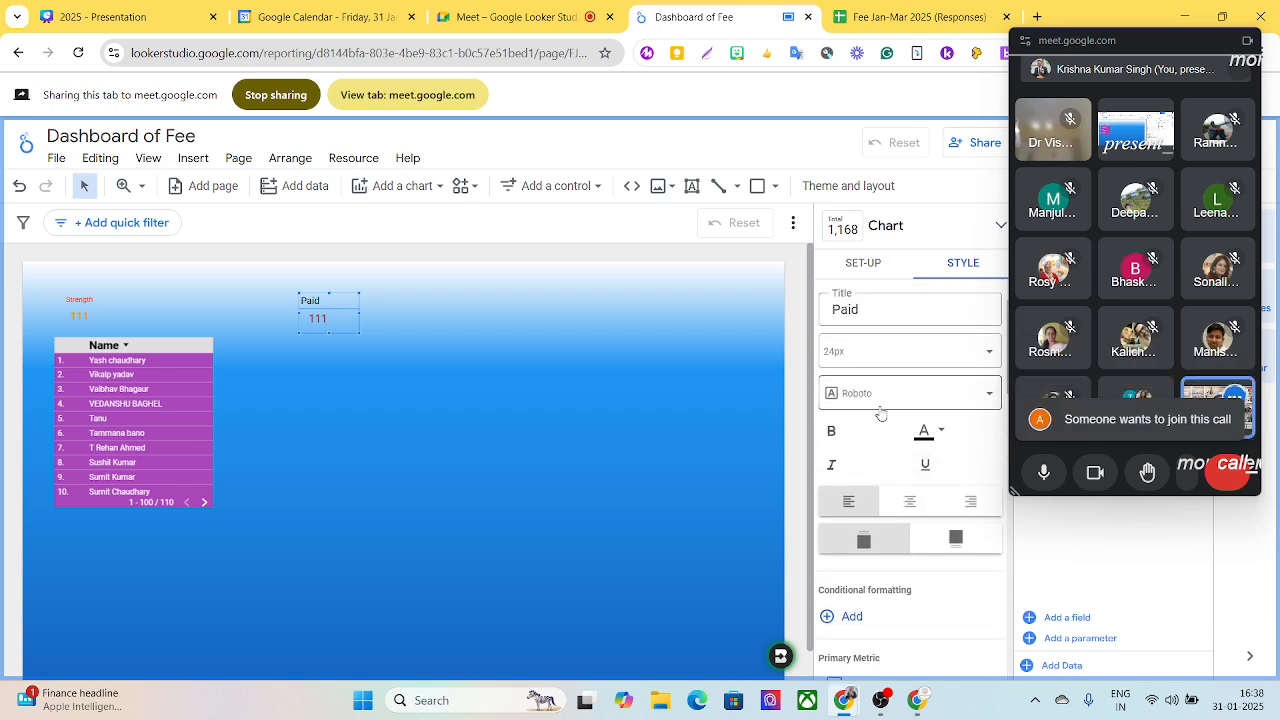
scroll(943, 372, up, 1)
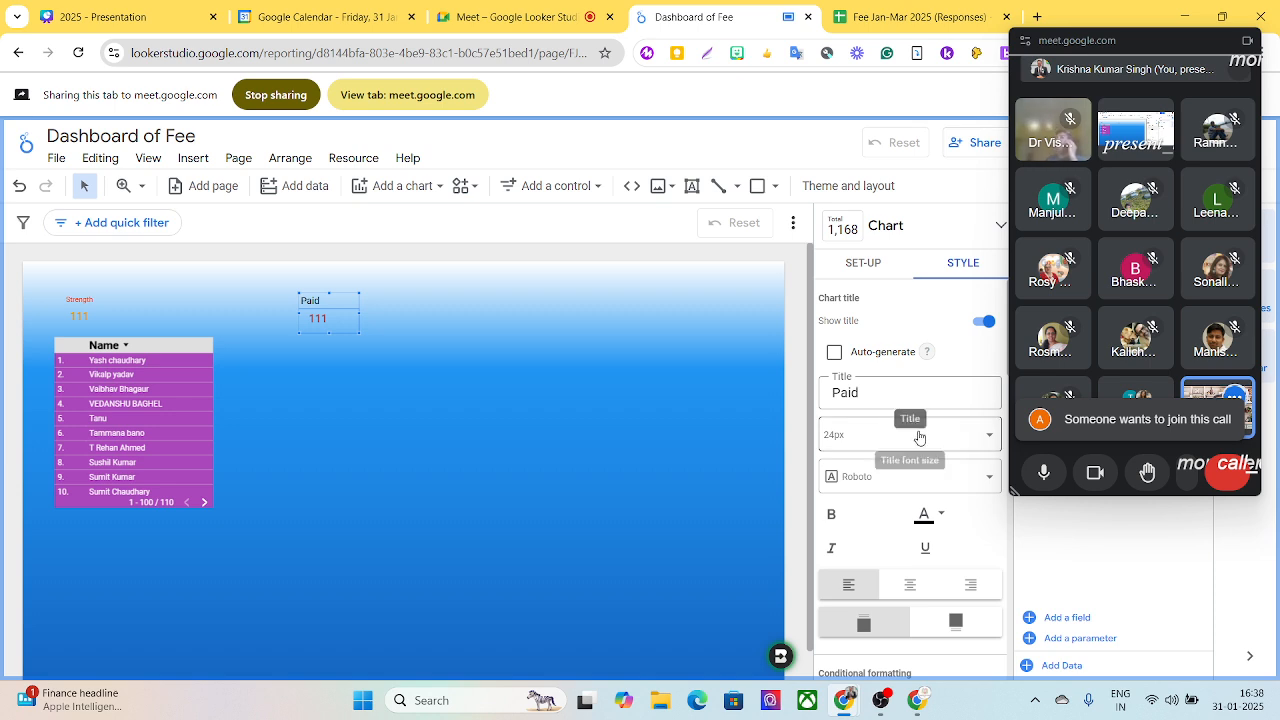
- Set the font colour of the Paid scorecard's title to white
scroll(914, 440, down, 3)
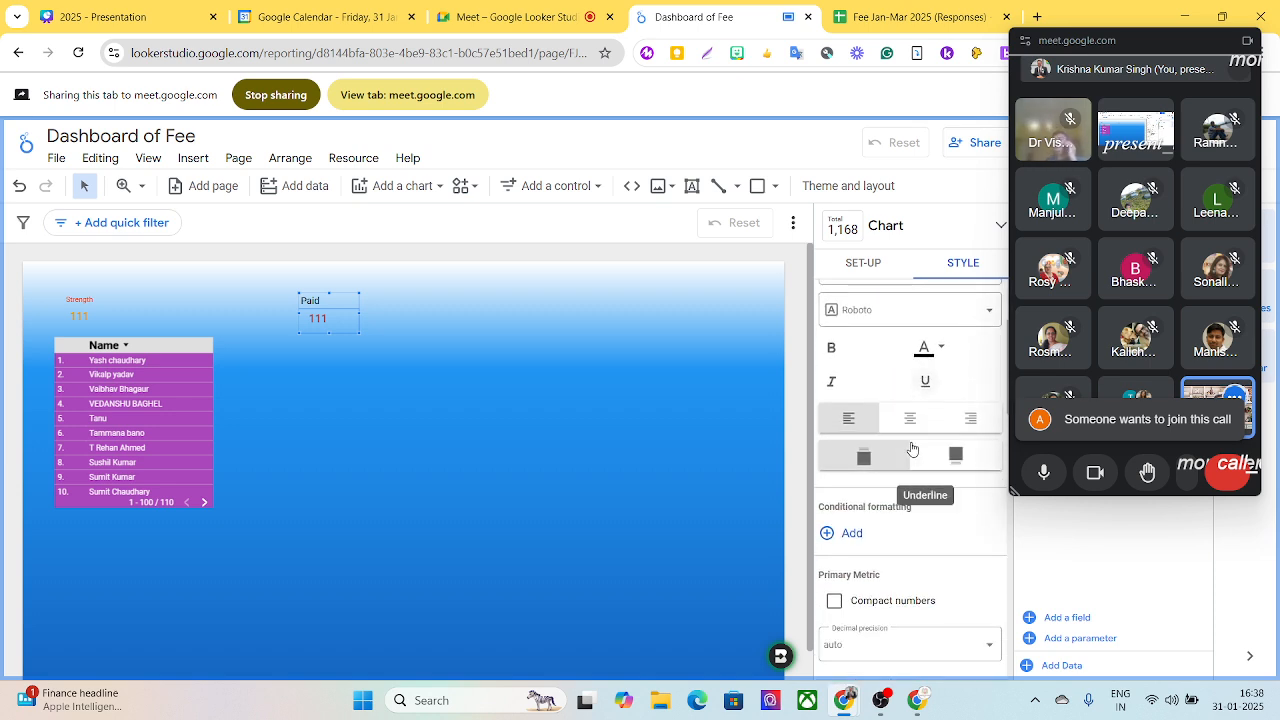
click(940, 350)
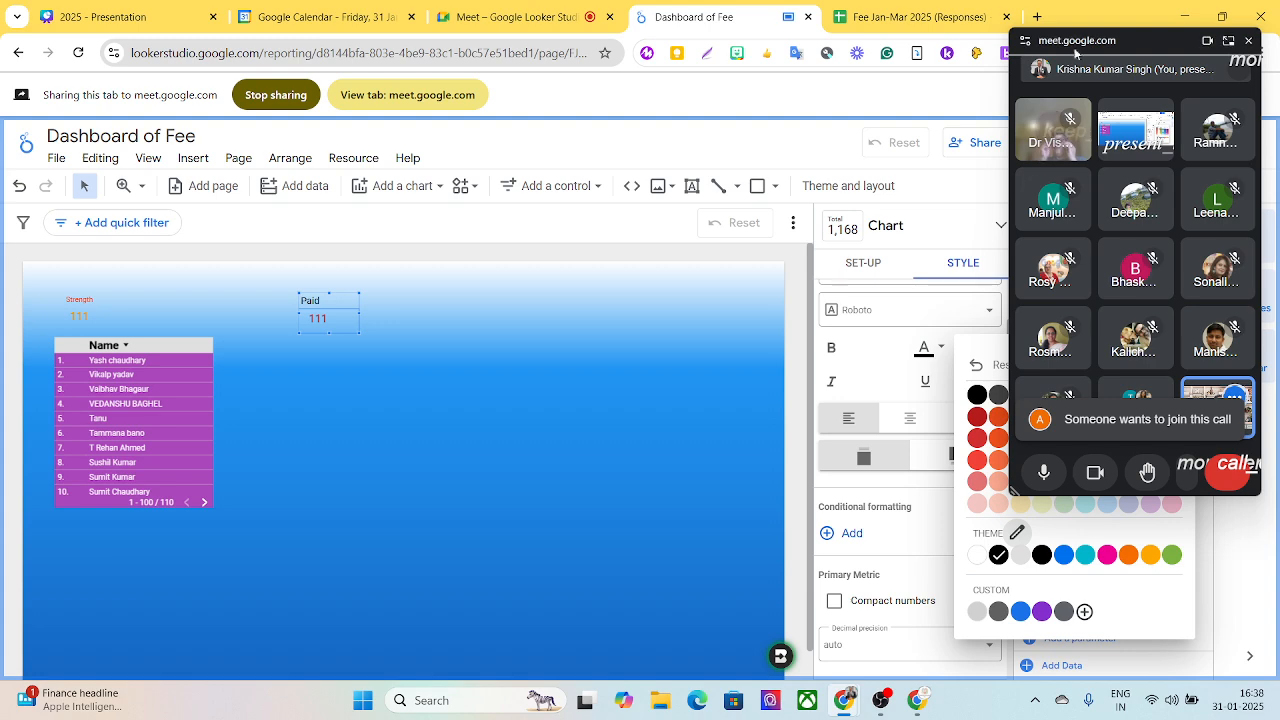
drag(1078, 40, 820, 38)
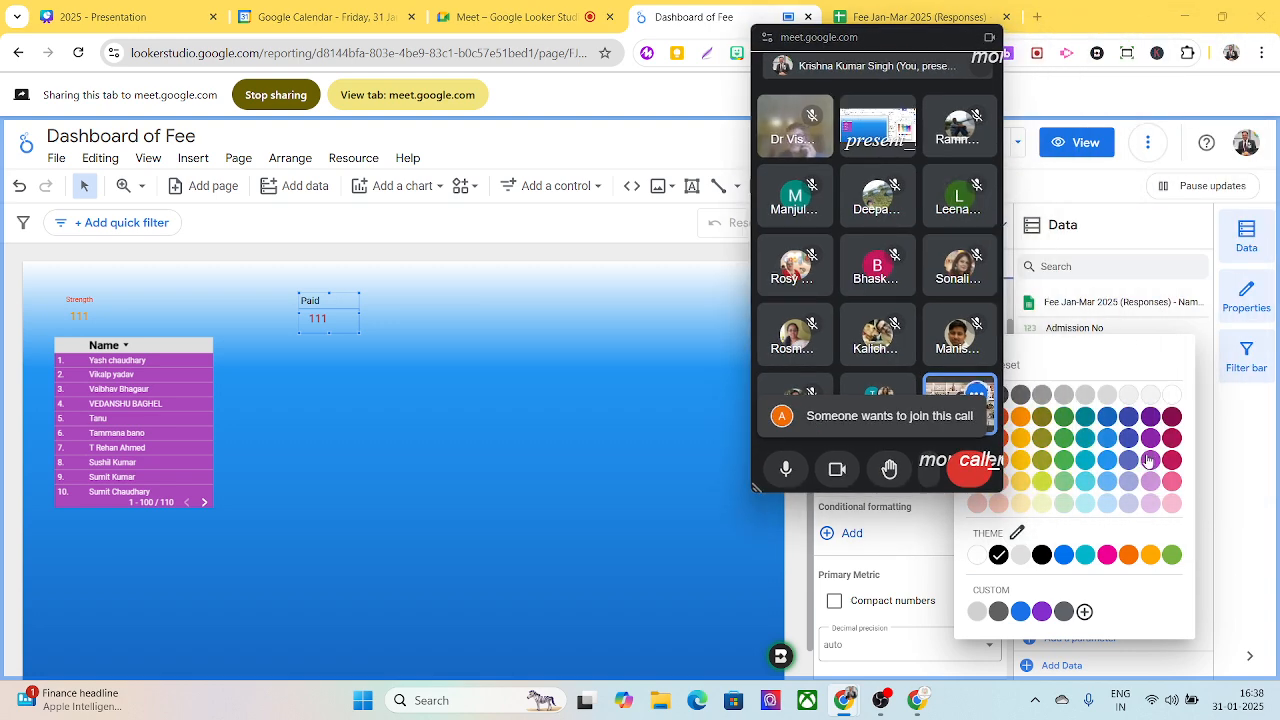
click(1171, 401)
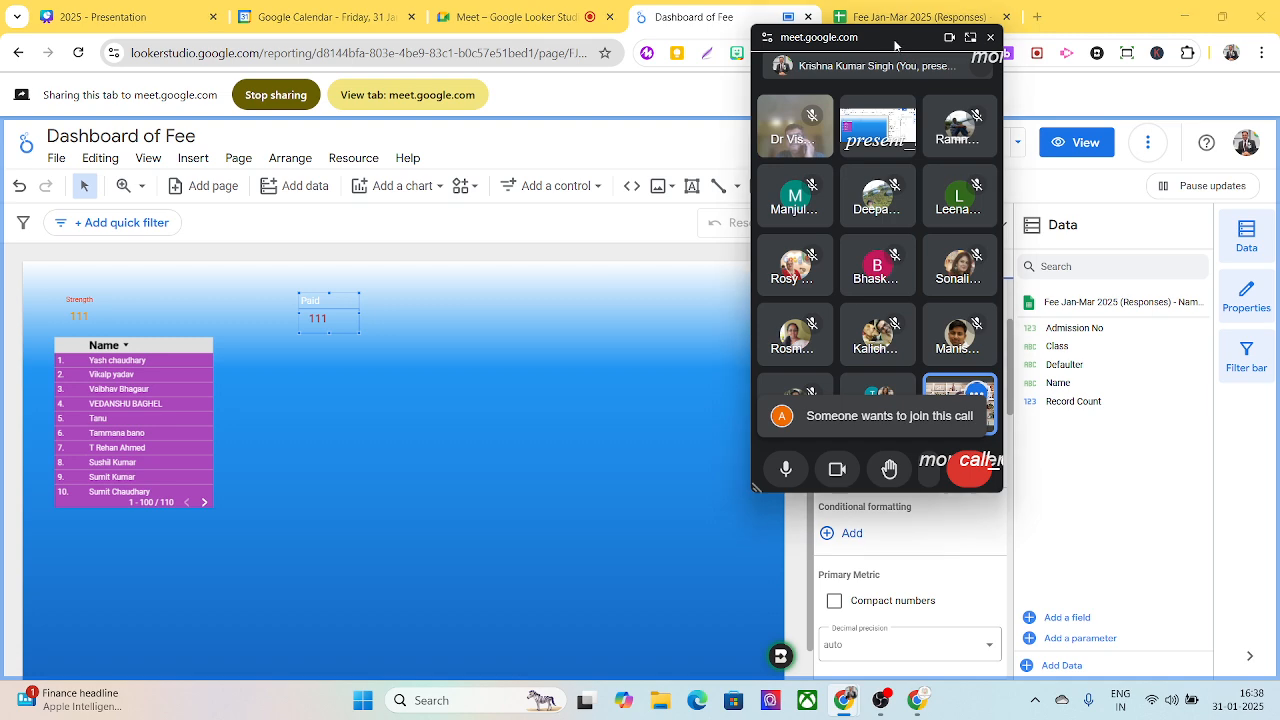
drag(900, 40, 1196, 31)
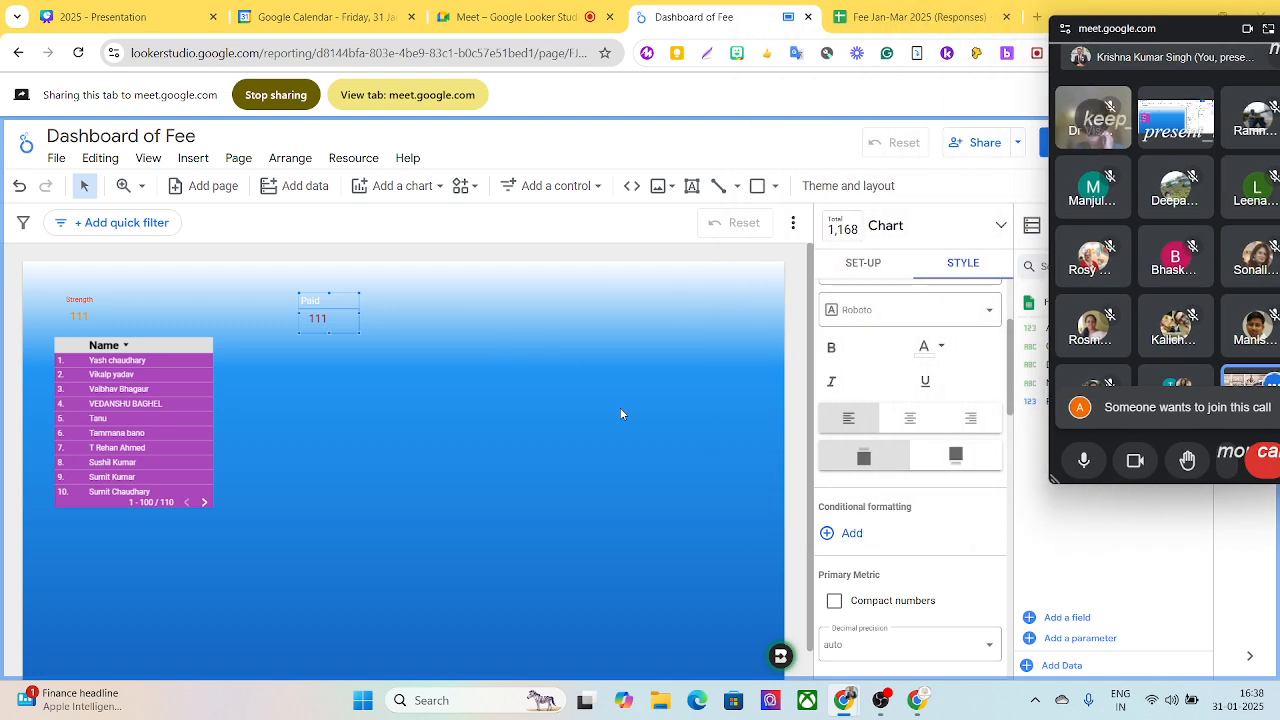
- Add a plain table chart beneath the Paid scorecard
click(400, 192)
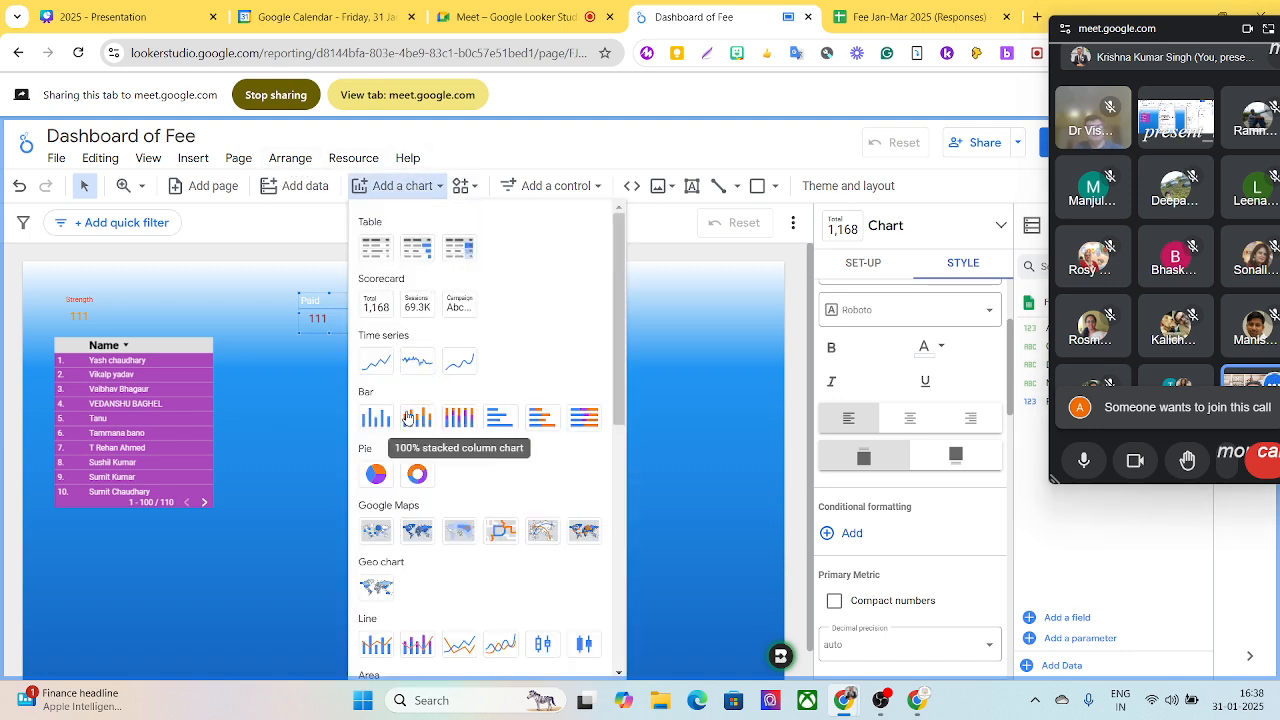
click(376, 247)
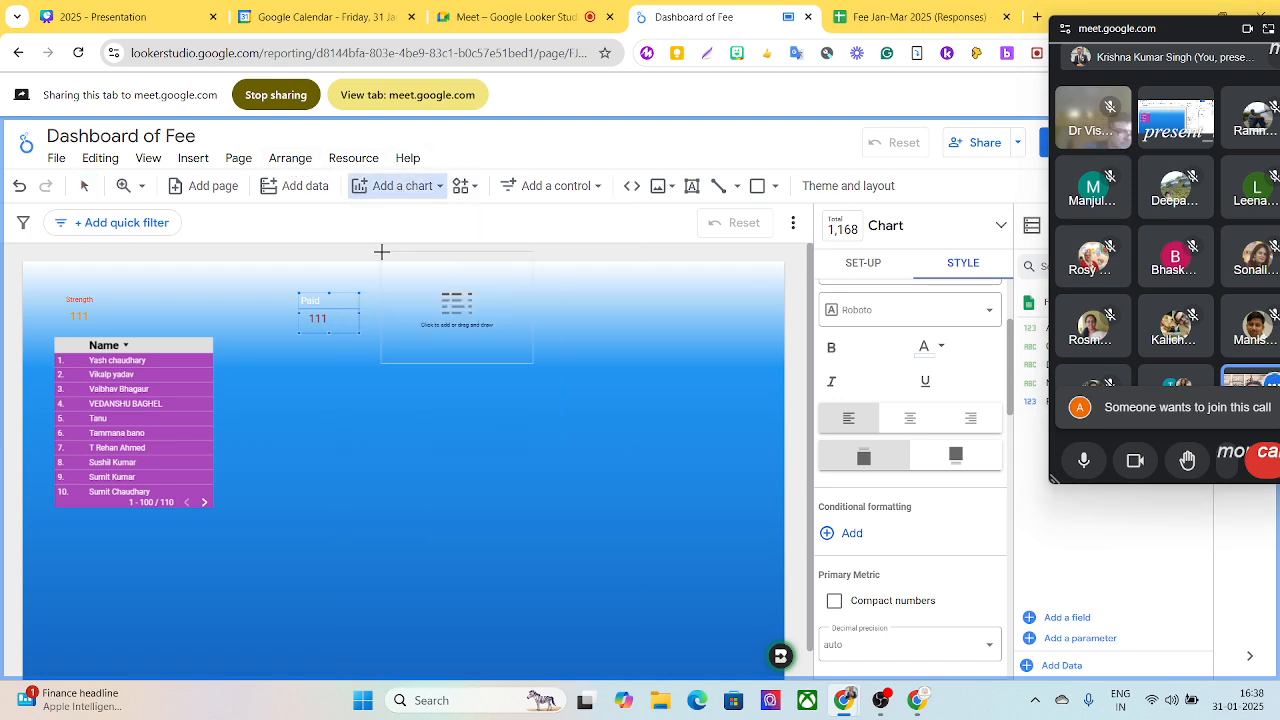
key(Escape)
click(299, 384)
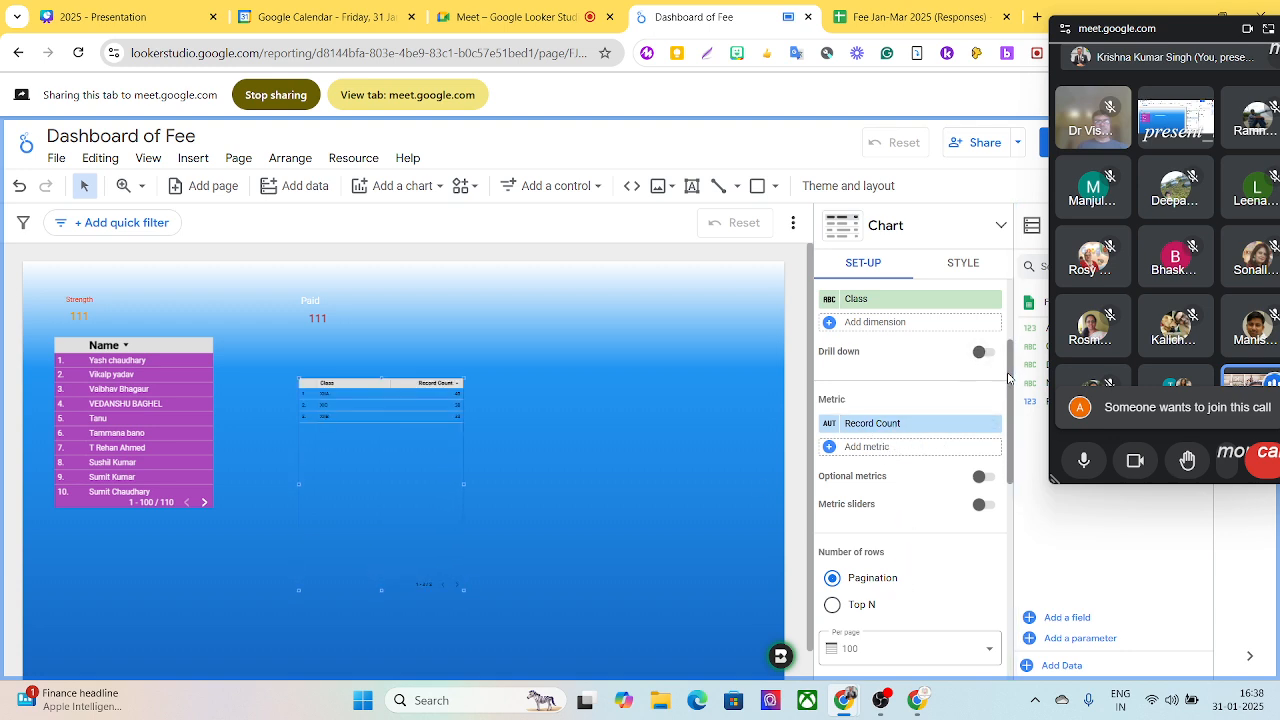
- Replace the new table's Class dimension with Name, and move the table up closer to the Paid scorecard
scroll(1008, 378, up, 3)
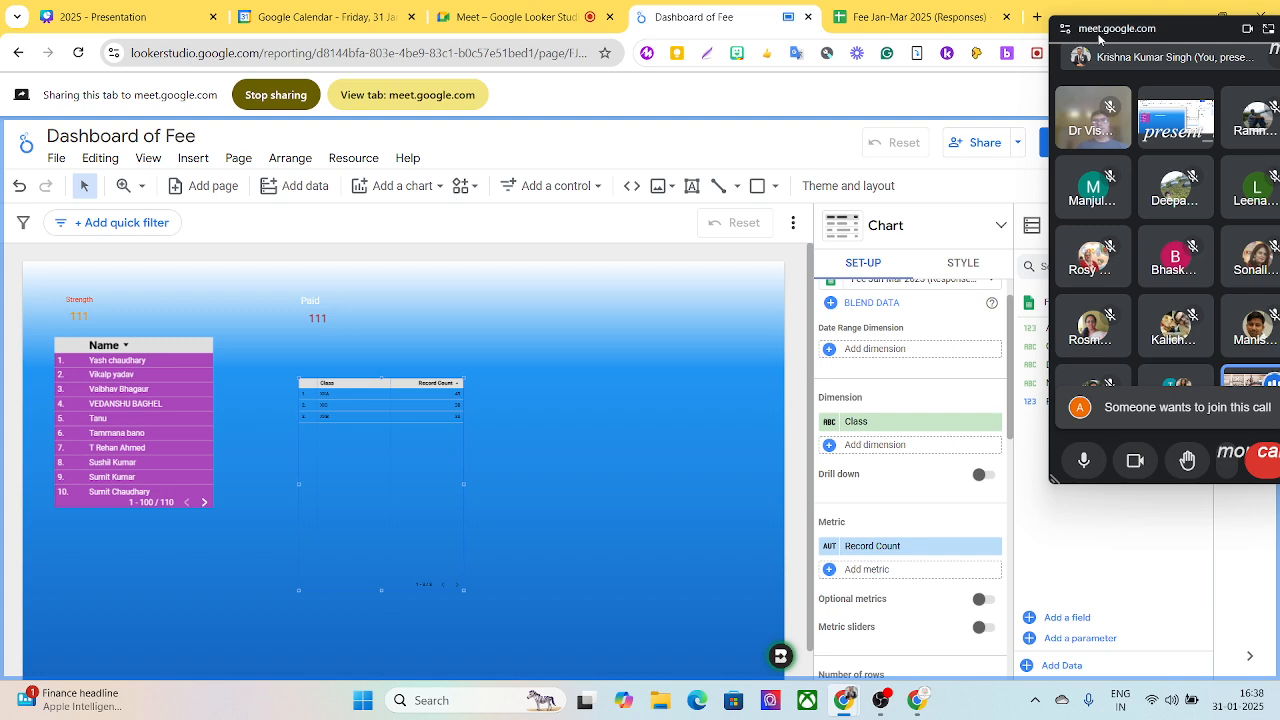
drag(1099, 39, 603, 16)
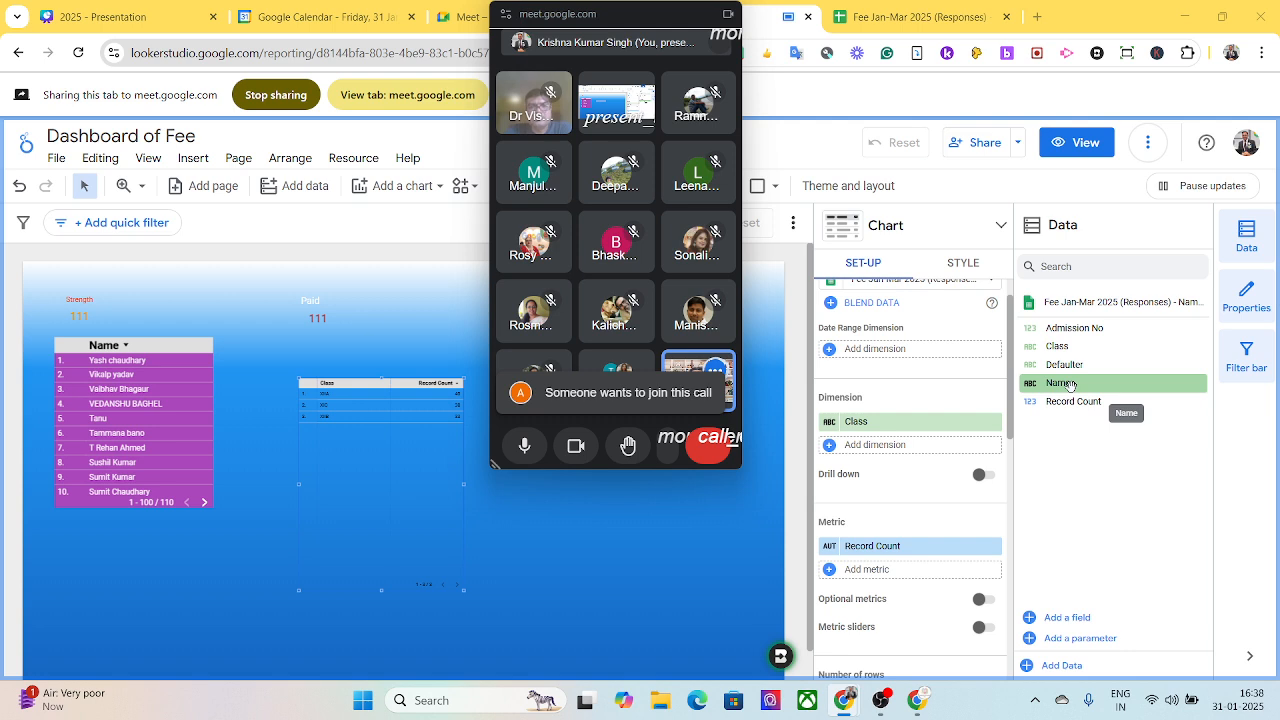
drag(1069, 386, 880, 448)
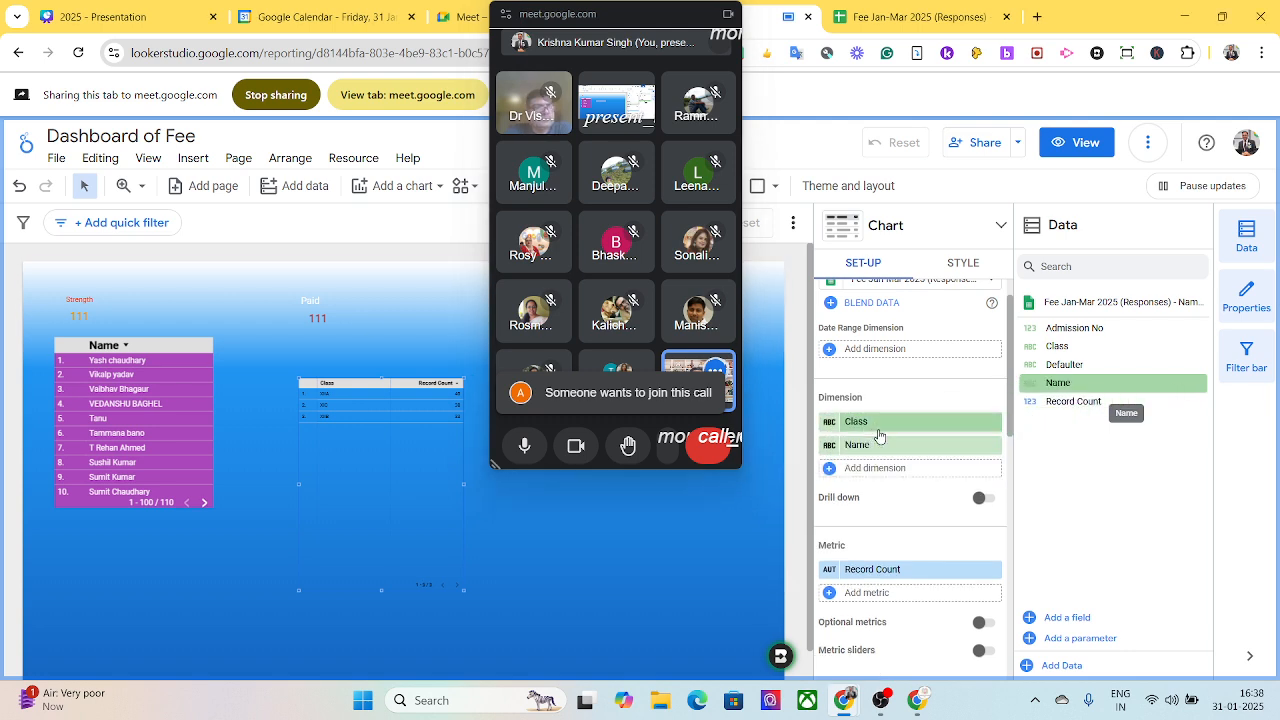
click(987, 426)
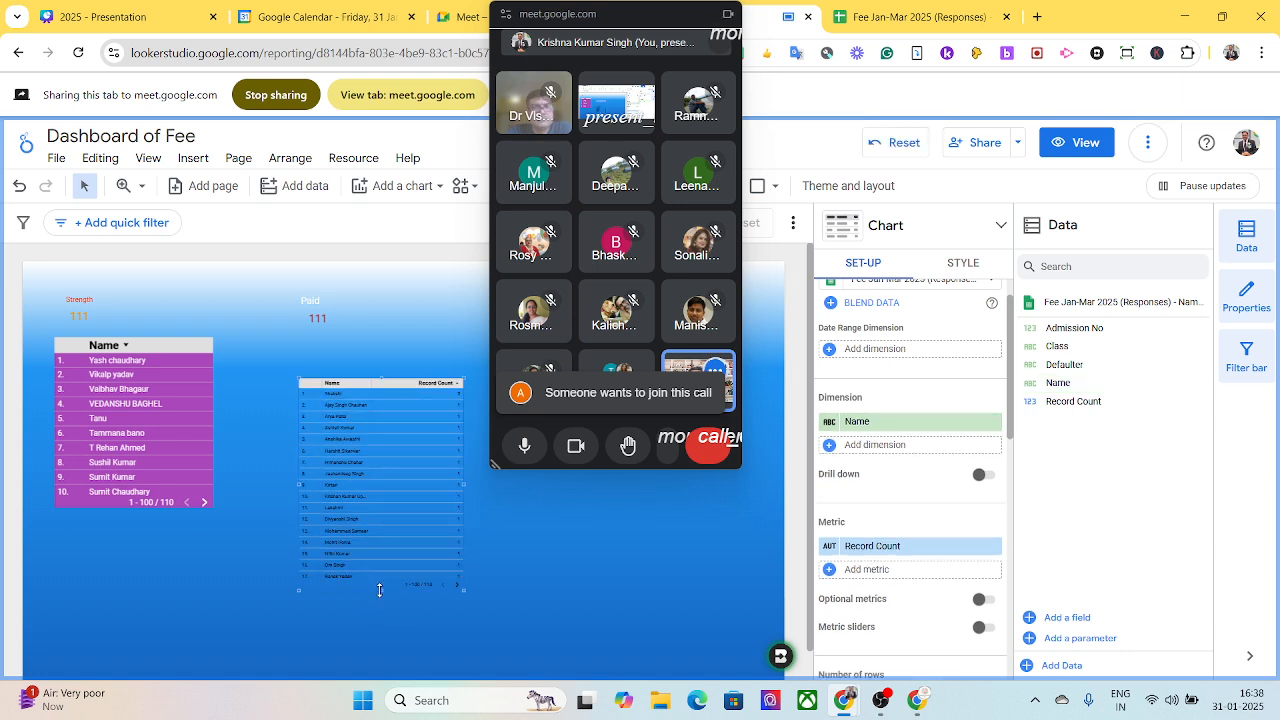
drag(371, 389, 354, 360)
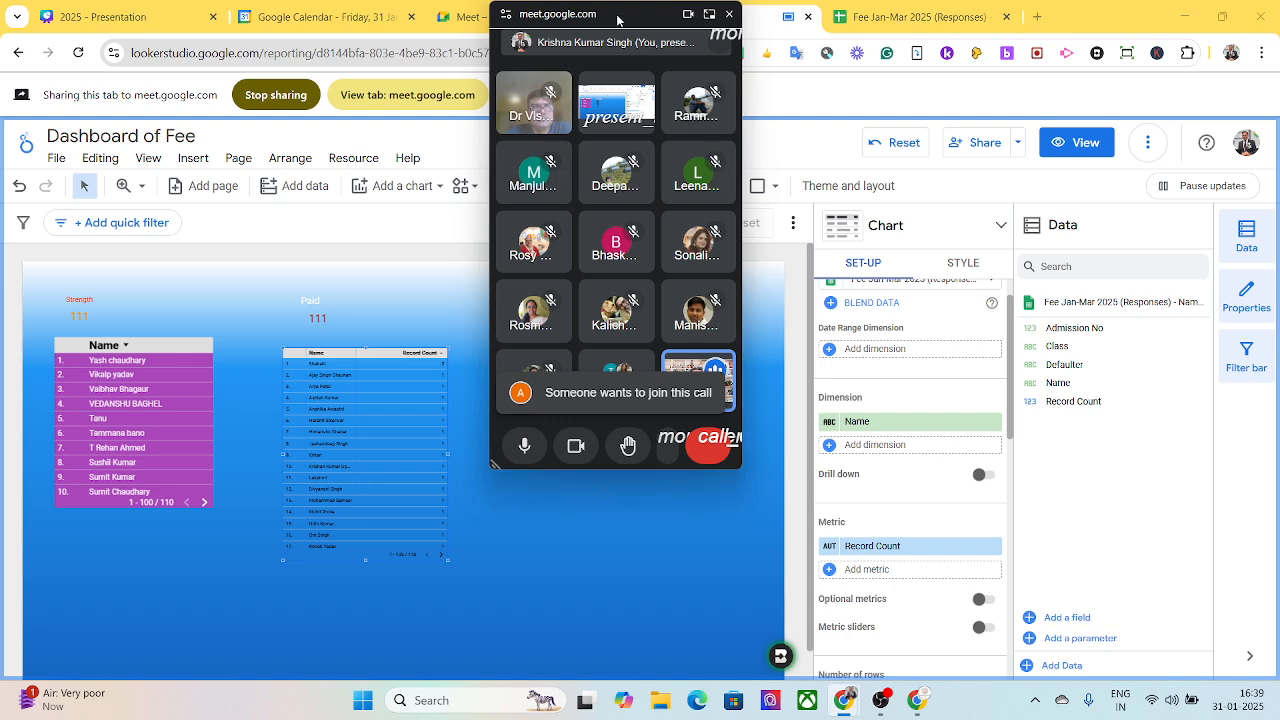
- Sort the new table by Record Count in ascending order
drag(623, 20, 1115, 24)
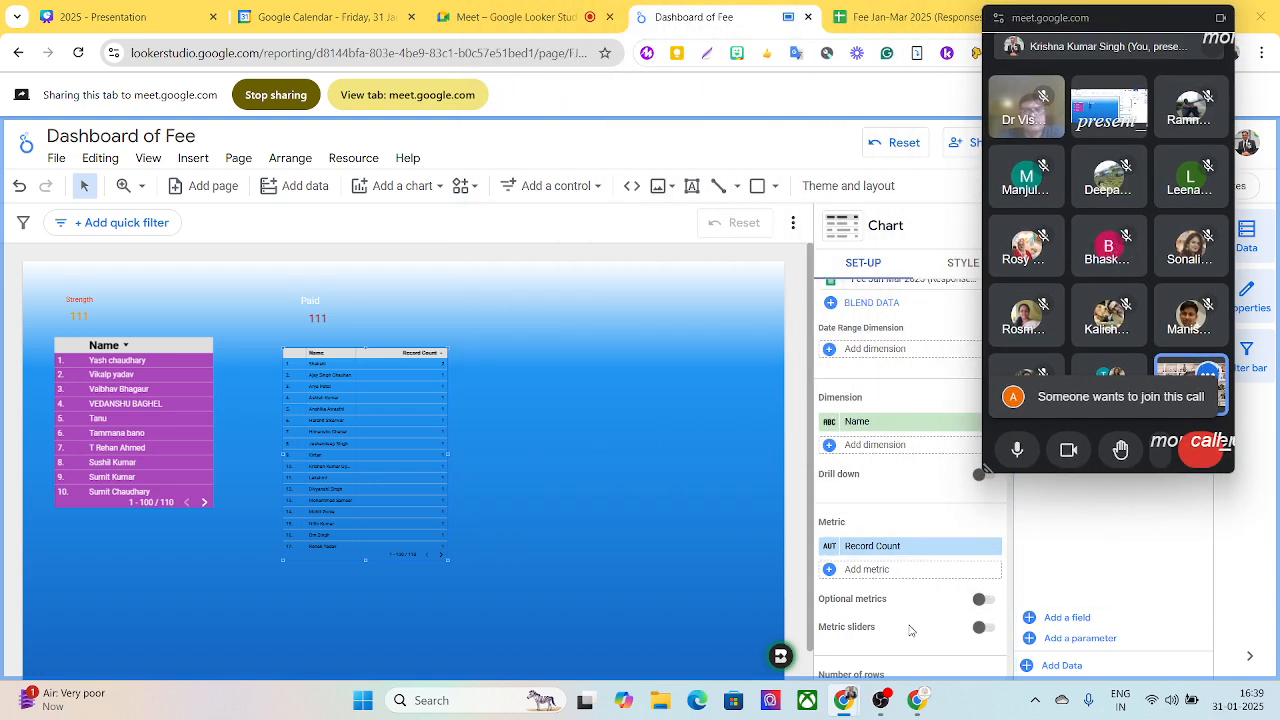
scroll(910, 628, down, 3)
scroll(910, 630, down, 3)
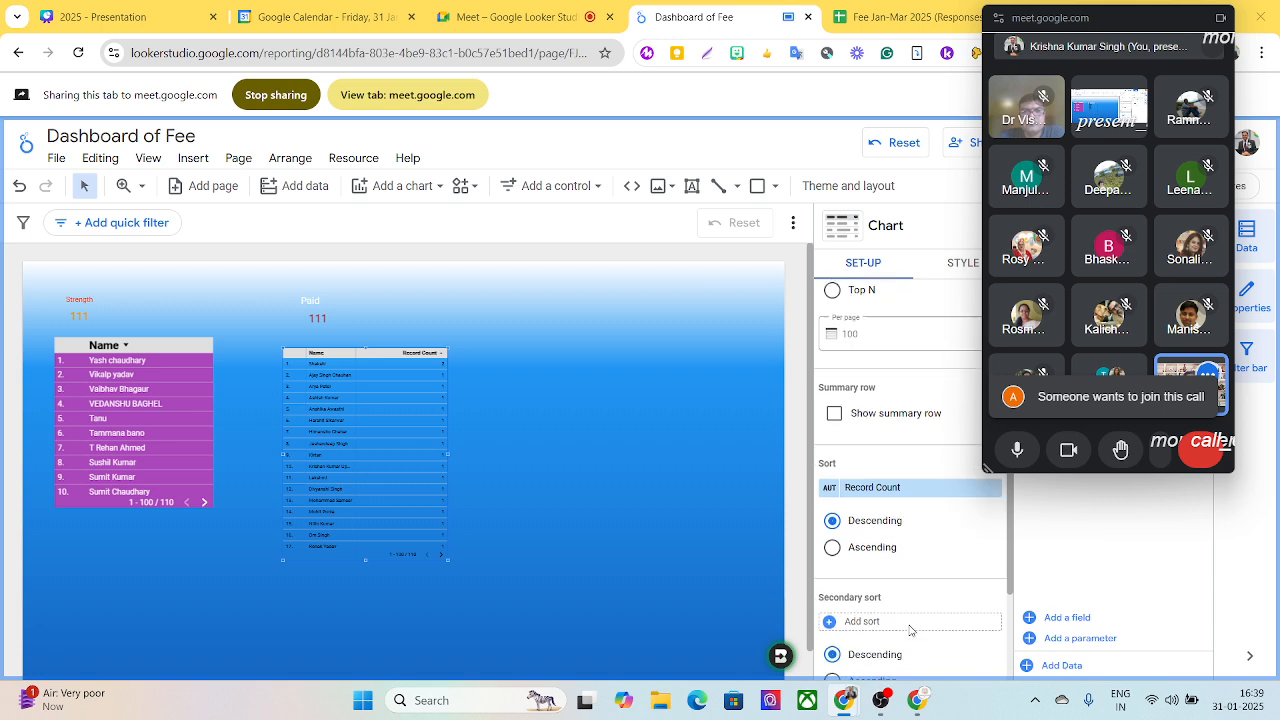
scroll(910, 630, down, 1)
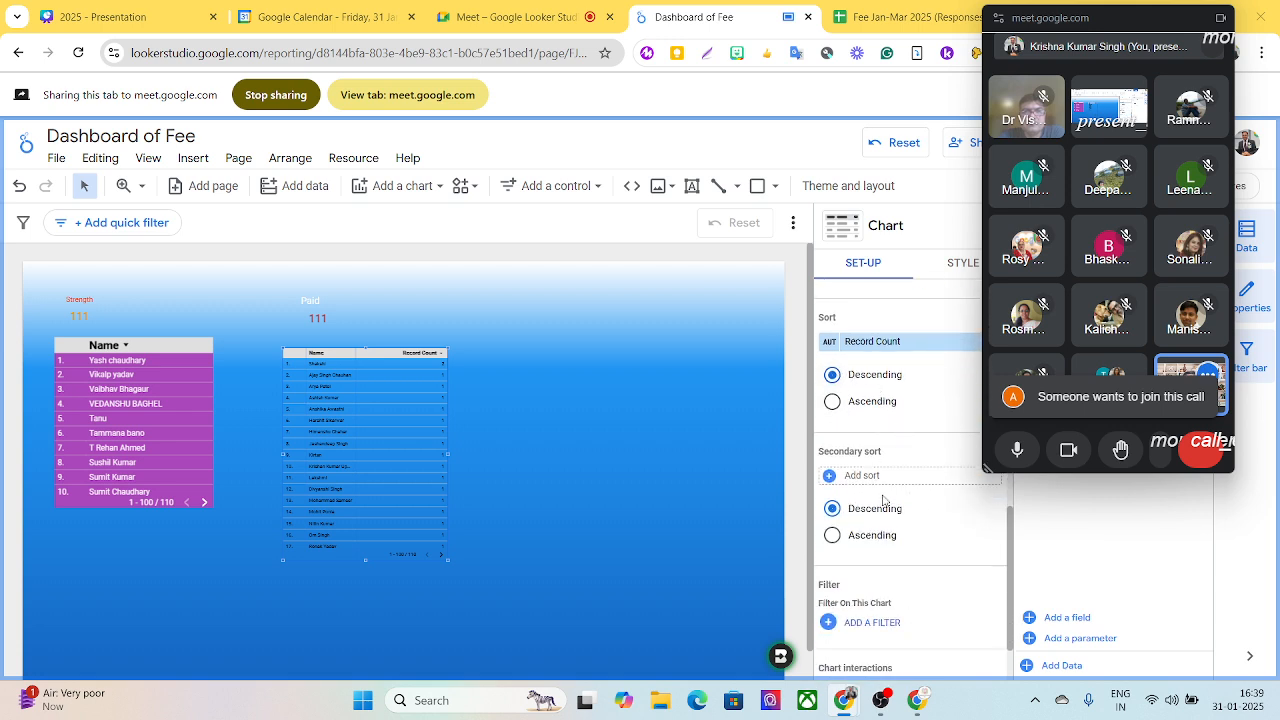
scroll(925, 547, down, 1)
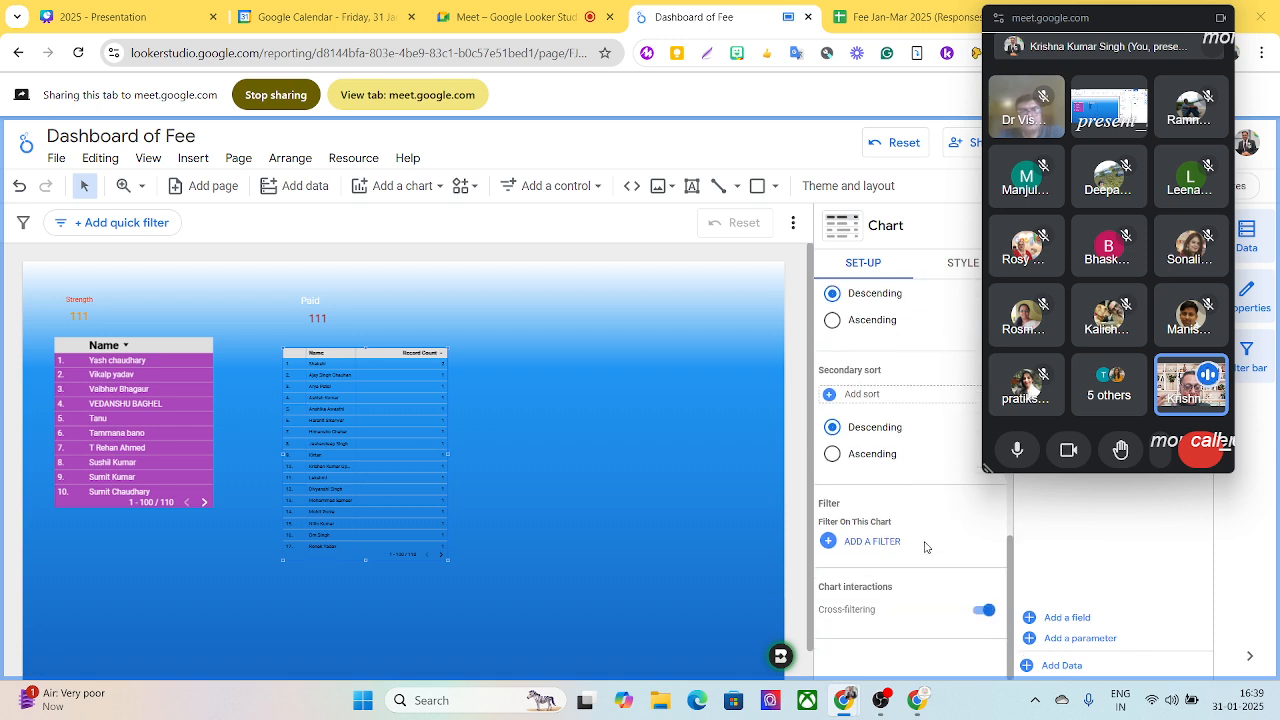
scroll(925, 549, up, 6)
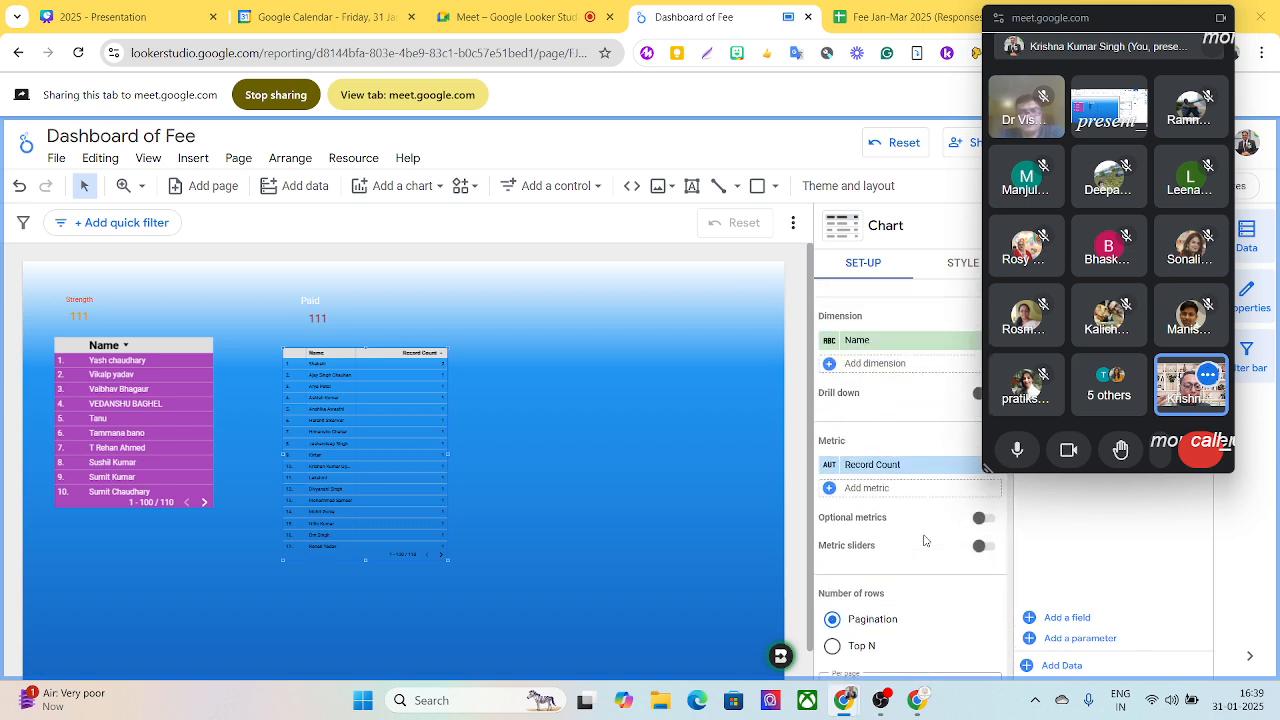
scroll(875, 493, down, 4)
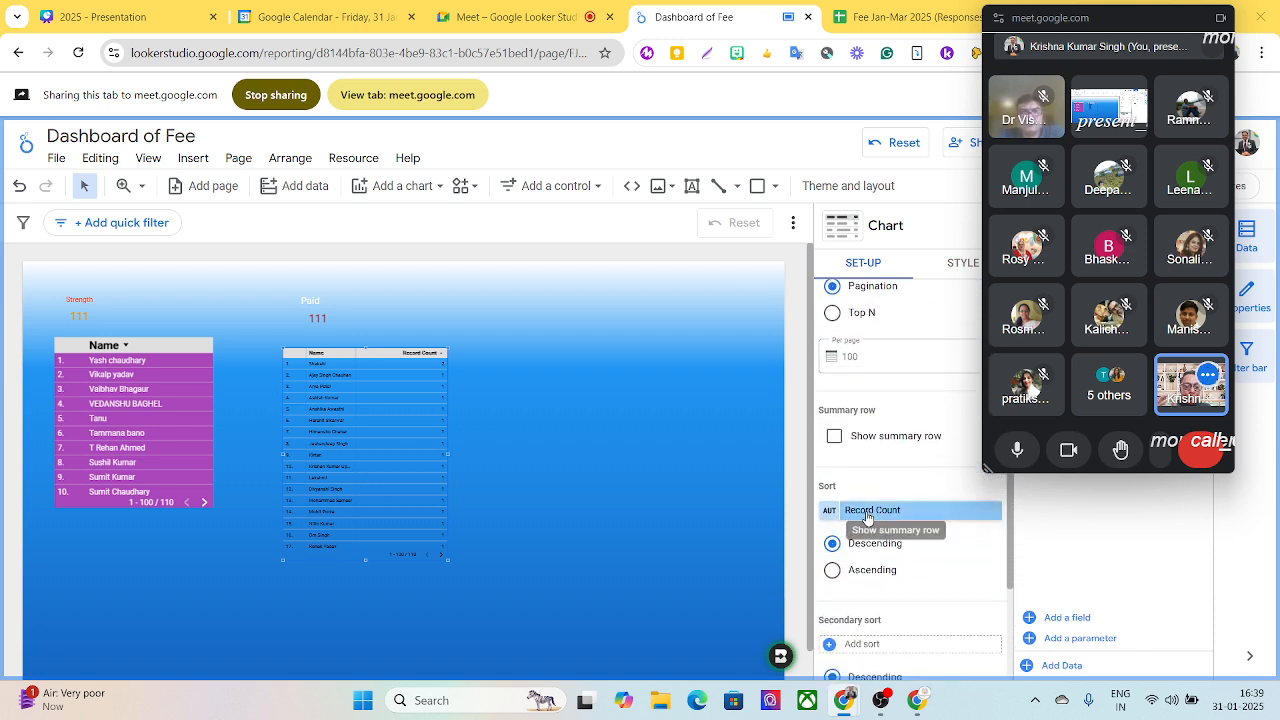
scroll(866, 523, down, 2)
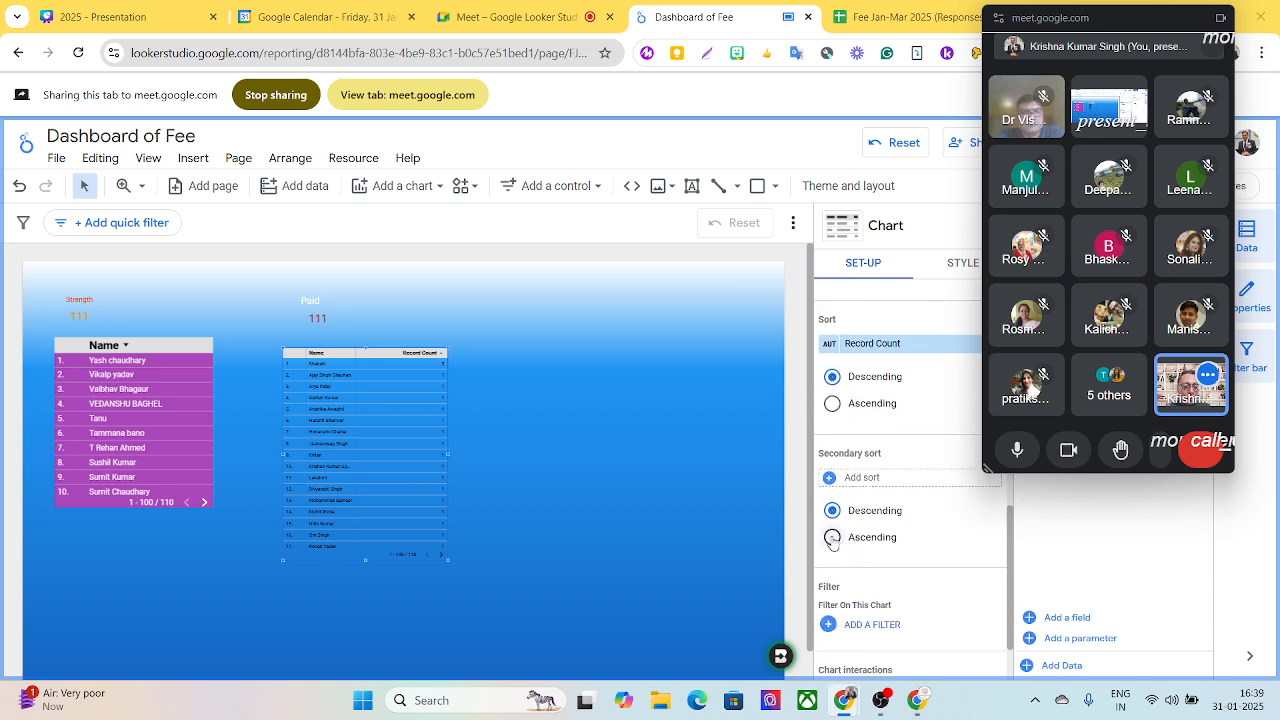
click(832, 404)
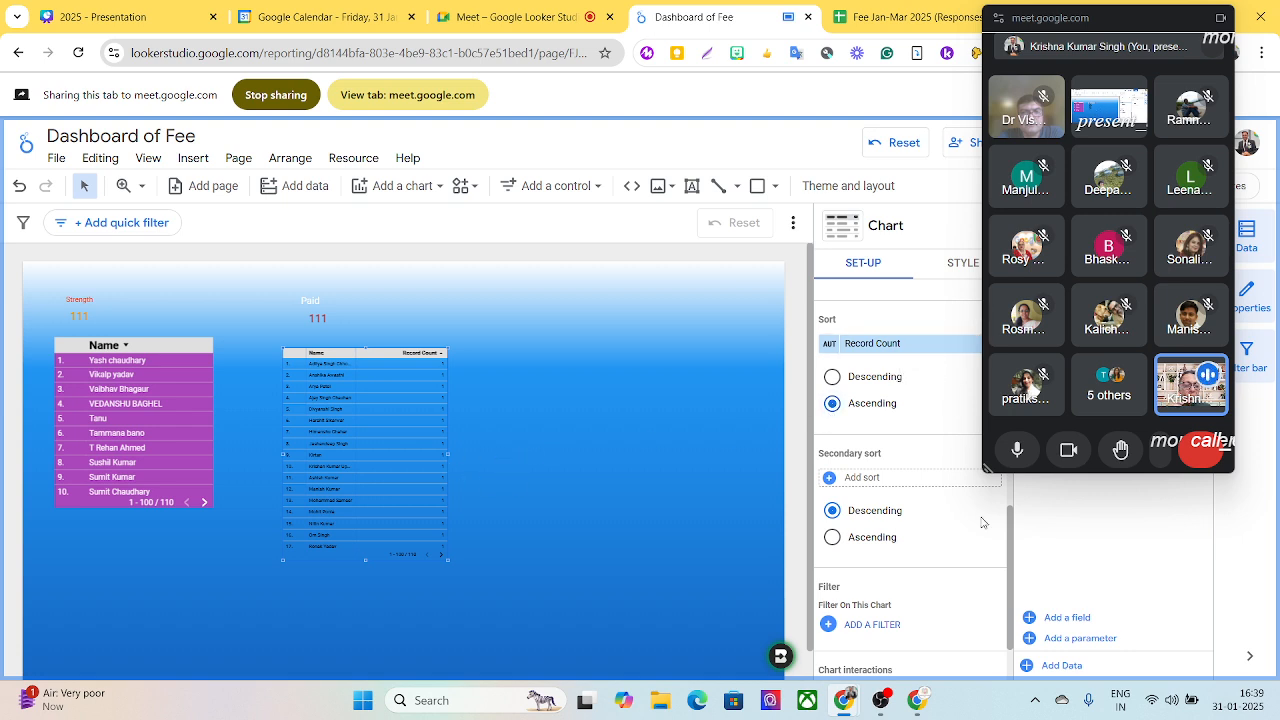
- Set the header font colour of the table under Paid to white
drag(1010, 554, 1029, 358)
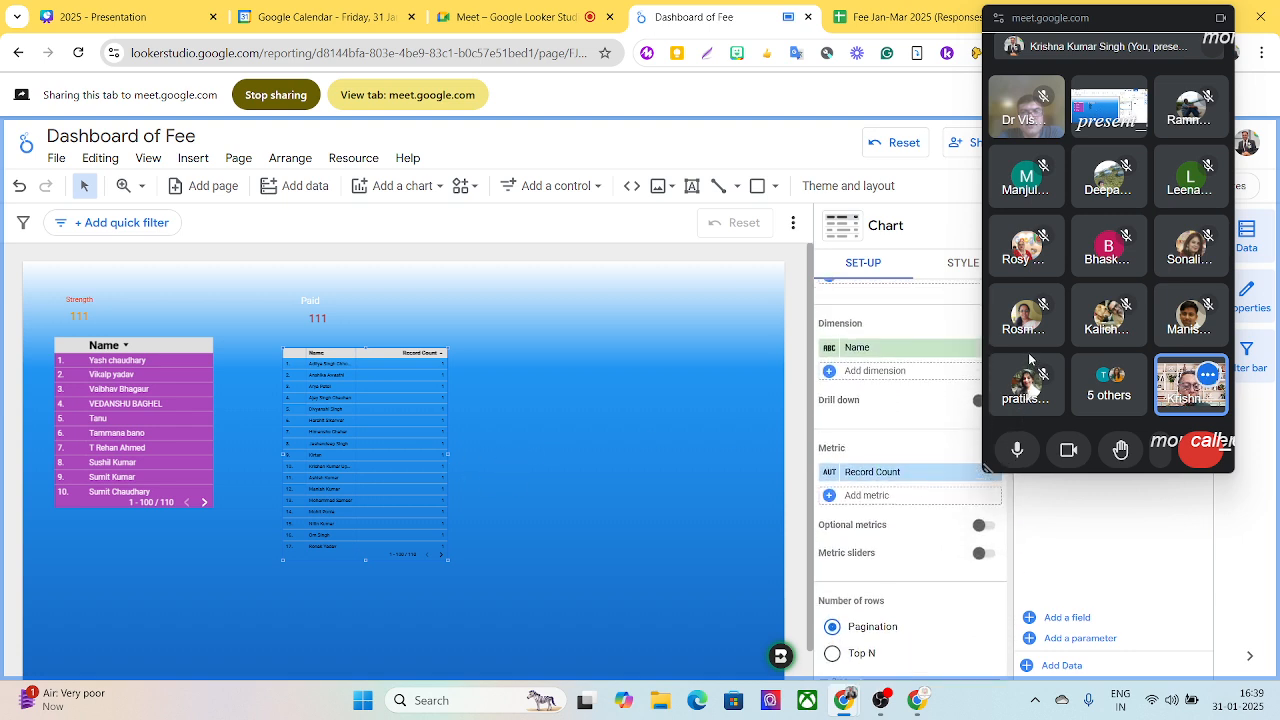
click(962, 266)
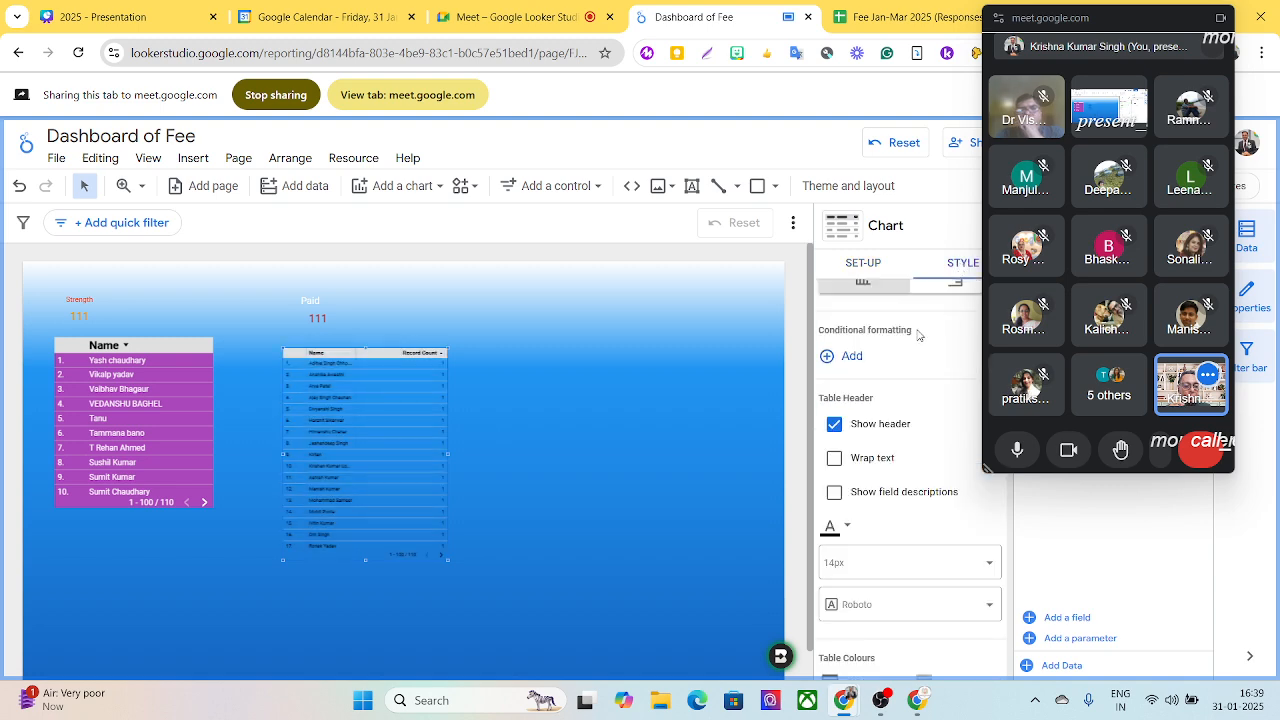
click(848, 530)
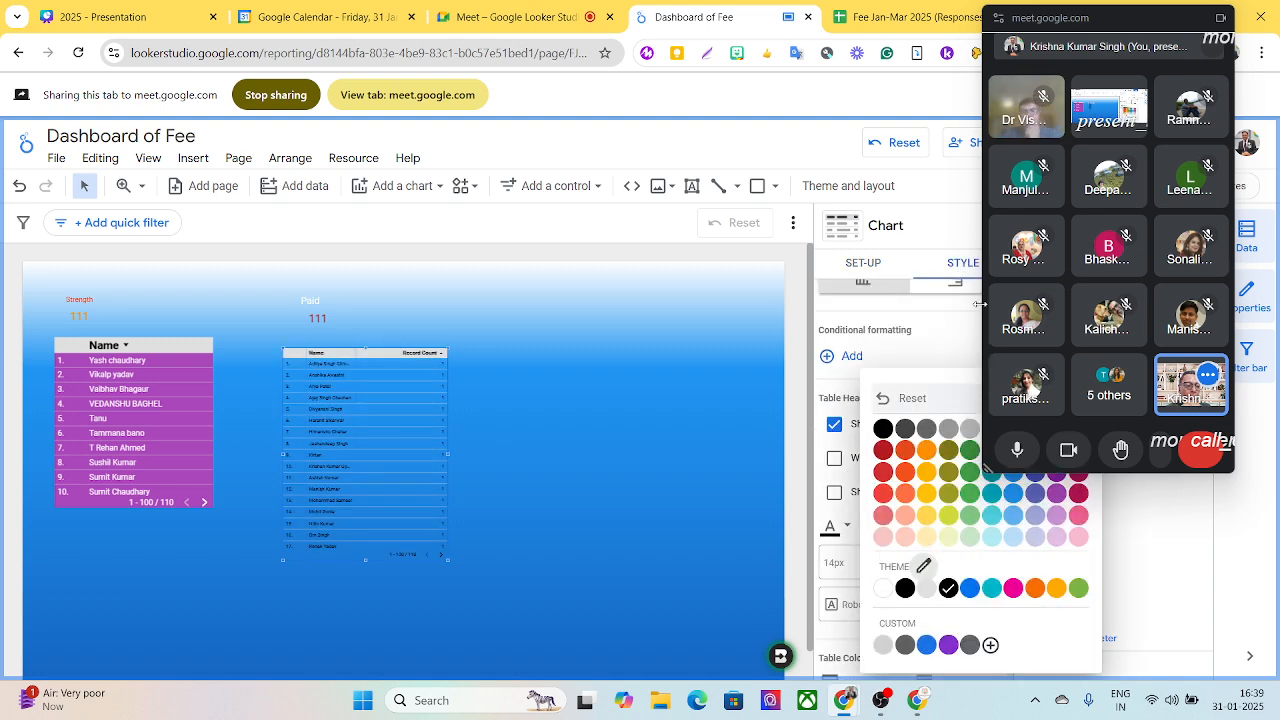
drag(1091, 21, 104, 65)
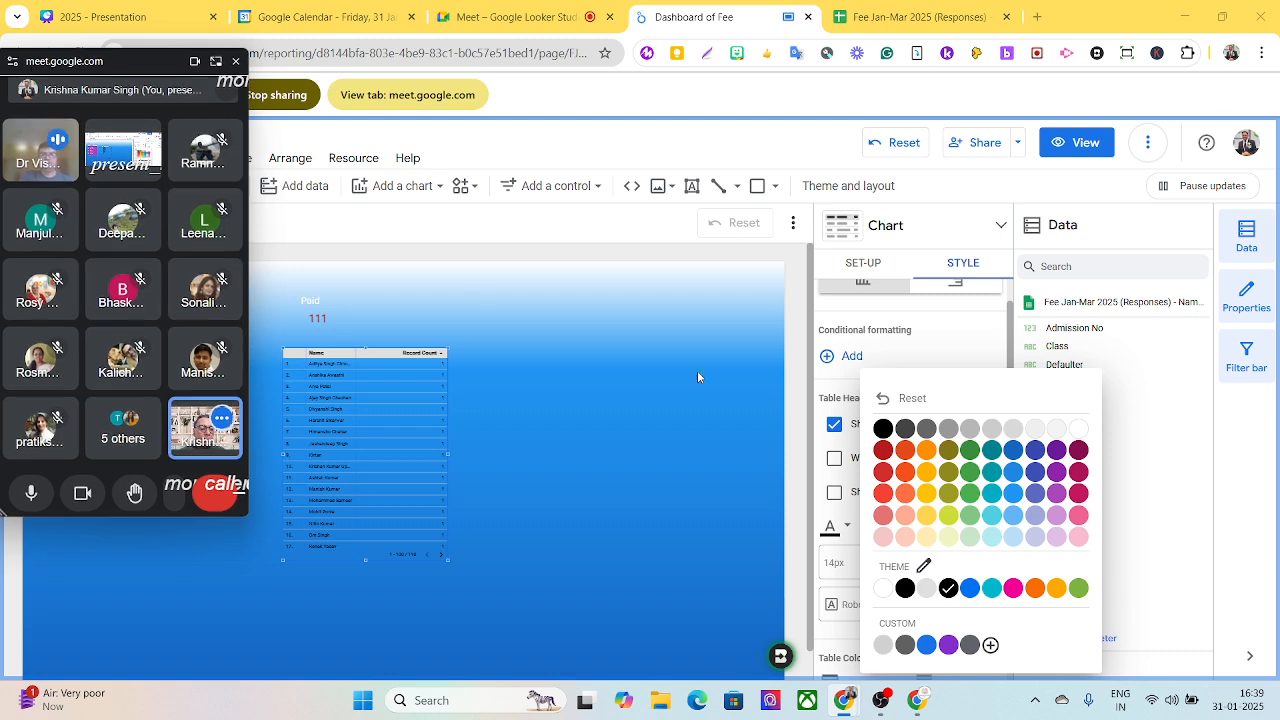
click(1081, 432)
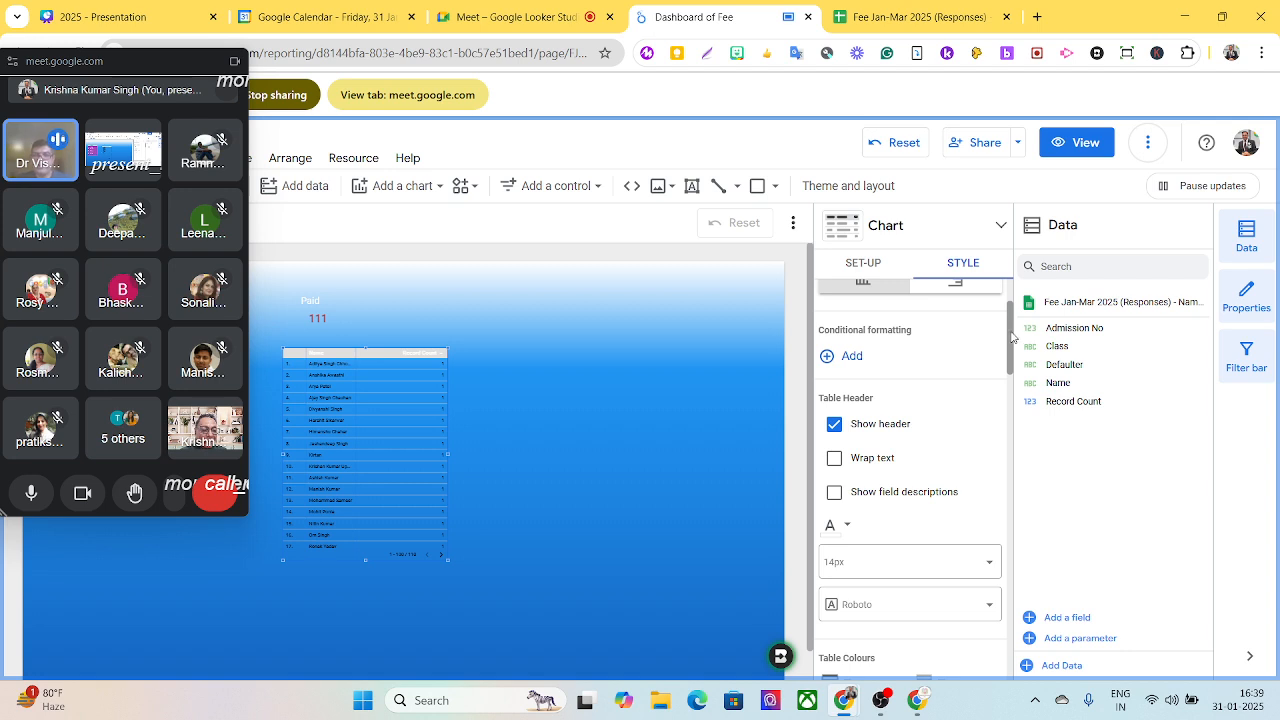
- Show a chart title on the table reading Paid, with a white font colour
drag(1012, 338, 1026, 300)
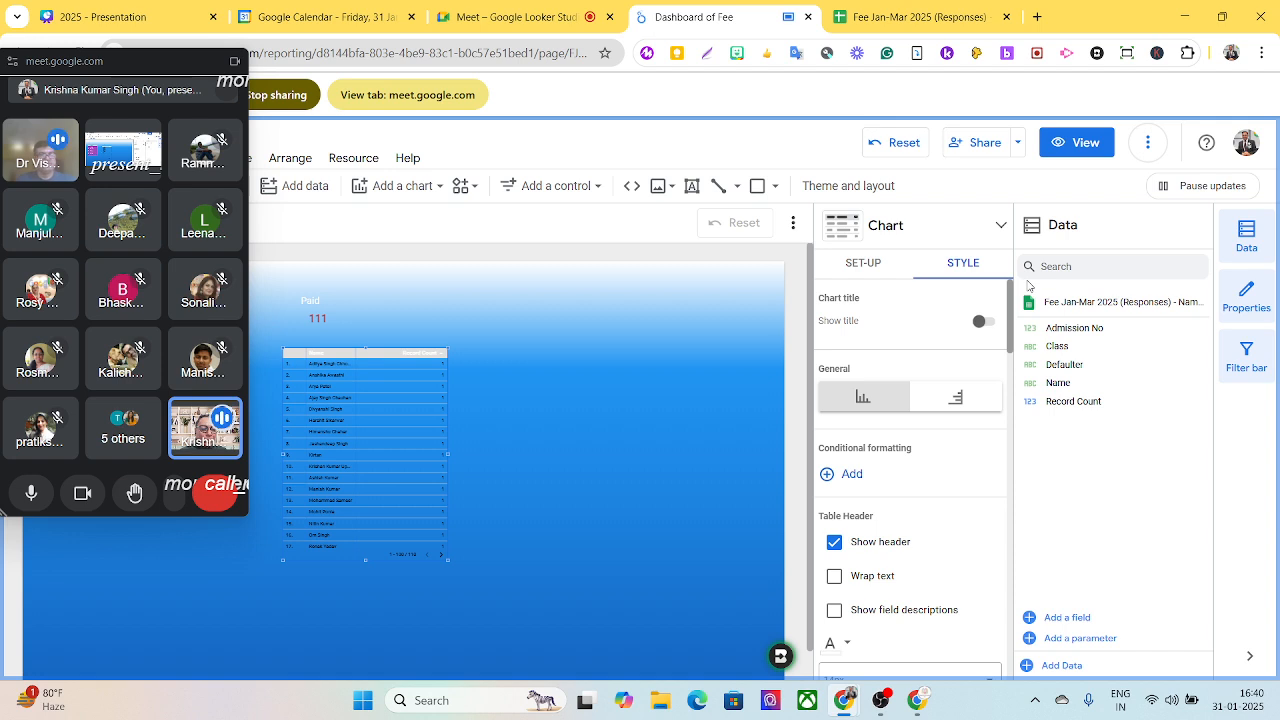
click(989, 327)
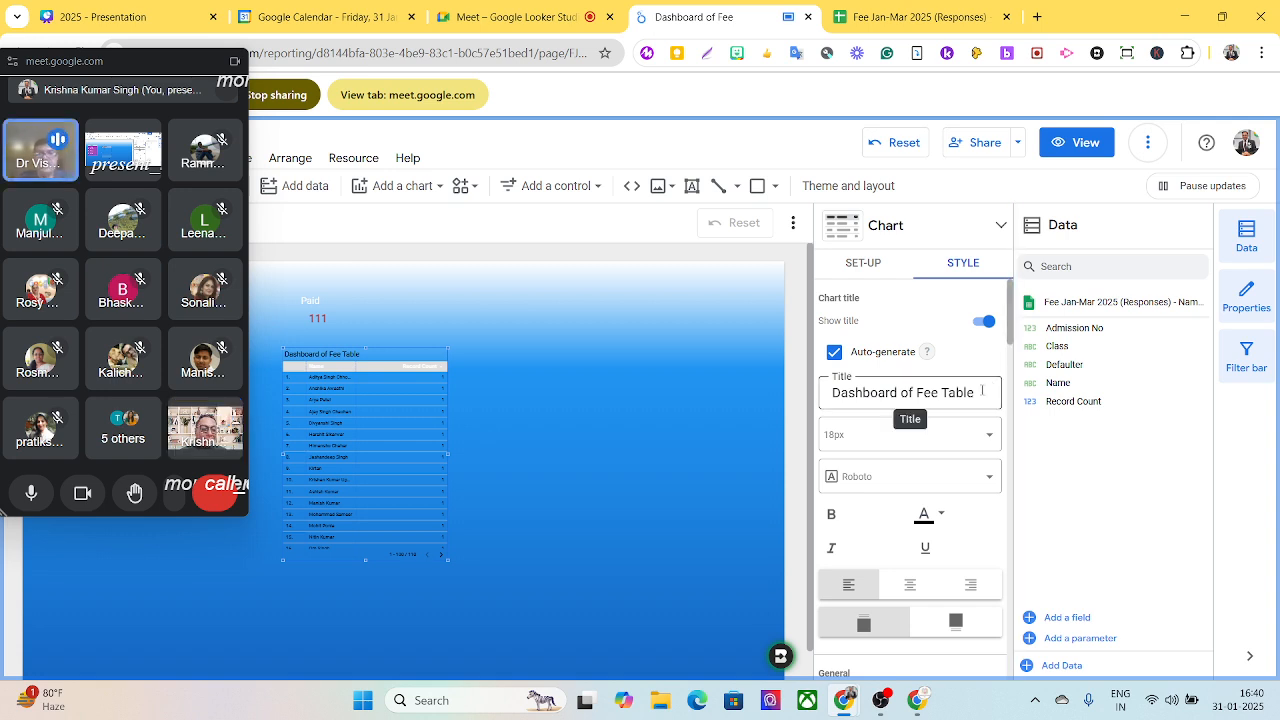
drag(975, 393, 792, 397)
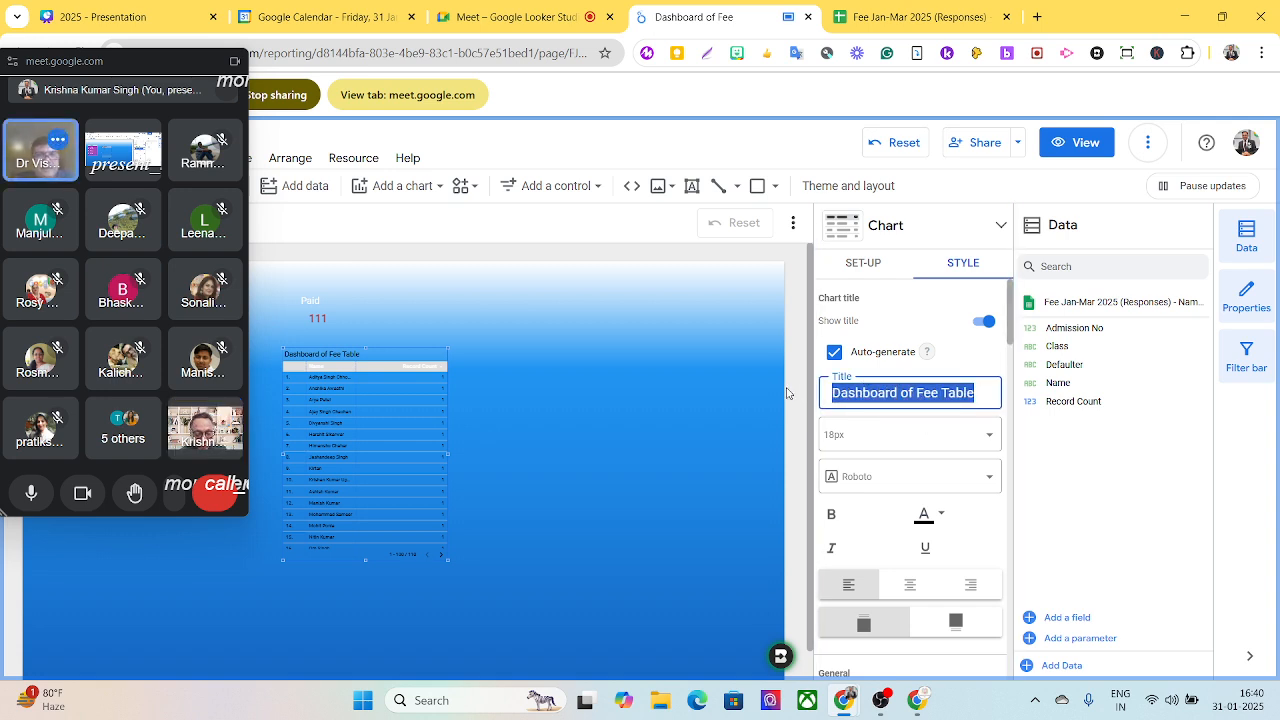
text(Paid)
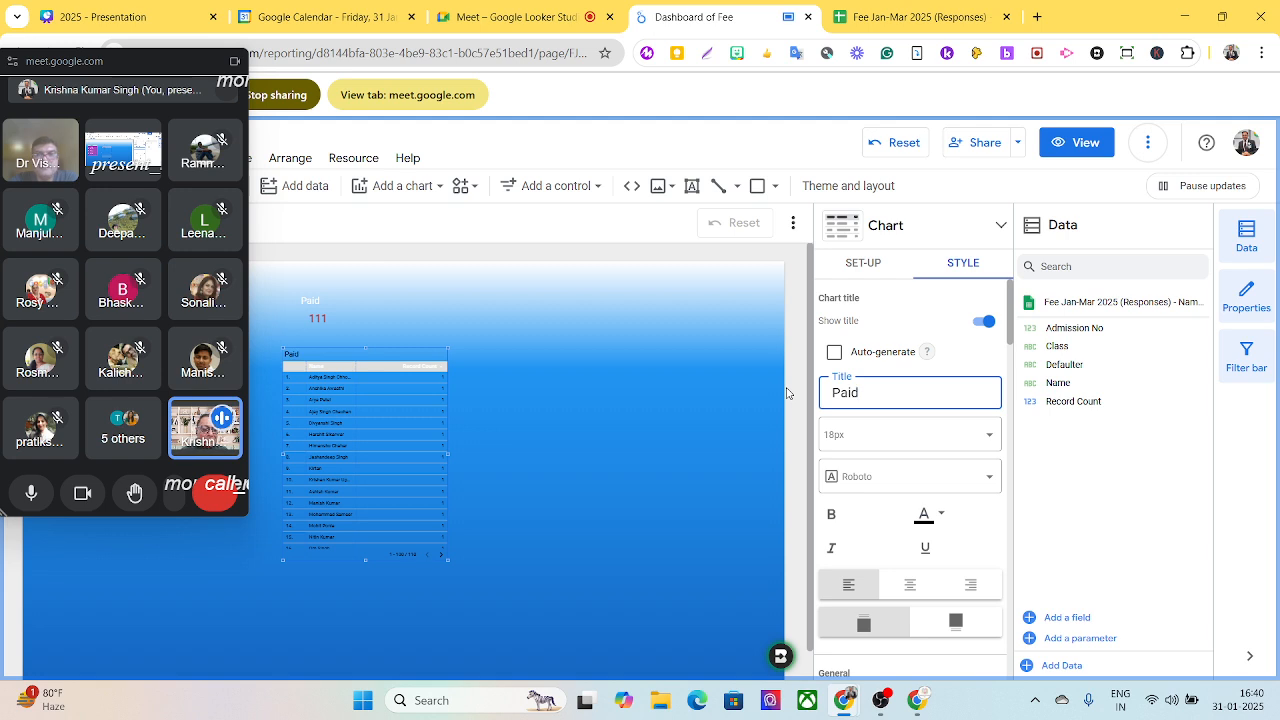
click(940, 520)
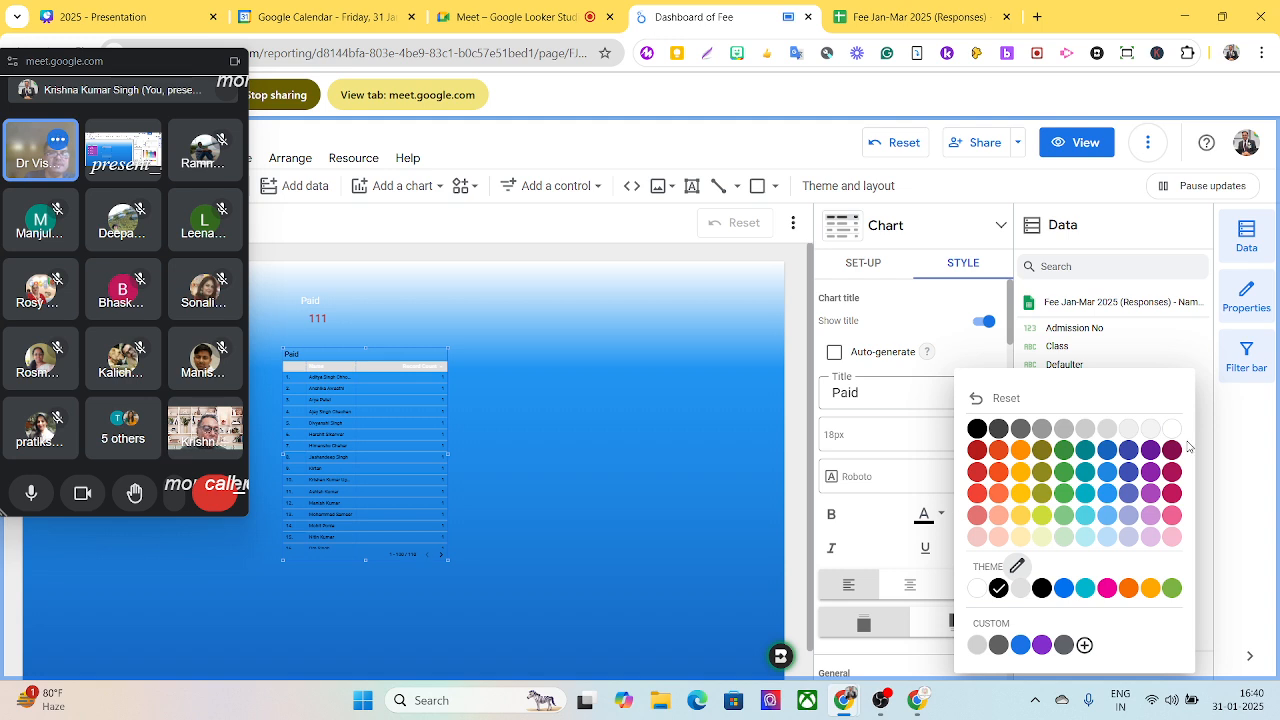
click(1174, 432)
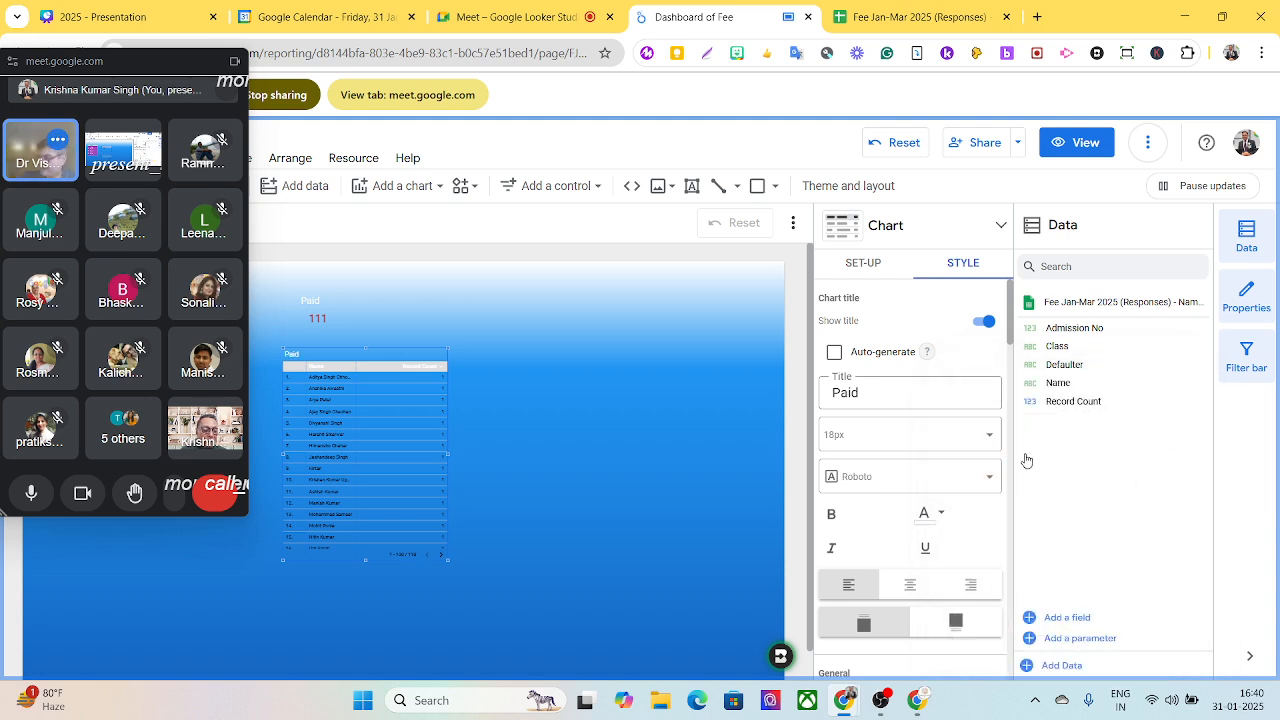
- Set the label text of the table under the Paid scorecard to 20px with a white font colour
drag(1013, 335, 1015, 421)
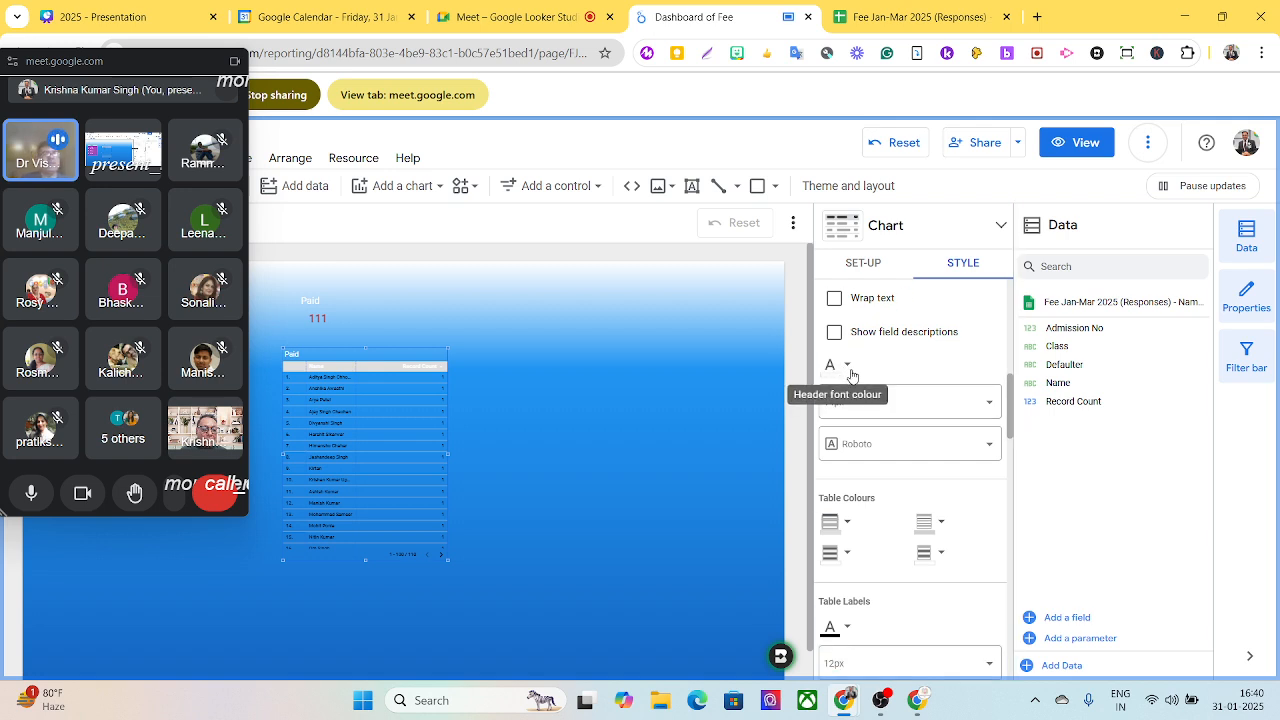
scroll(892, 574, down, 2)
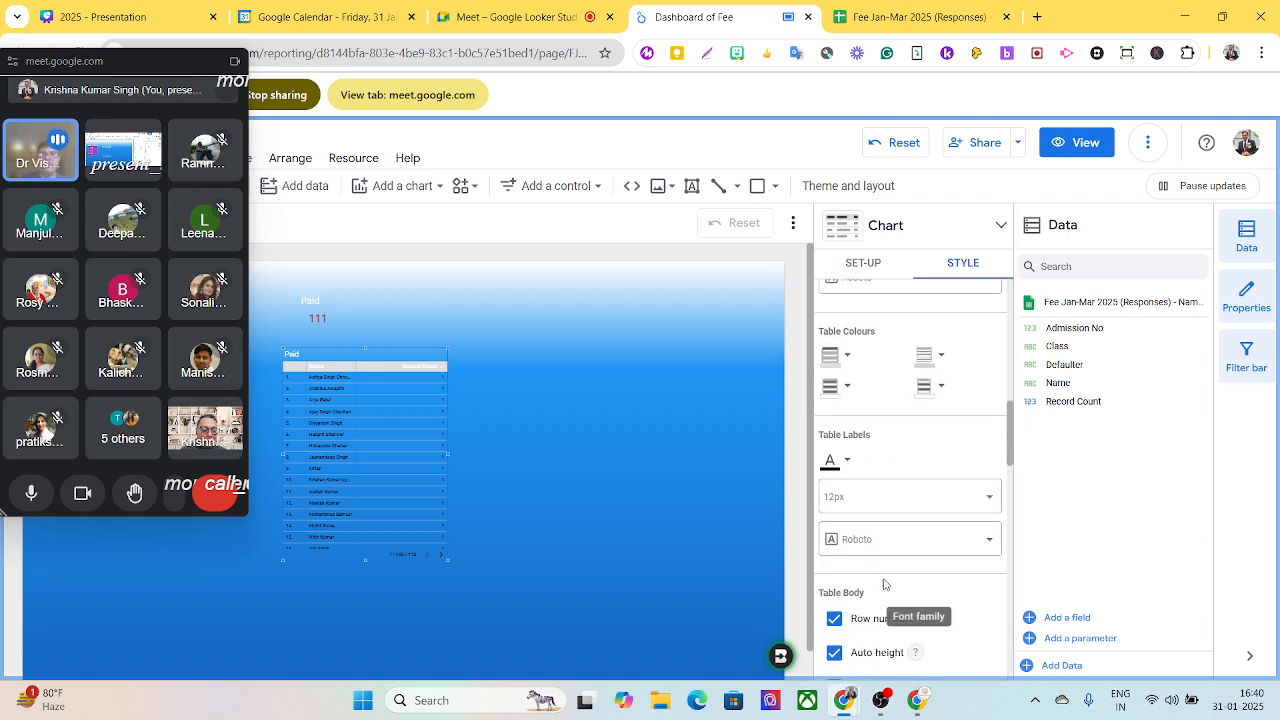
click(905, 508)
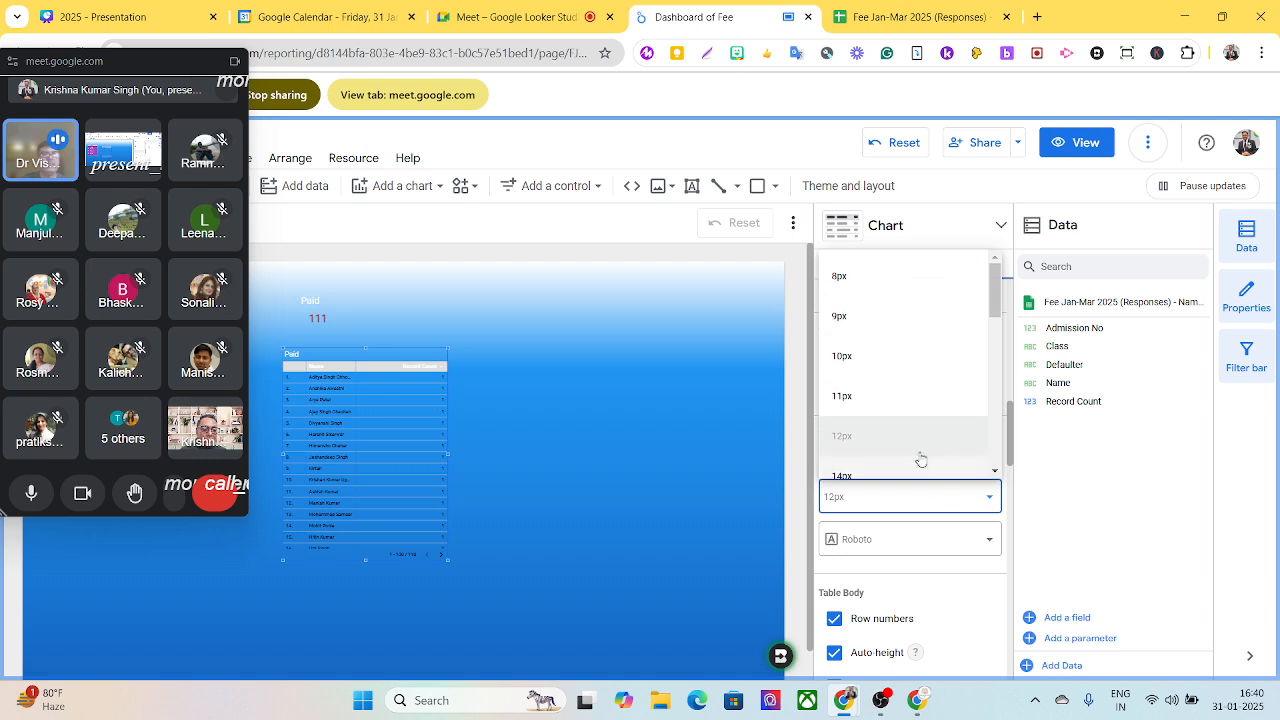
scroll(920, 408, down, 2)
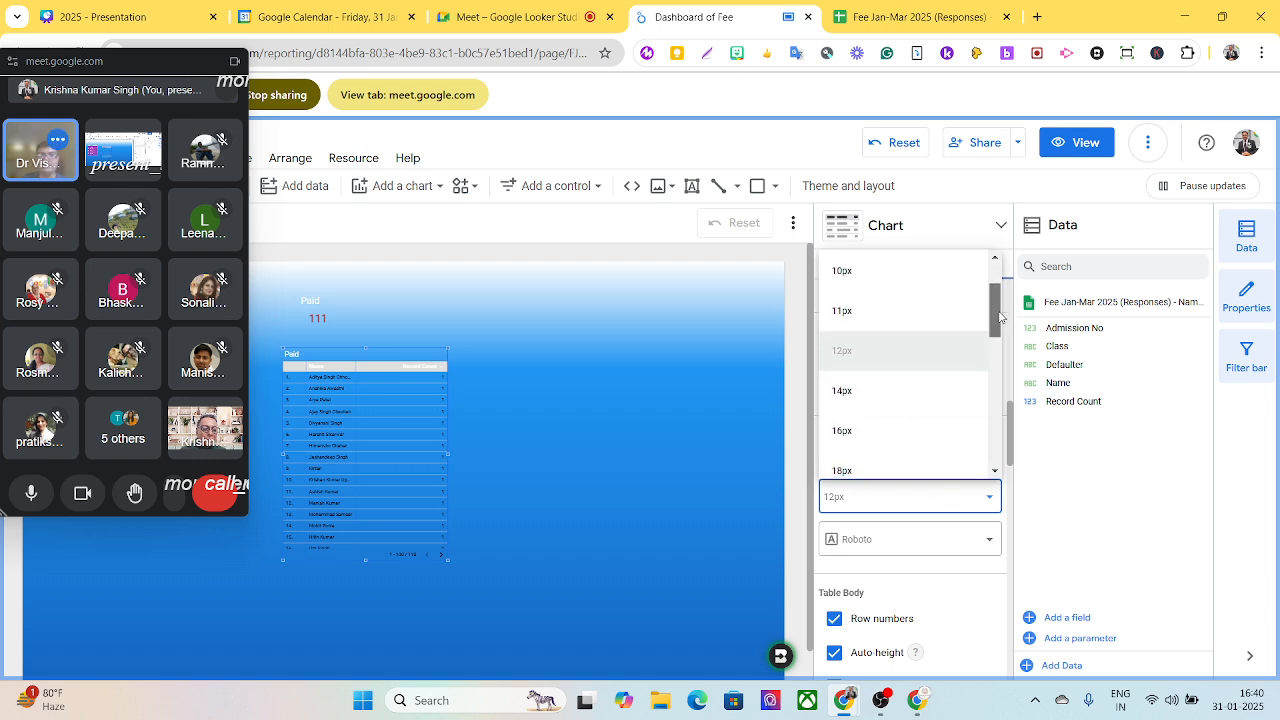
drag(999, 315, 1000, 335)
click(877, 430)
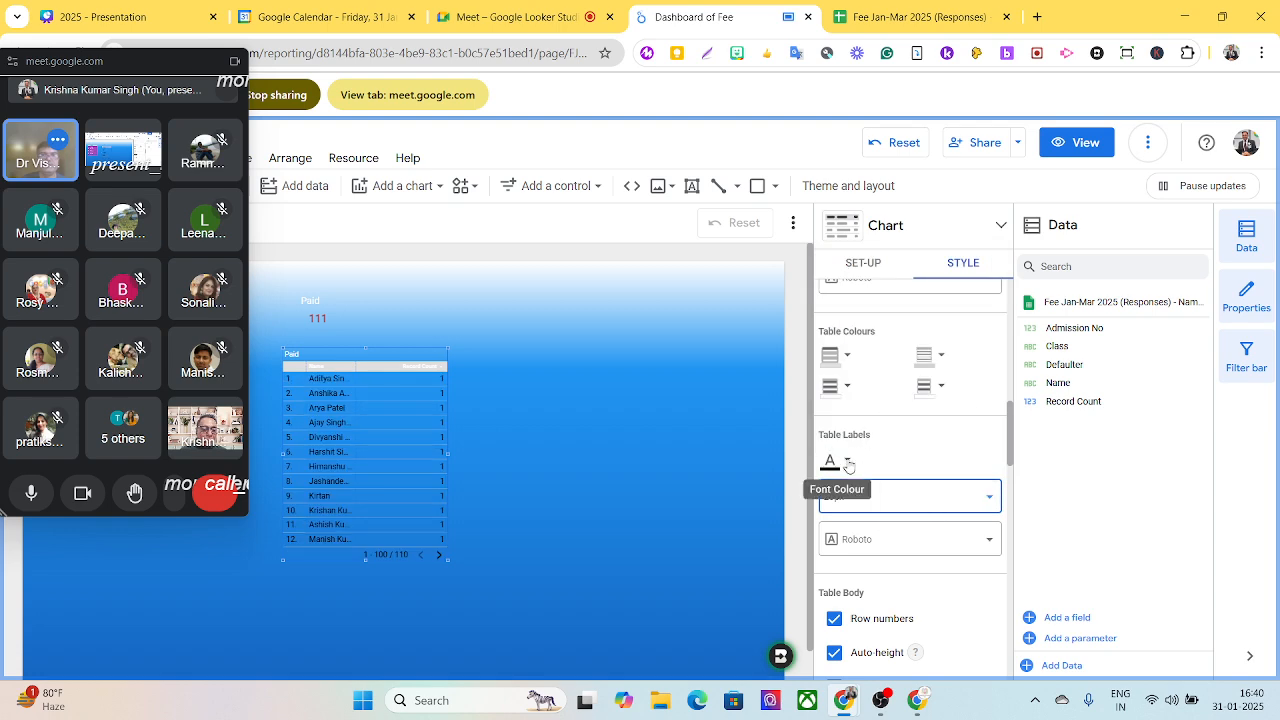
click(849, 463)
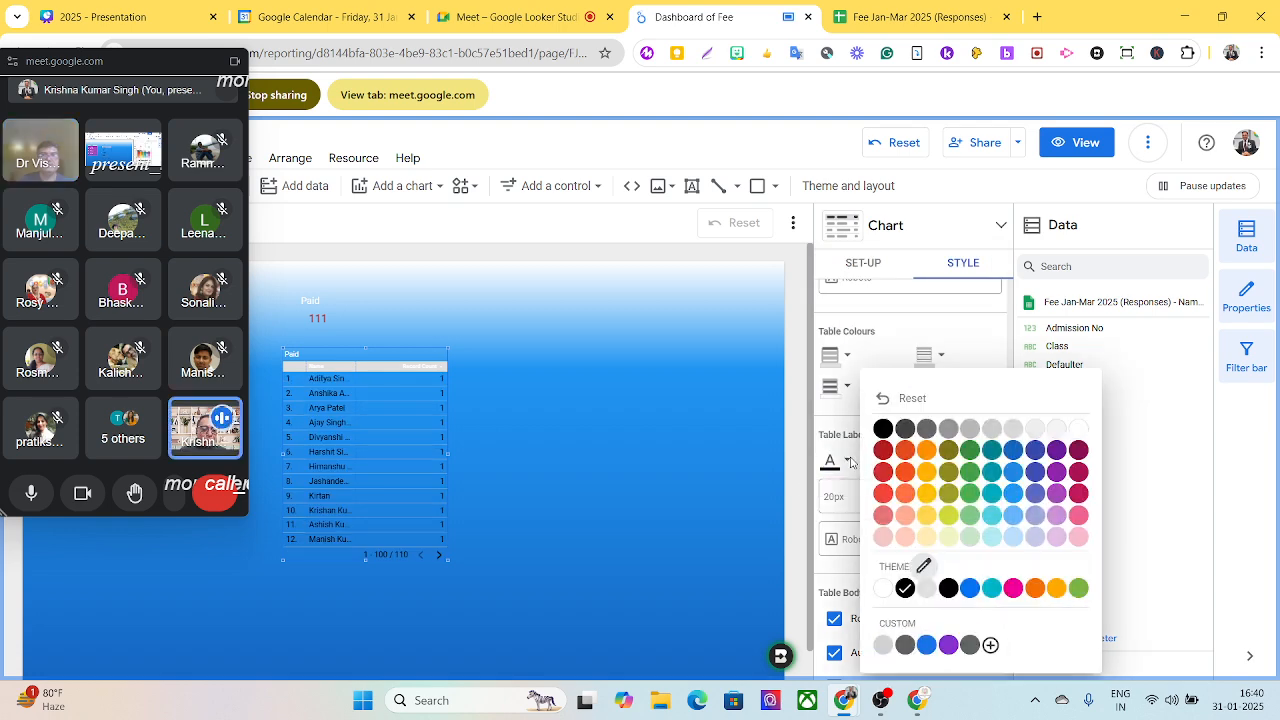
click(1081, 432)
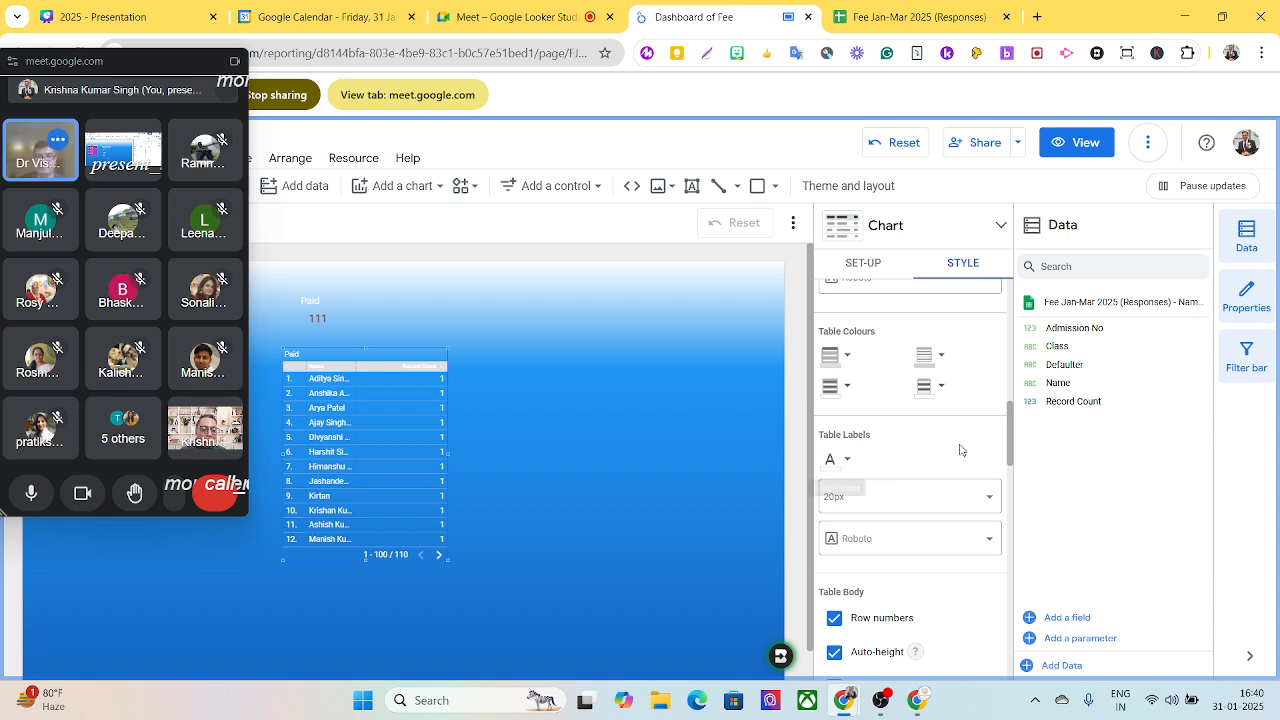
- Remove the Record Count metric from the Paid table
drag(1009, 448, 1052, 312)
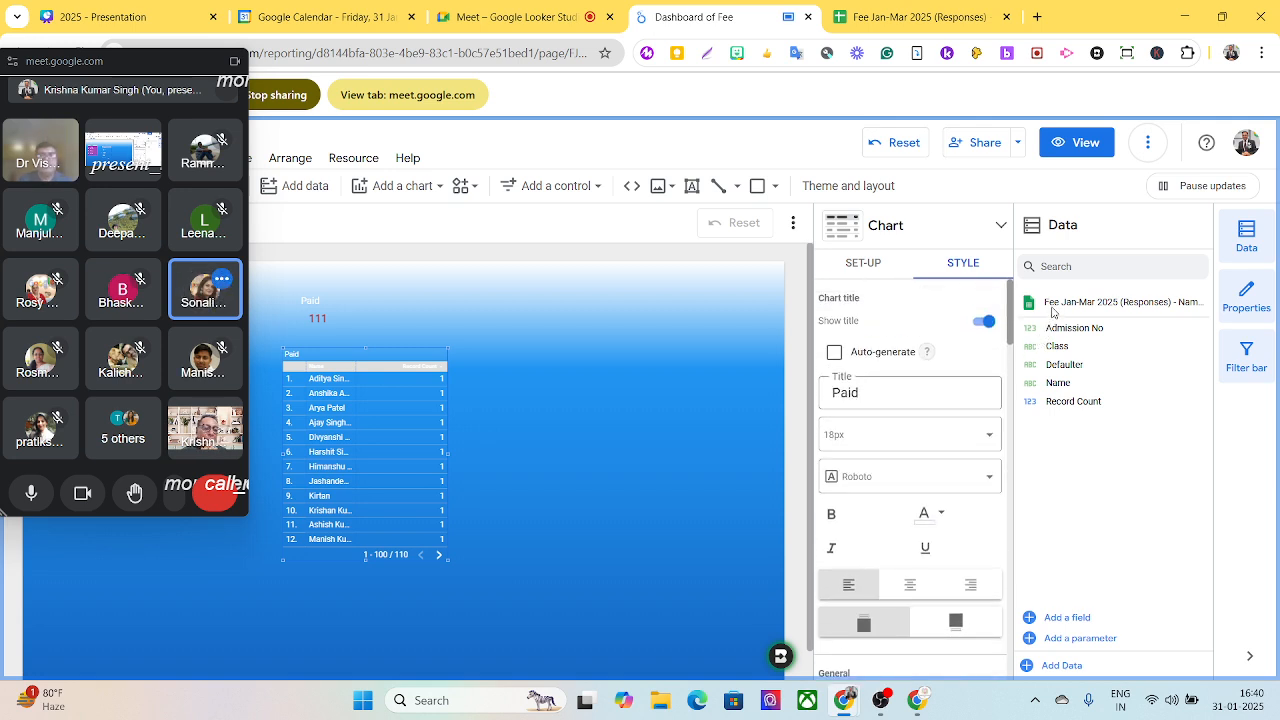
click(888, 267)
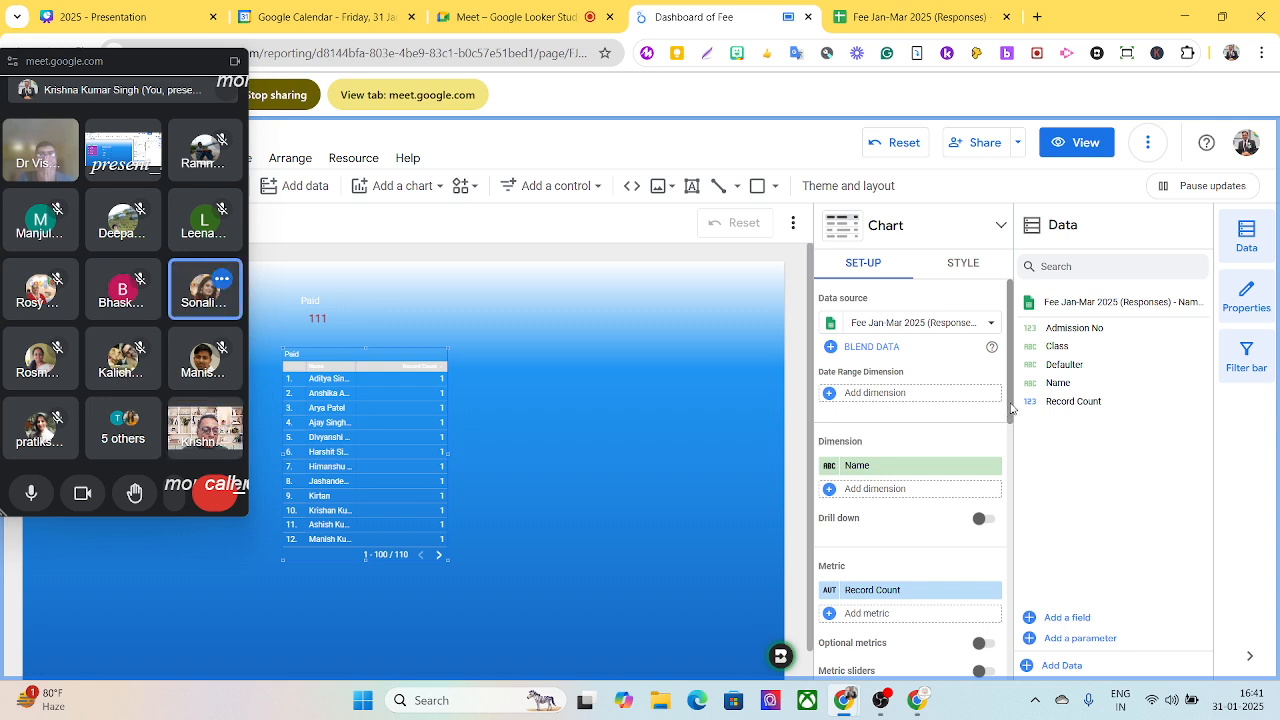
drag(1014, 413, 1014, 423)
scroll(1014, 423, down, 2)
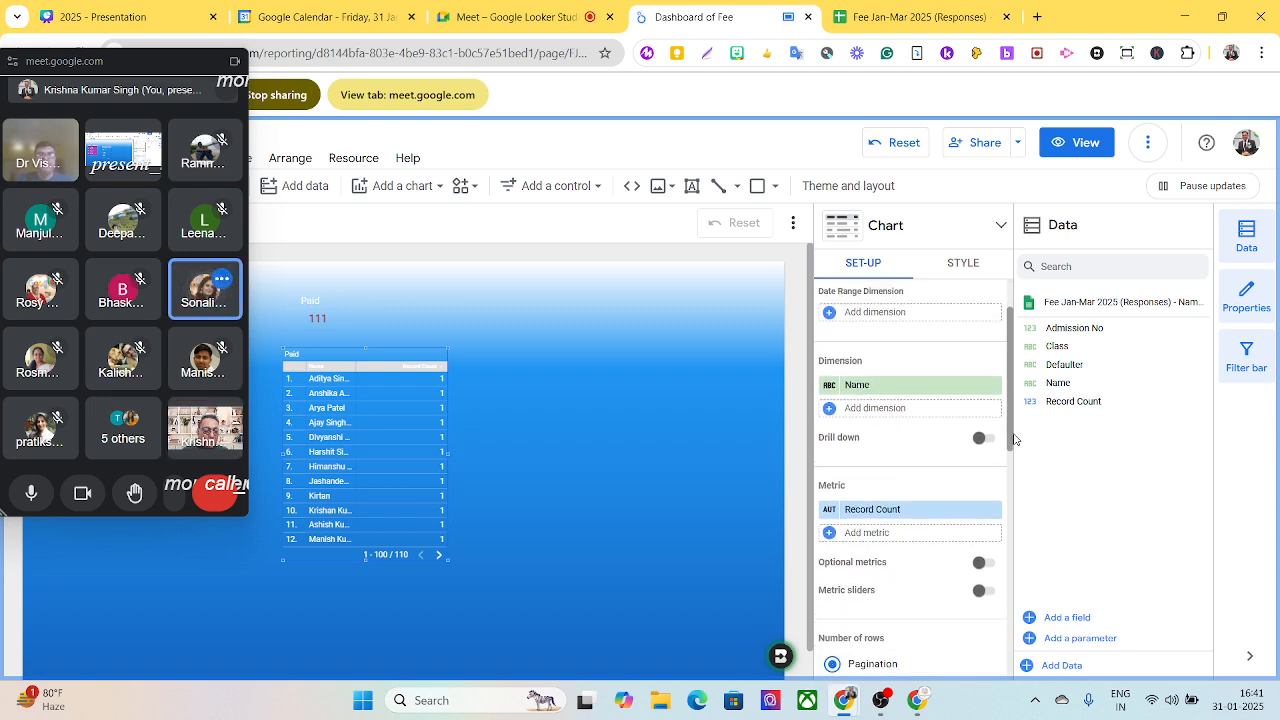
click(993, 483)
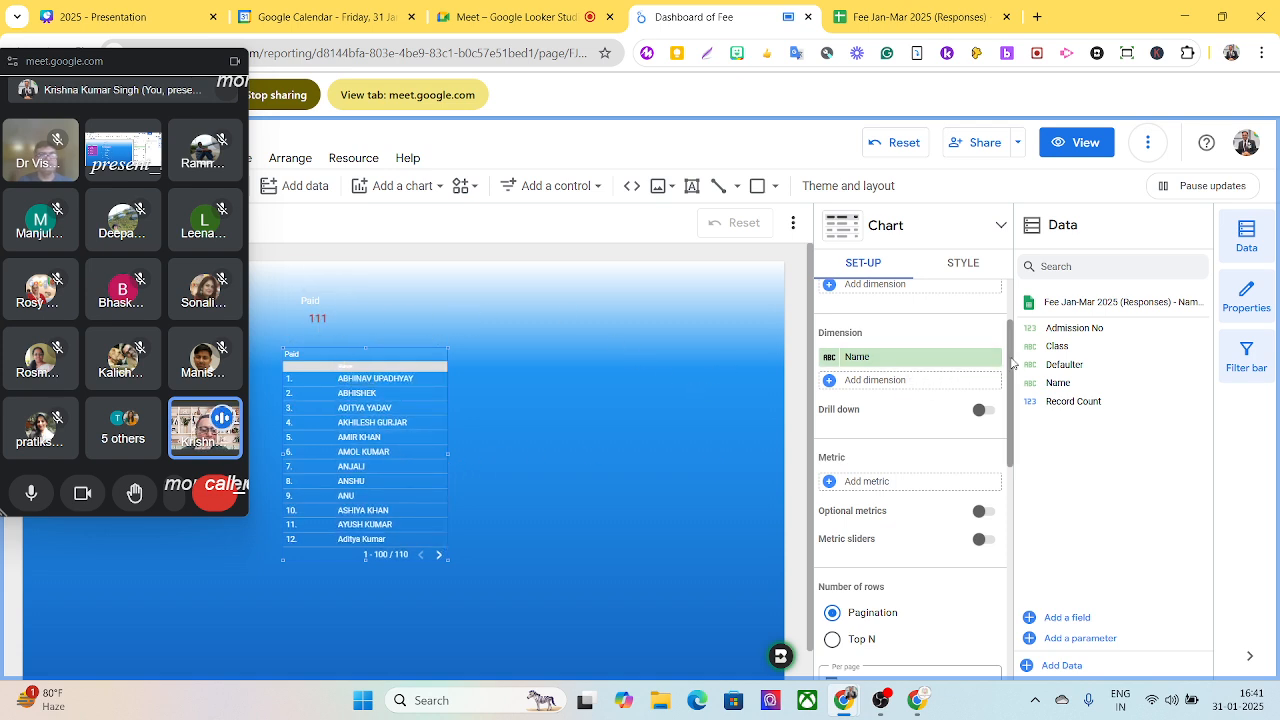
- Start a new filter on the Paid table and name it paid
drag(1008, 362, 1050, 600)
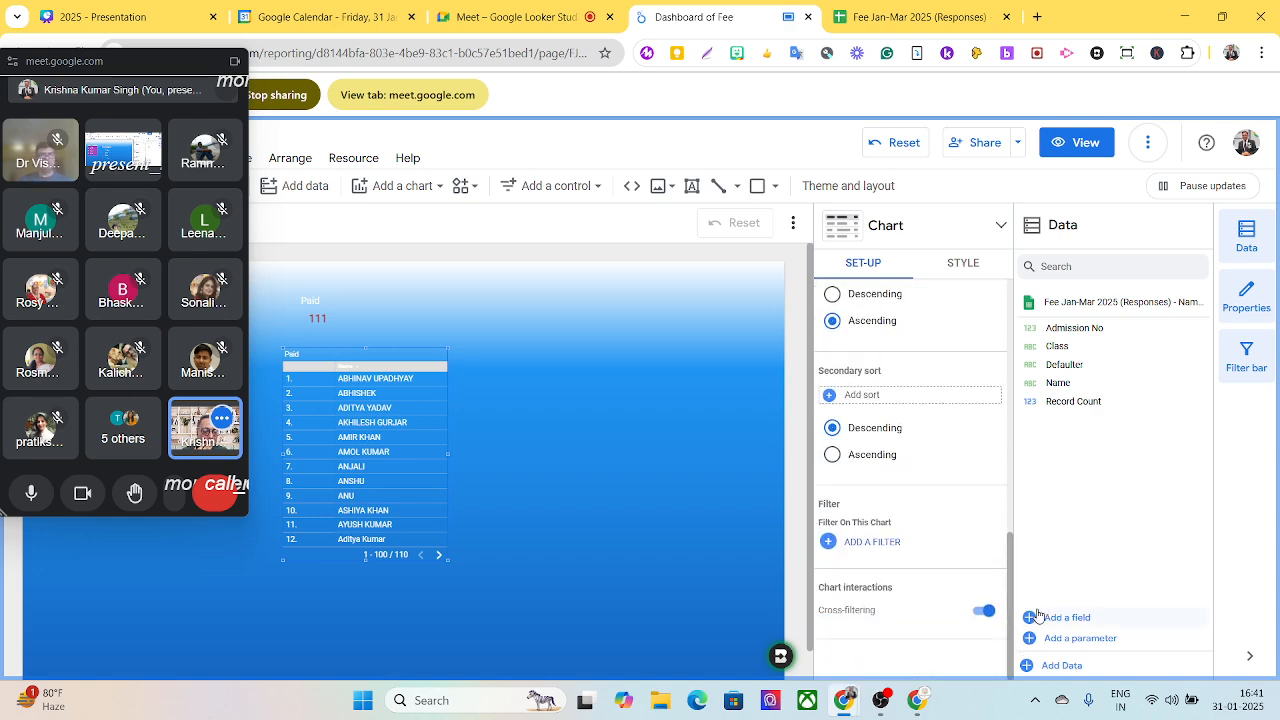
click(872, 542)
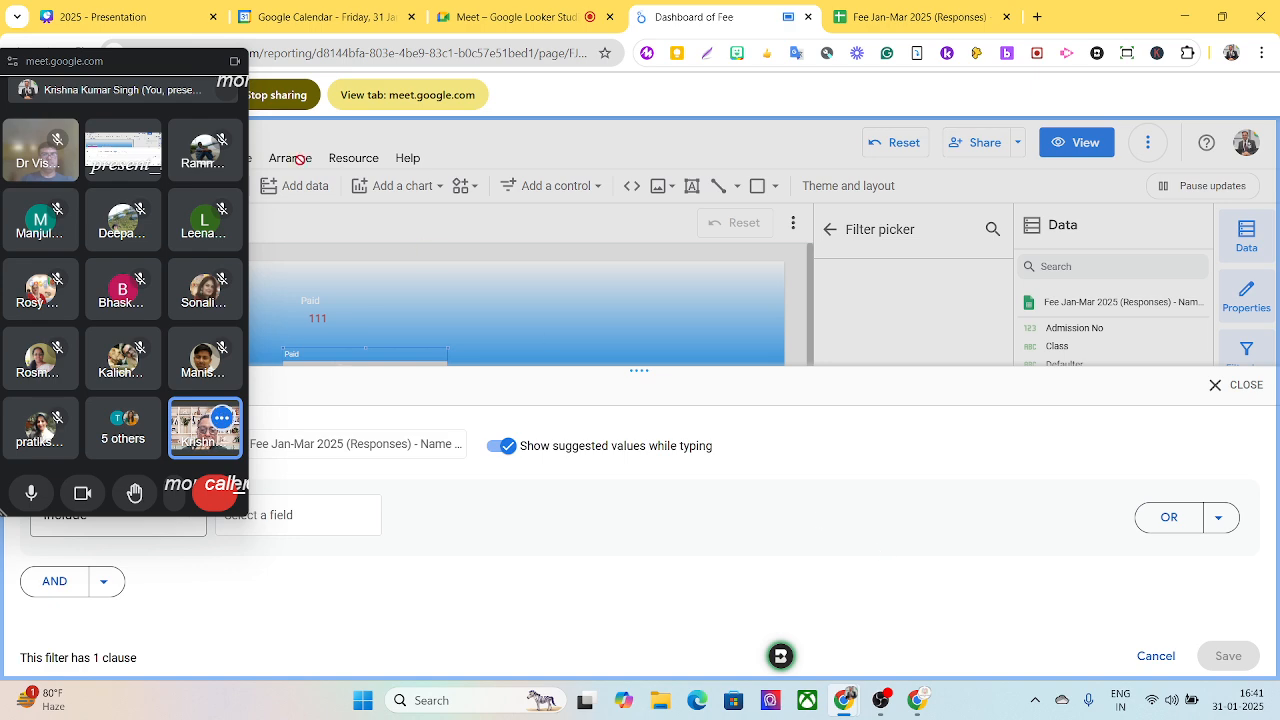
drag(99, 69, 857, 93)
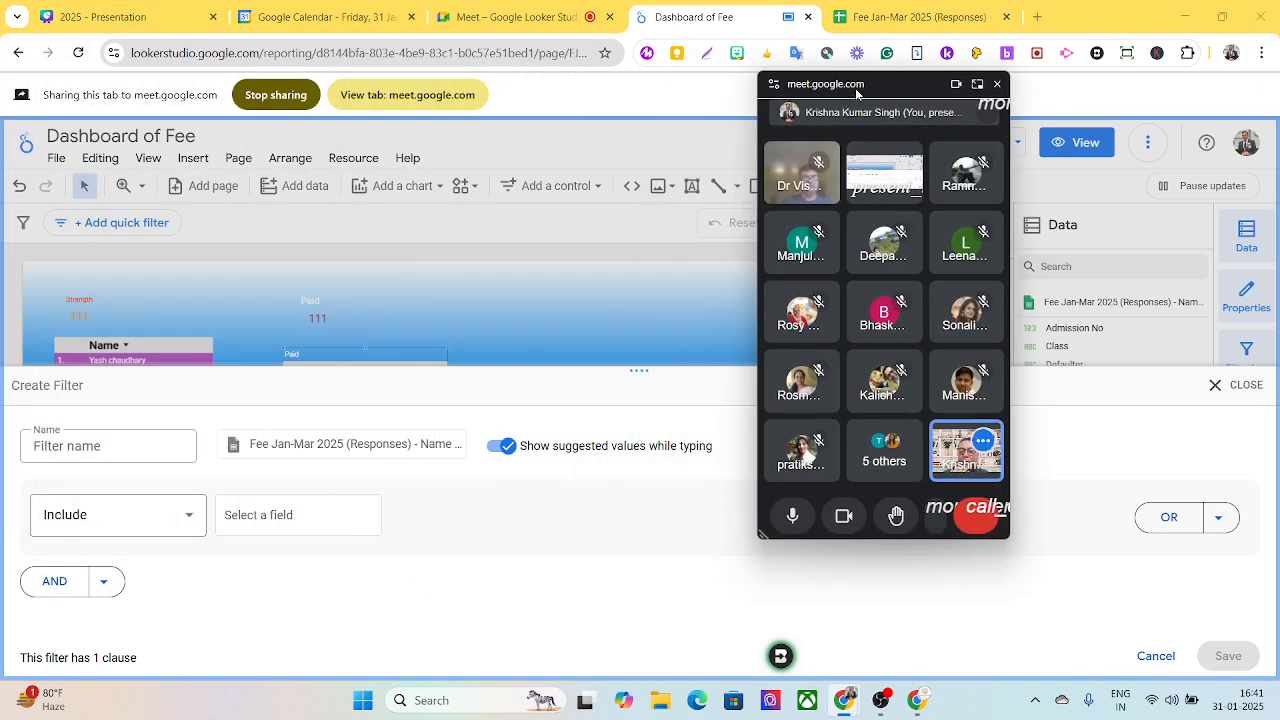
click(150, 448)
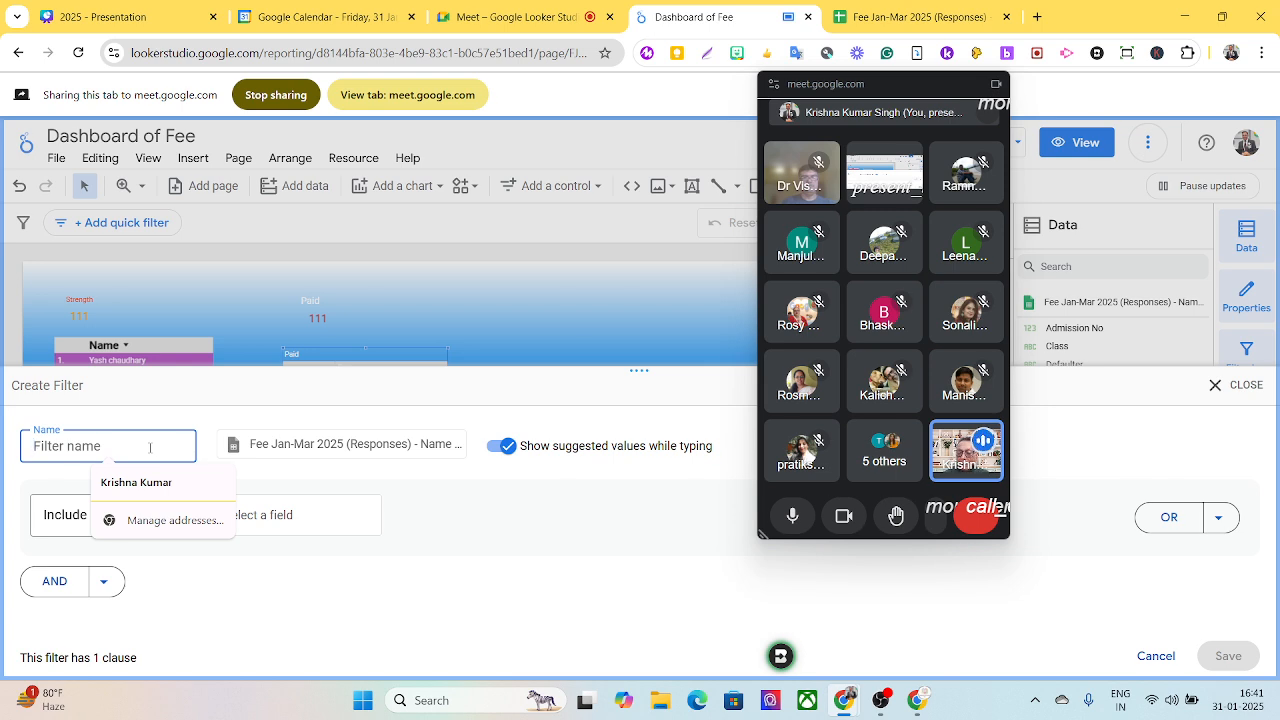
text(paid)
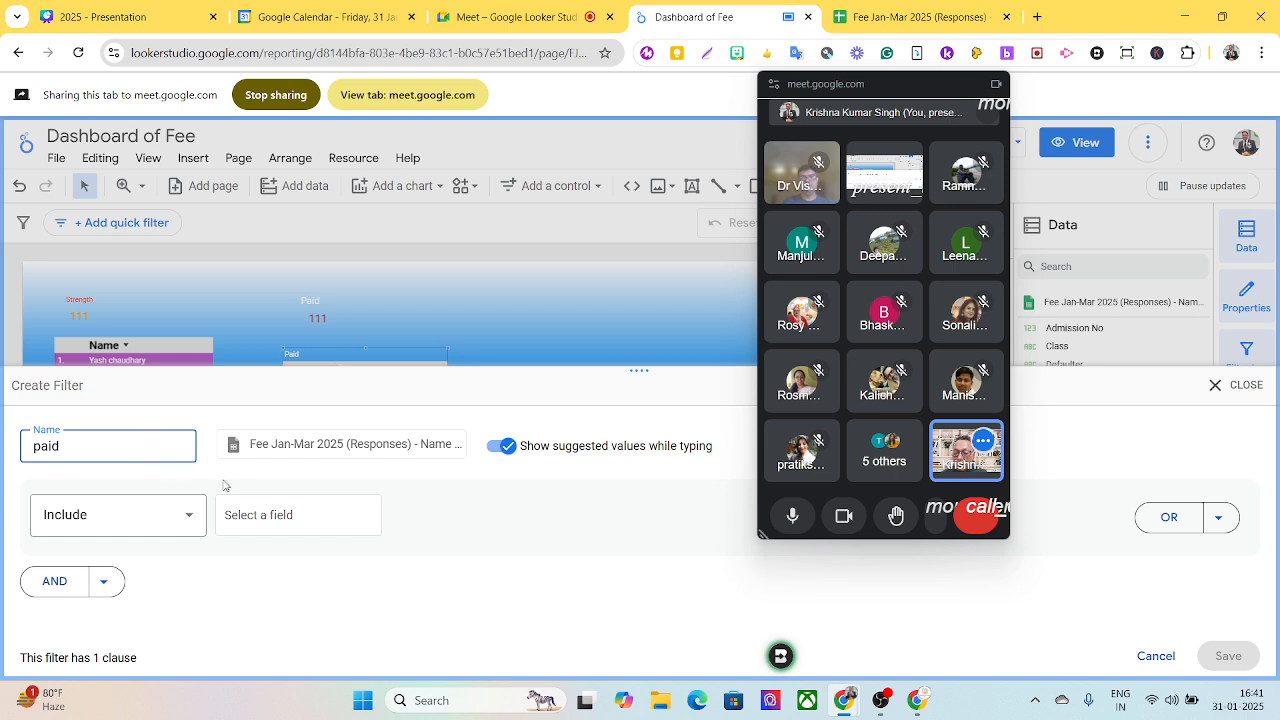
- Define the paid filter to include records where Defaulter is Equal to (=) No, and save it
click(258, 516)
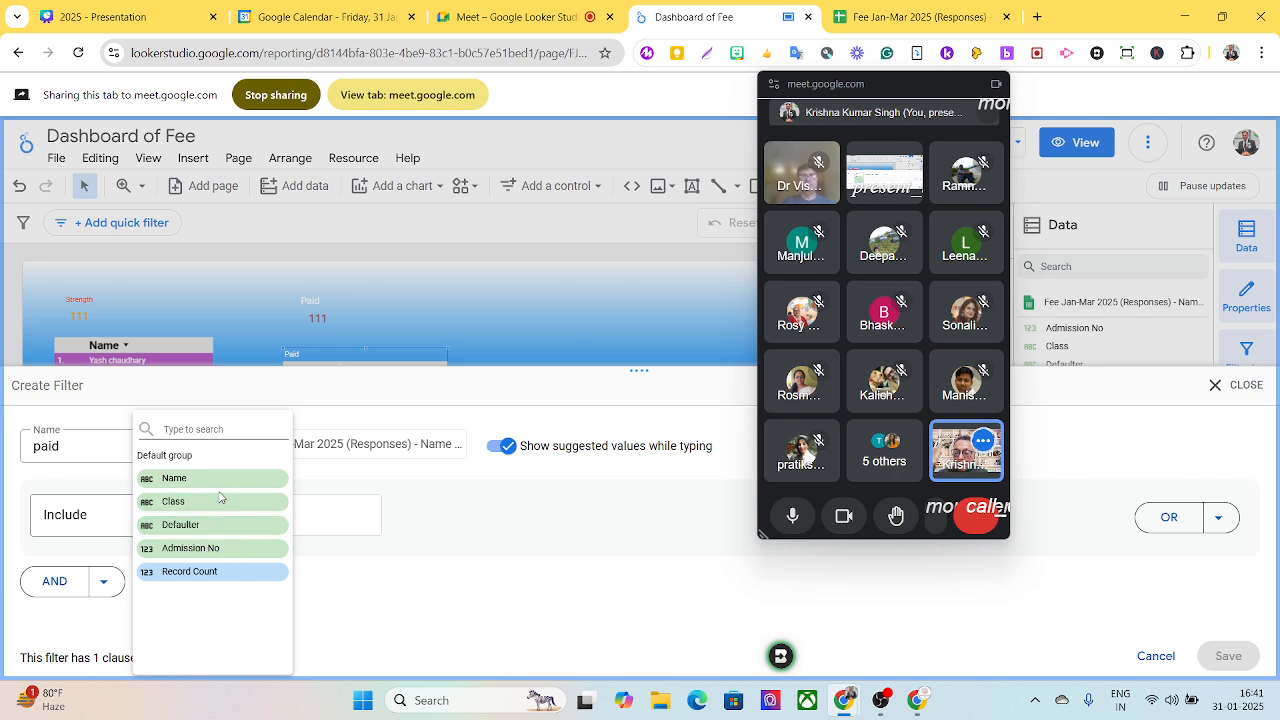
click(915, 18)
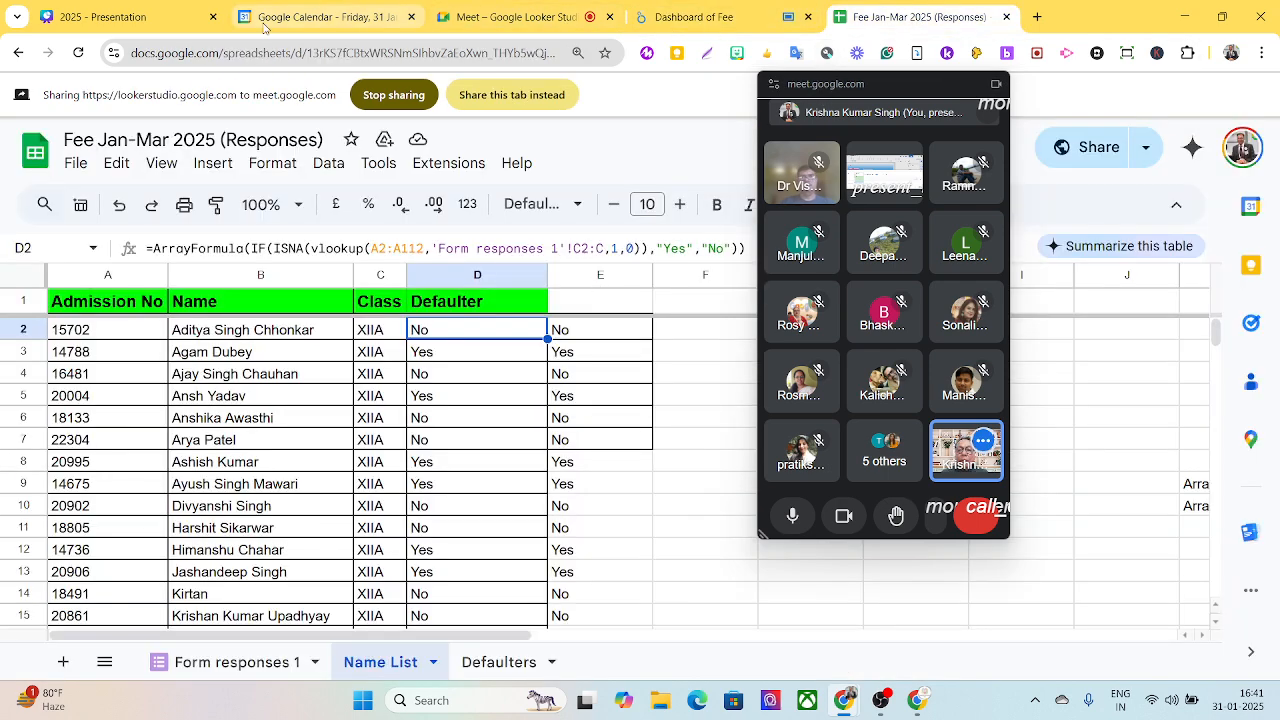
click(659, 18)
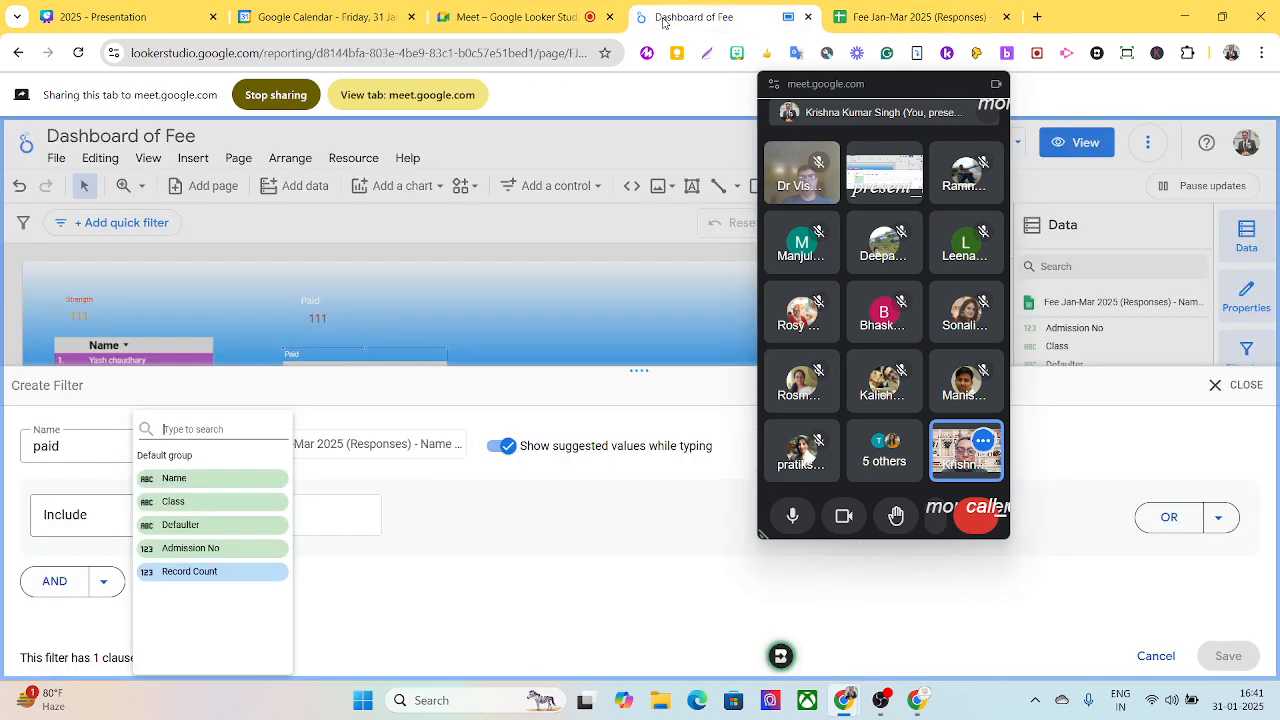
click(206, 526)
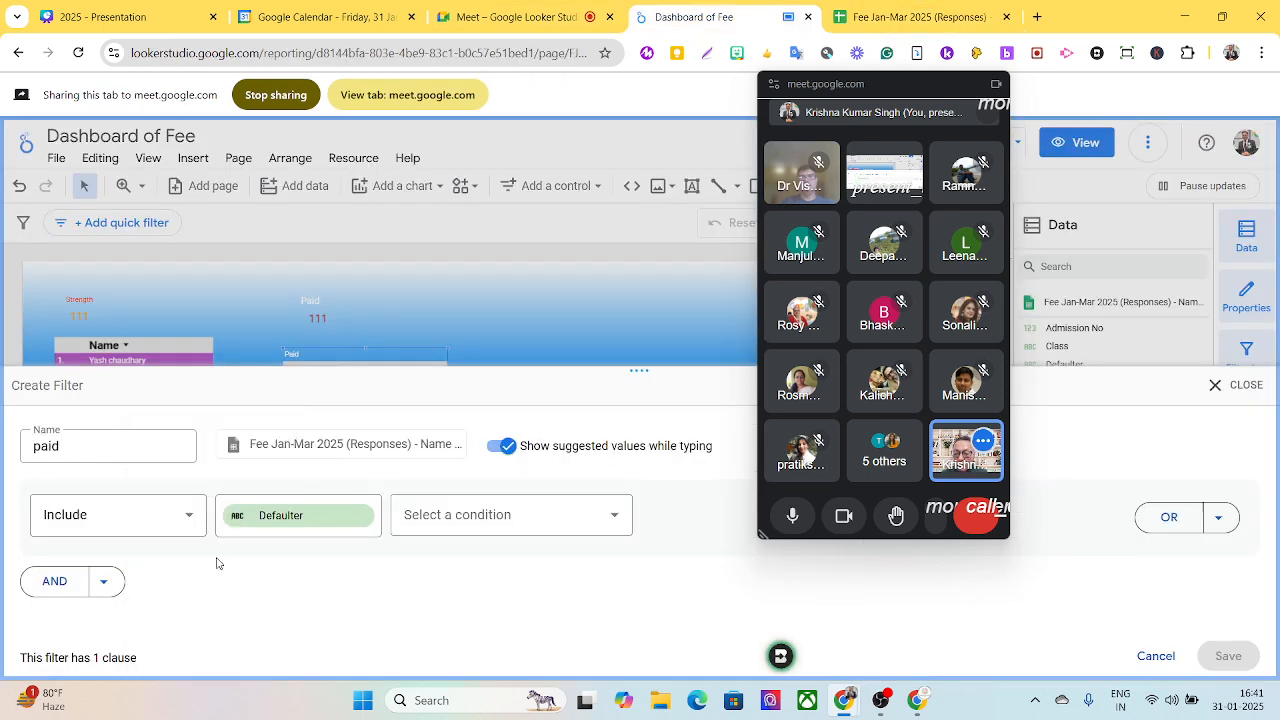
click(472, 525)
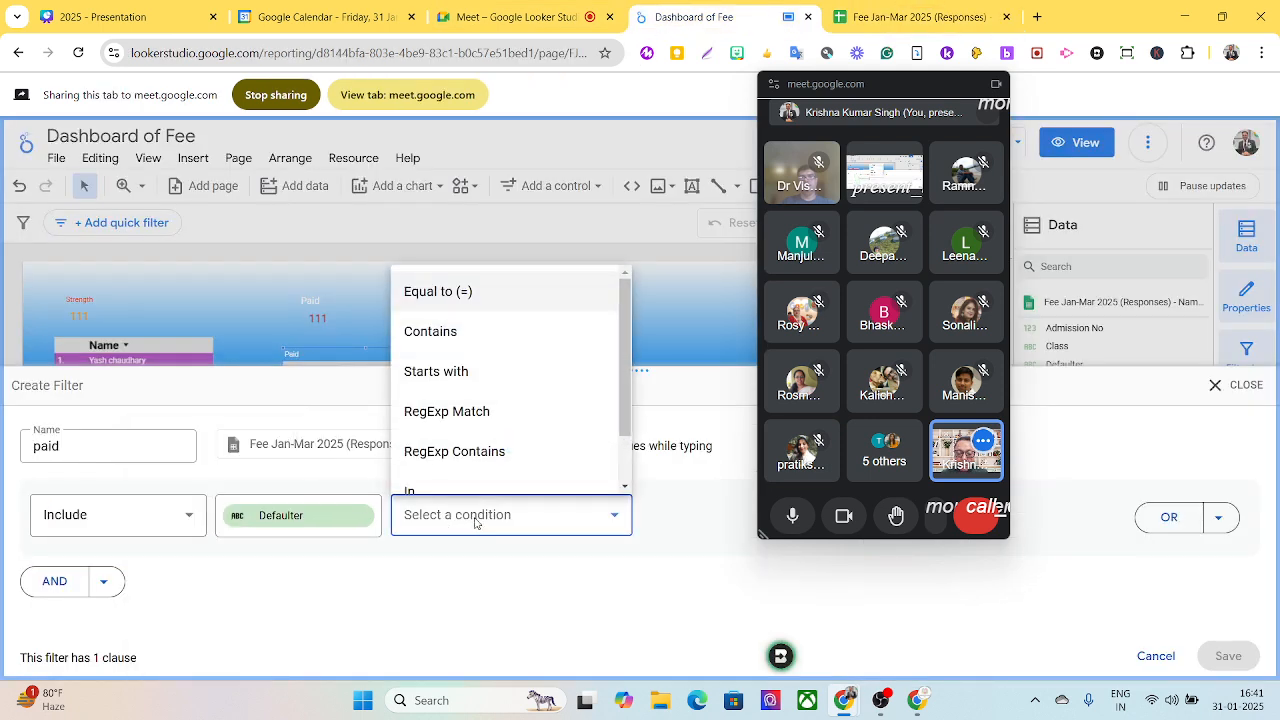
click(449, 291)
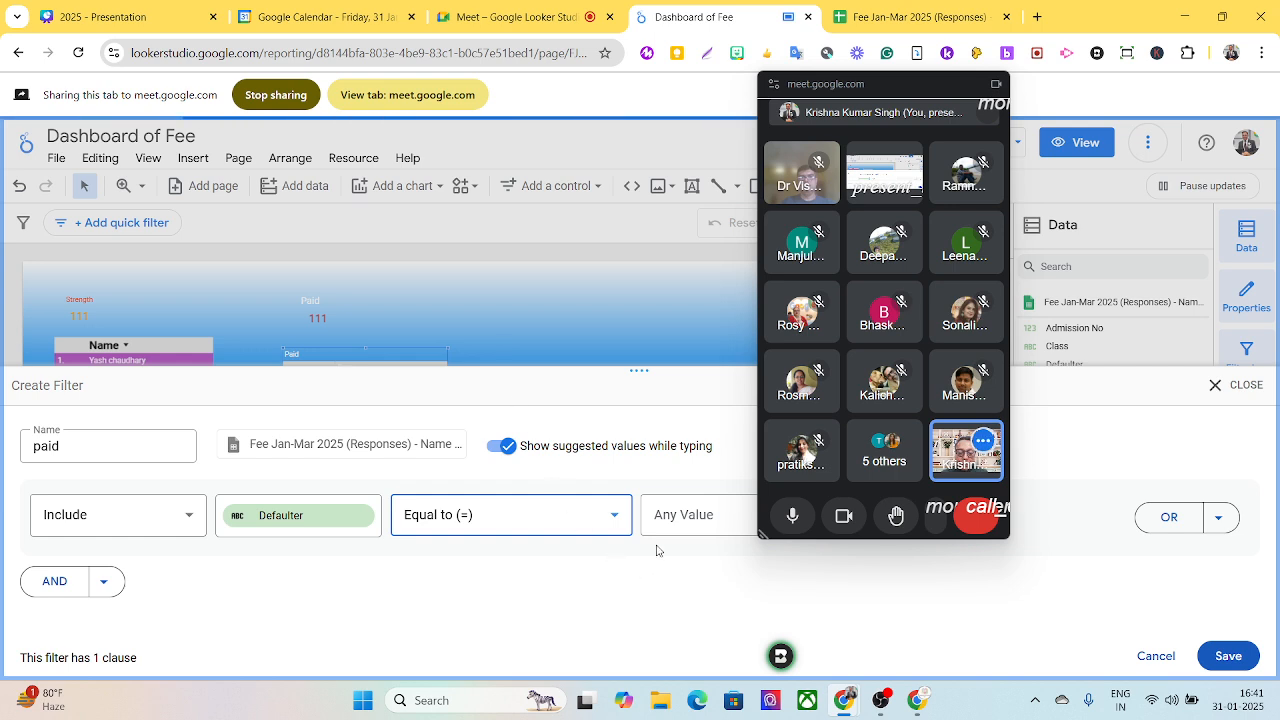
click(670, 514)
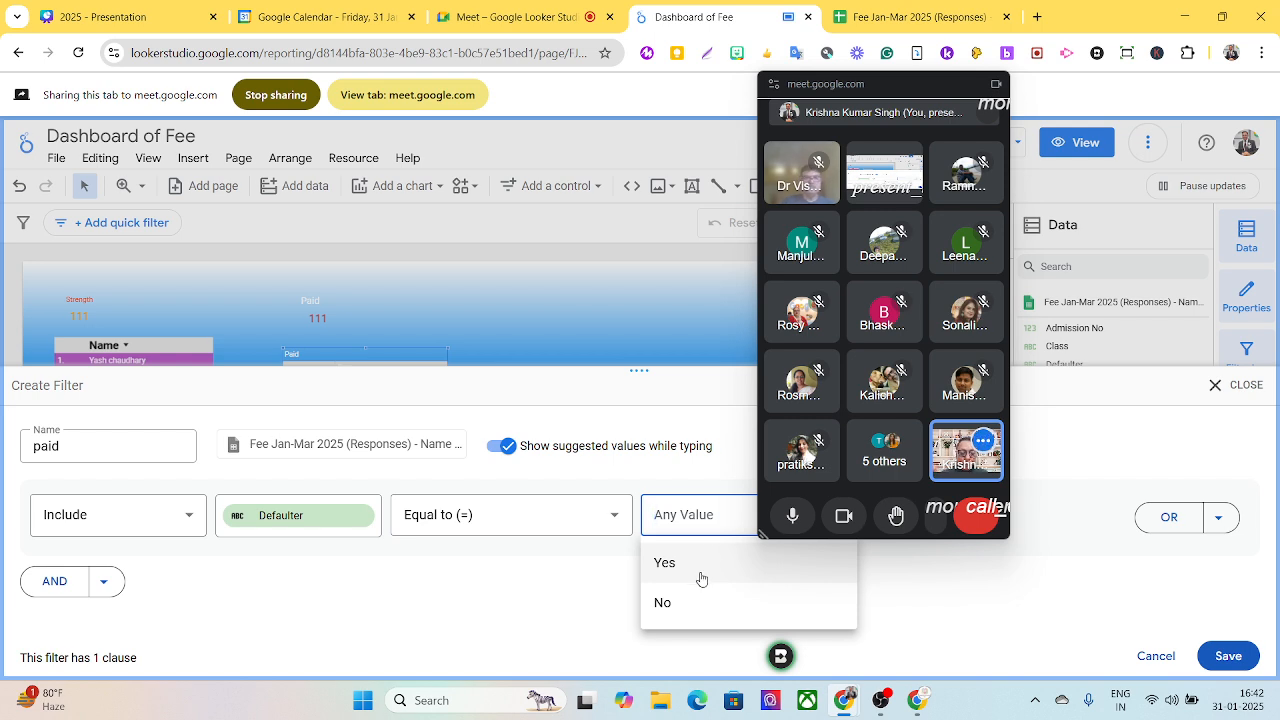
click(700, 612)
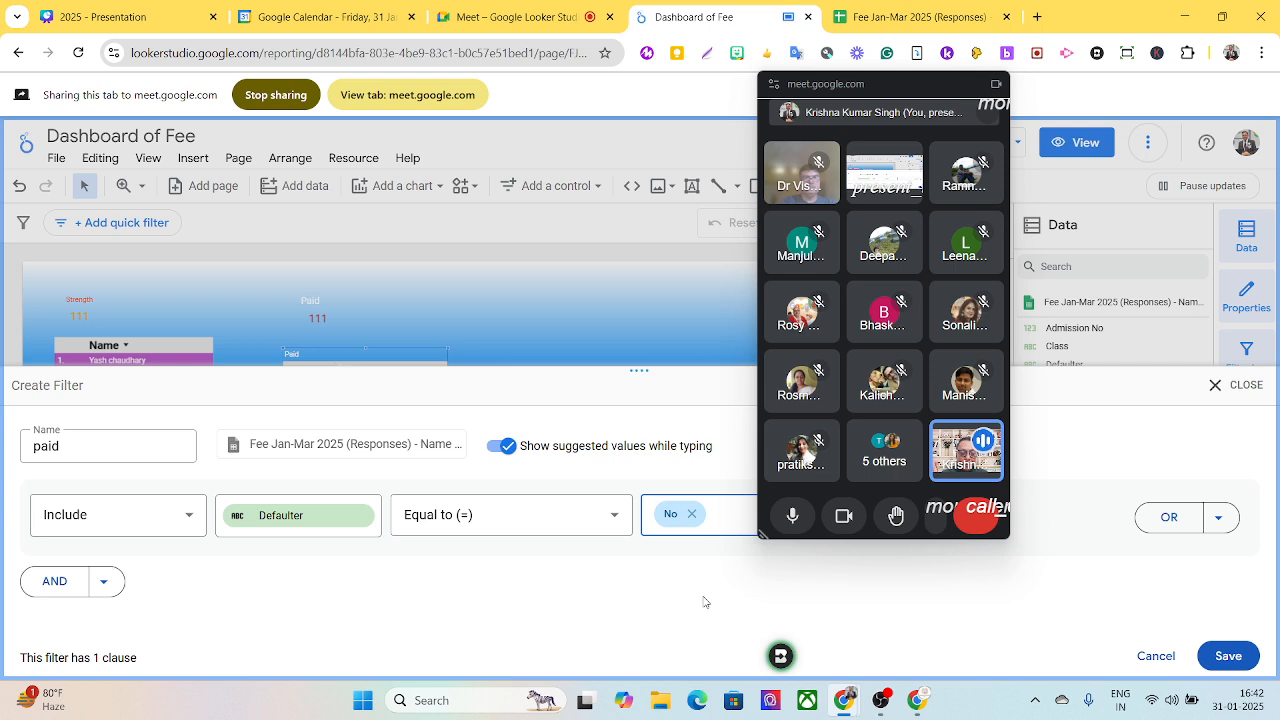
click(1229, 657)
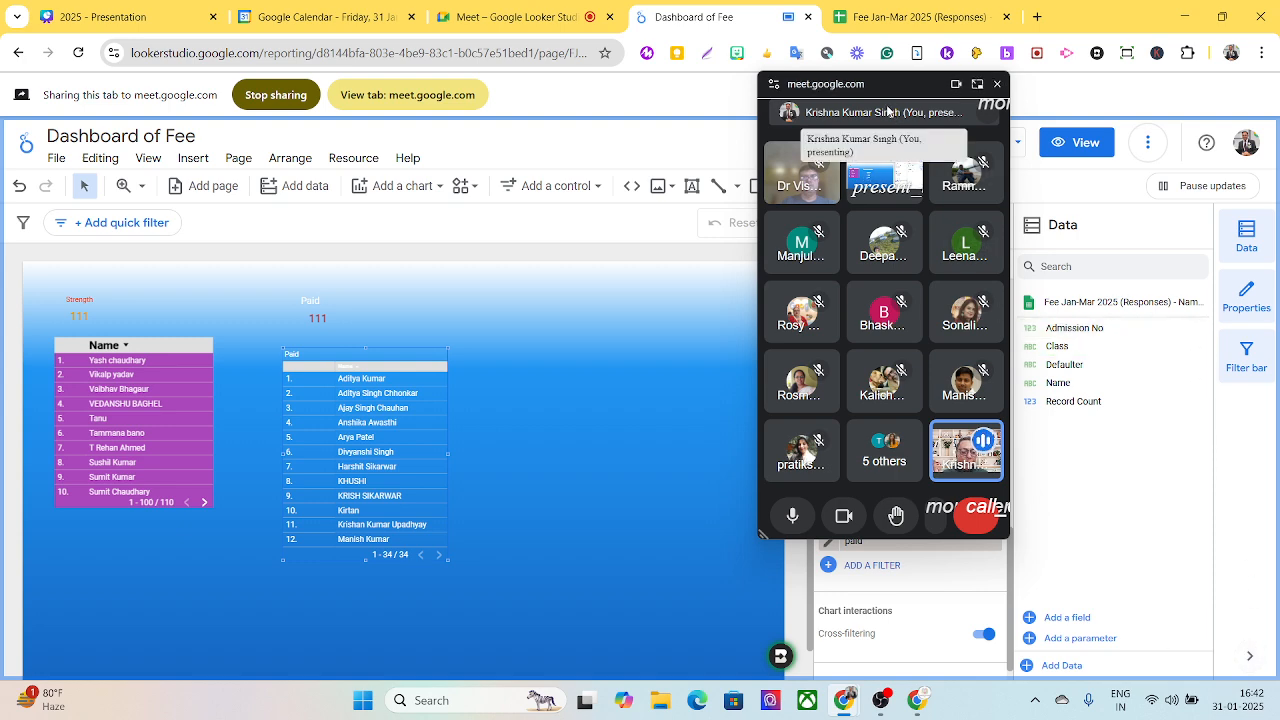
- Start creating another filter for the Paid table and name it defaulter
drag(864, 104, 663, 87)
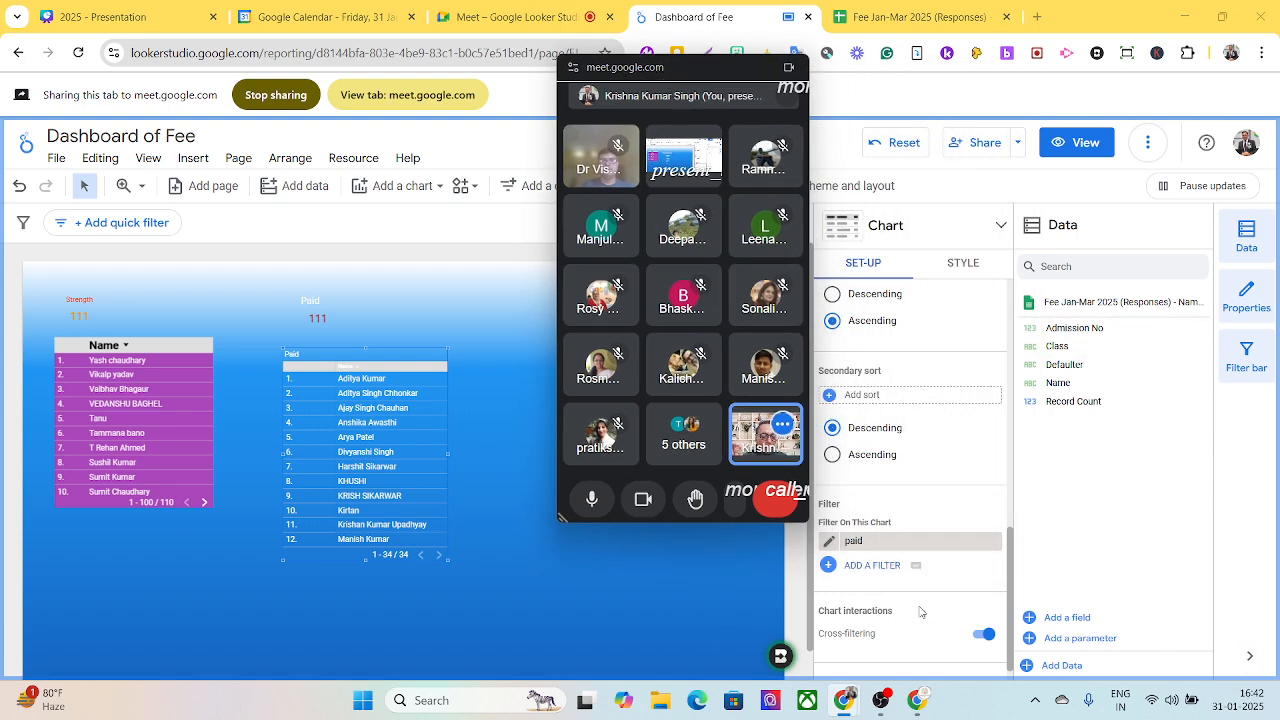
click(872, 566)
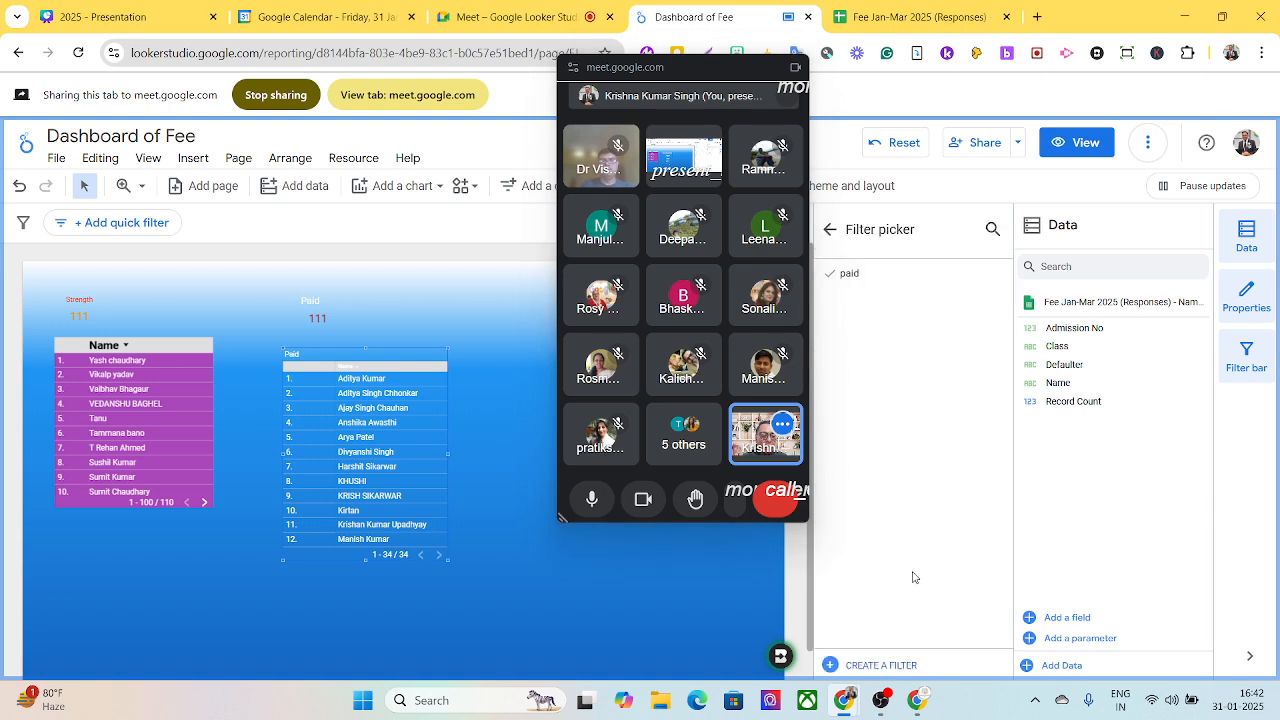
click(880, 665)
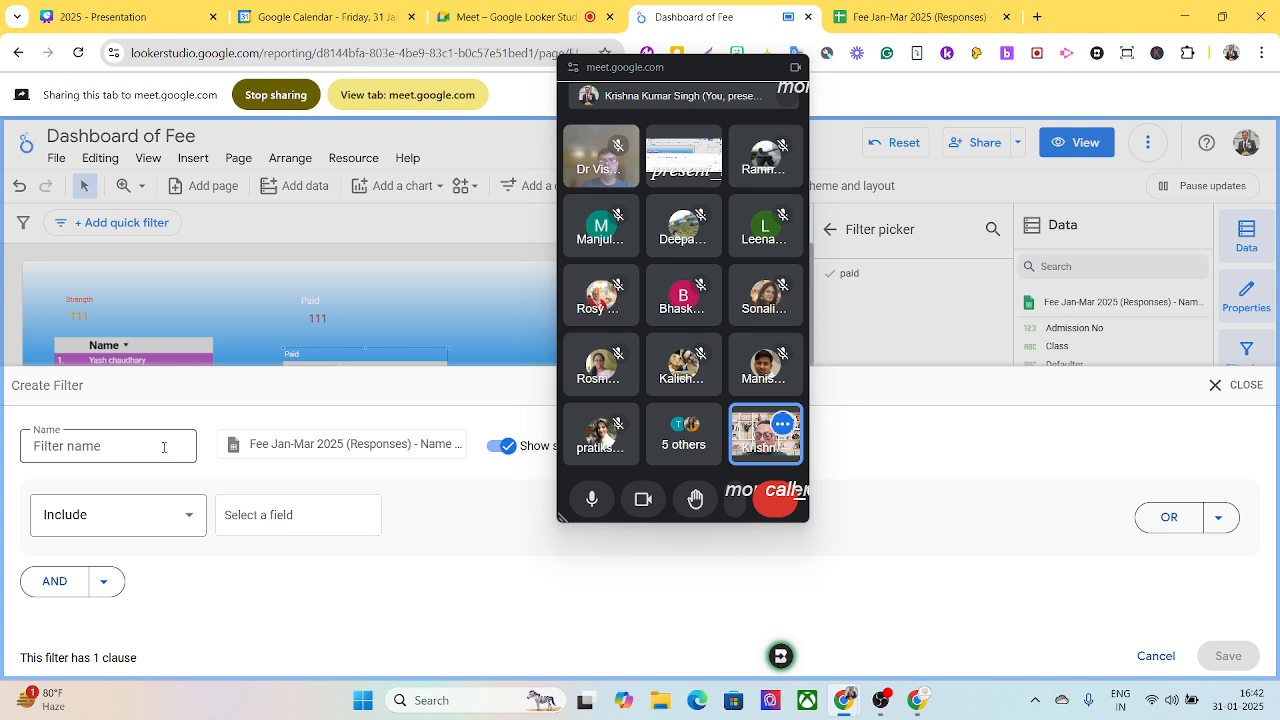
click(164, 447)
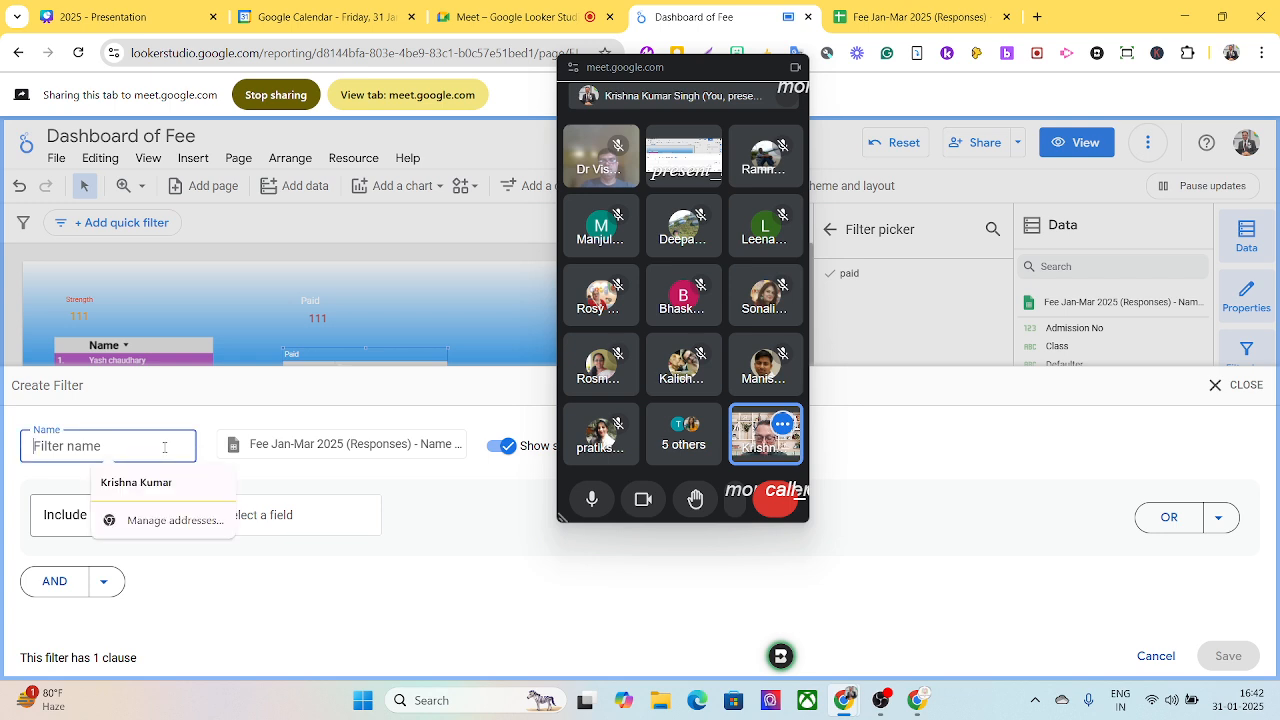
text(defaulter)
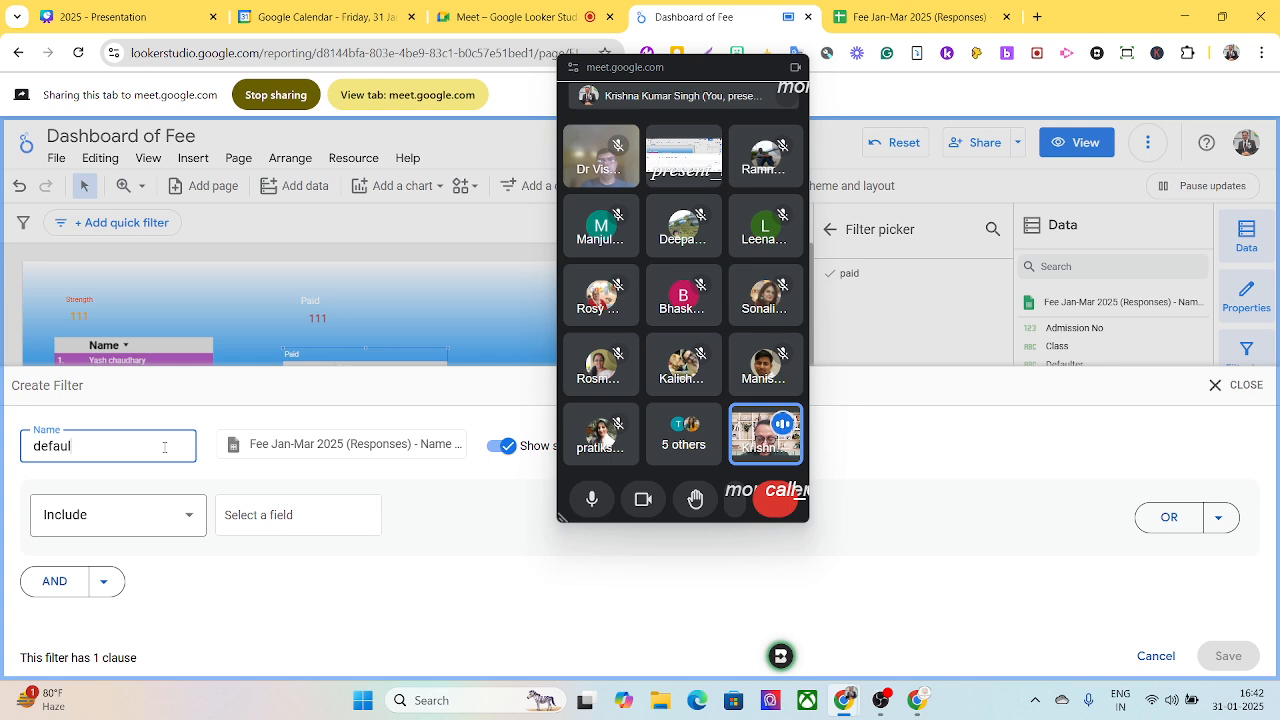
- Define the defaulter filter to include records where Defaulter is Equal to (=) Yes, and save it
click(224, 522)
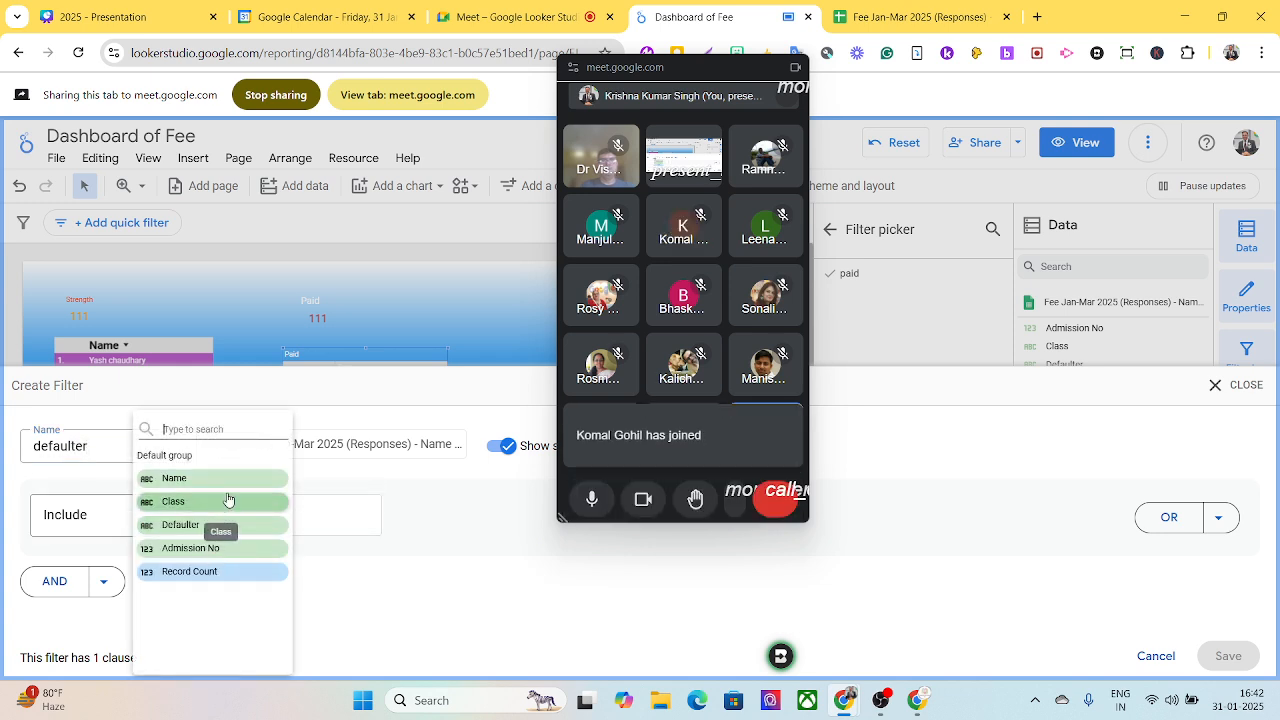
click(206, 526)
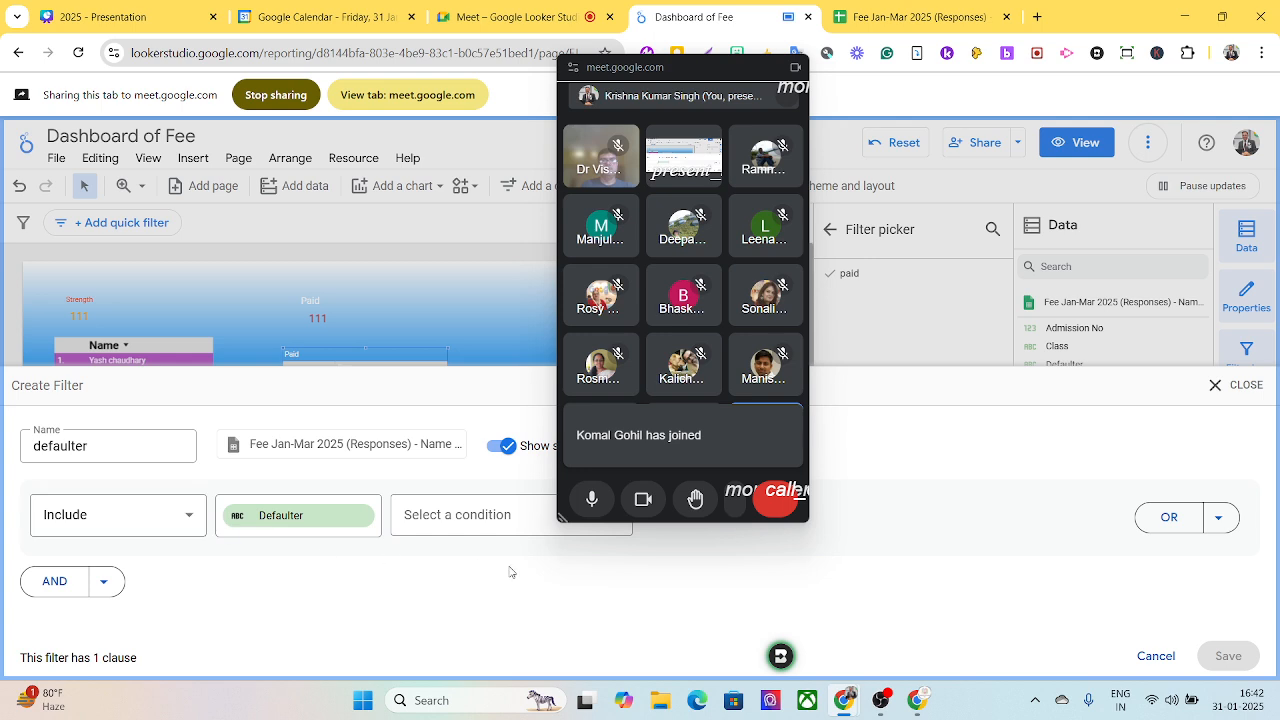
drag(668, 68, 897, 68)
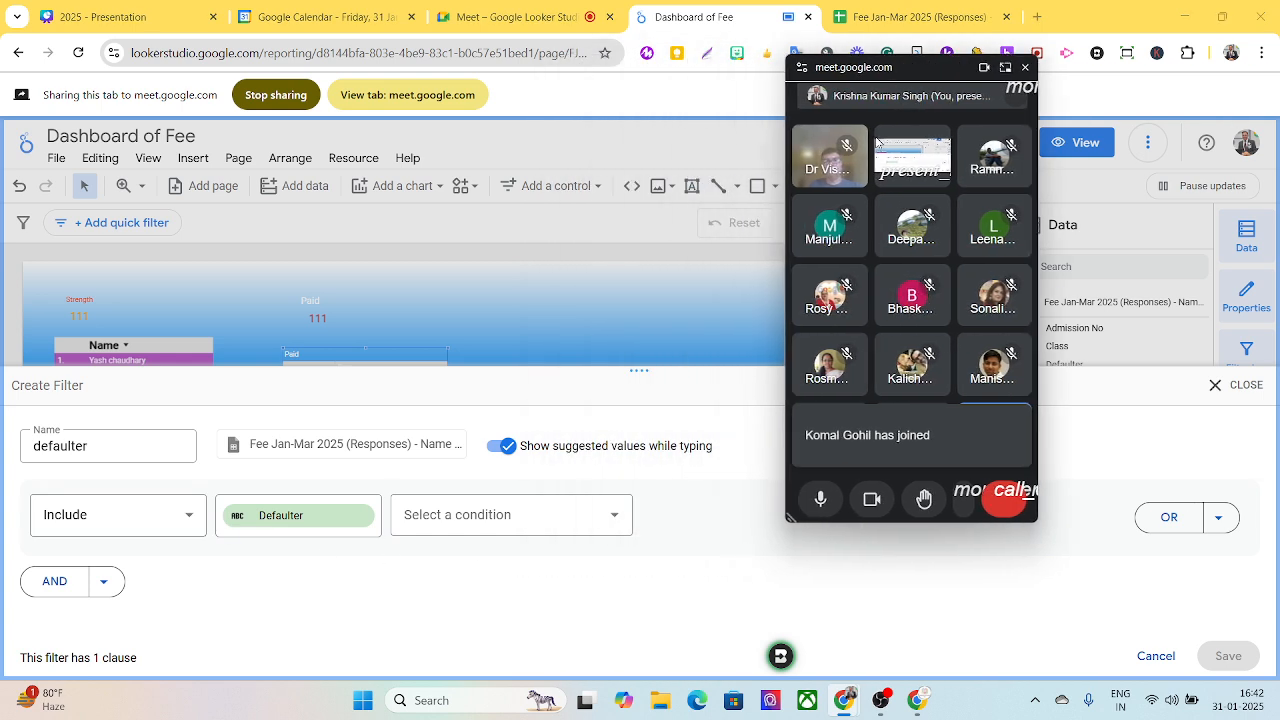
click(615, 516)
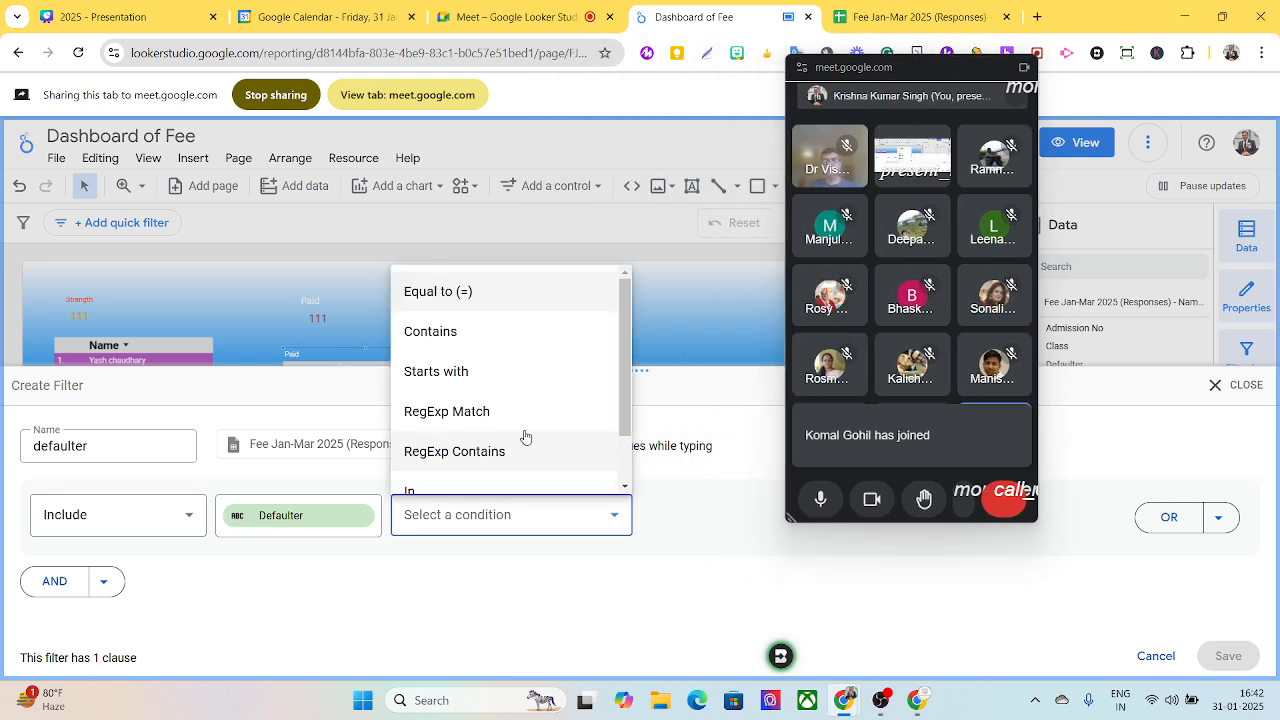
click(446, 298)
click(686, 515)
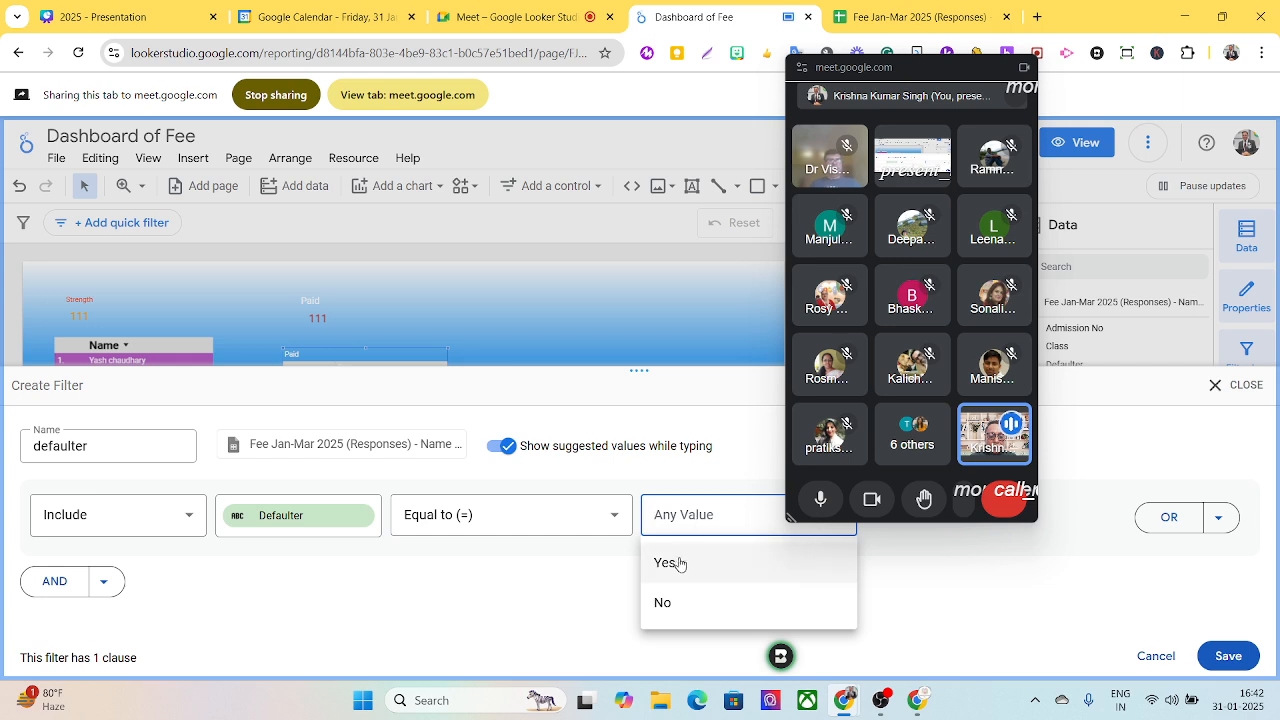
click(667, 563)
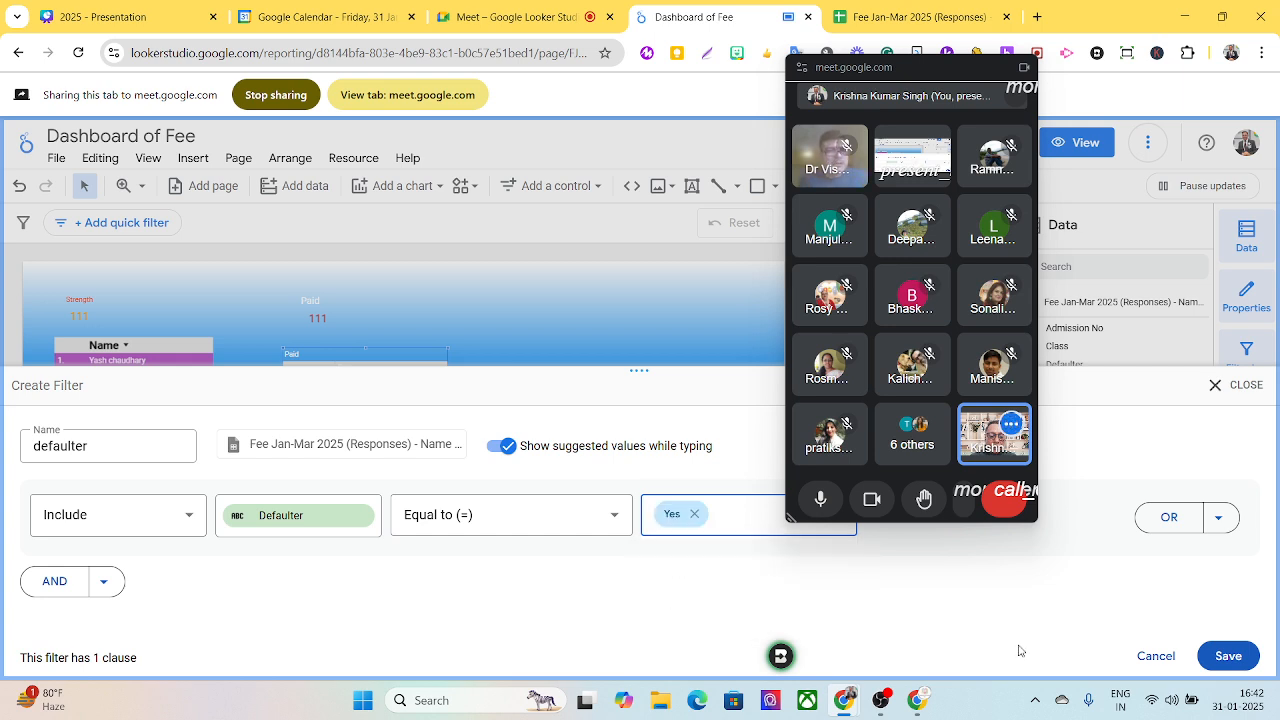
click(1228, 656)
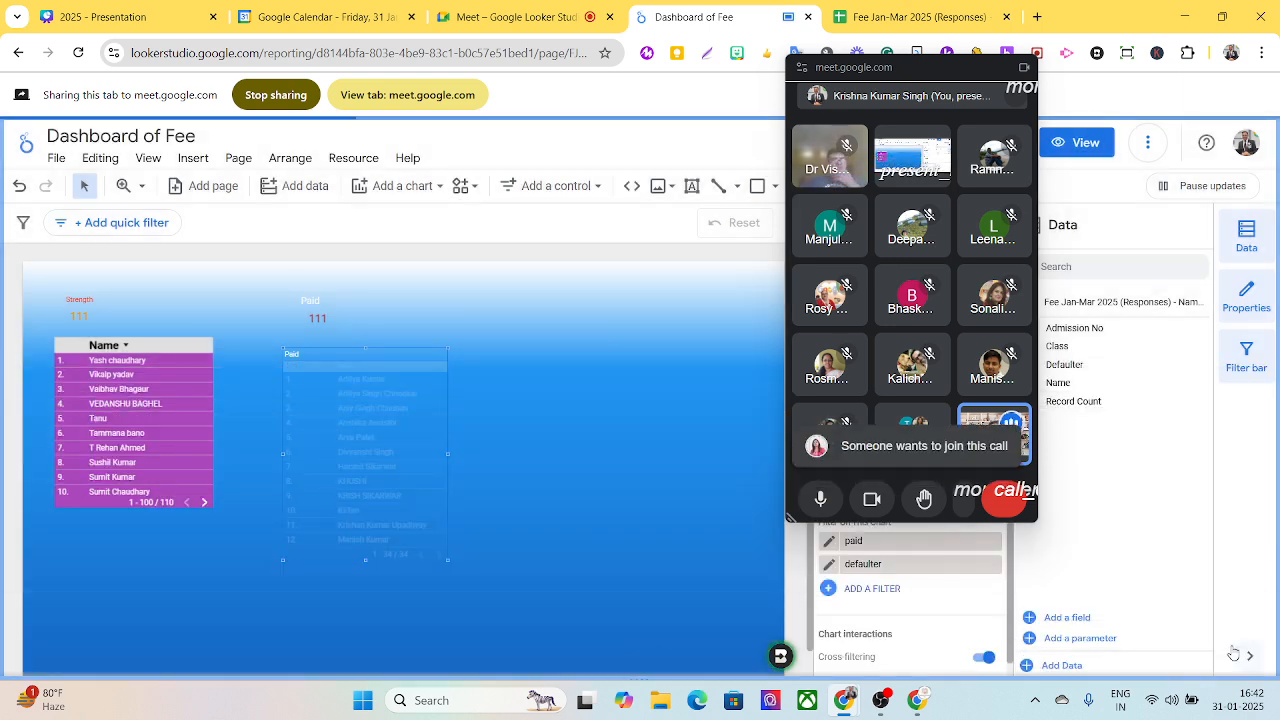
drag(864, 67, 1188, 76)
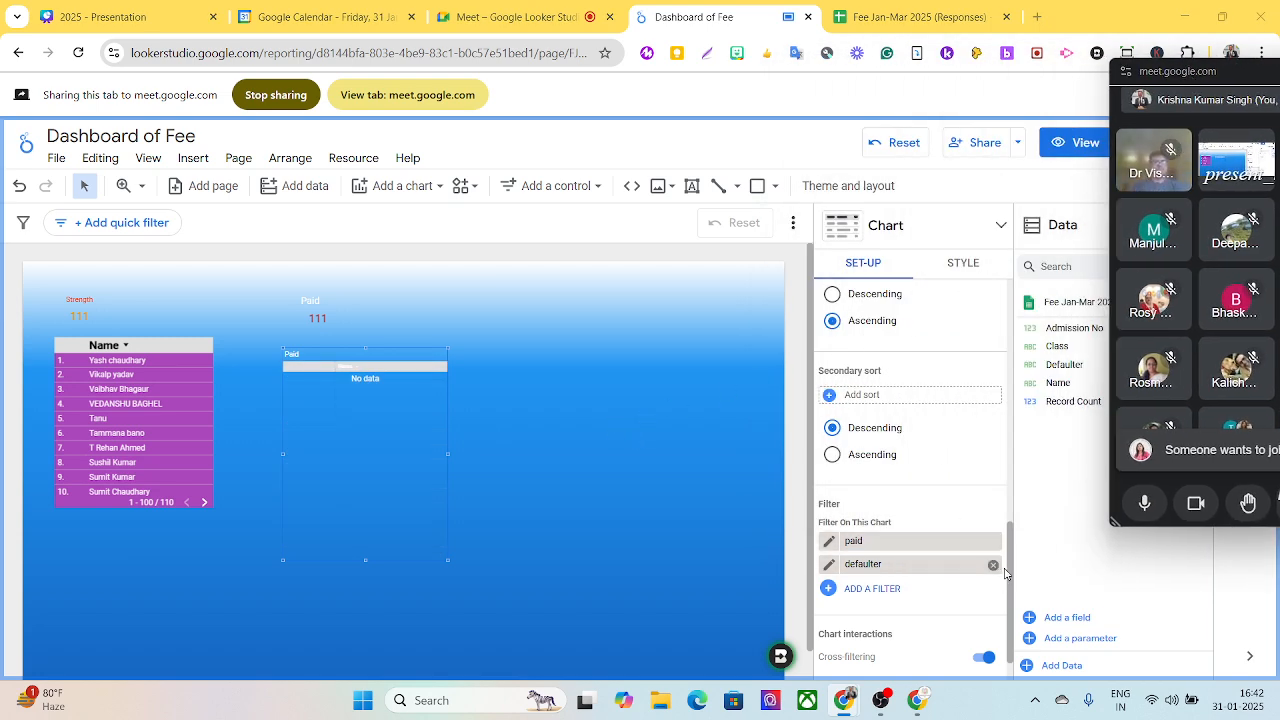
- Try adding Defaulter as a metric to the Paid table and check the filters available for it
drag(1013, 570, 1021, 362)
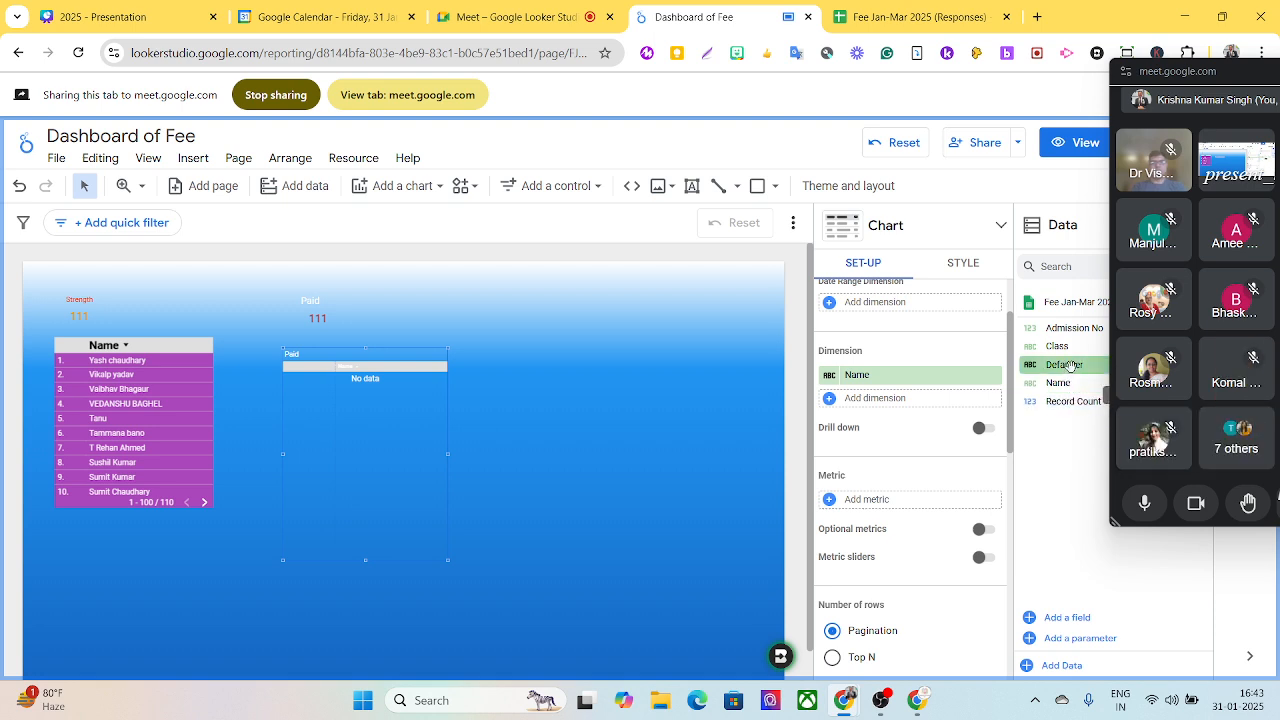
drag(1070, 366, 883, 506)
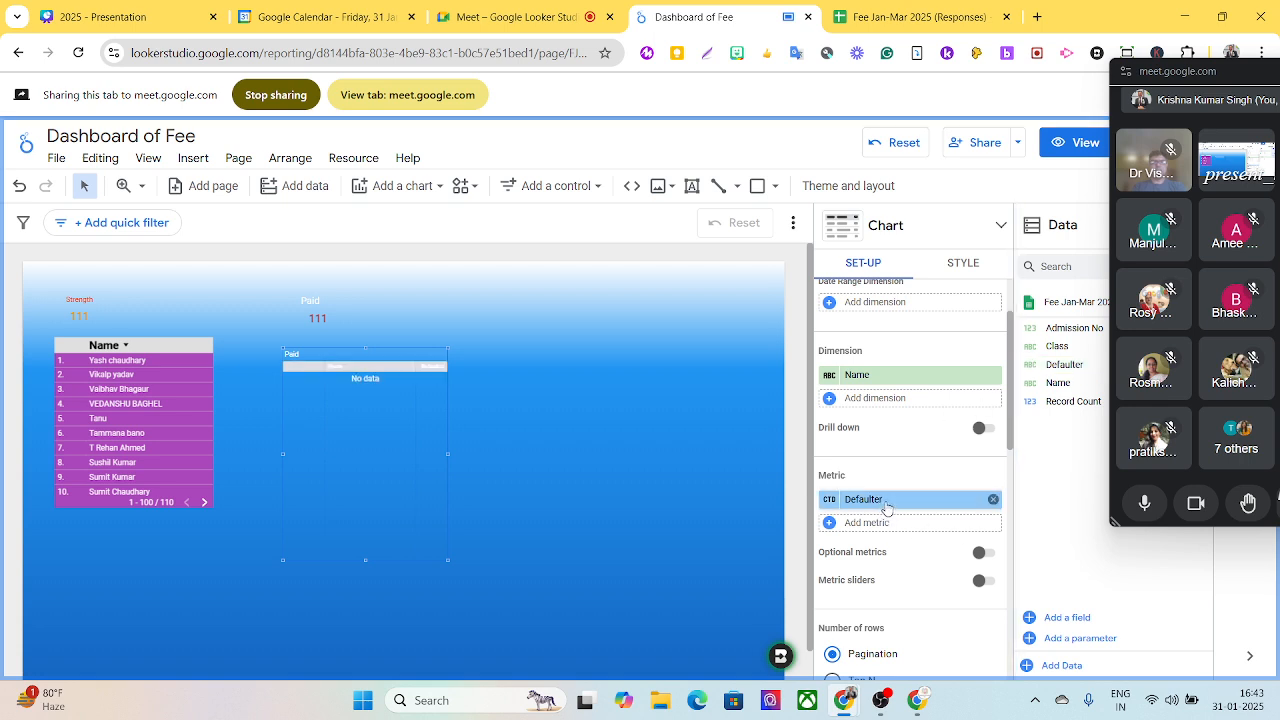
drag(886, 507, 945, 627)
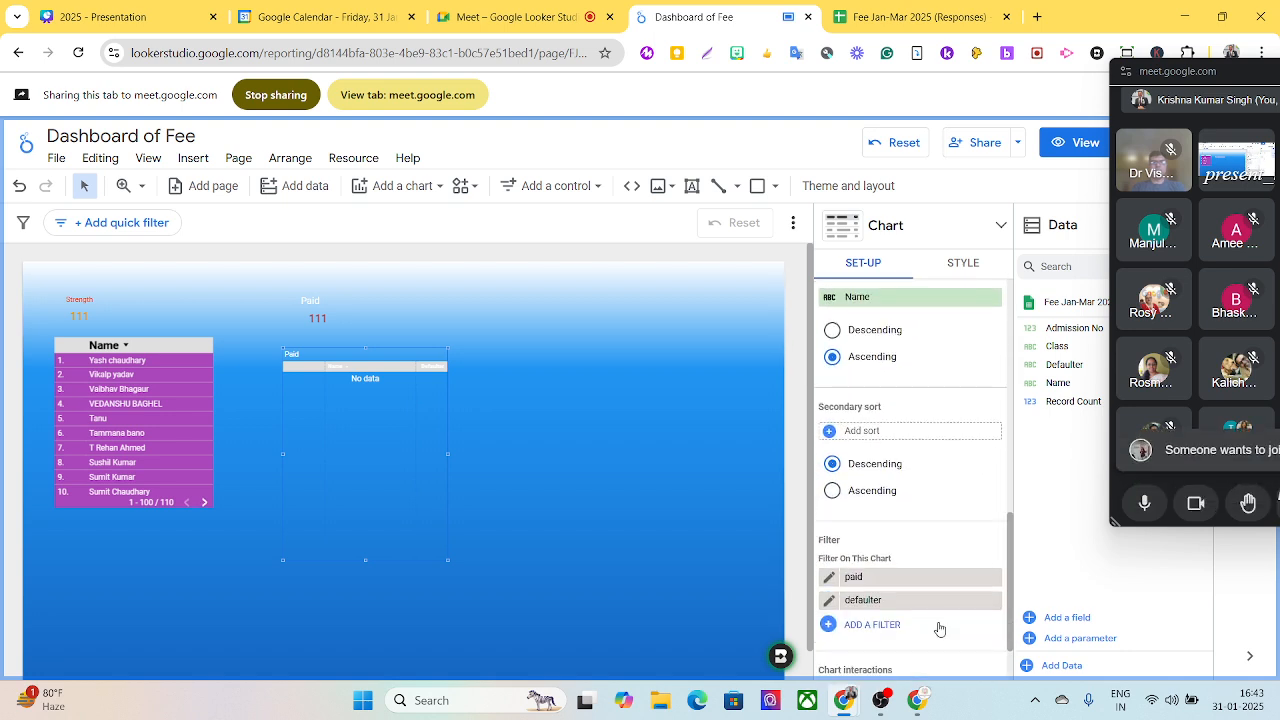
click(873, 580)
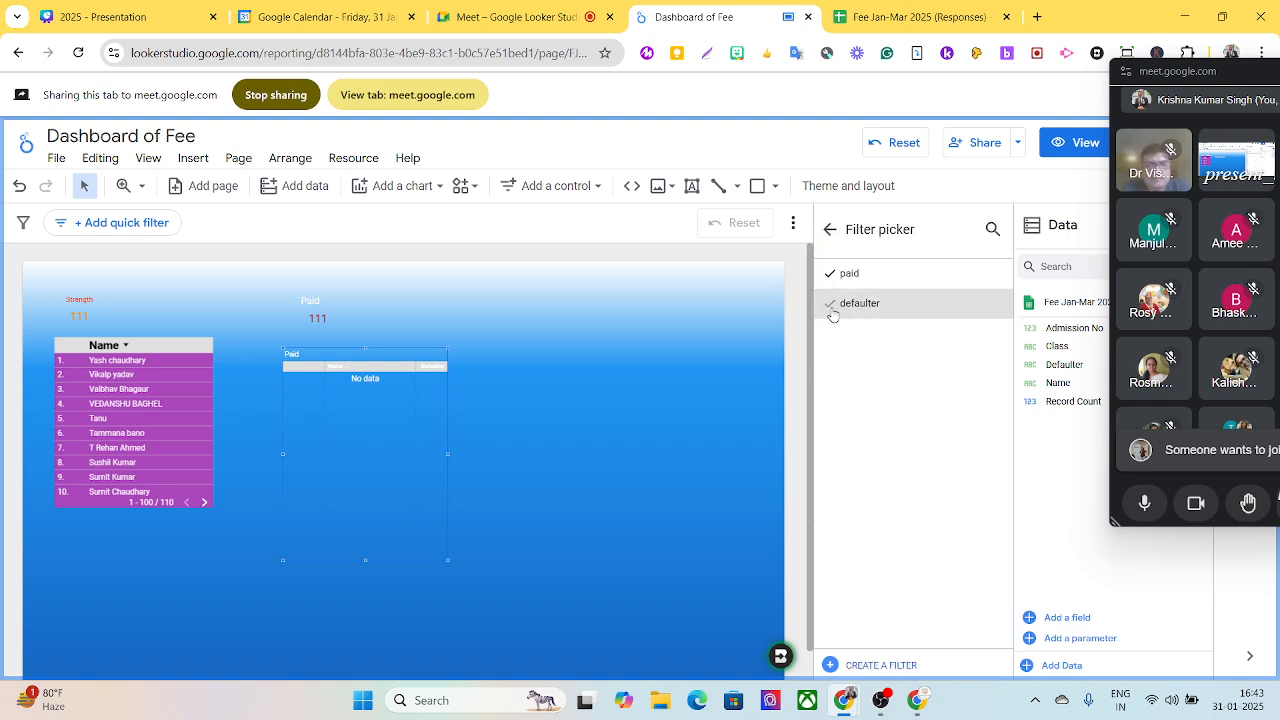
drag(846, 275, 852, 275)
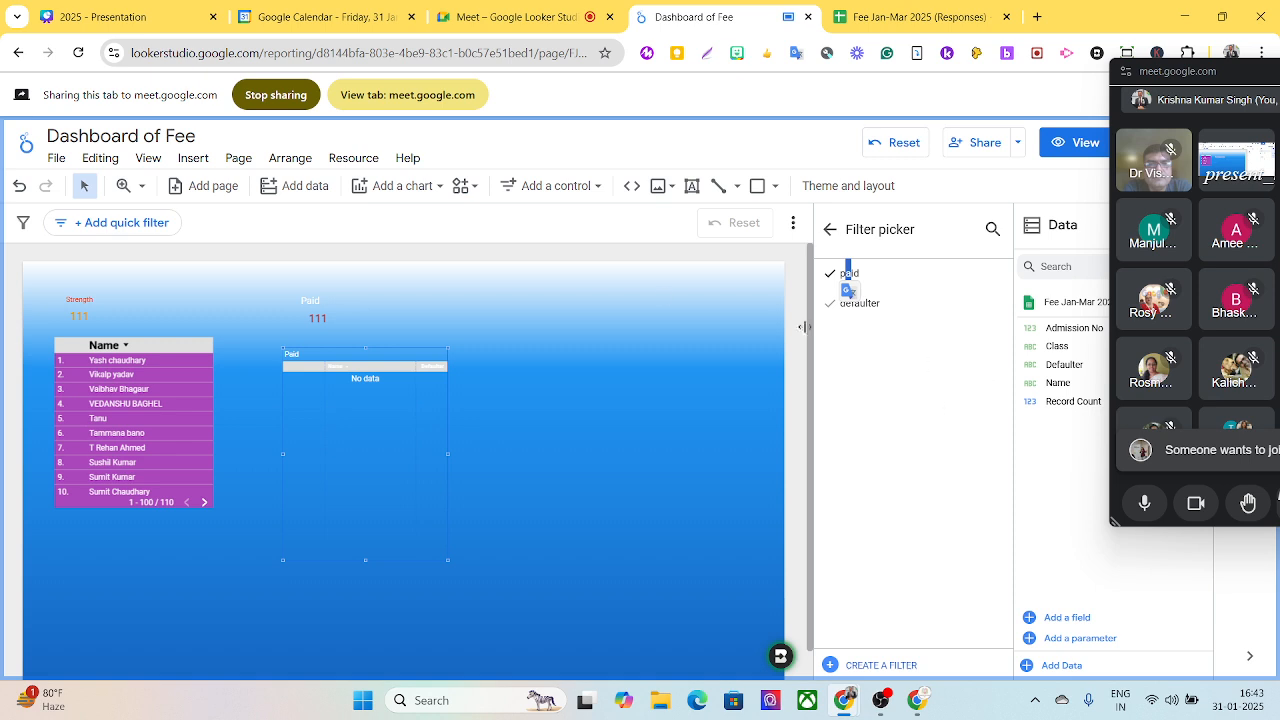
click(831, 230)
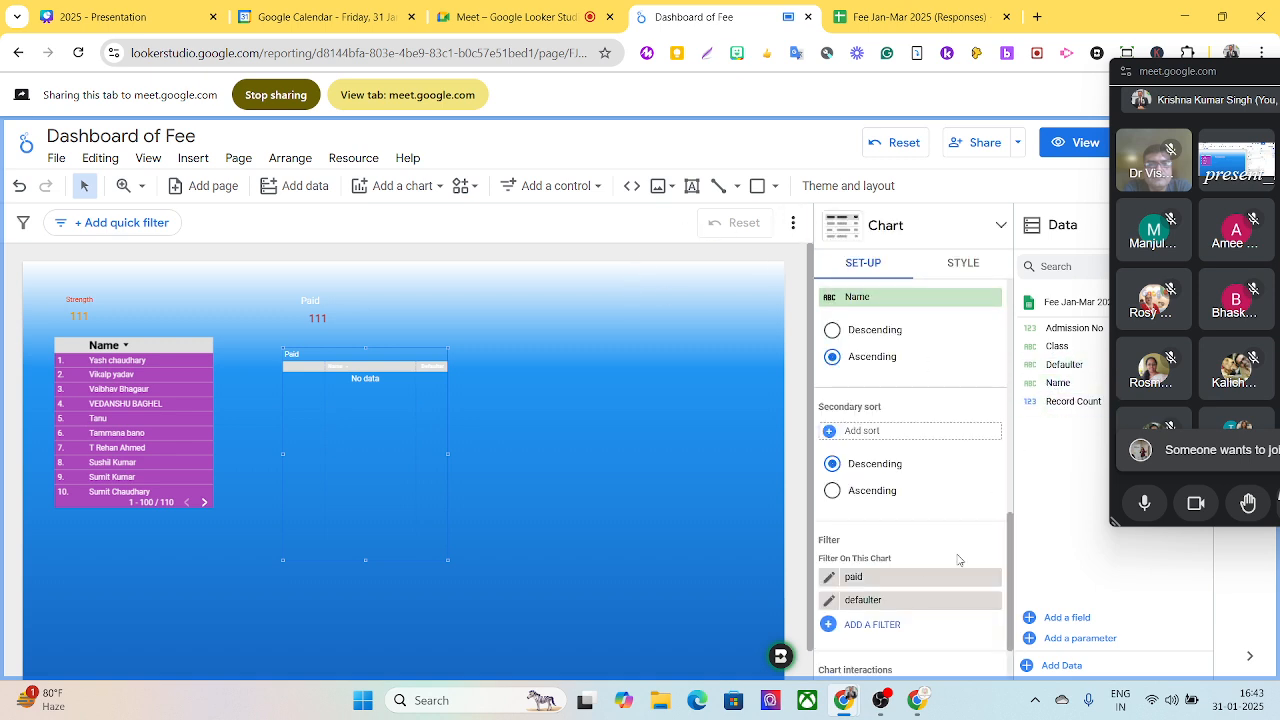
- Remove the Defaulter metric and the defaulter filter from the Paid table, keeping the paid filter
scroll(934, 423, up, 5)
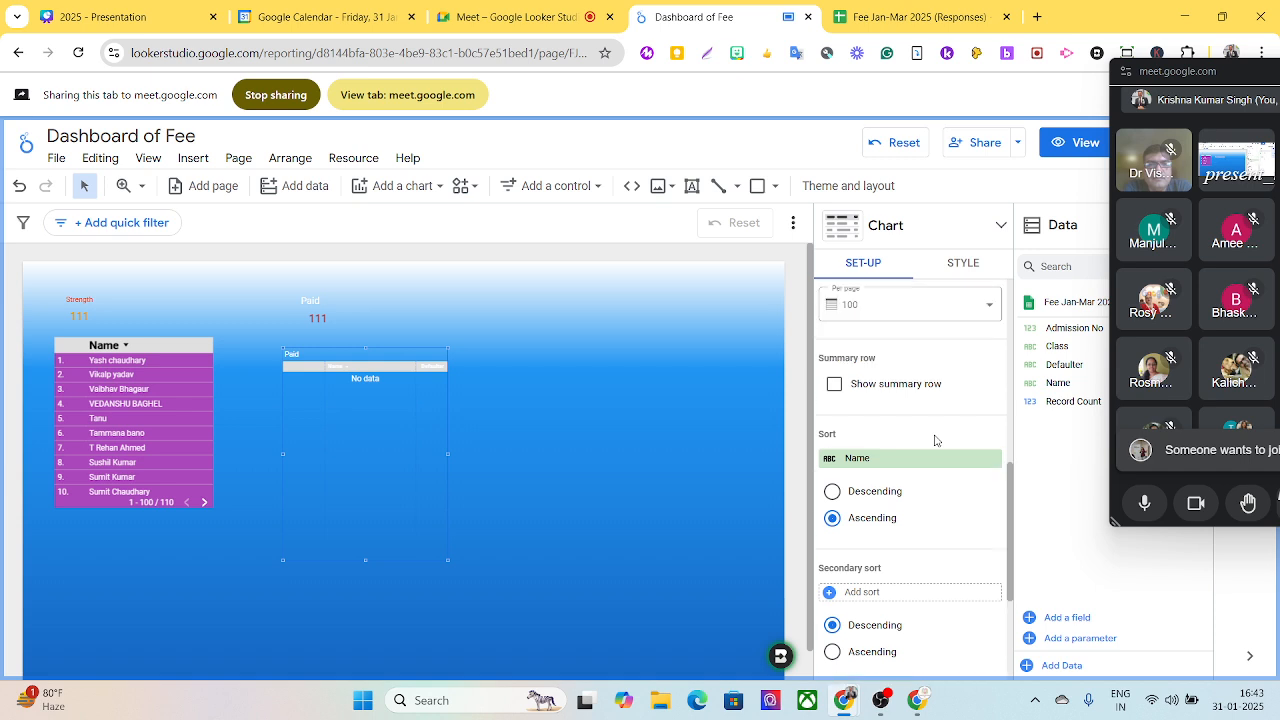
scroll(940, 435, up, 2)
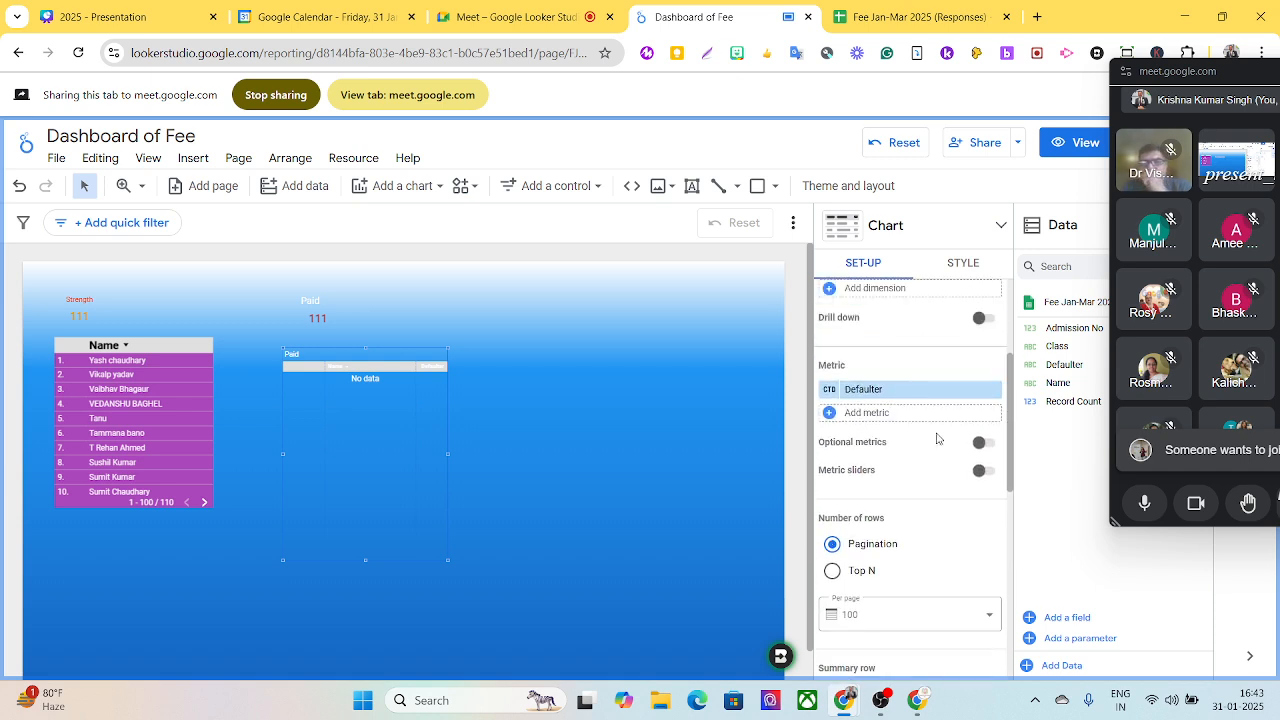
click(993, 418)
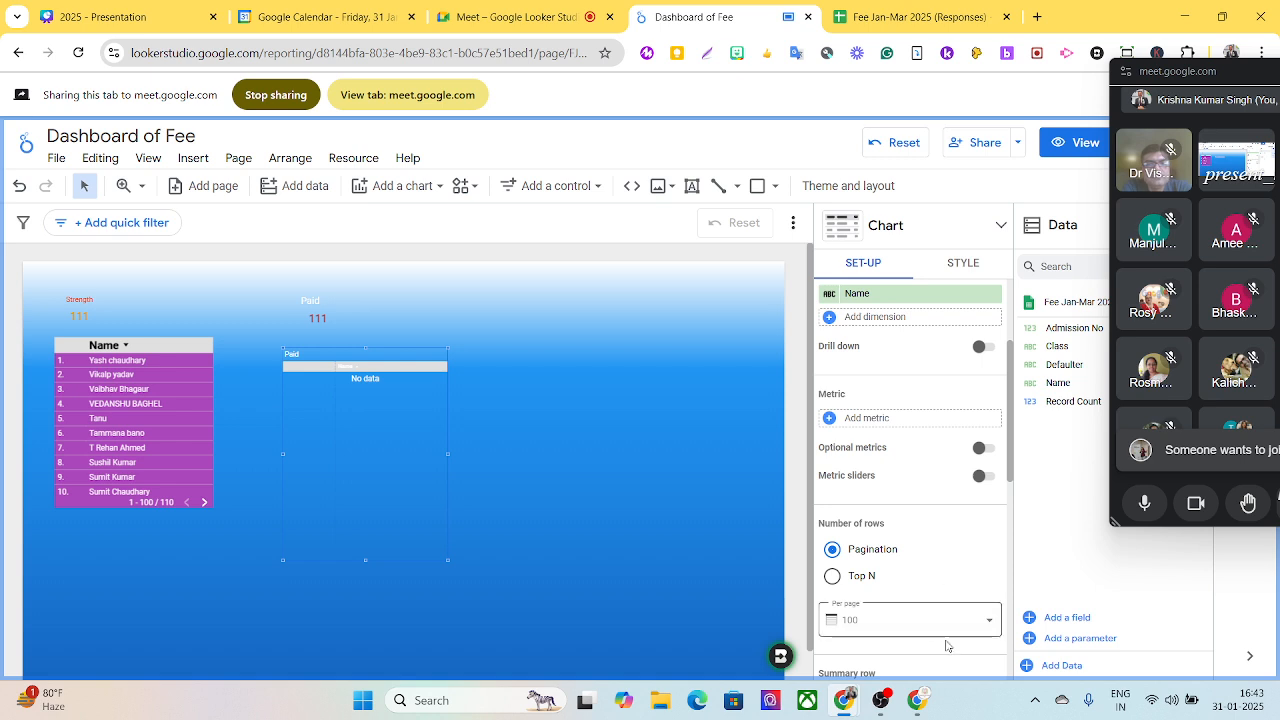
drag(1010, 476, 937, 630)
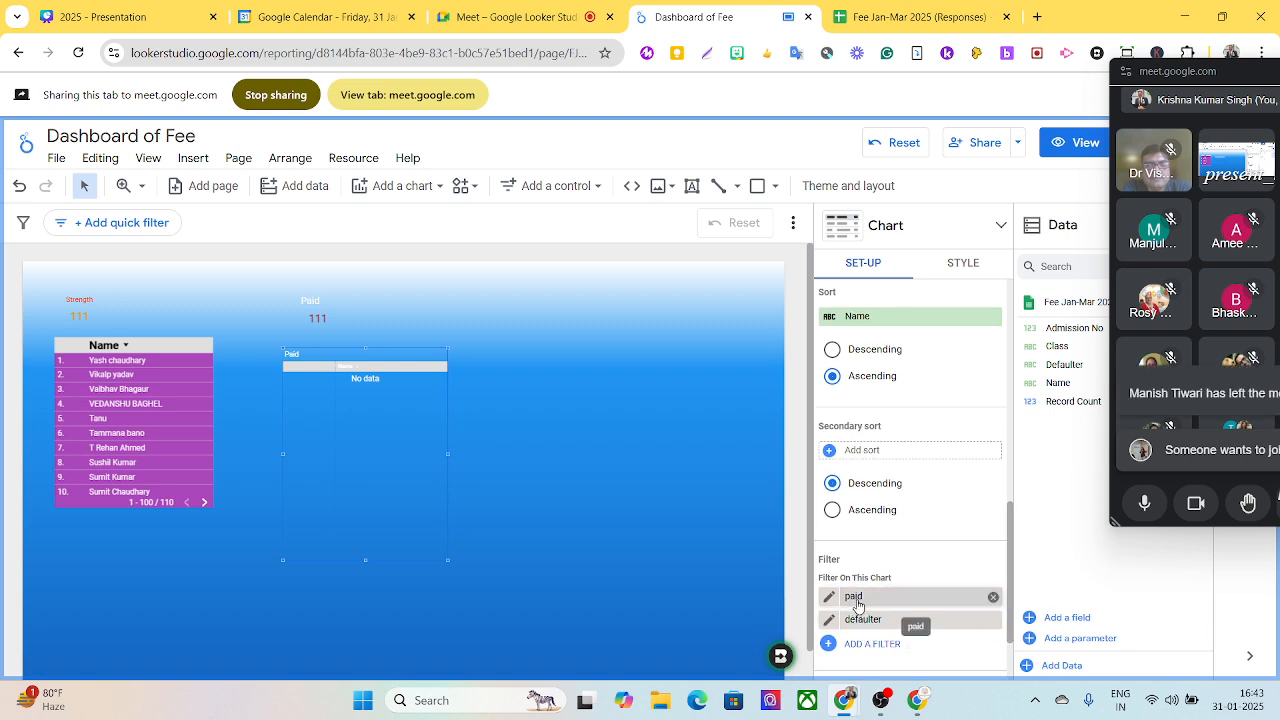
click(993, 620)
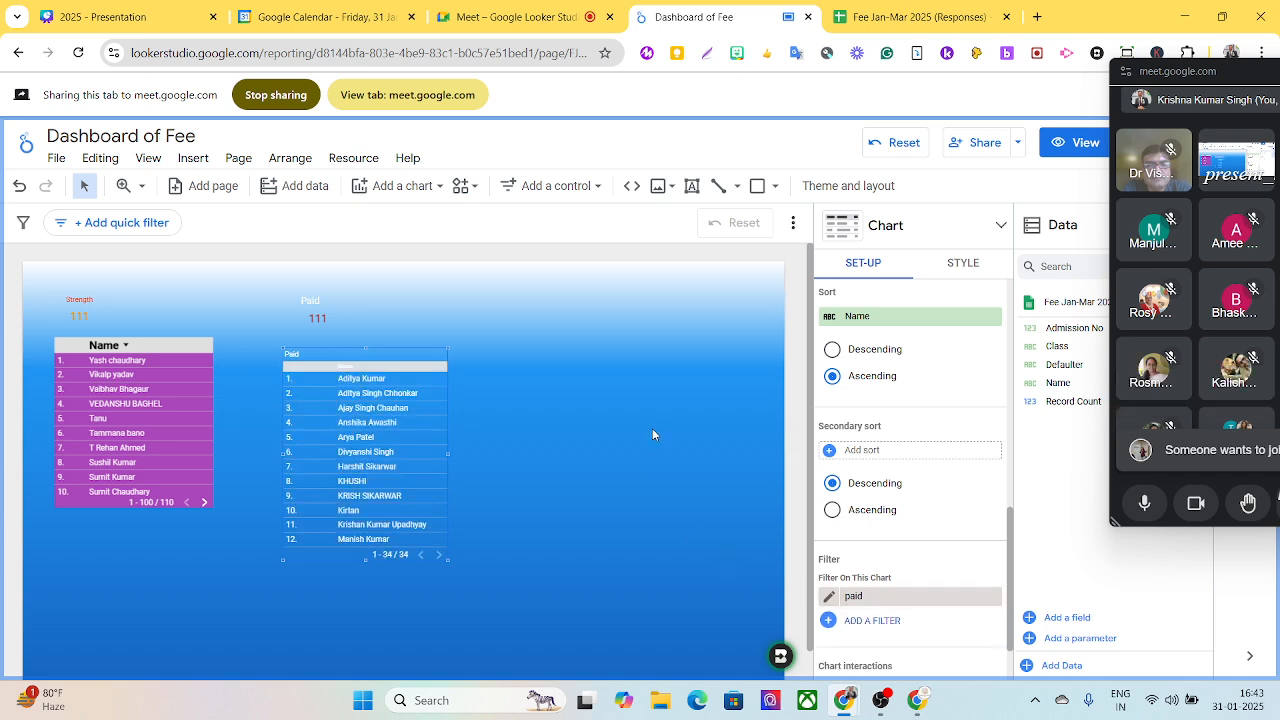
- Add a new table chart to the empty area of the canvas beside the Paid table
scroll(579, 420, down, 2)
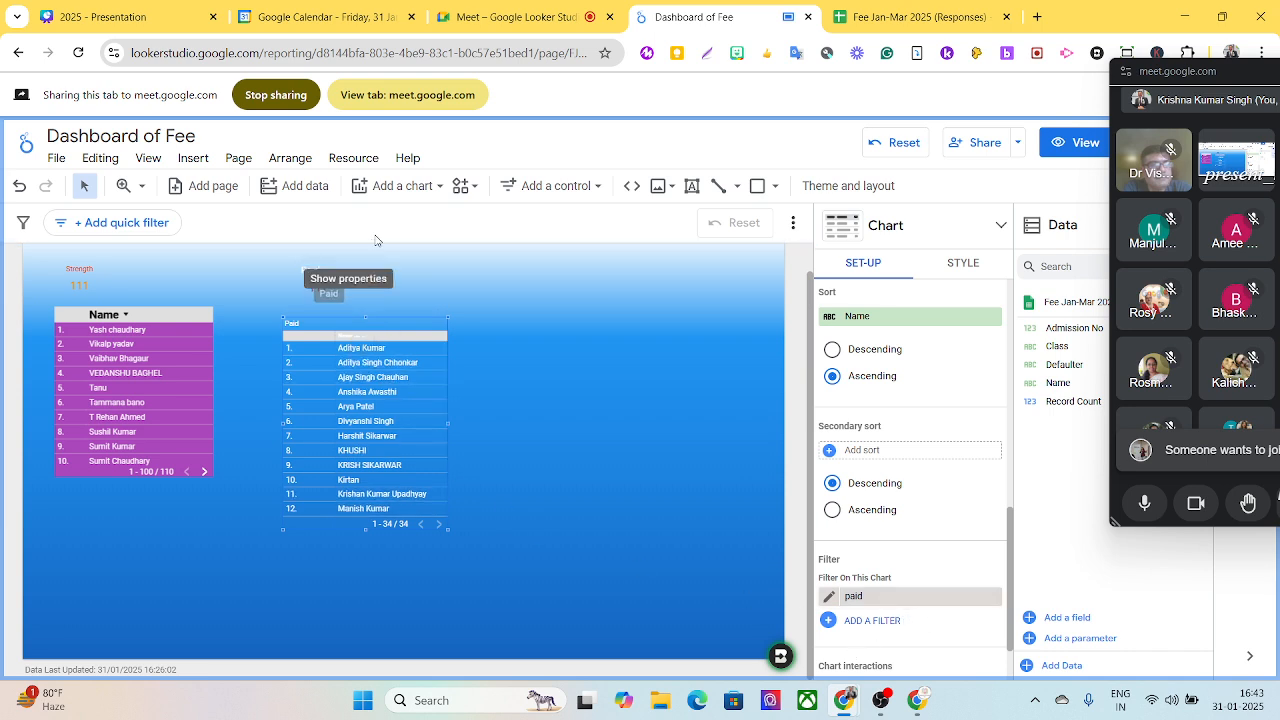
click(418, 189)
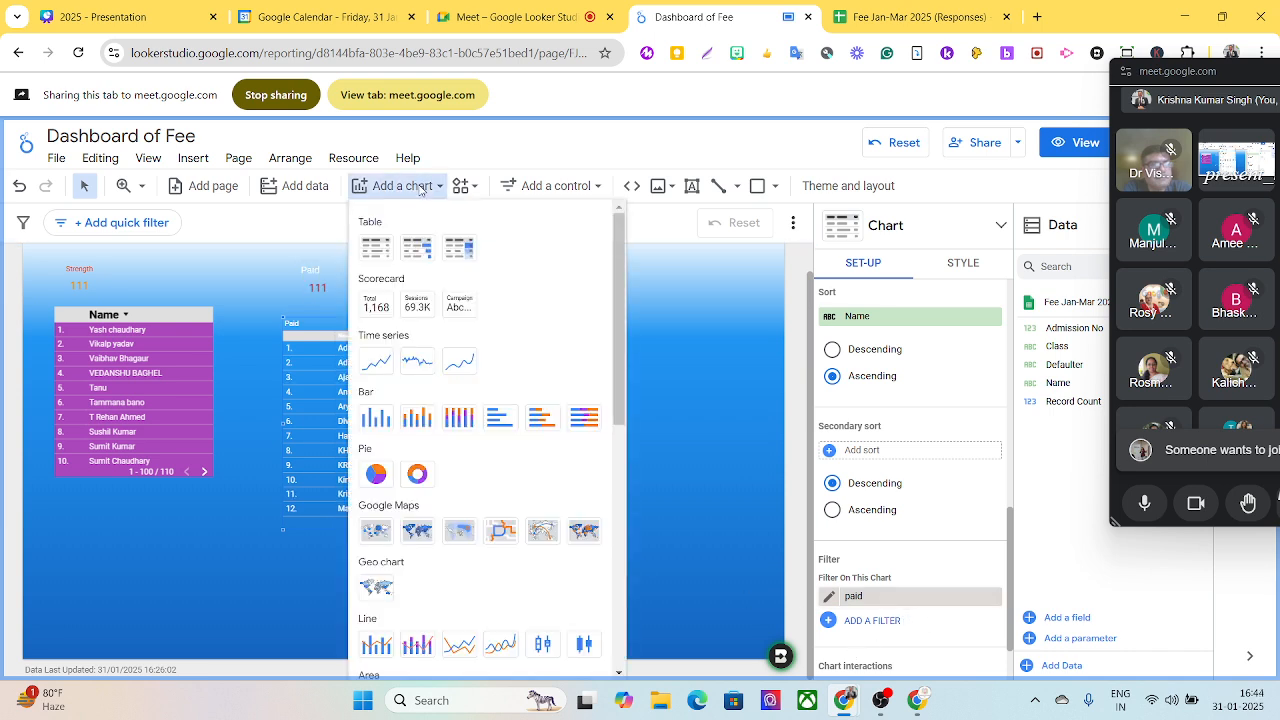
click(392, 258)
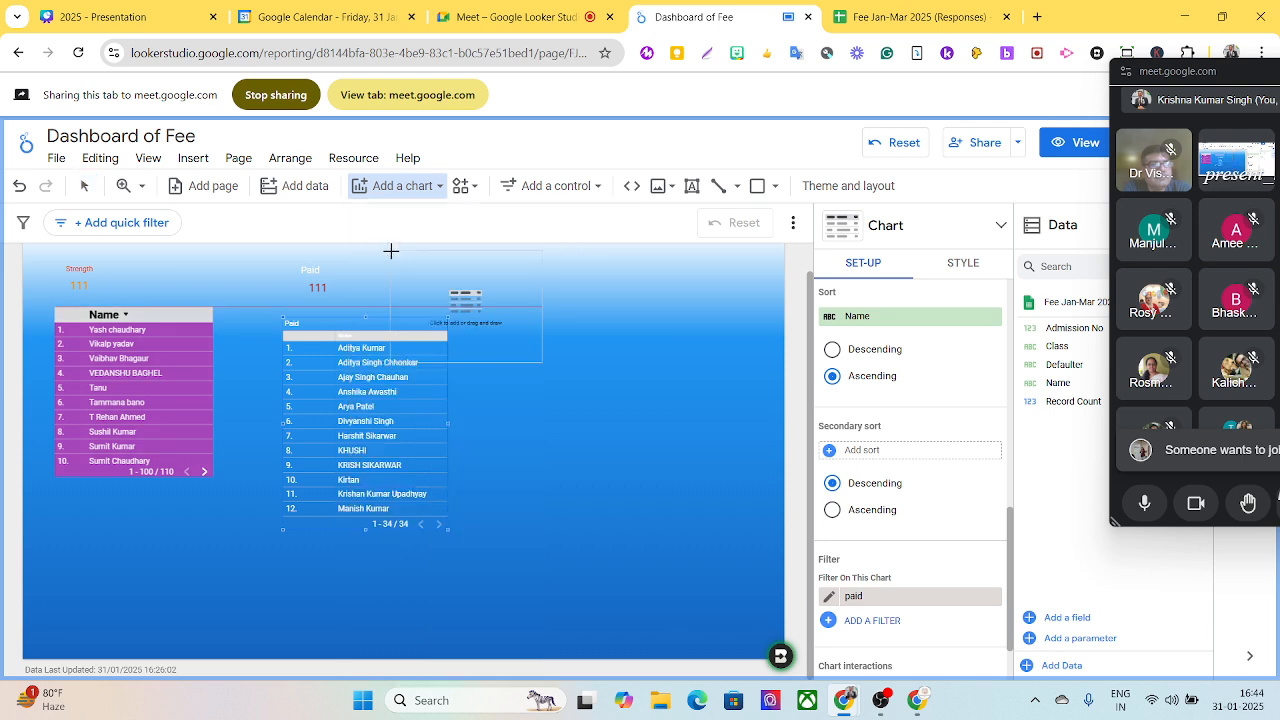
click(549, 291)
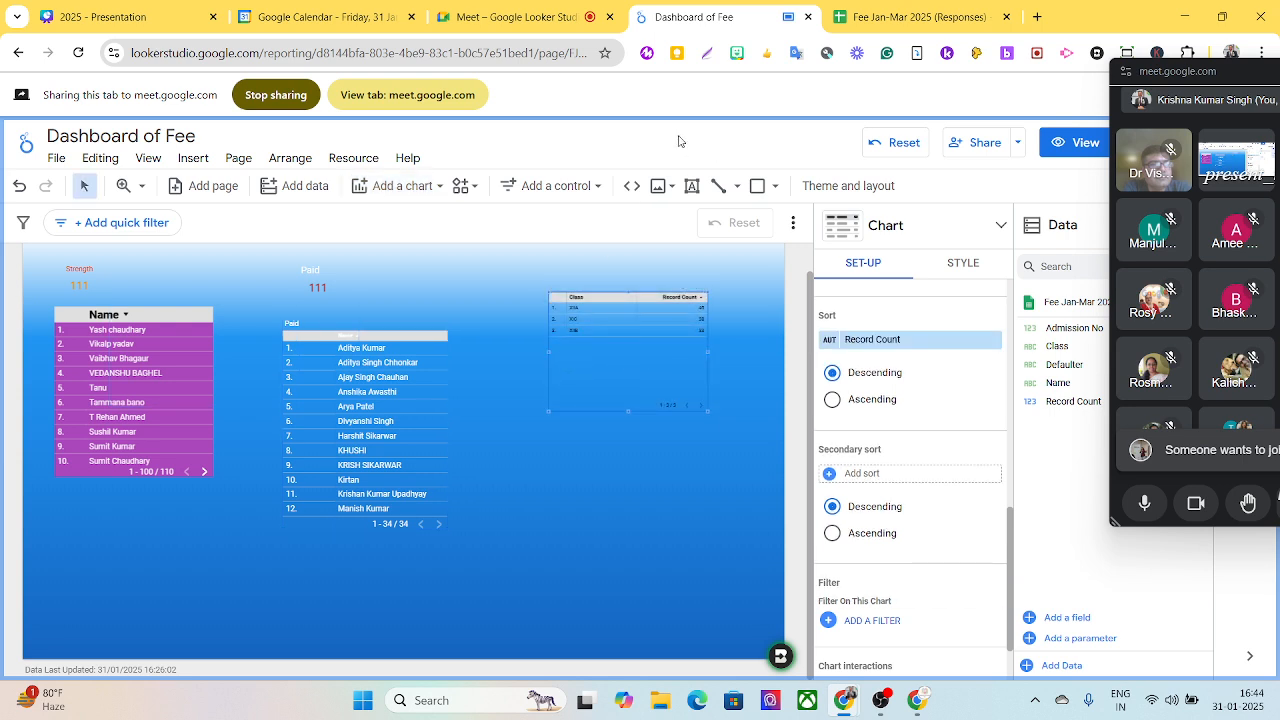
- Go to Looker Studio in a new browser tab and open the Fee Status of Jan to March 2025 report for editing
click(1038, 17)
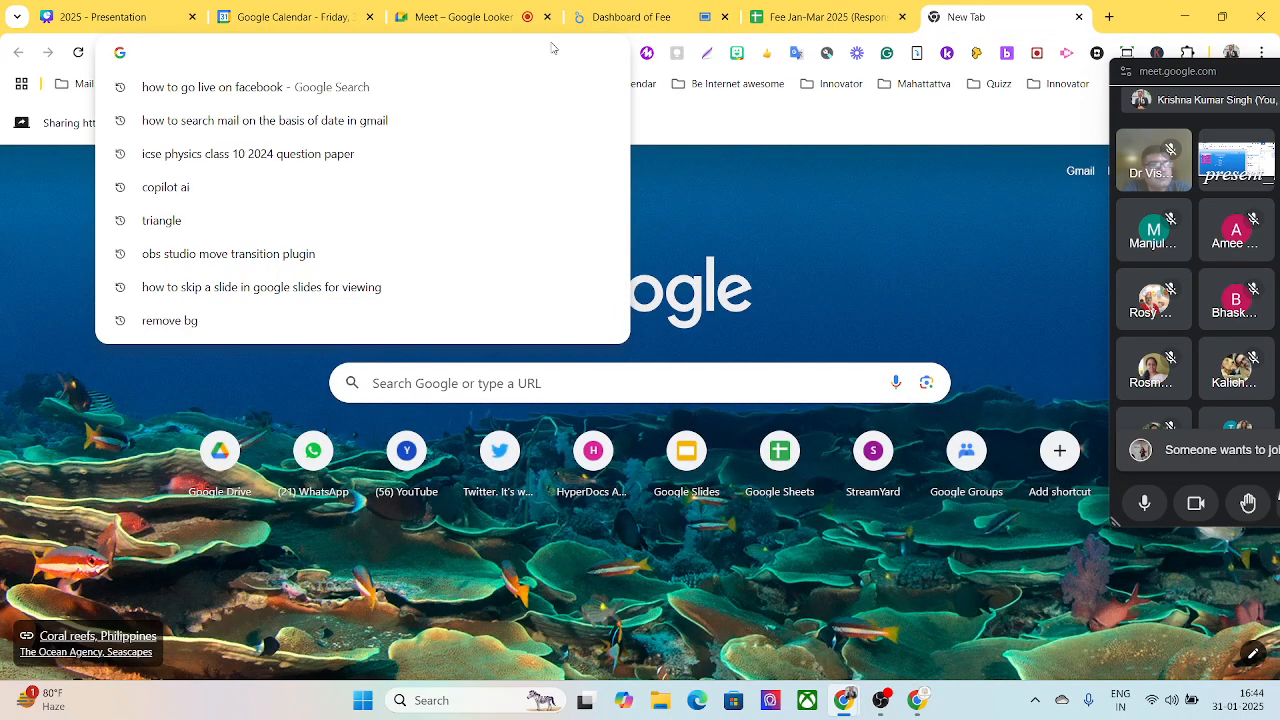
text(looker)
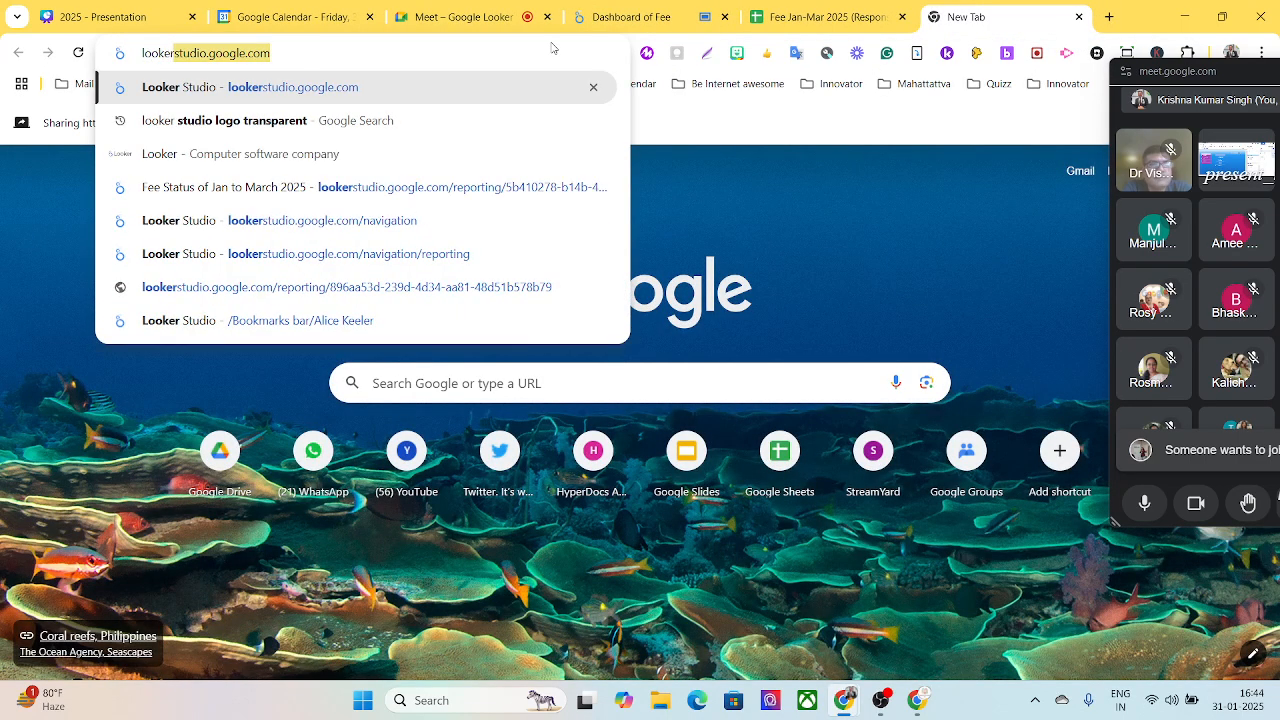
key(Return)
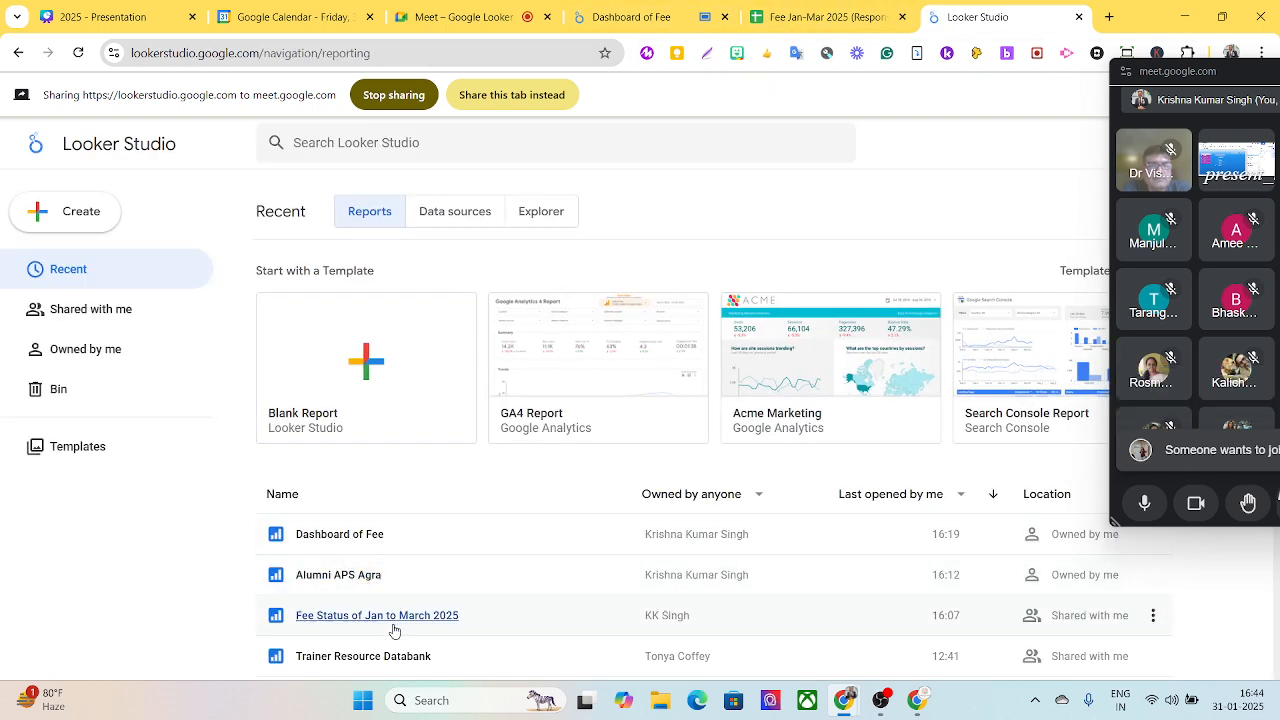
click(399, 616)
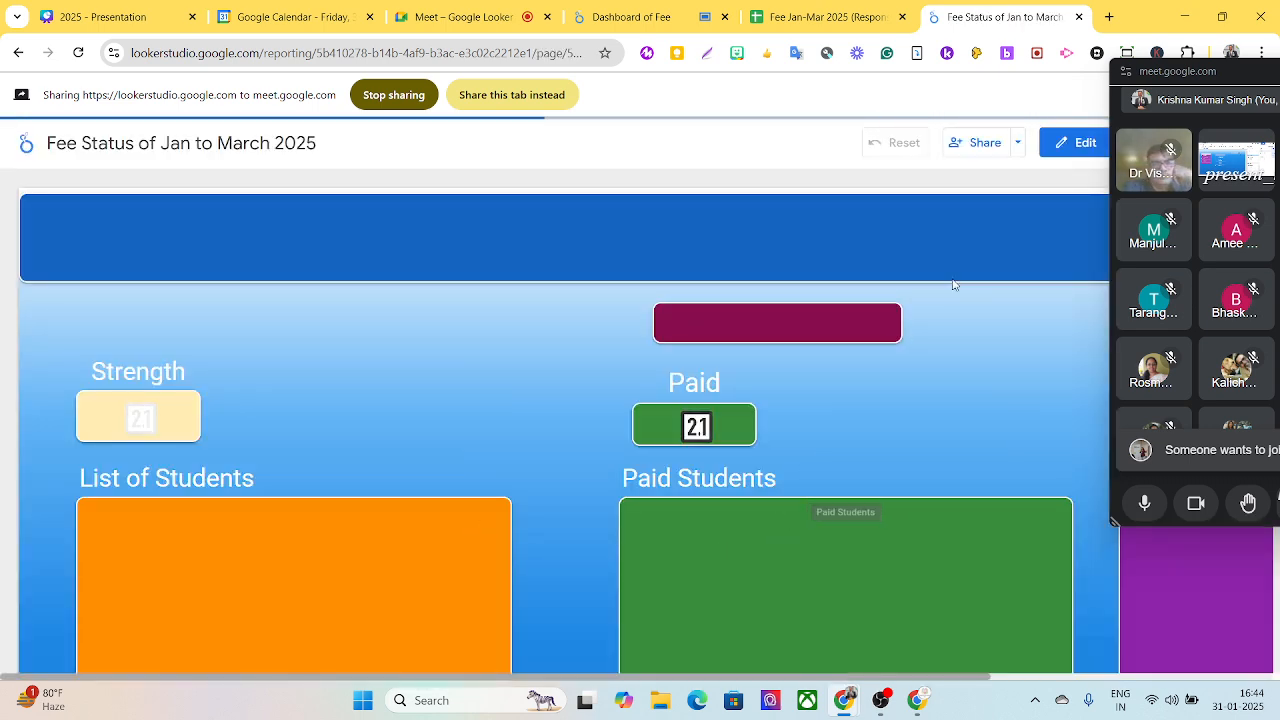
click(1088, 143)
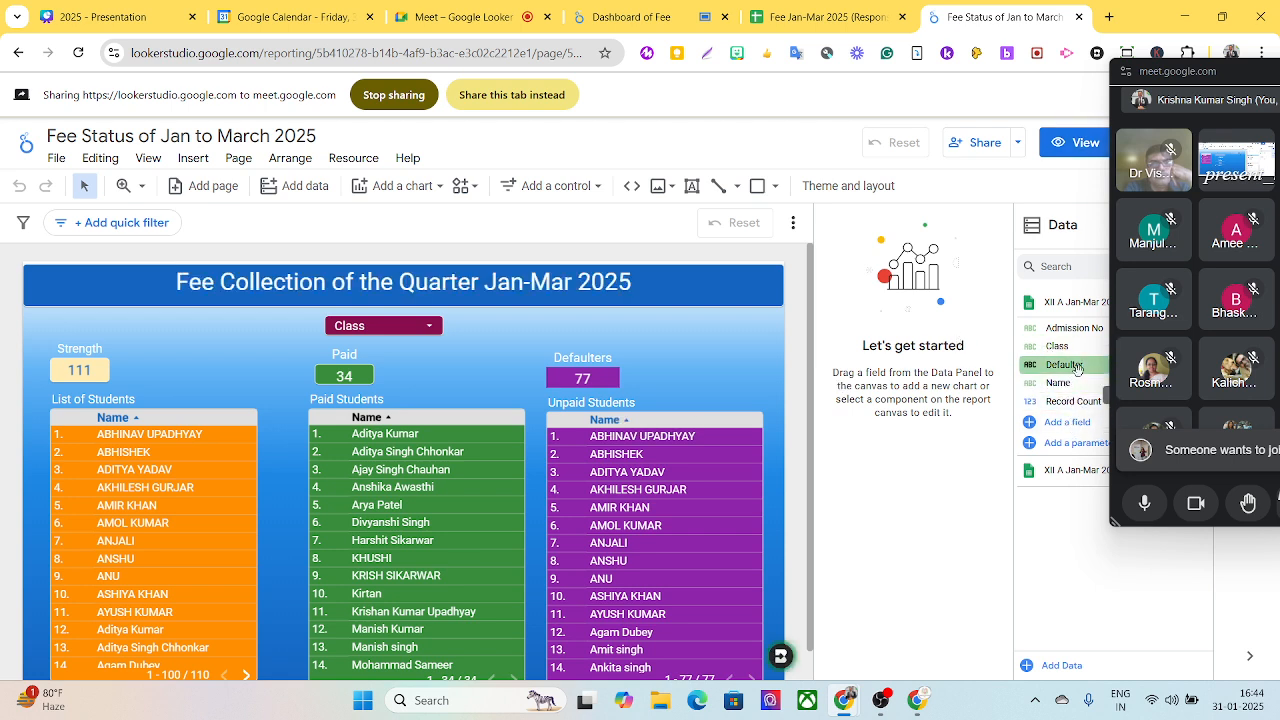
- Examine the set-up and filter of the Paid Students table, and return to the Dashboard of Fee report
click(483, 420)
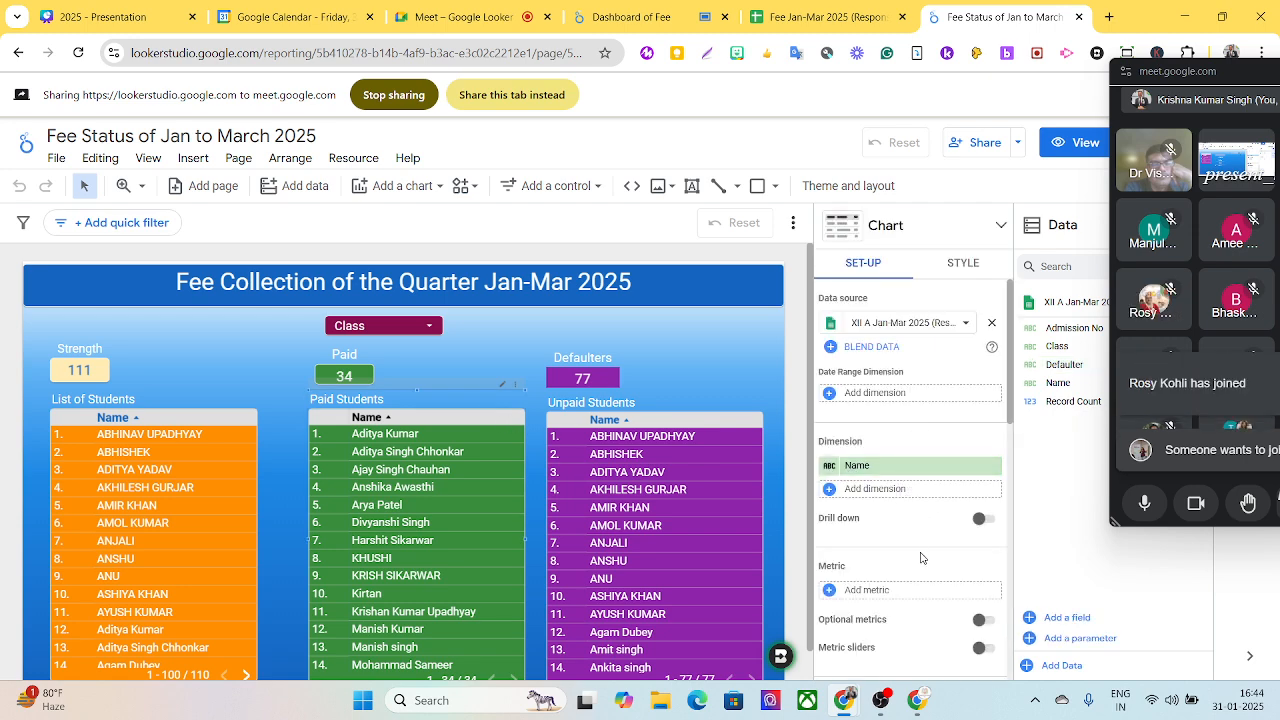
drag(1009, 413, 997, 668)
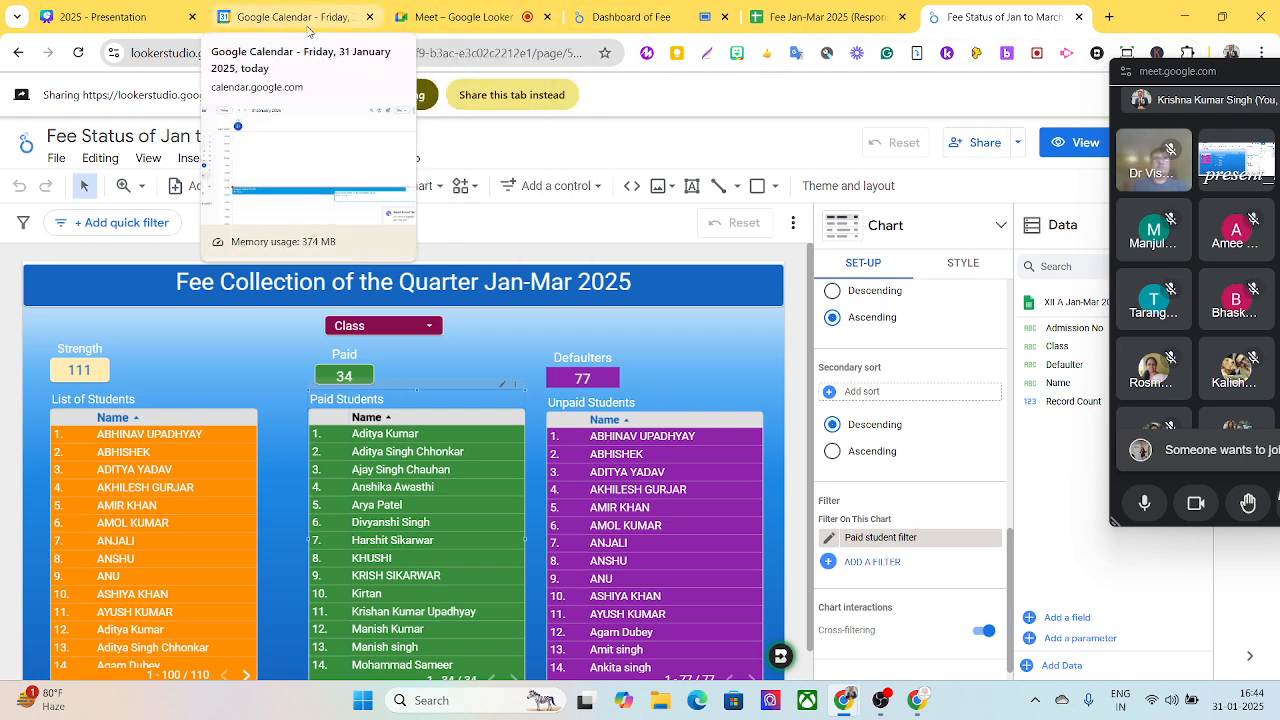
click(633, 20)
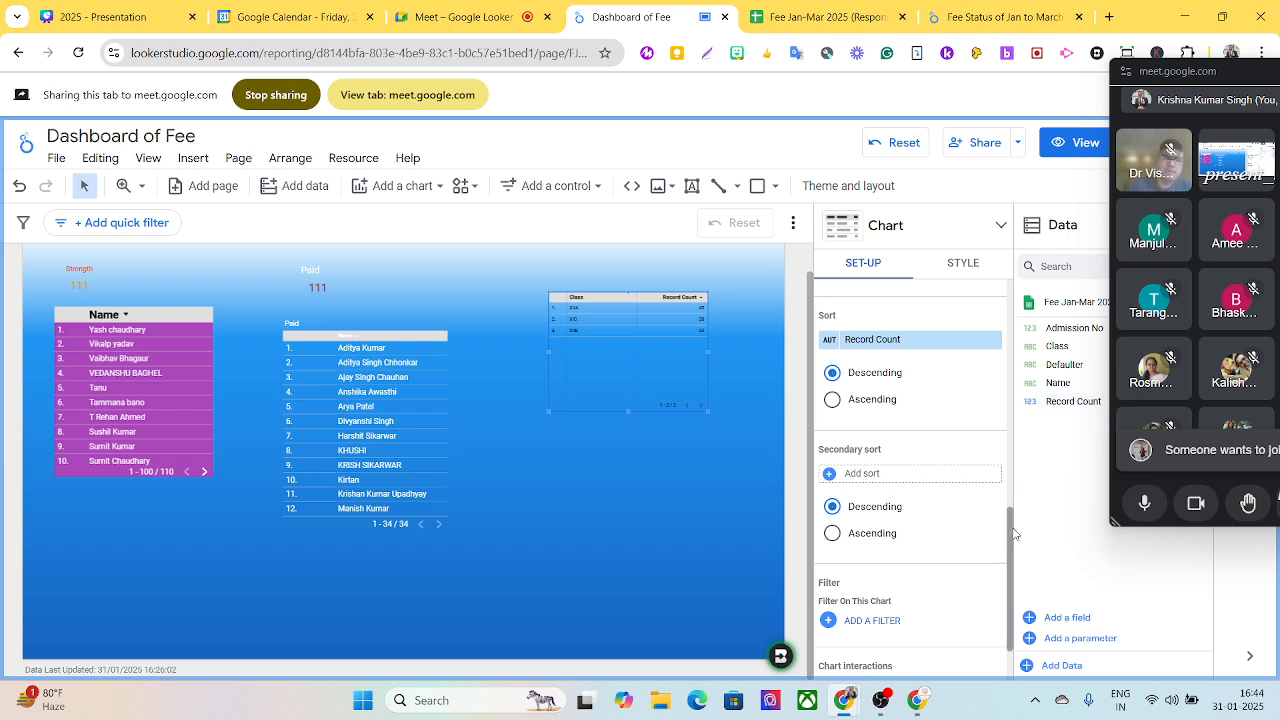
- Replace the Class dimension with Name in the newly added table
drag(1013, 533, 1043, 286)
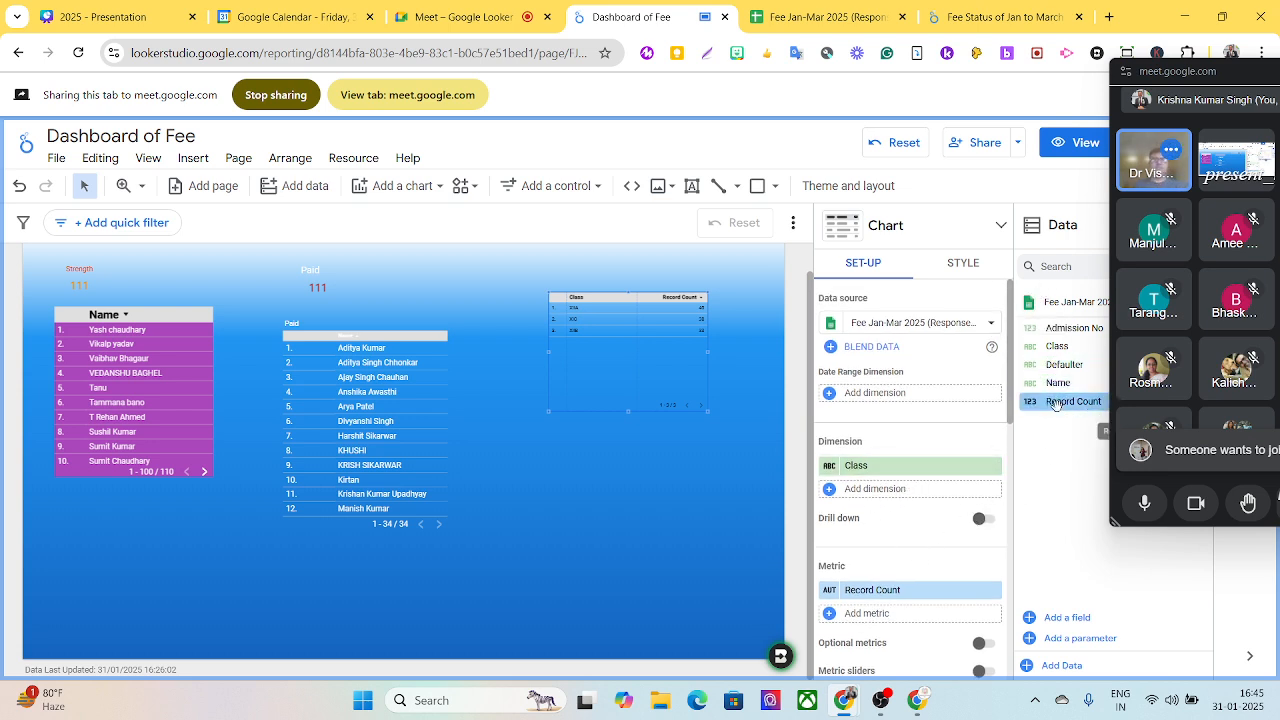
drag(1058, 383, 895, 470)
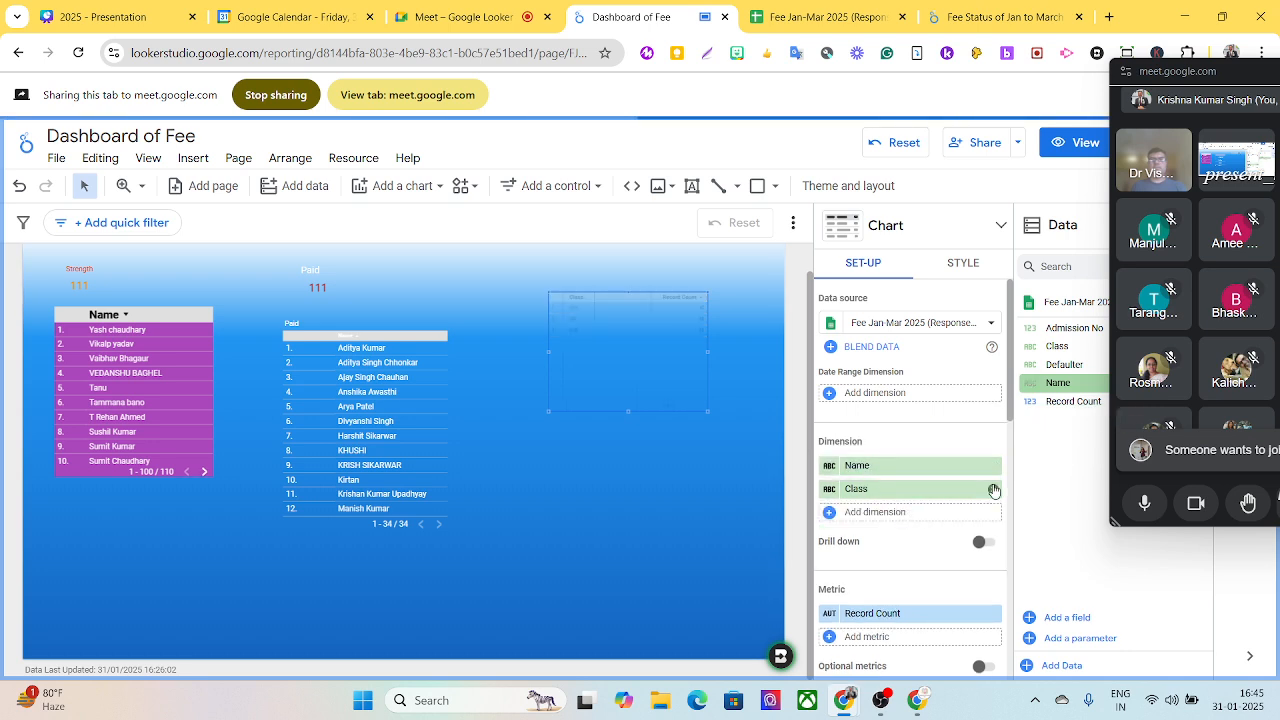
click(993, 489)
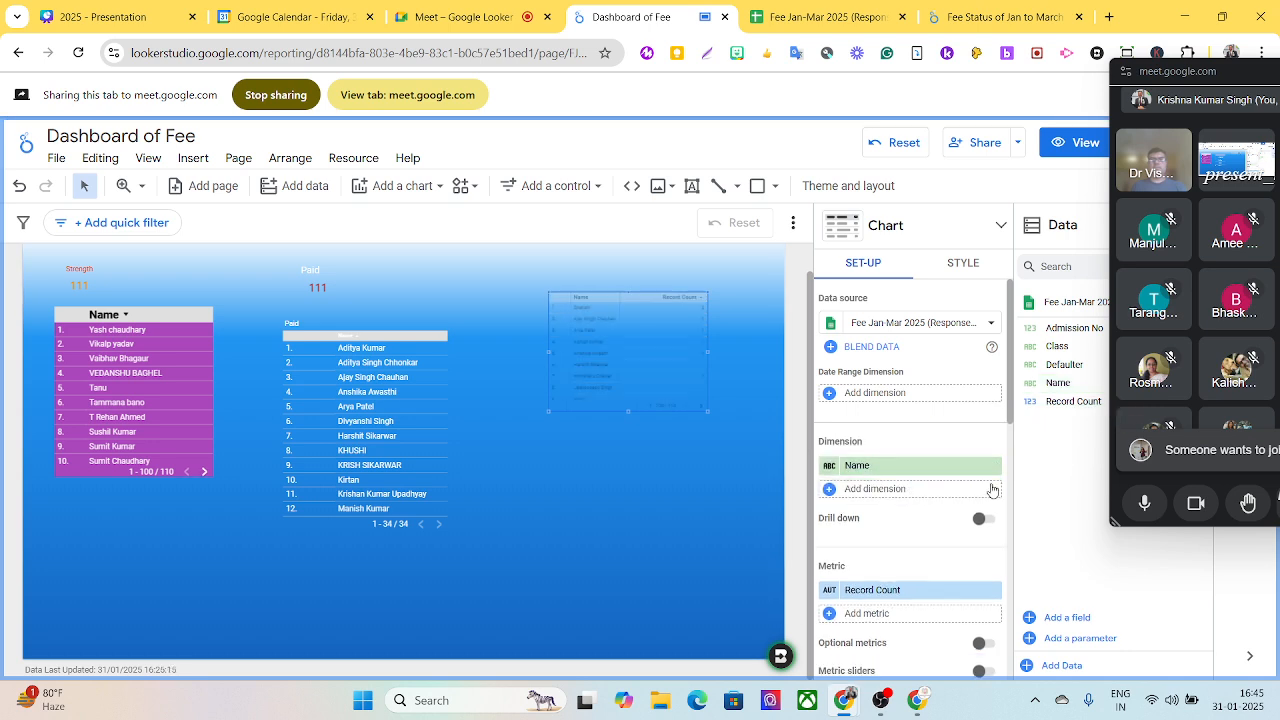
- Delete the newly added table with Name and Record Count from the canvas
click(610, 320)
key(Delete)
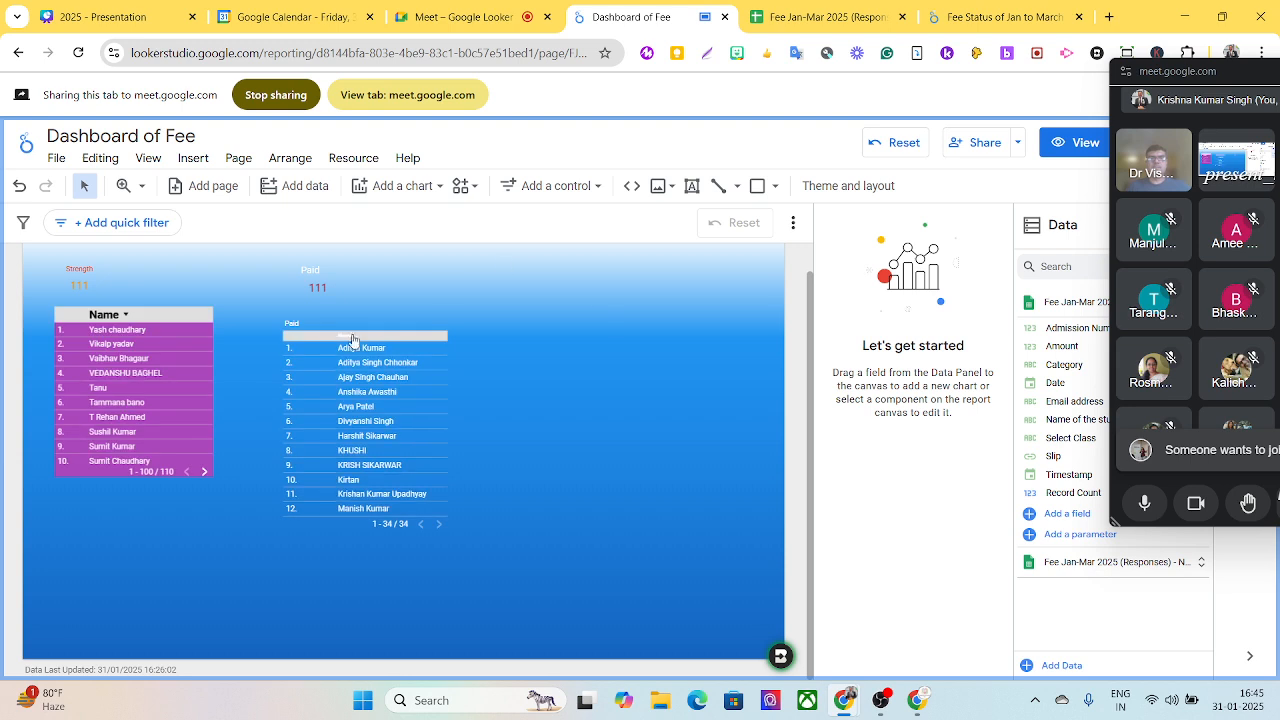
- Examine the set-up of the Paid name table, including its sorting and the filter applied to it
click(352, 340)
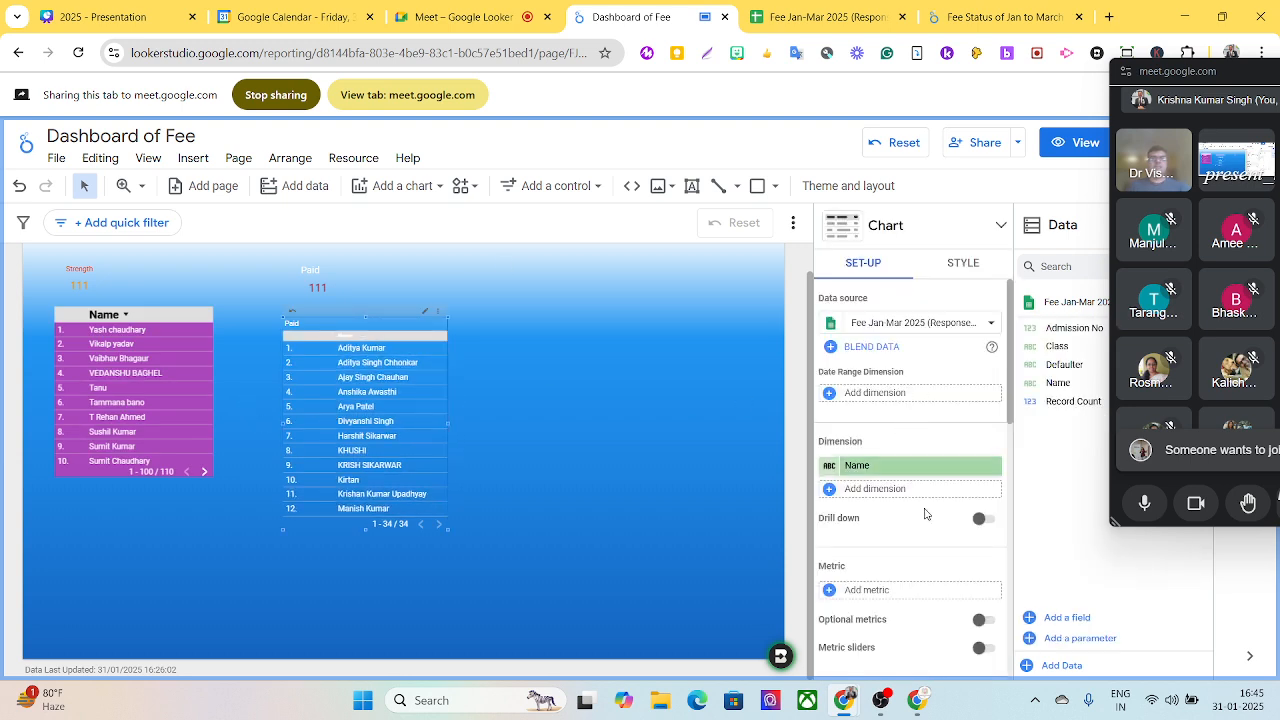
scroll(945, 502, down, 1)
scroll(941, 512, down, 3)
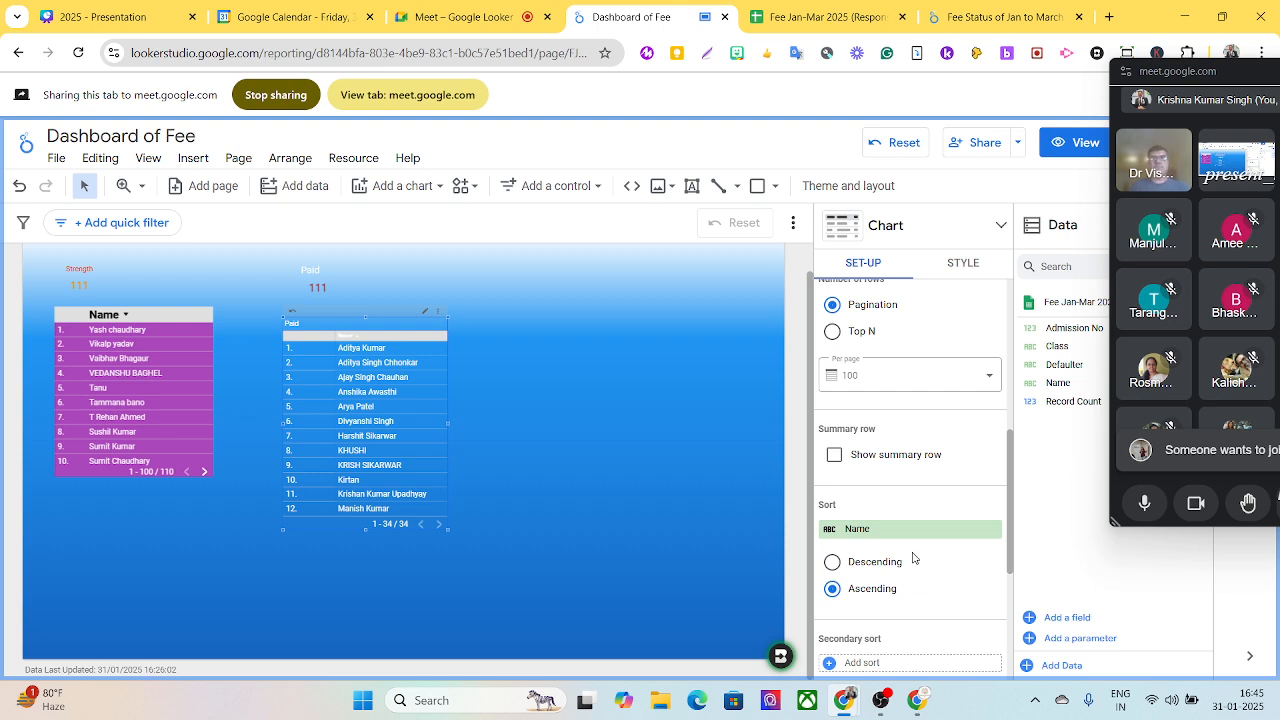
scroll(965, 550, down, 2)
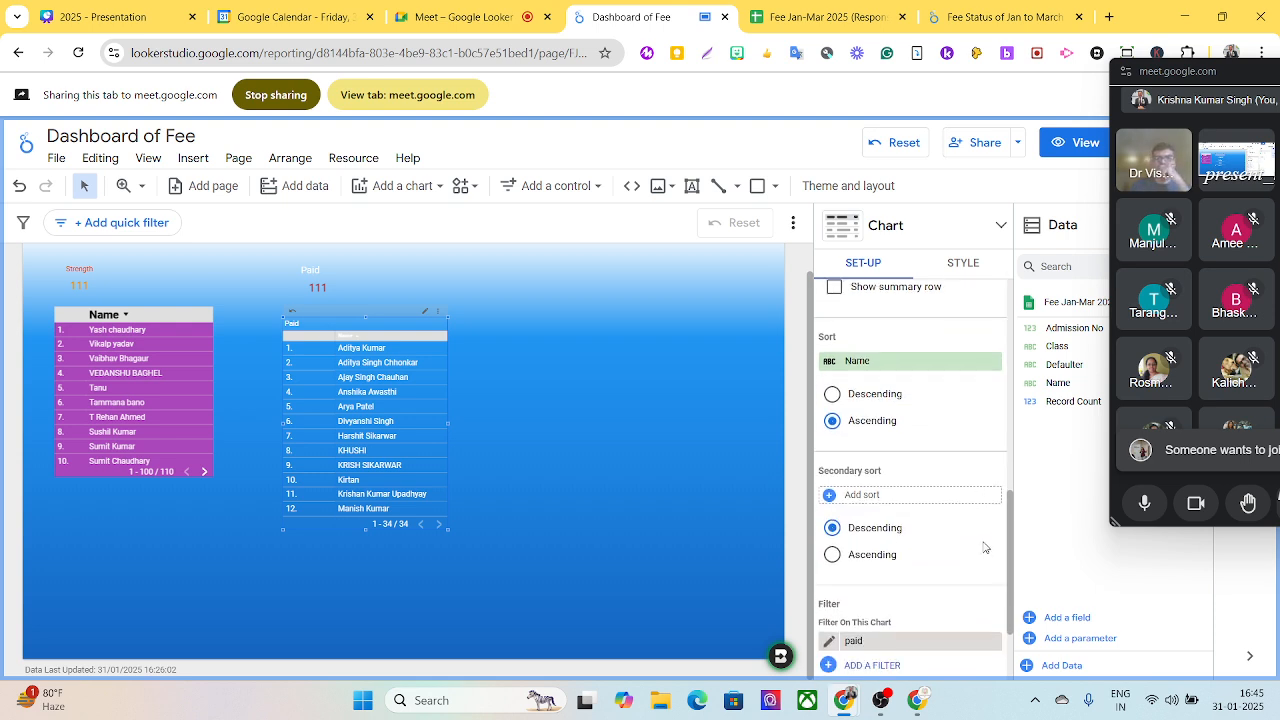
scroll(985, 548, down, 2)
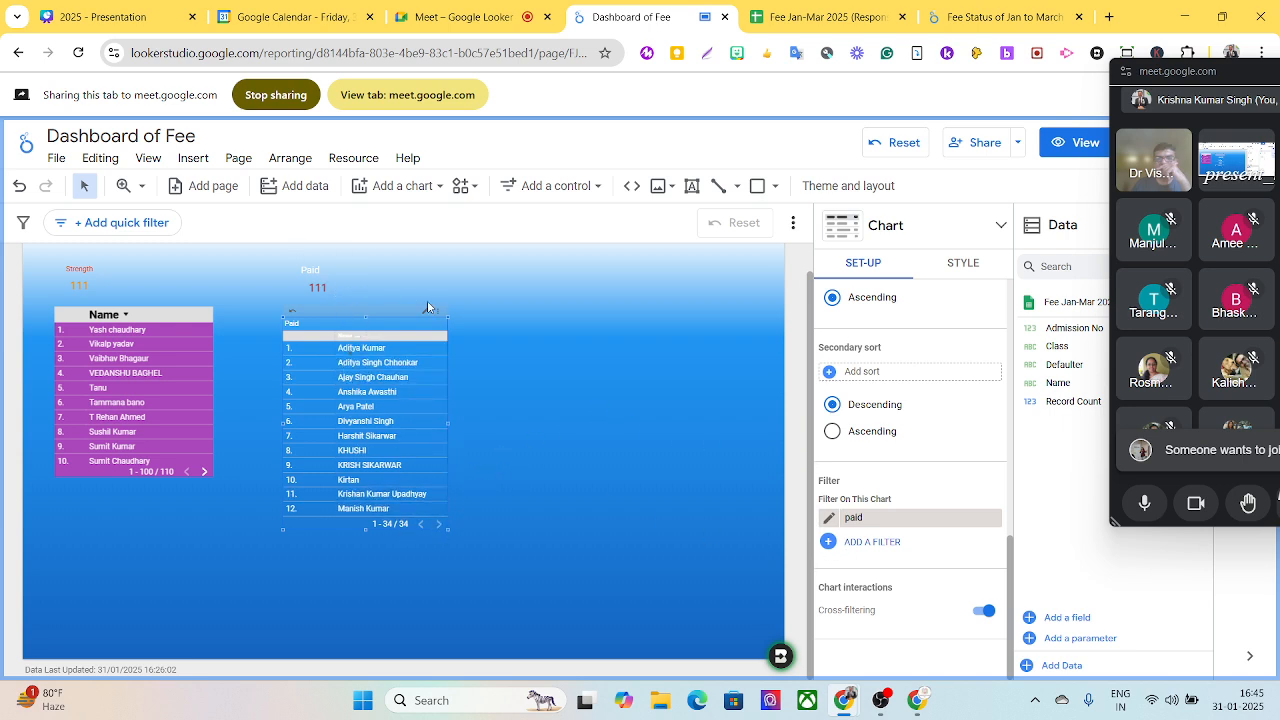
- Apply the existing paid filter to the Paid scorecard
click(317, 286)
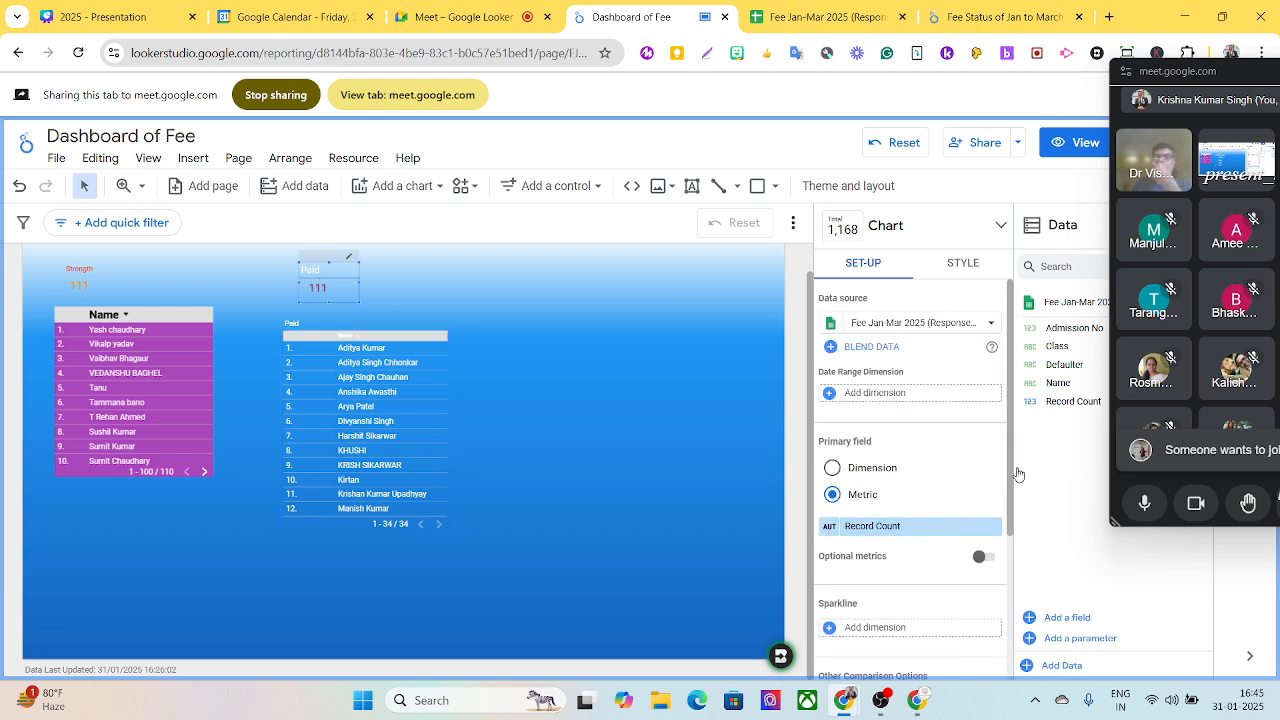
scroll(1013, 505, down, 3)
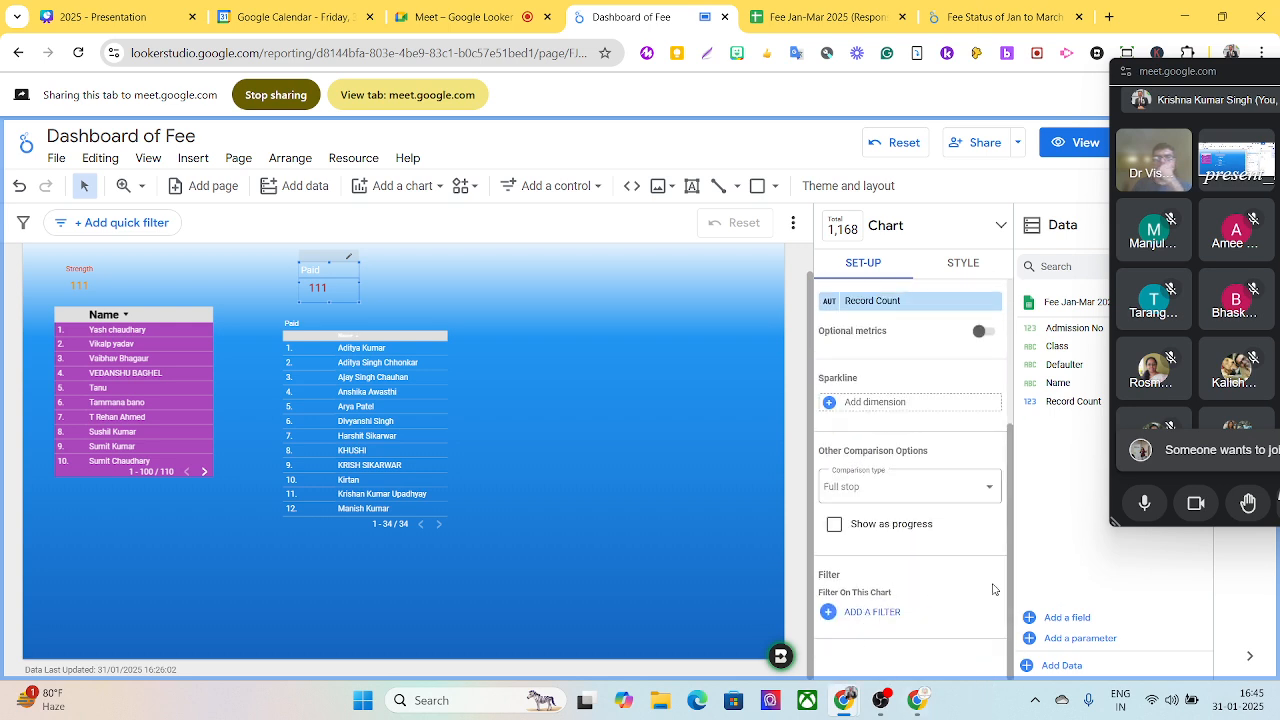
click(872, 612)
click(848, 276)
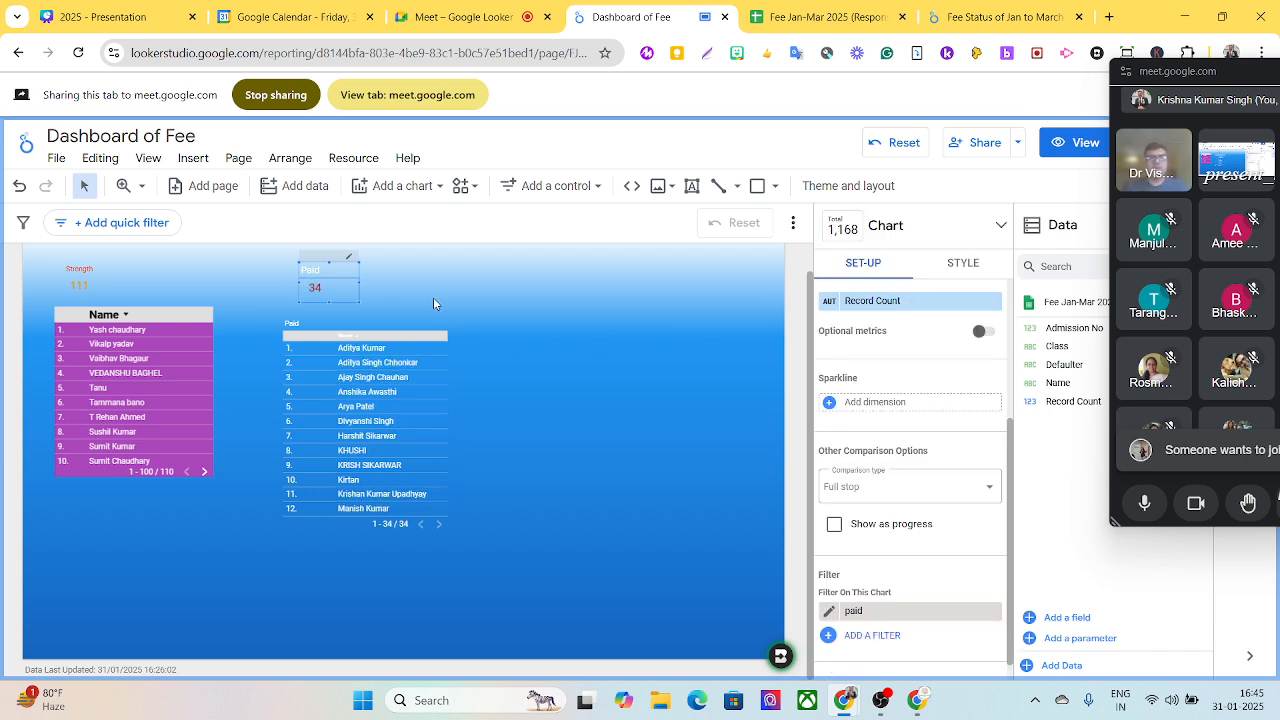
- Switch to the Google Meet call, admit the waiting participant, and return to the Dashboard of Fee report
drag(1185, 72, 843, 88)
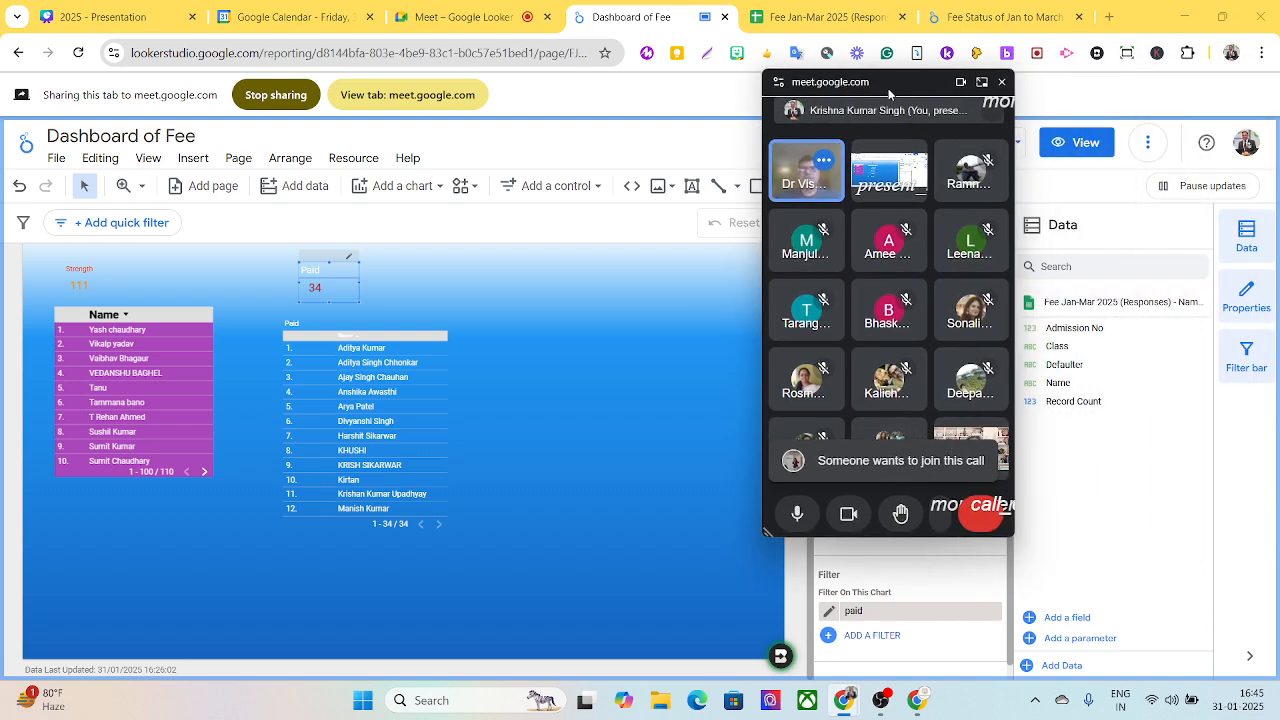
click(522, 28)
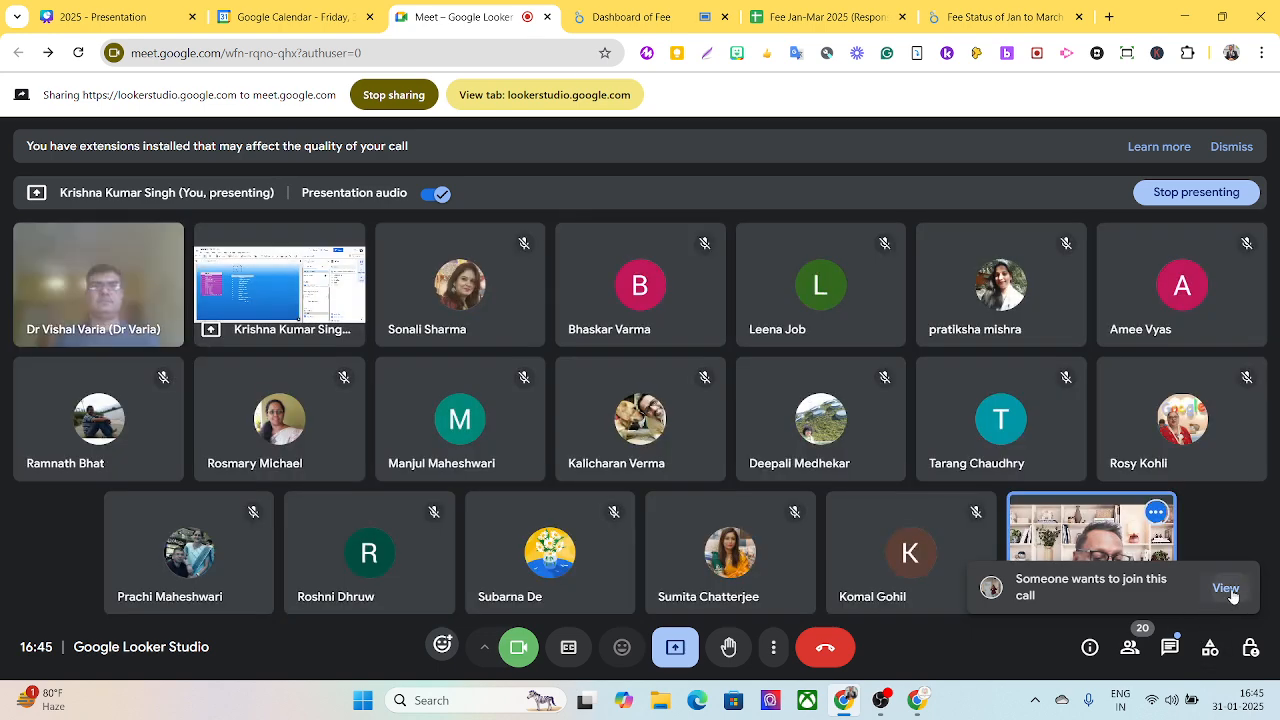
click(1225, 590)
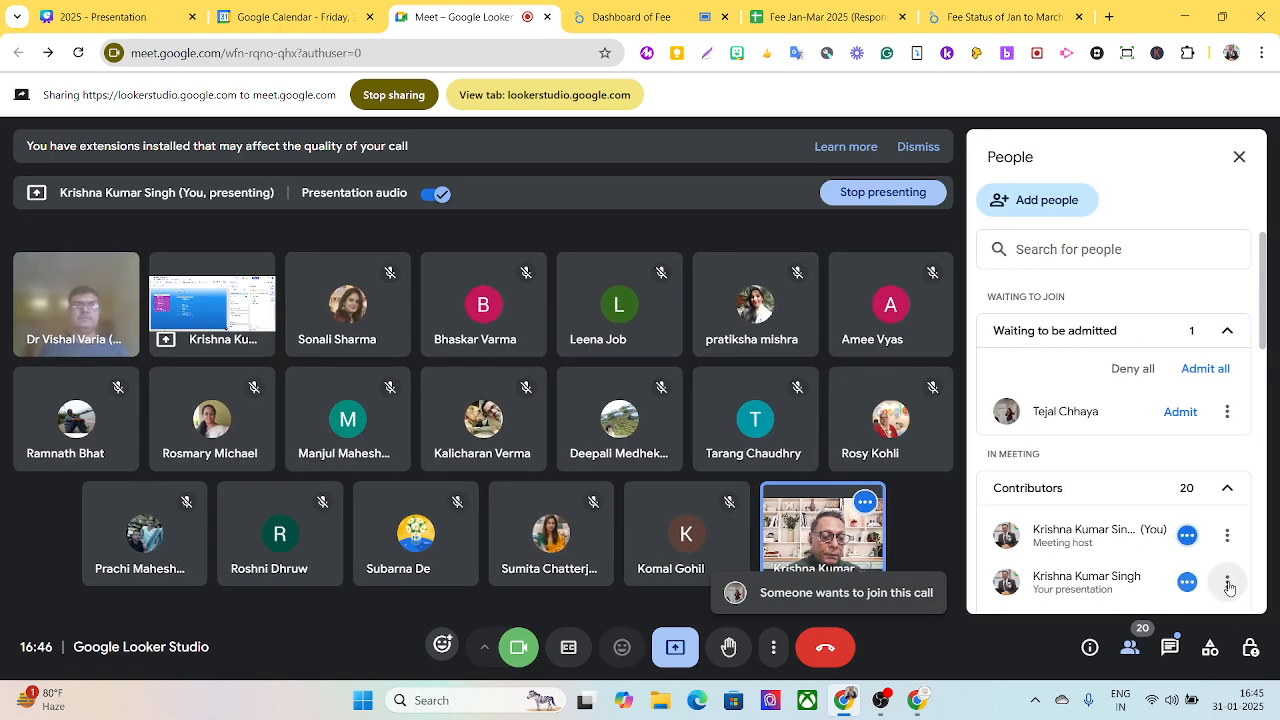
click(1180, 411)
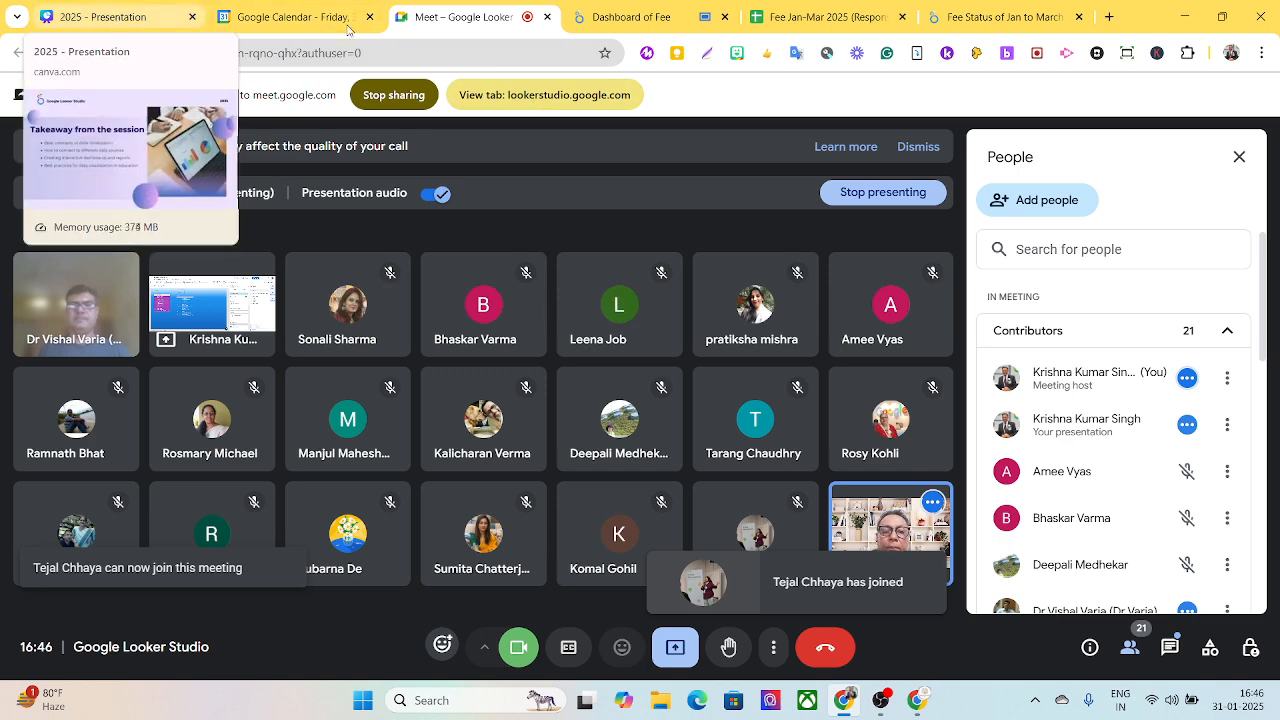
click(632, 20)
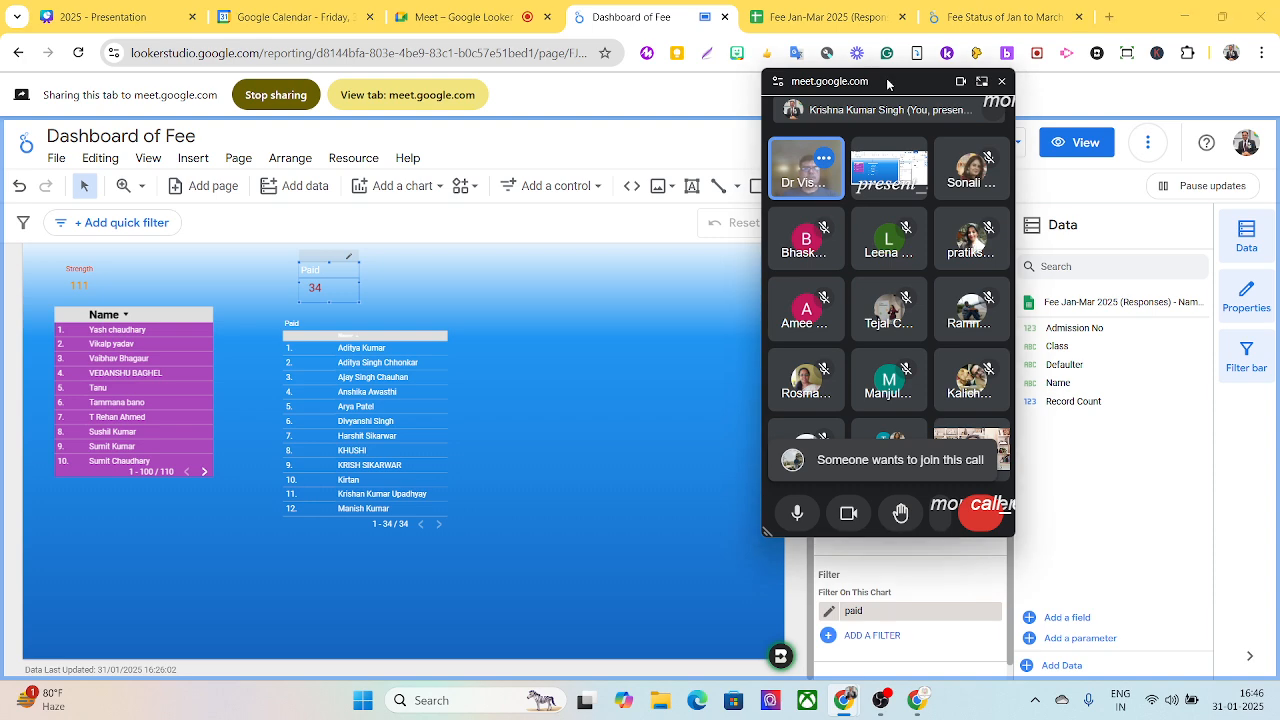
- Admit another waiting participant in Google Meet, return to the Dashboard of Fee report, and move the floating call window off the chart settings
click(452, 19)
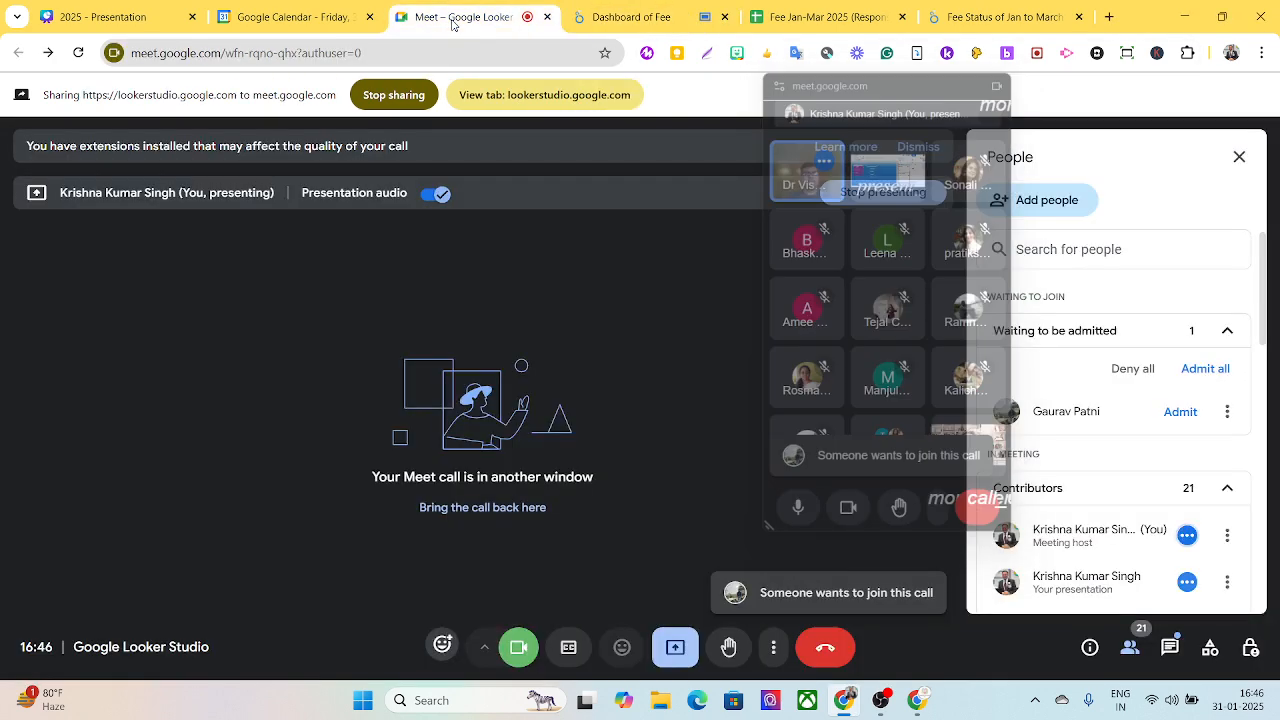
click(1182, 411)
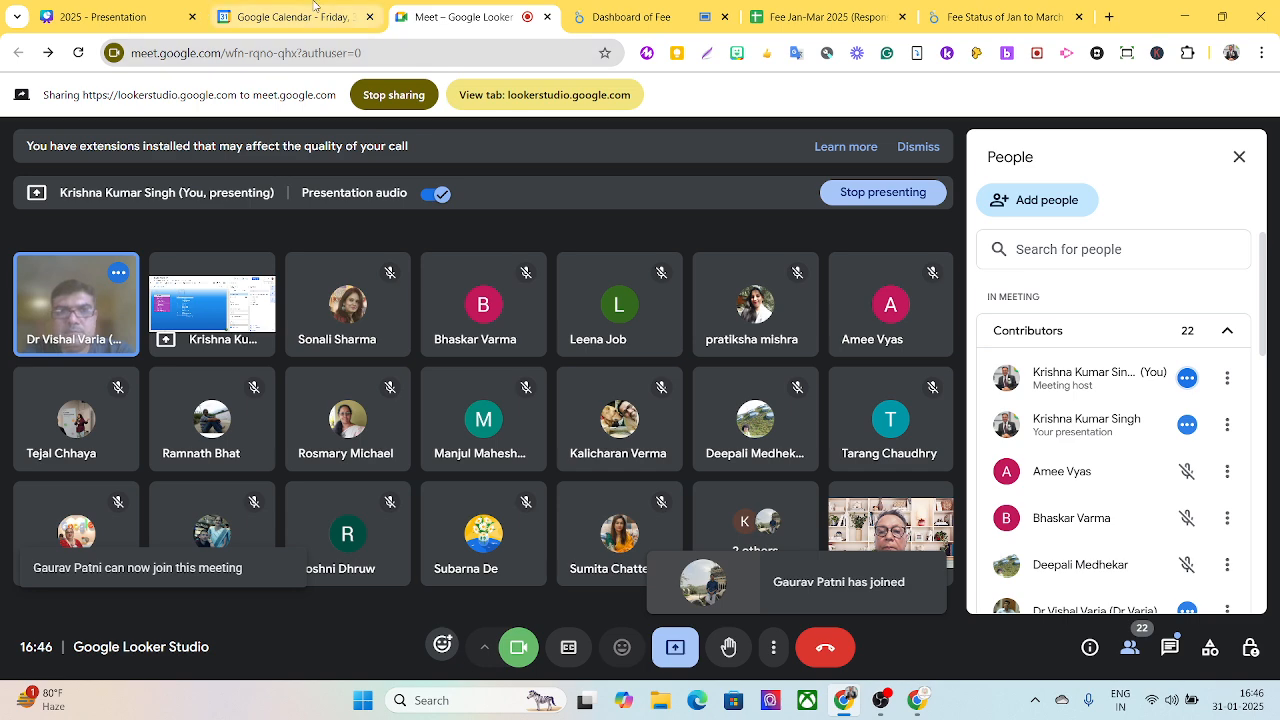
click(630, 17)
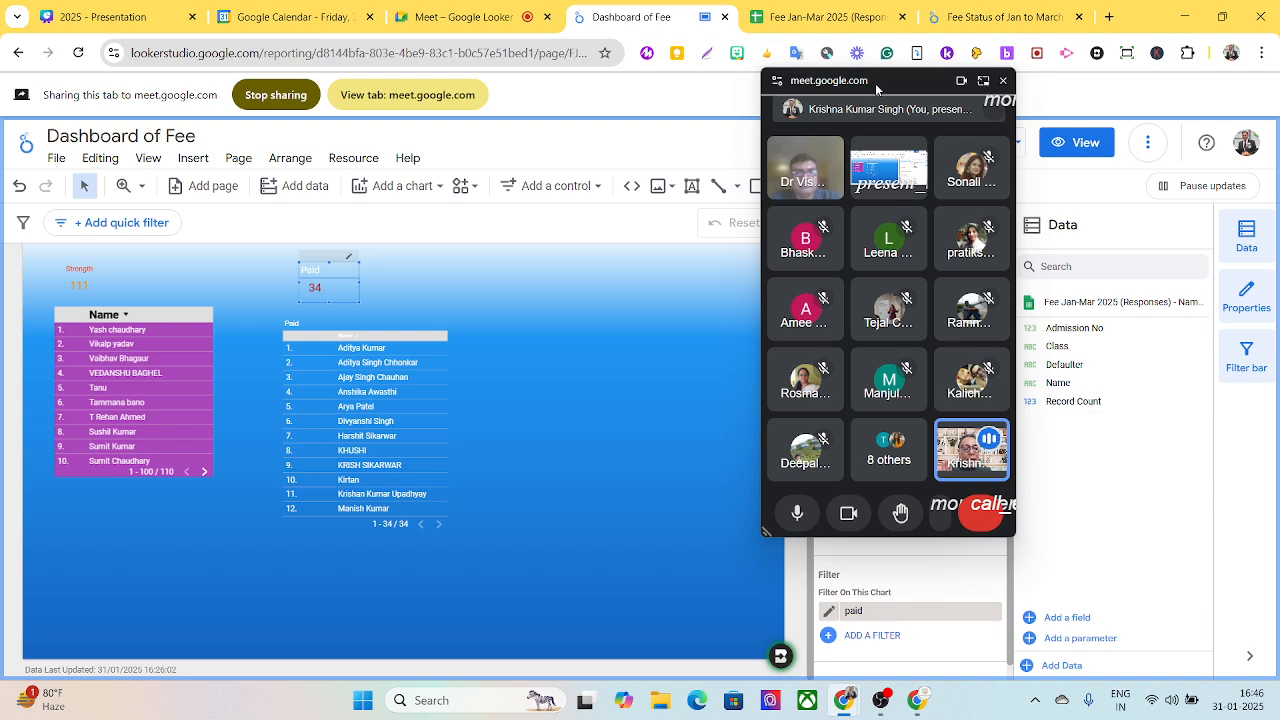
drag(882, 114, 1136, 109)
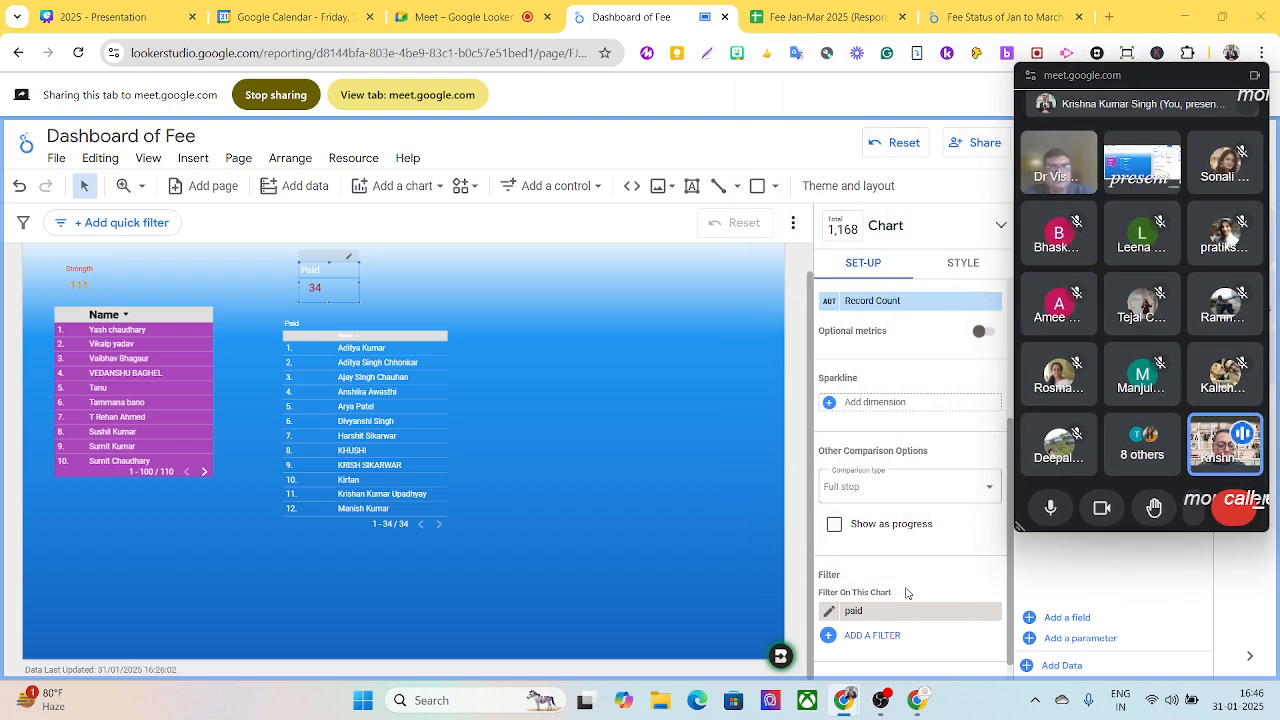
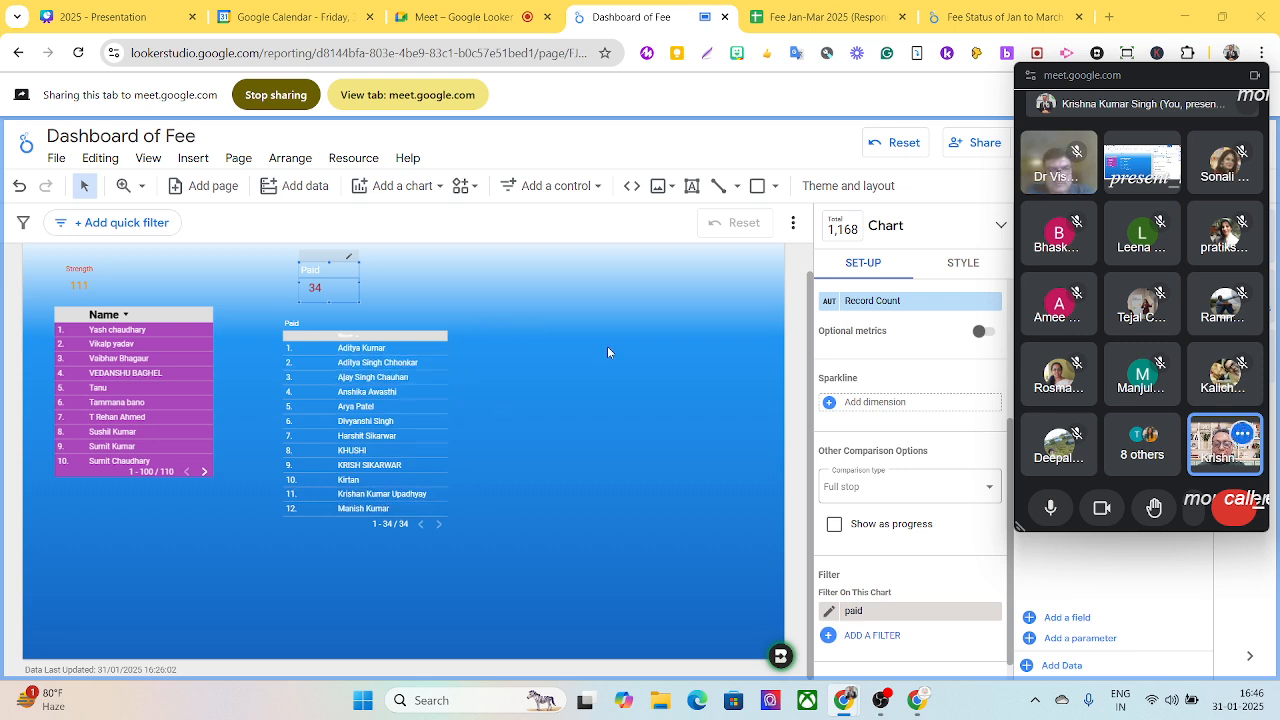
- Insert a plain table in the empty area beside the Paid name table and move the floating call window off the settings
click(403, 190)
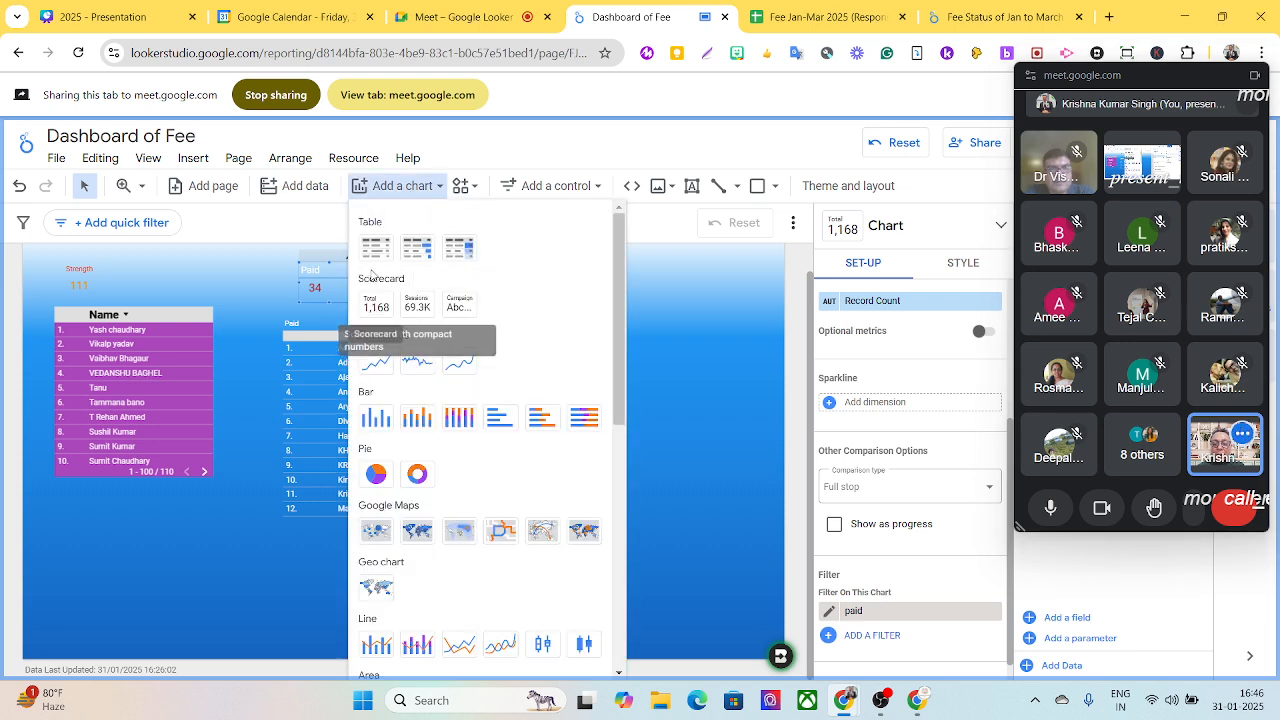
click(376, 248)
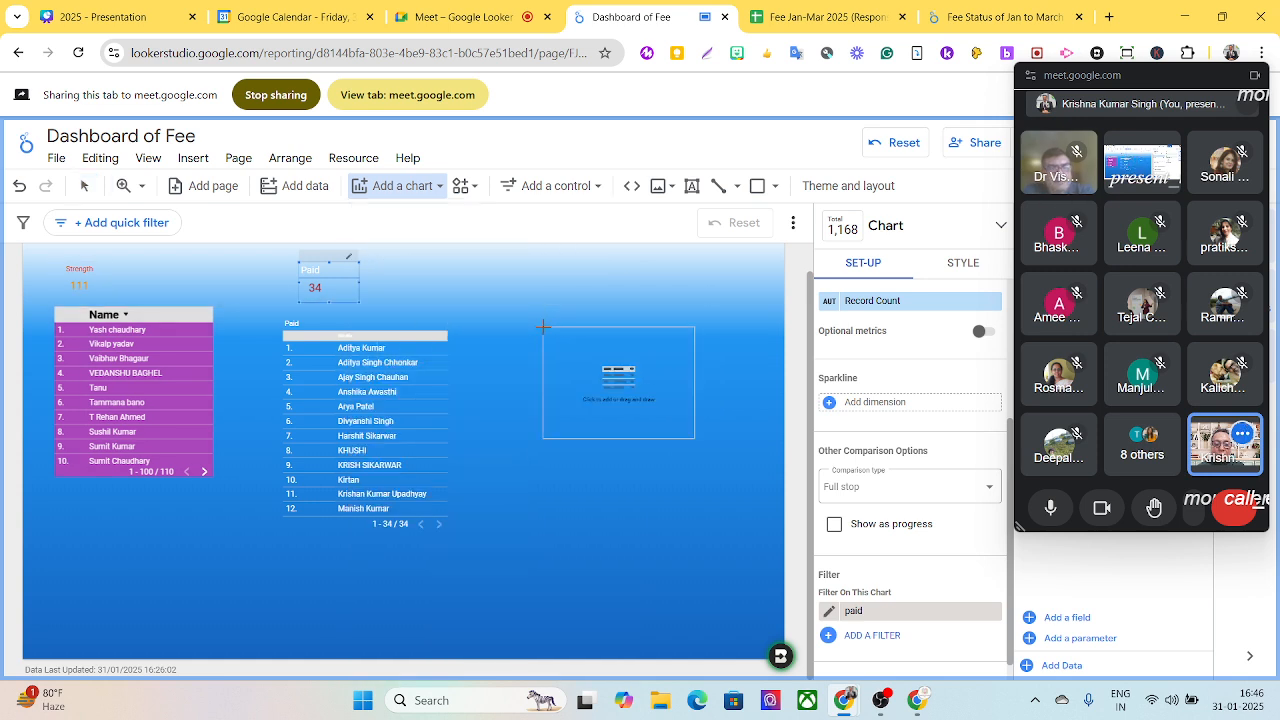
key(Escape)
click(544, 336)
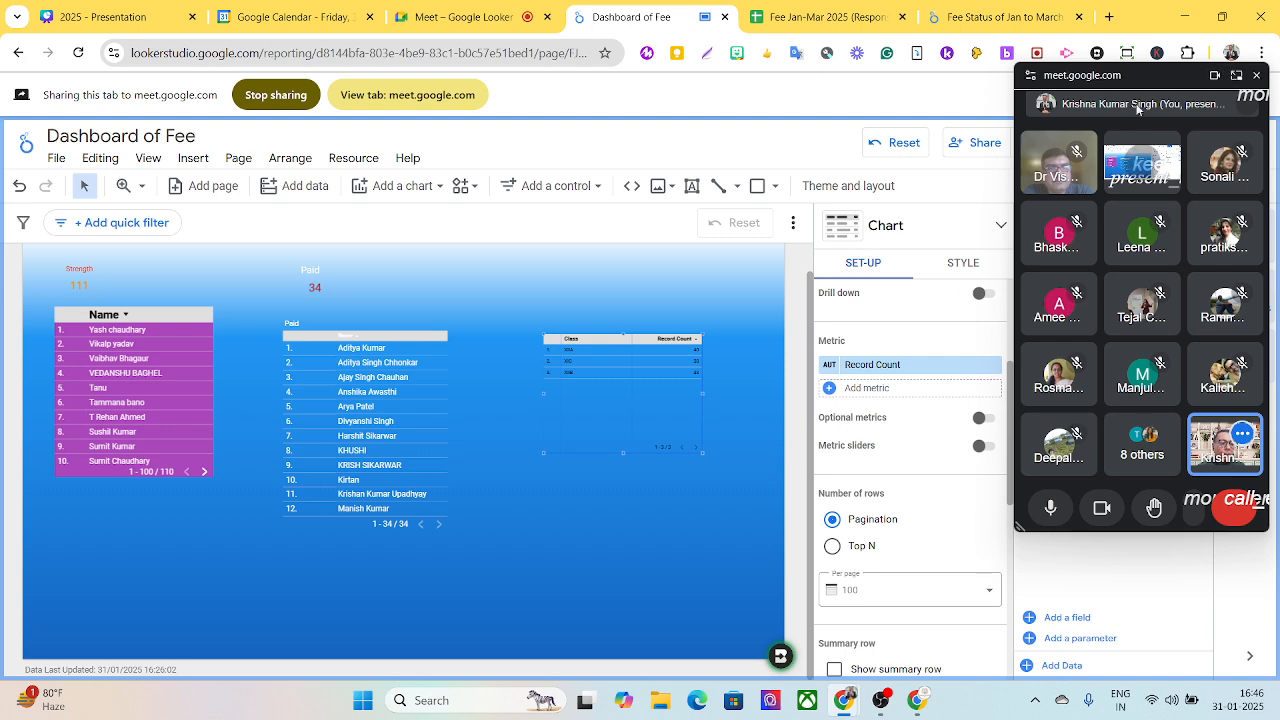
drag(1133, 85, 1262, 398)
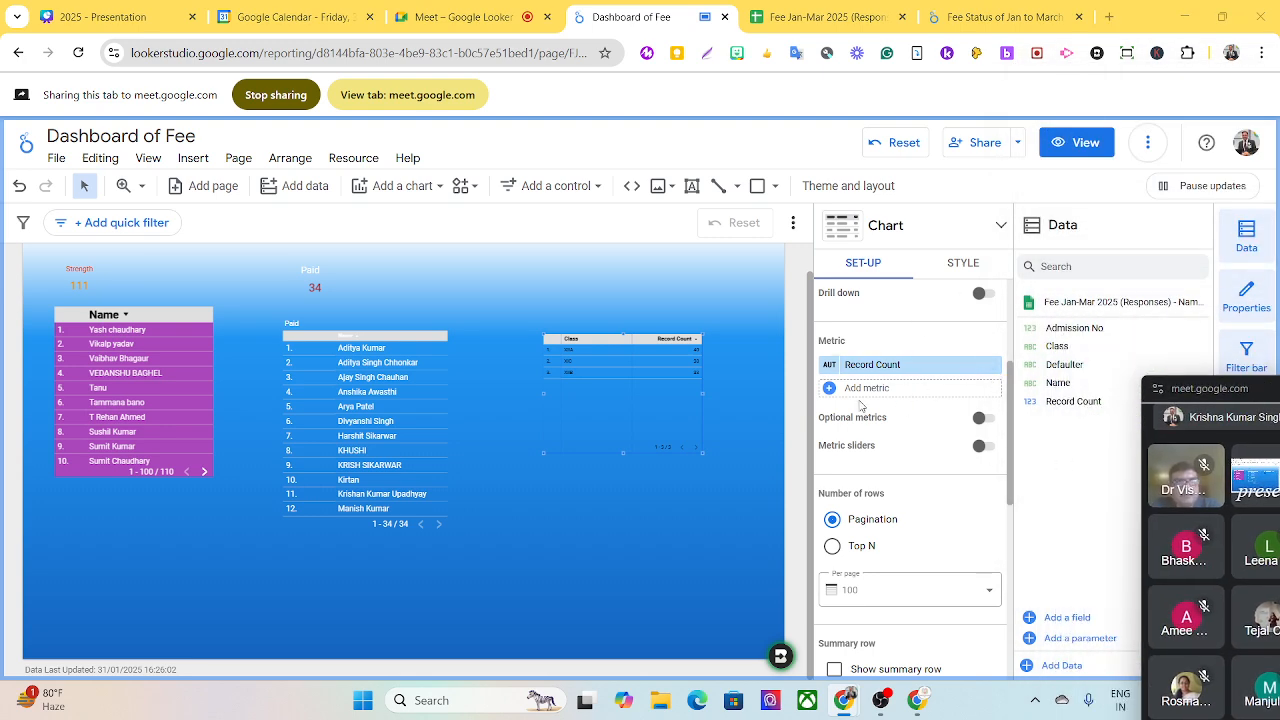
- Make the new table list only the Name dimension, without the Record Count metric or Class, and extend it downward to fit more rows
click(993, 365)
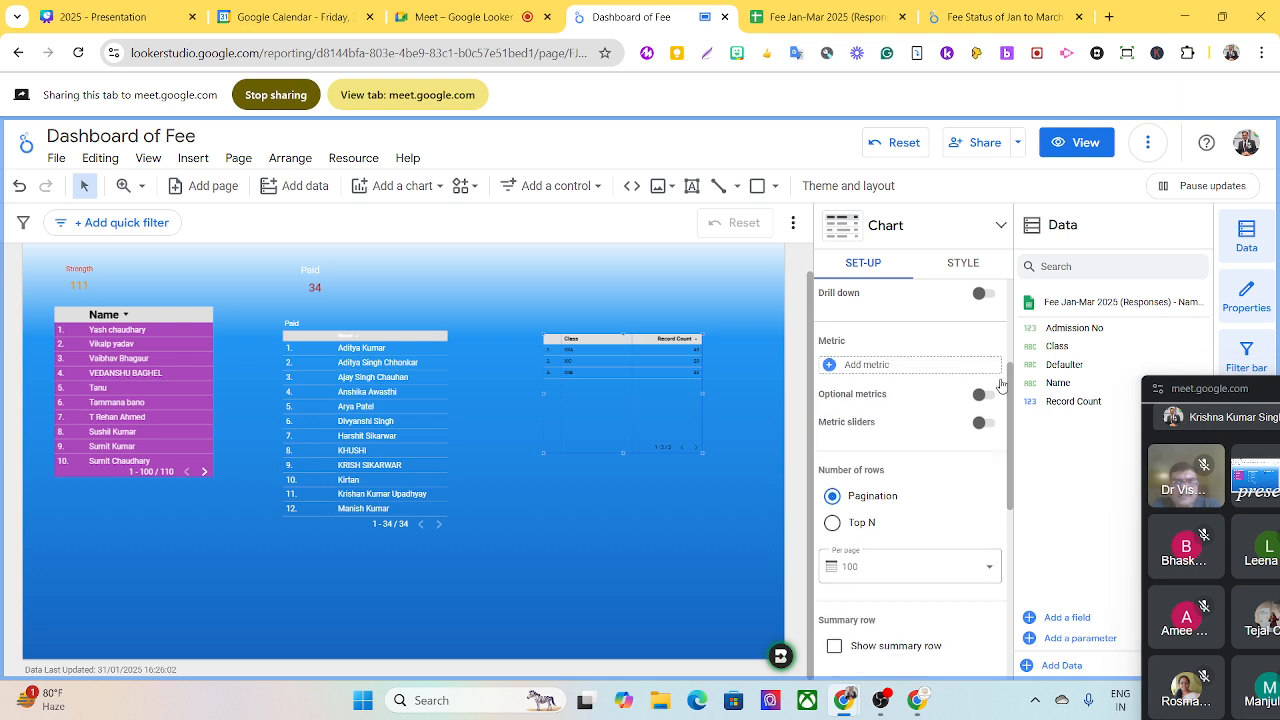
scroll(1008, 345, up, 1)
scroll(1012, 340, up, 1)
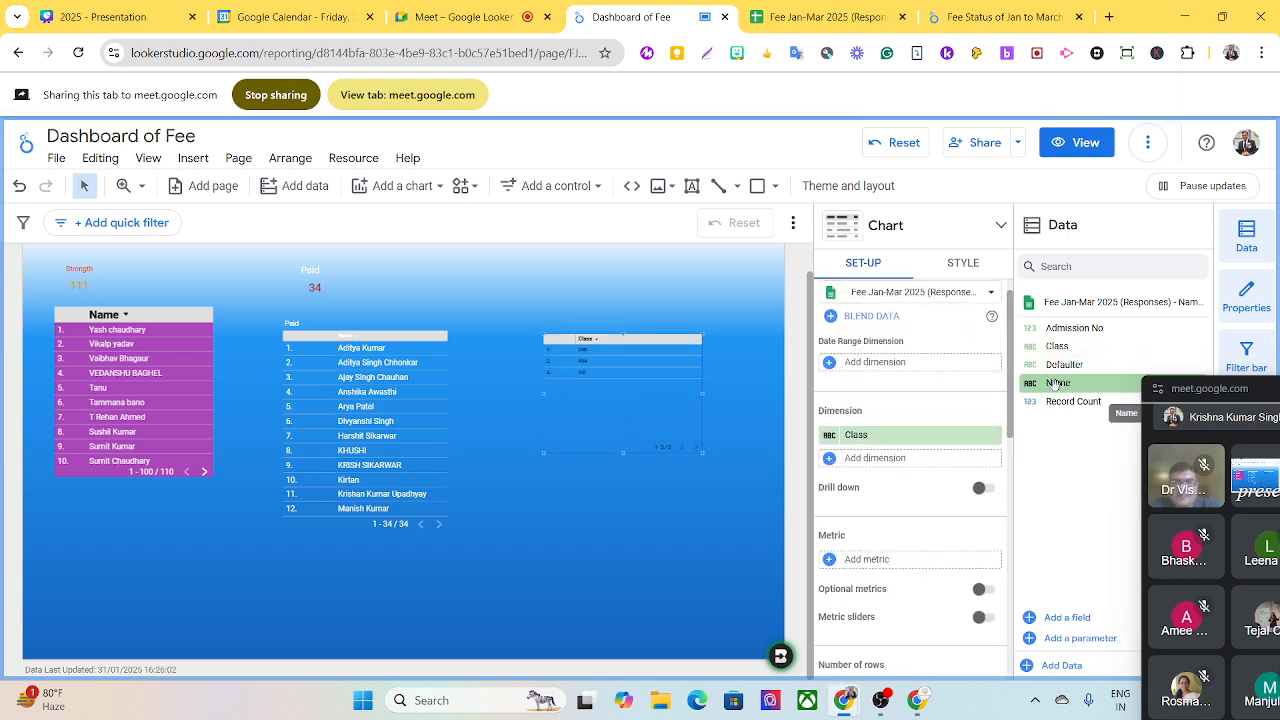
drag(1055, 384, 882, 441)
click(989, 458)
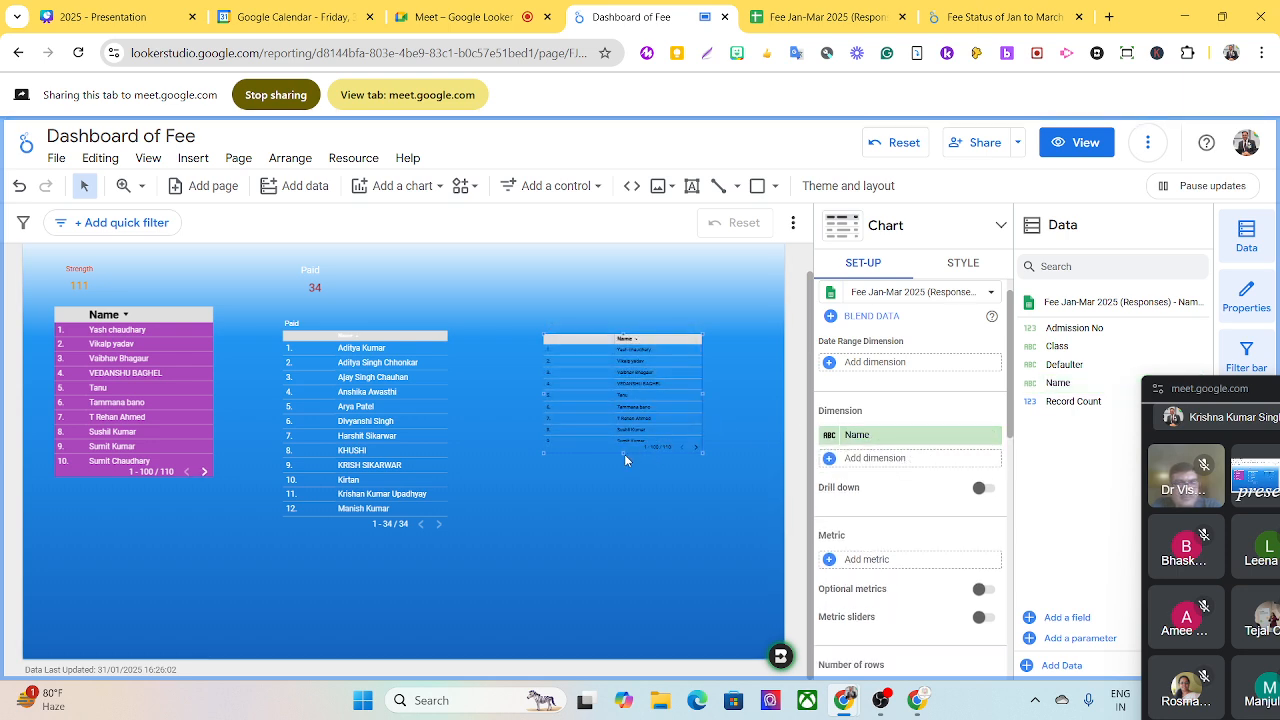
drag(626, 456, 632, 519)
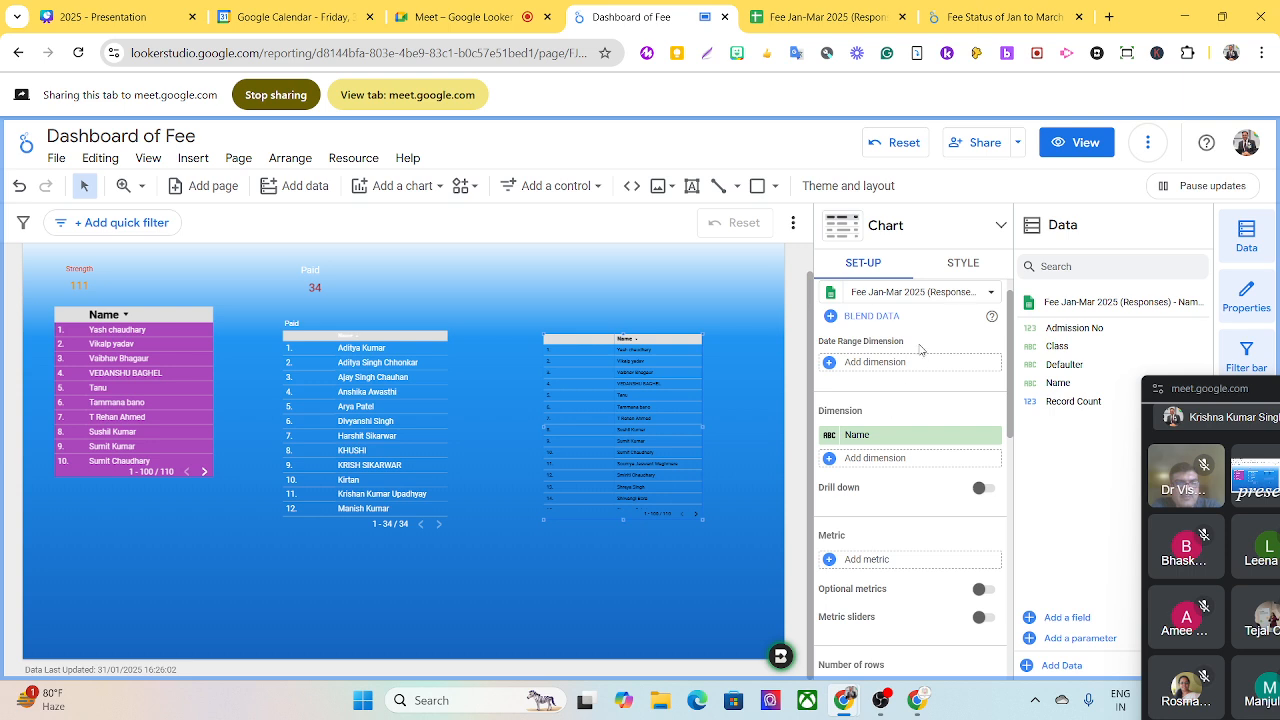
- Show the new table's chart title as "Defaulters" with a font size of 24px
scroll(1014, 328, up, 1)
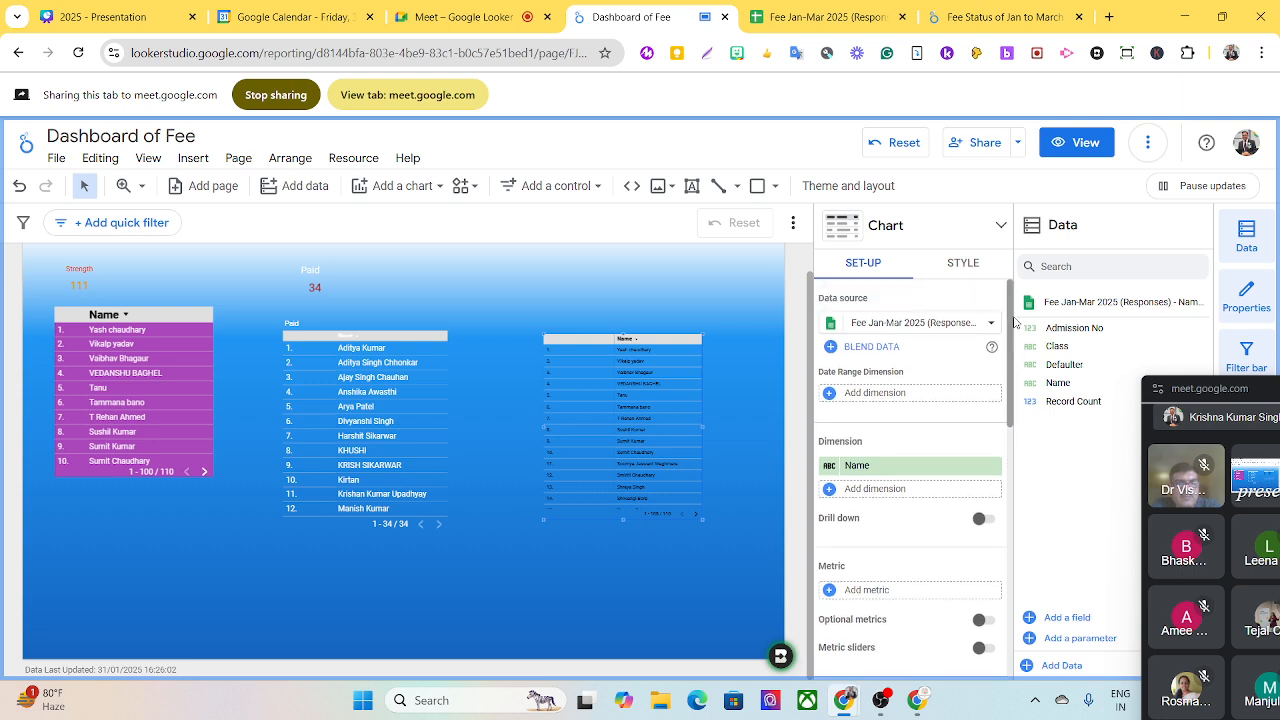
click(964, 264)
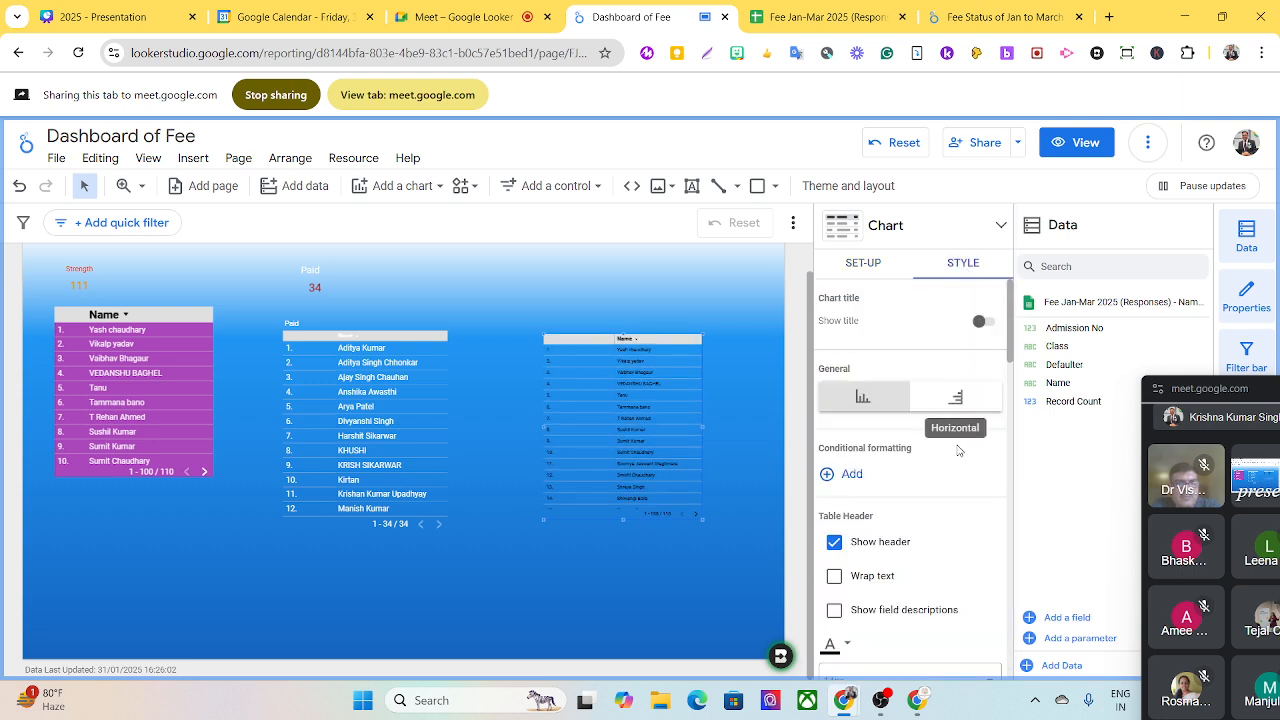
click(984, 321)
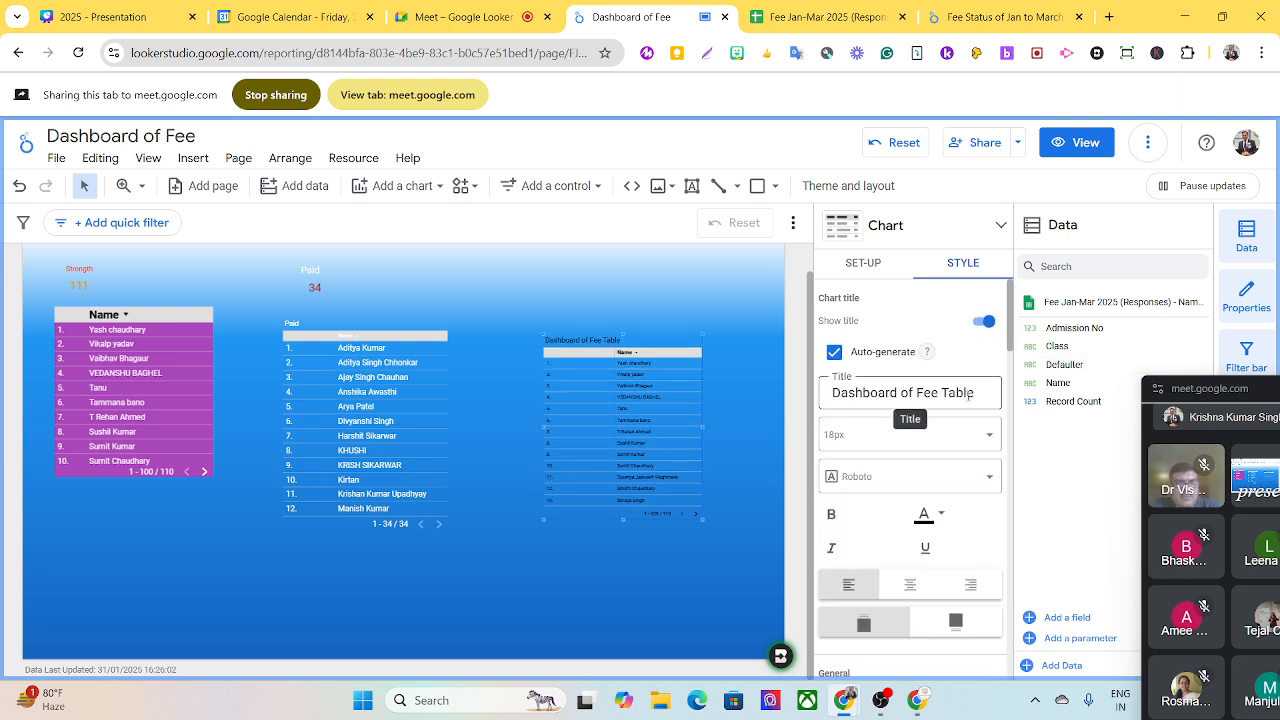
drag(946, 386, 822, 390)
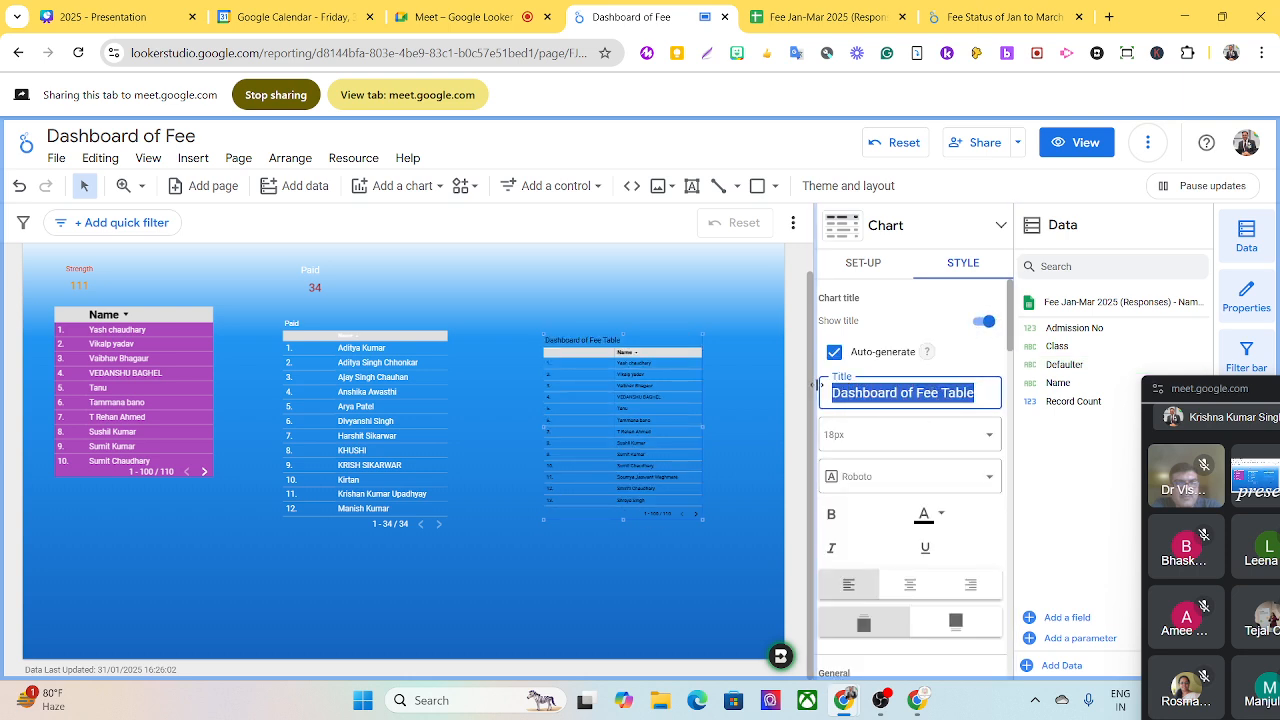
text(Defau)
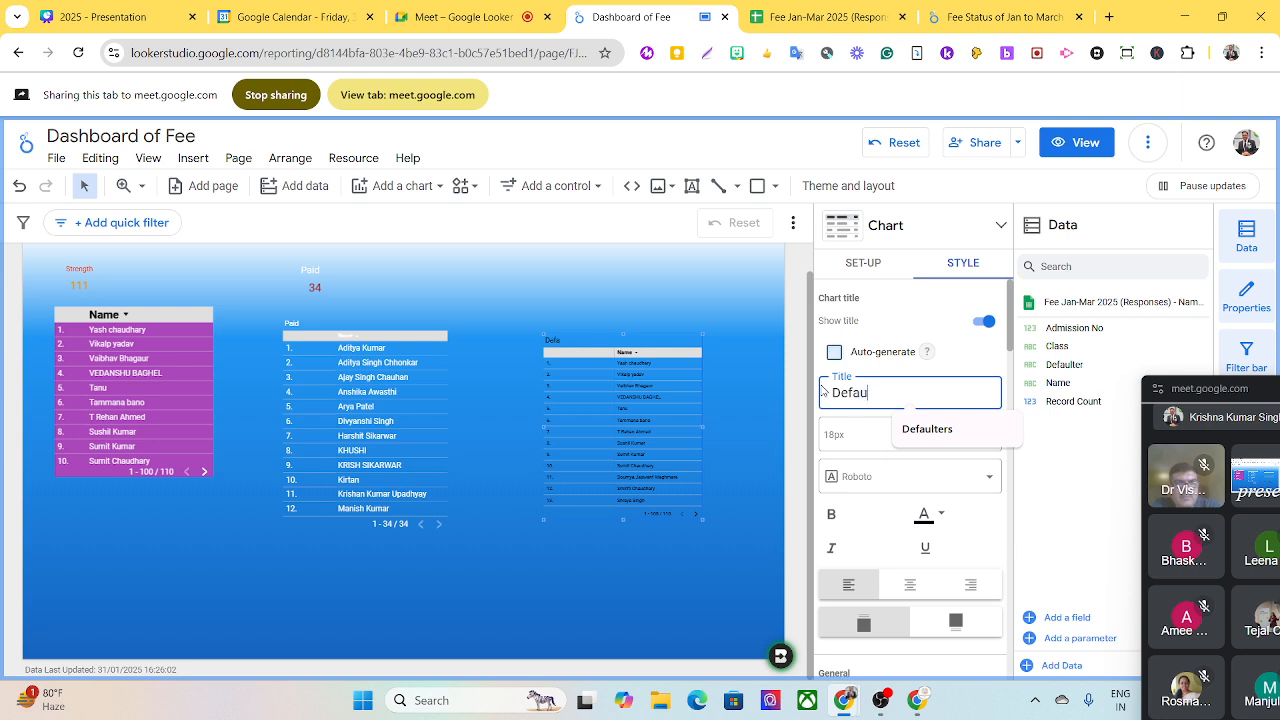
text(lters)
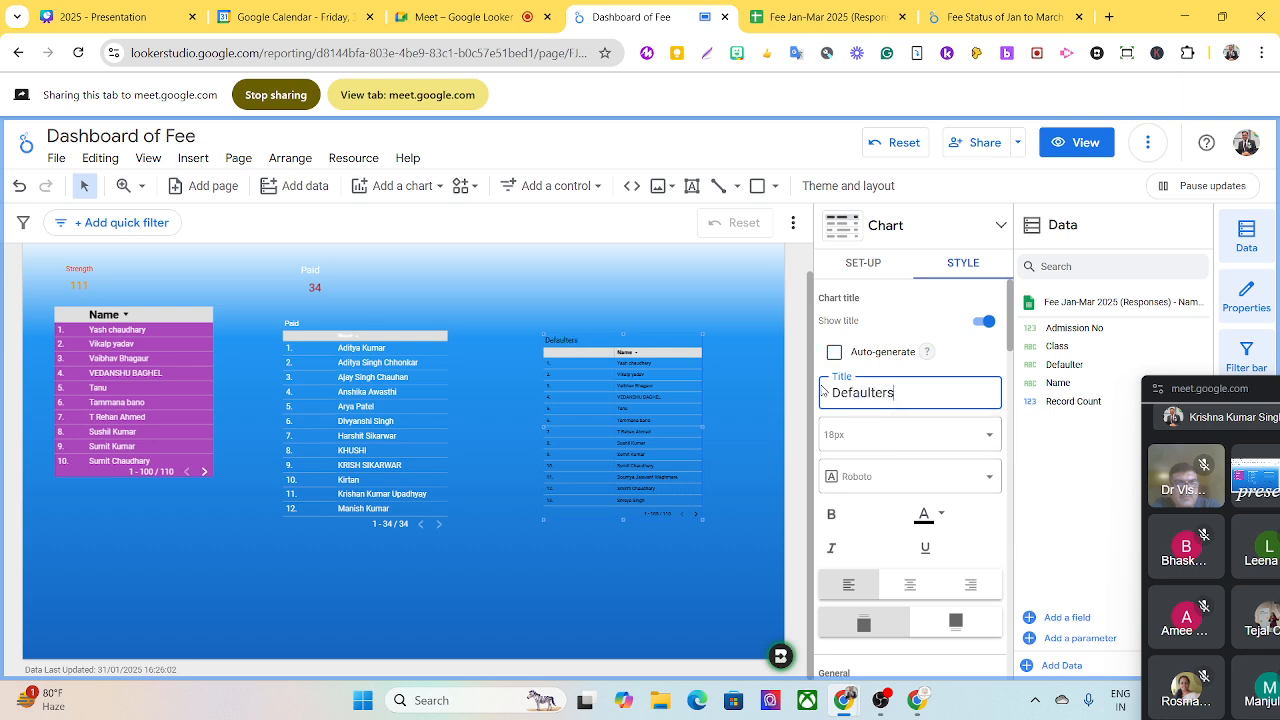
click(905, 434)
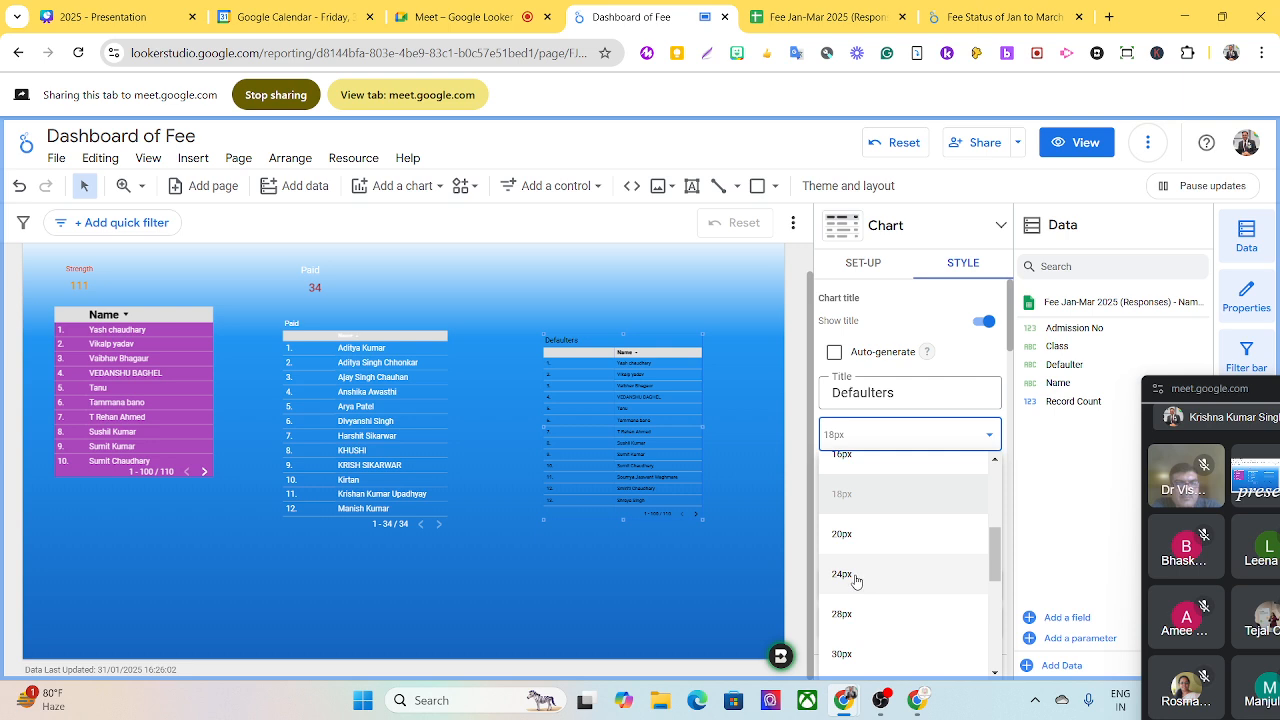
click(855, 578)
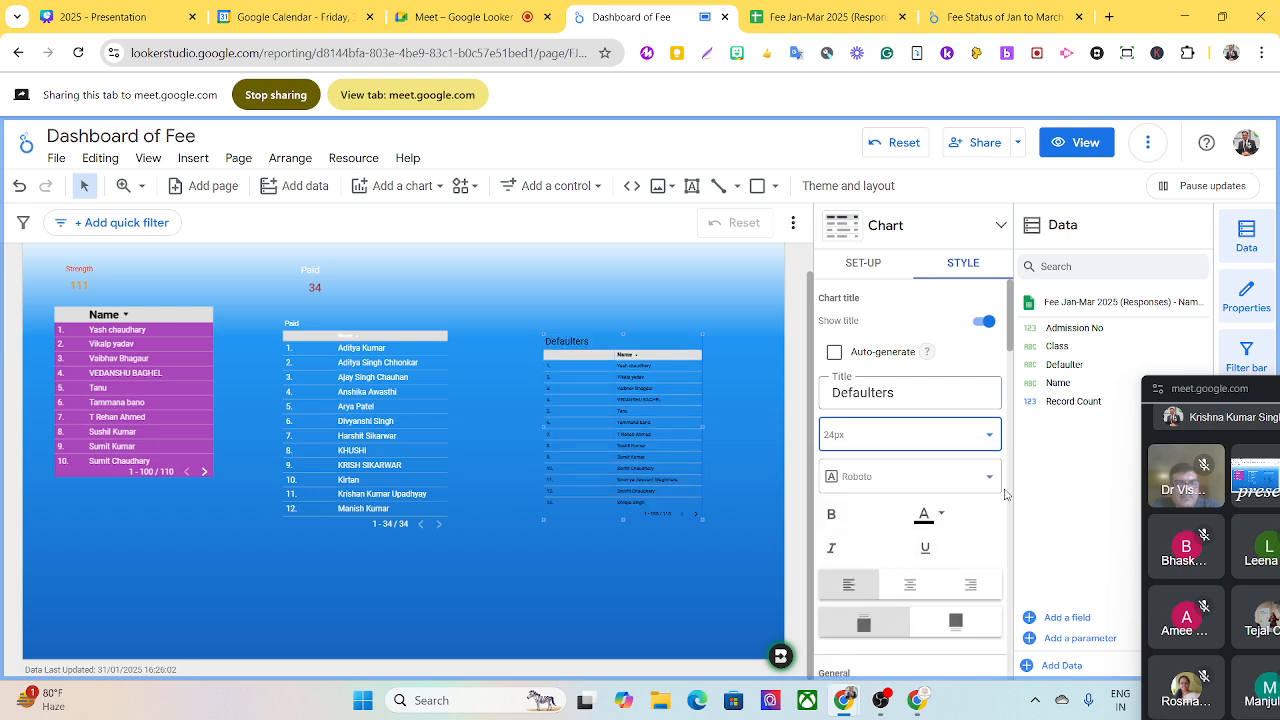
- Set the Defaulters table's label font colour to white and its label font size to 18px
scroll(907, 525, down, 3)
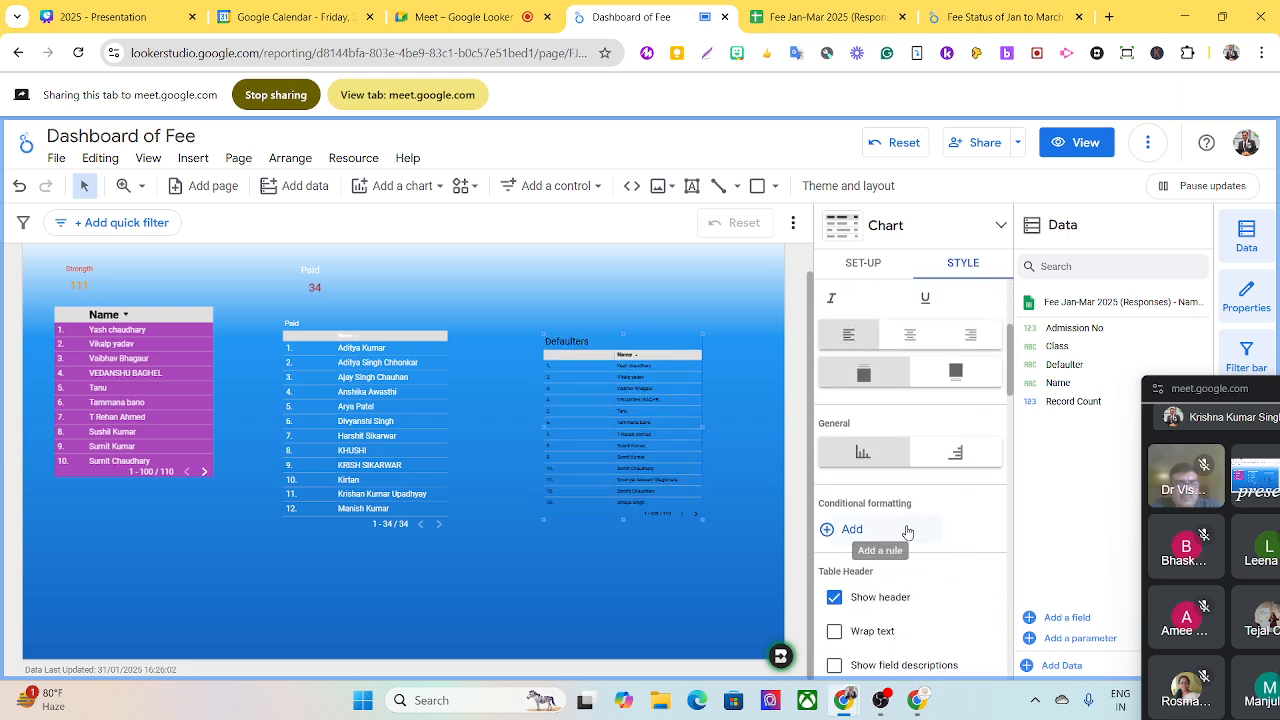
scroll(907, 532, down, 2)
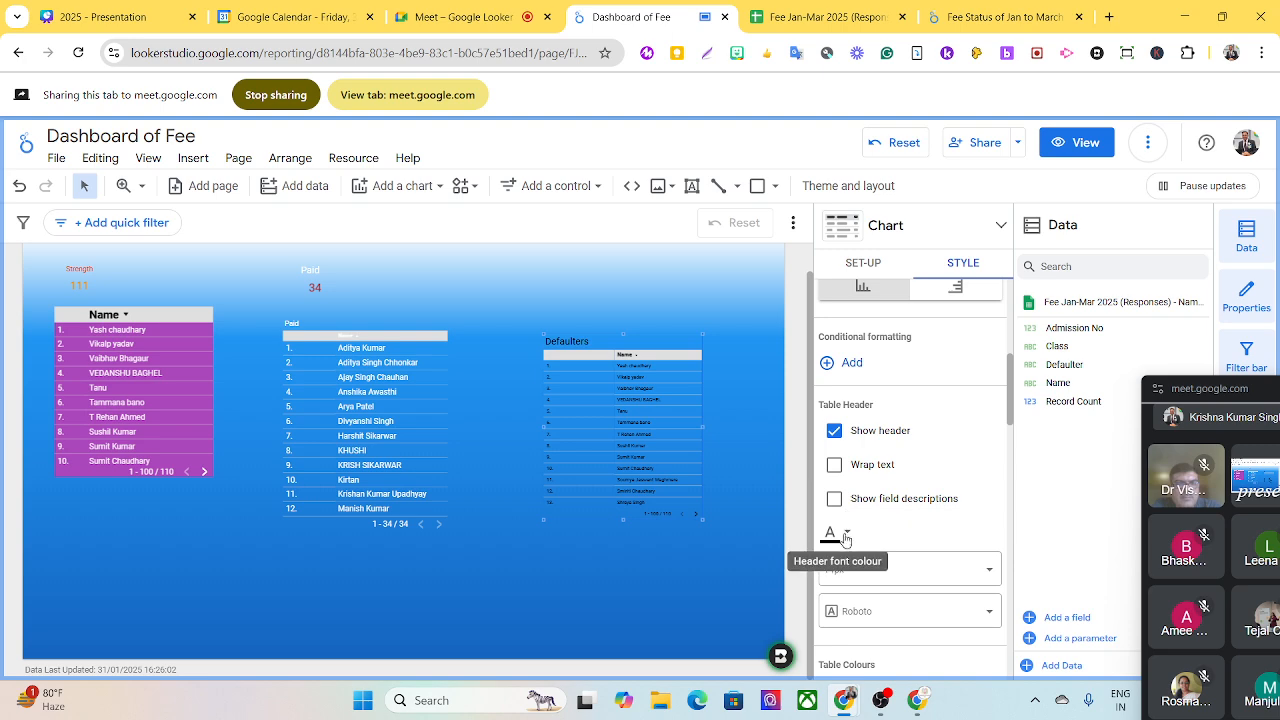
scroll(850, 545, down, 3)
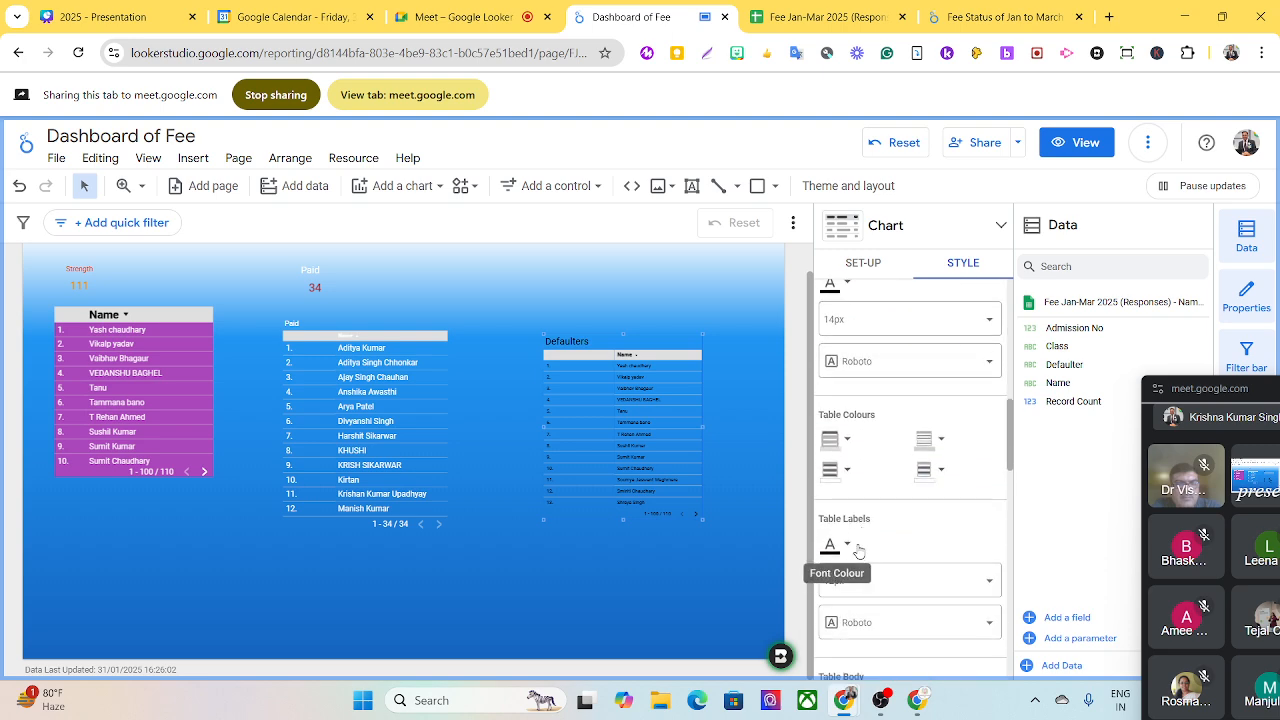
click(848, 547)
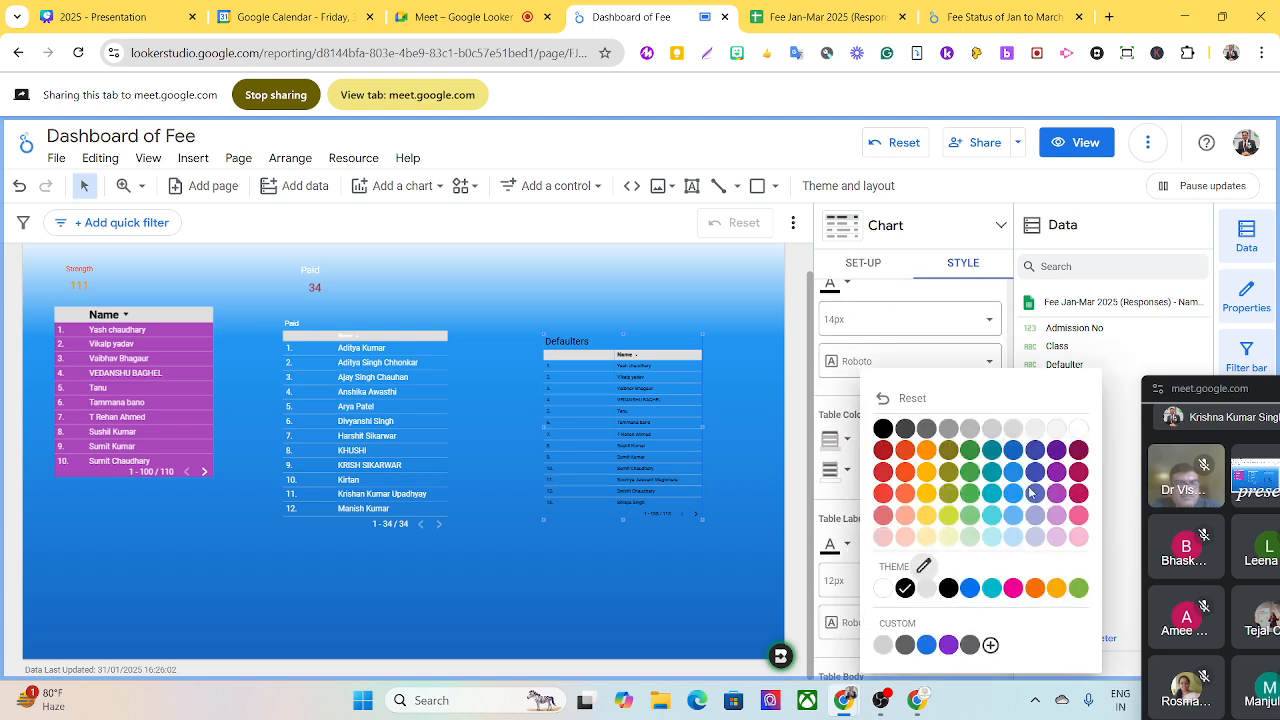
click(1078, 449)
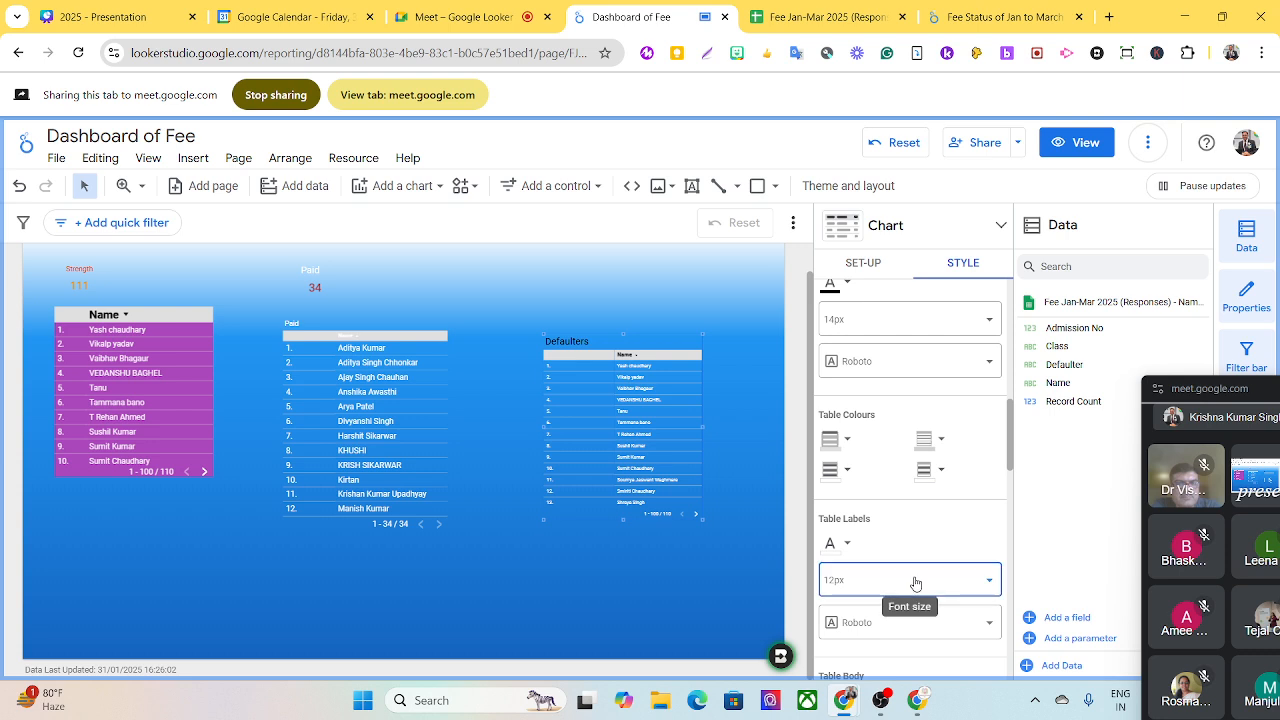
click(914, 582)
scroll(881, 513, down, 2)
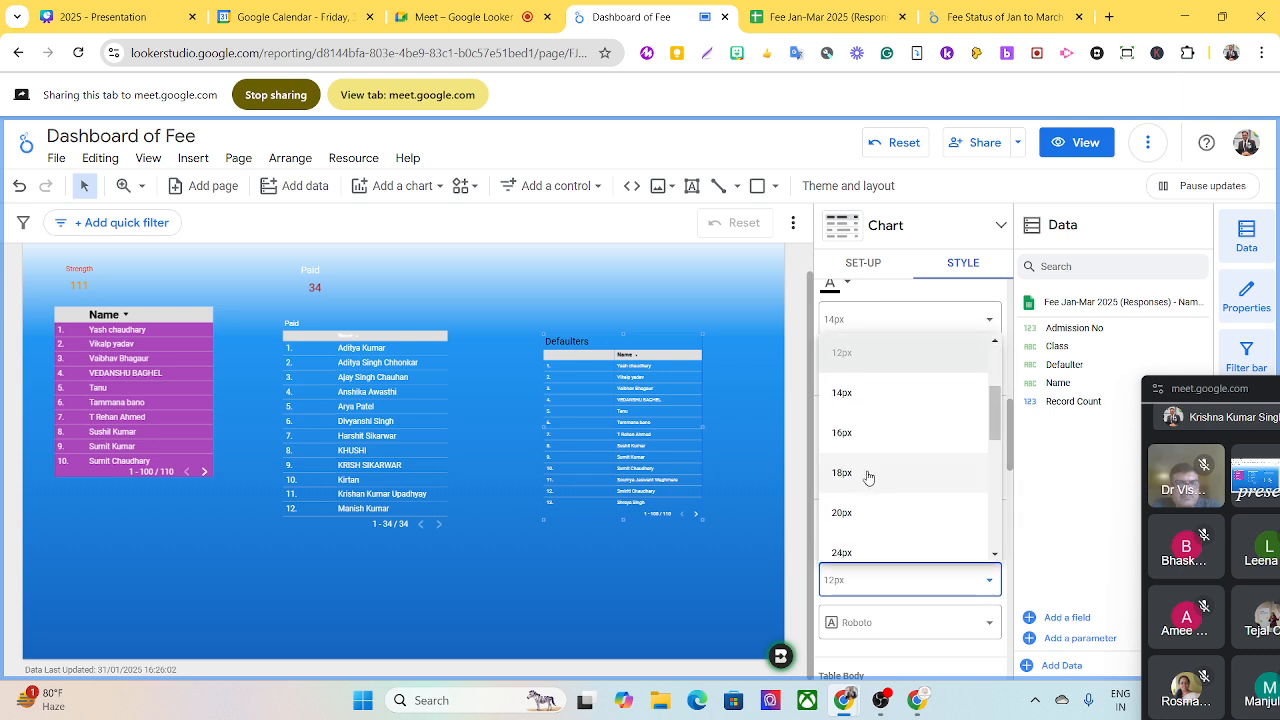
click(868, 476)
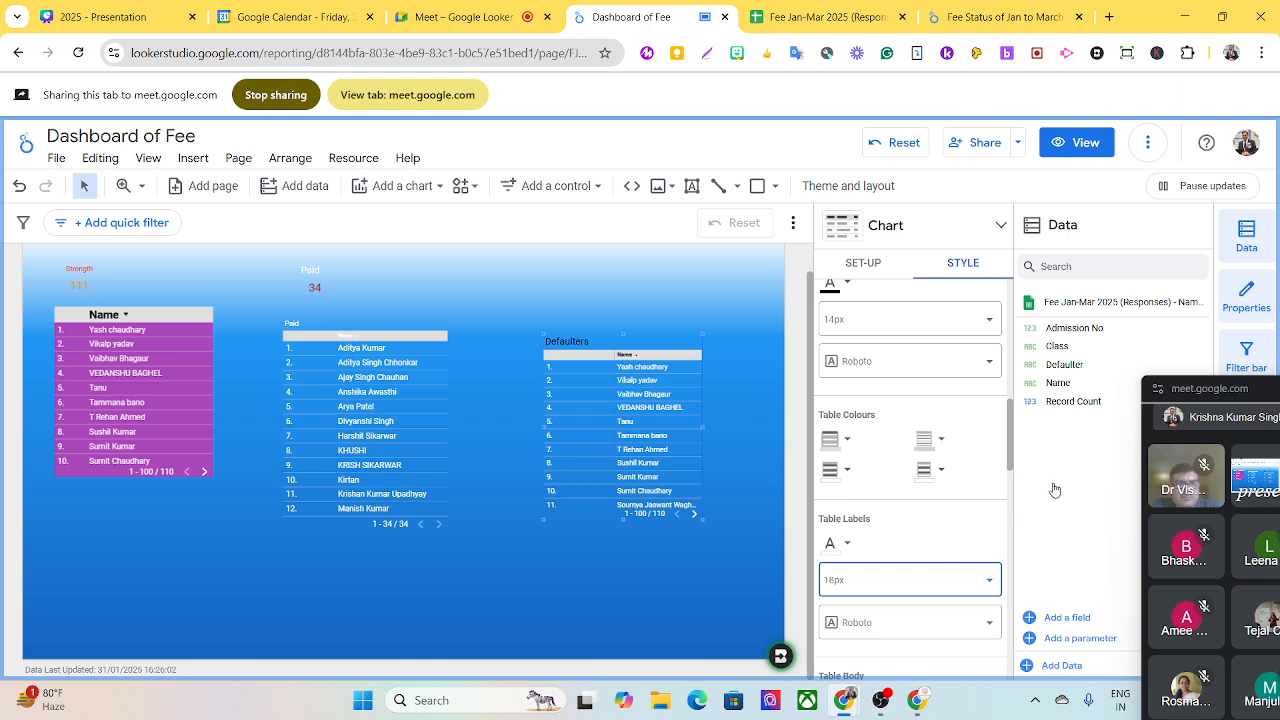
- Give the Defaulters table a white border with a radius of 10 and a weight of 2
drag(1010, 462, 976, 663)
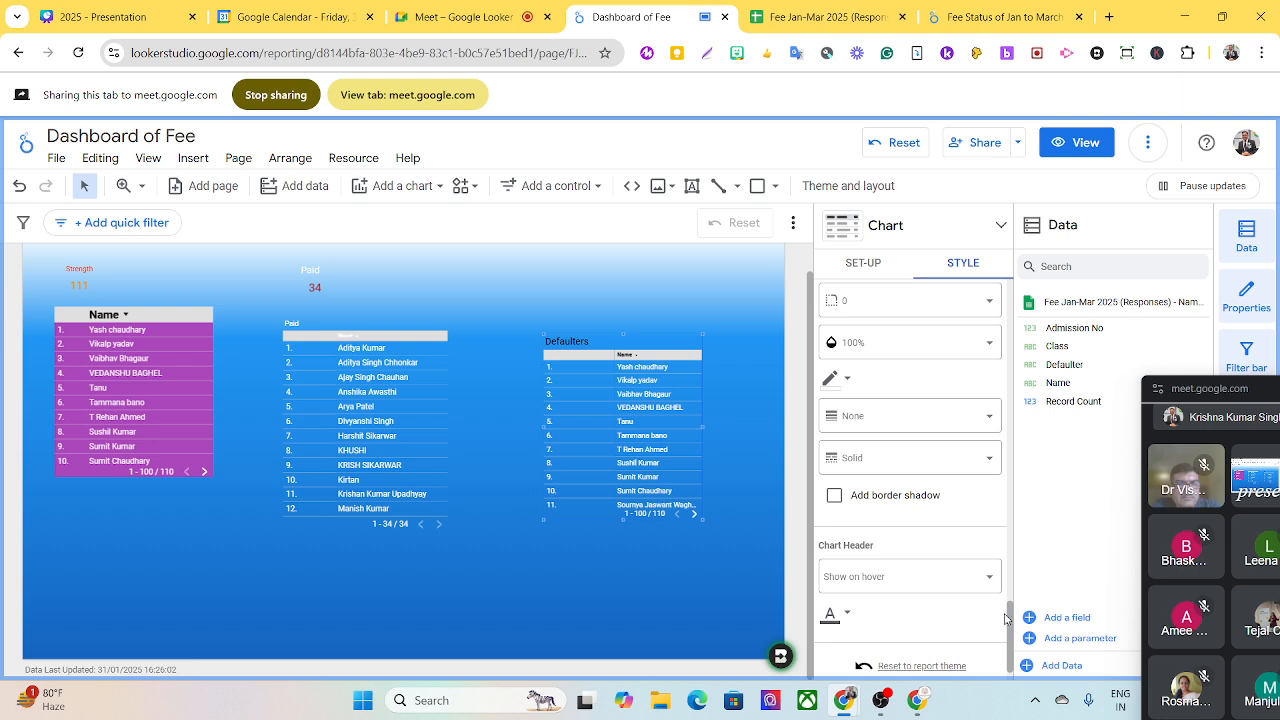
scroll(1010, 622, up, 3)
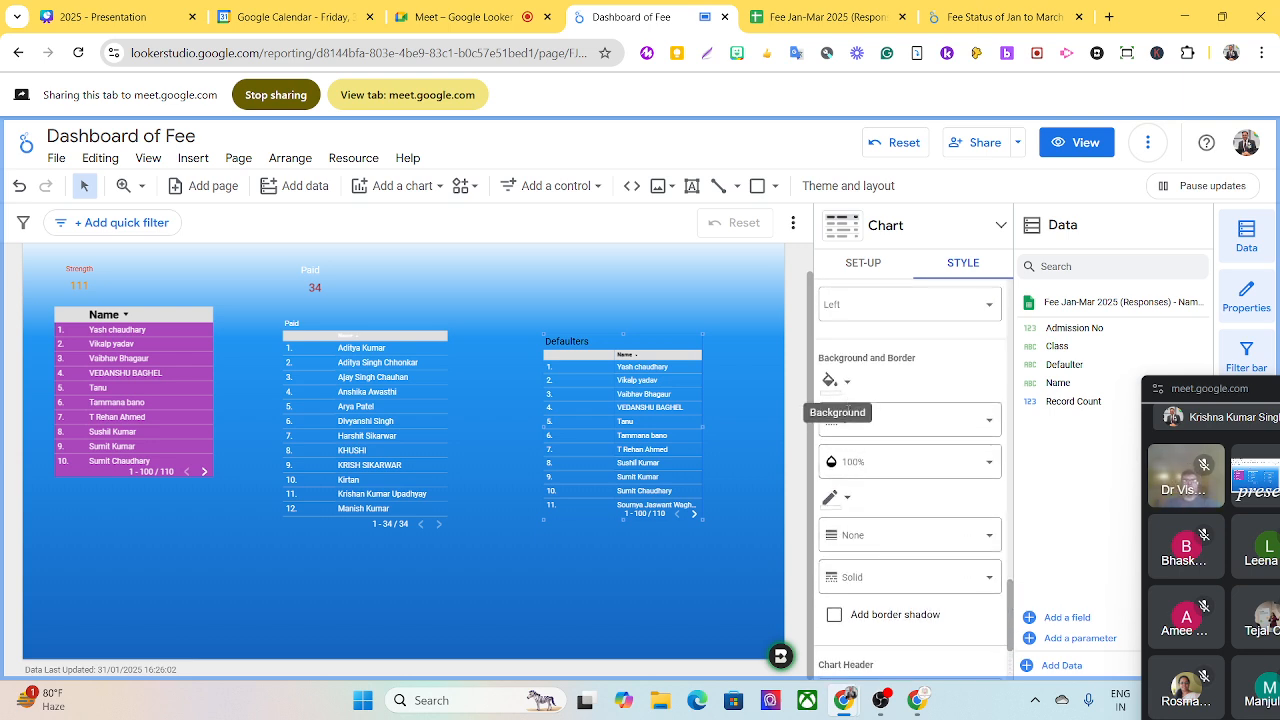
click(941, 429)
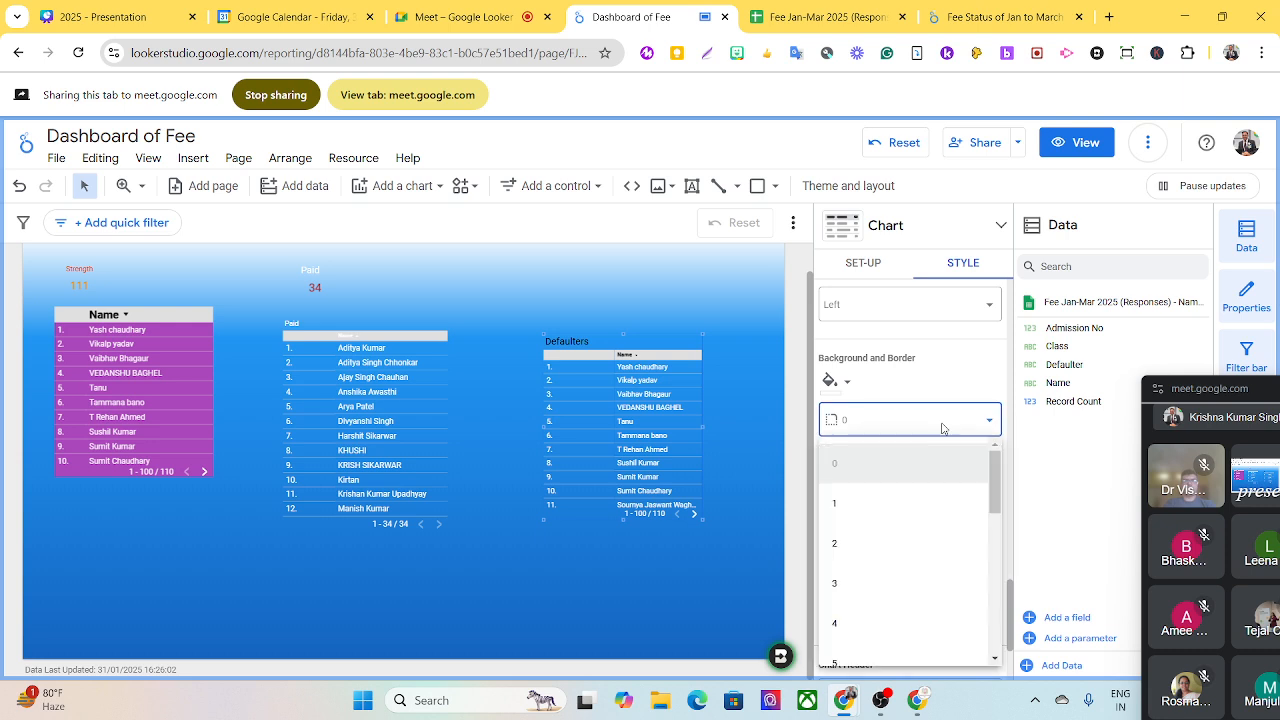
drag(996, 484, 992, 537)
click(845, 505)
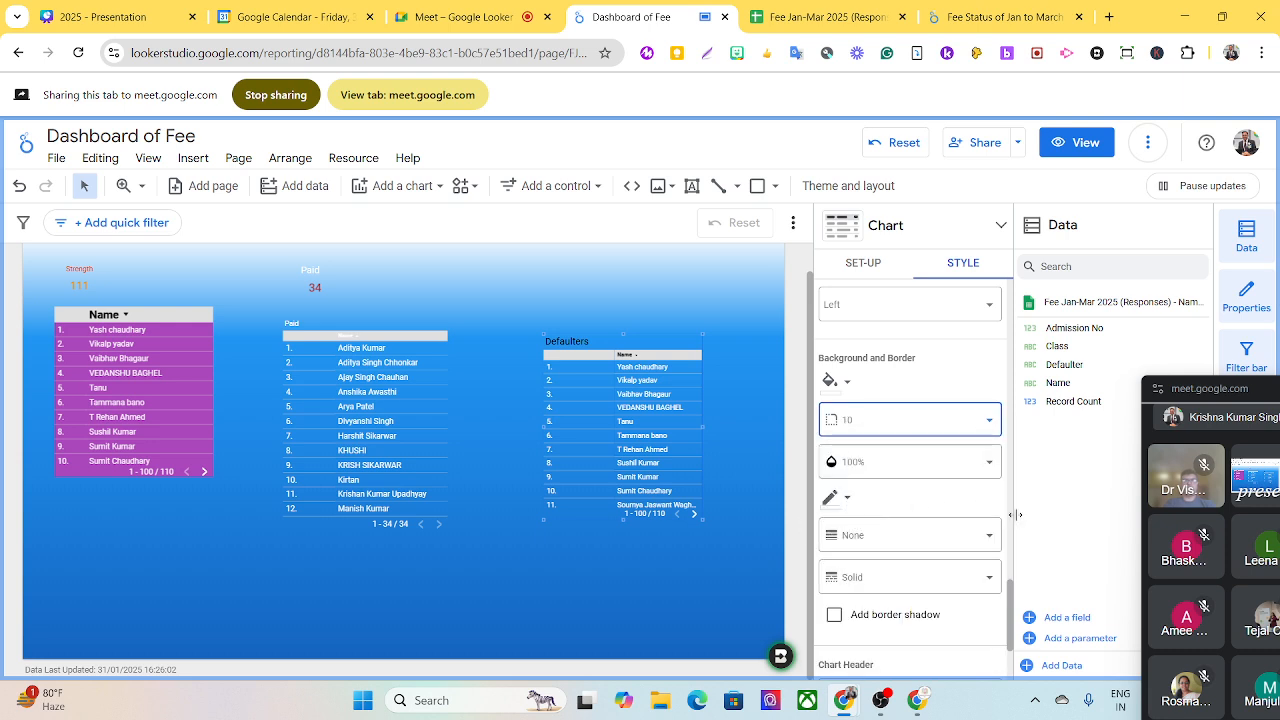
click(845, 500)
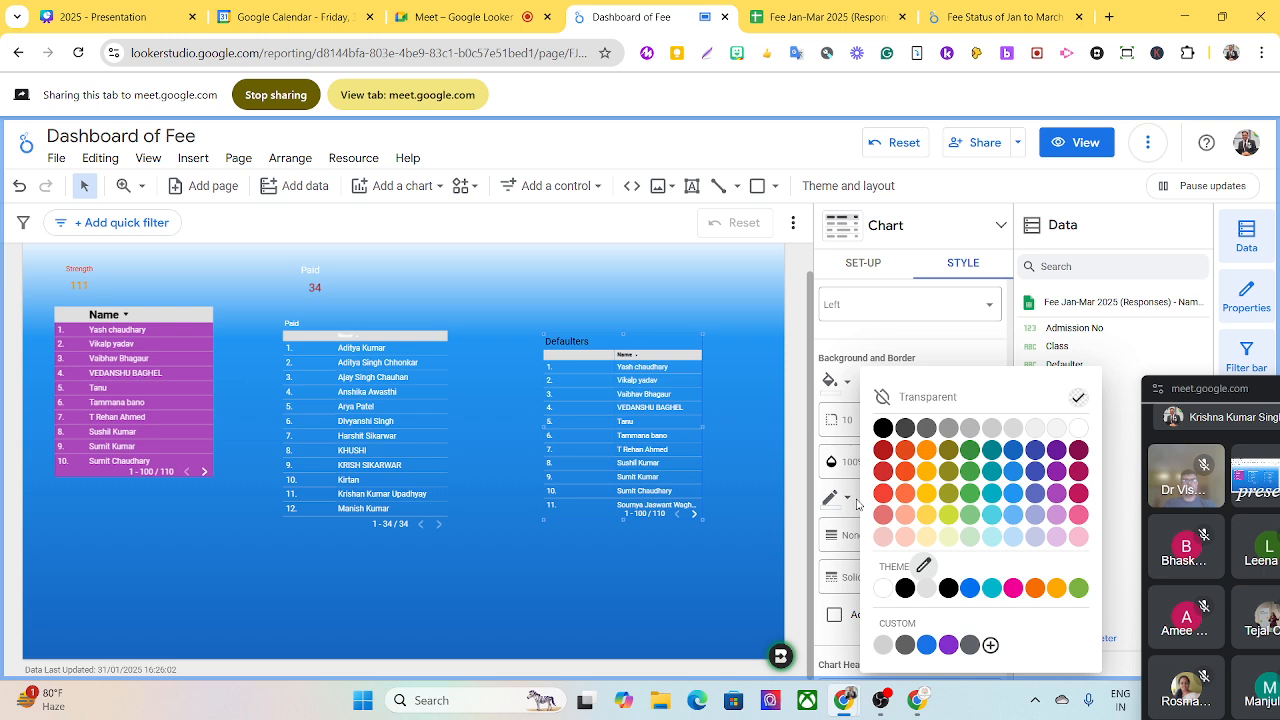
click(1079, 430)
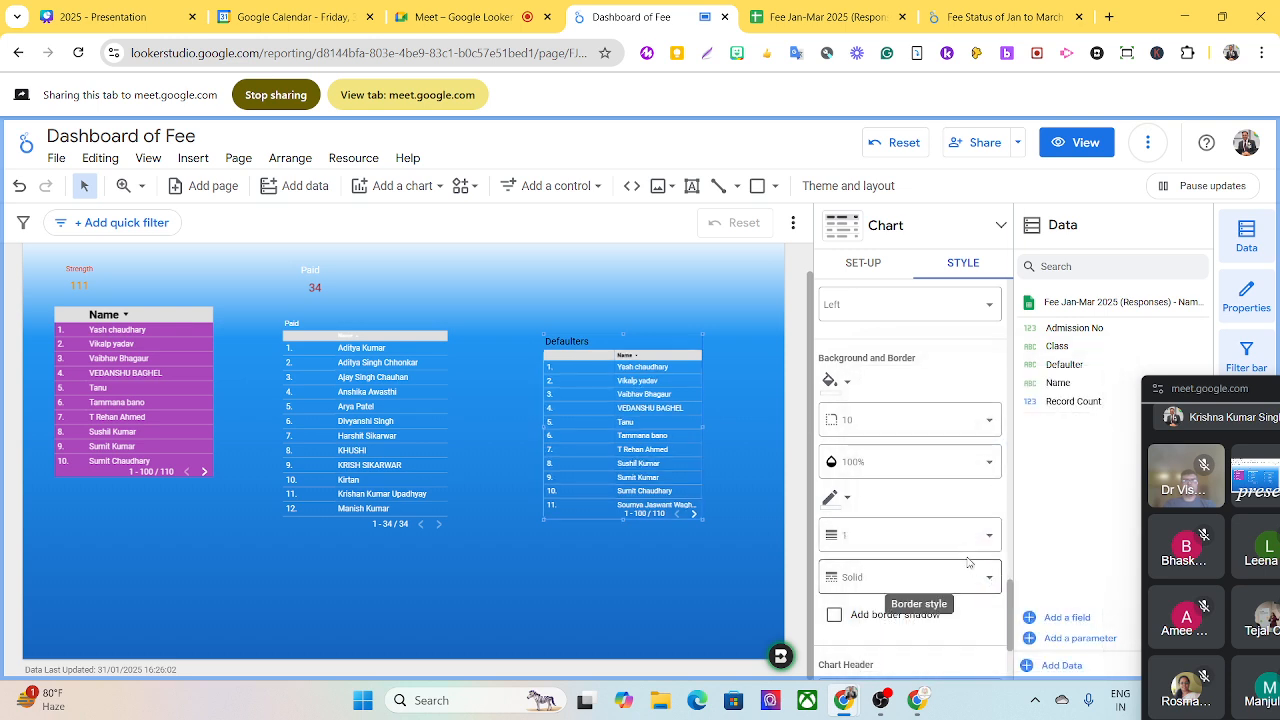
click(897, 544)
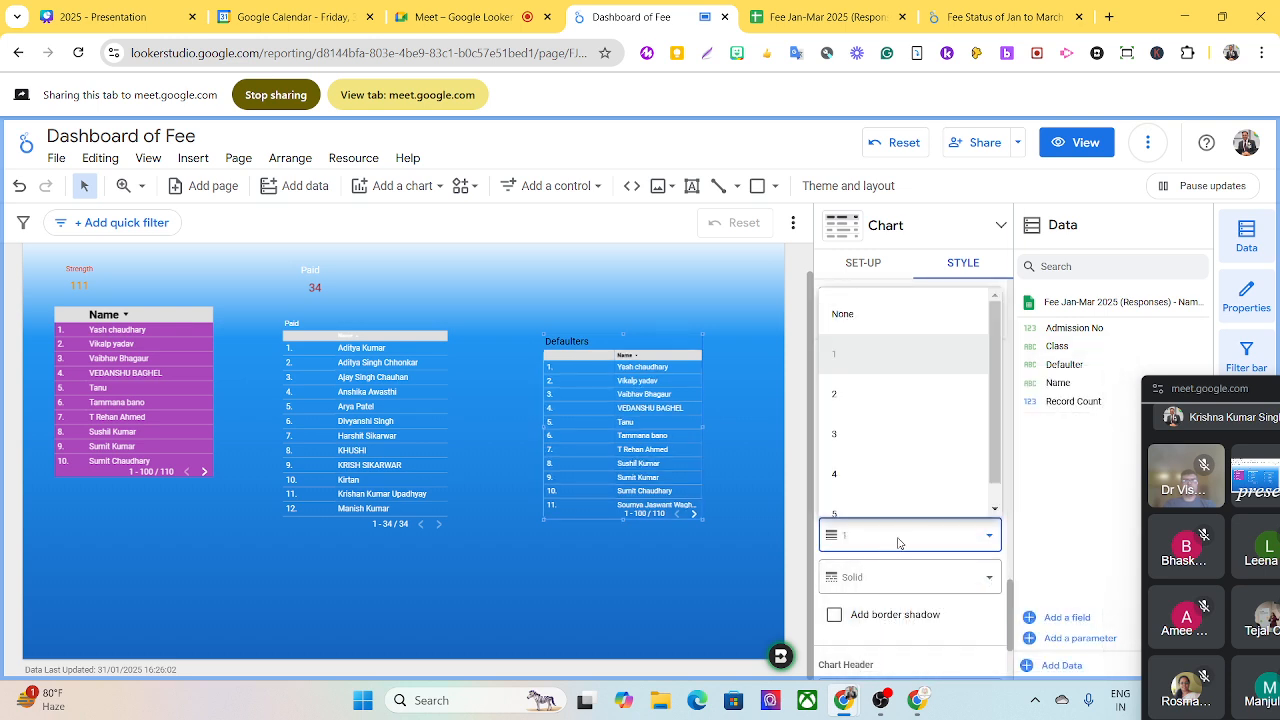
click(842, 410)
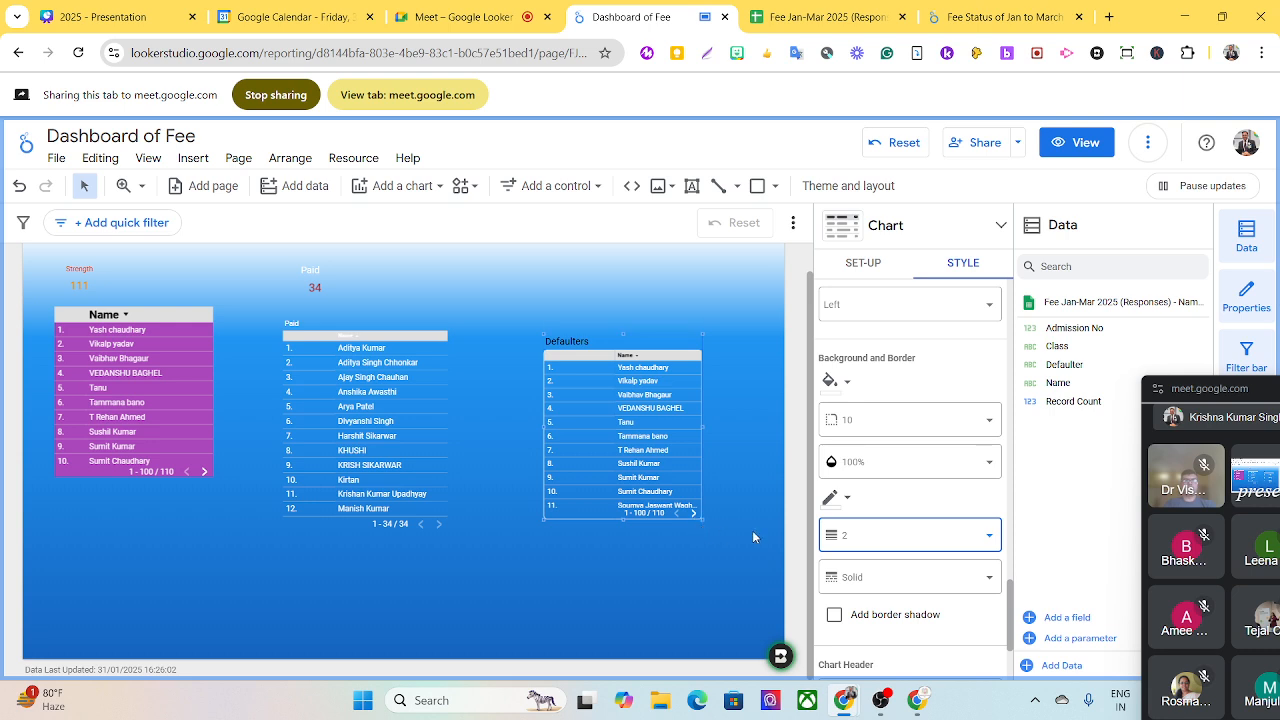
- Set the Defaulters table's border radius to 15
click(943, 429)
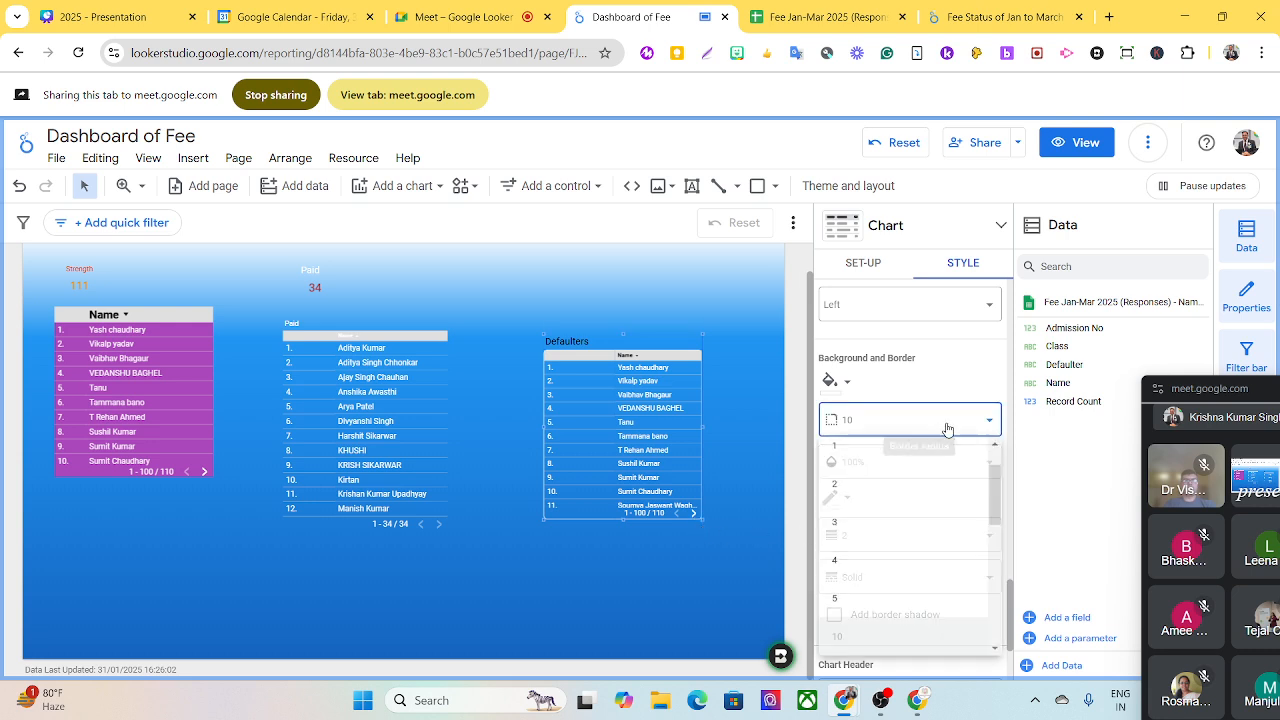
drag(993, 504, 994, 537)
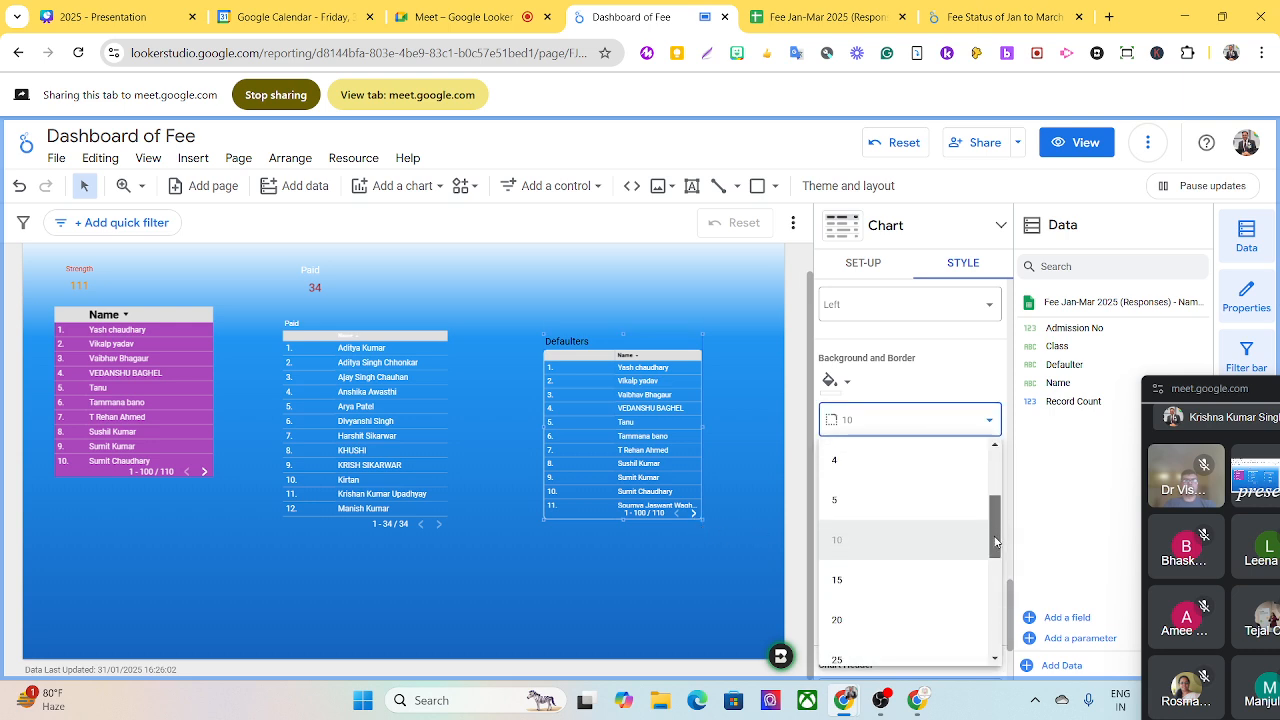
click(845, 578)
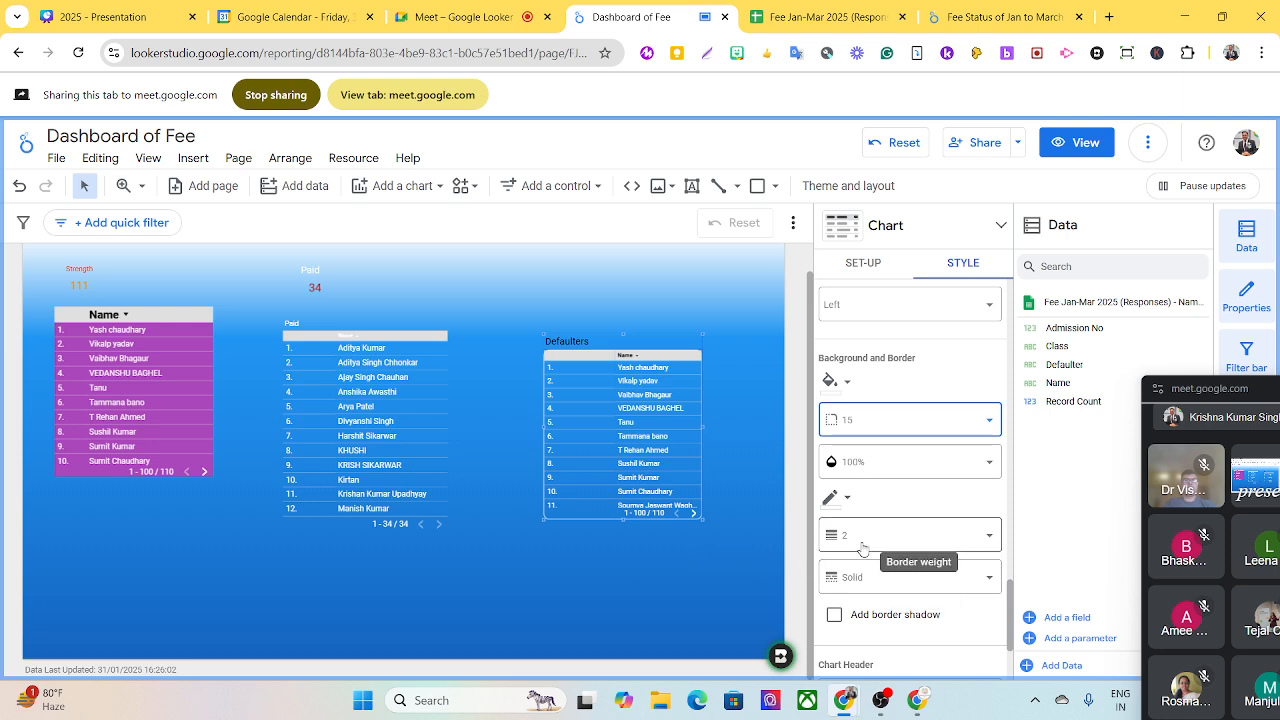
- Examine the style settings of the Paid table, from its chart title through its table body and footer options
click(447, 388)
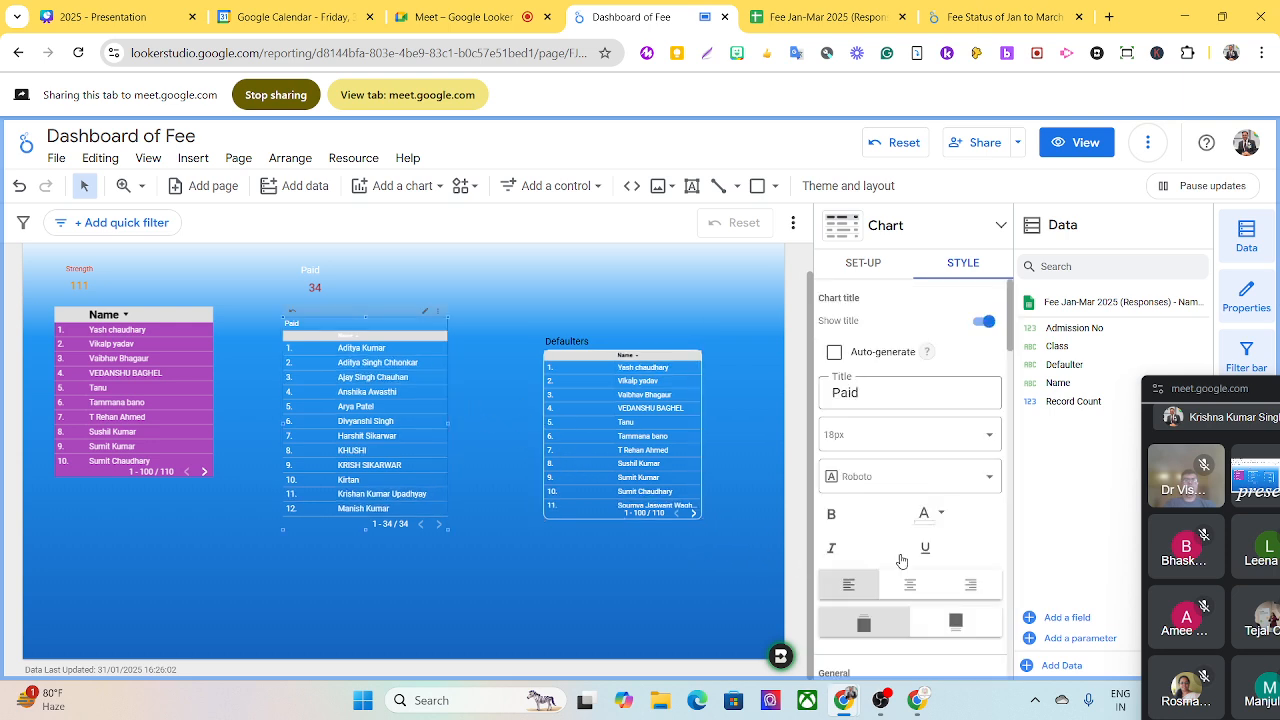
scroll(880, 444, down, 5)
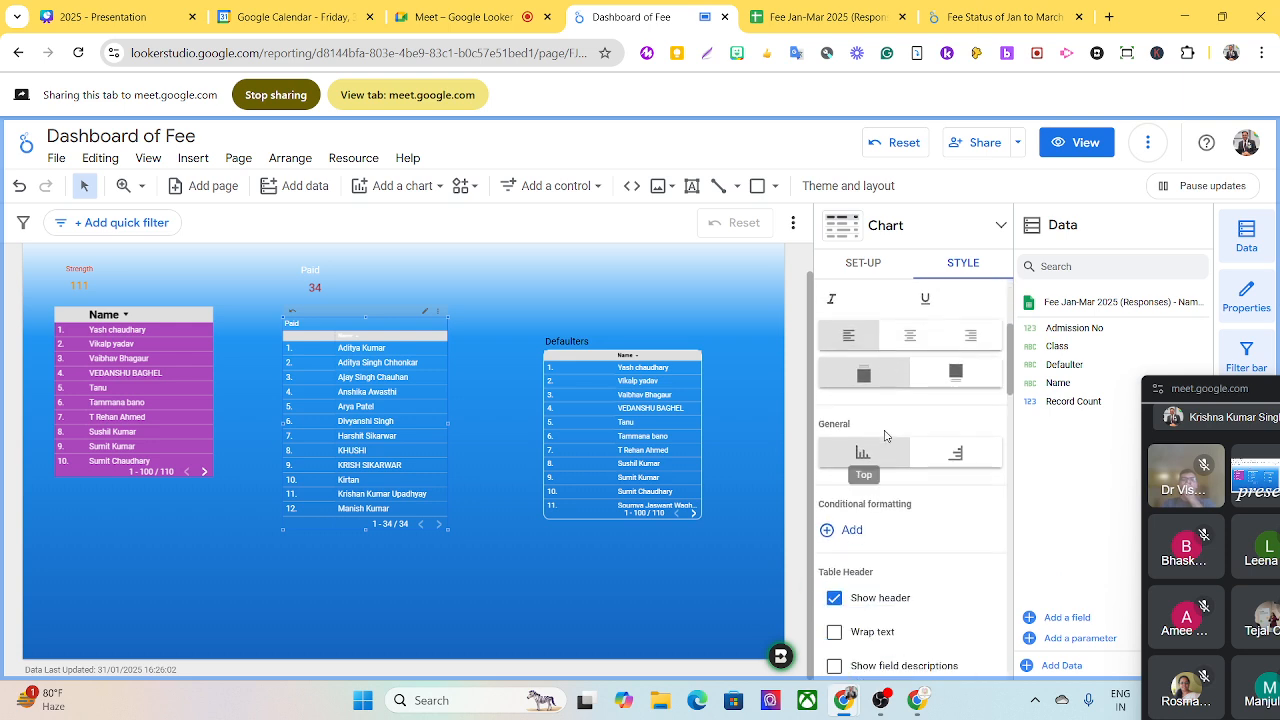
scroll(870, 465, down, 5)
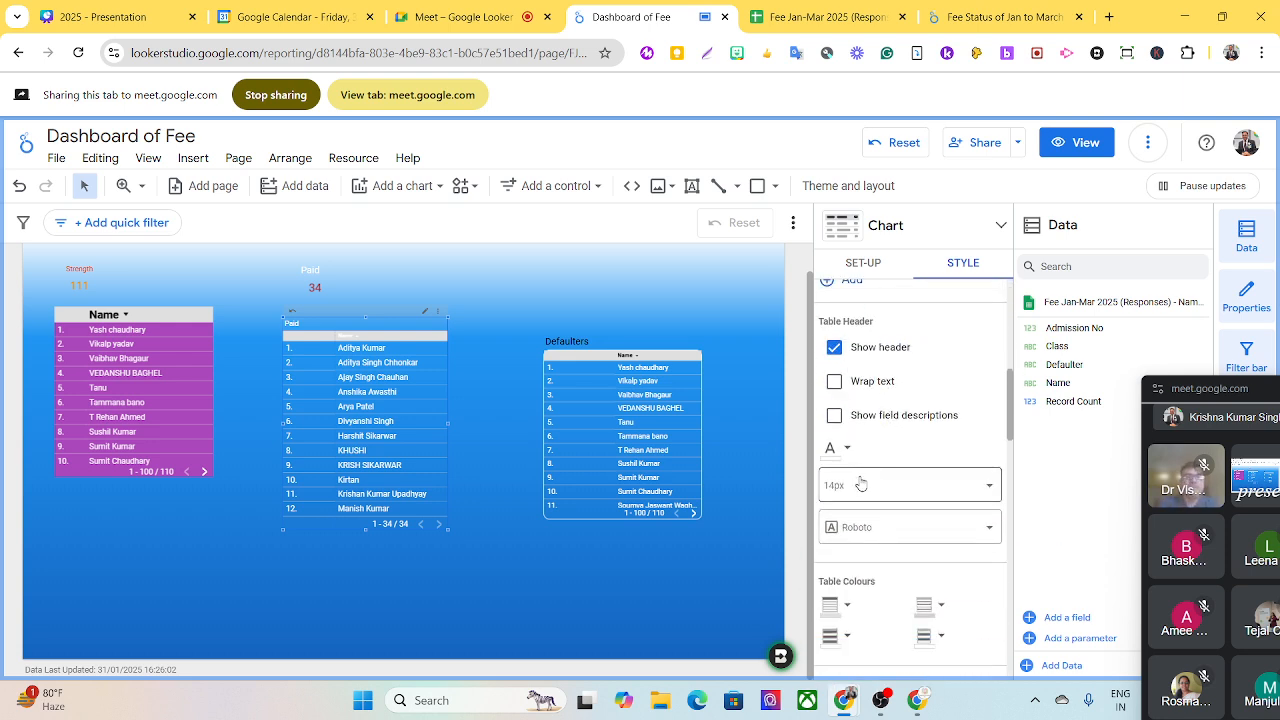
scroll(862, 482, down, 1)
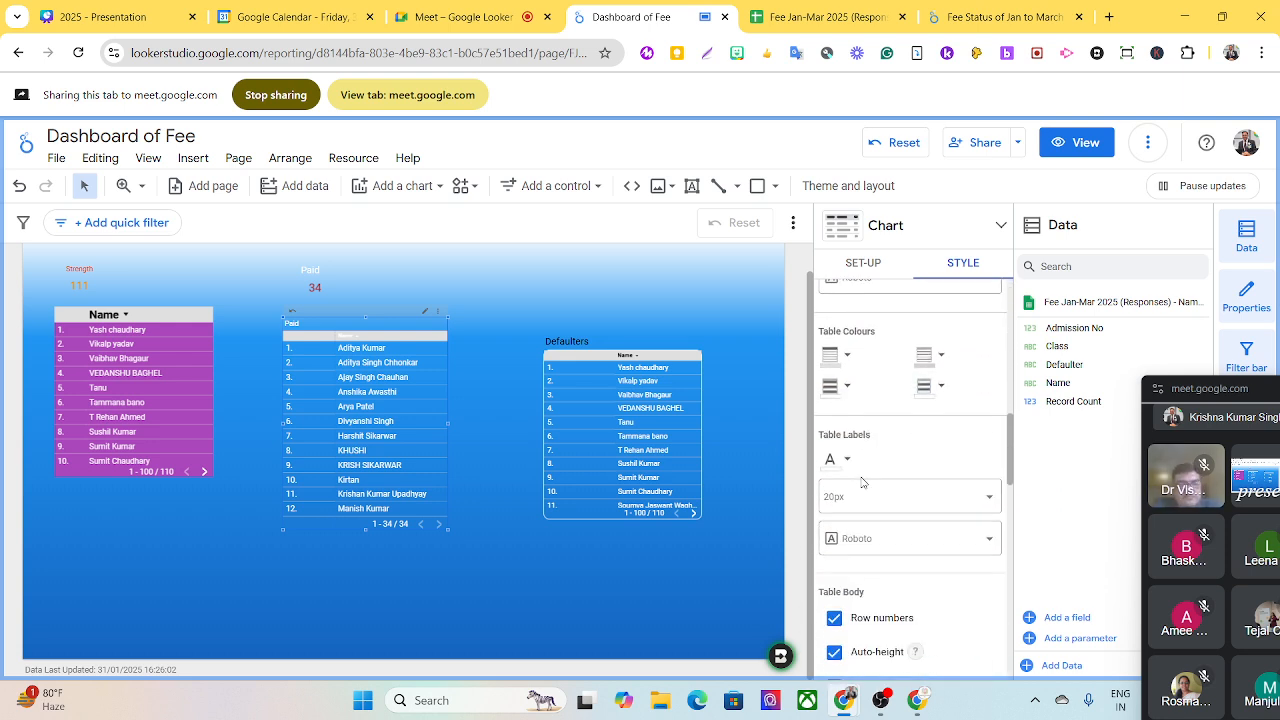
scroll(864, 482, down, 3)
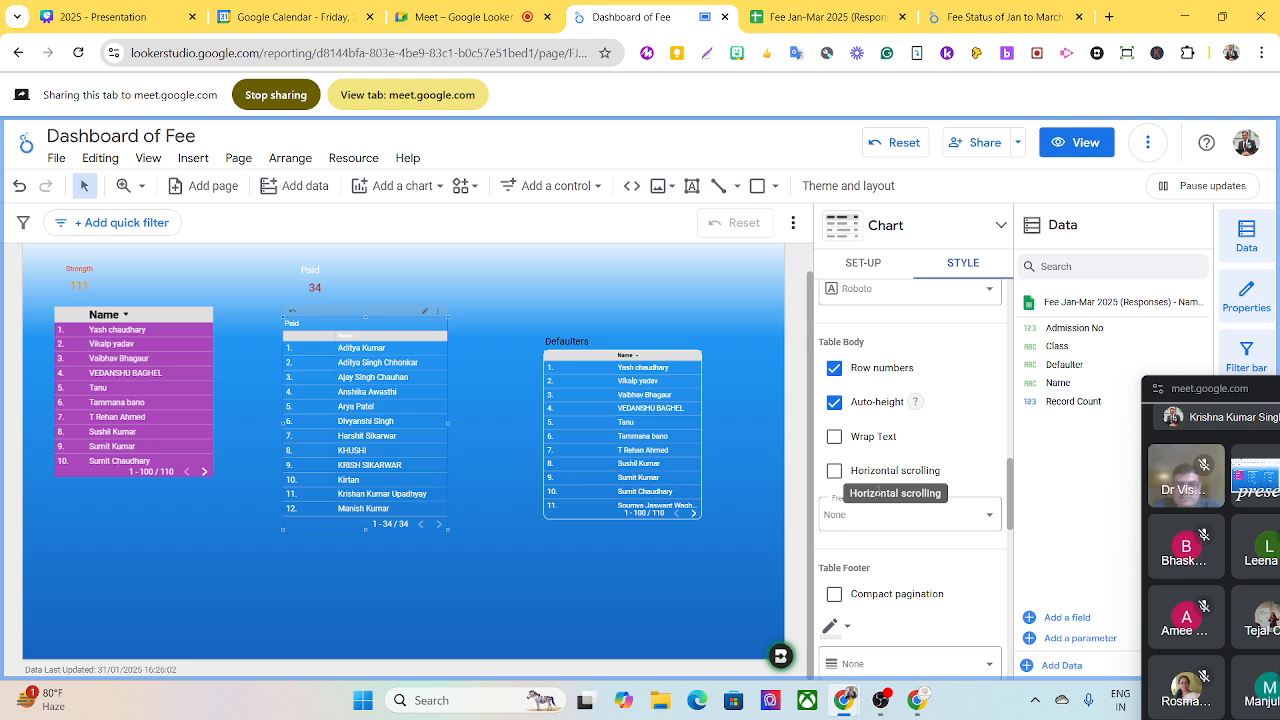
scroll(880, 494, up, 3)
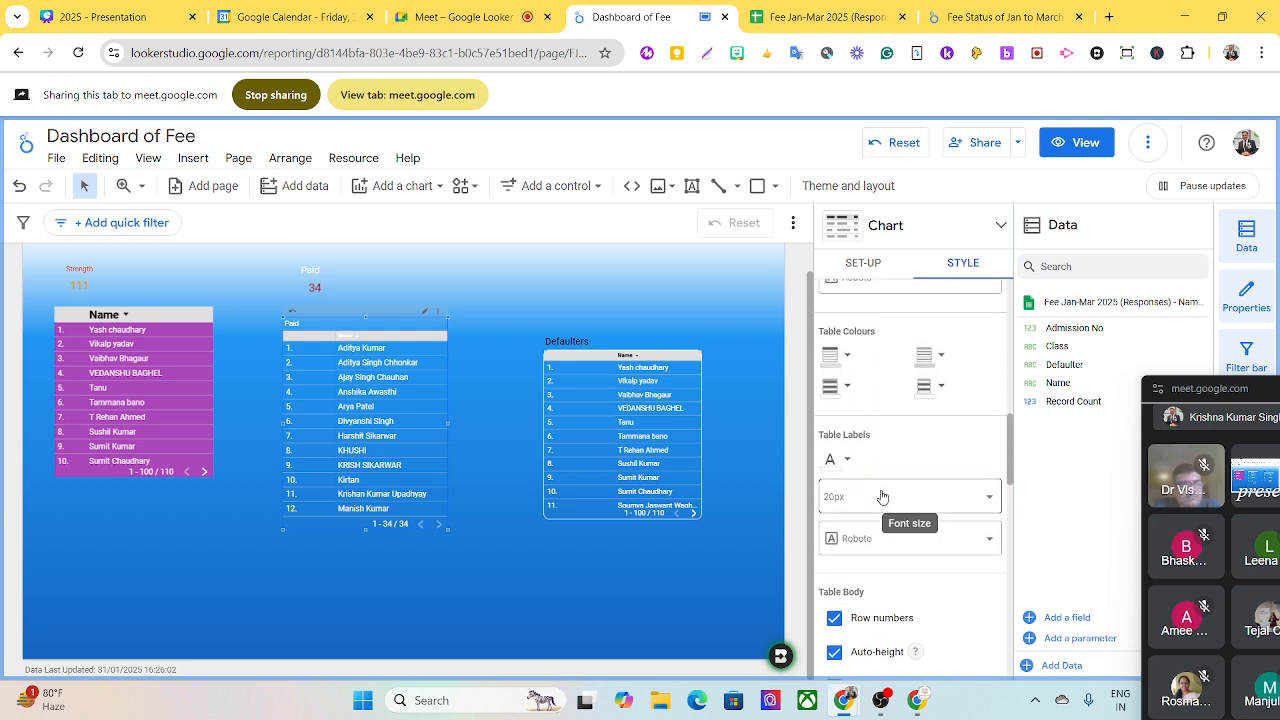
scroll(883, 494, up, 1)
scroll(883, 494, up, 1)
scroll(883, 494, up, 2)
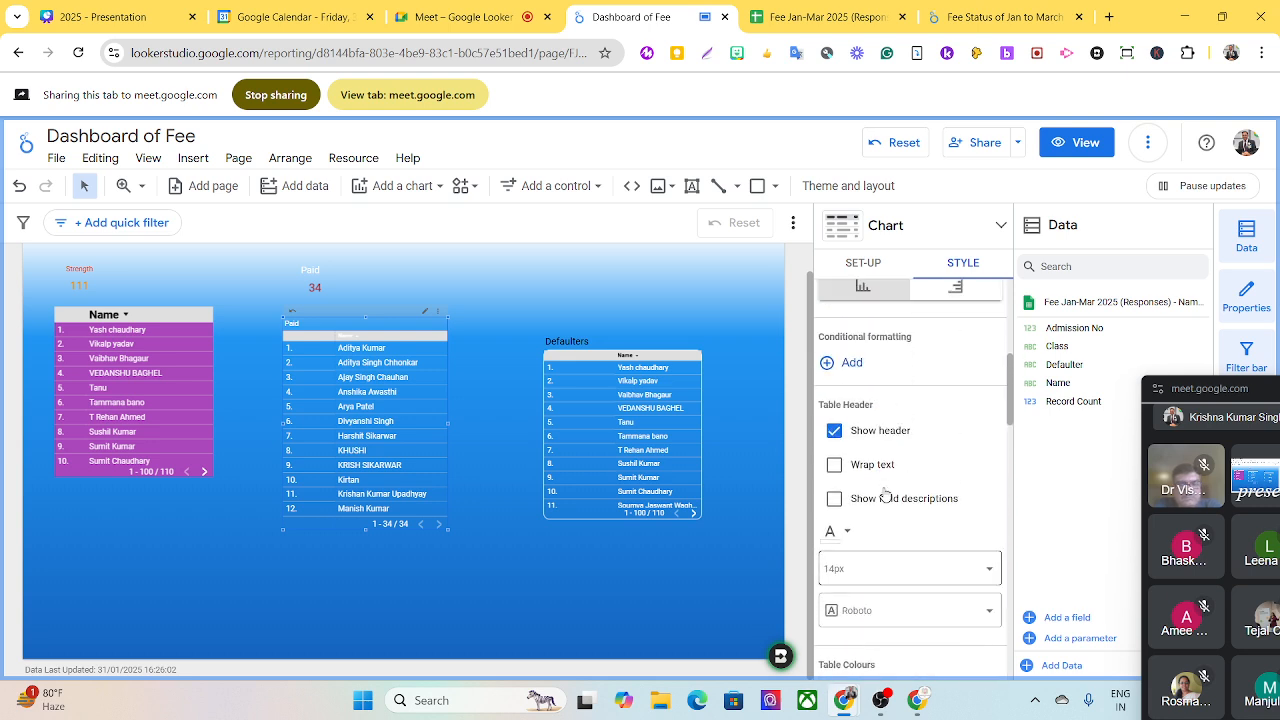
scroll(884, 494, up, 2)
scroll(884, 493, up, 2)
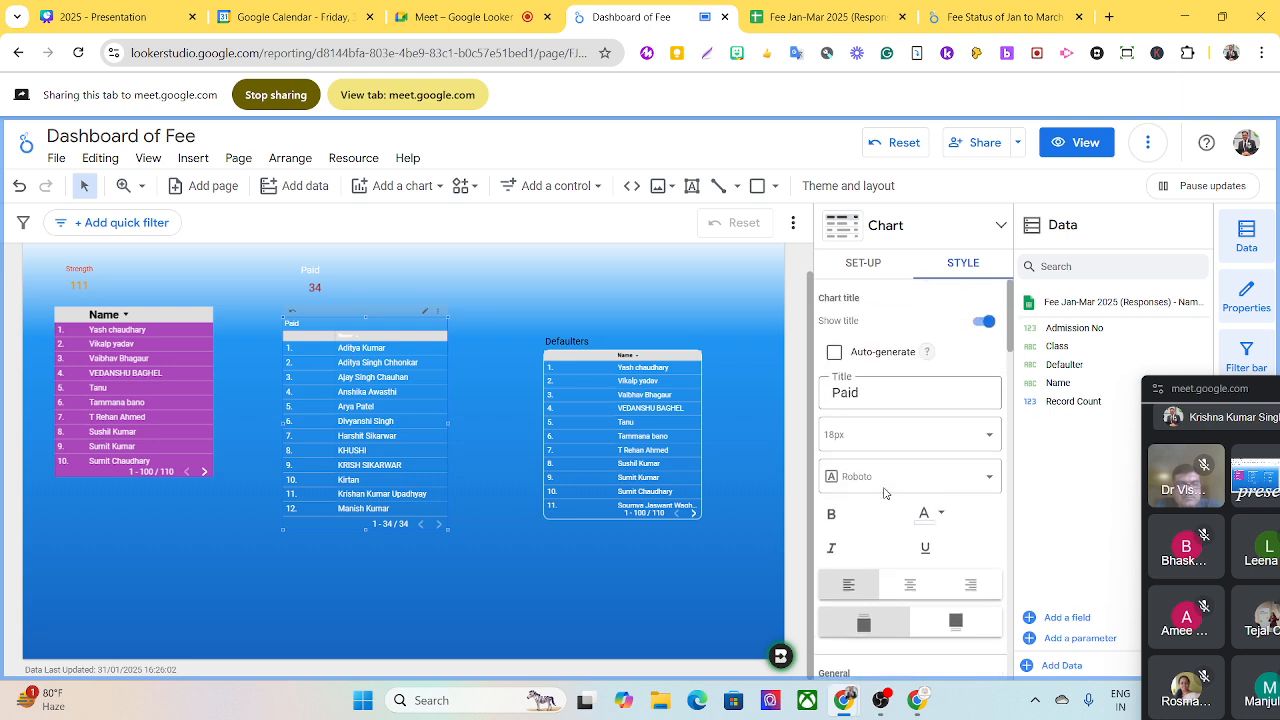
- Set the Paid table's border radius to 10
scroll(887, 491, down, 6)
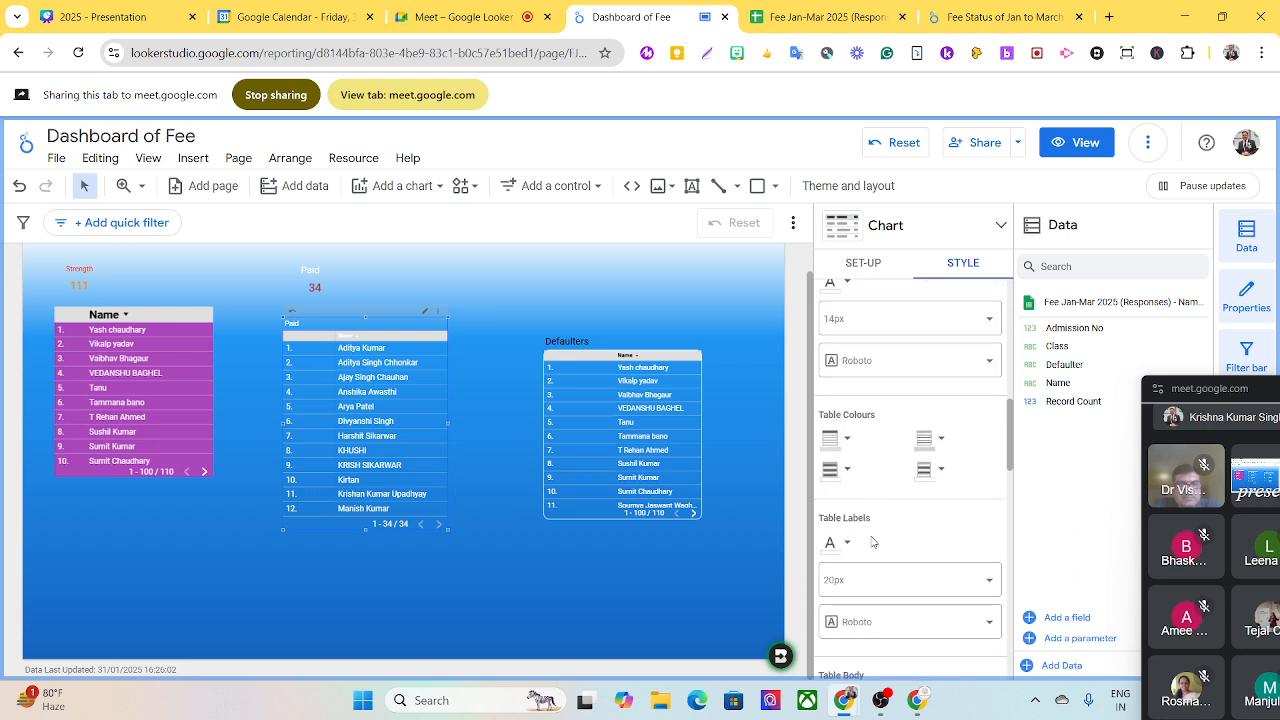
scroll(917, 543, down, 3)
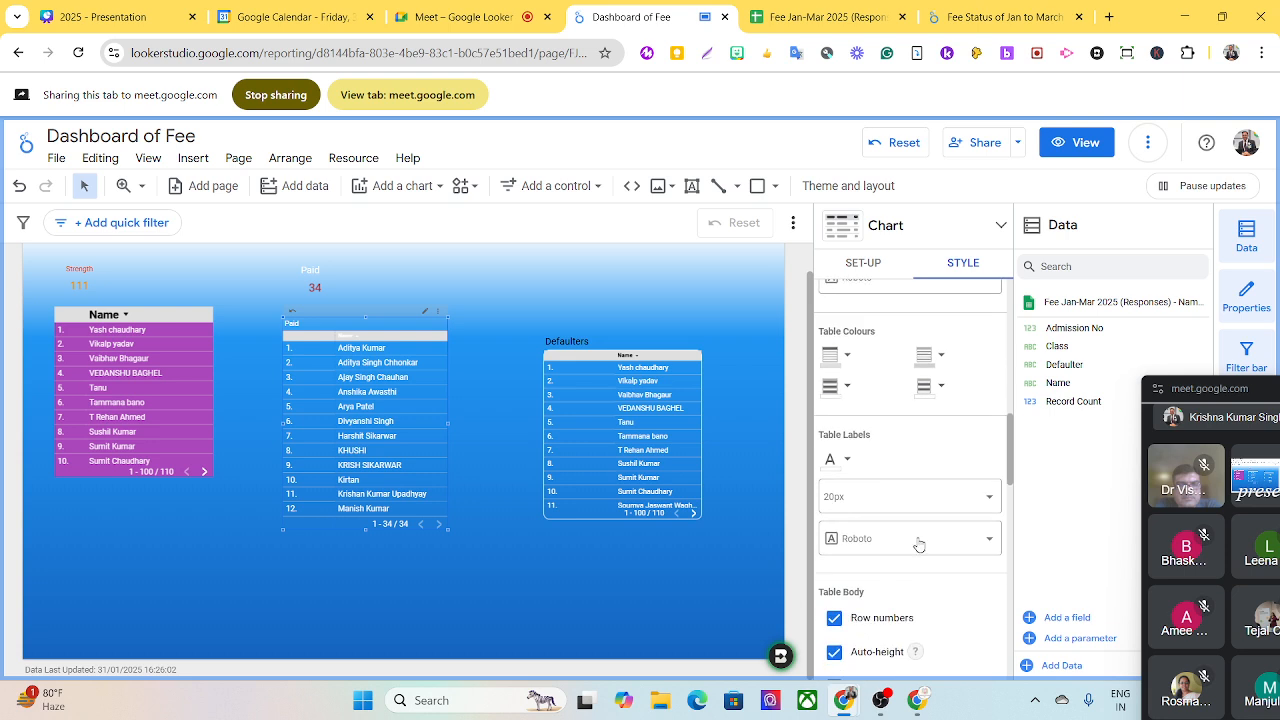
scroll(925, 540, down, 3)
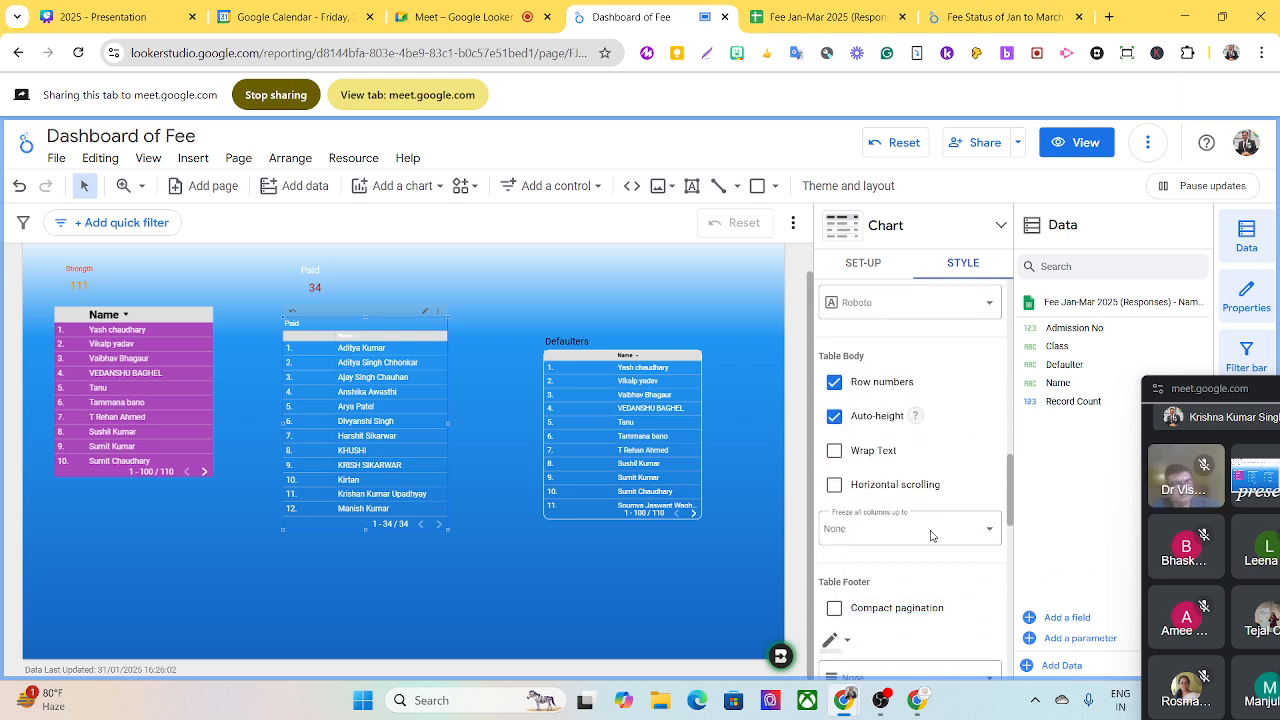
scroll(928, 537, down, 3)
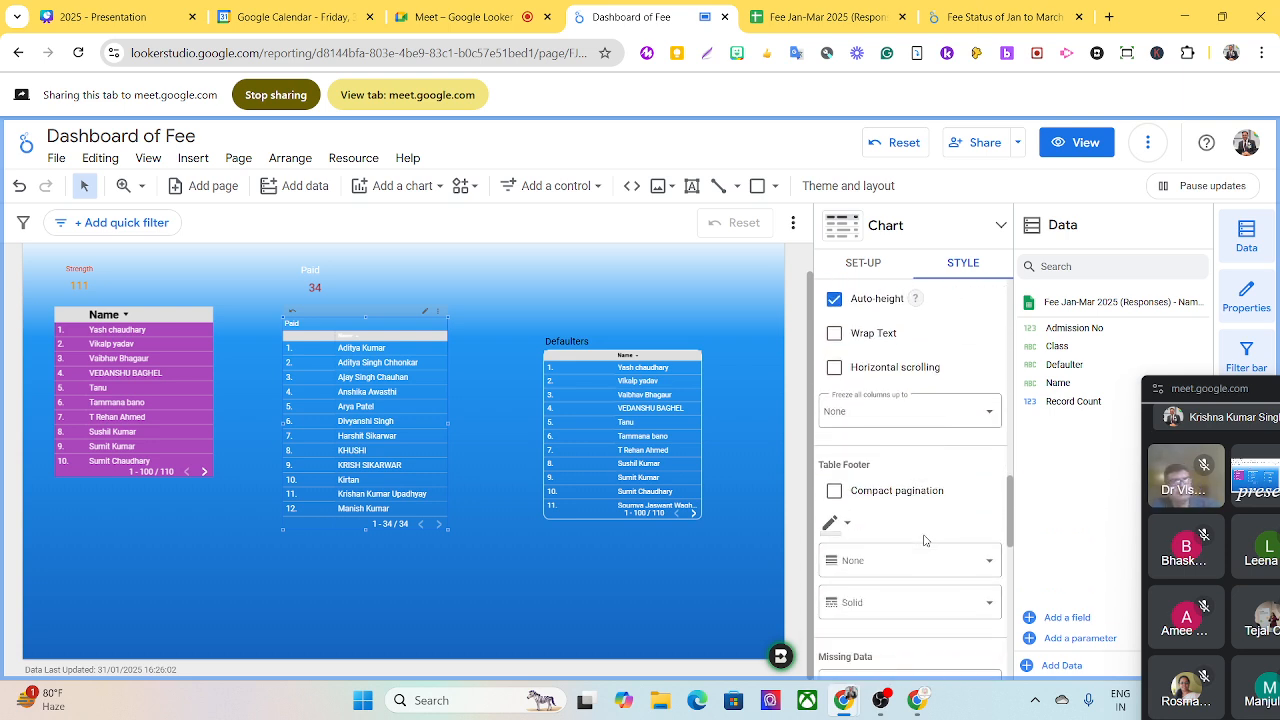
scroll(925, 541, down, 2)
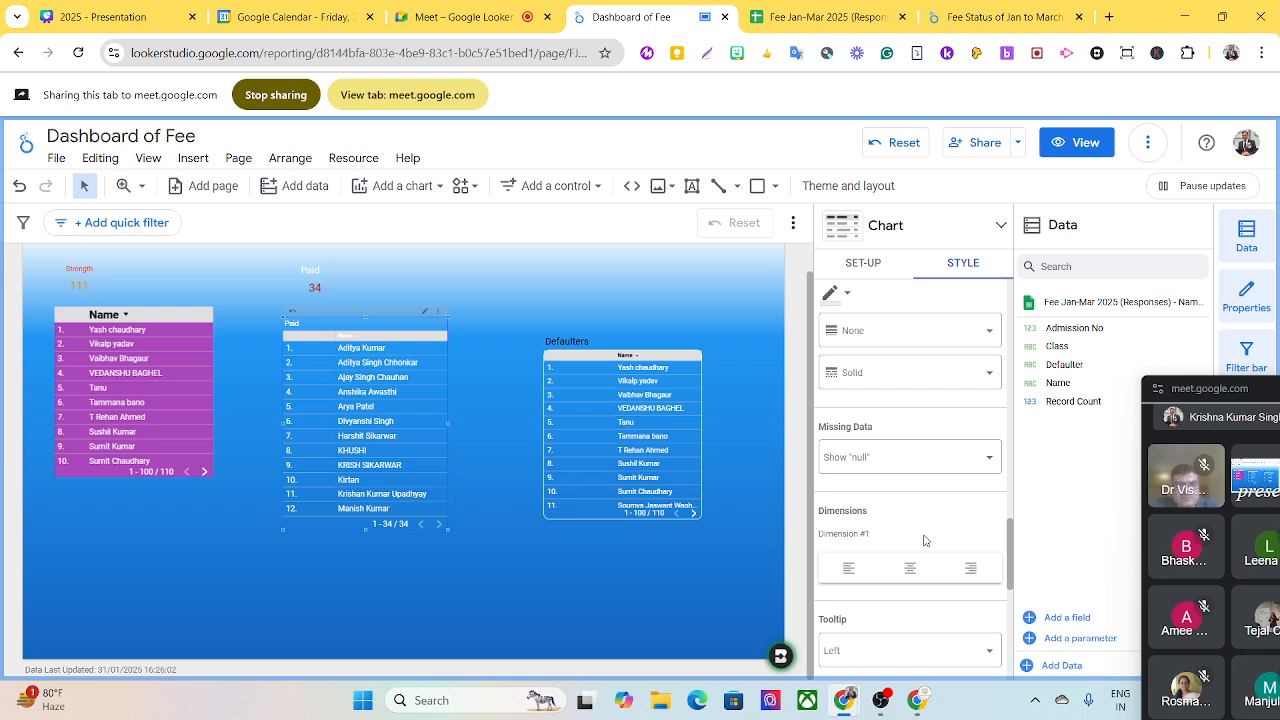
scroll(925, 541, down, 2)
scroll(925, 540, down, 3)
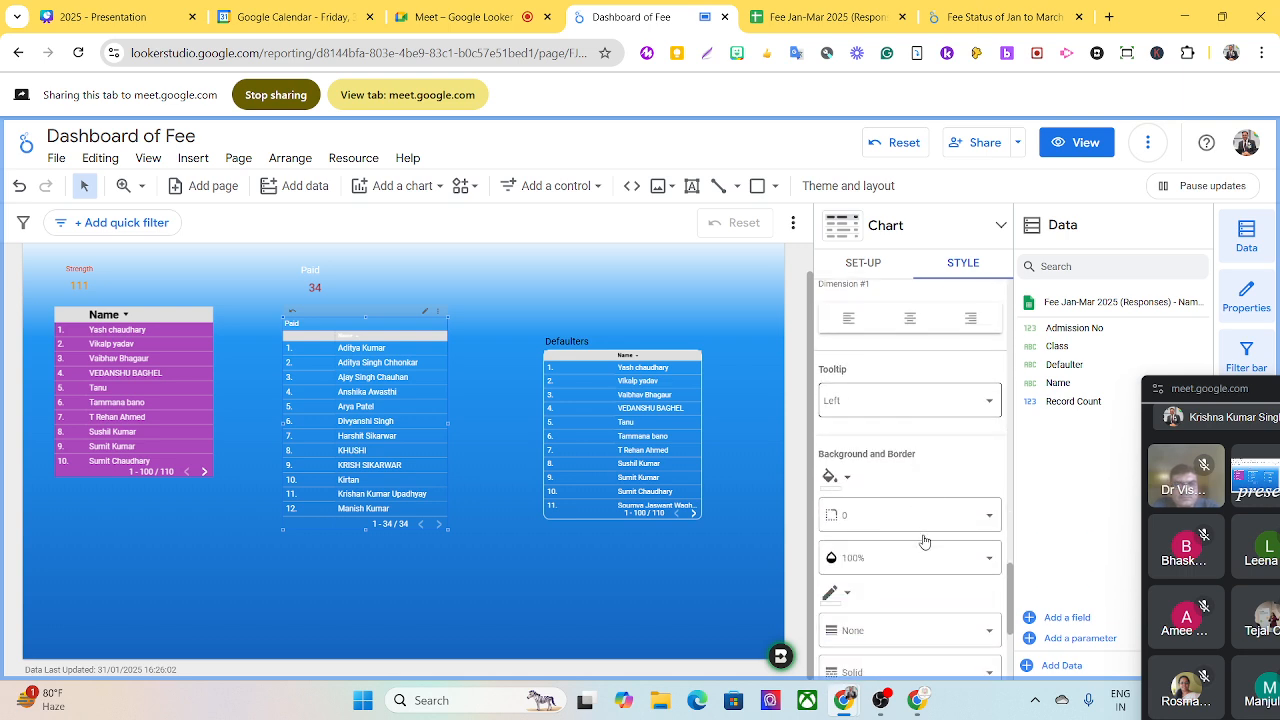
click(860, 527)
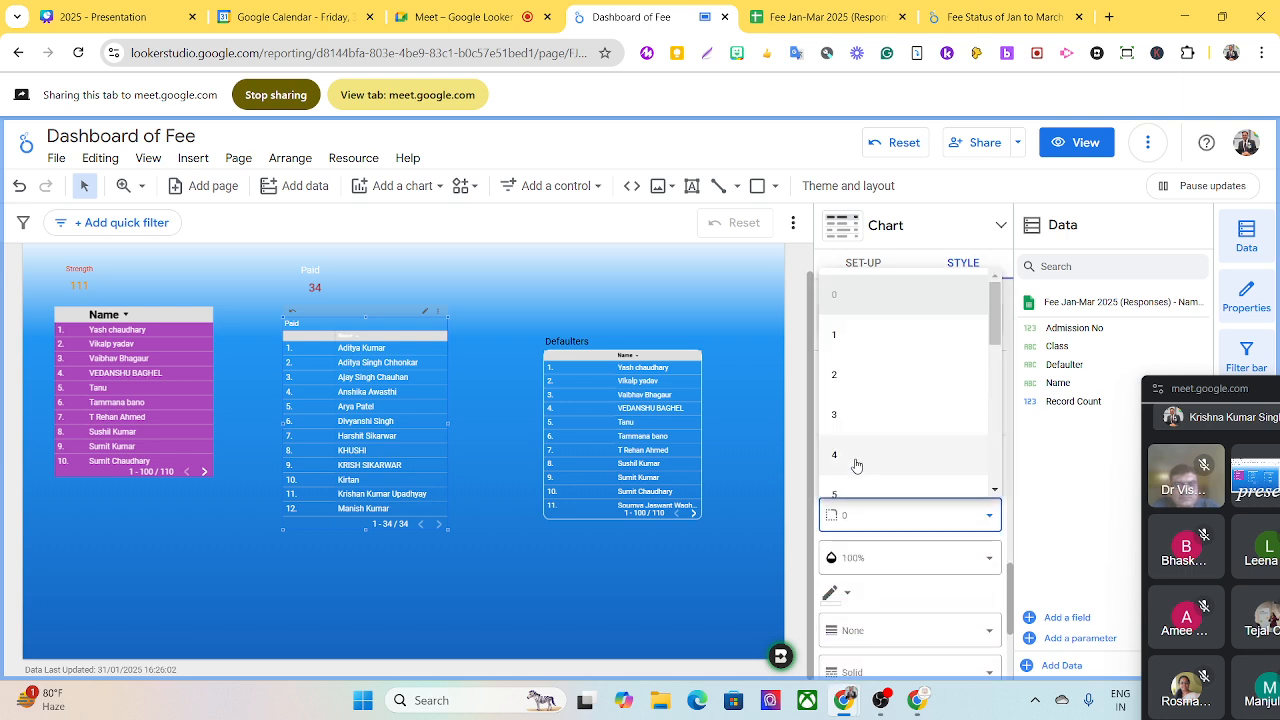
scroll(855, 463, down, 2)
click(837, 452)
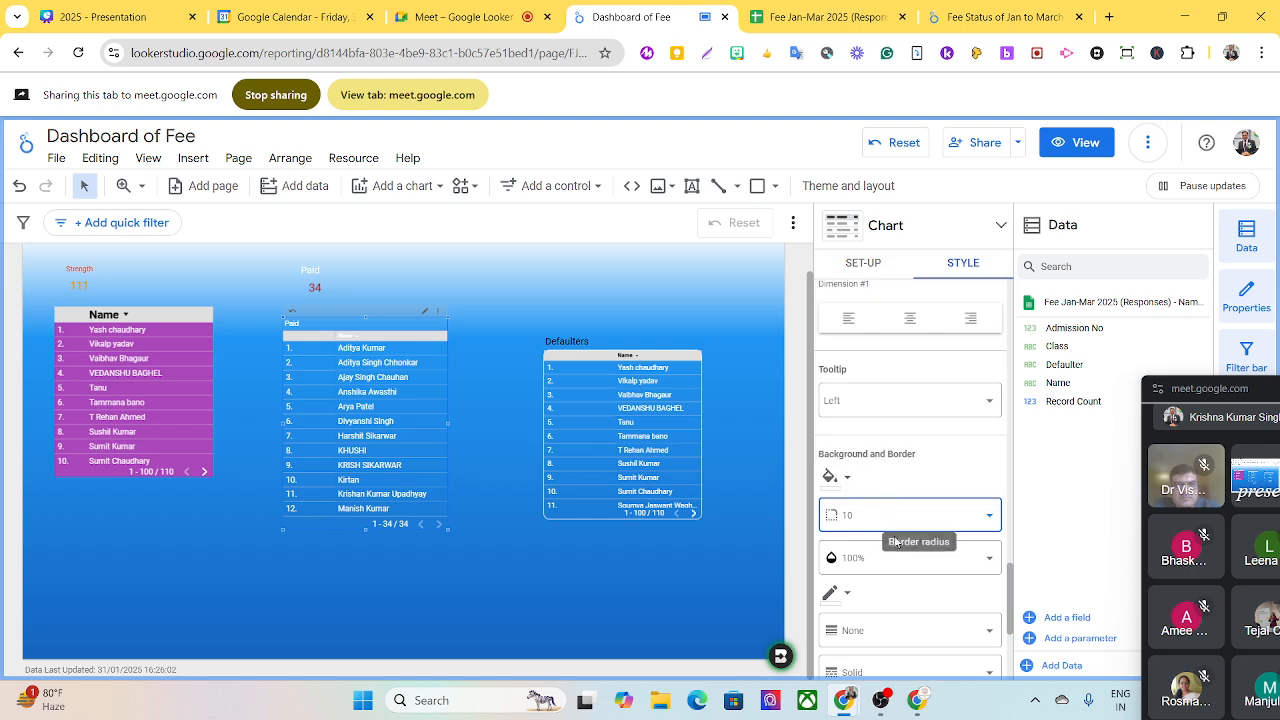
- Set the Paid table's border colour to white and its border weight to 2
click(838, 592)
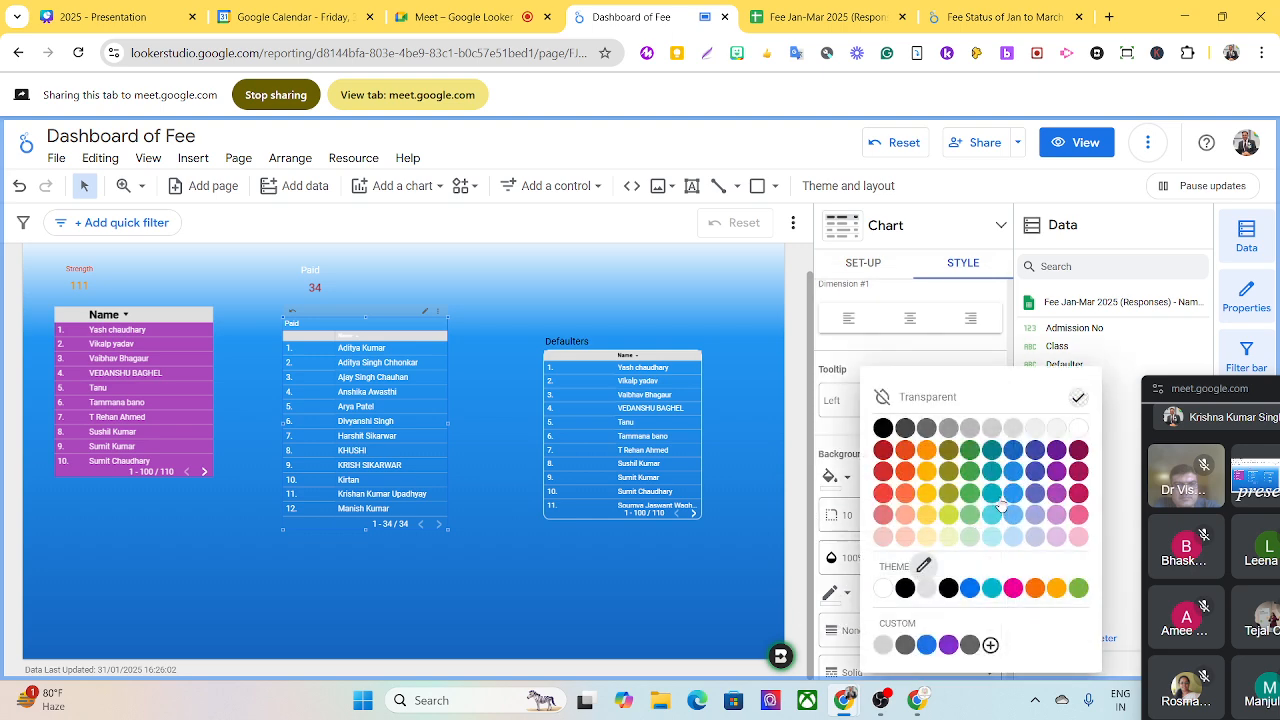
click(1077, 432)
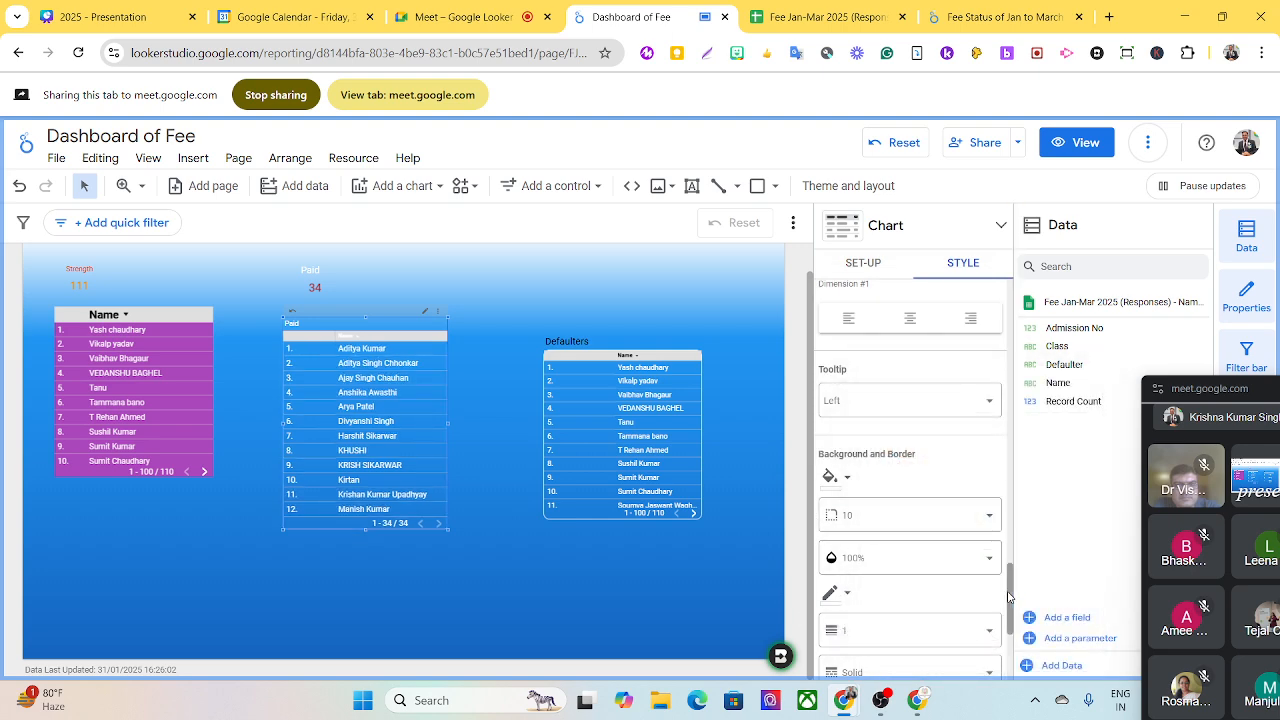
scroll(1008, 597, down, 1)
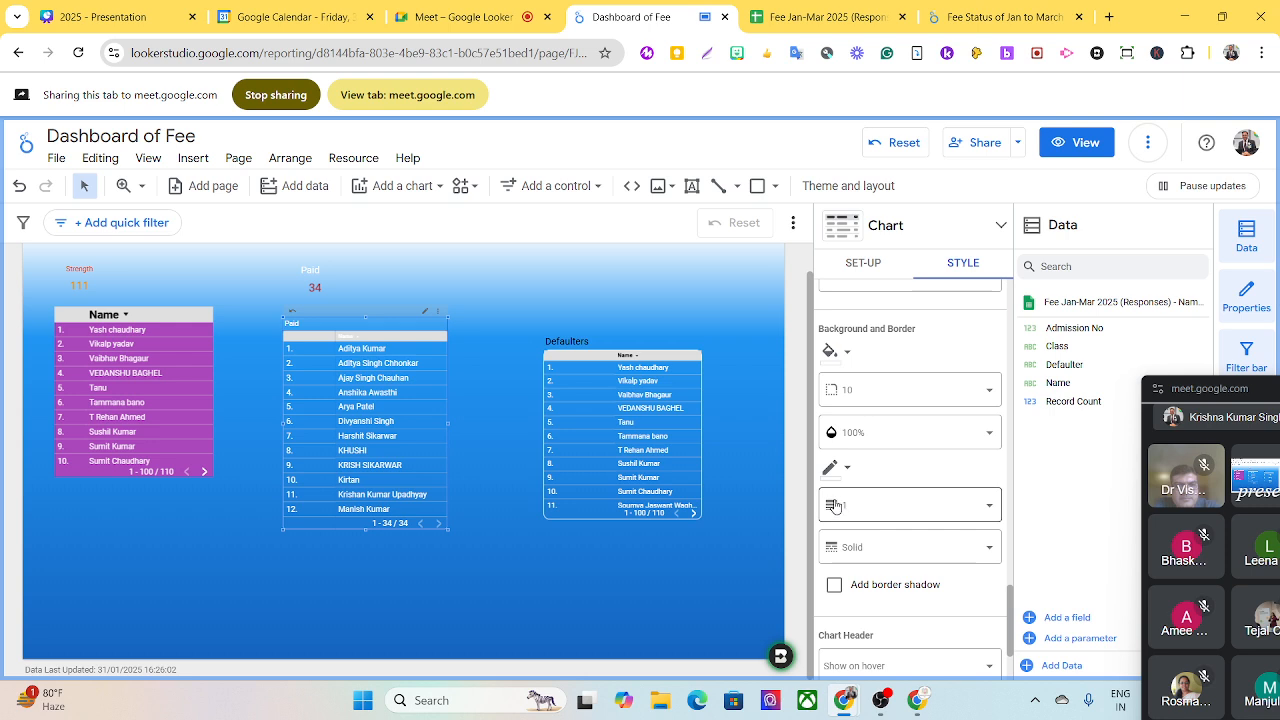
click(988, 506)
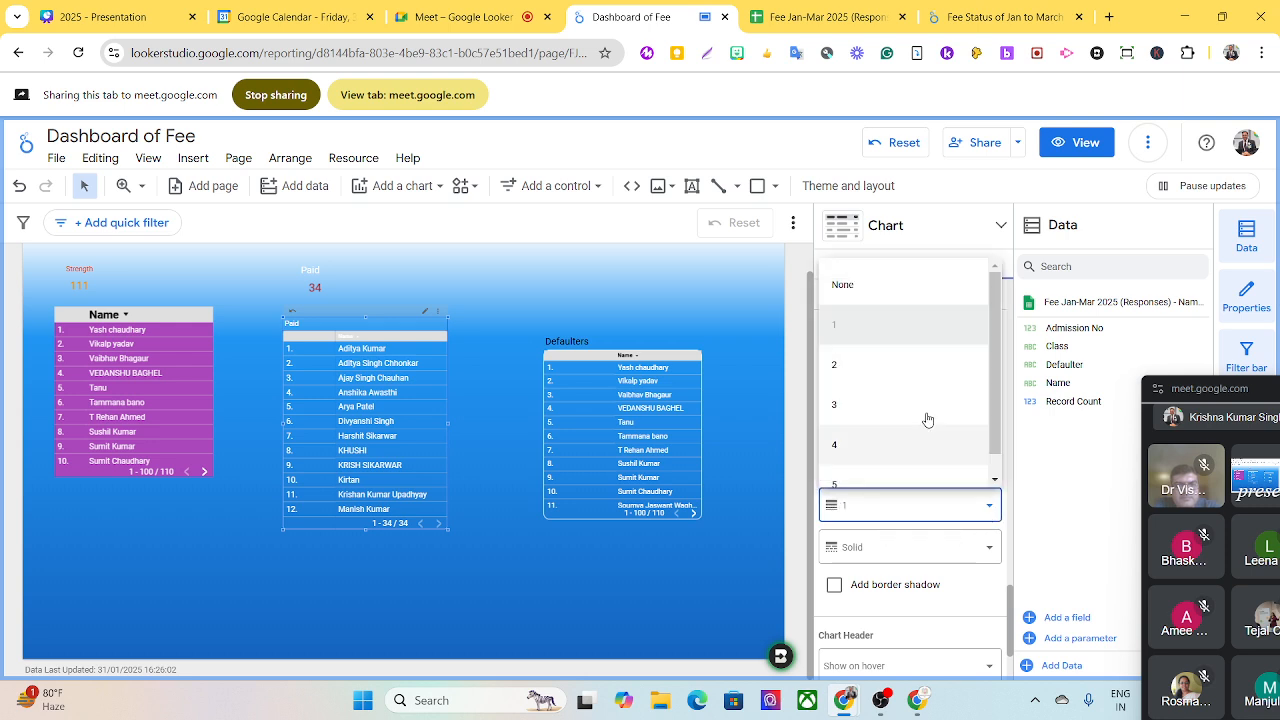
click(838, 368)
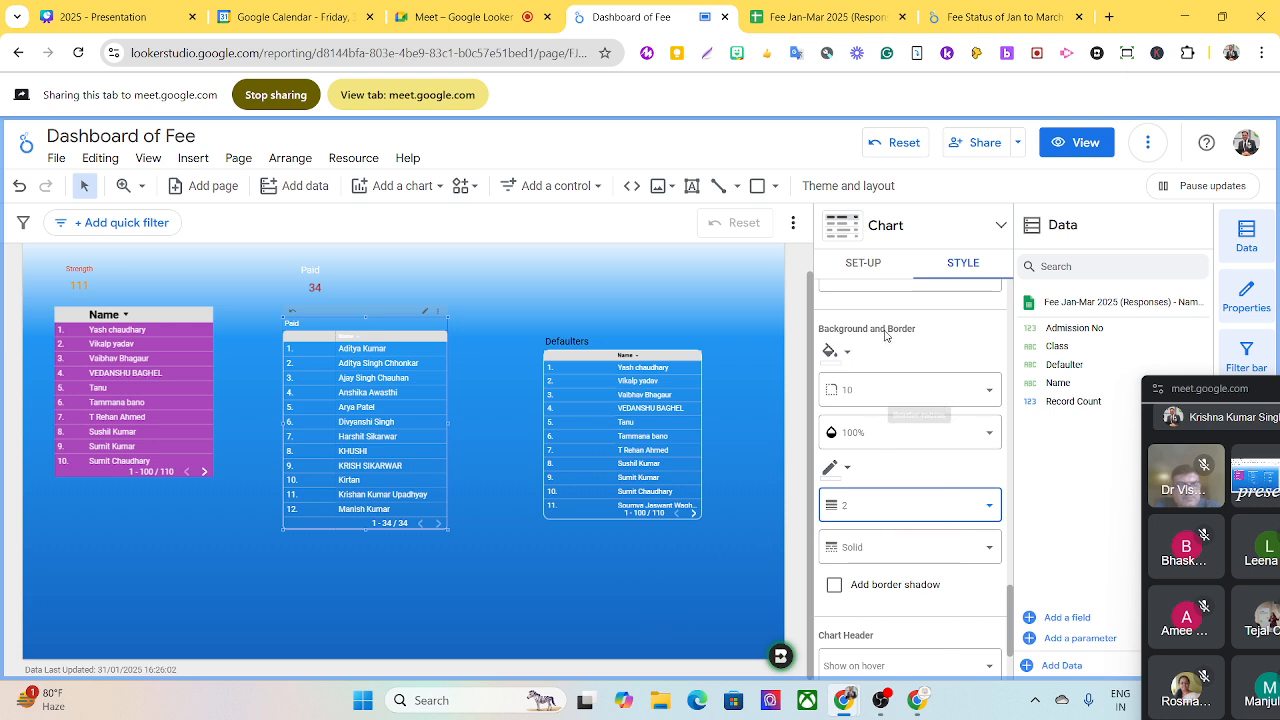
- Try the defaulter filter on the Paid table in place of its paid filter, and restore the paid filter
click(846, 265)
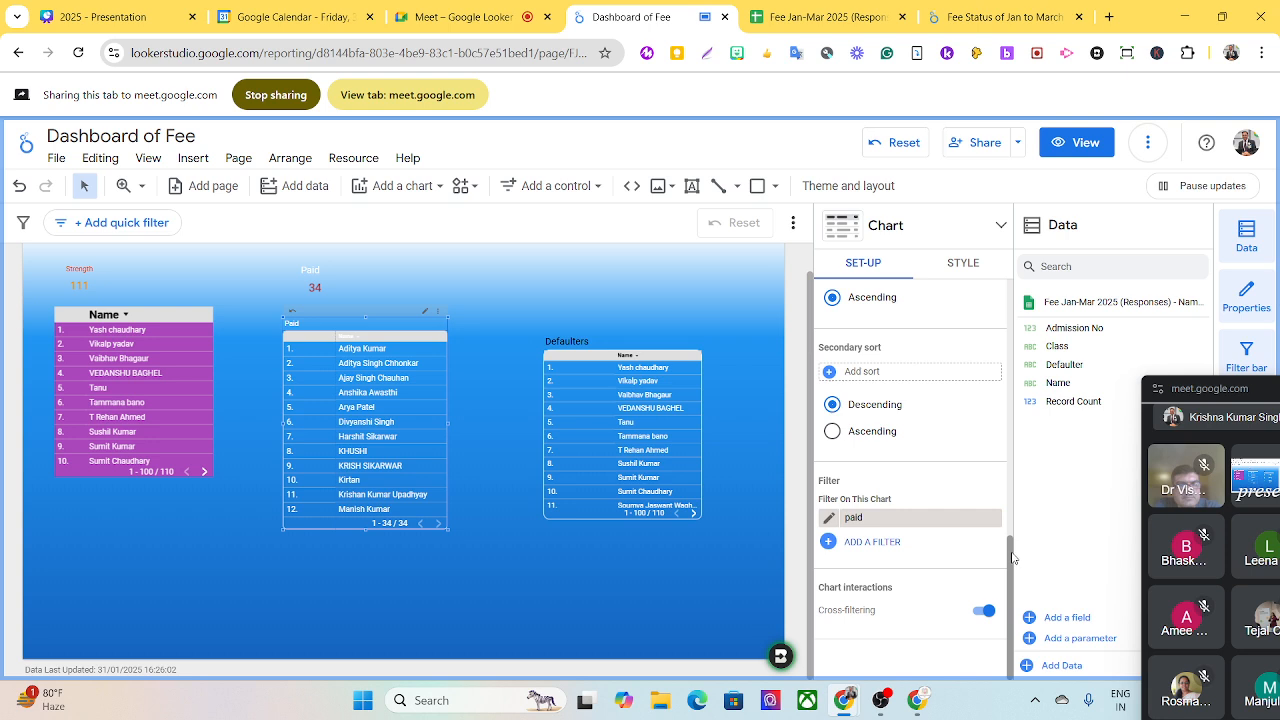
click(910, 518)
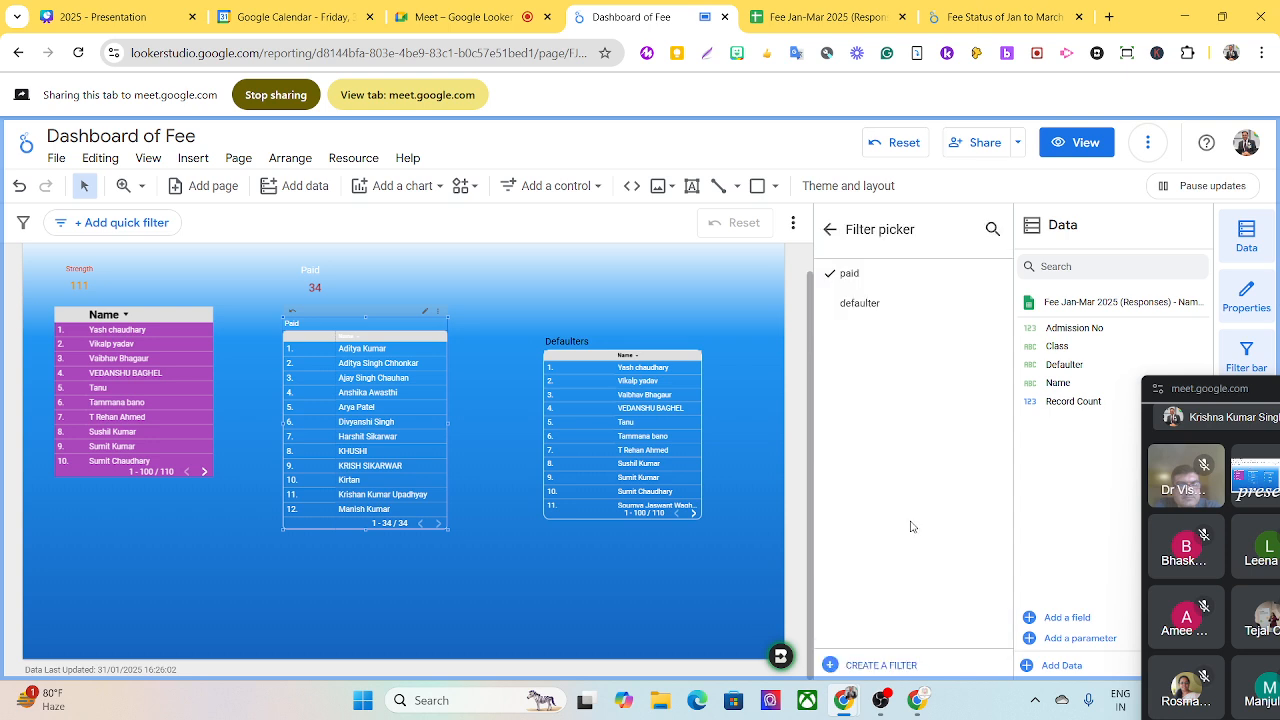
click(862, 303)
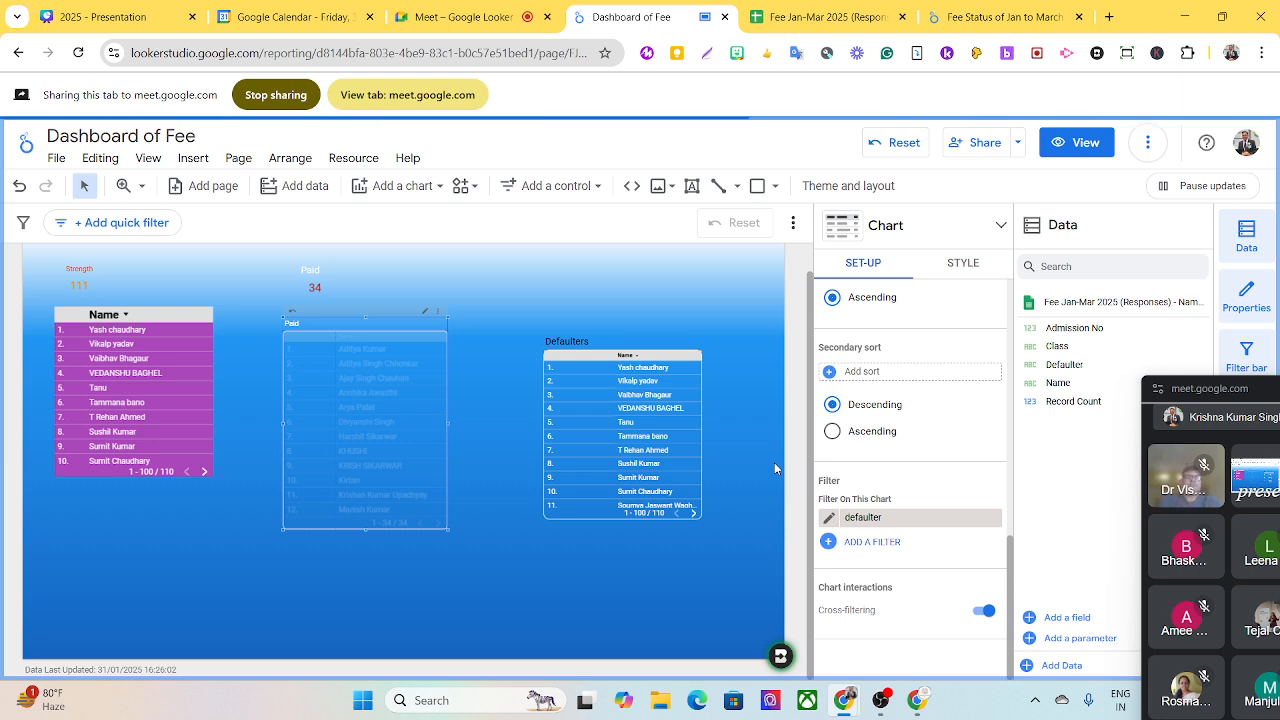
click(926, 517)
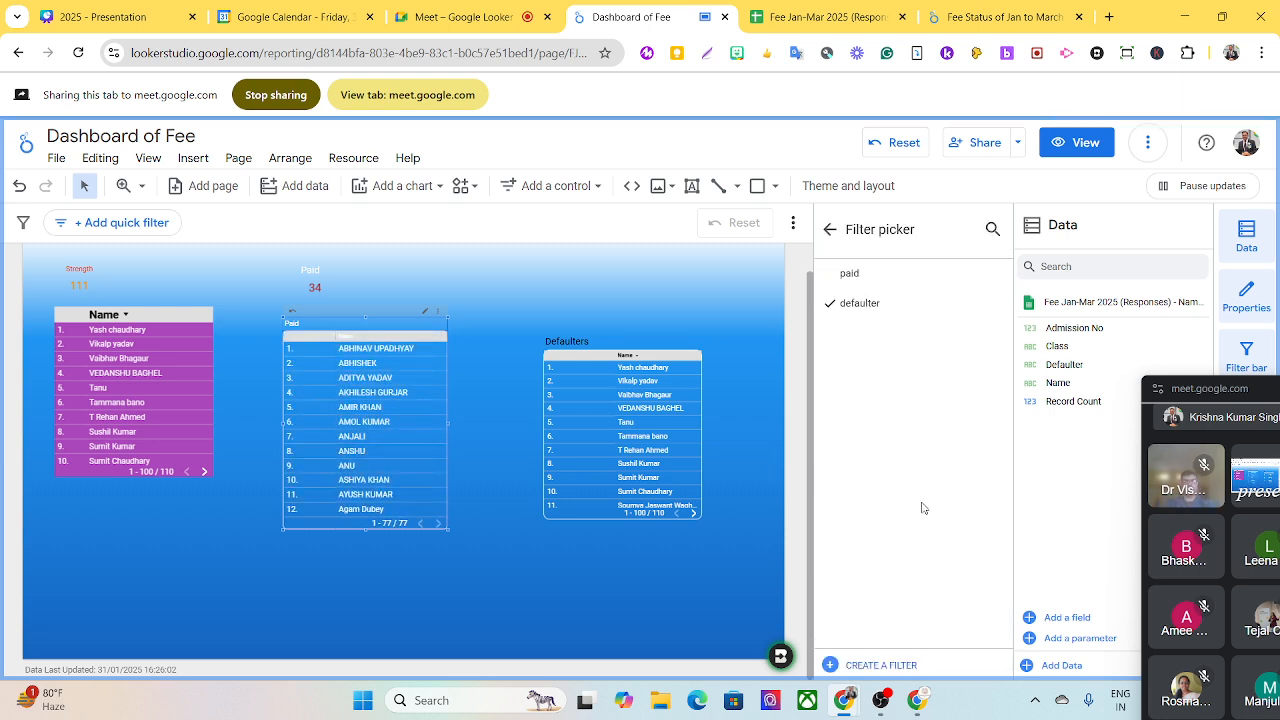
click(850, 274)
- Apply the defaulter filter to the Defaulters table and extend its lower edge to fit more rows
click(667, 356)
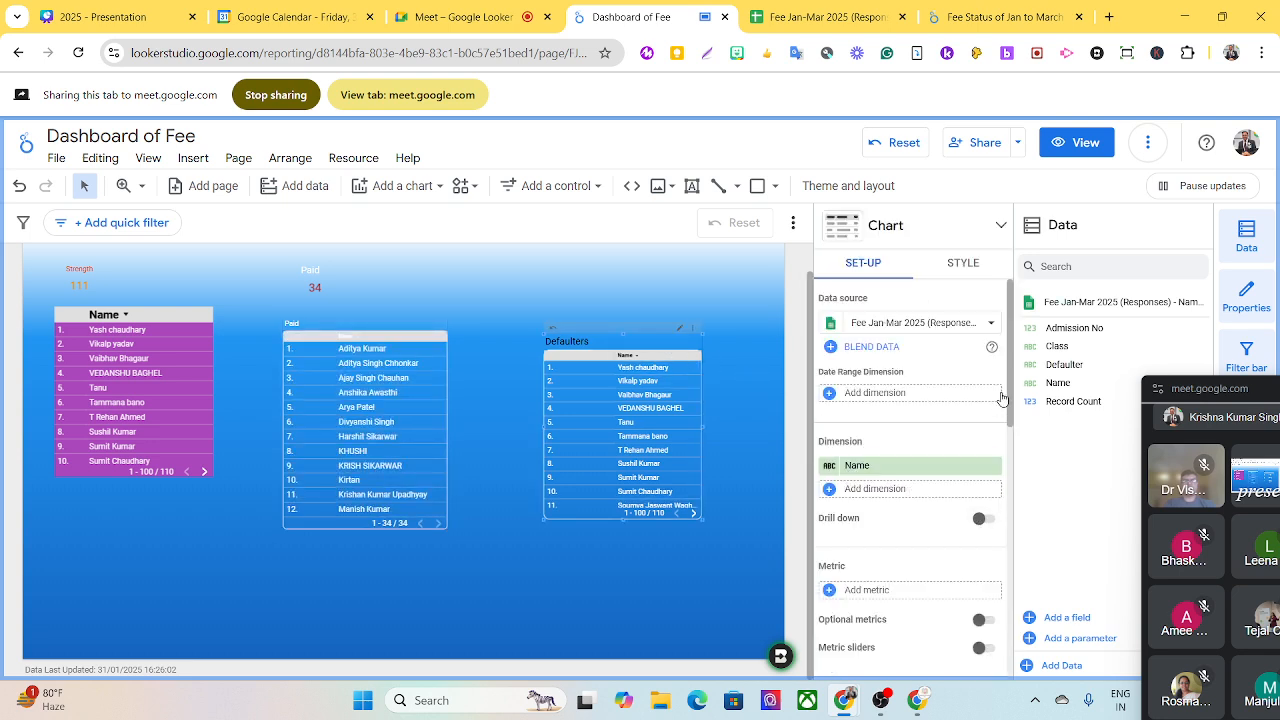
drag(1002, 398, 966, 623)
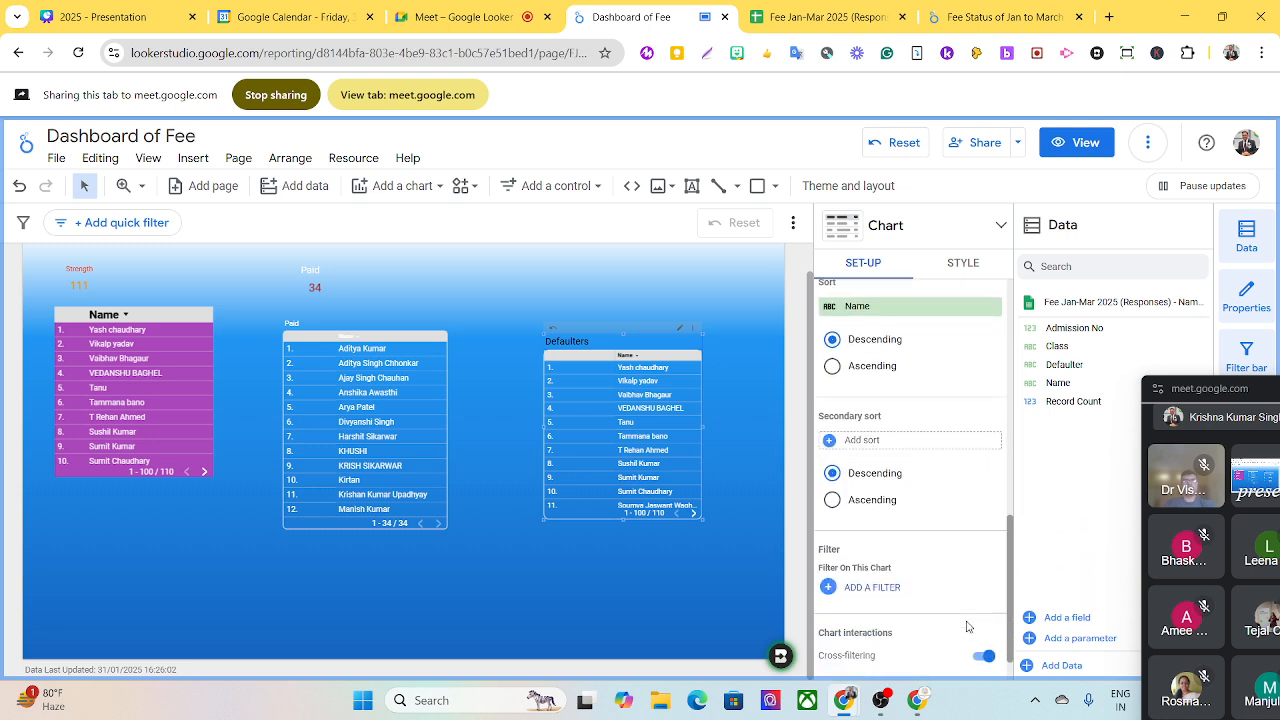
click(882, 588)
click(849, 305)
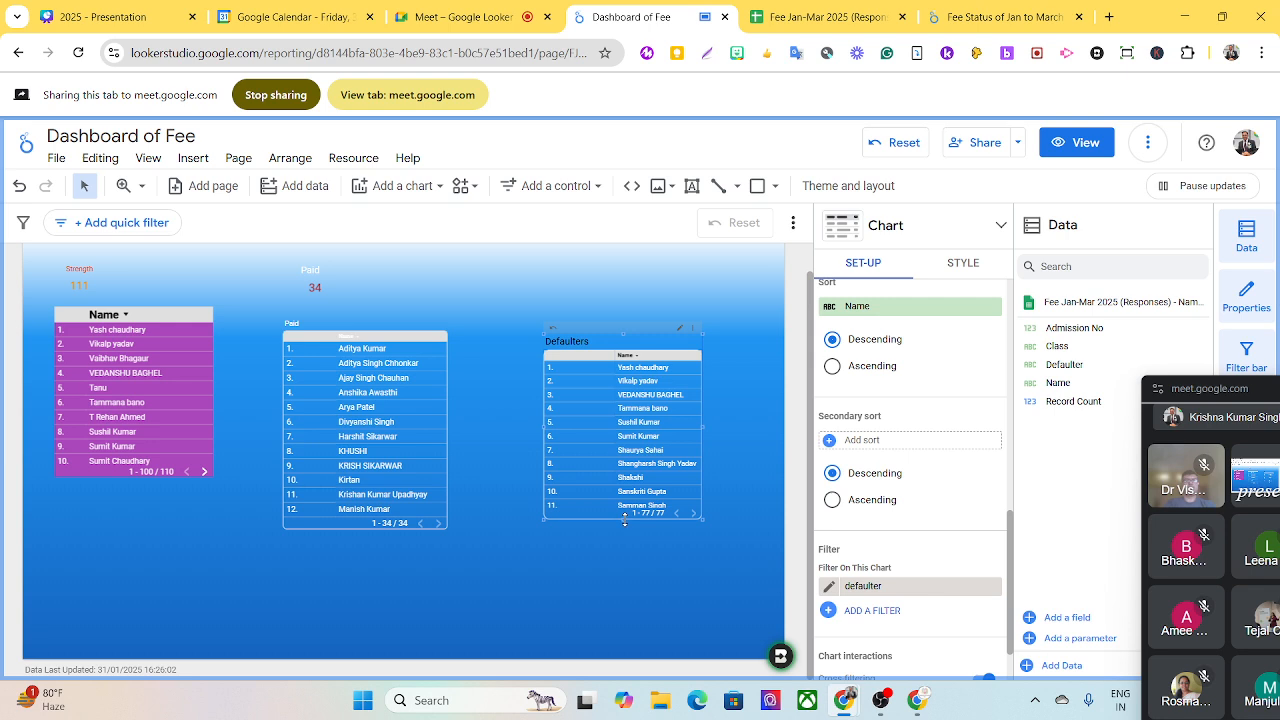
drag(625, 519, 634, 572)
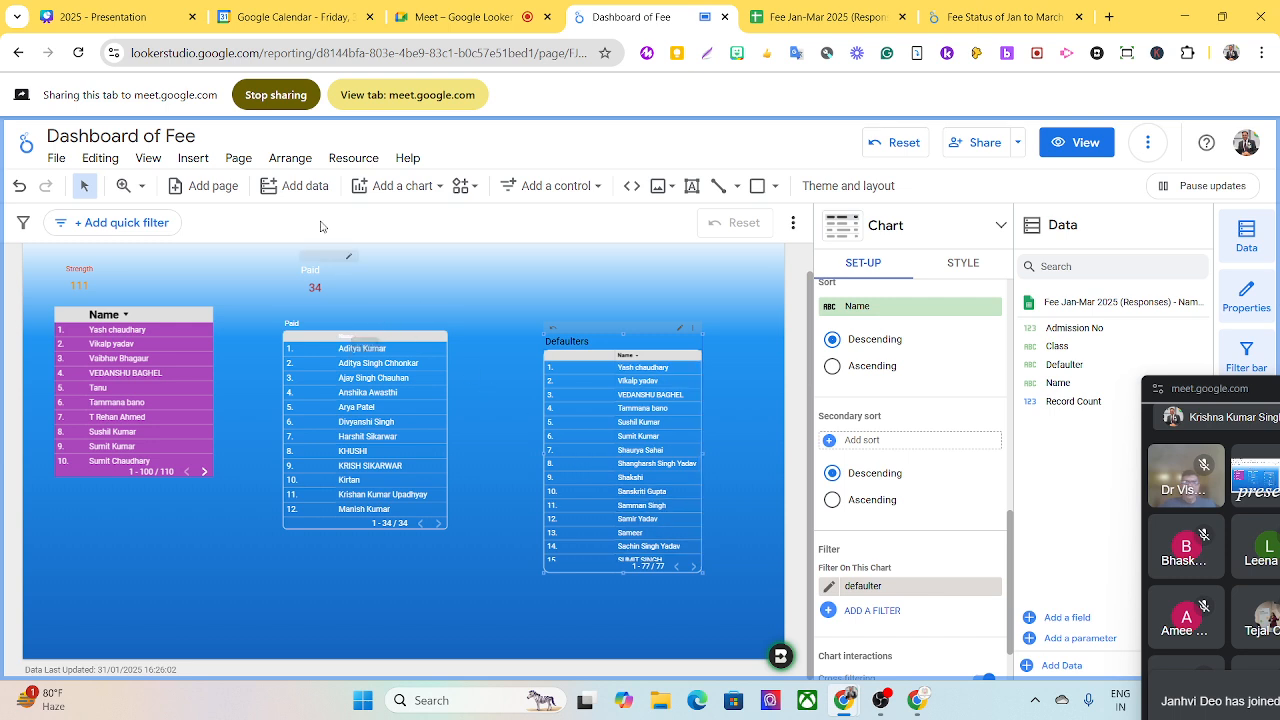
- Add a scorecard above the Defaulters table and set its metric to Record Count
click(382, 190)
click(375, 305)
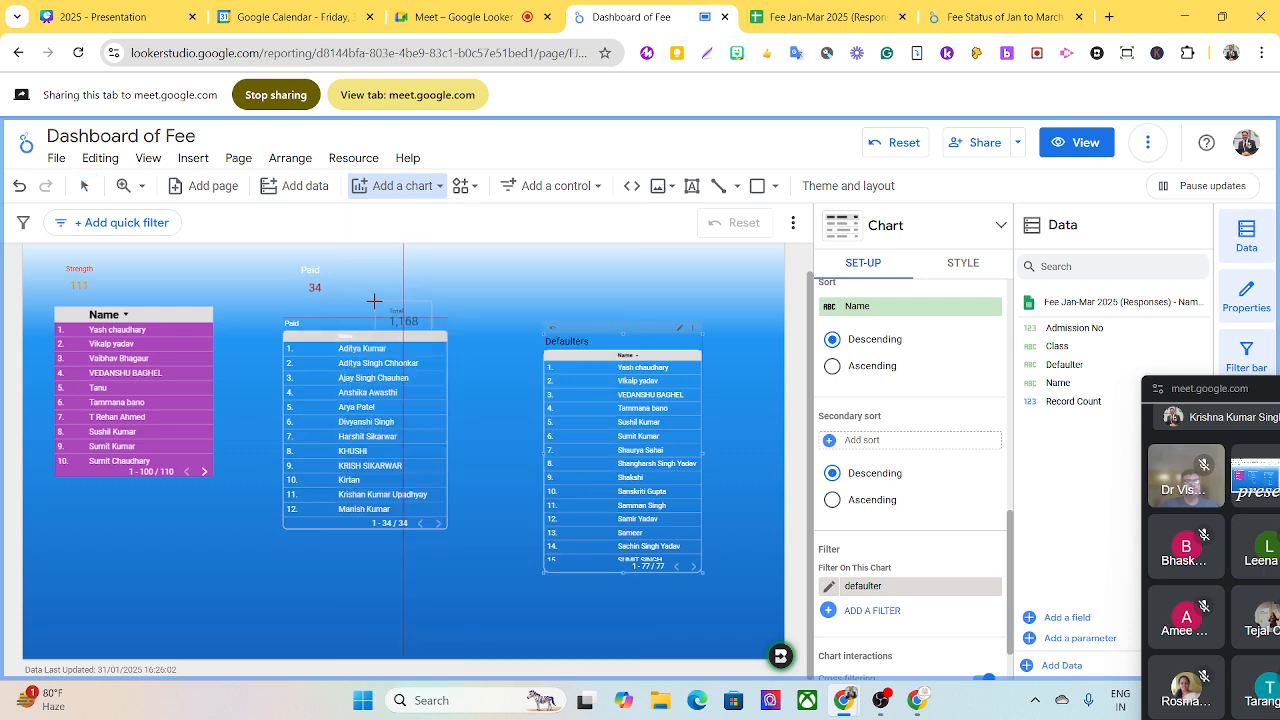
click(558, 262)
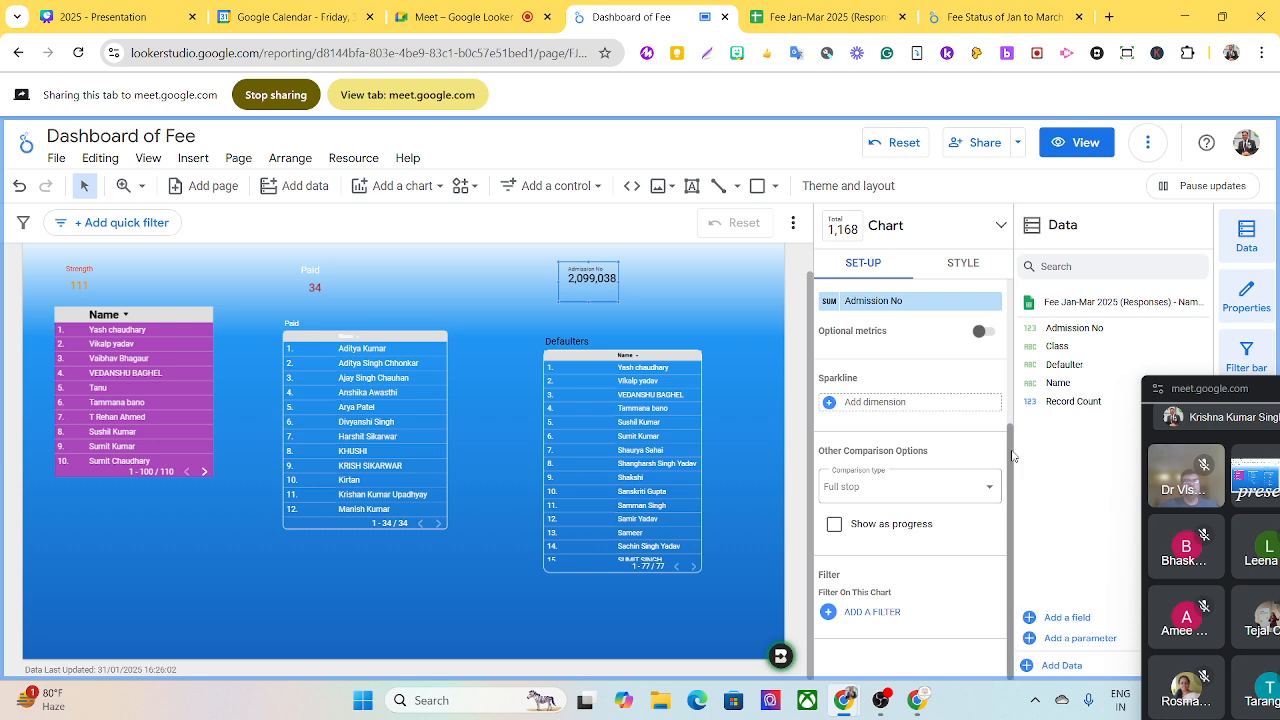
drag(1011, 456, 1011, 411)
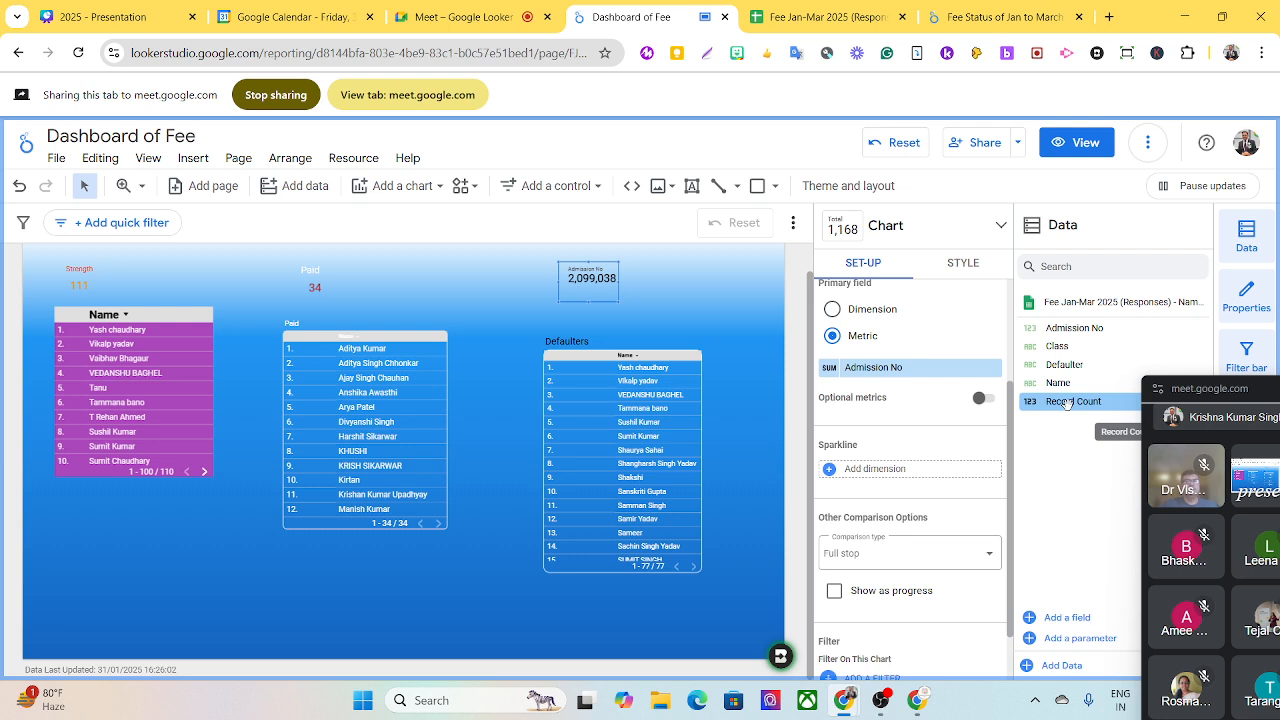
drag(1066, 403, 895, 378)
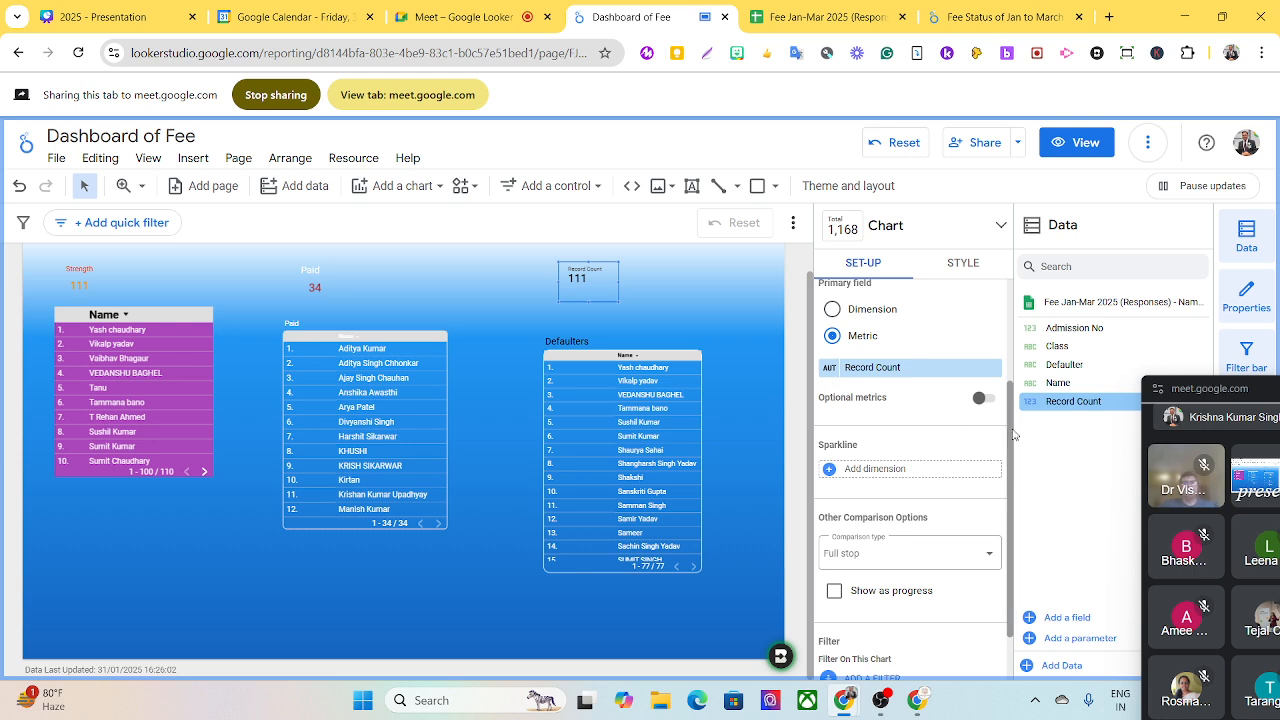
drag(1013, 433, 1005, 488)
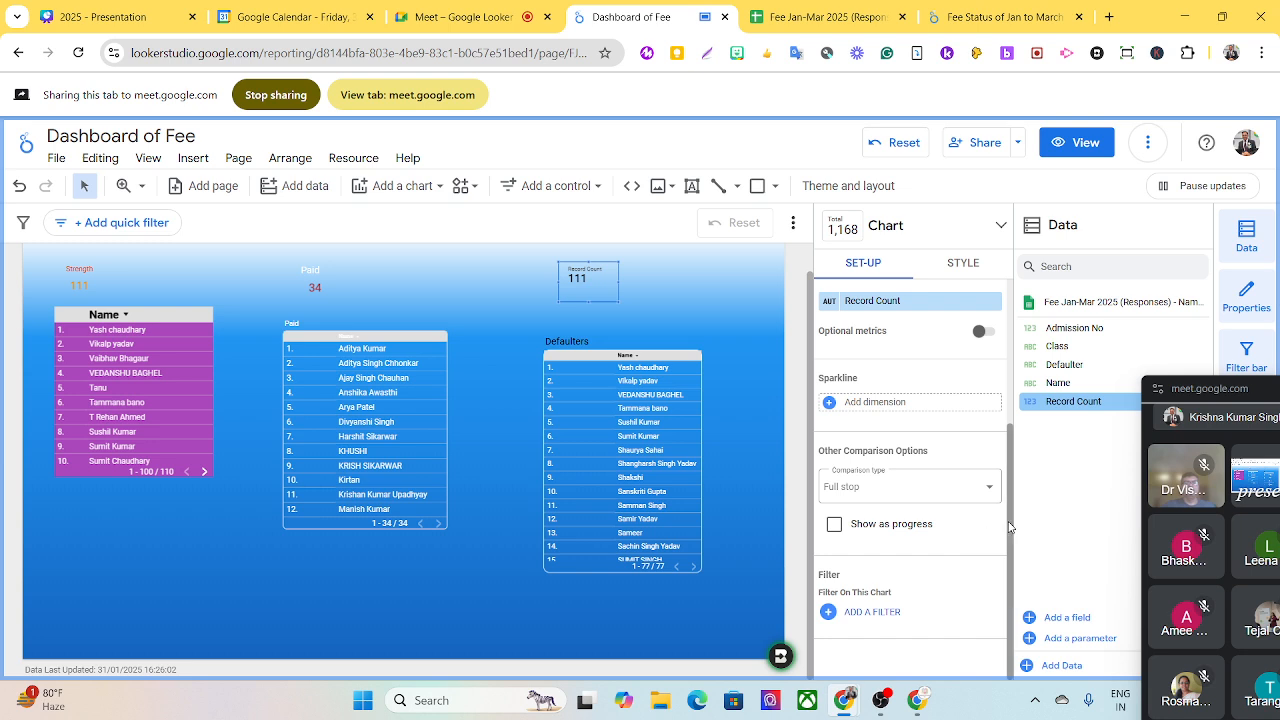
drag(1010, 525, 1005, 502)
scroll(1003, 501, up, 3)
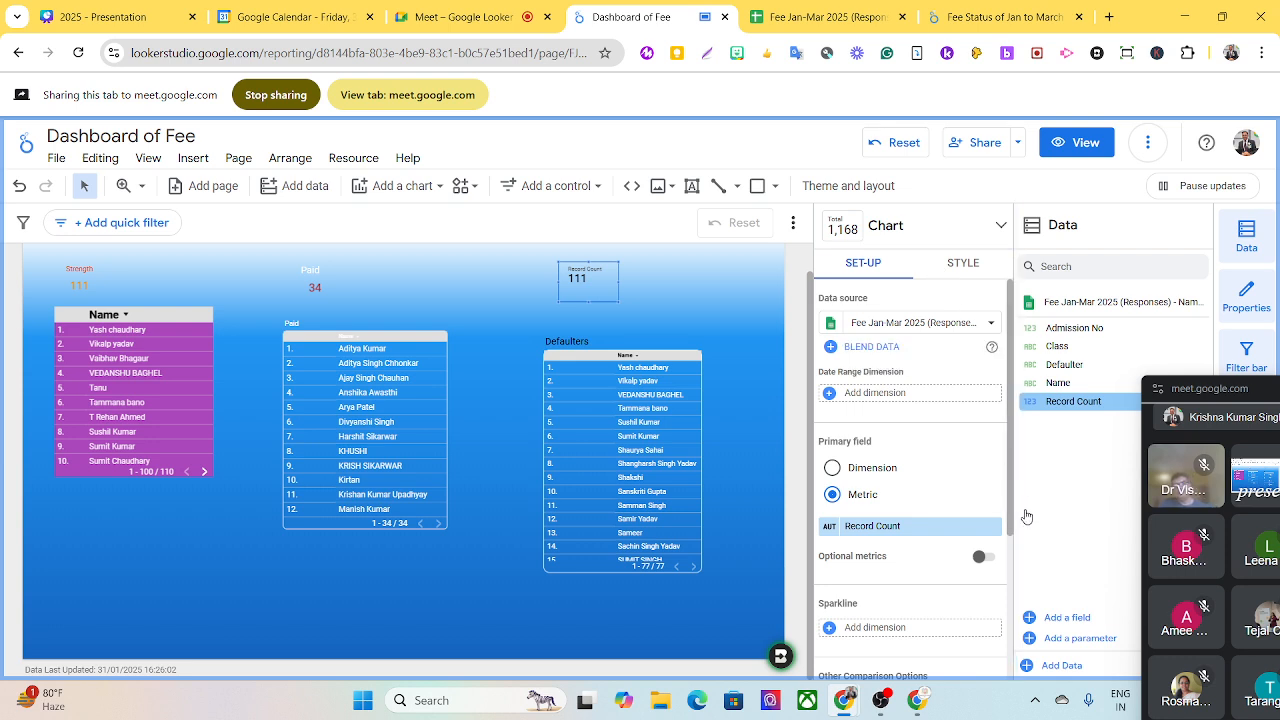
- Apply the defaulter filter to the Record Count scorecard above the Defaulters table
drag(1006, 516, 1008, 668)
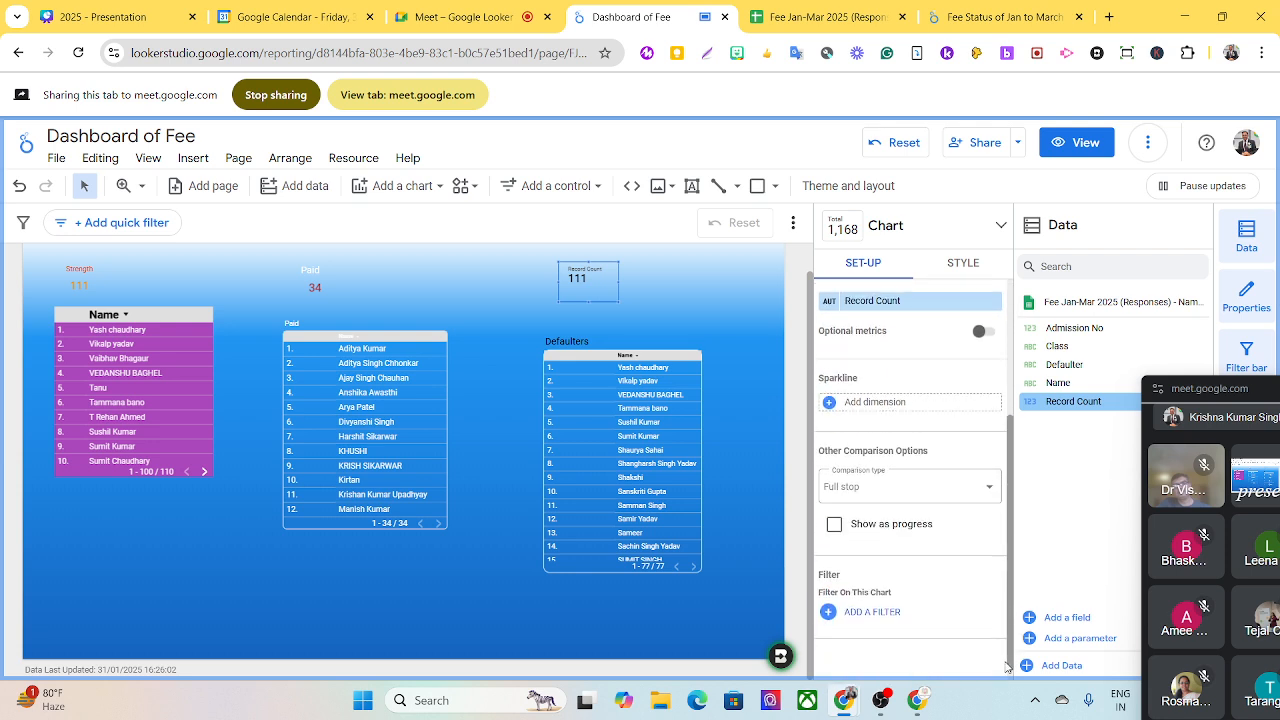
click(872, 612)
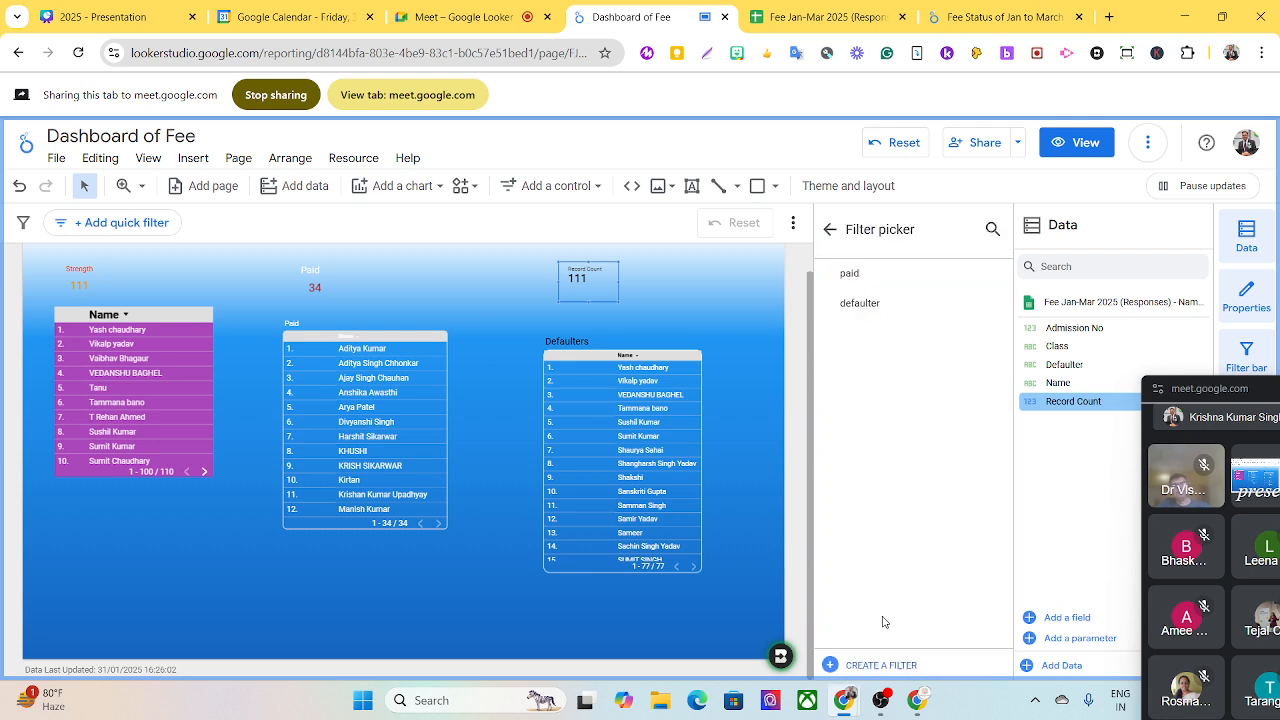
click(864, 302)
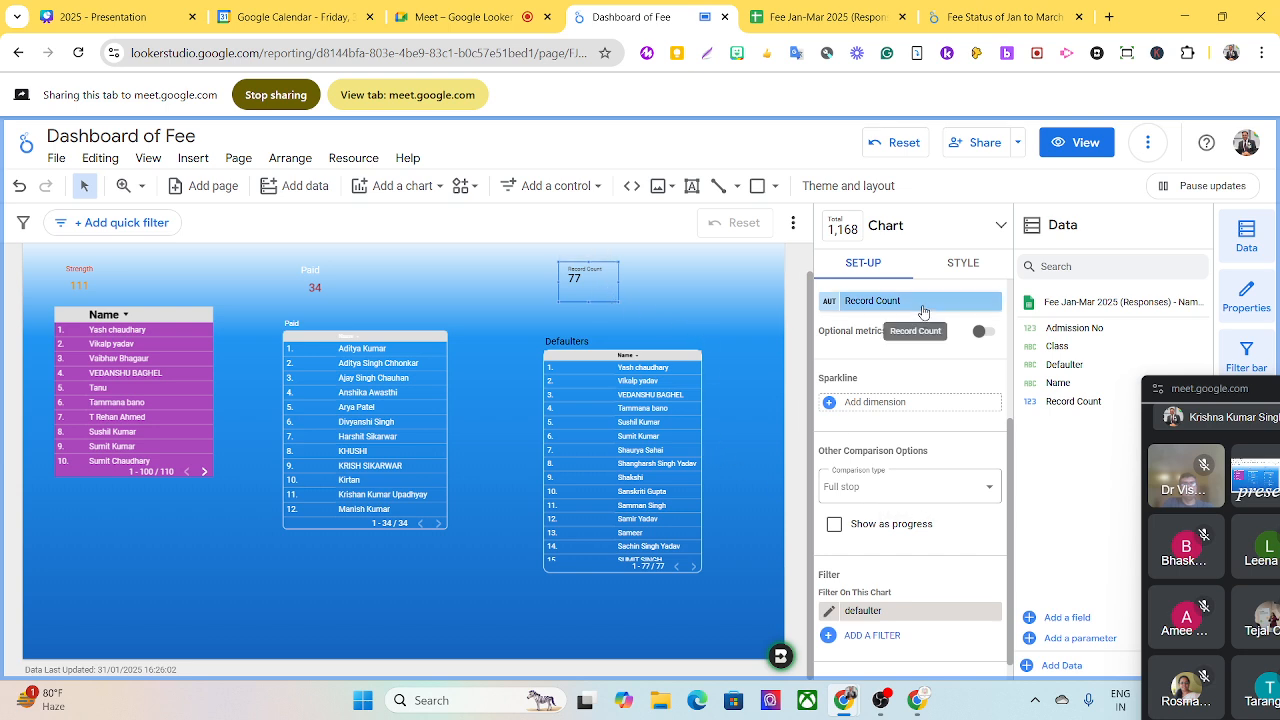
click(965, 266)
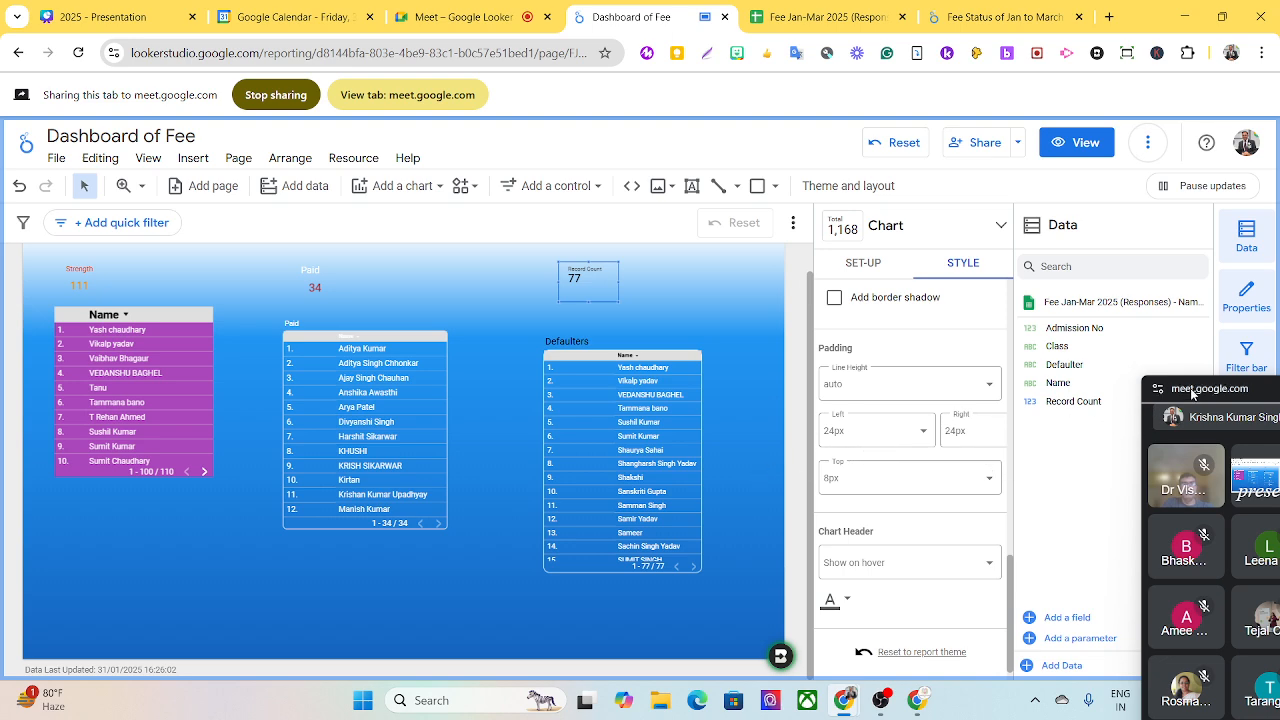
drag(1192, 390, 923, 351)
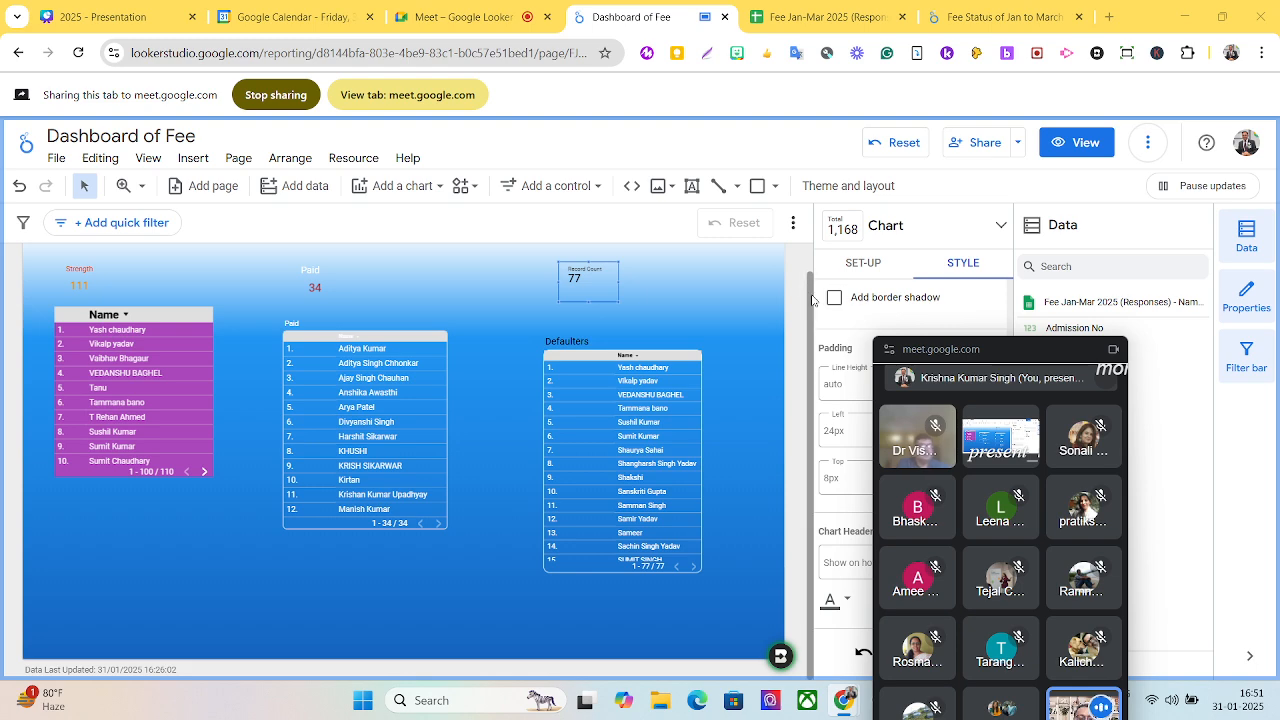
- Add a drop-down list control for Name between the Paid scorecard and the Record Count scorecard
scroll(808, 250, up, 1)
click(806, 251)
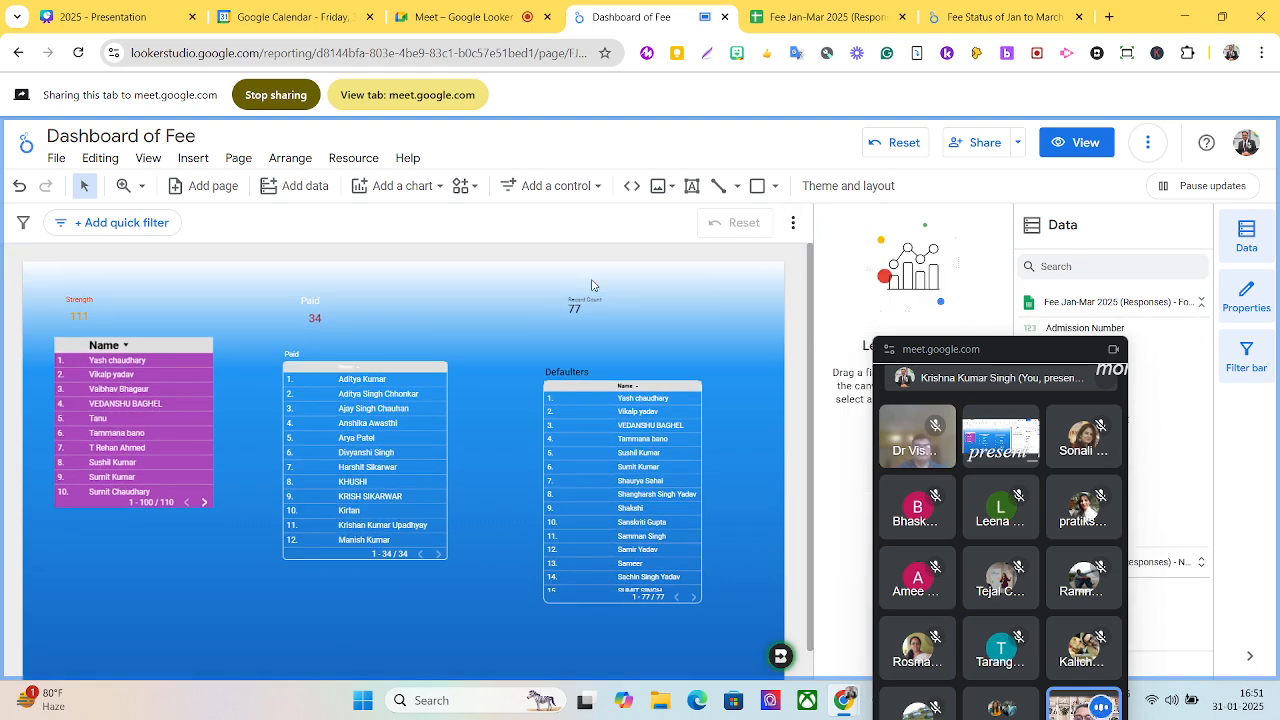
click(544, 190)
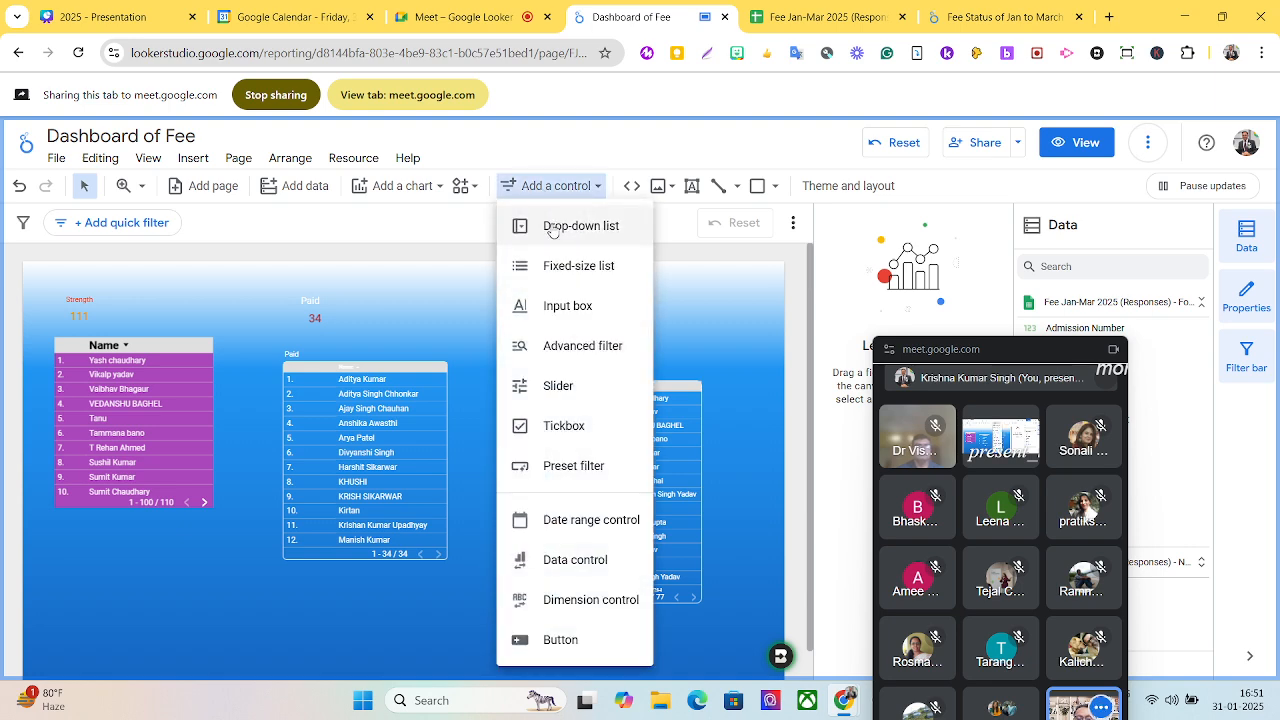
click(551, 228)
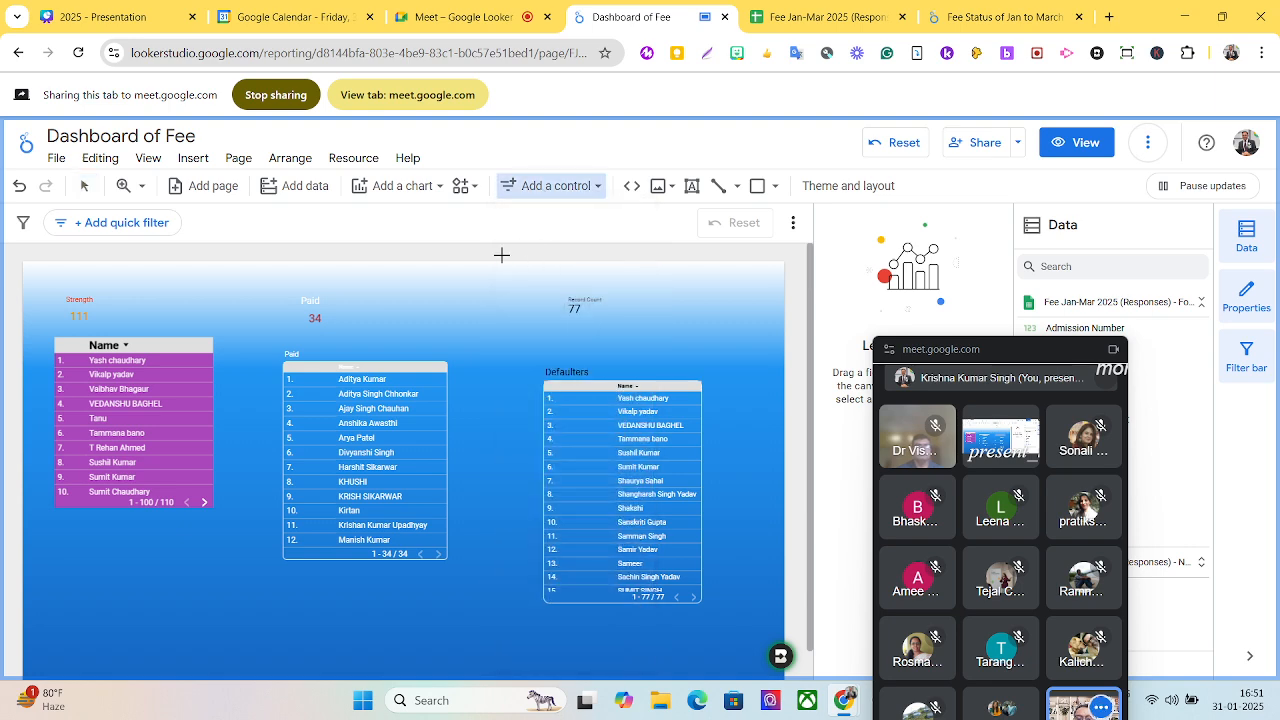
click(400, 289)
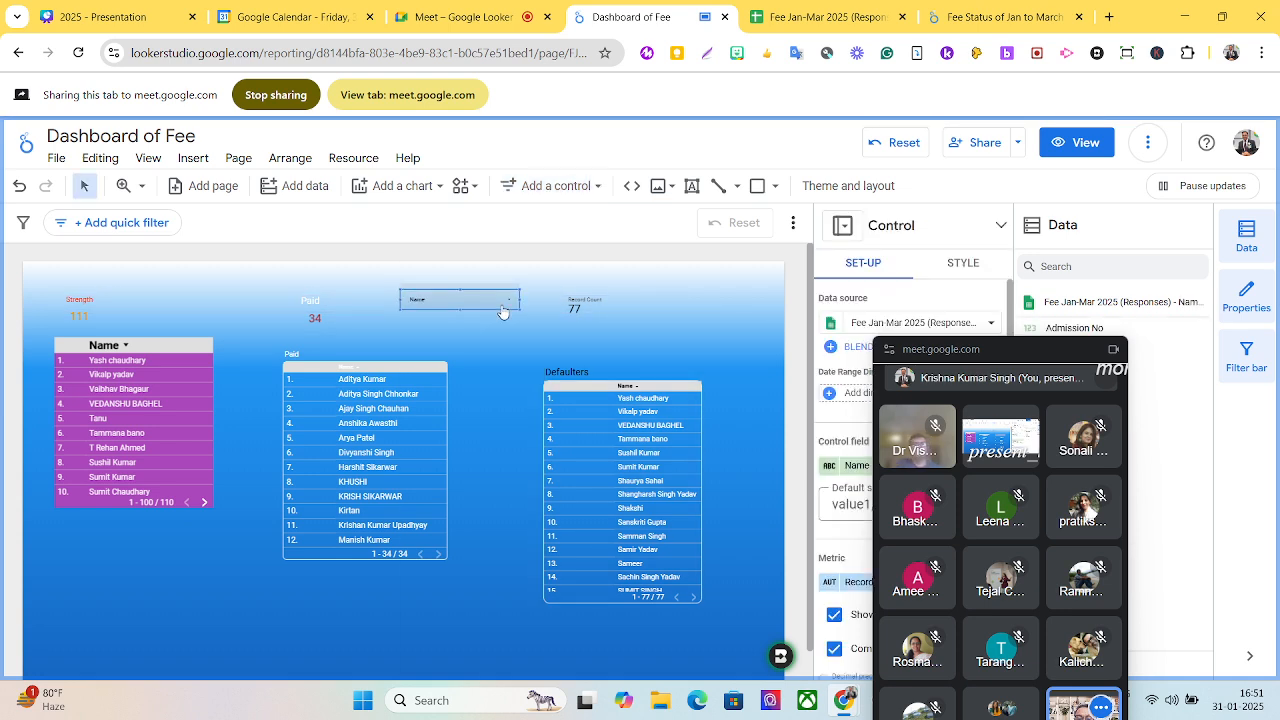
- Examine the names offered by the drop-down control and its data, metric, order and filter settings
click(507, 304)
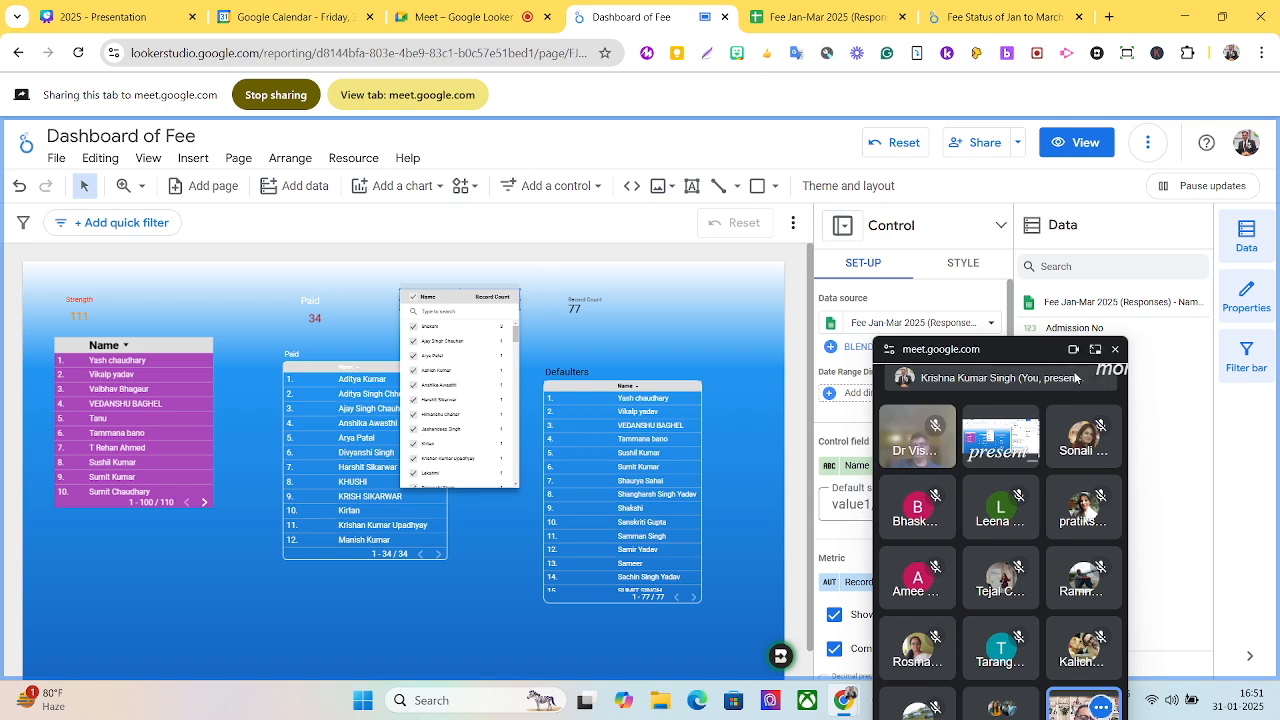
click(752, 294)
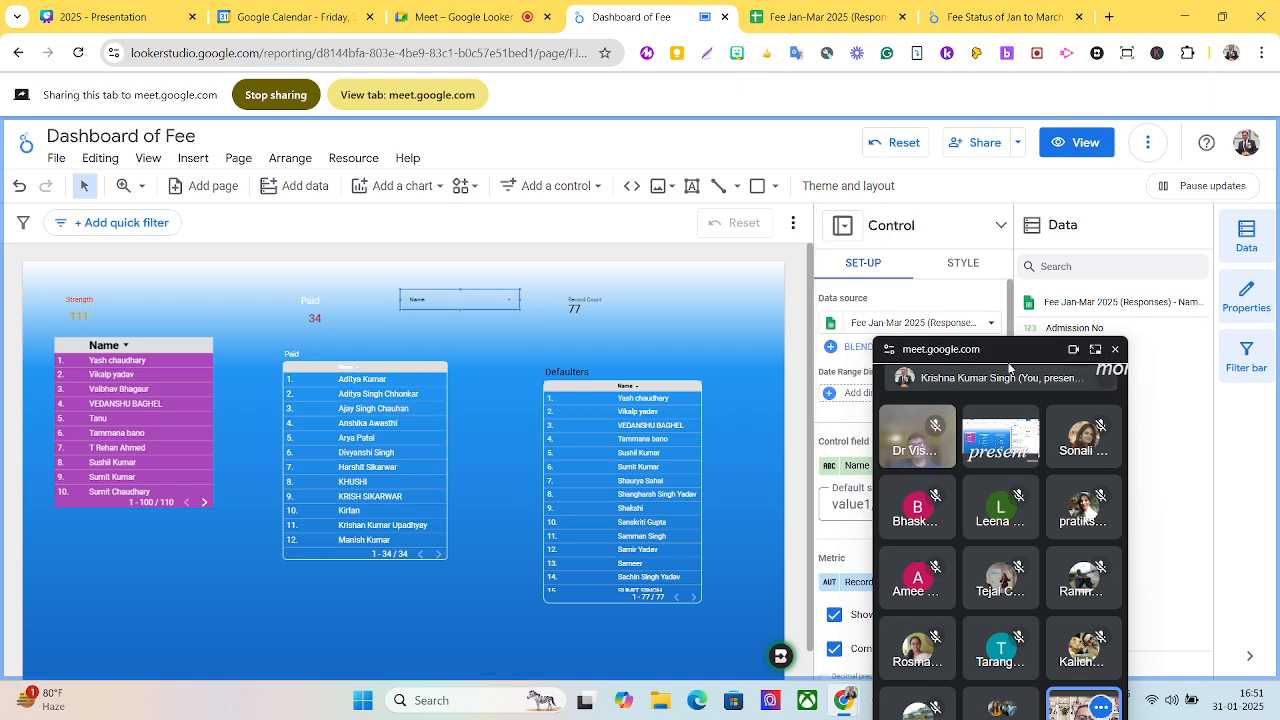
drag(1009, 358, 1174, 271)
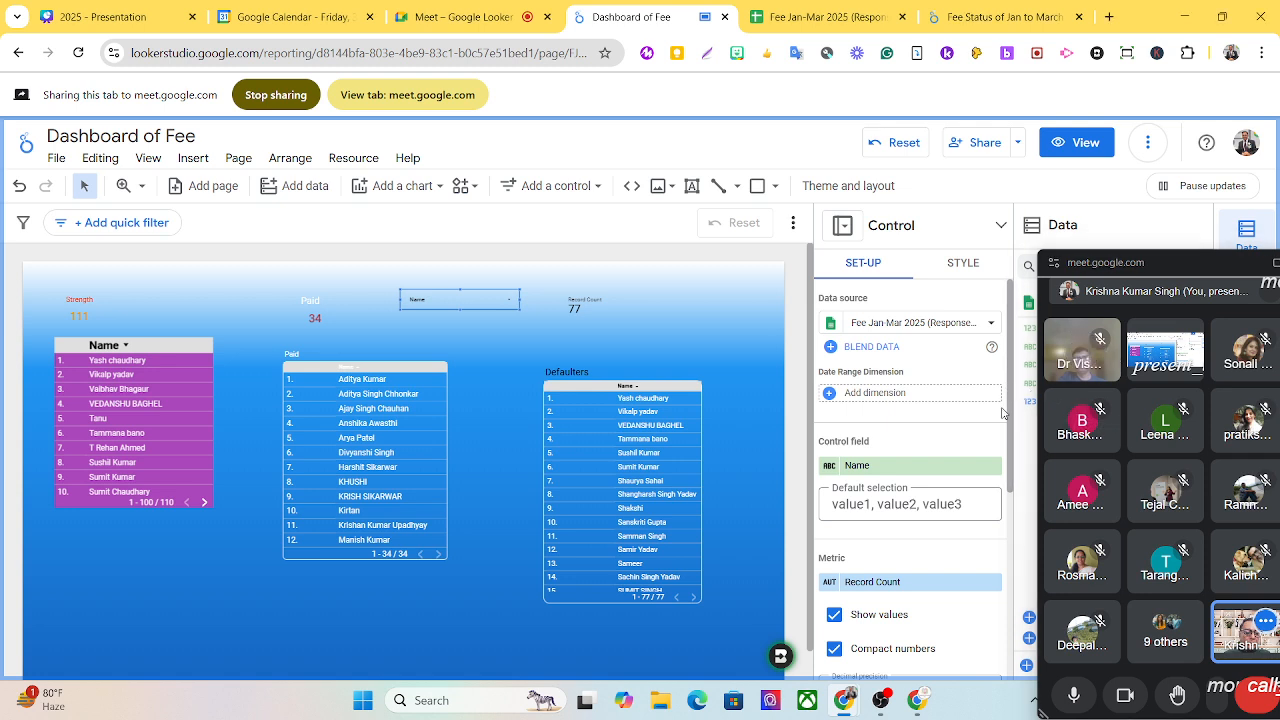
drag(1010, 410, 1004, 648)
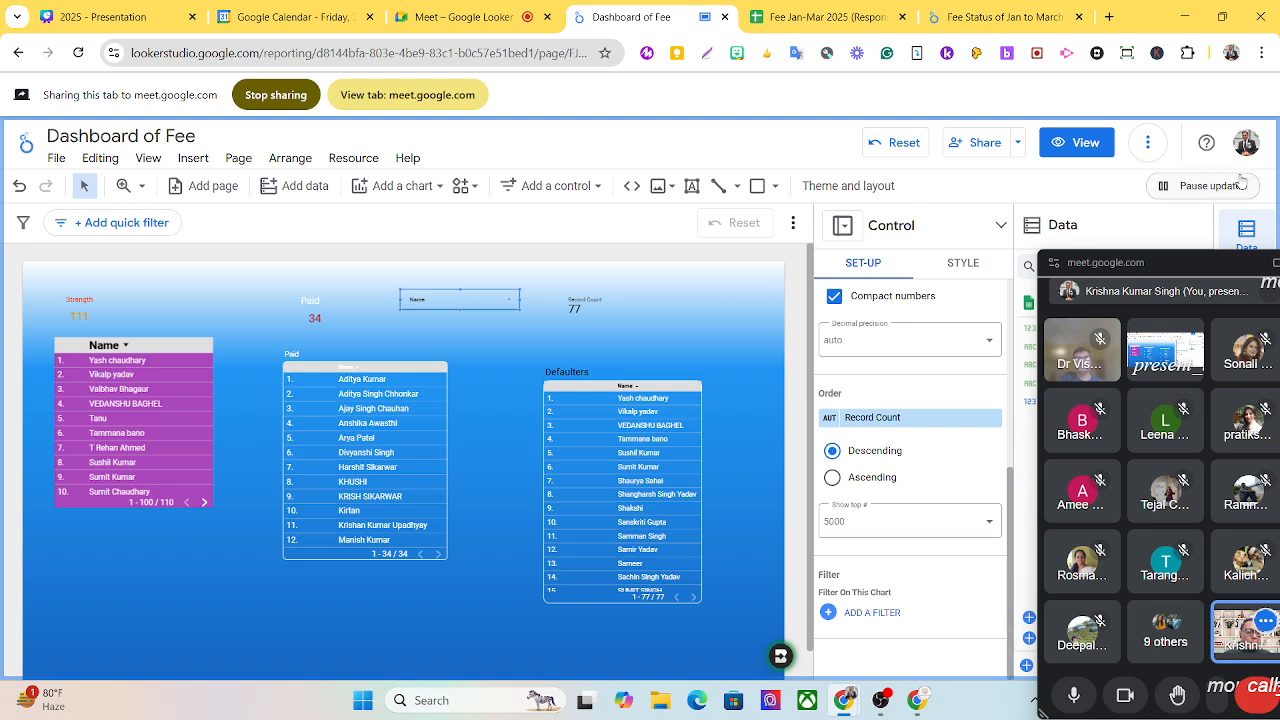
drag(1134, 262, 862, 214)
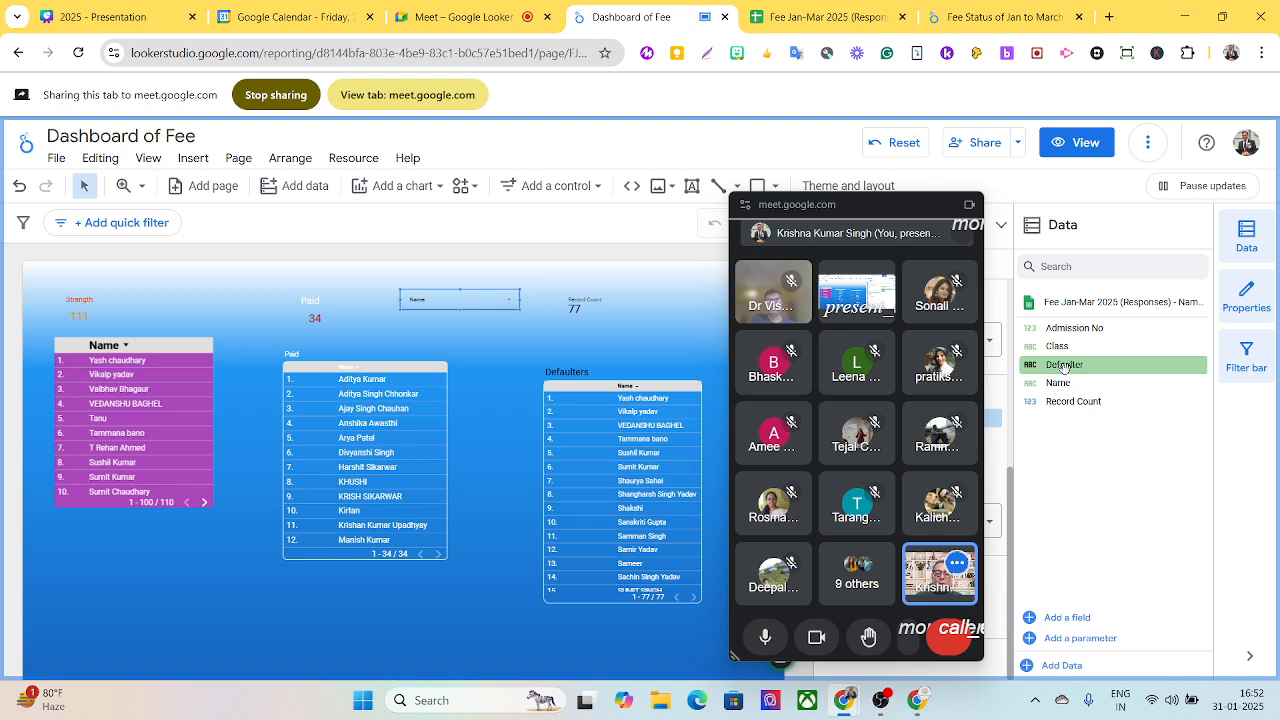
click(511, 305)
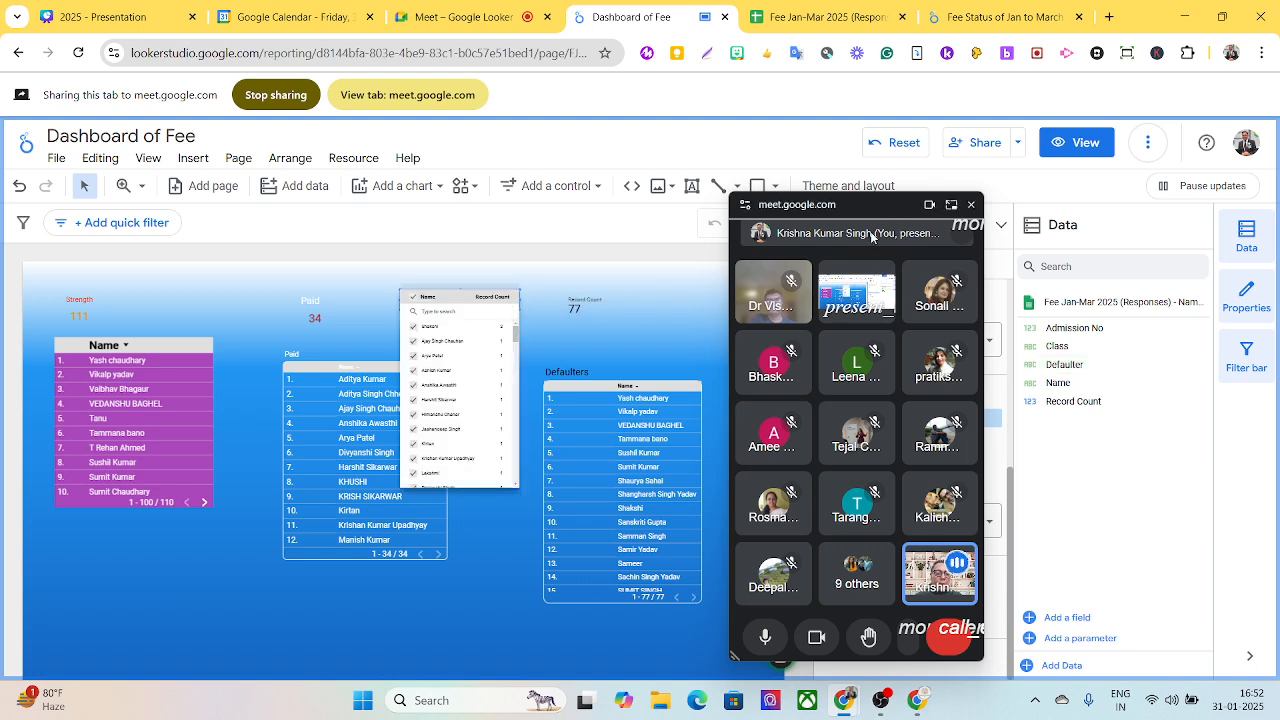
drag(872, 236, 1264, 235)
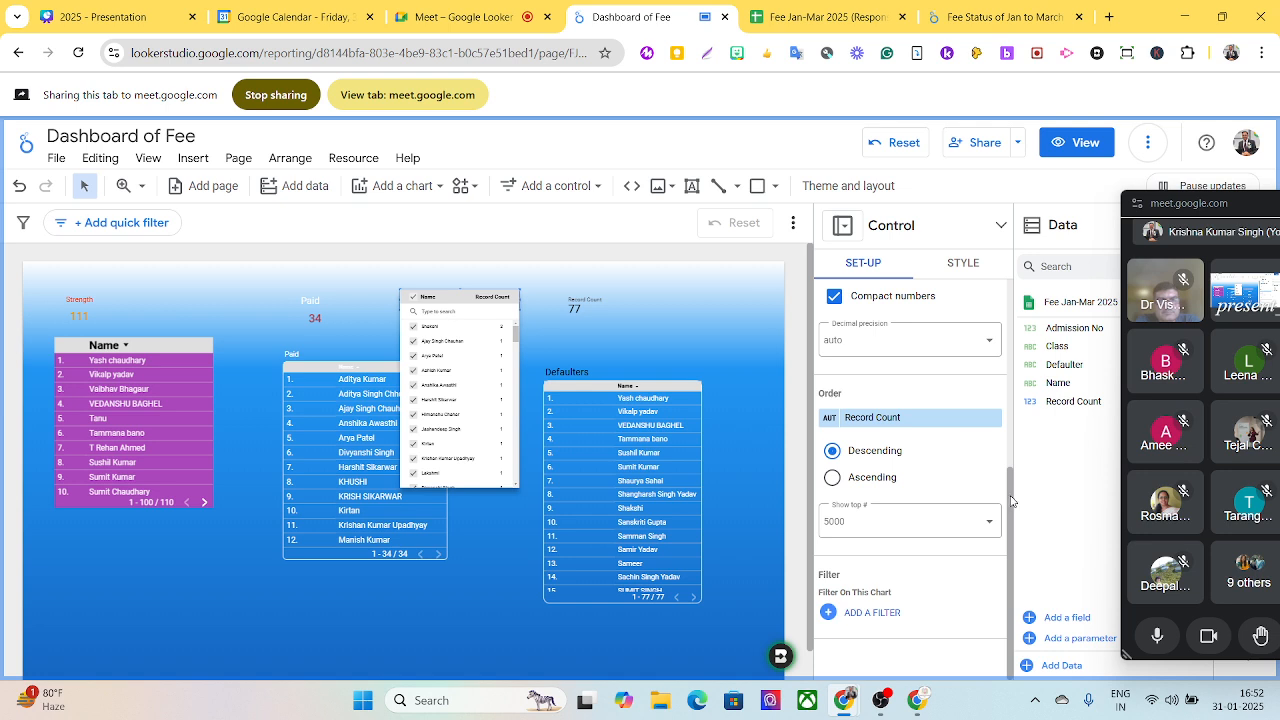
click(1009, 456)
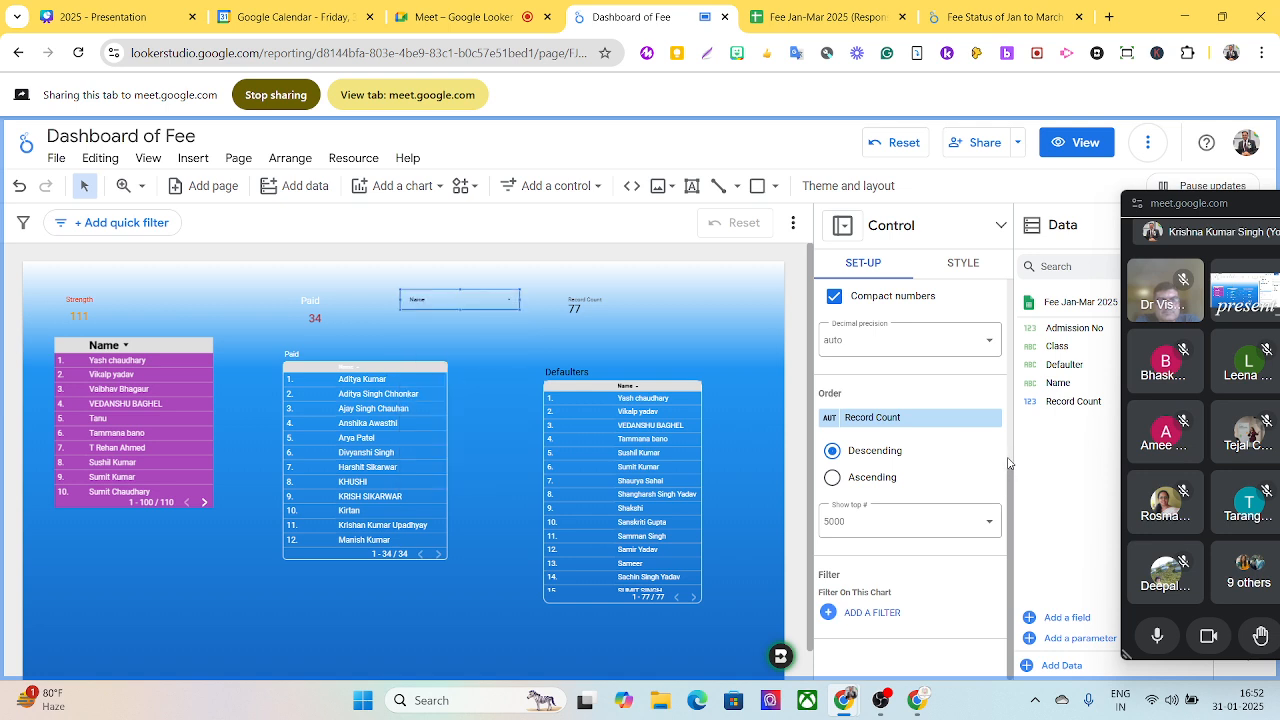
drag(1010, 475, 1033, 308)
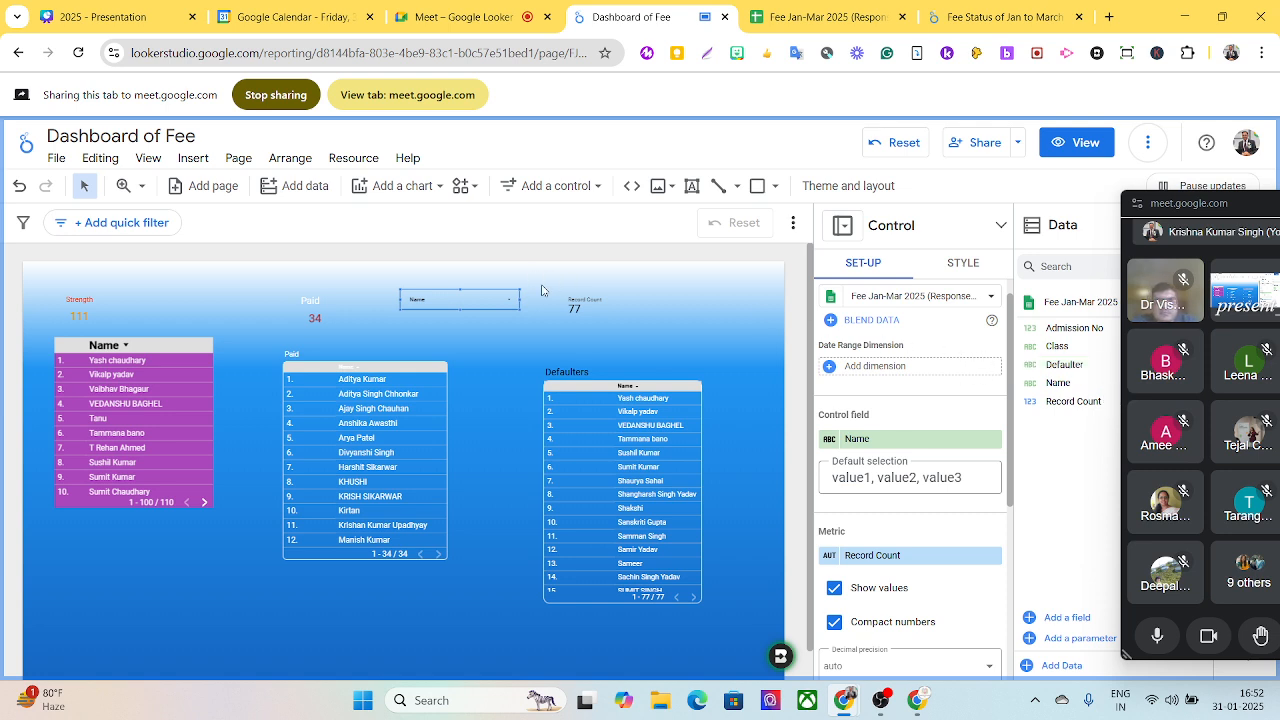
- Make the Name drop-down single-select with 'Select all' allowed, and disable its search box
click(958, 266)
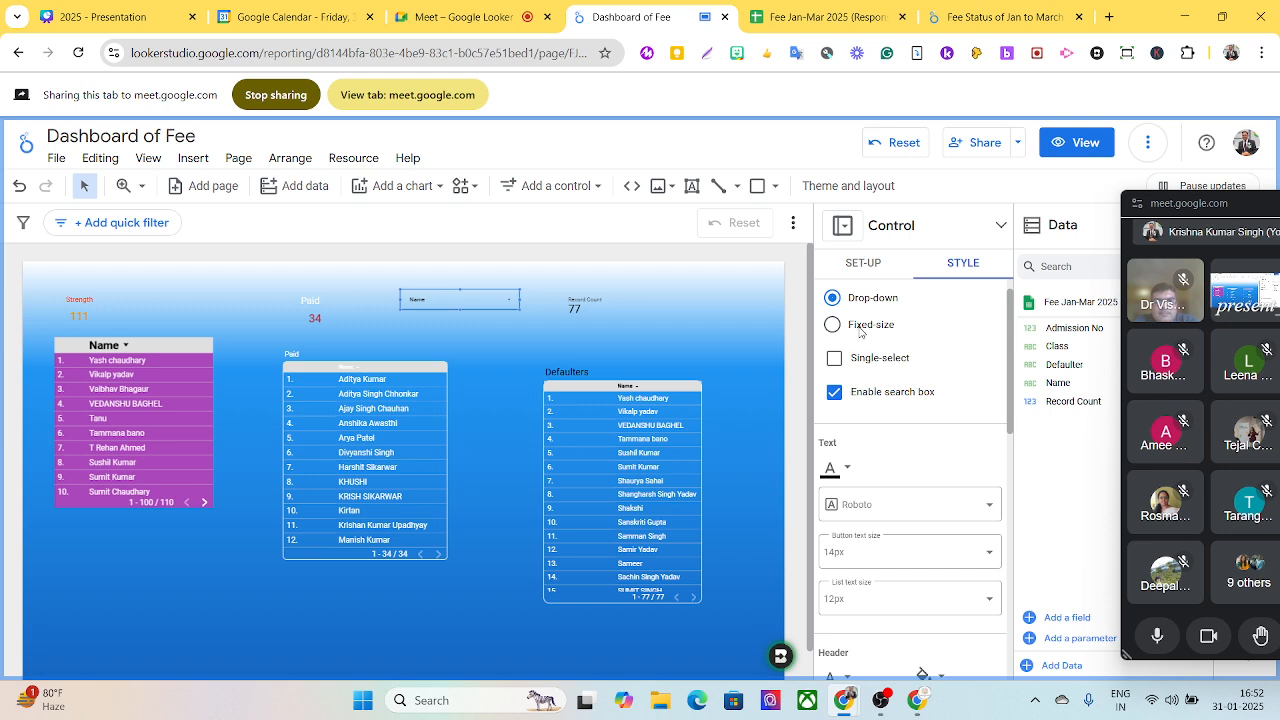
click(834, 358)
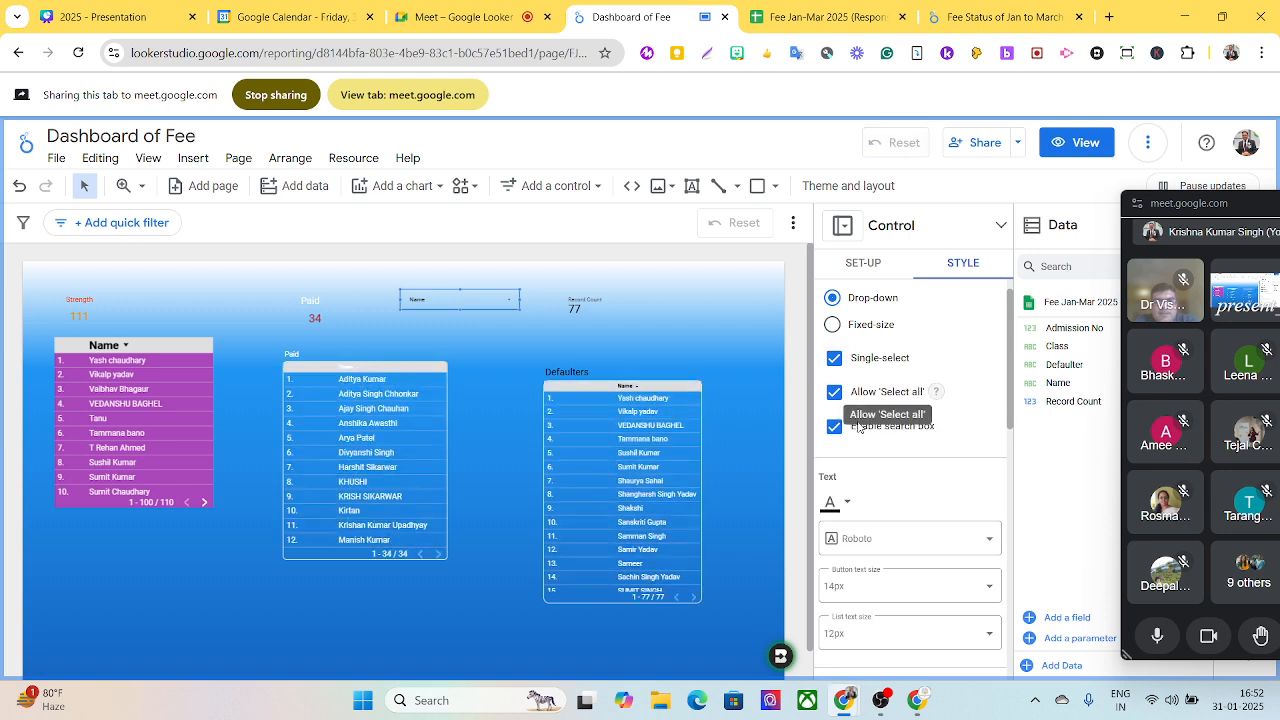
click(836, 393)
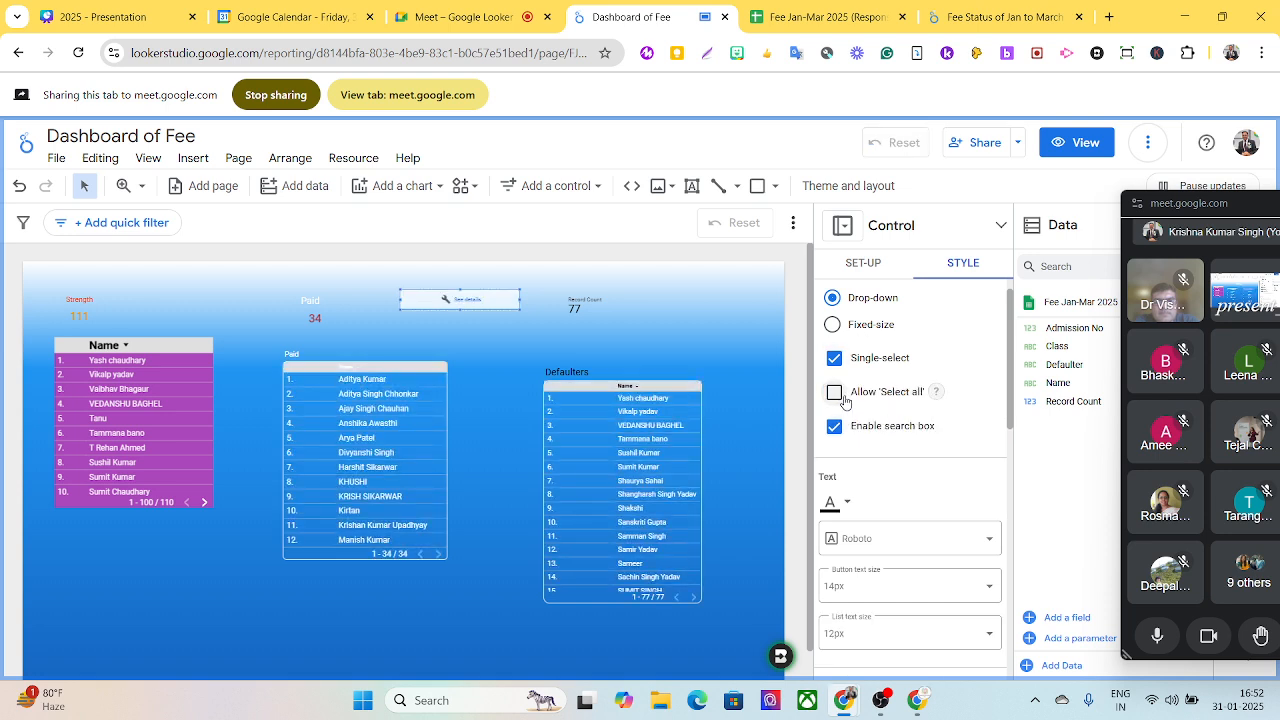
click(842, 395)
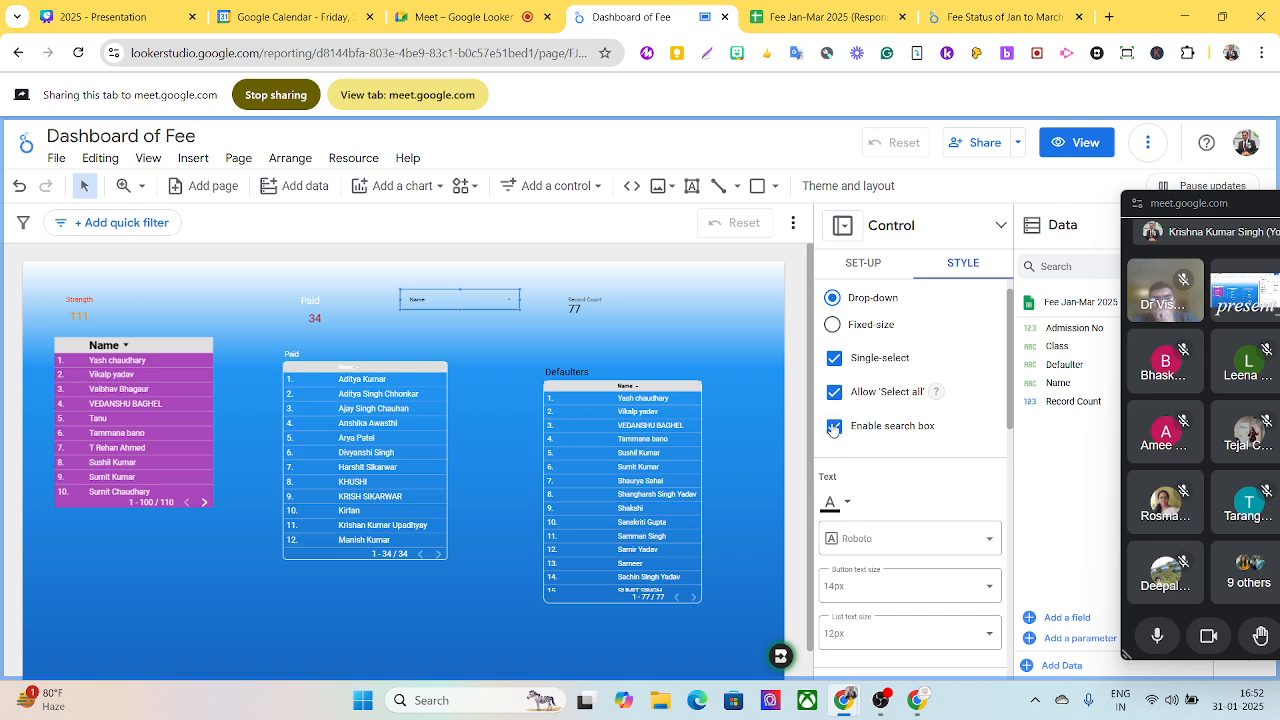
click(856, 428)
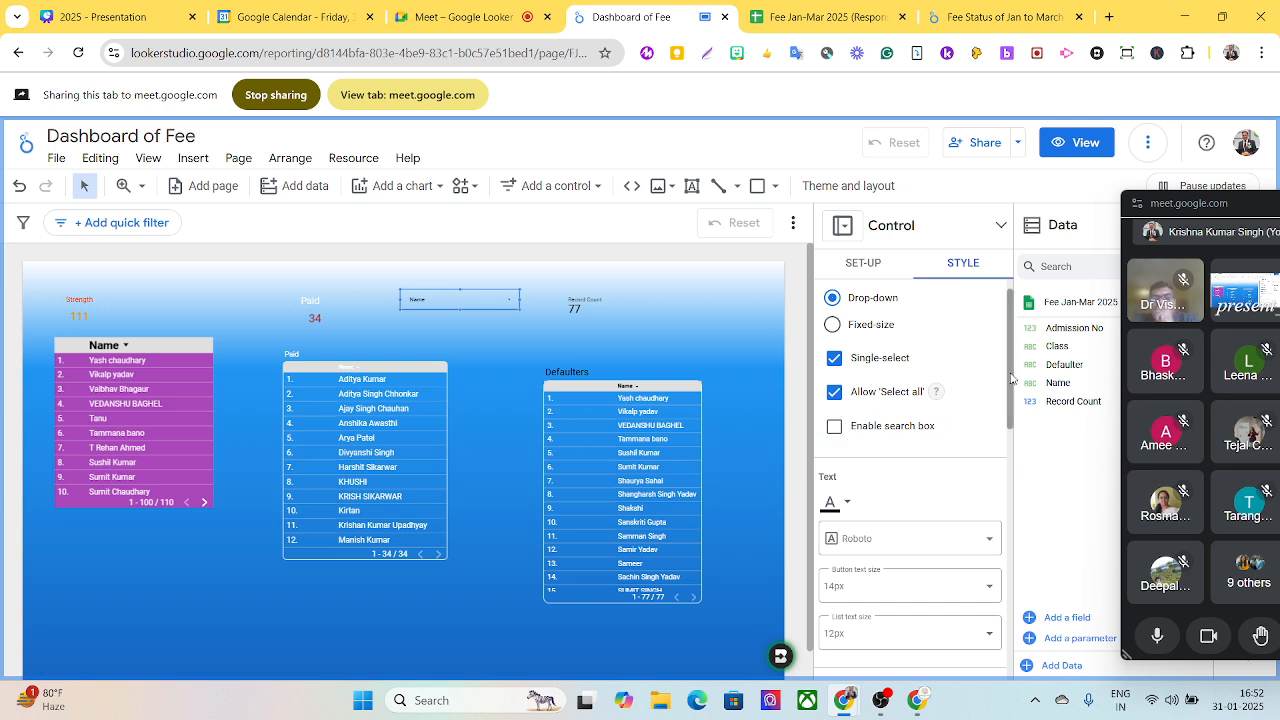
- Set the Name drop-down's button text size to 20px and its text colour to white
scroll(1010, 378, down, 2)
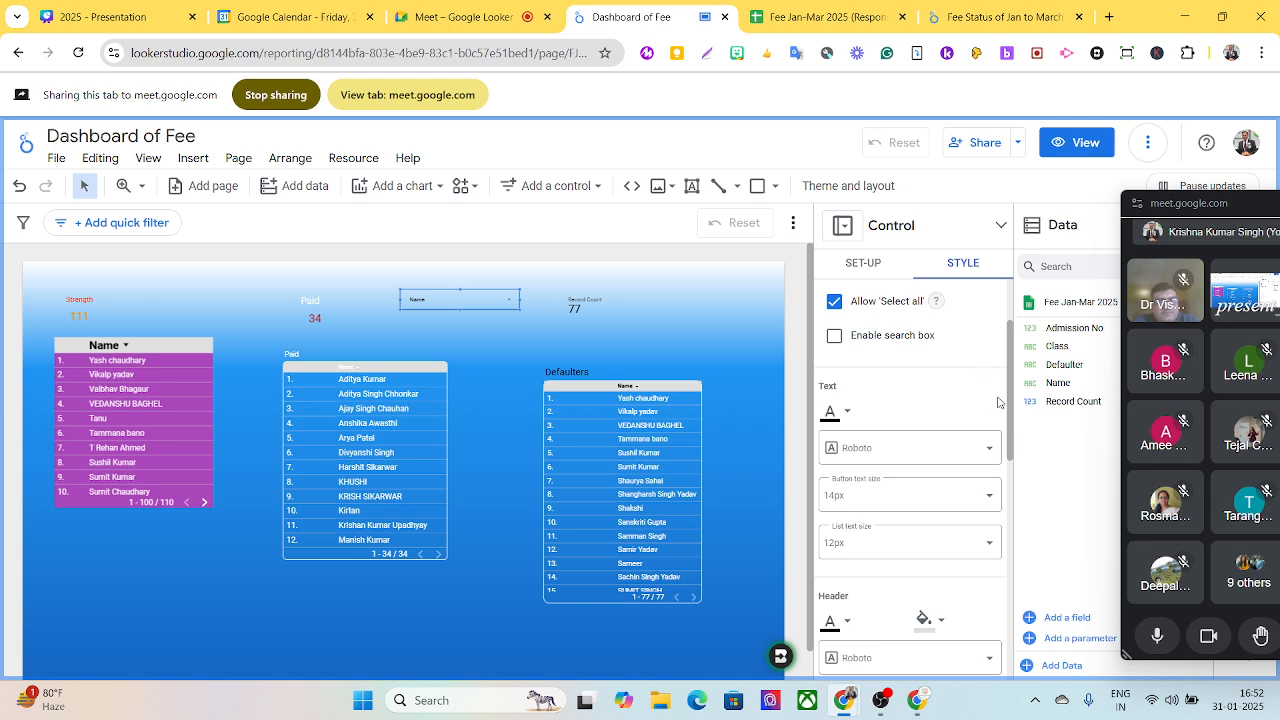
click(869, 494)
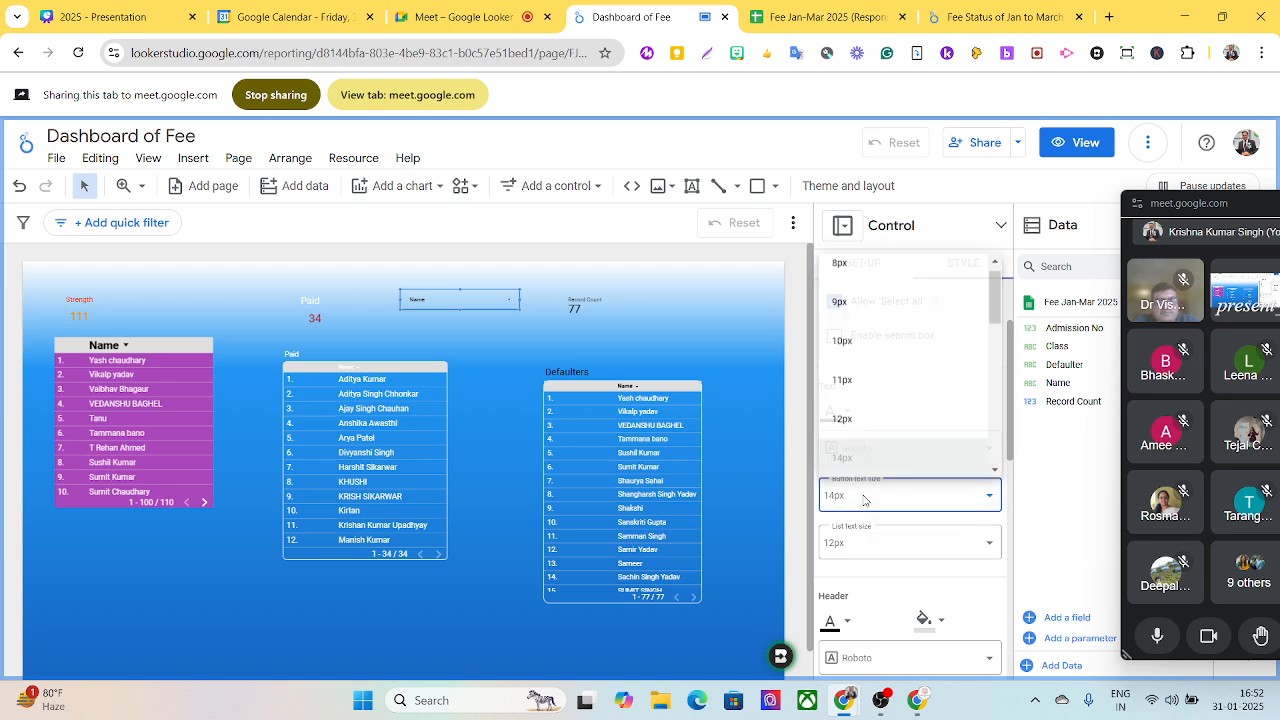
scroll(870, 422, down, 3)
click(860, 425)
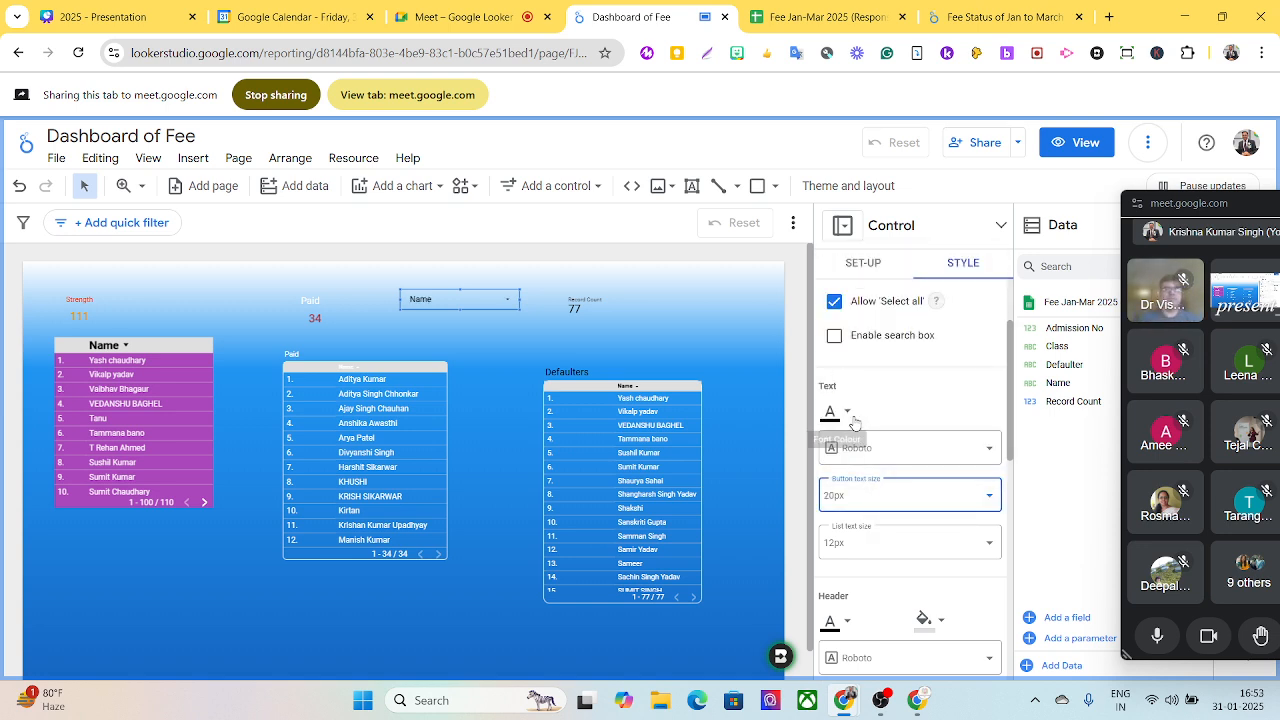
scroll(920, 420, down, 2)
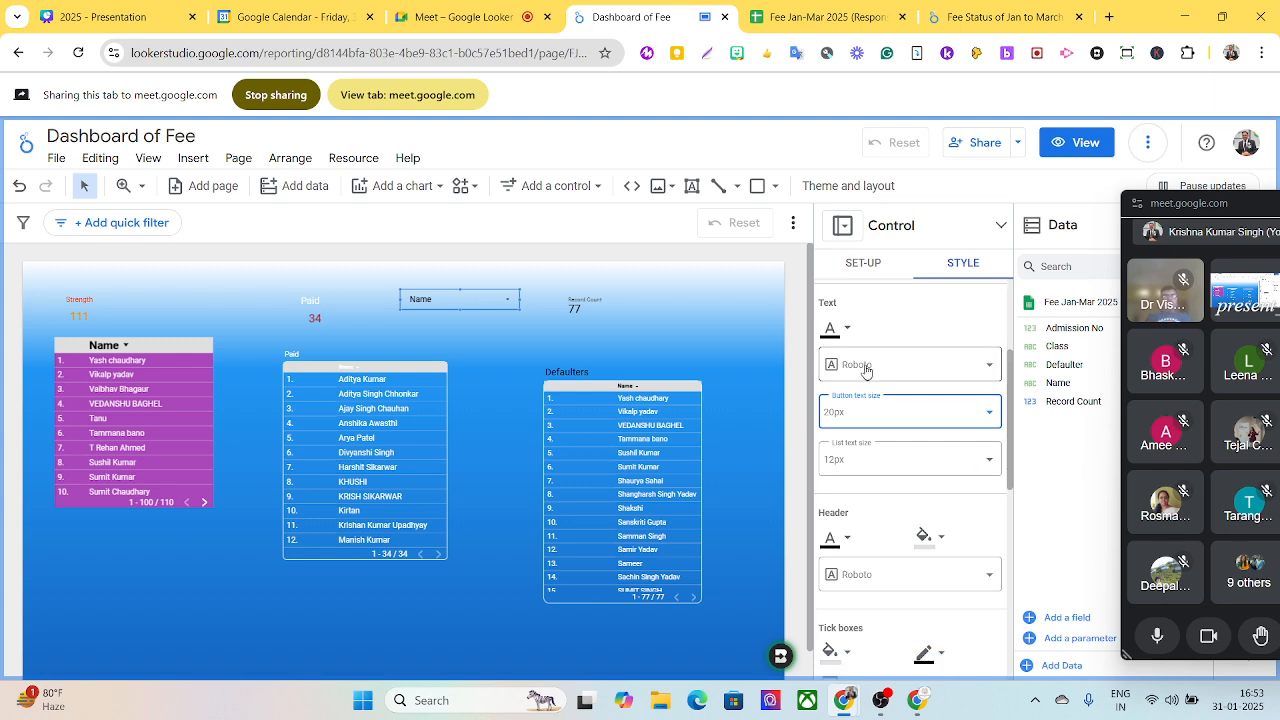
click(851, 337)
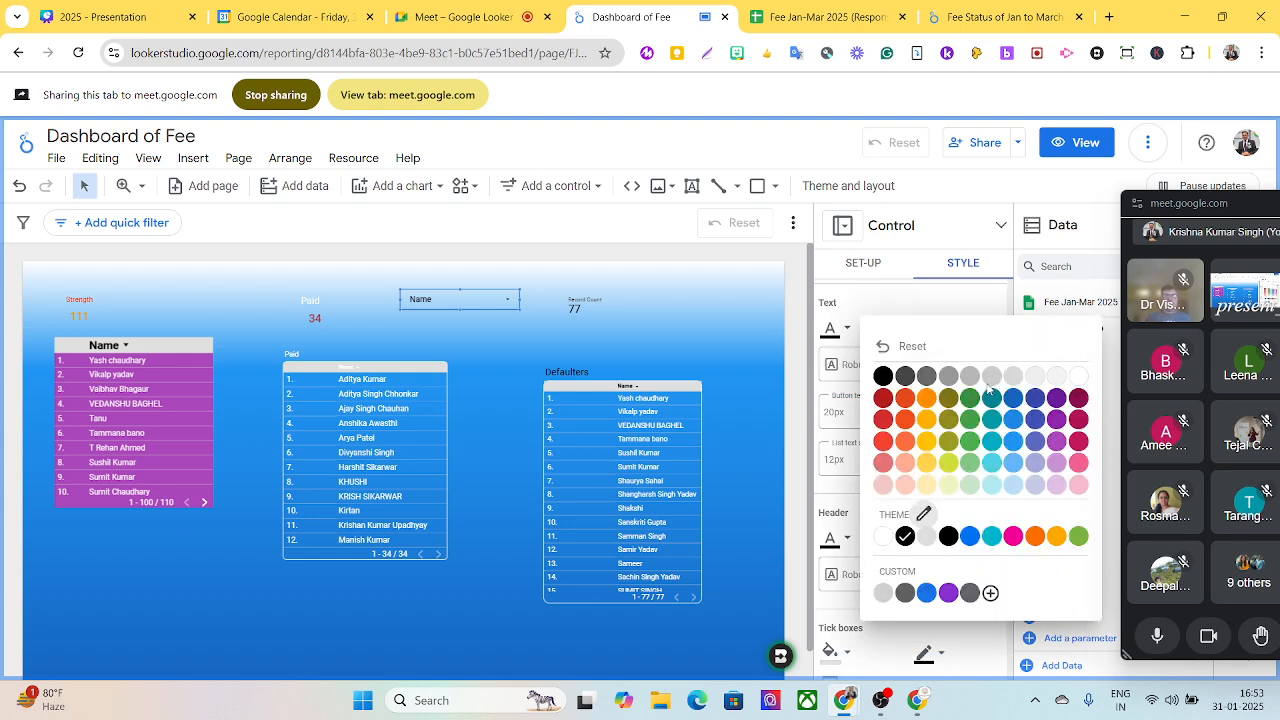
click(1070, 376)
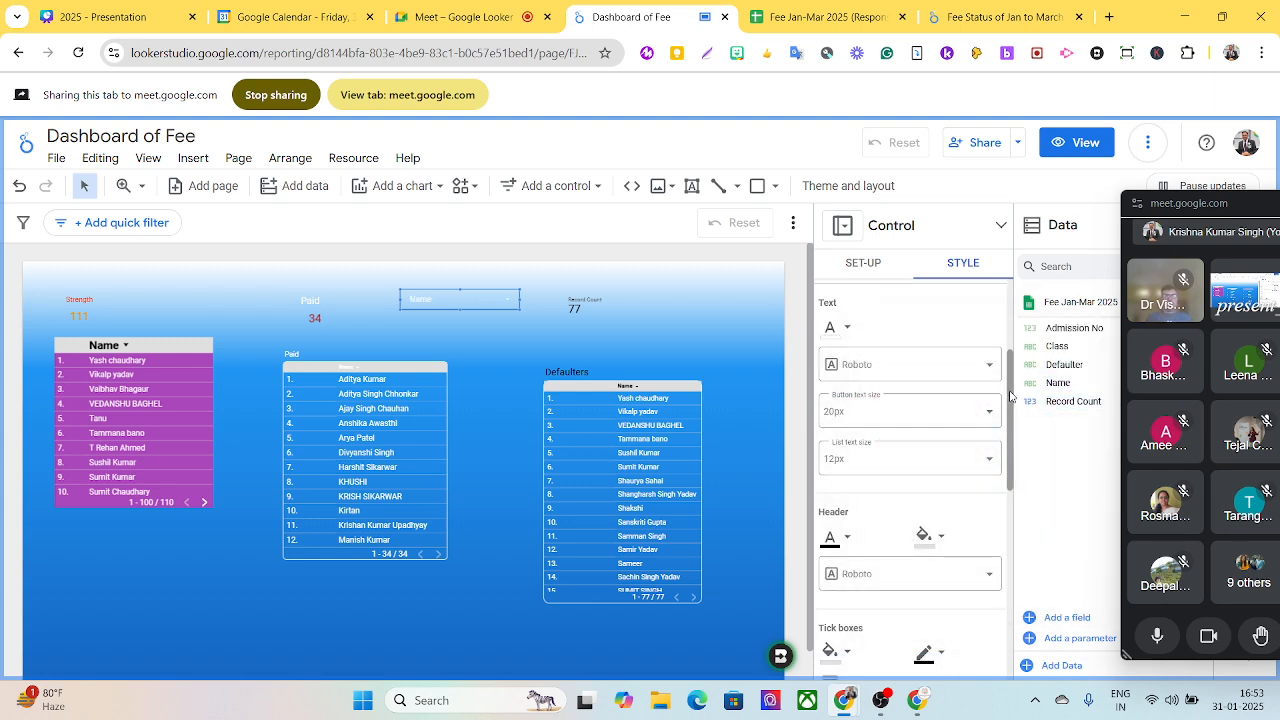
- Try the Name drop-down by filtering the report to the second student listed, and reset the filters
scroll(1010, 396, down, 2)
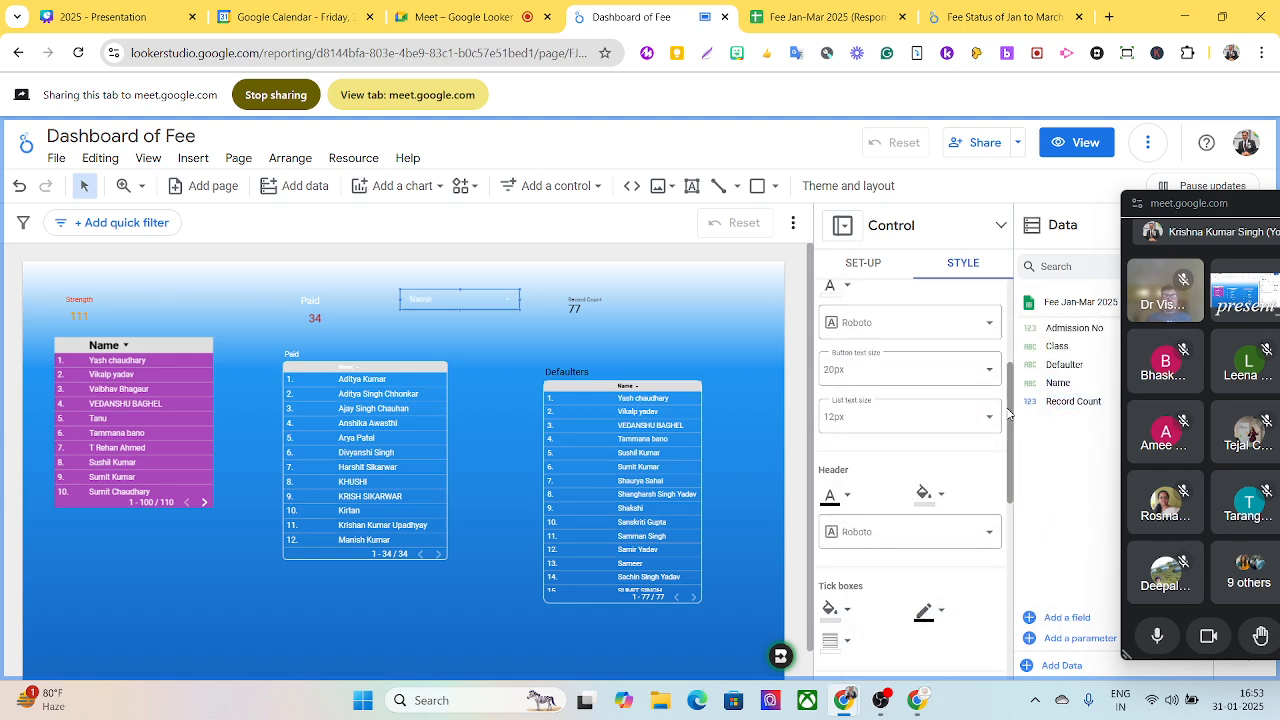
click(510, 305)
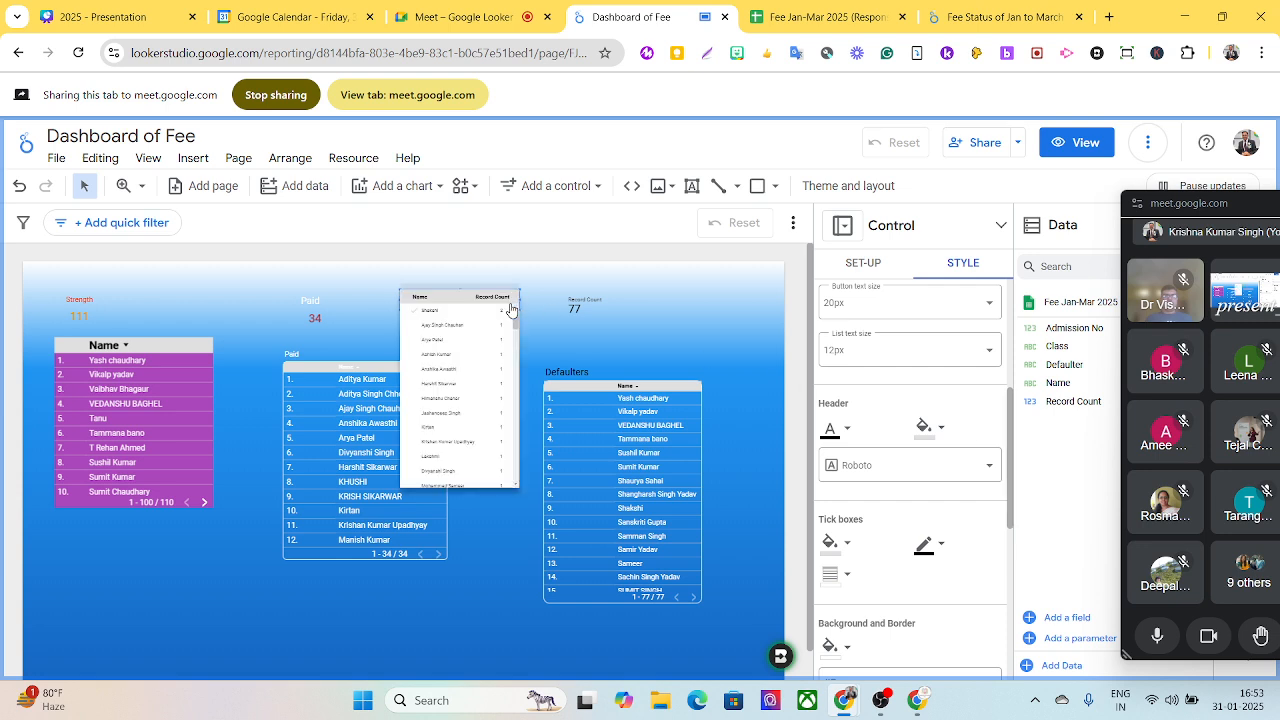
click(452, 326)
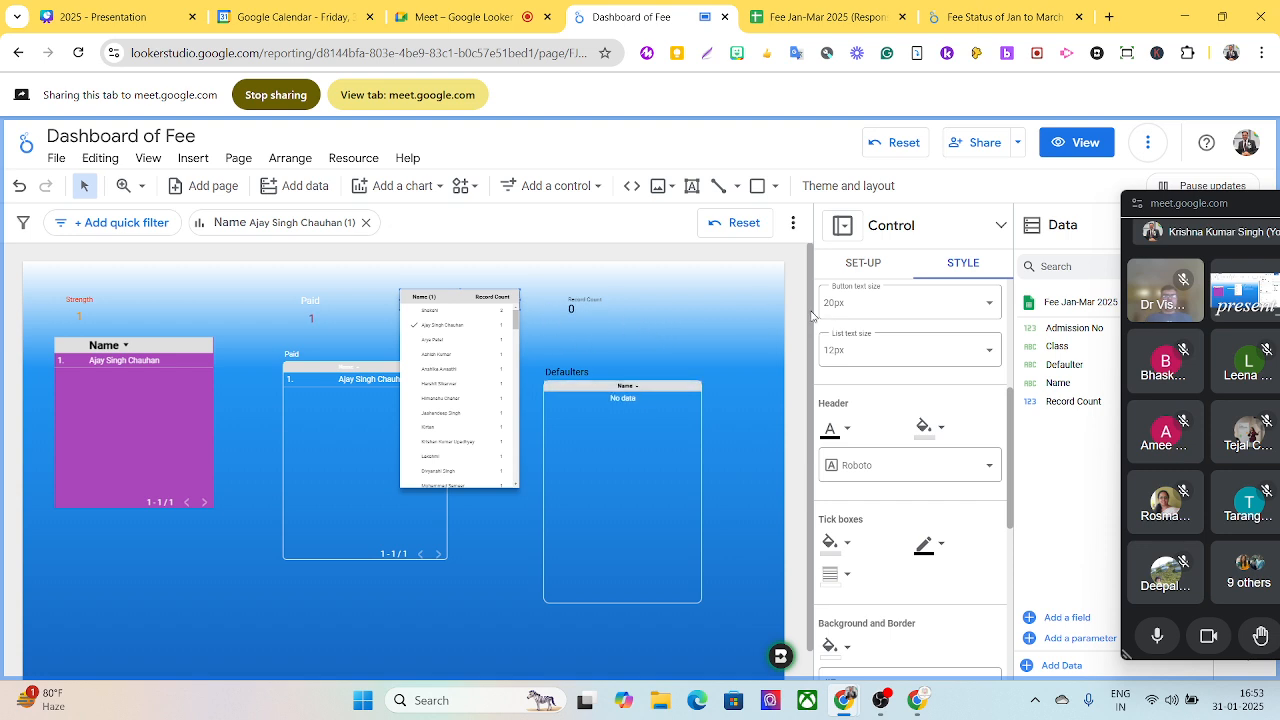
click(694, 324)
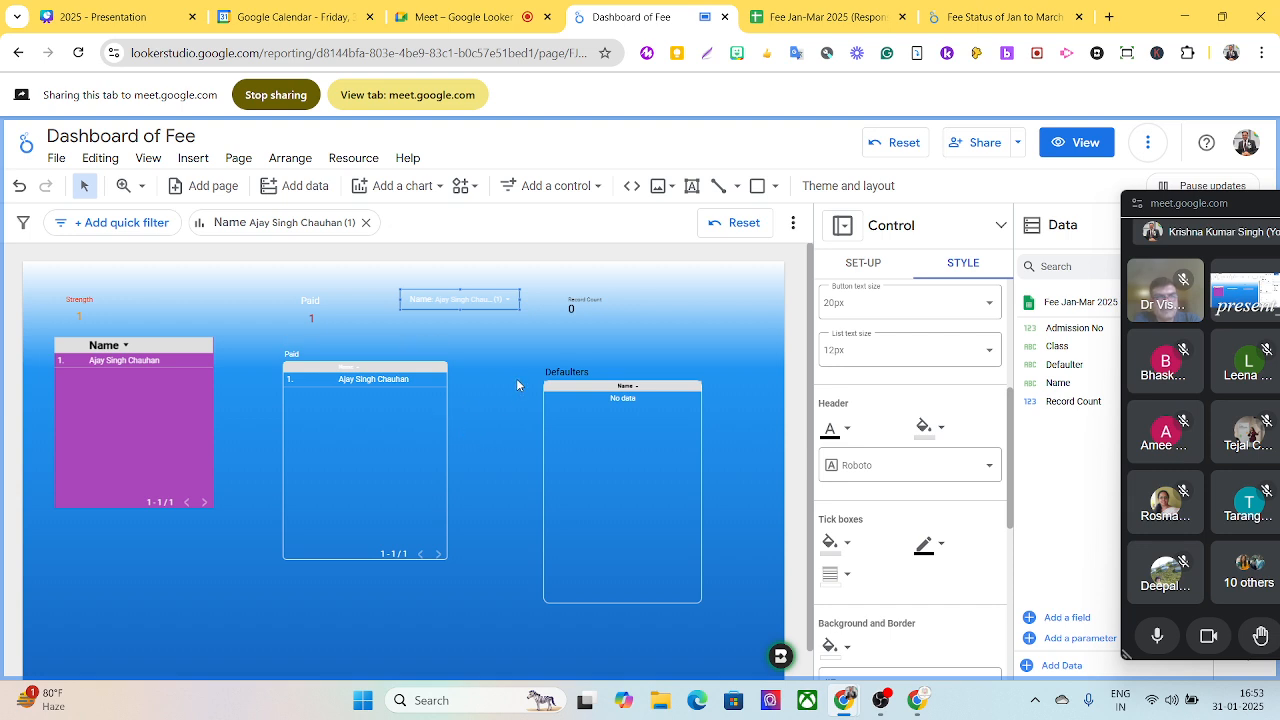
click(907, 148)
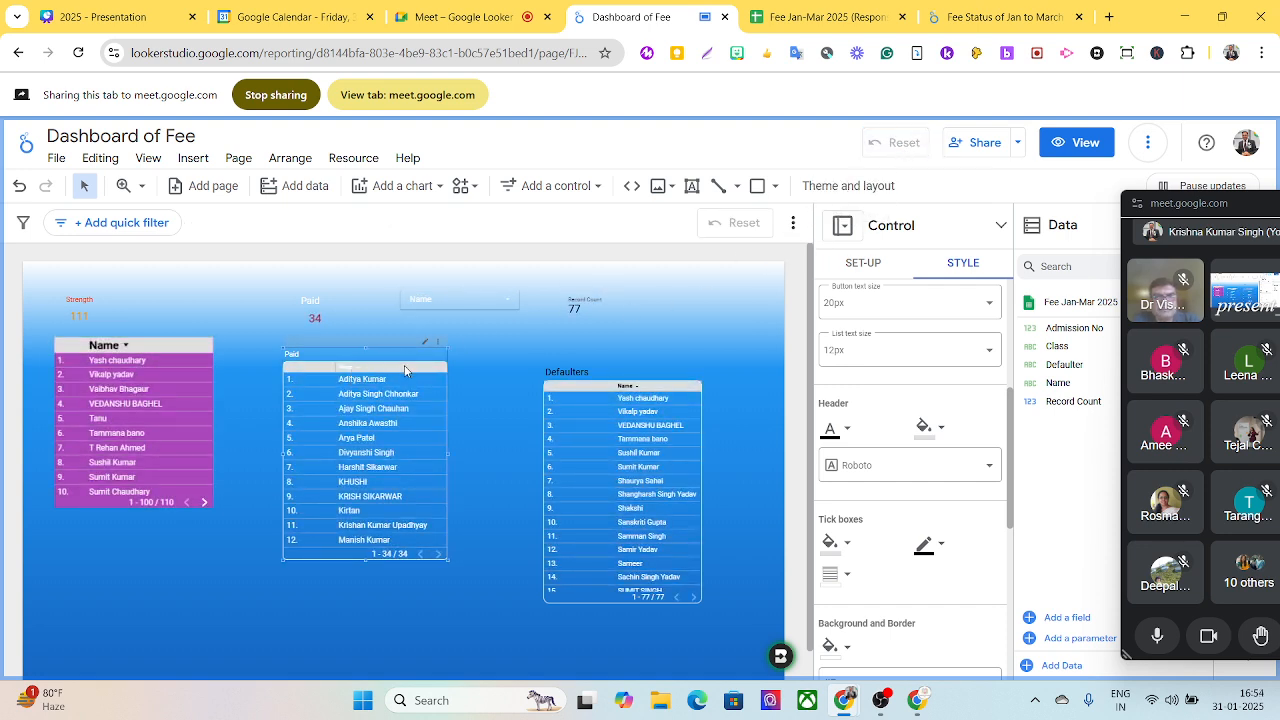
- Move the Paid and Defaulters name tables slightly up and to the right, closer beneath their scorecards
drag(405, 370, 410, 352)
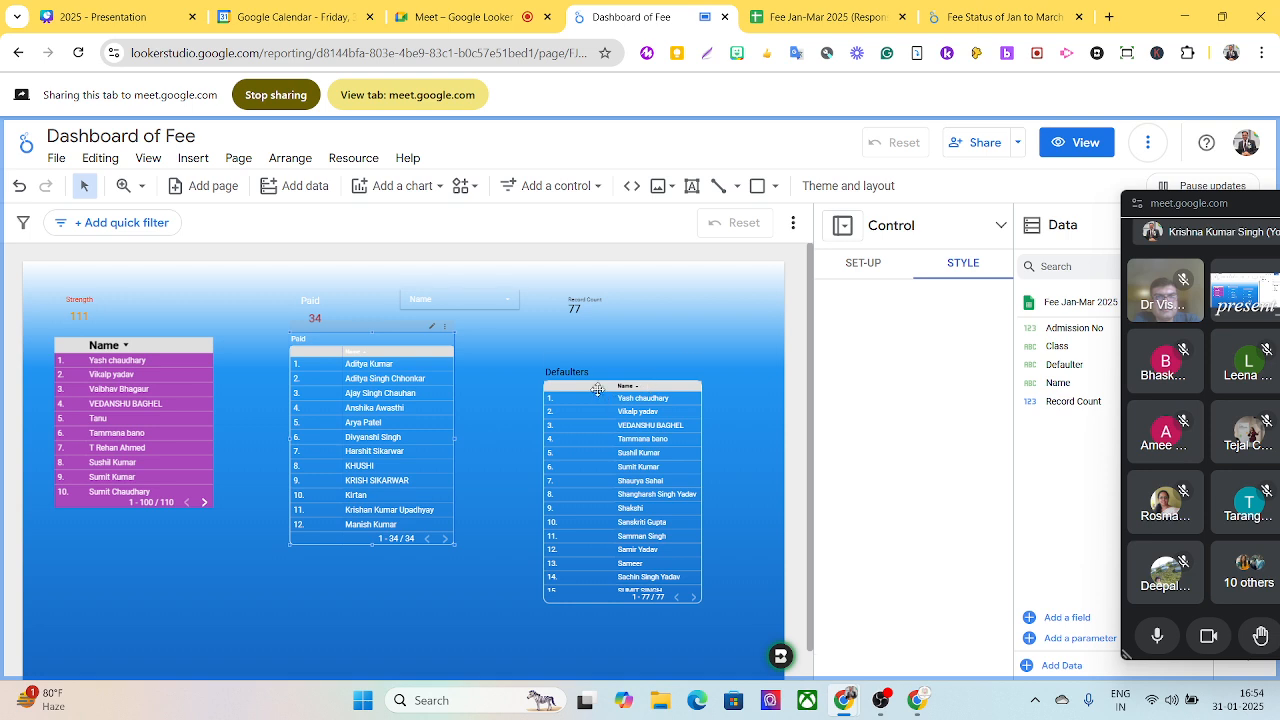
drag(599, 386, 607, 361)
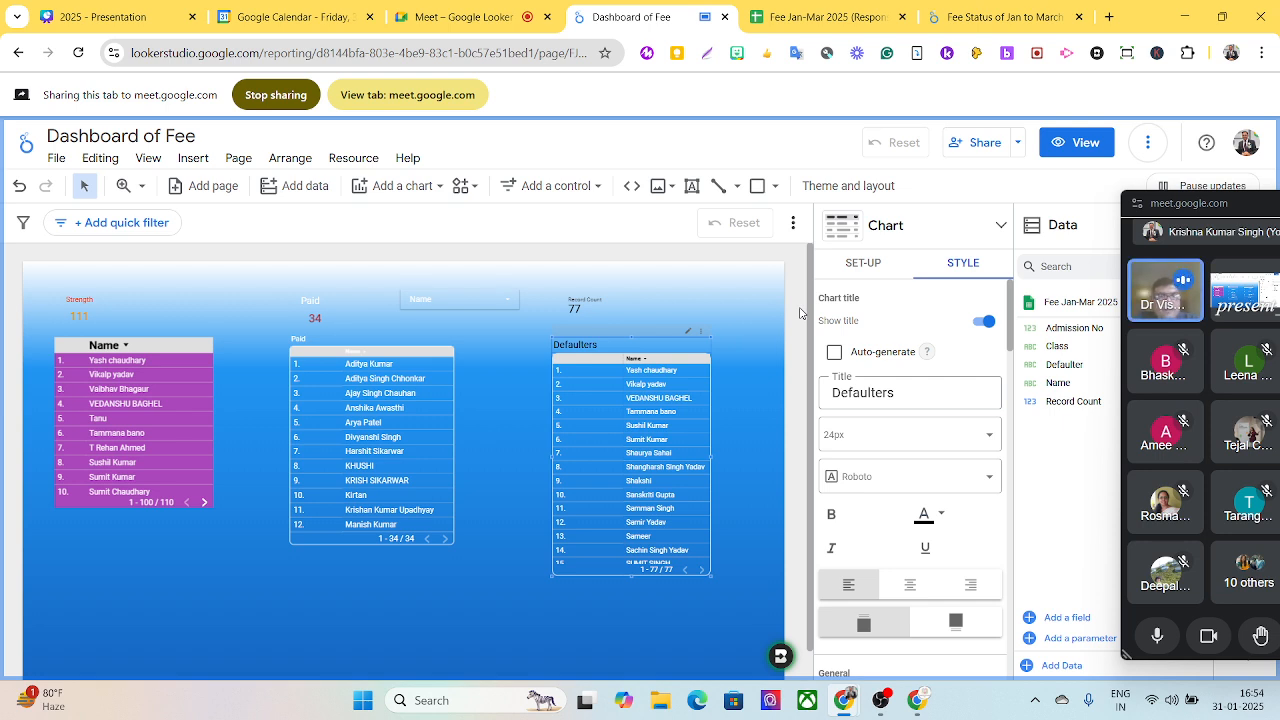
- Share the report with the first contact suggested for "dr" as Editor, with a notification sent
click(985, 143)
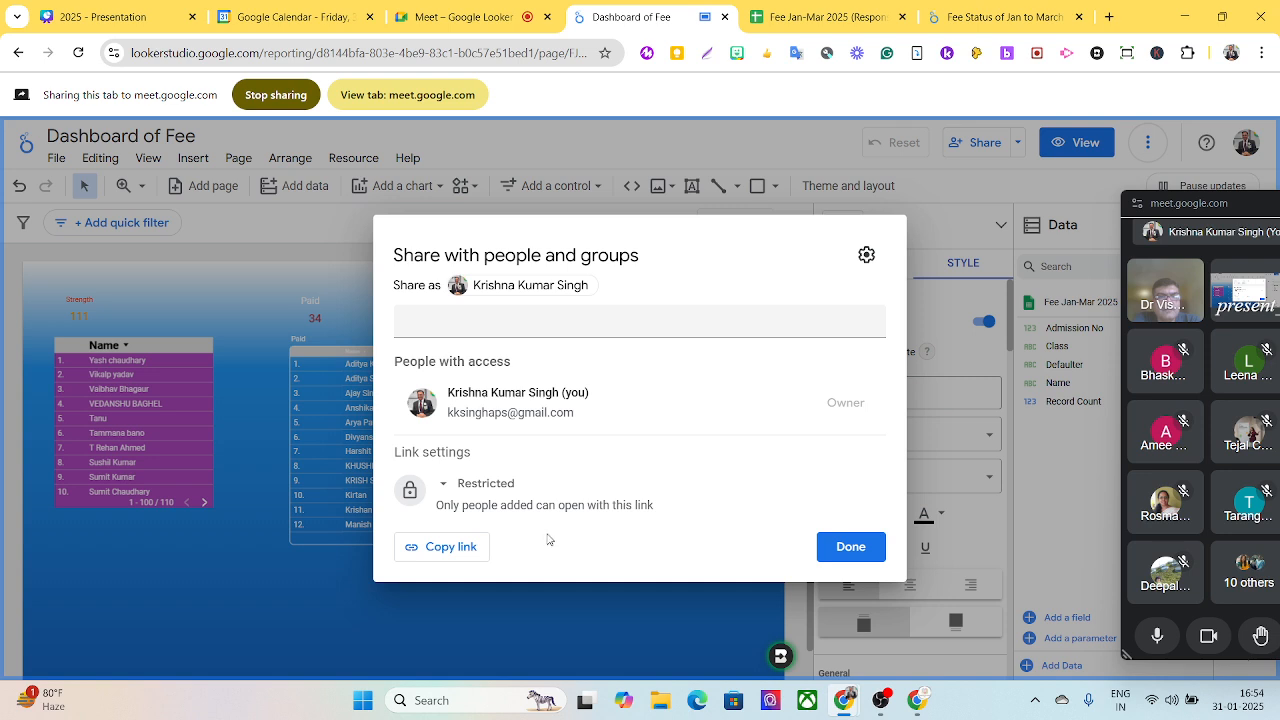
click(489, 487)
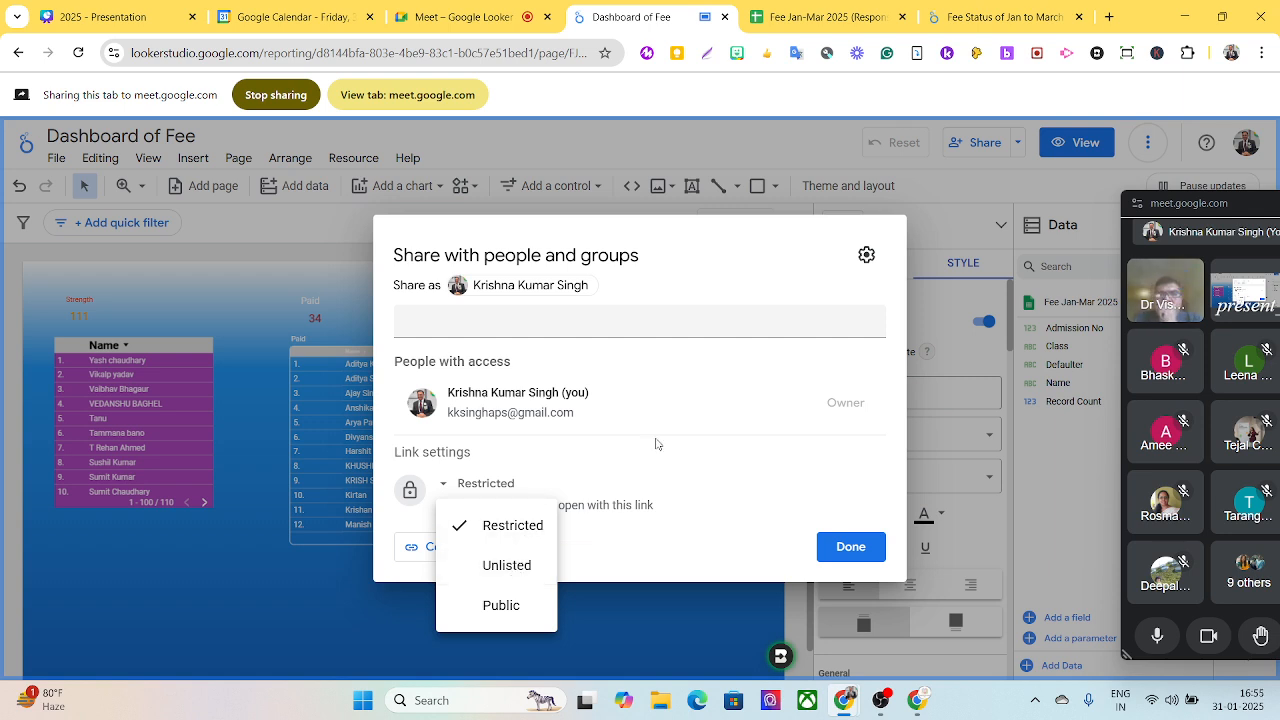
click(571, 322)
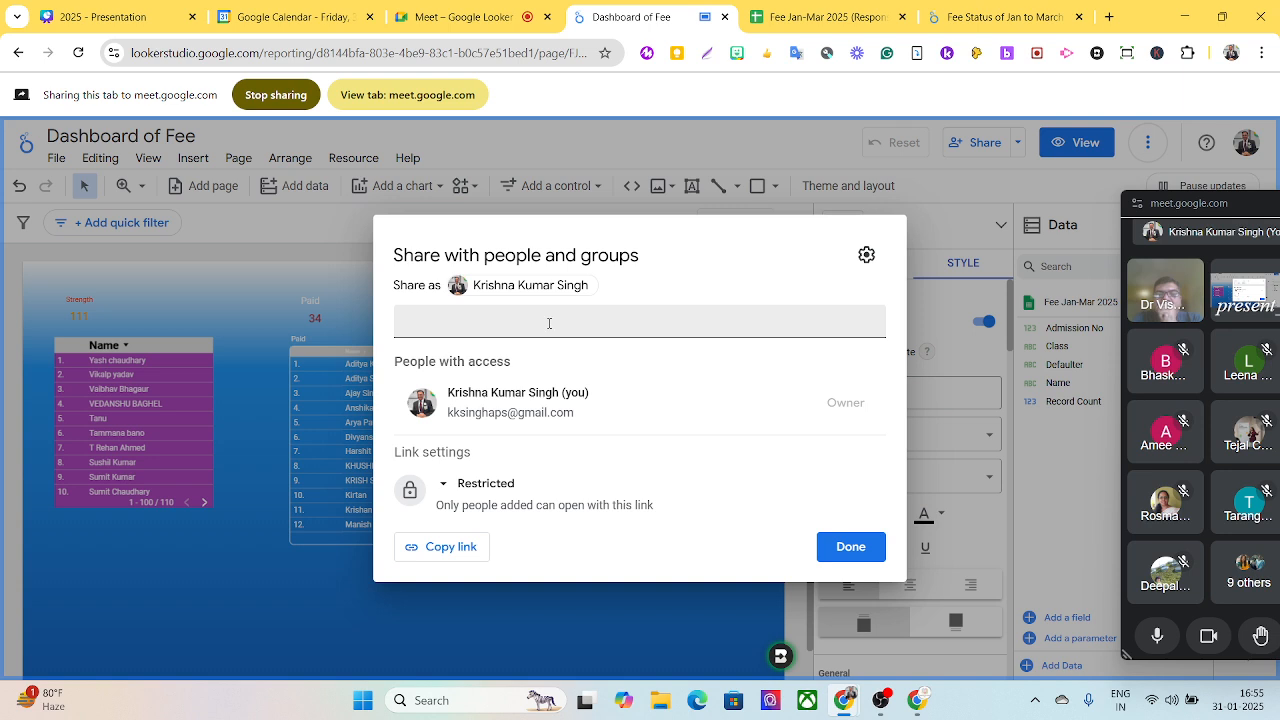
click(549, 322)
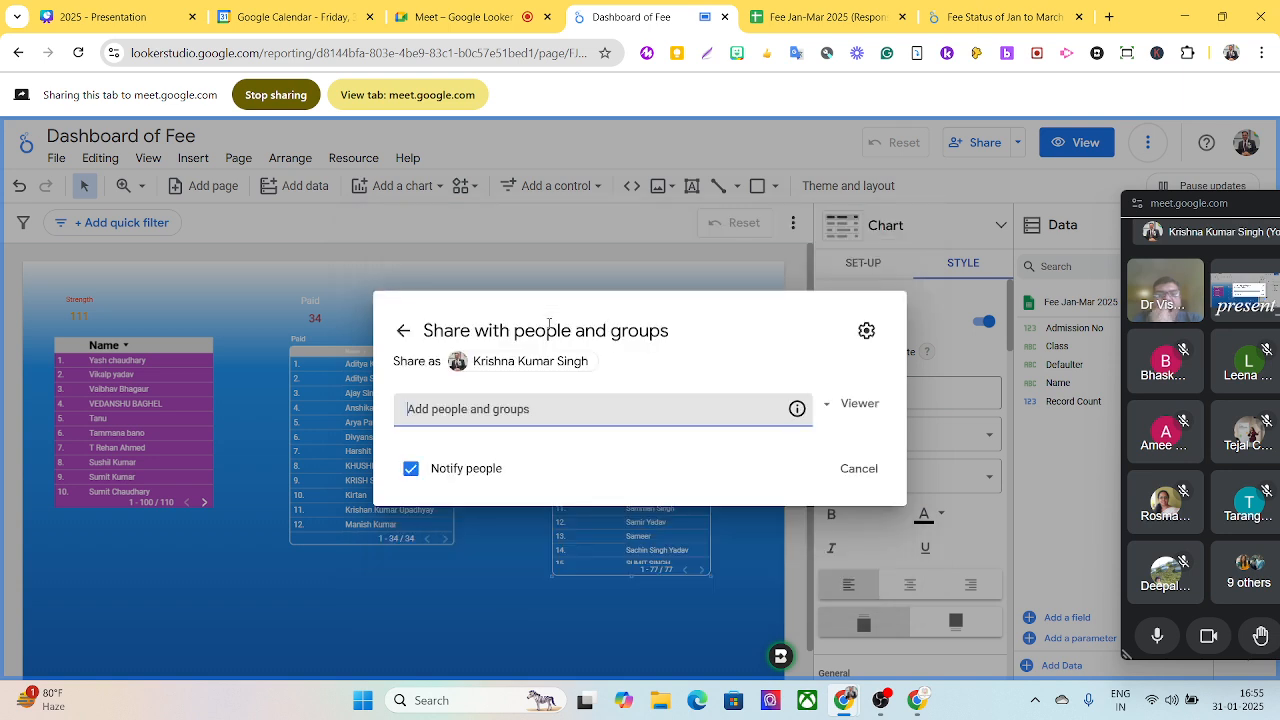
click(511, 412)
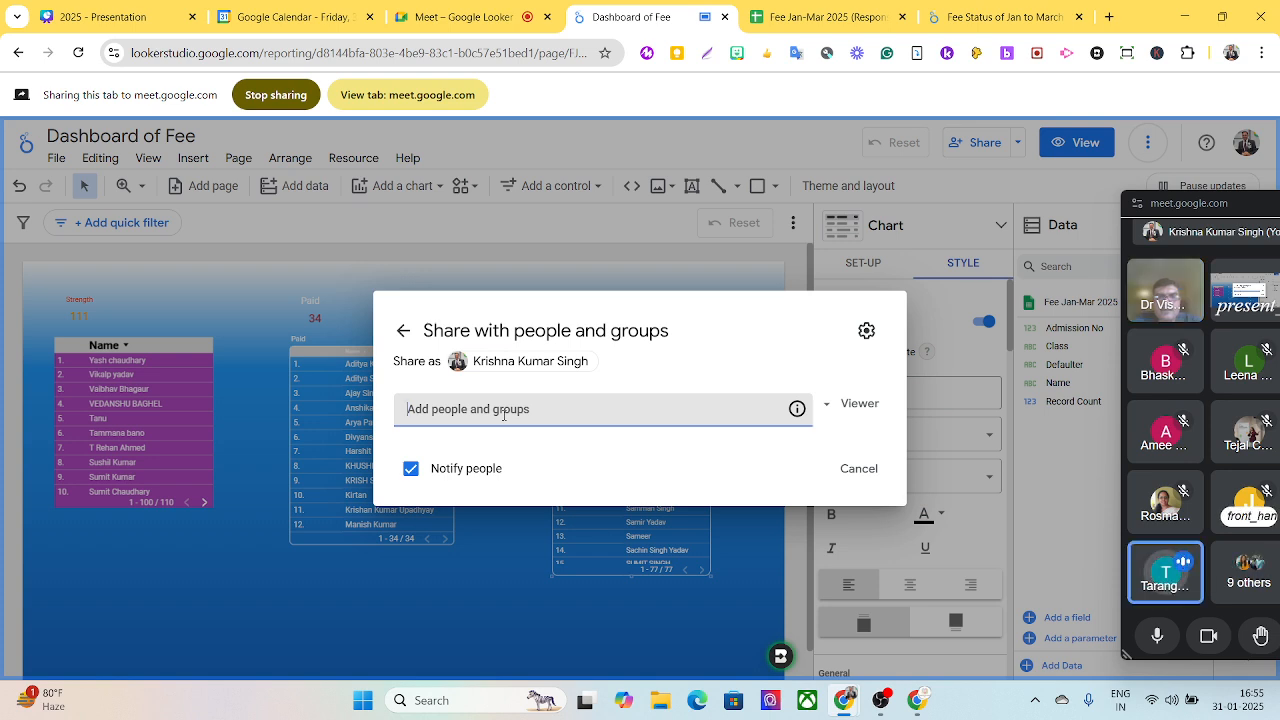
text(dr)
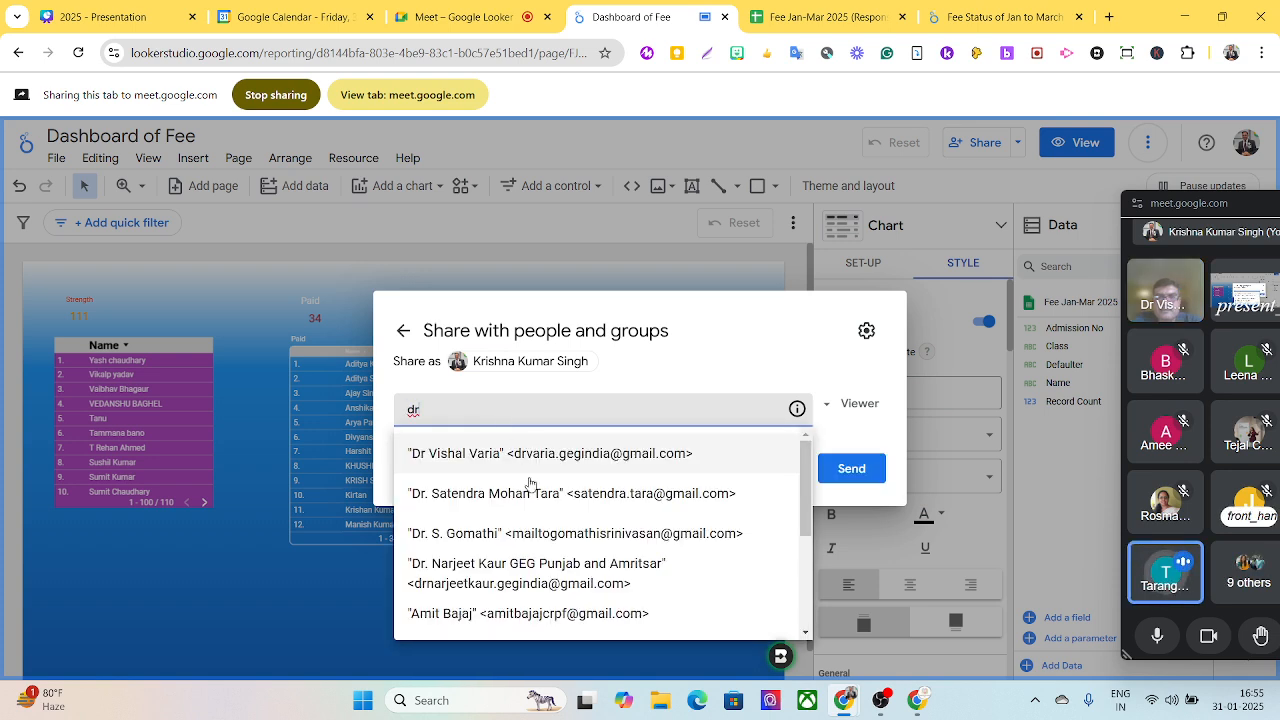
click(530, 453)
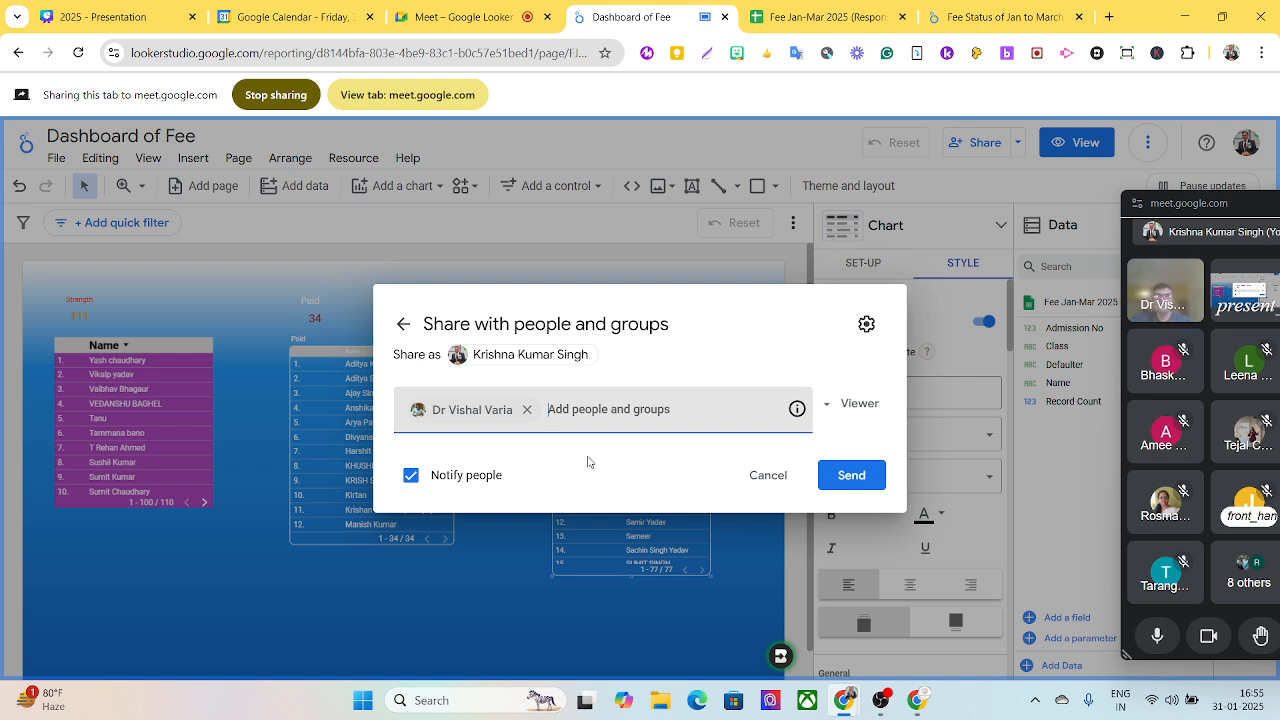
click(878, 408)
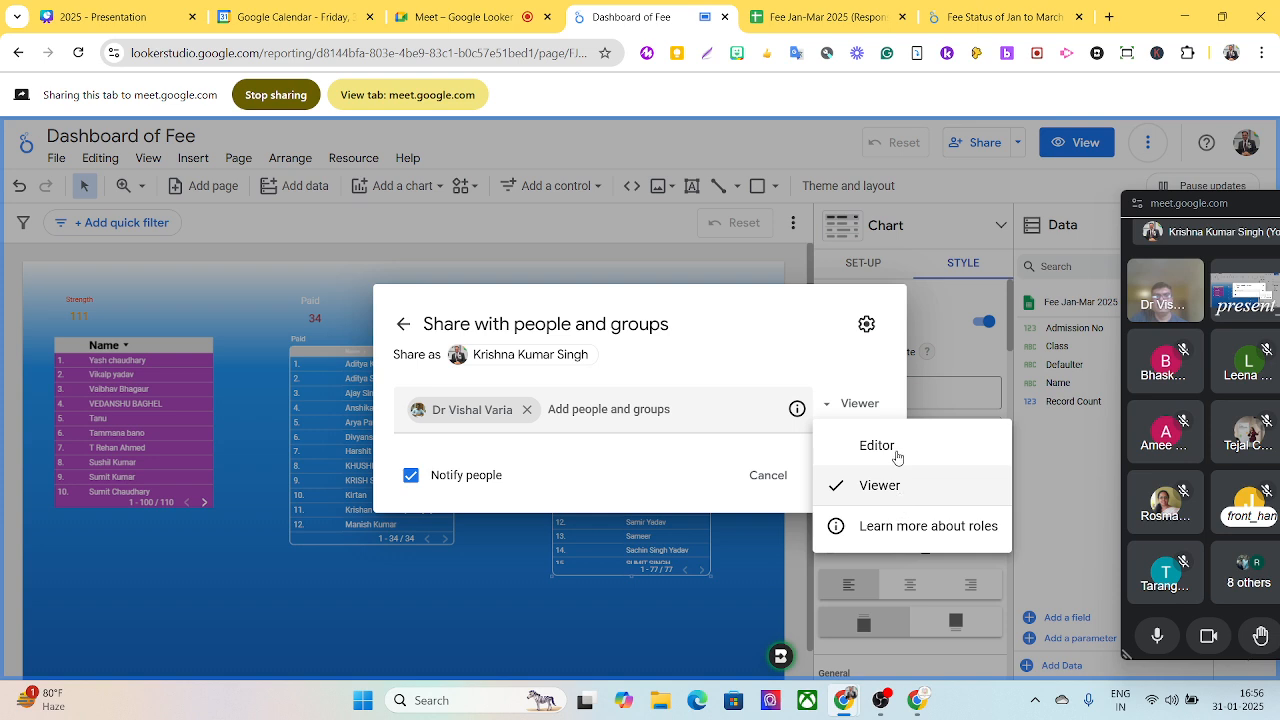
click(892, 454)
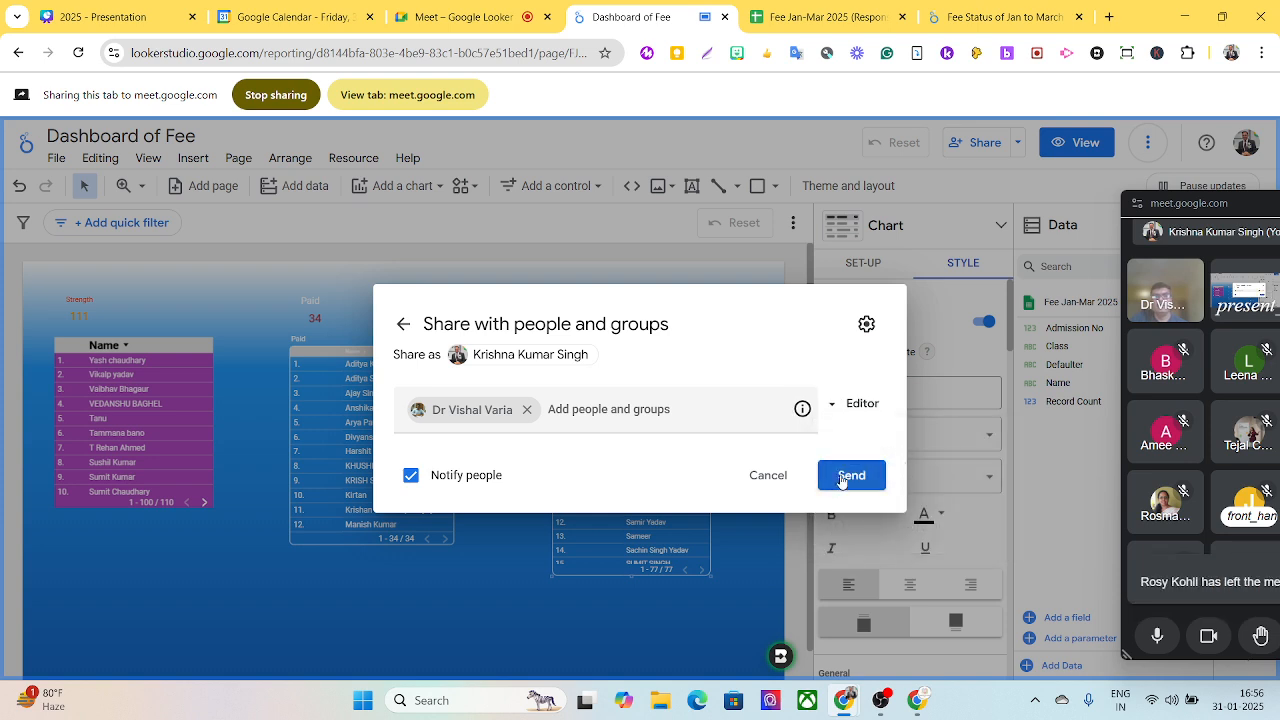
click(658, 411)
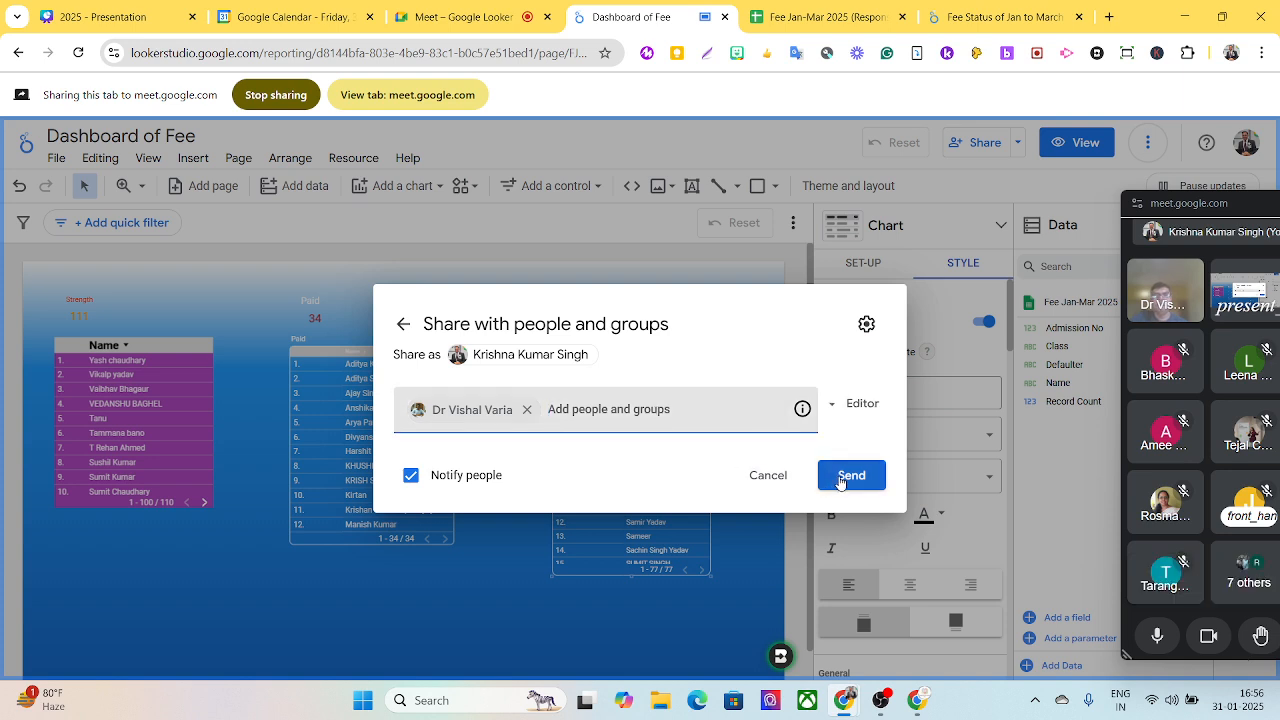
click(840, 476)
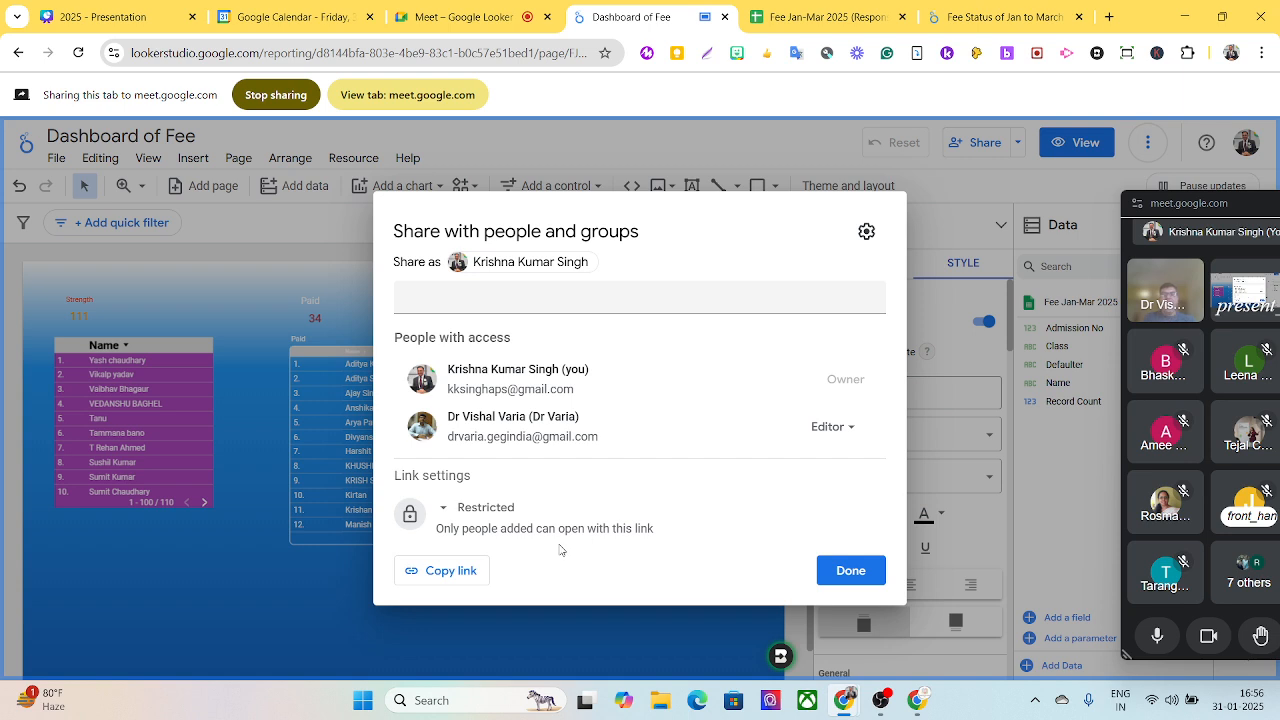
- Set the report's link access to Public with Viewer rights, copy the link and save the sharing changes
click(500, 508)
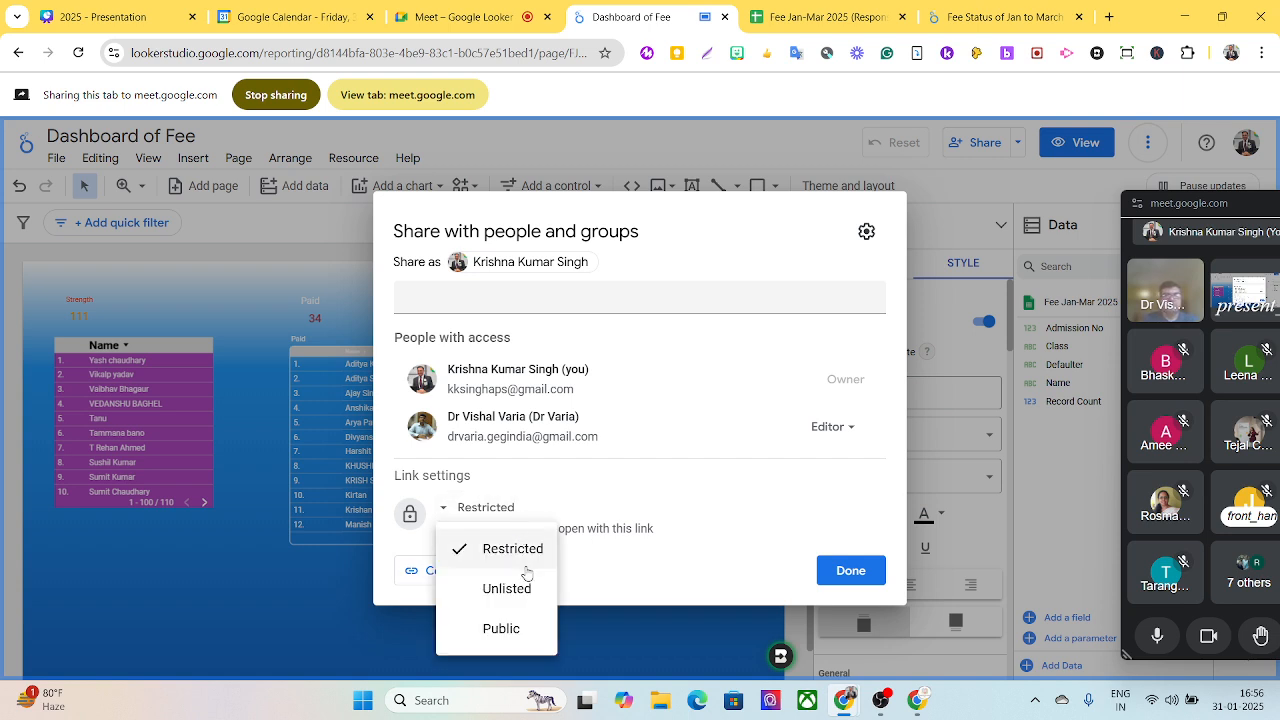
click(503, 628)
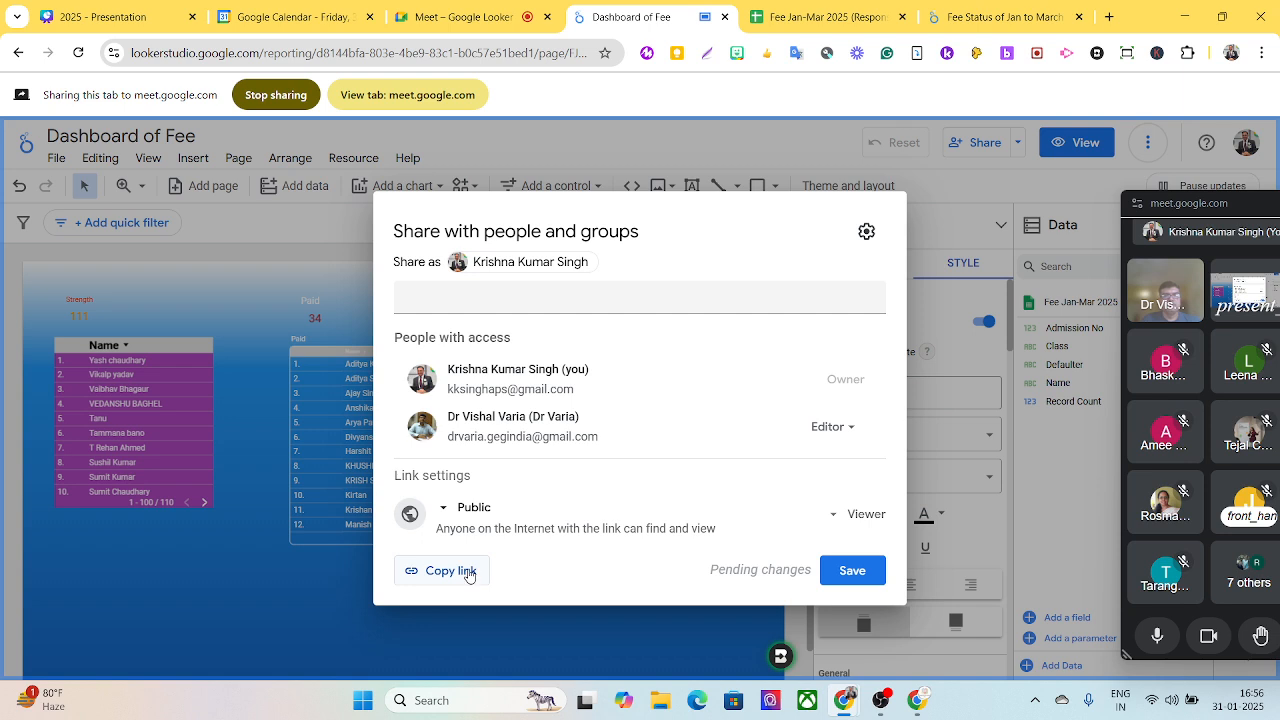
click(468, 578)
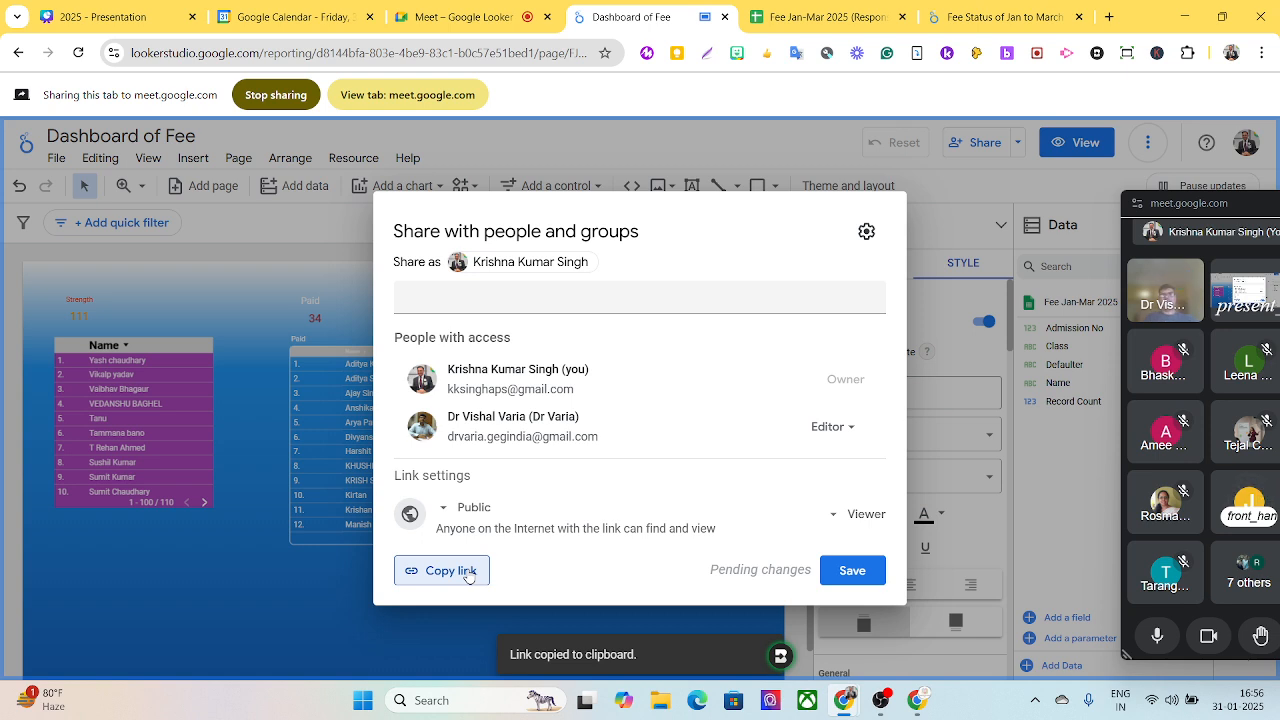
click(830, 573)
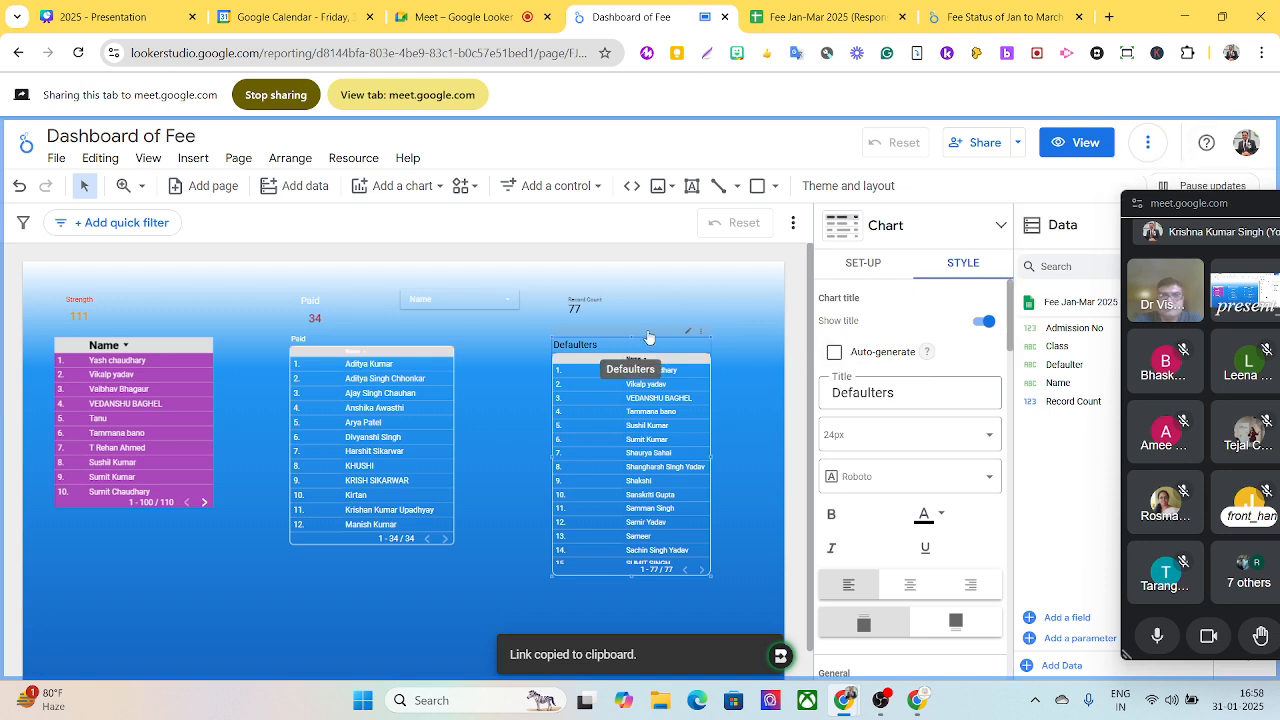
- Preview the finished dashboard in view mode twice, returning to edit mode each time
click(1077, 146)
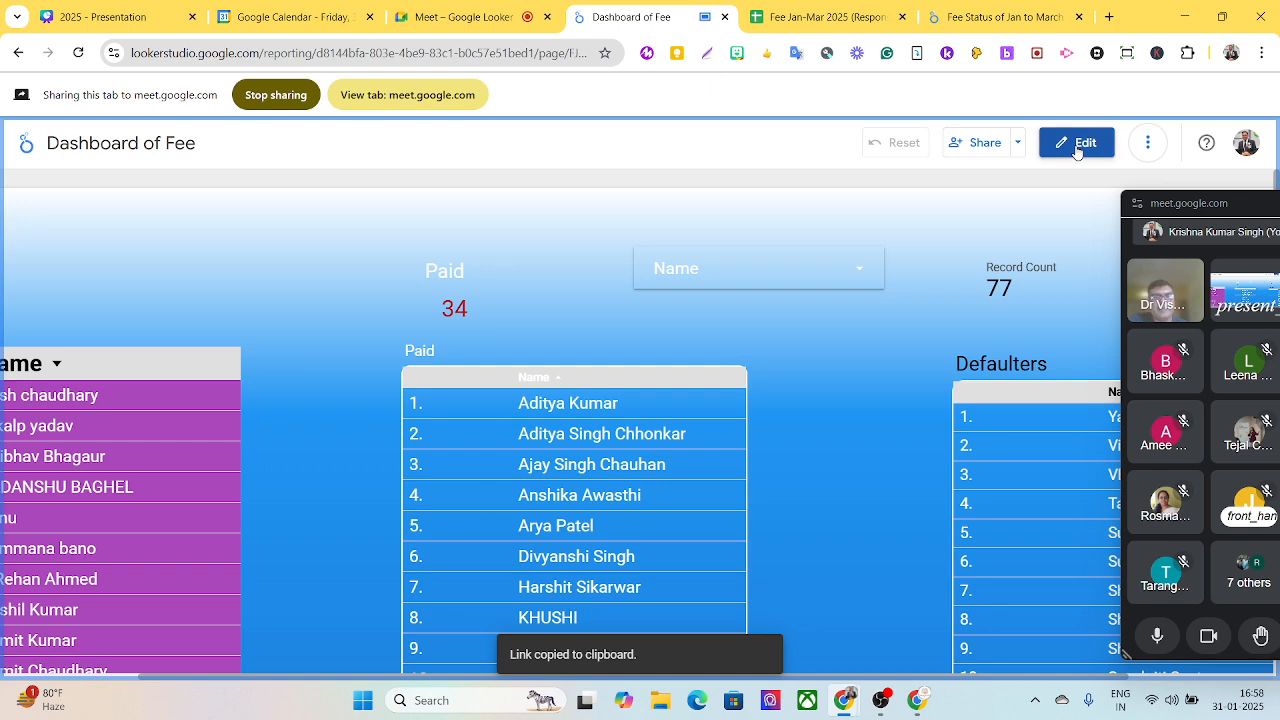
click(1077, 143)
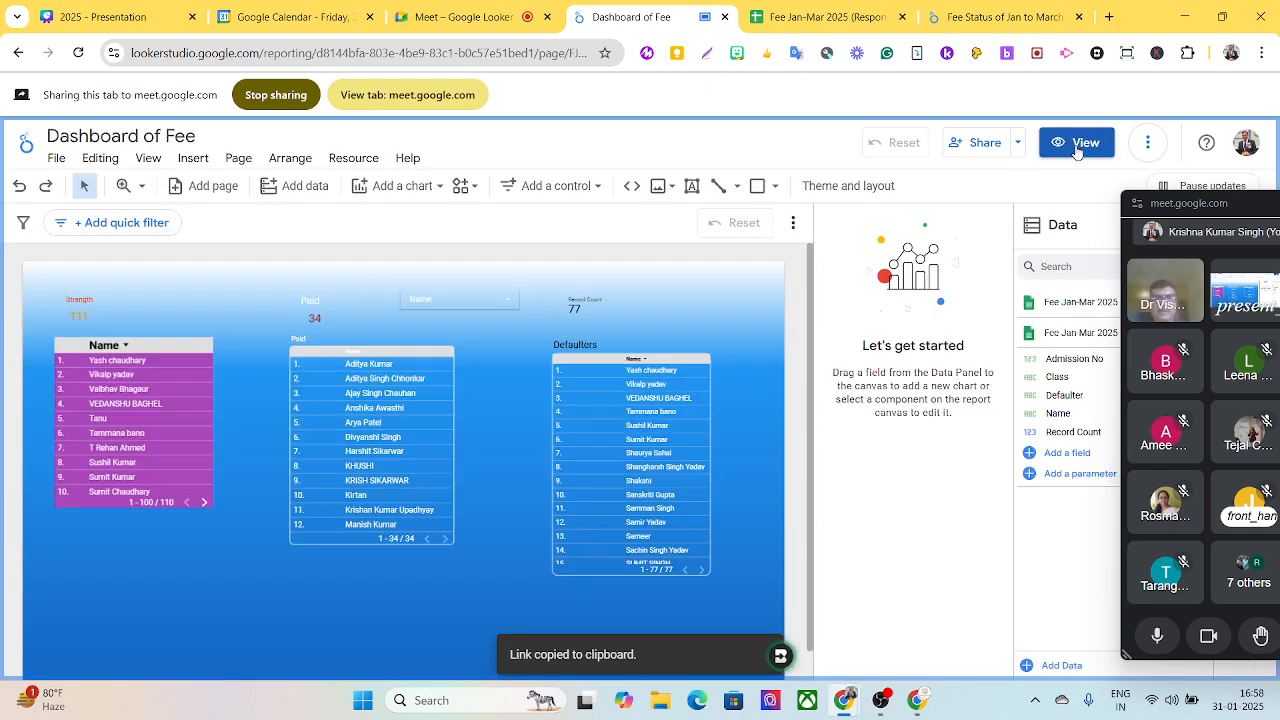
click(1077, 145)
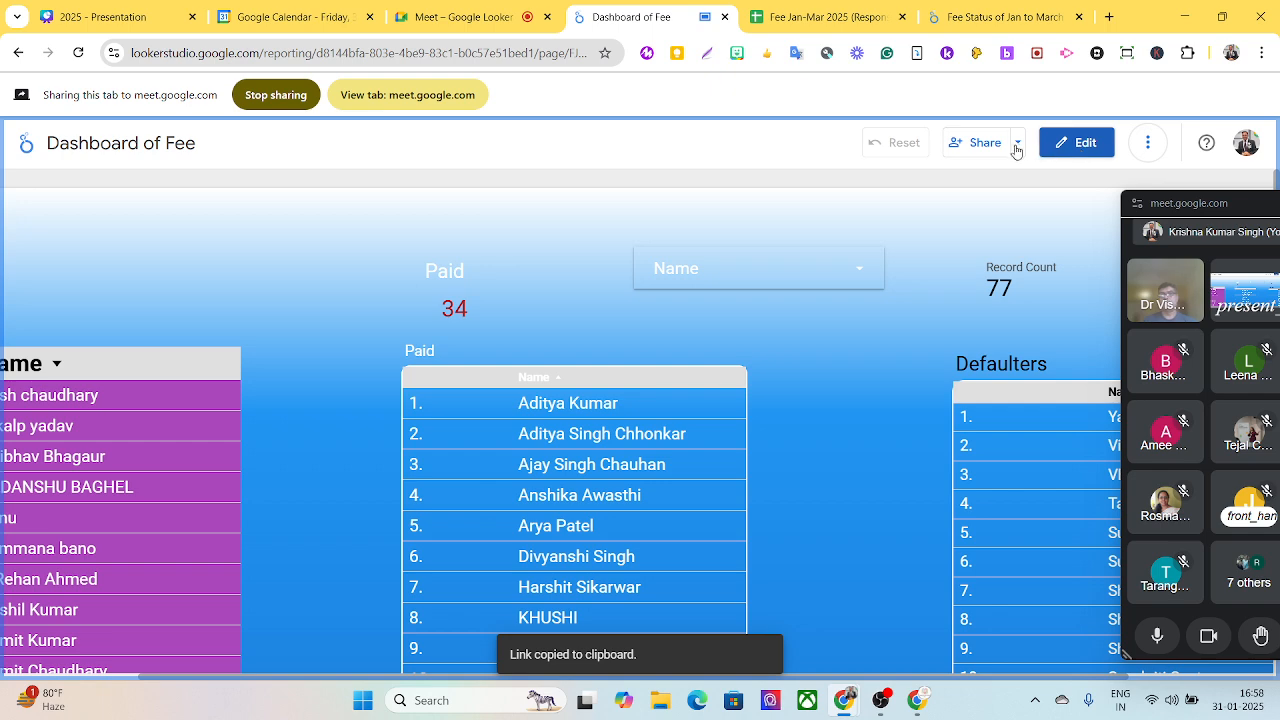
click(1078, 145)
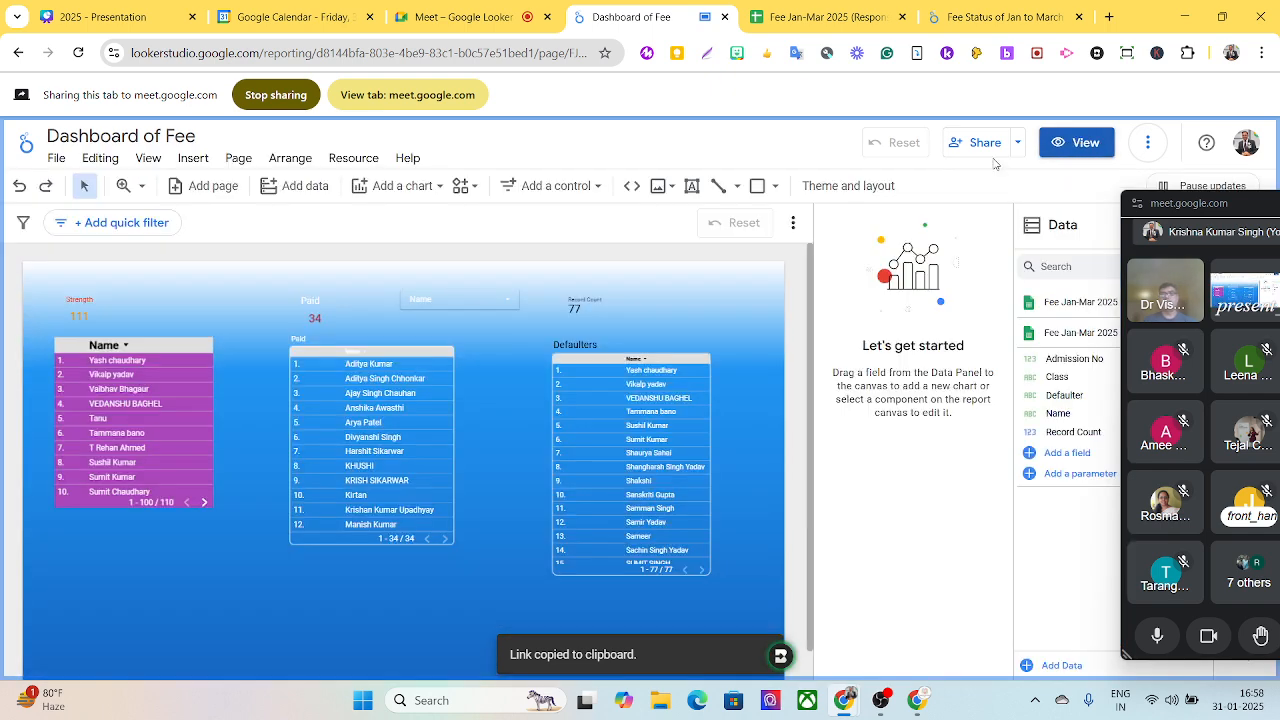
- Browse the Google connectors available for adding data to the report, and close the list without adding a source
click(289, 190)
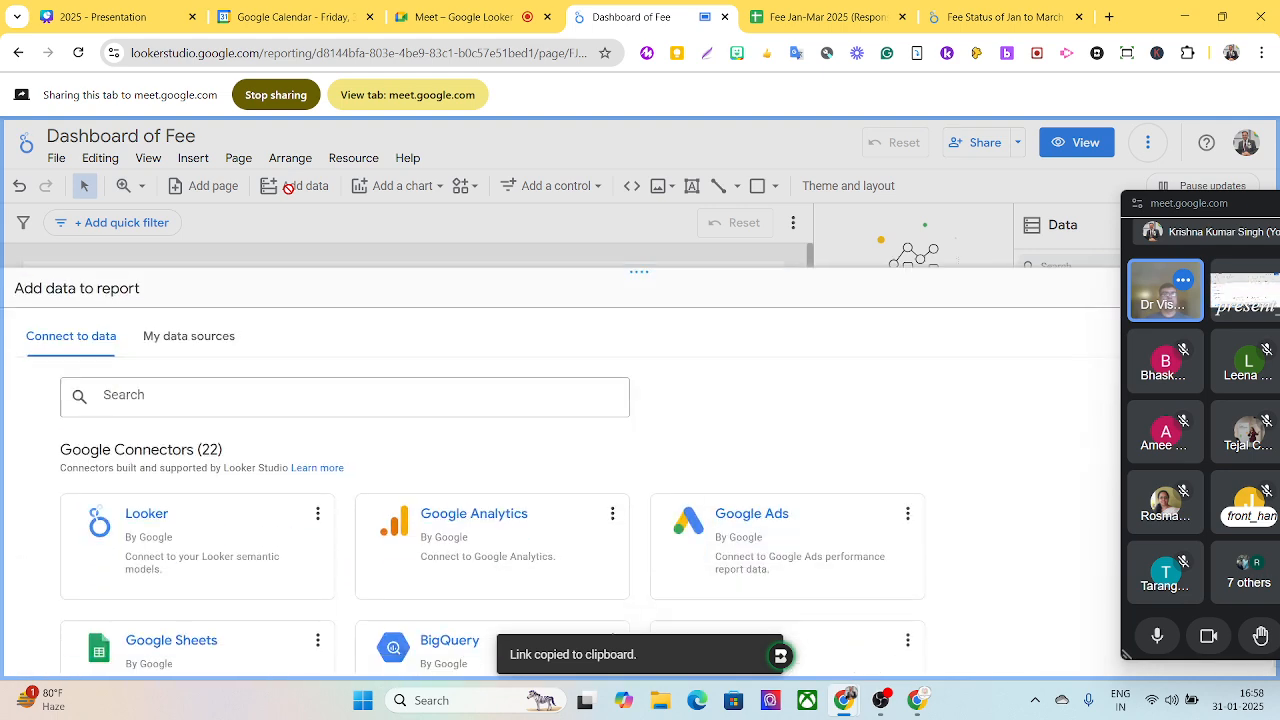
scroll(297, 549, down, 3)
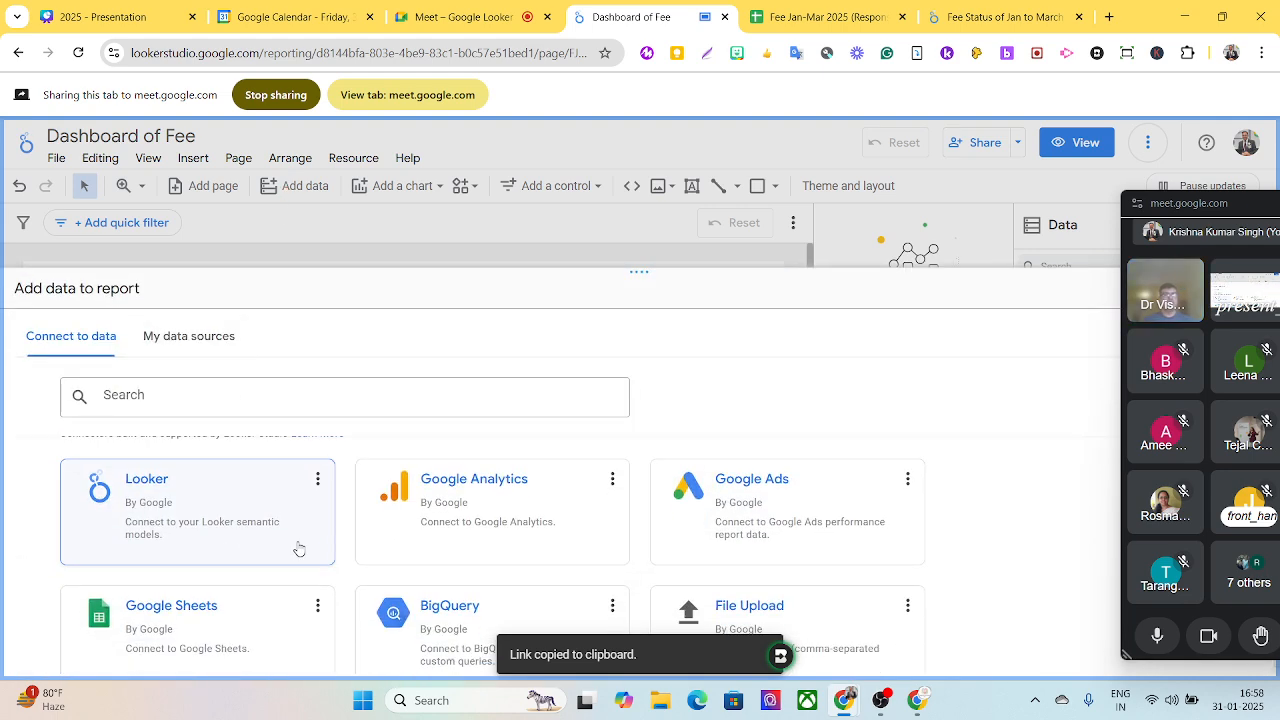
scroll(297, 549, up, 4)
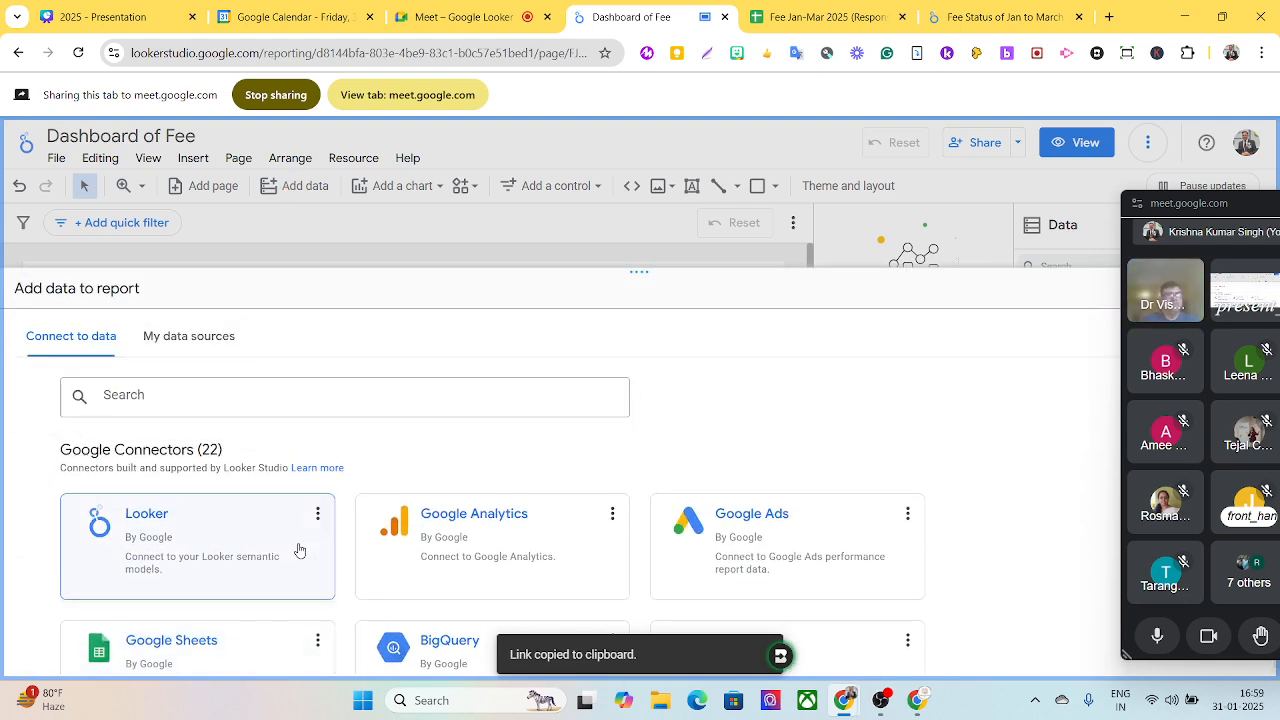
scroll(299, 549, down, 2)
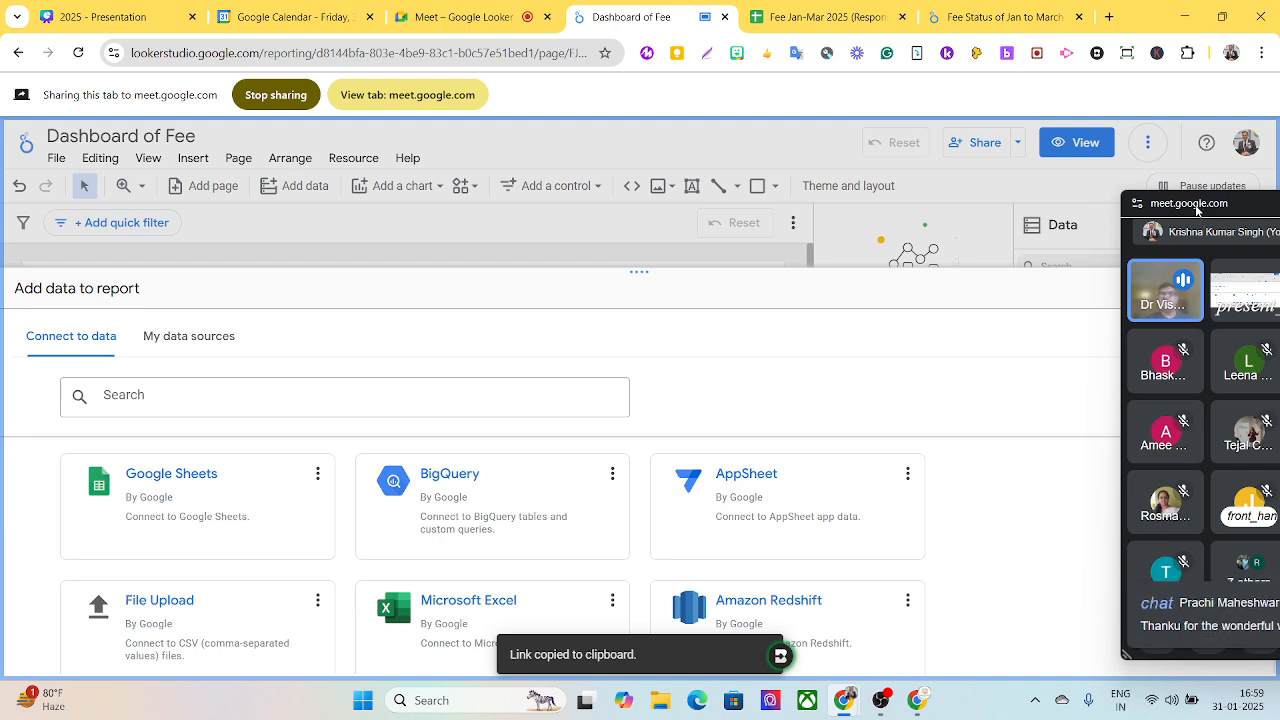
drag(1191, 204, 666, 165)
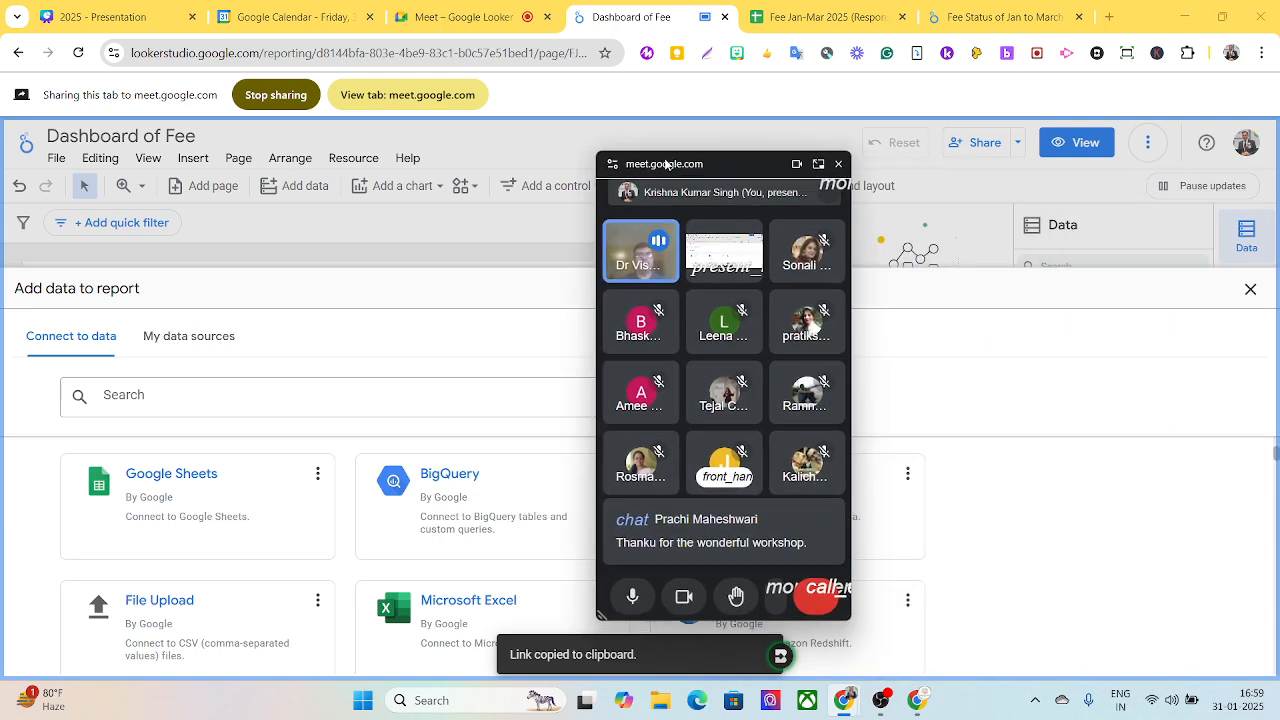
click(1250, 290)
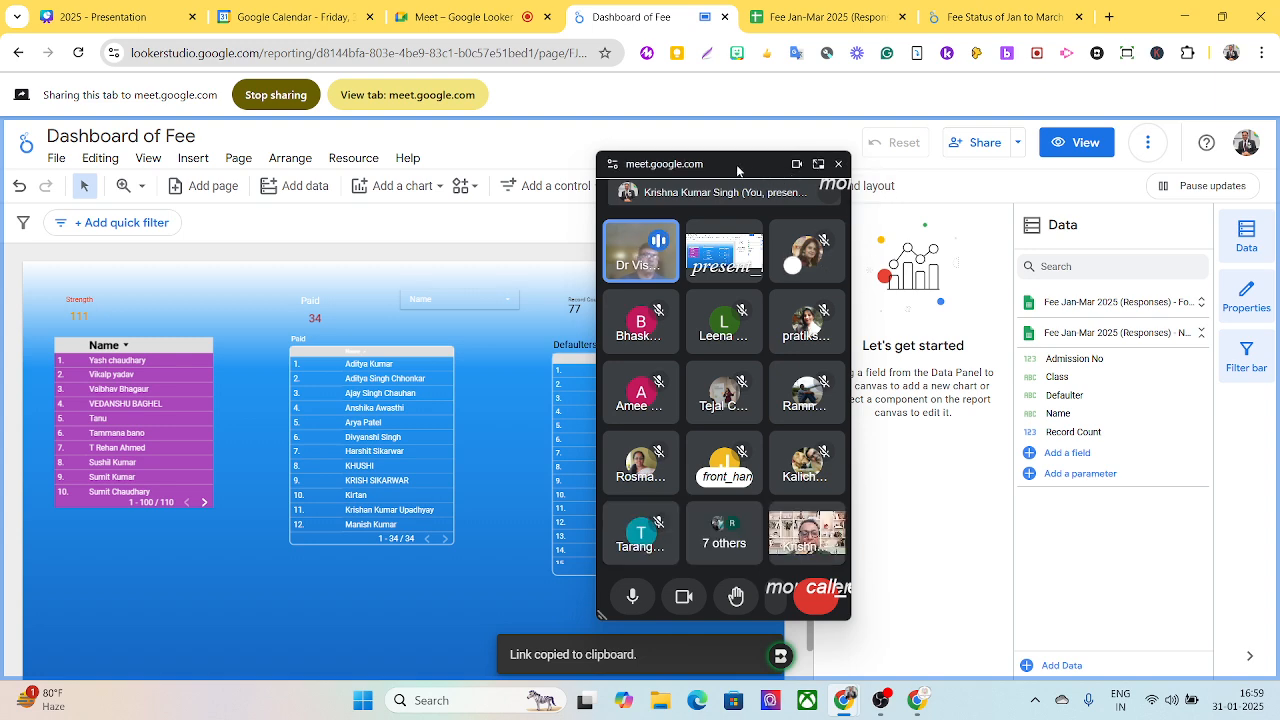
- Switch to the Google Meet call, stop presenting the report tab and close the list of participants
click(445, 20)
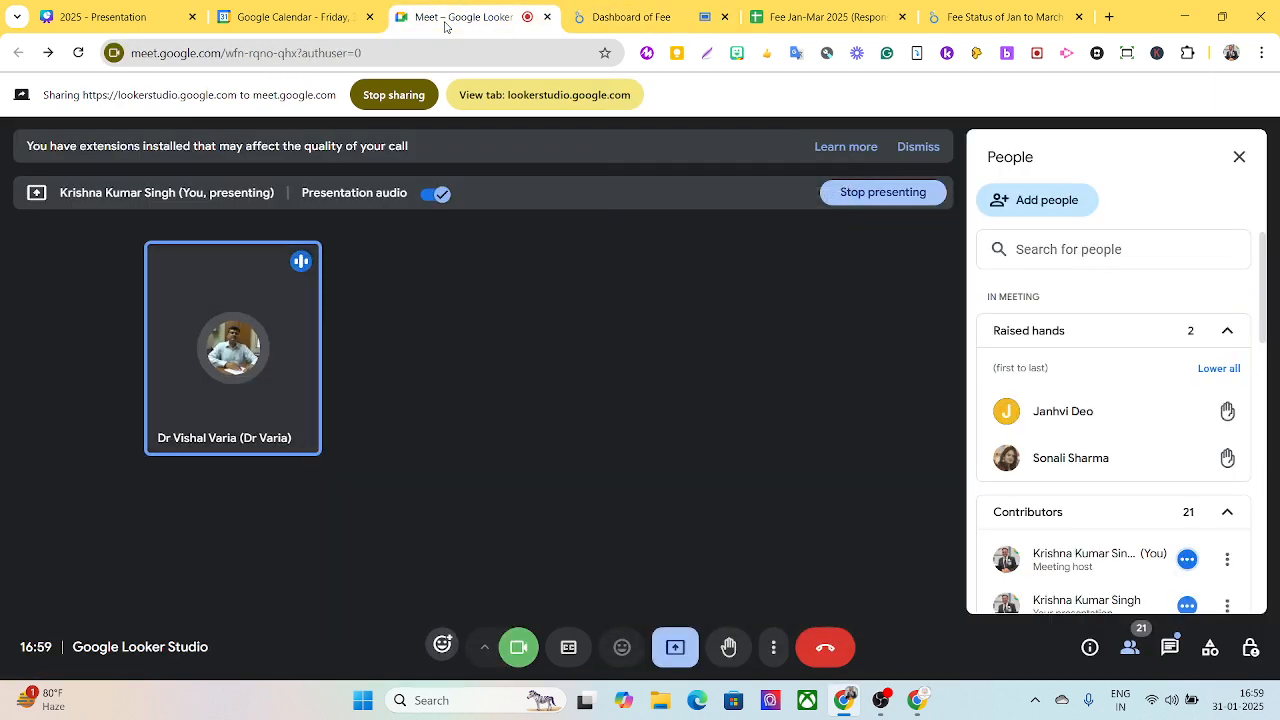
click(675, 647)
click(751, 592)
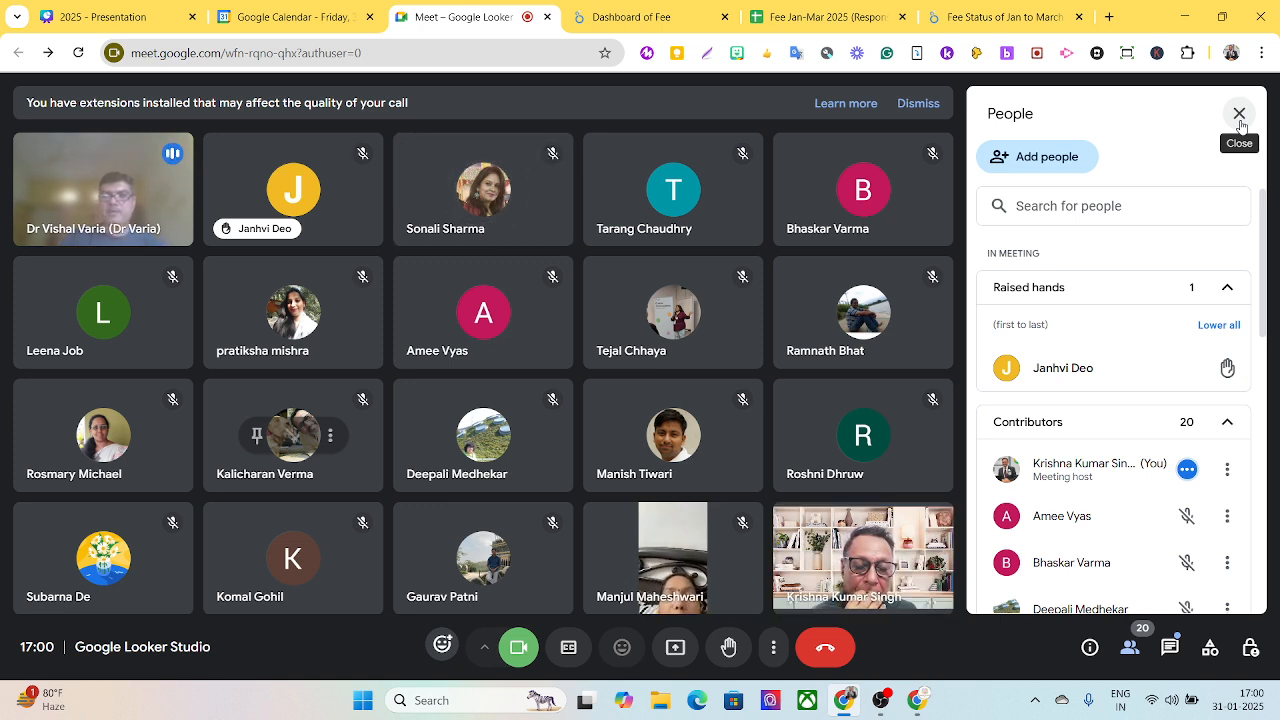
click(1239, 114)
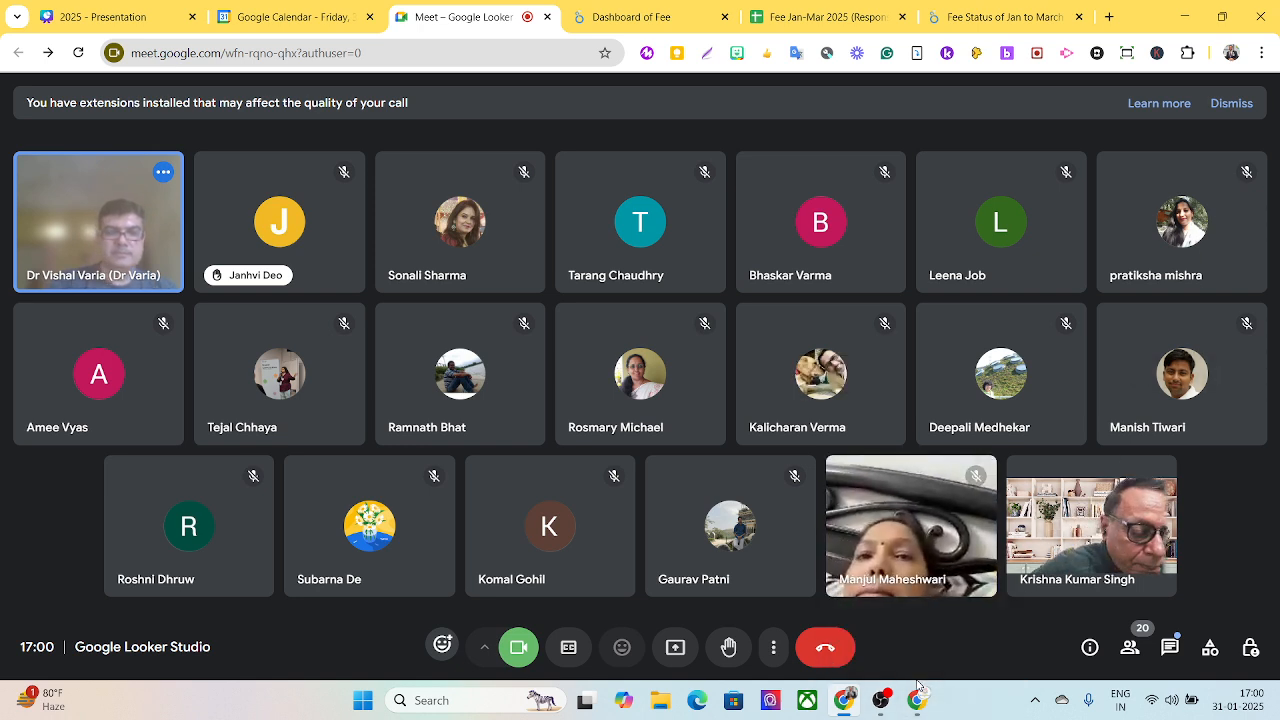
- Read the in-call messages of the meeting and close the chat
click(1172, 652)
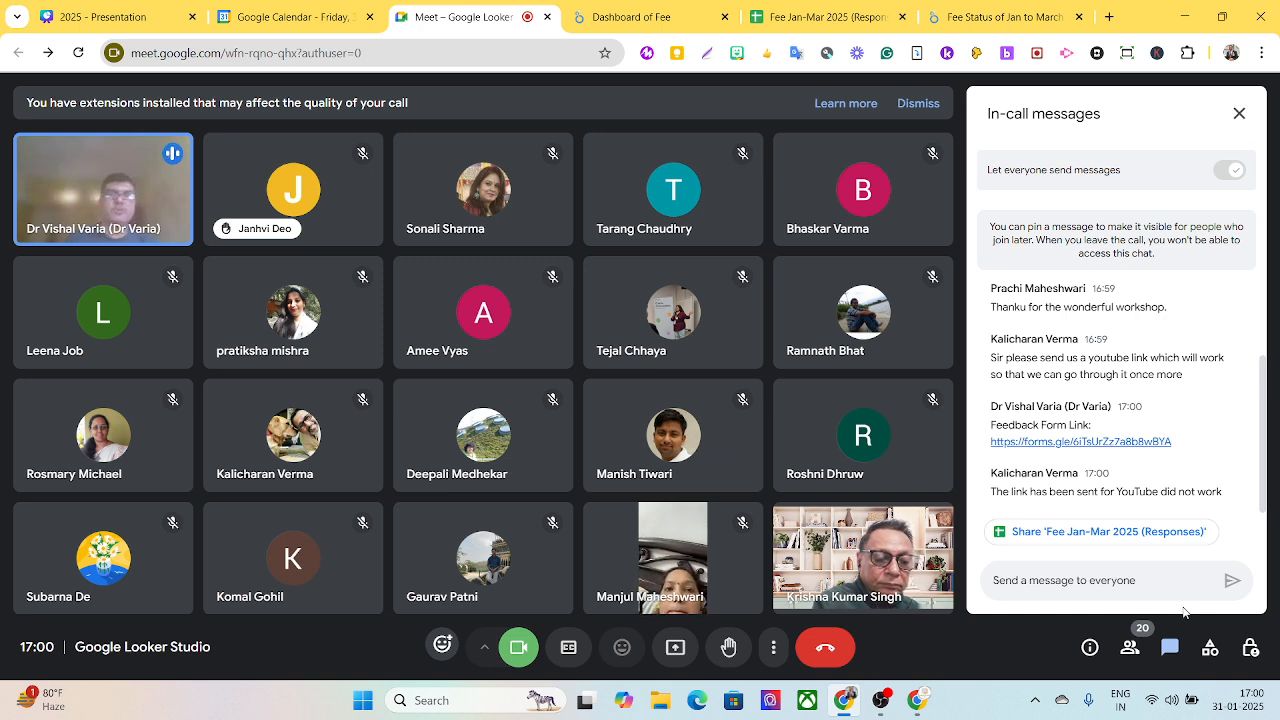
mouse_move(883, 706)
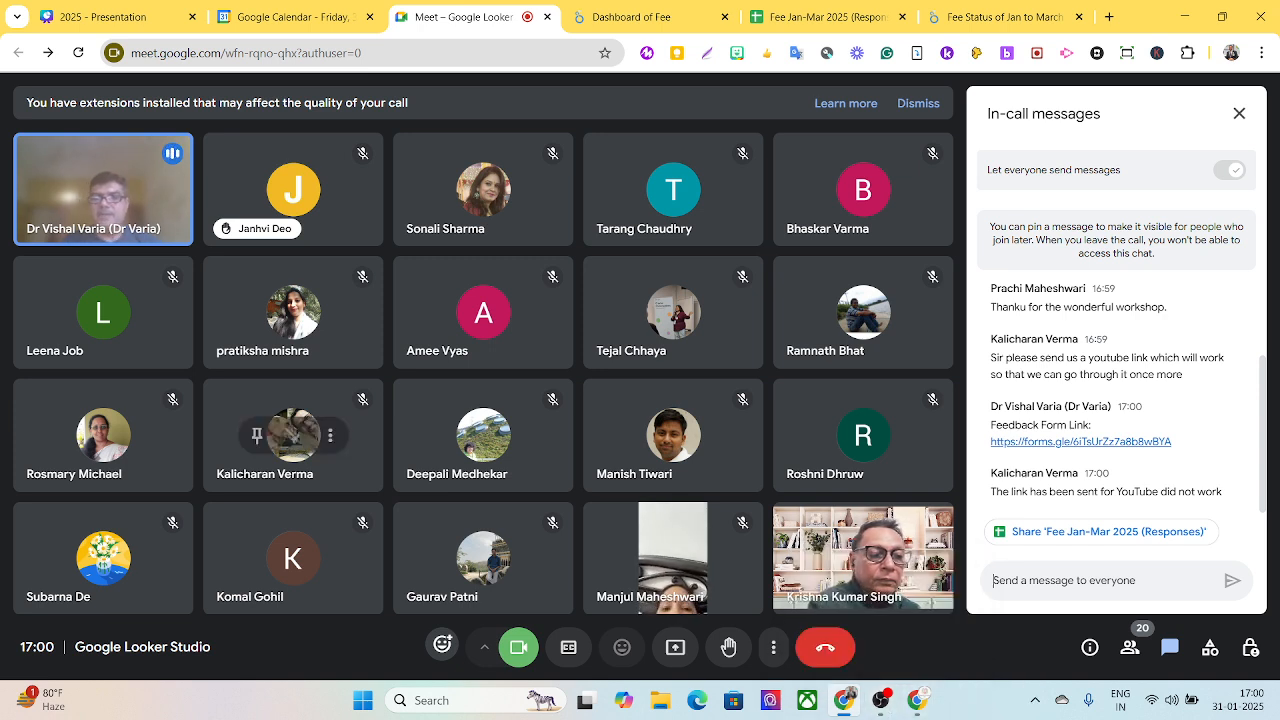
click(1239, 116)
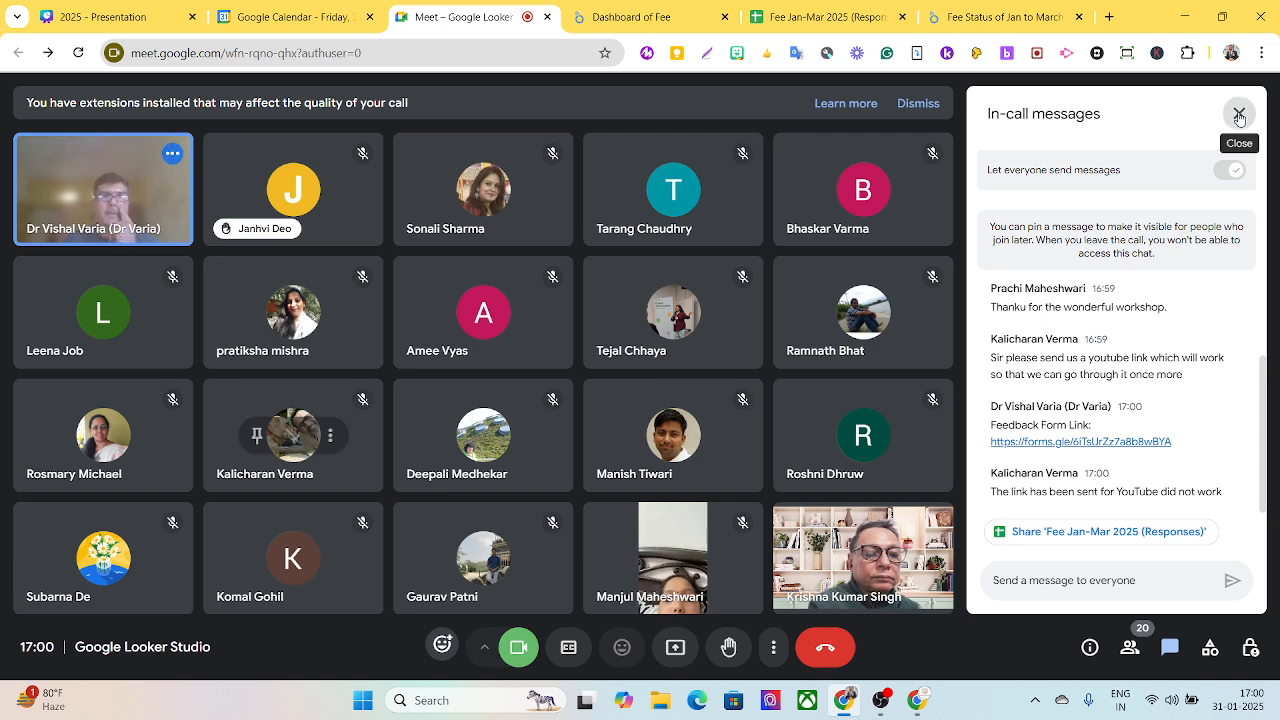